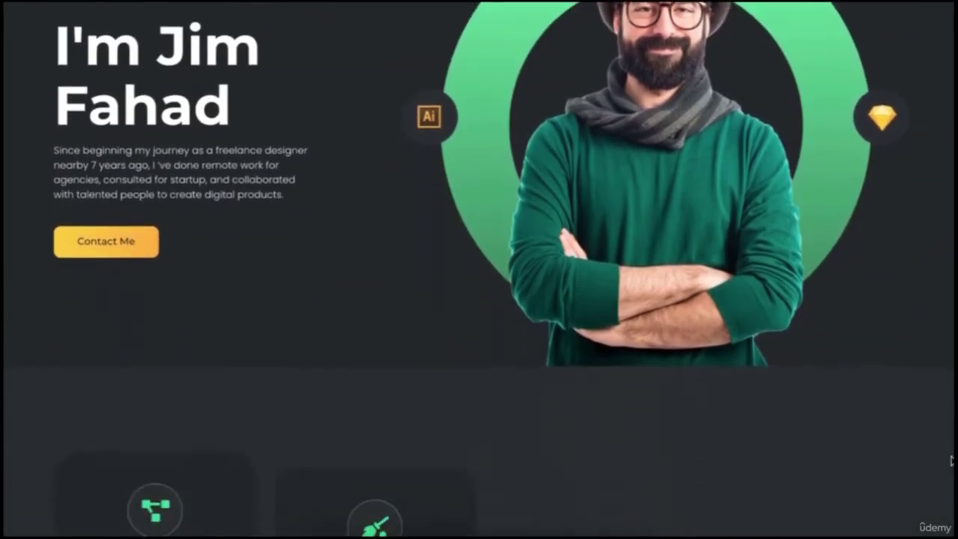
Step: Add a Heading widget titled 'SPRING COCKTAILS' to the green column
scroll(951, 461, down, 3)
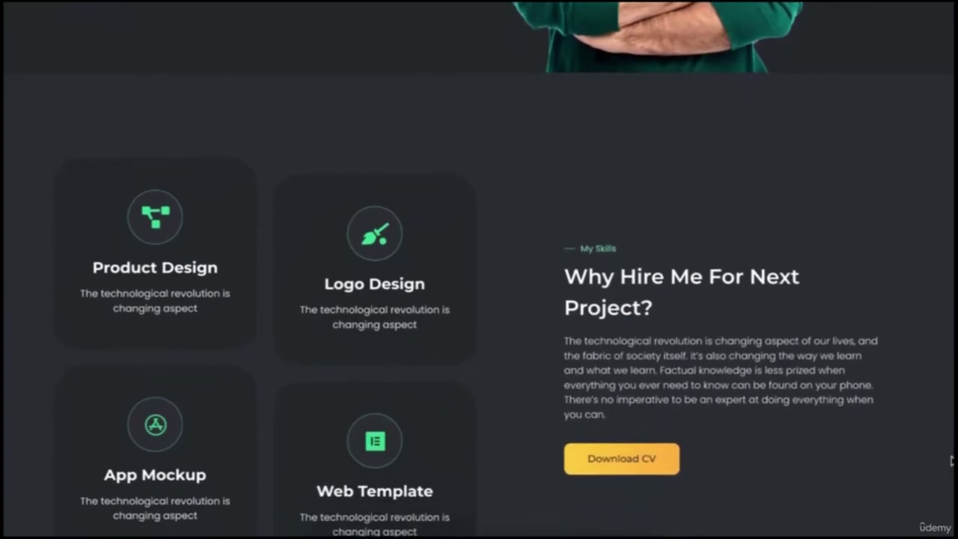
scroll(952, 461, down, 3)
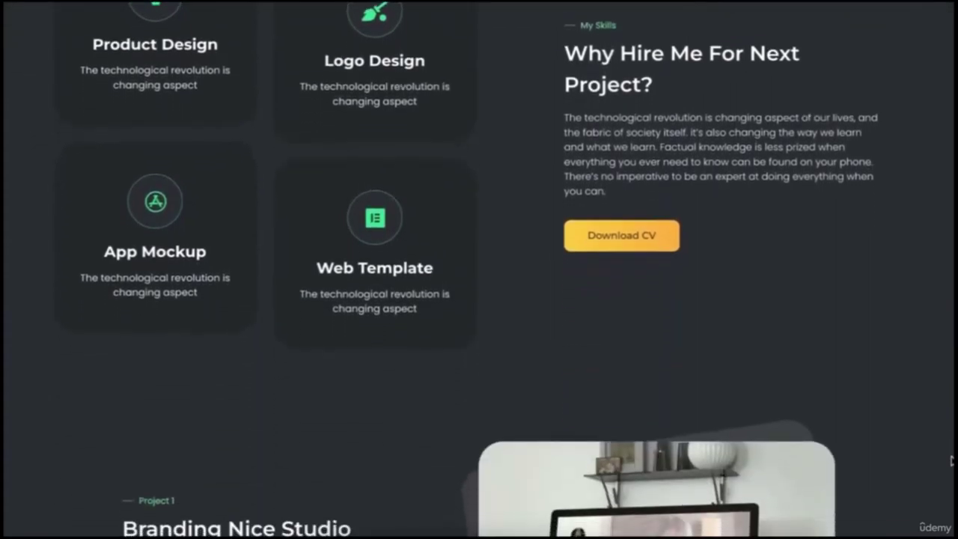
scroll(952, 460, down, 4)
scroll(952, 461, down, 5)
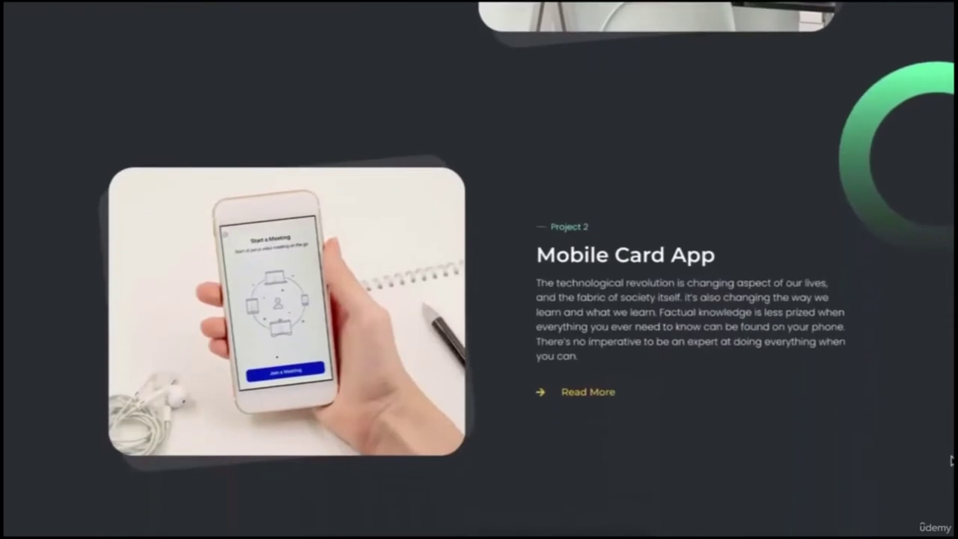
scroll(952, 460, down, 6)
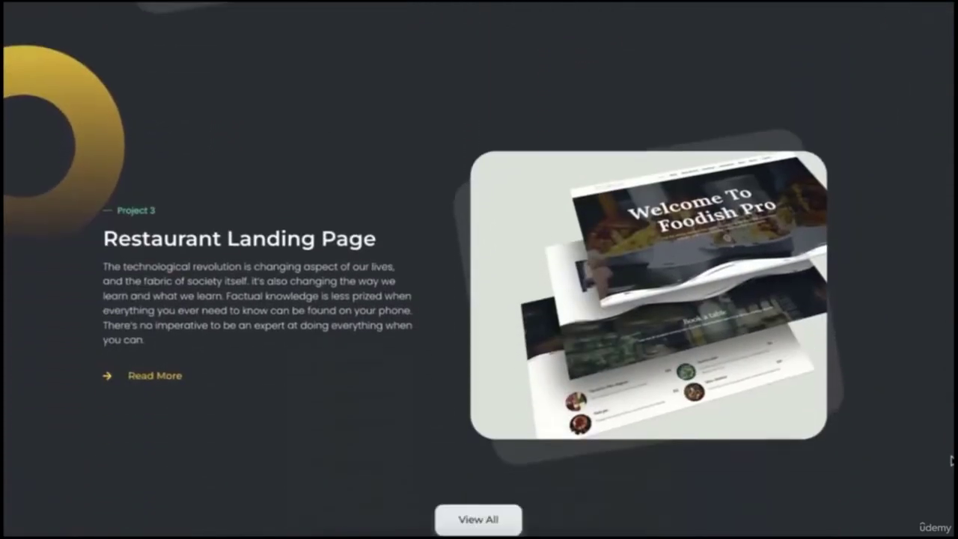
scroll(952, 460, down, 6)
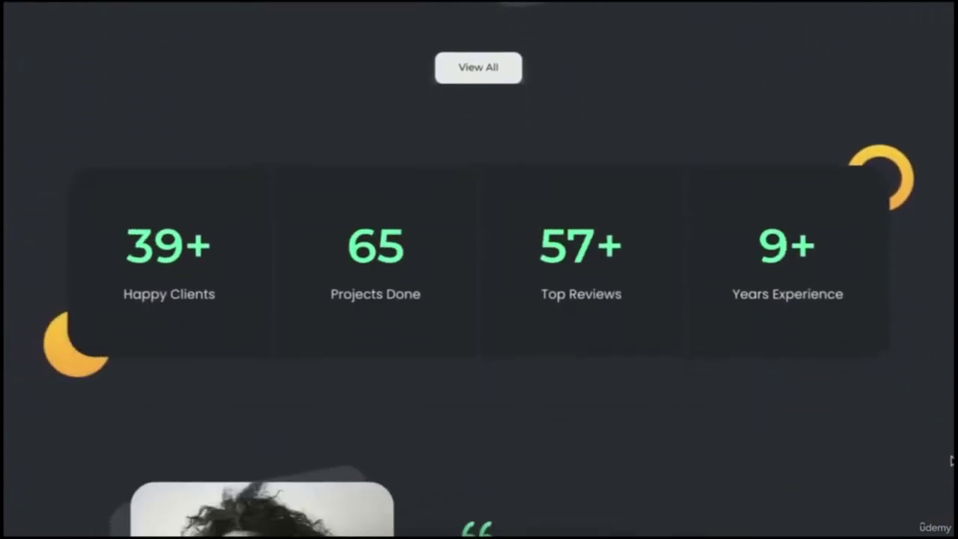
scroll(952, 461, down, 6)
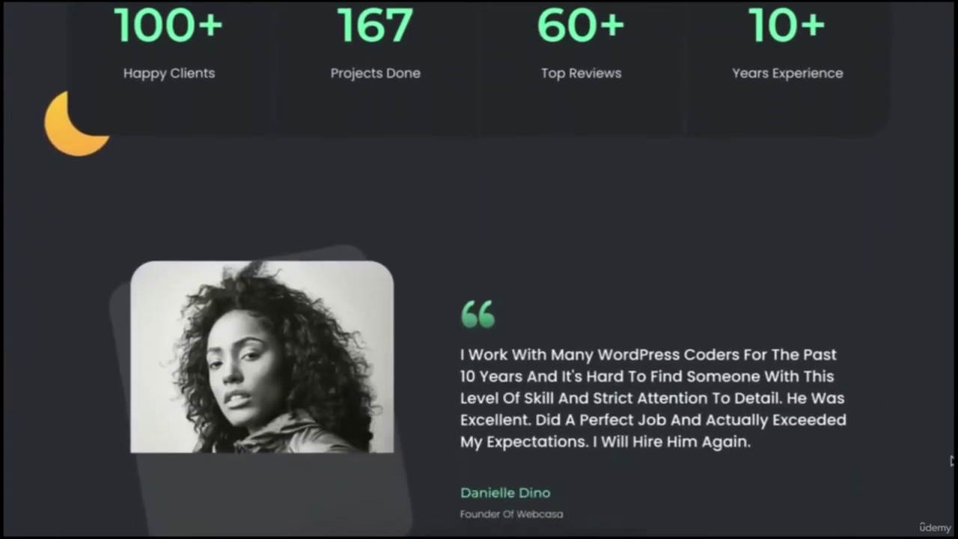
scroll(952, 461, down, 4)
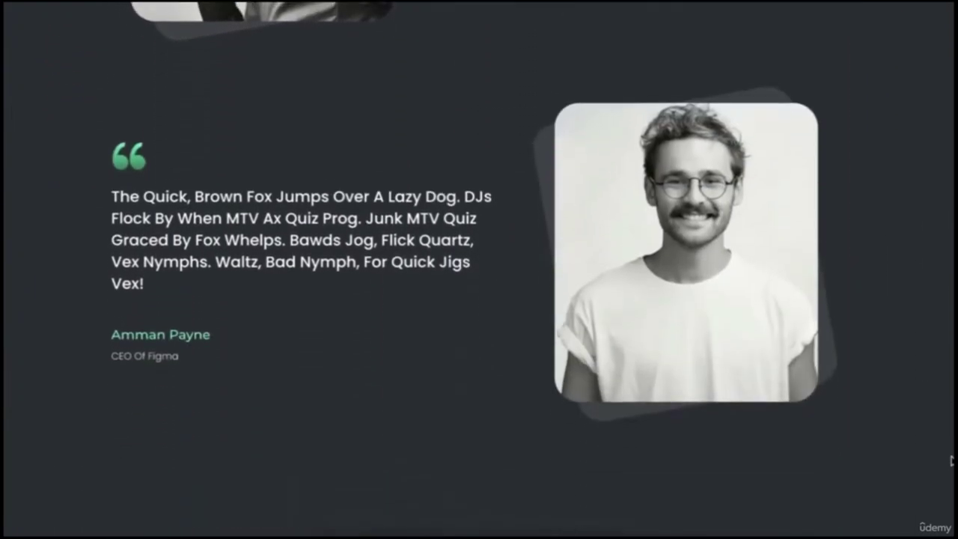
scroll(952, 460, down, 3)
scroll(952, 460, down, 1)
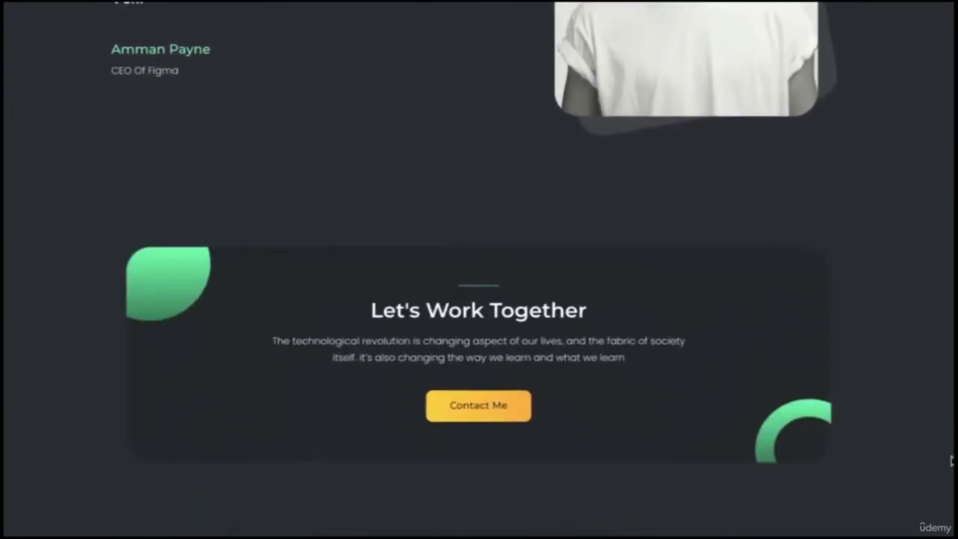
scroll(952, 460, down, 2)
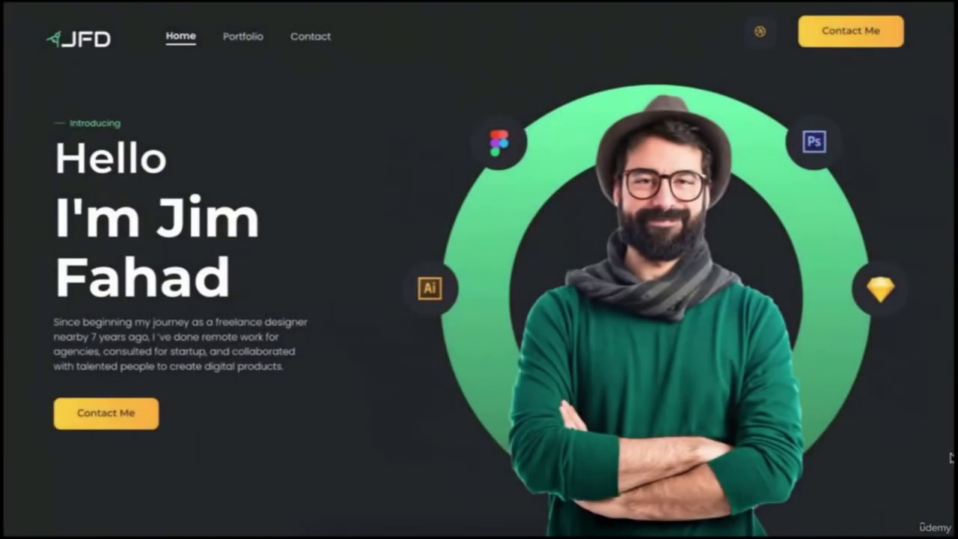
scroll(951, 455, down, 3)
scroll(951, 460, down, 6)
scroll(951, 461, down, 5)
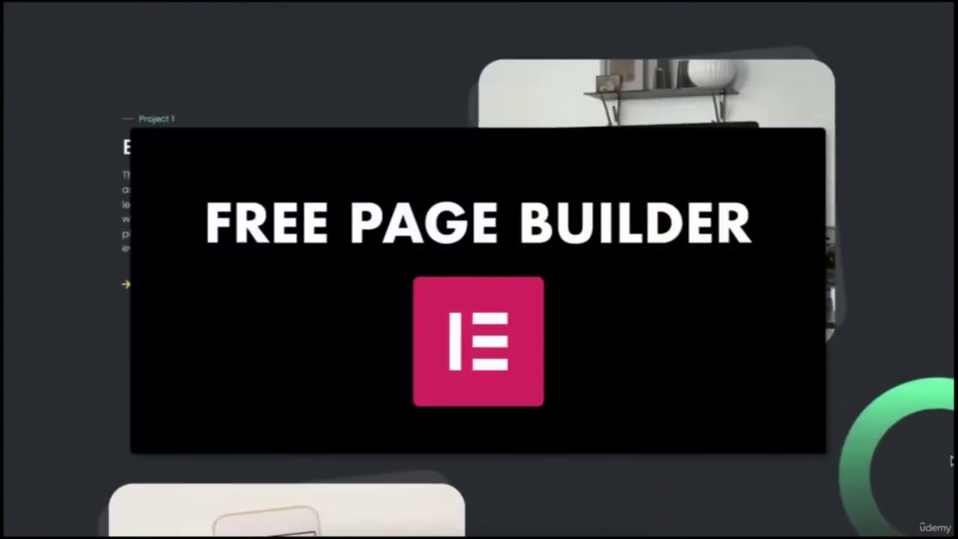
scroll(951, 460, down, 8)
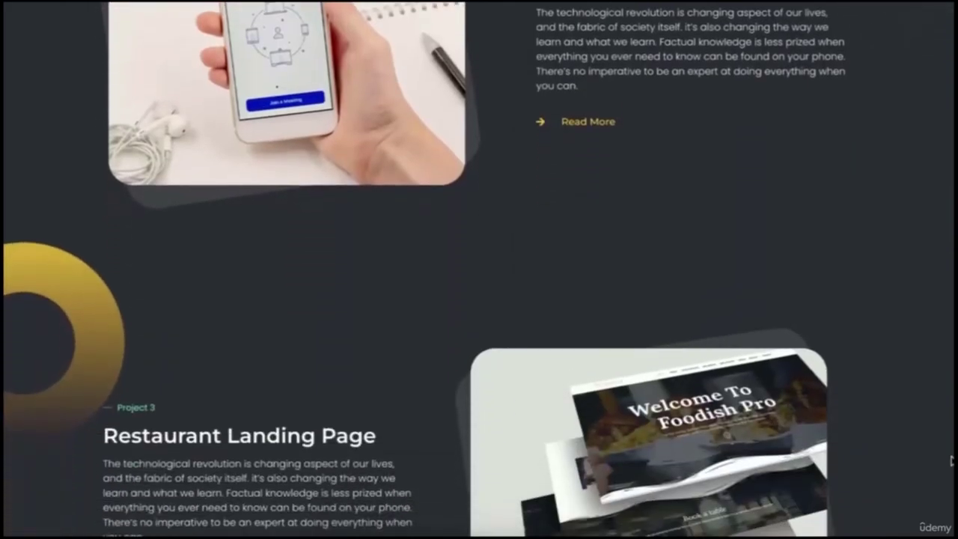
scroll(951, 461, down, 3)
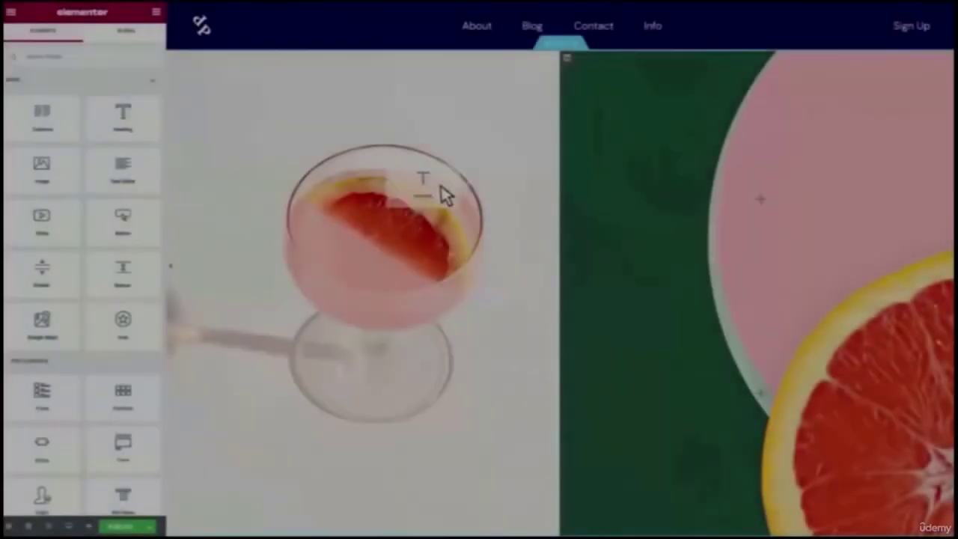
drag(444, 194, 754, 196)
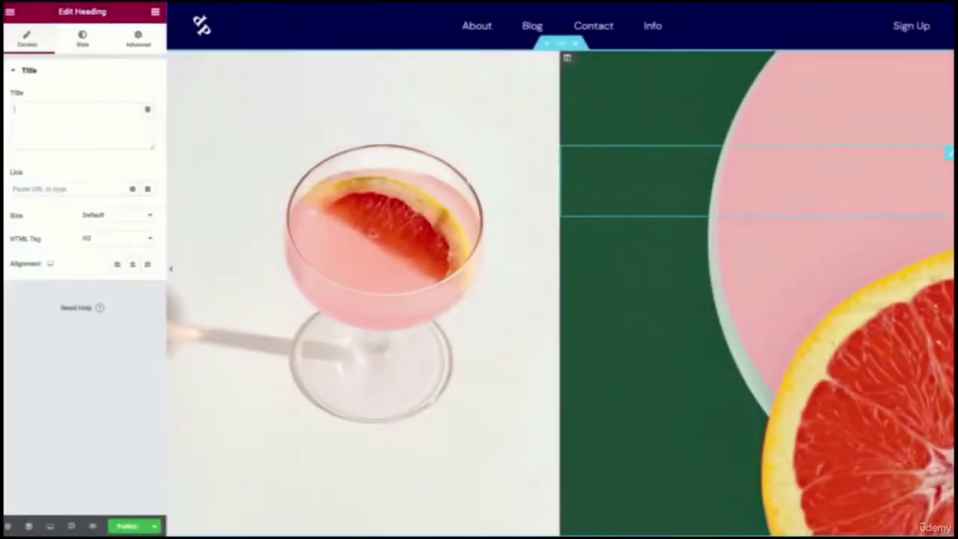
text(SPRING COCKTAILS)
Step: Add a 'Sunshine in a glass' text line and an APPLY NOW button below the heading
click(156, 13)
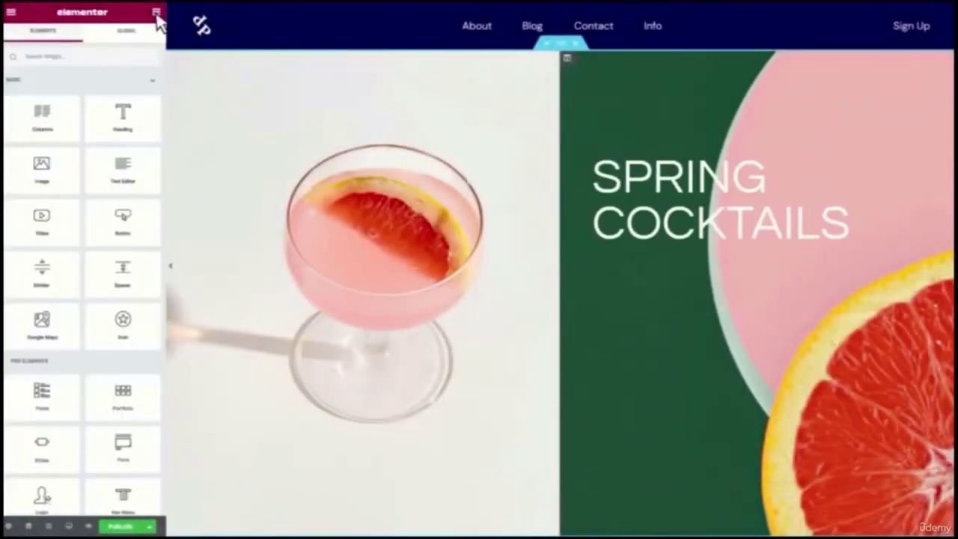
drag(133, 180, 724, 267)
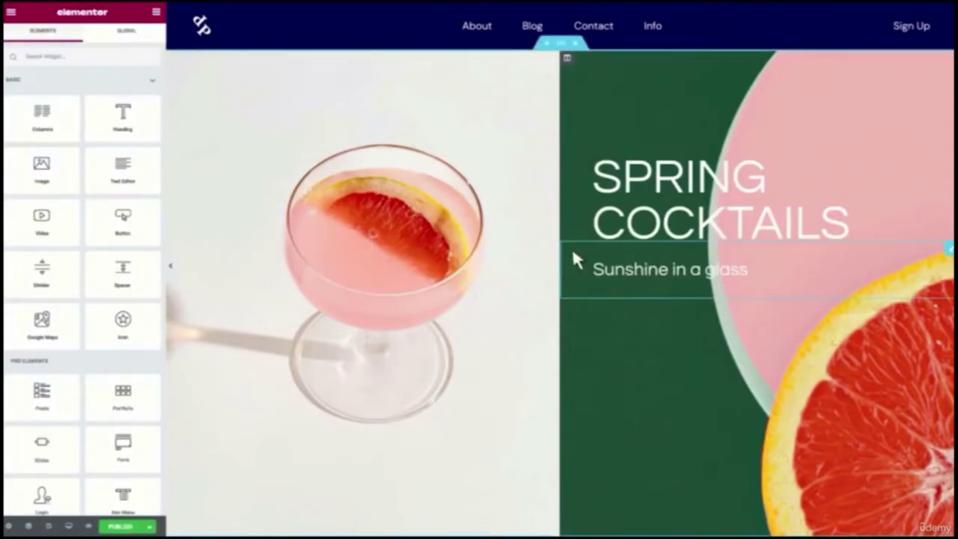
drag(143, 225, 659, 320)
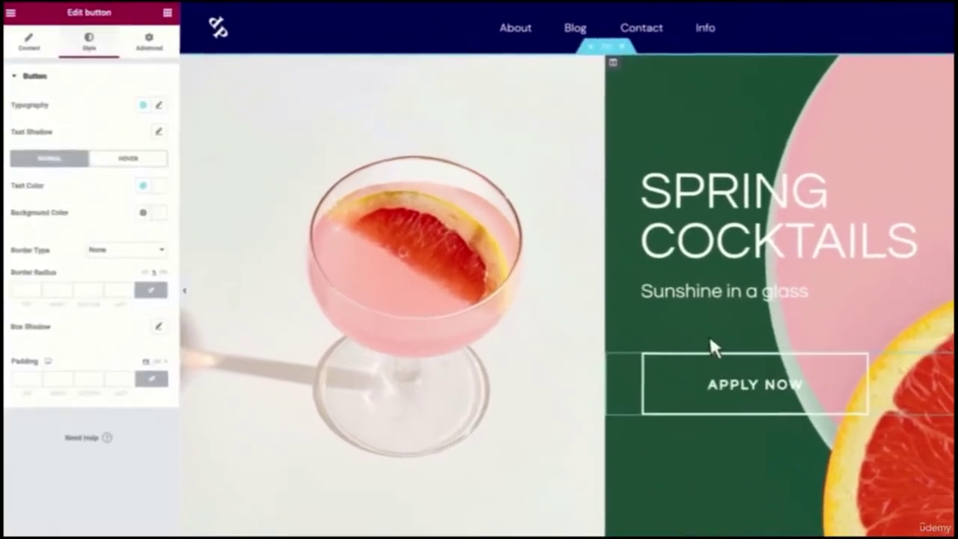
Step: Make the button oval by setting its Border Radius to 50
click(129, 293)
text(50)
click(167, 12)
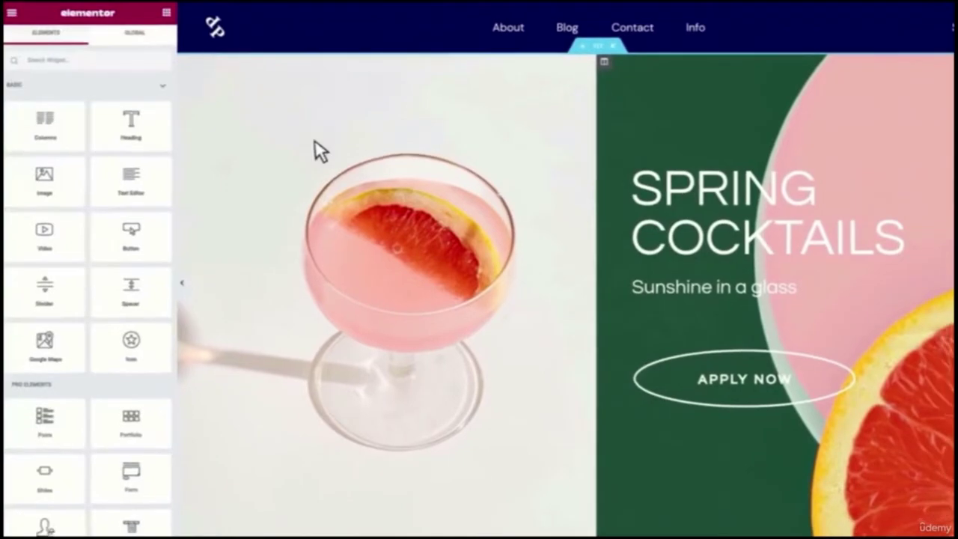
scroll(642, 444, down, 5)
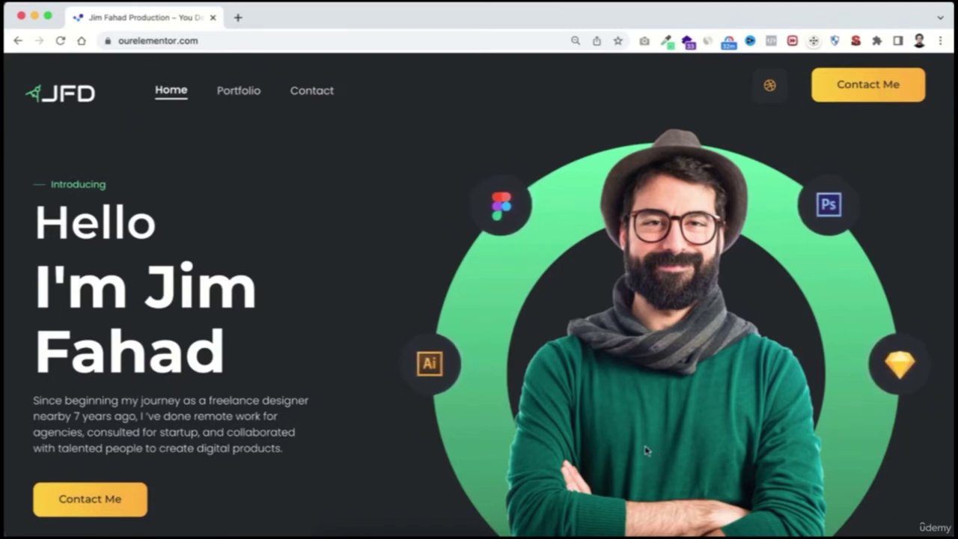
scroll(522, 503, down, 2)
scroll(522, 503, down, 7)
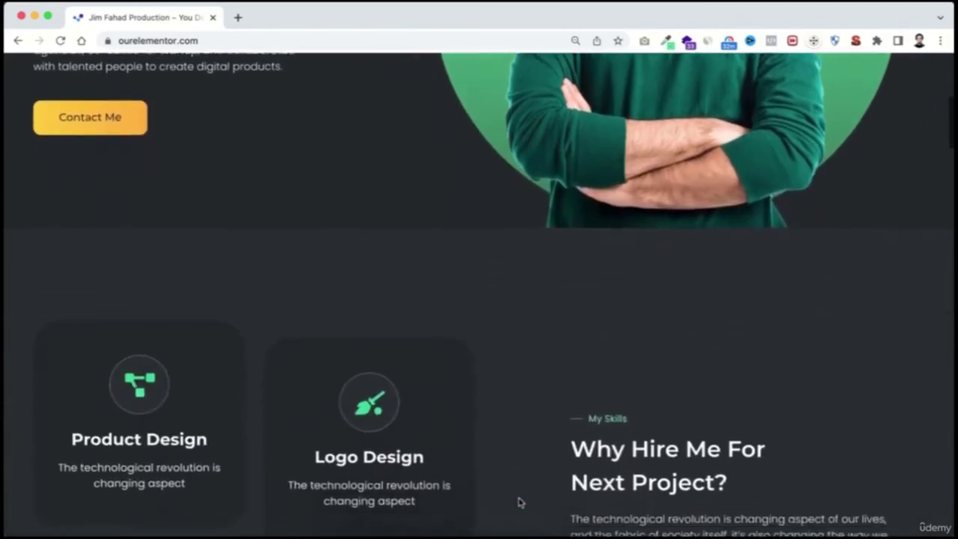
scroll(522, 503, down, 2)
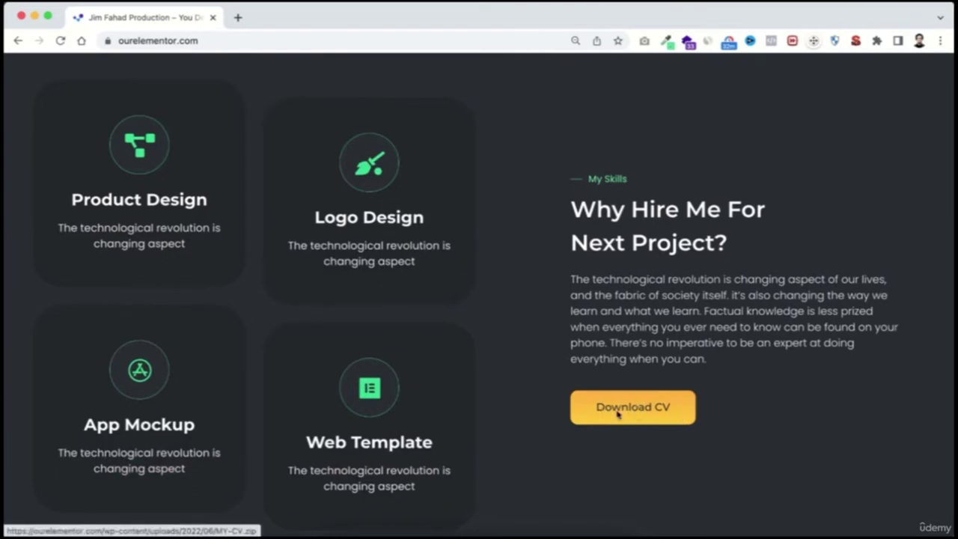
Step: Download the CV file and dismiss the download notification
click(647, 415)
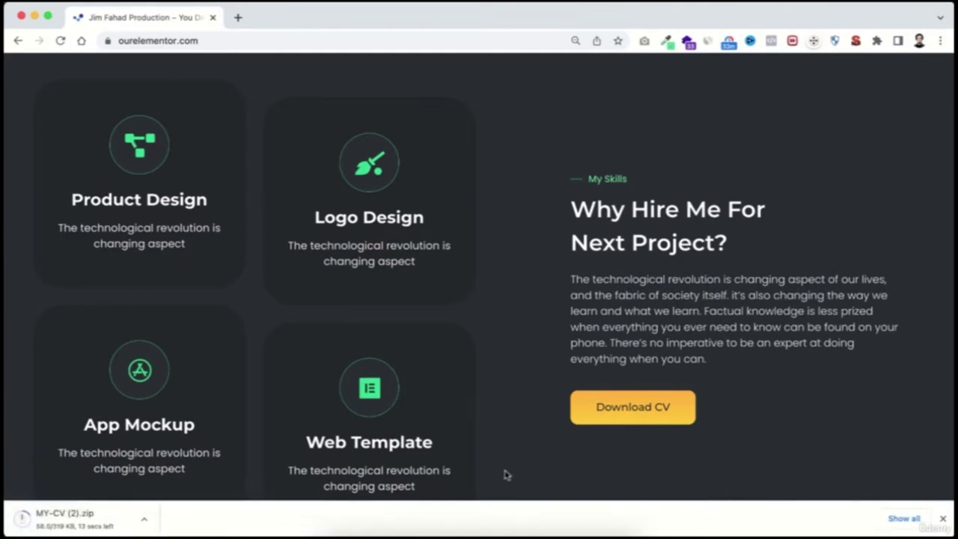
click(943, 519)
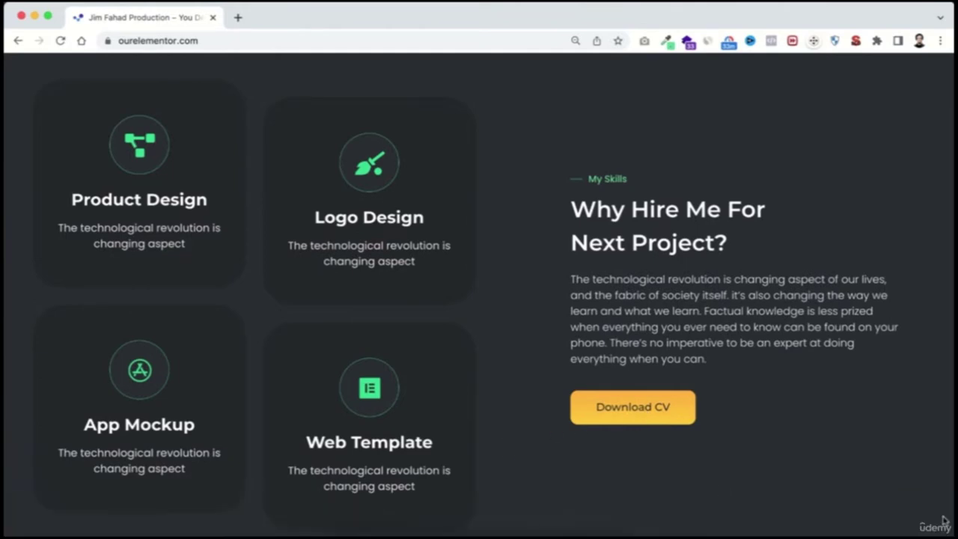
scroll(721, 491, down, 6)
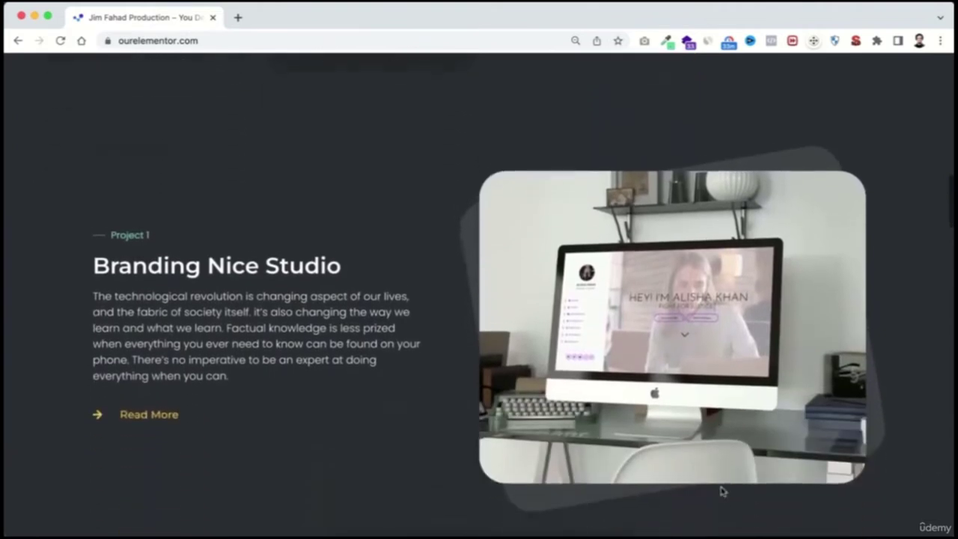
scroll(721, 488, down, 6)
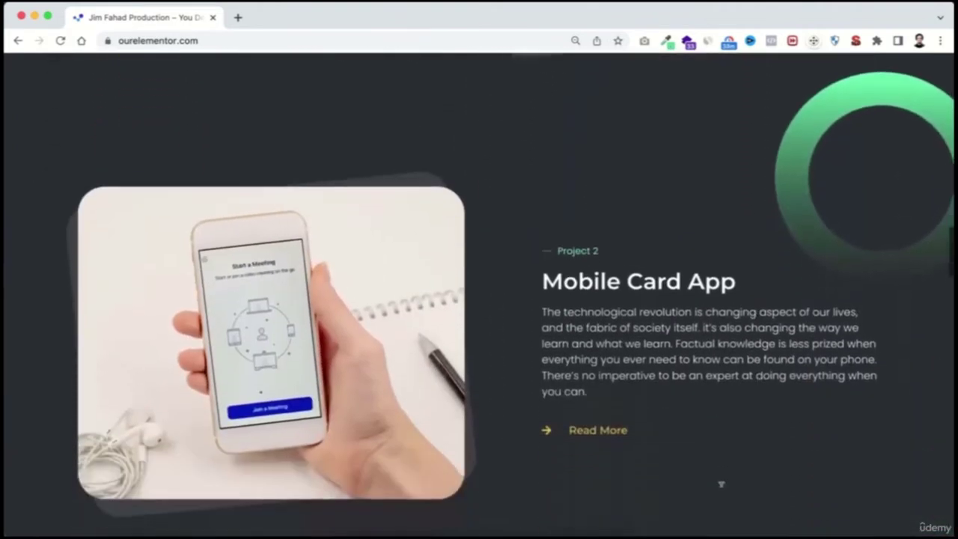
Step: Scroll past the View All button and stats counters to the first client testimonial
scroll(720, 487, down, 2)
scroll(718, 446, up, 3)
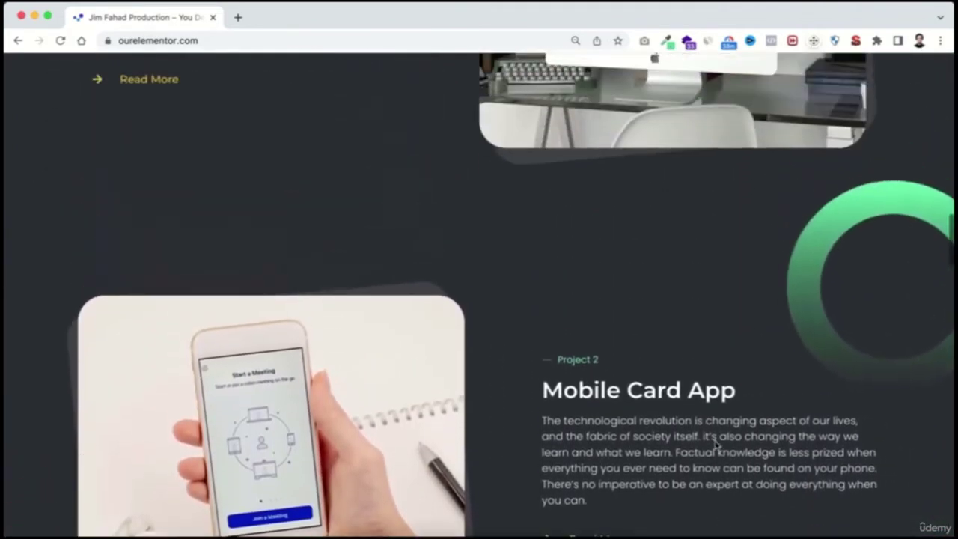
scroll(715, 445, up, 4)
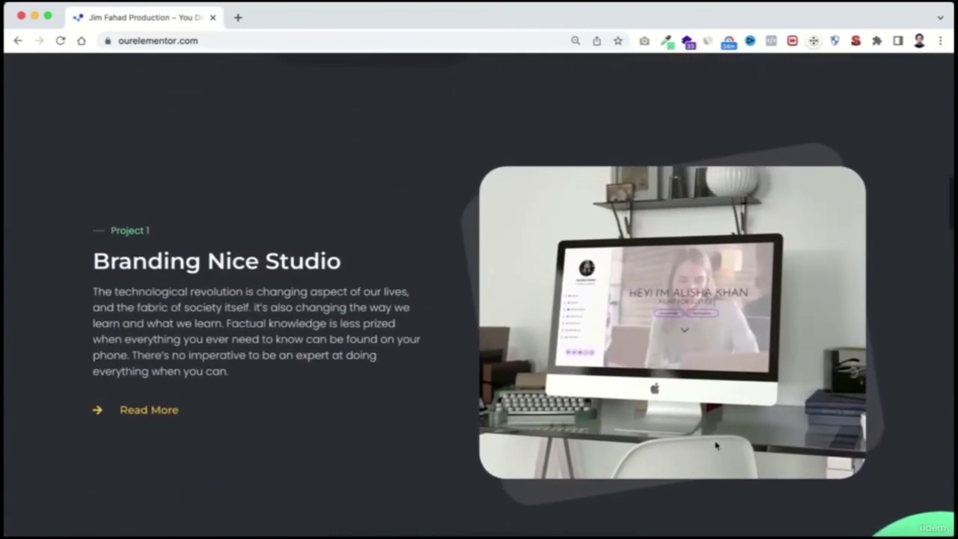
scroll(716, 445, down, 1)
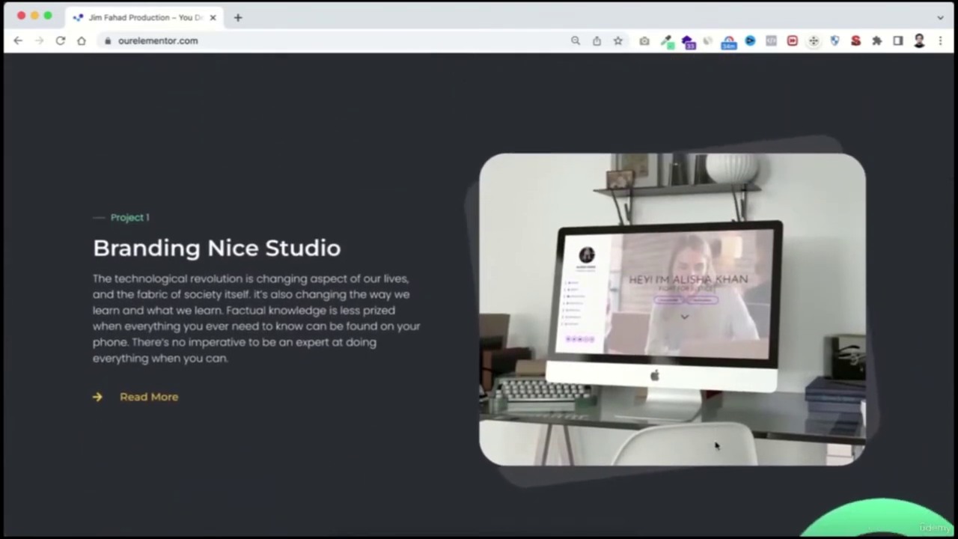
scroll(716, 445, down, 2)
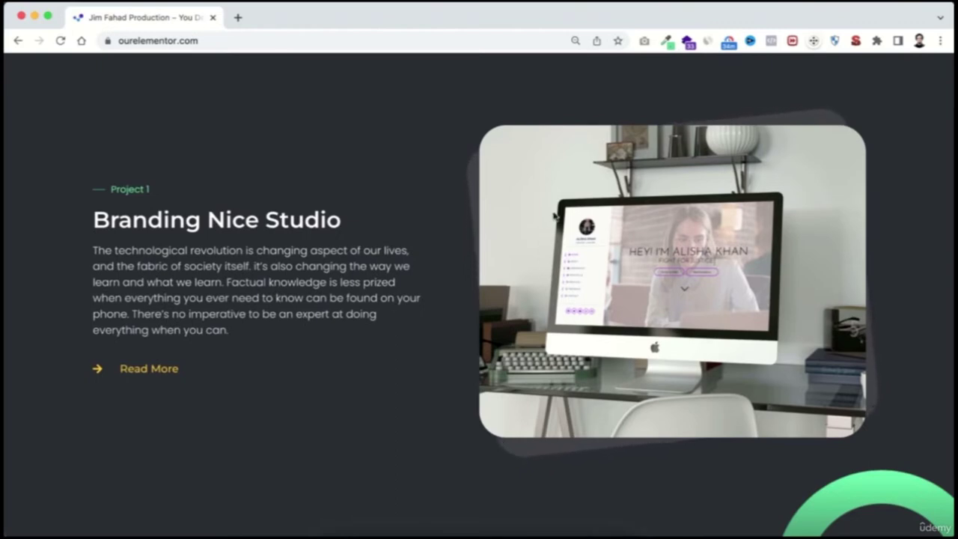
scroll(574, 377, down, 5)
scroll(574, 377, down, 6)
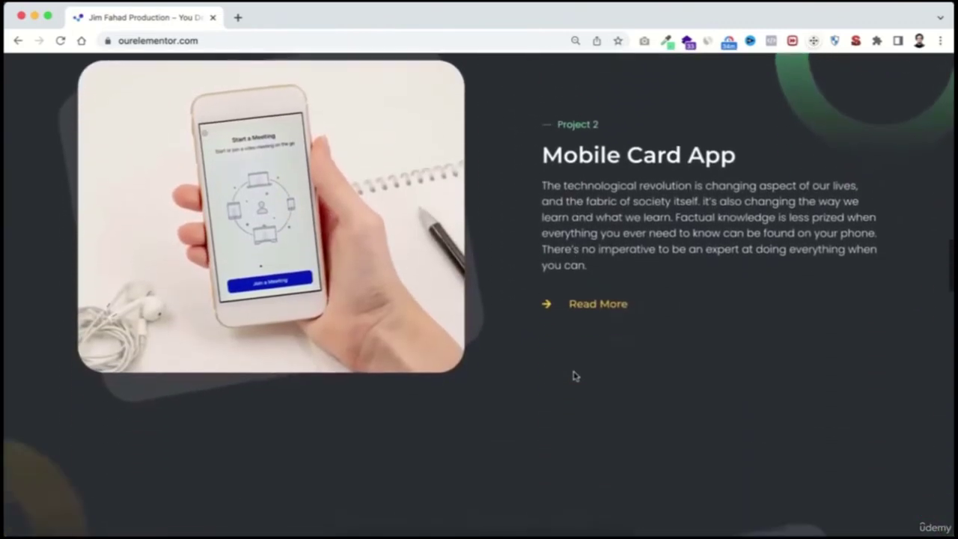
scroll(366, 279, down, 2)
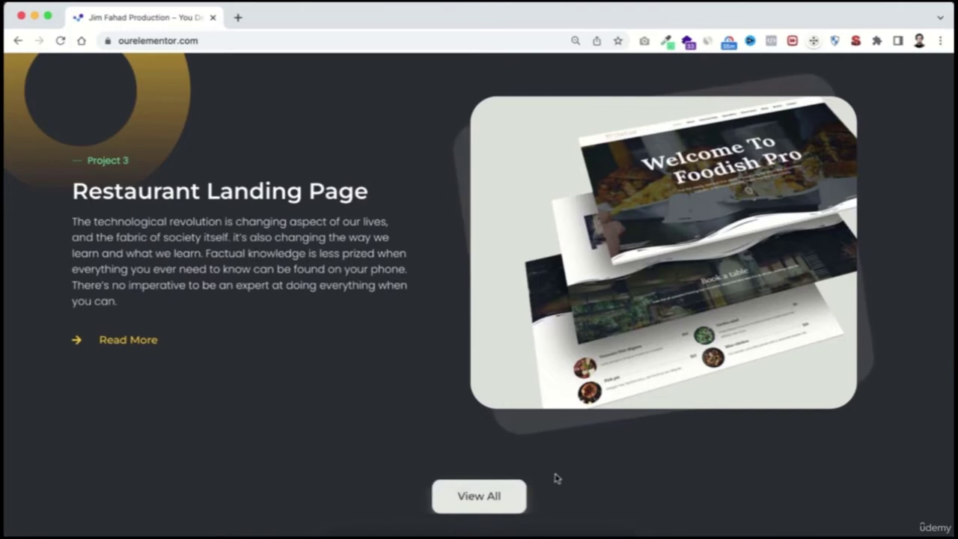
scroll(556, 478, down, 5)
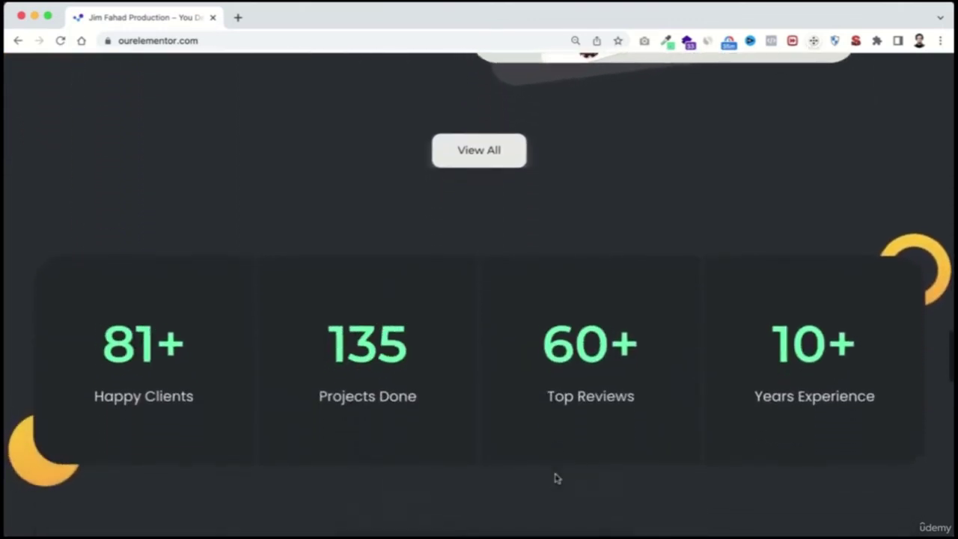
scroll(556, 478, down, 1)
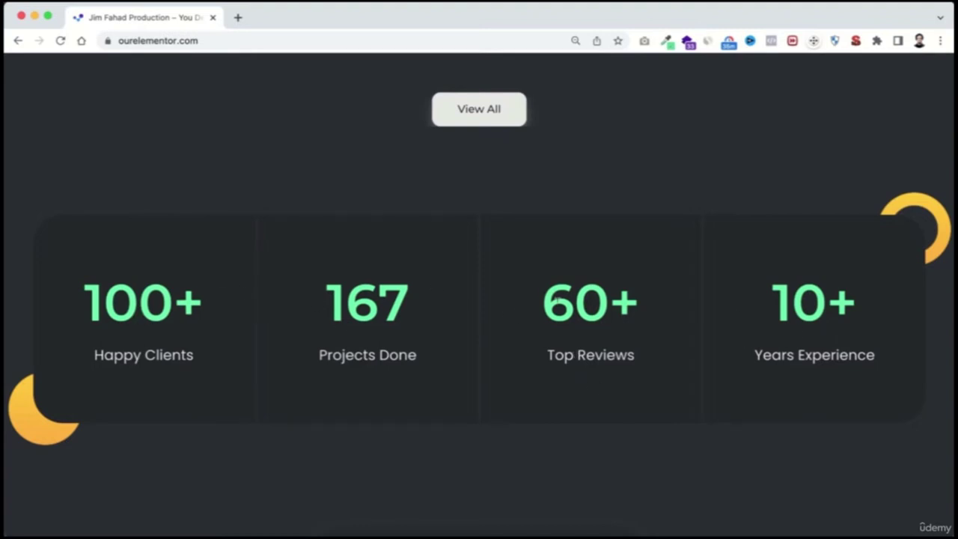
scroll(532, 387, down, 5)
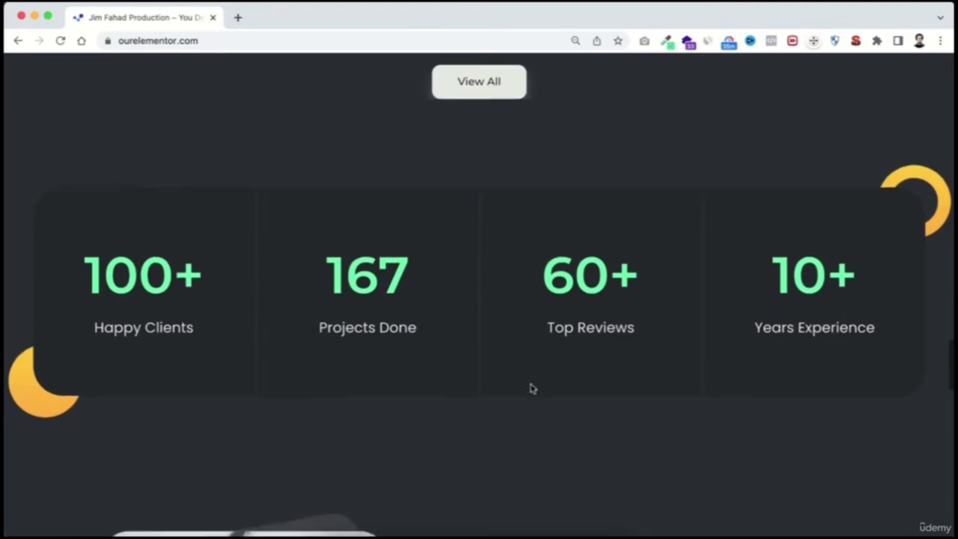
scroll(530, 383, down, 1)
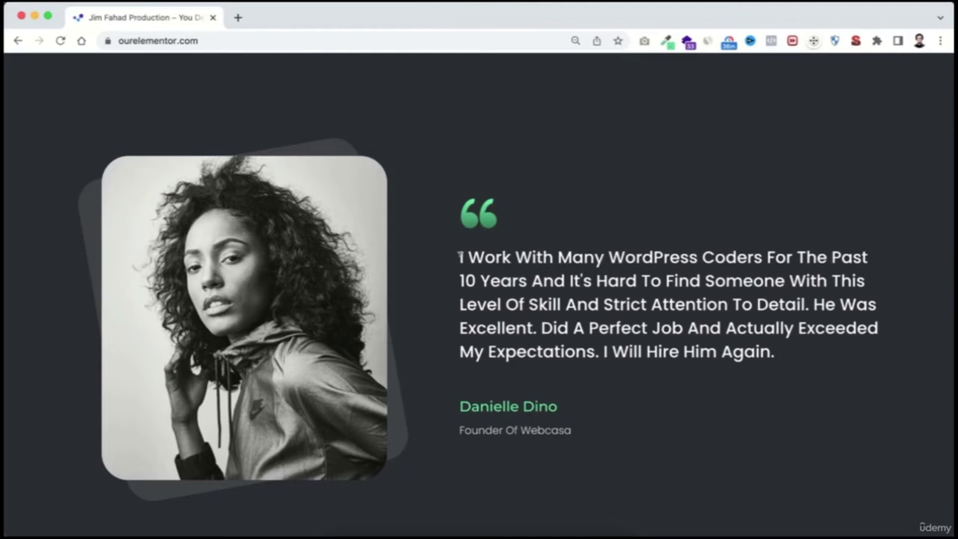
Step: Scroll through the testimonials and Let's Work Together block to the 2022 footer, then back to the hero
scroll(461, 260, down, 2)
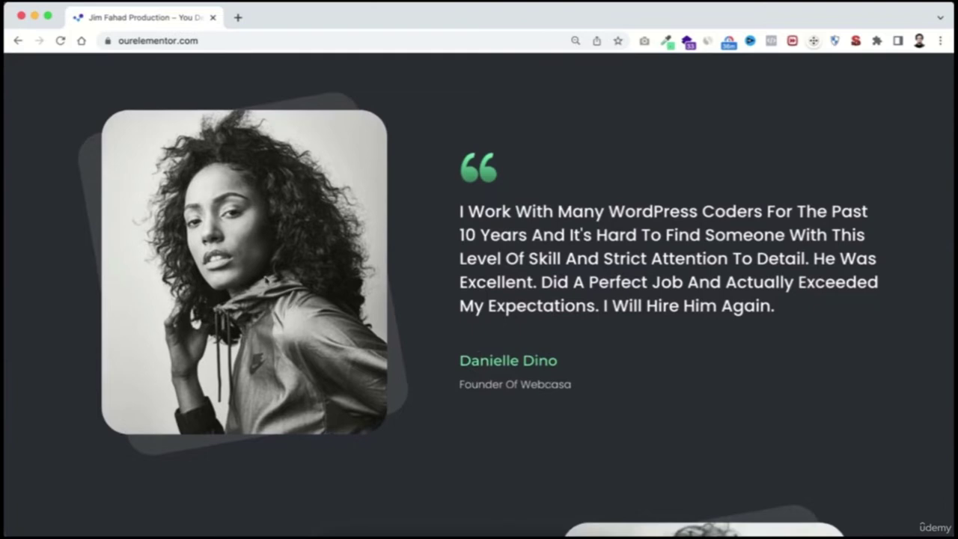
scroll(417, 414, down, 10)
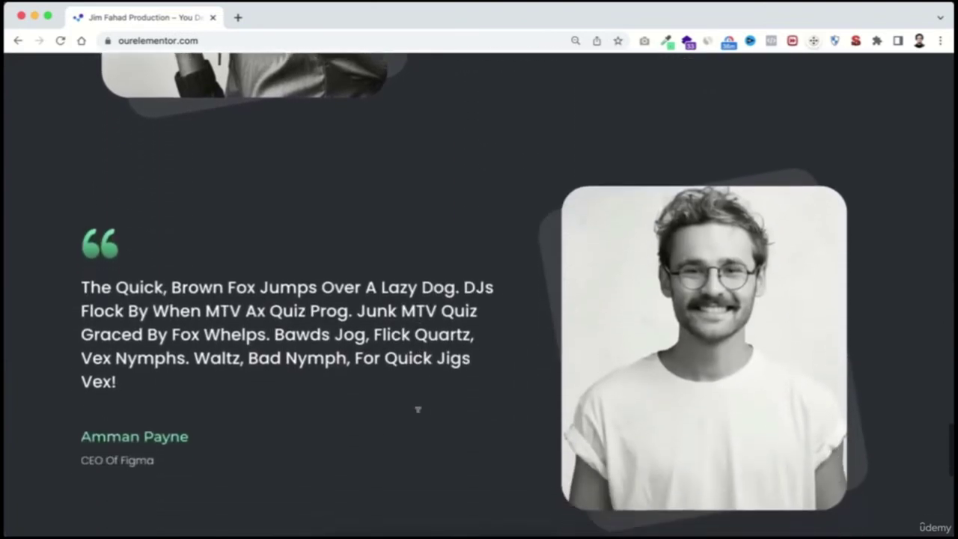
scroll(418, 412, down, 6)
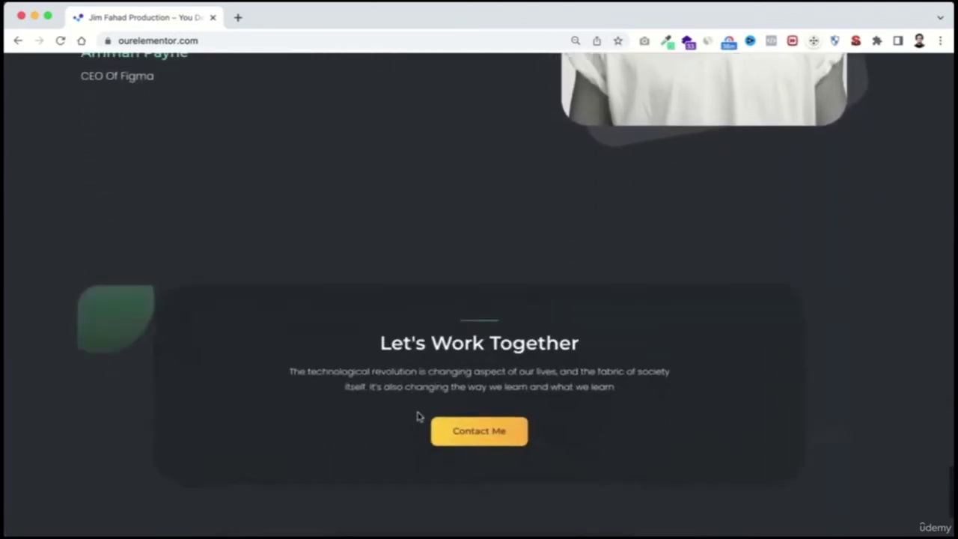
scroll(418, 417, down, 1)
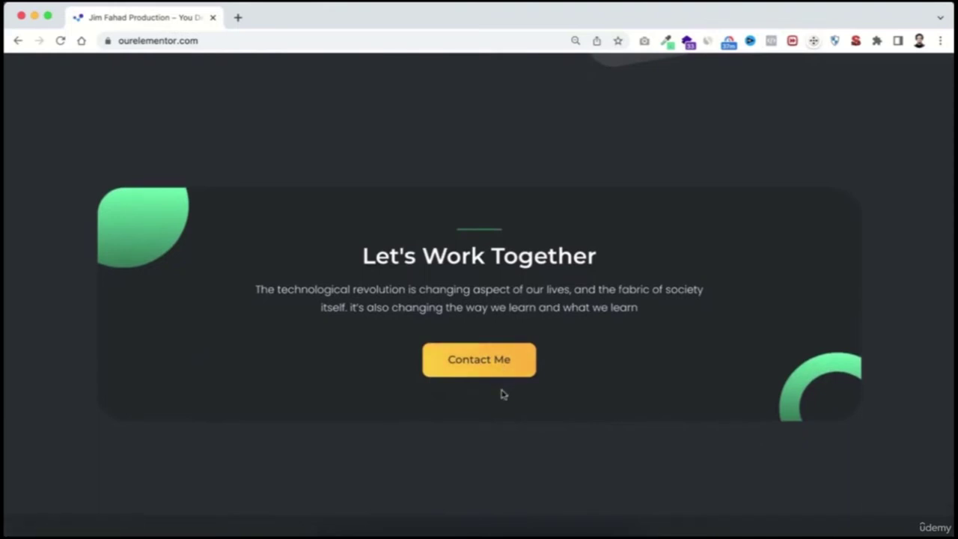
scroll(491, 458, down, 2)
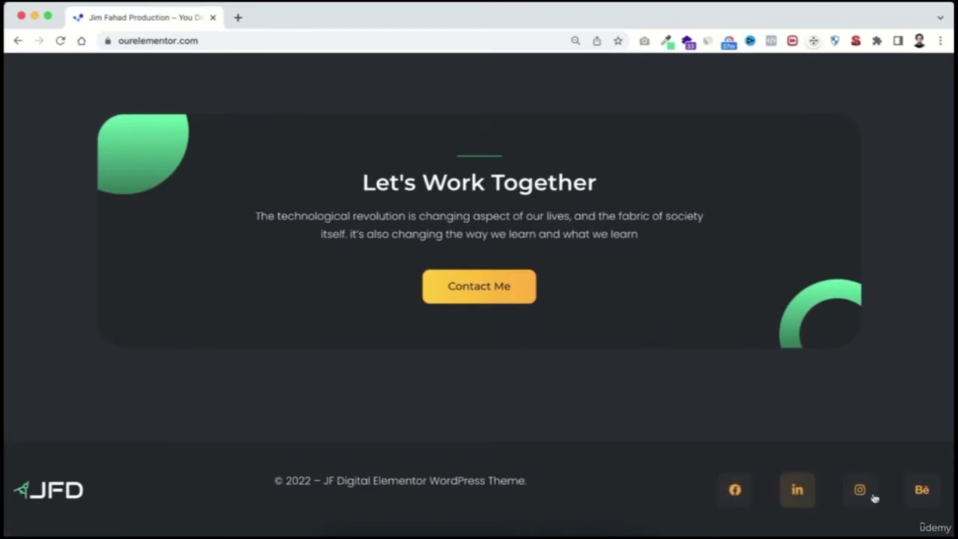
scroll(879, 274, up, 15)
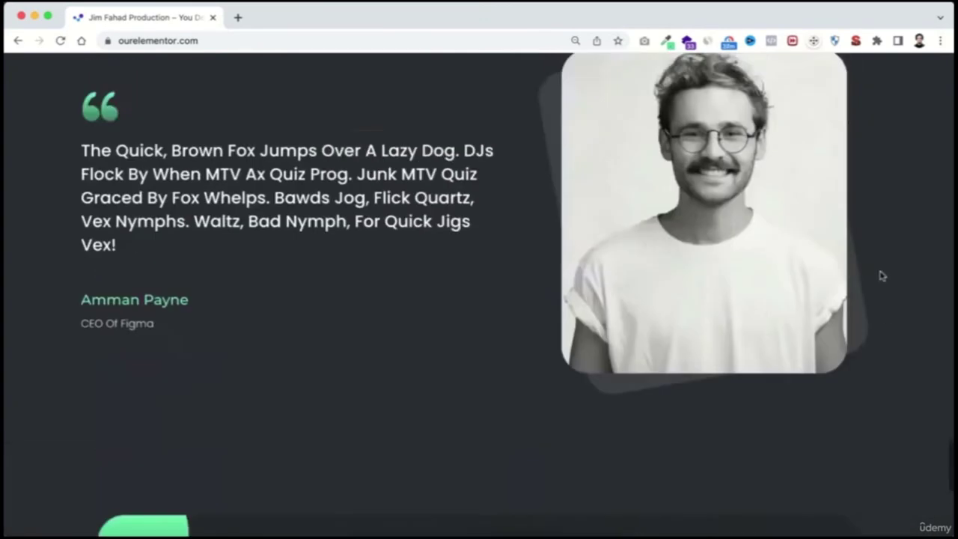
scroll(880, 275, up, 5)
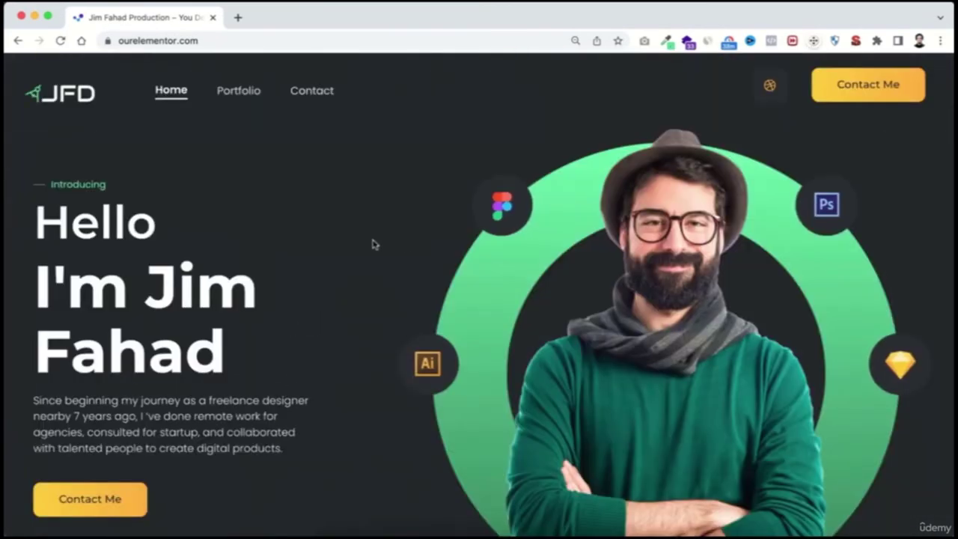
Step: Open the Portfolio page from the nav bar
click(237, 91)
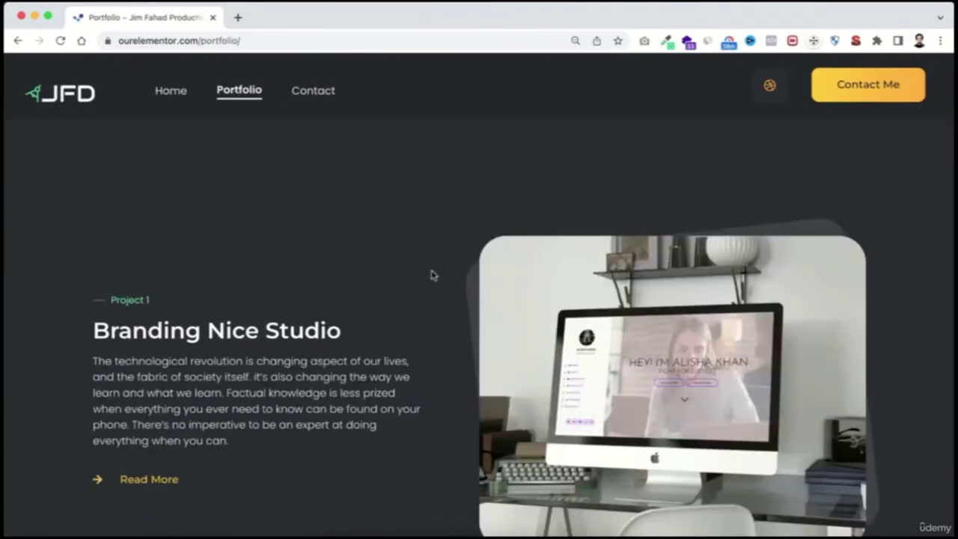
scroll(457, 380, down, 3)
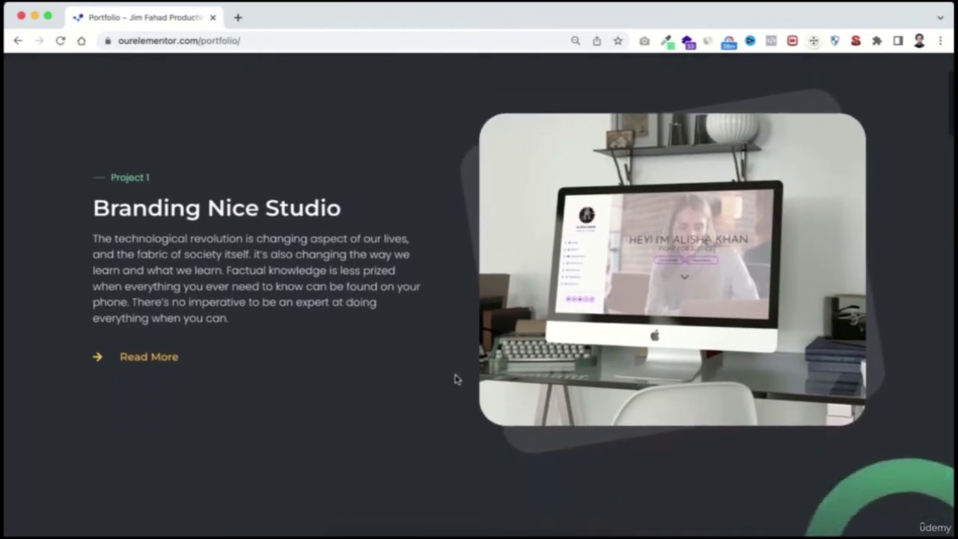
scroll(457, 380, up, 3)
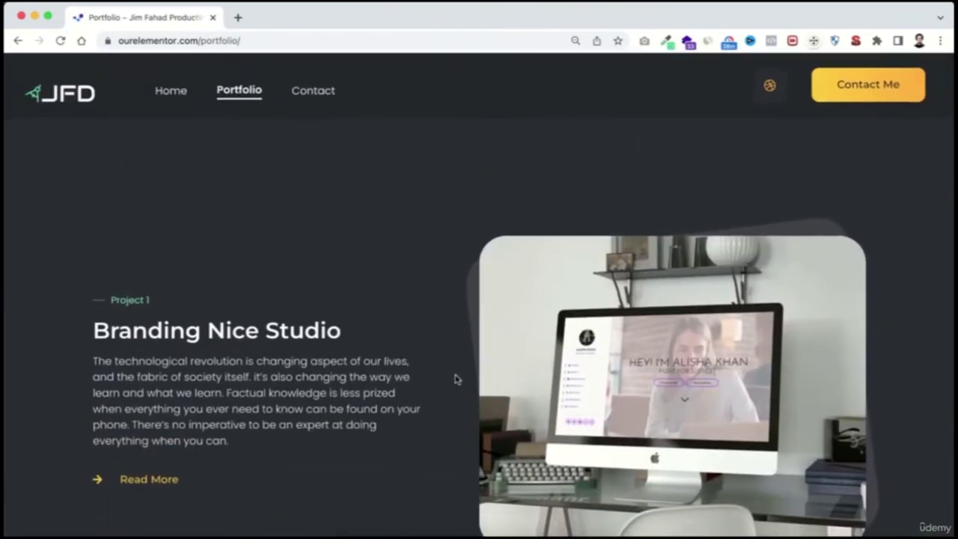
Step: Browse Projects 1–7 to the footer, ending back at Project 1, Branding Nice Studio
scroll(456, 379, down, 6)
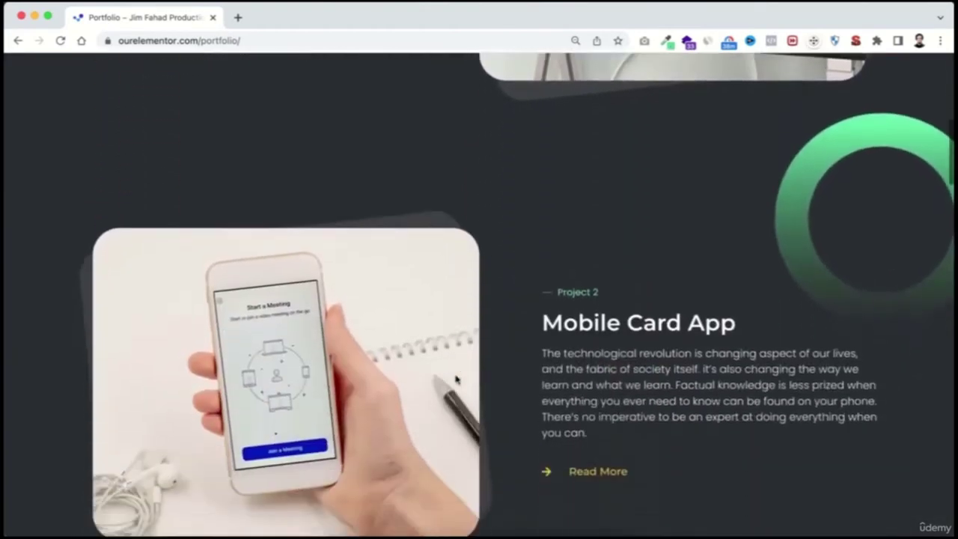
scroll(456, 380, down, 12)
scroll(507, 403, down, 10)
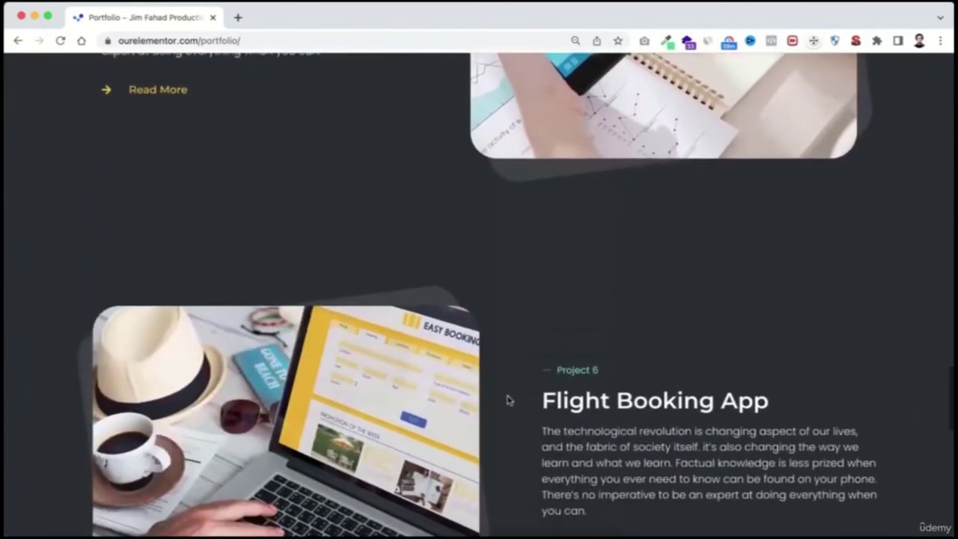
scroll(507, 401, down, 10)
scroll(485, 462, down, 5)
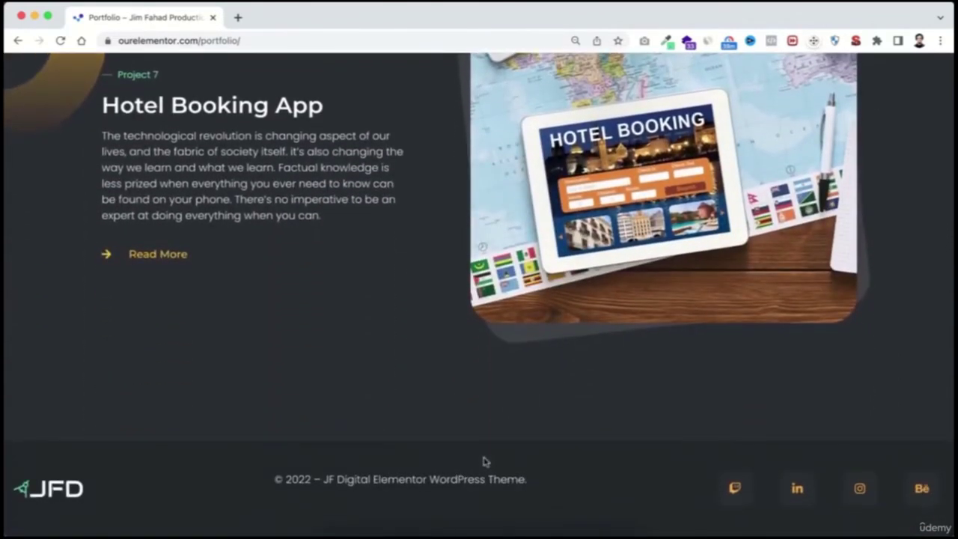
scroll(458, 278, up, 15)
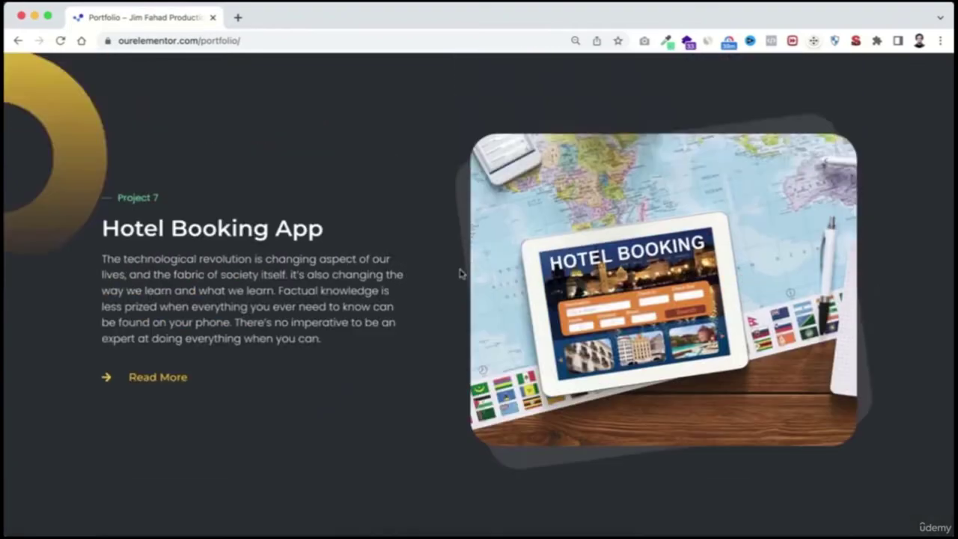
scroll(461, 274, up, 10)
scroll(459, 272, down, 2)
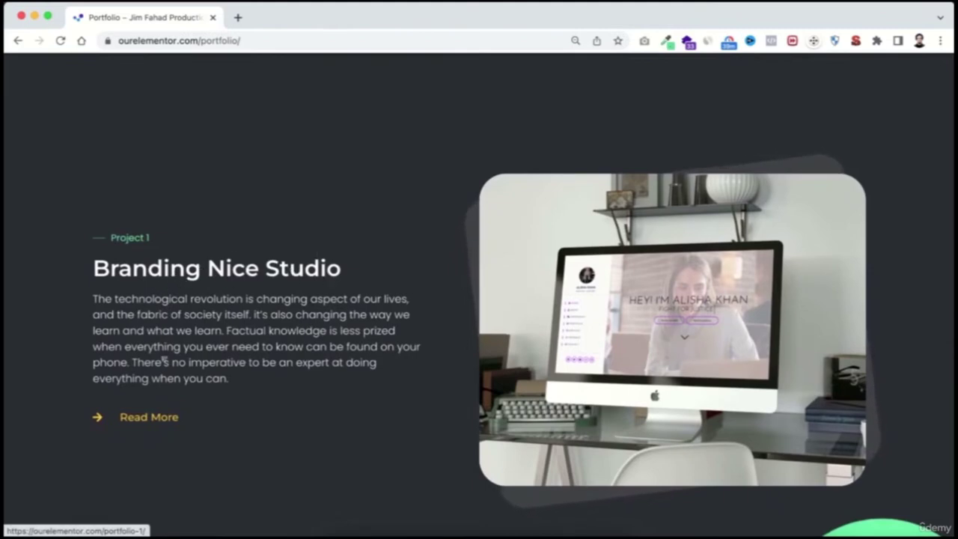
Step: Open Branding Nice Studio's Read More page and scroll through its description to the footer and back
click(156, 420)
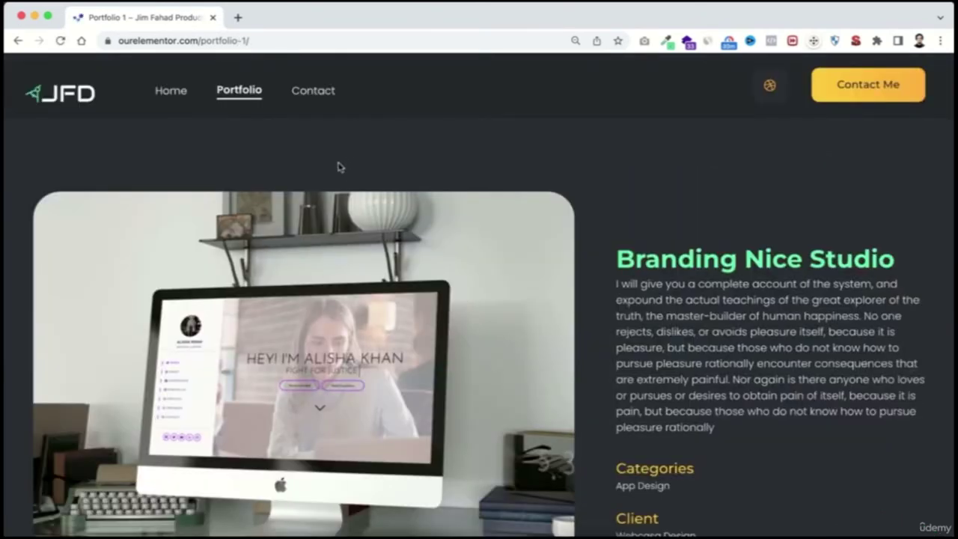
scroll(397, 314, down, 2)
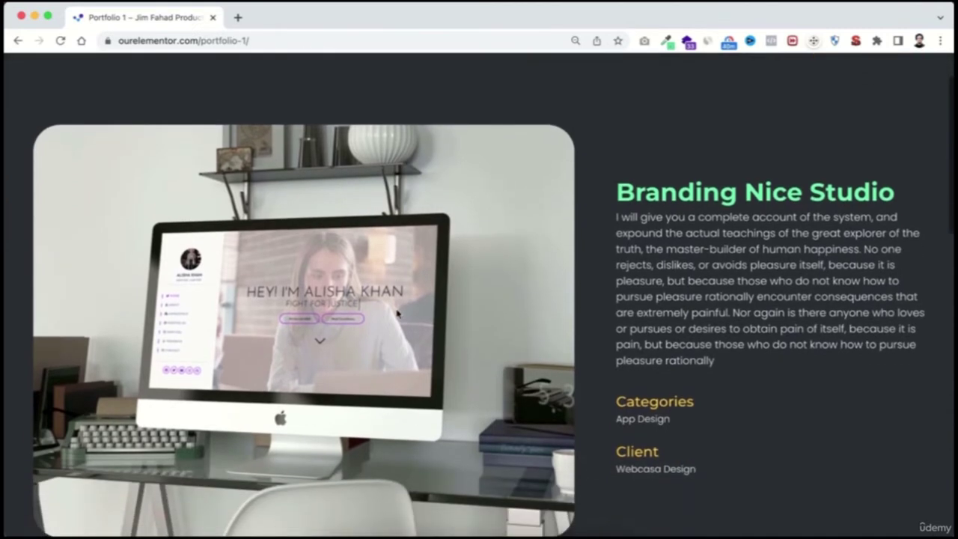
scroll(398, 313, down, 1)
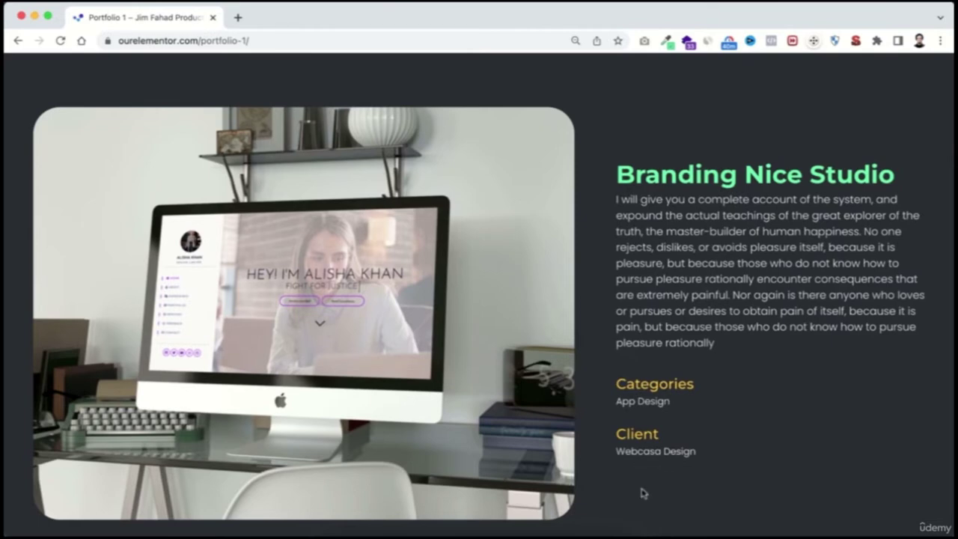
scroll(638, 497, down, 5)
scroll(638, 498, down, 1)
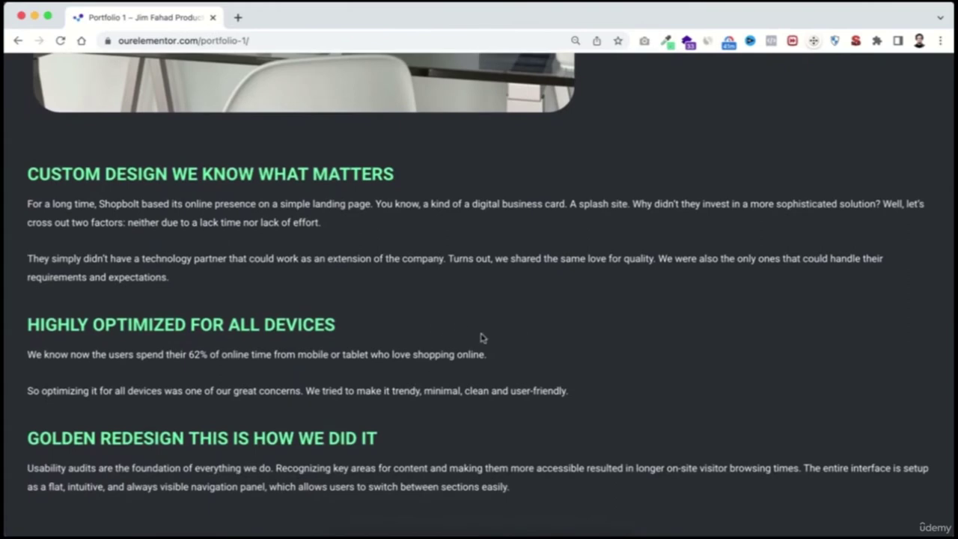
scroll(468, 382, down, 5)
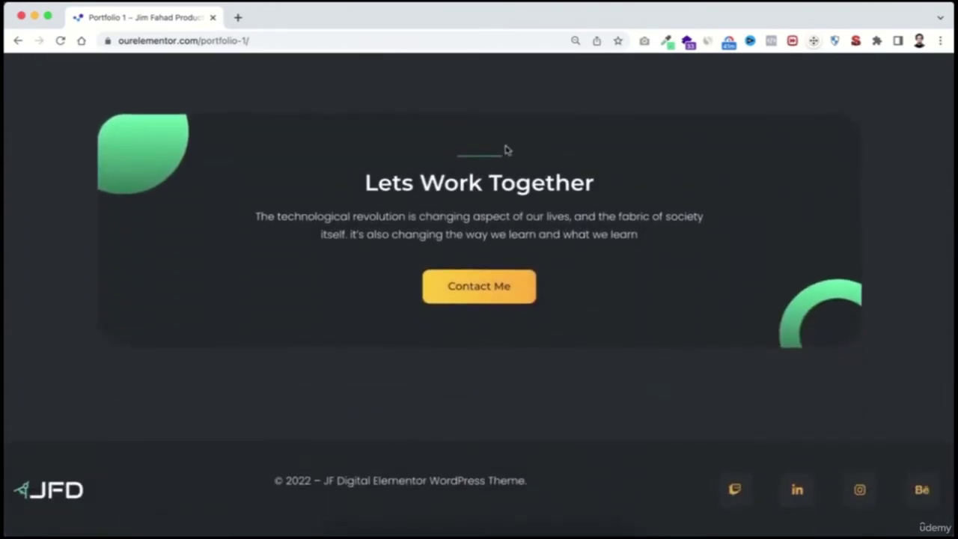
scroll(505, 151, up, 1)
scroll(505, 151, up, 20)
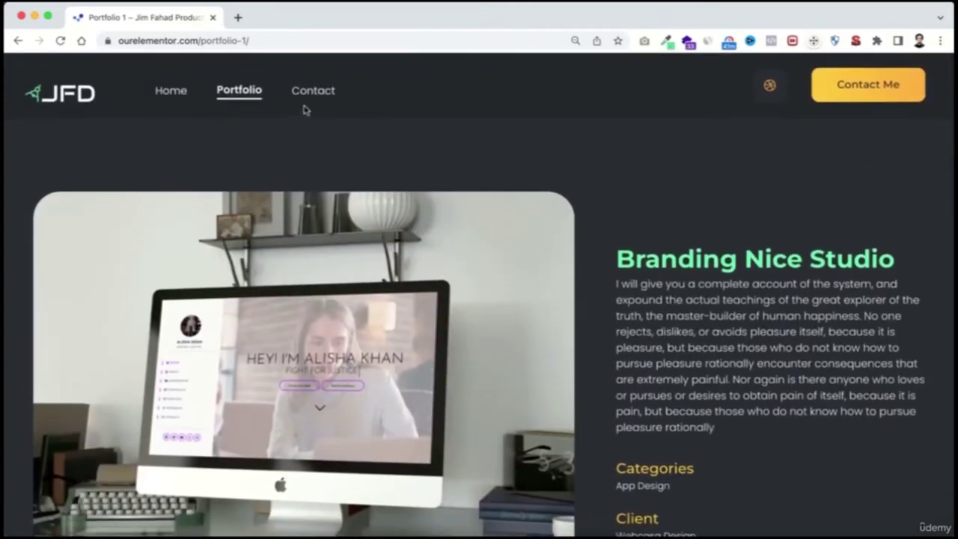
Step: View the Contact page's Get In Touch With Me form, then scroll the home page again
click(313, 91)
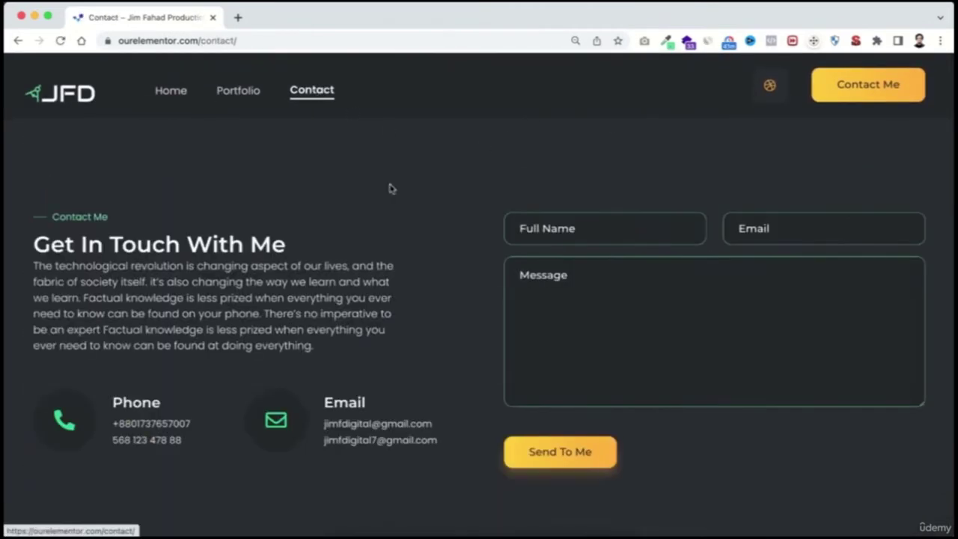
scroll(410, 285, down, 1)
scroll(411, 284, down, 2)
scroll(410, 285, up, 4)
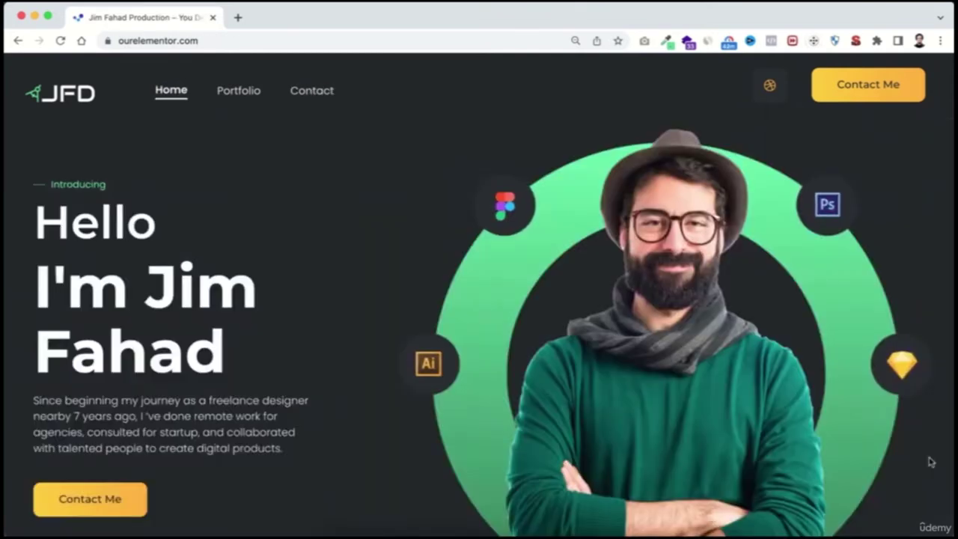
scroll(931, 462, down, 5)
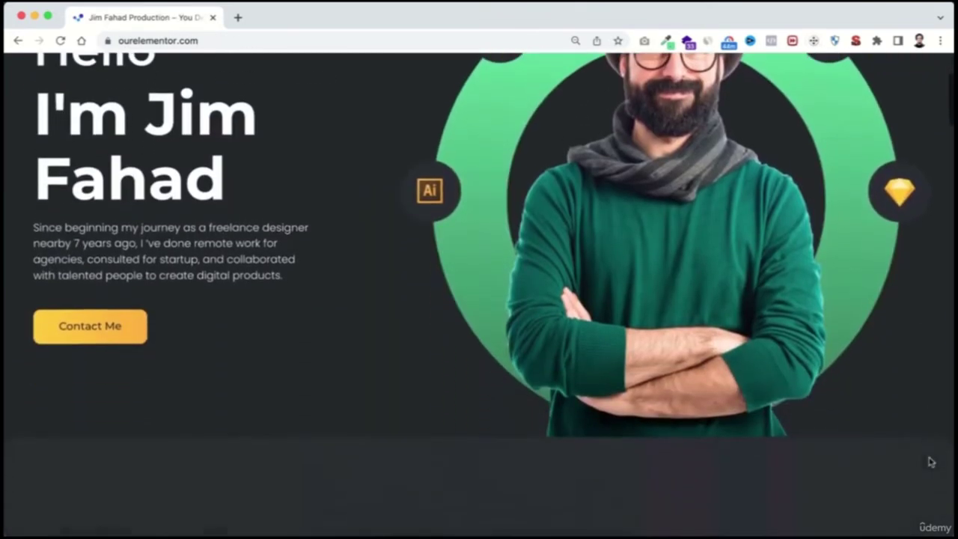
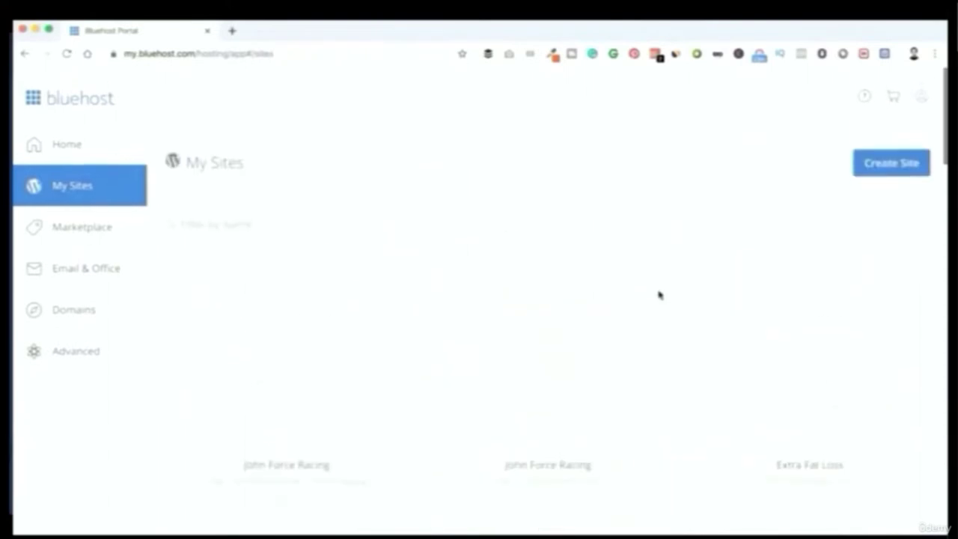
Step: Scroll through the bluehost.com home page with the 'Build and grow your website' pitch
scroll(659, 294, down, 7)
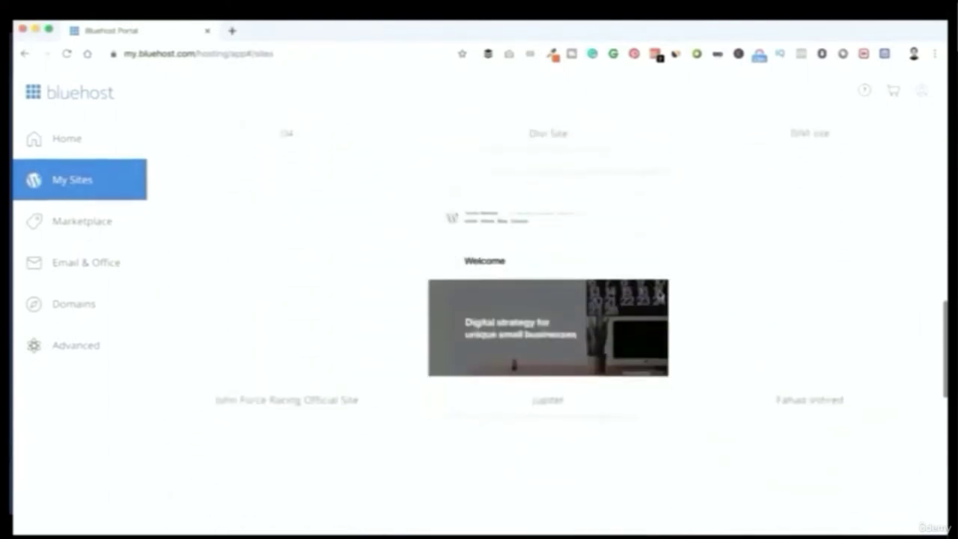
scroll(659, 295, up, 3)
scroll(659, 294, down, 8)
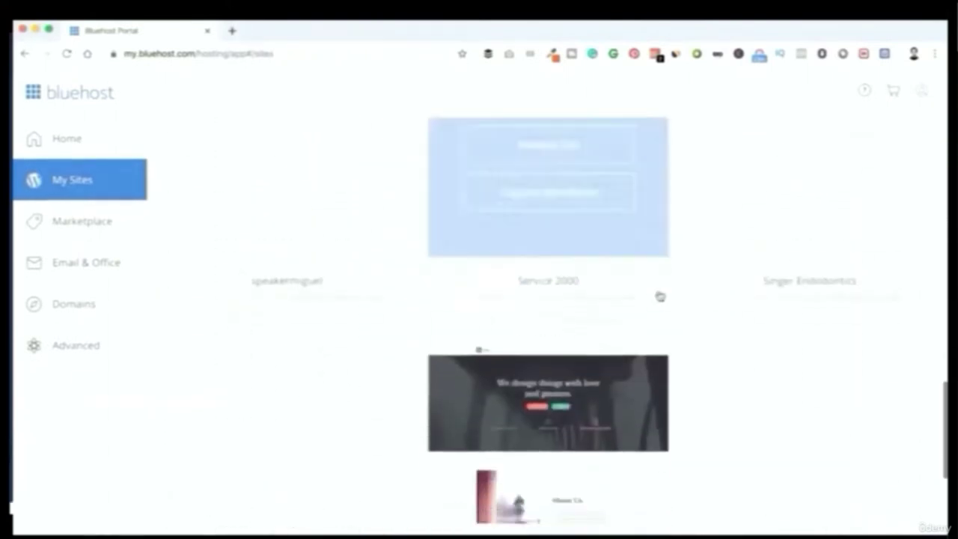
scroll(658, 294, up, 1)
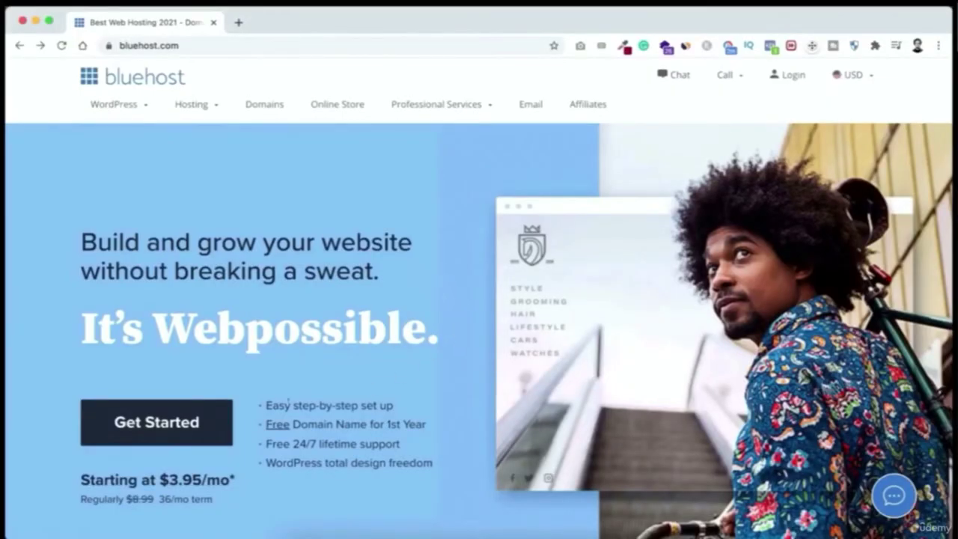
Step: Review the shared hosting pricing cards and choose the BASIC plan
click(200, 424)
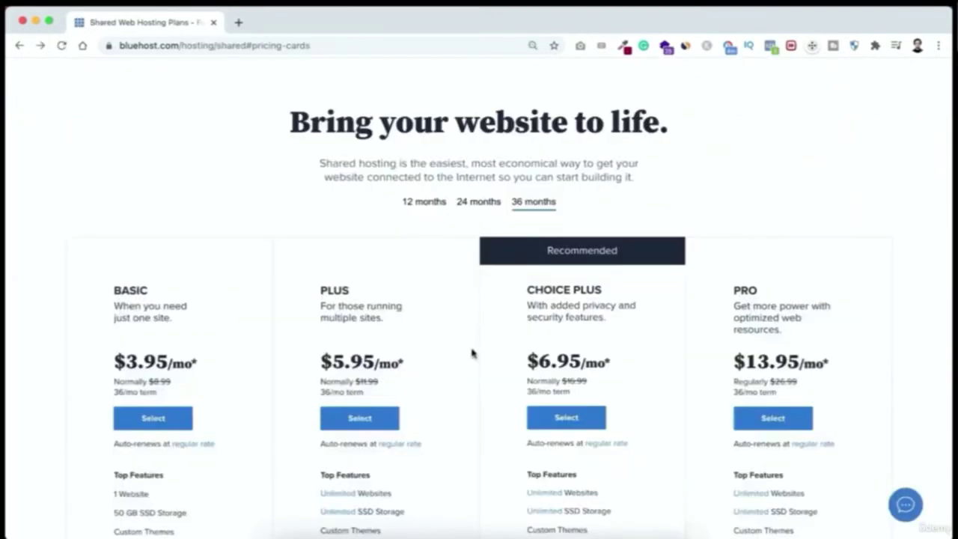
scroll(472, 353, down, 3)
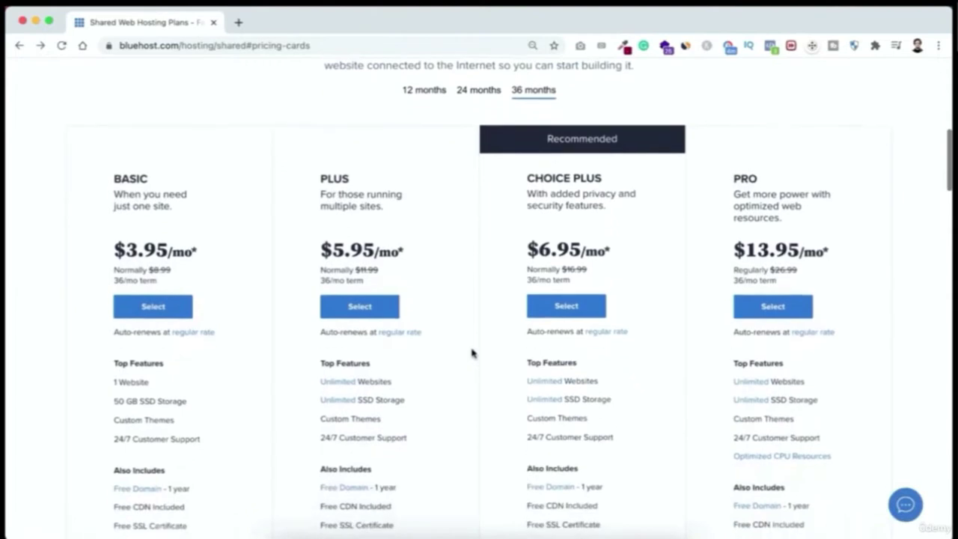
scroll(472, 353, down, 2)
scroll(473, 352, down, 1)
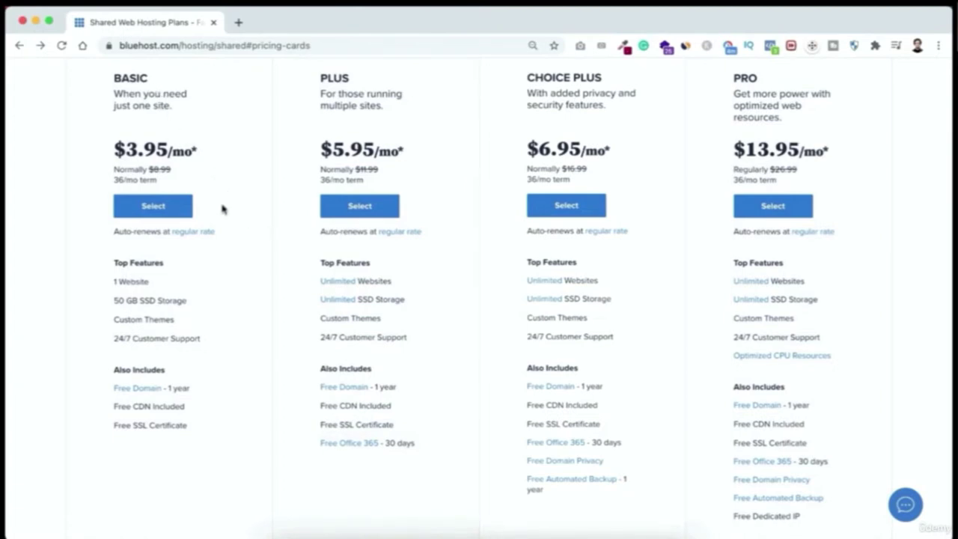
click(173, 208)
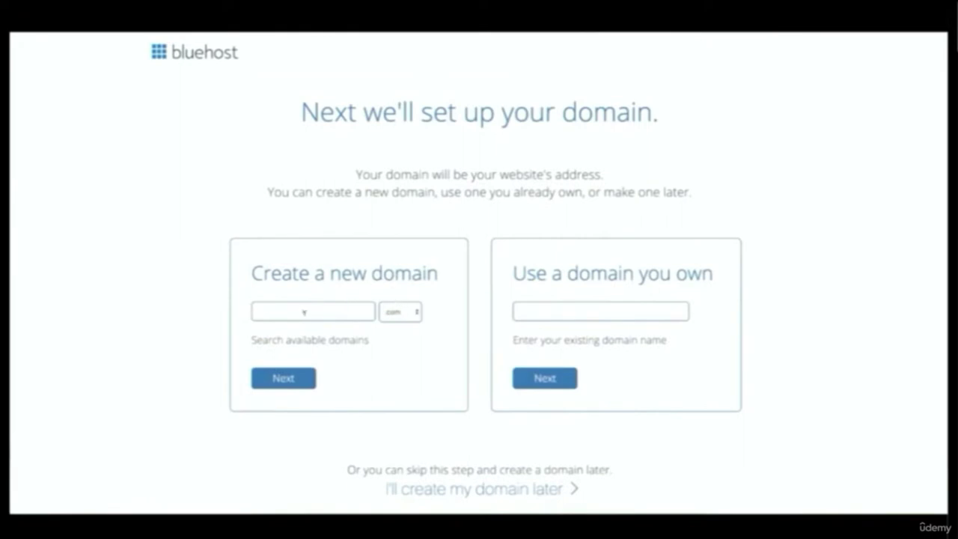
Step: Try the new domain name apple and check whether it can be registered
click(311, 309)
text(apple)
click(295, 386)
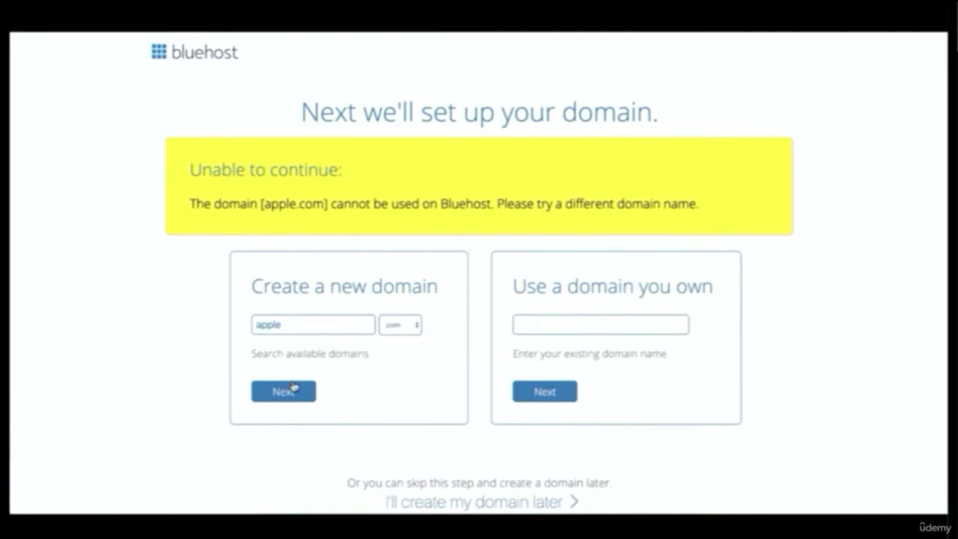
Step: Replace the rejected name with ourelementor, keep .com, and confirm ourelementor.com is available
double_click(252, 324)
click(396, 327)
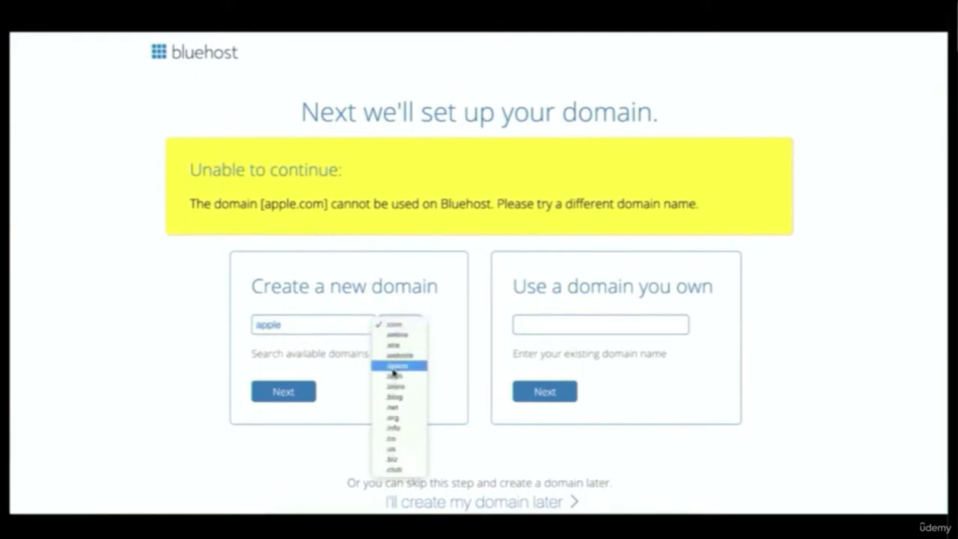
click(397, 327)
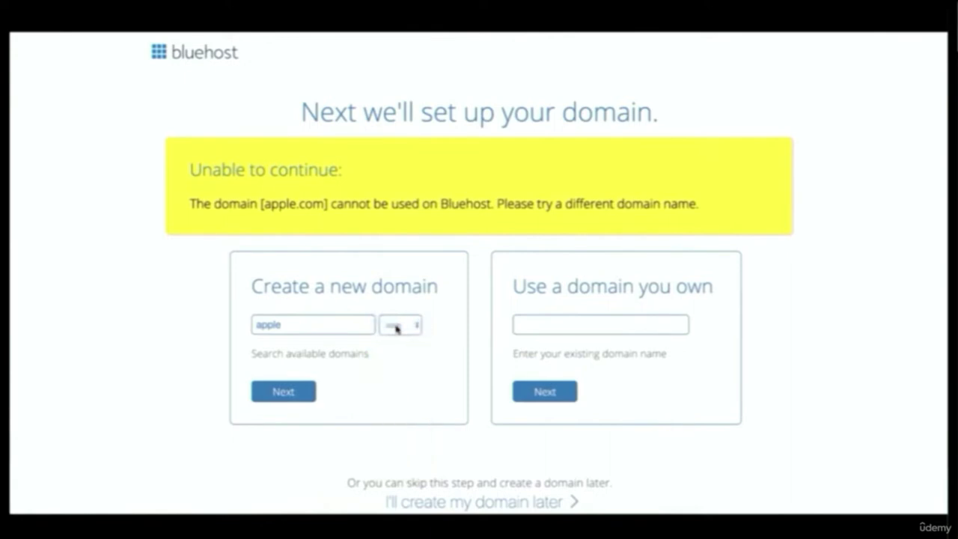
double_click(301, 324)
text(our)
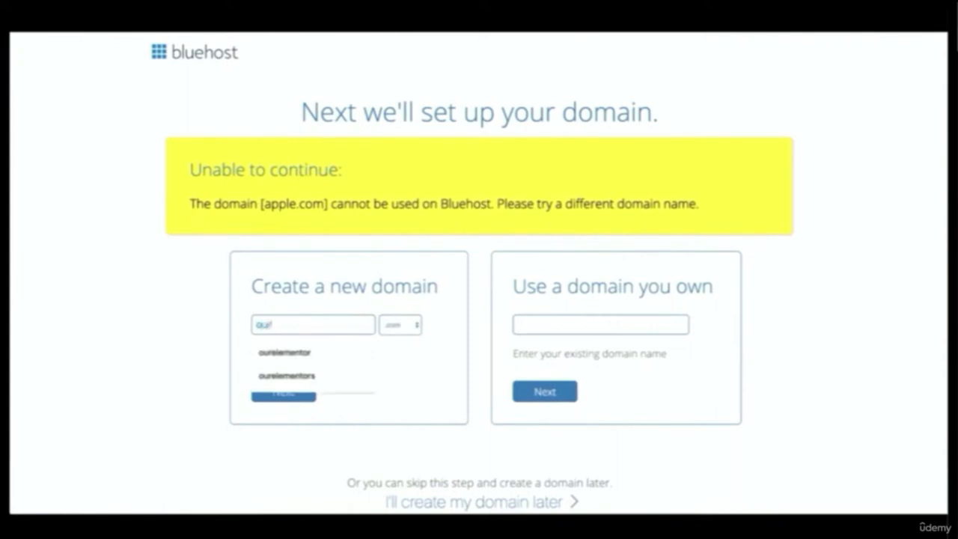
text(elementor)
click(230, 354)
click(284, 392)
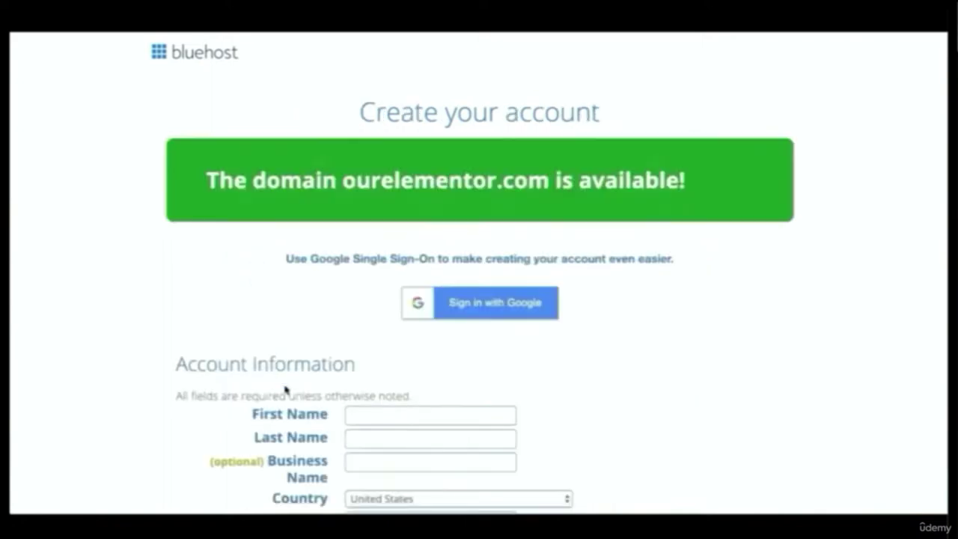
Step: Enter the account holder's first name, last name and business name
scroll(284, 389, down, 3)
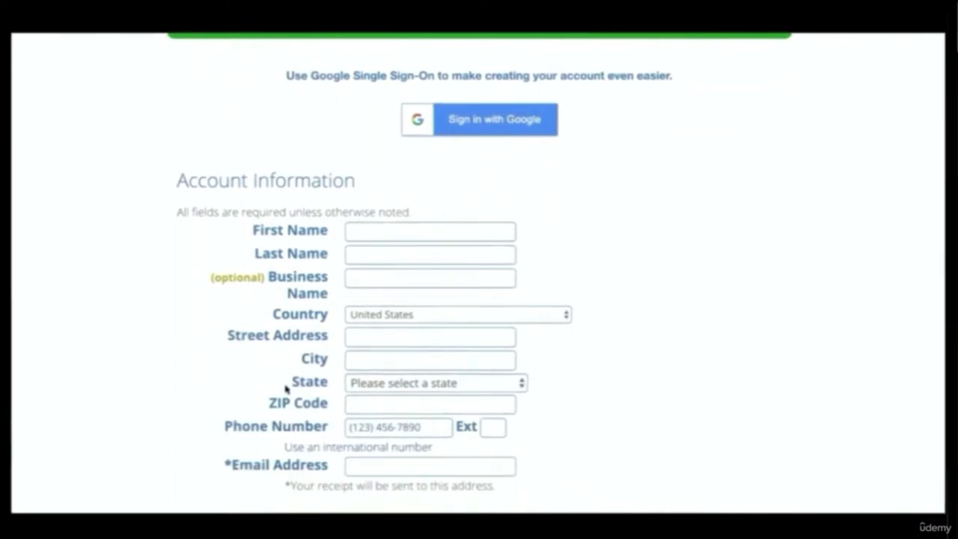
key(Tab)
key(Tab)
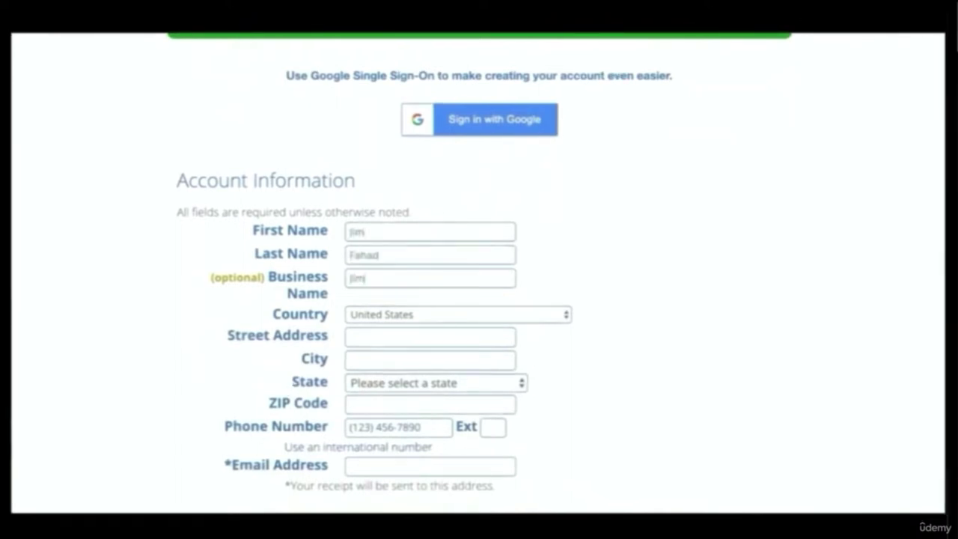
Step: Set country to Bangladesh, enter the street address, and autofill phone and e-mail
click(400, 315)
click(399, 188)
click(390, 361)
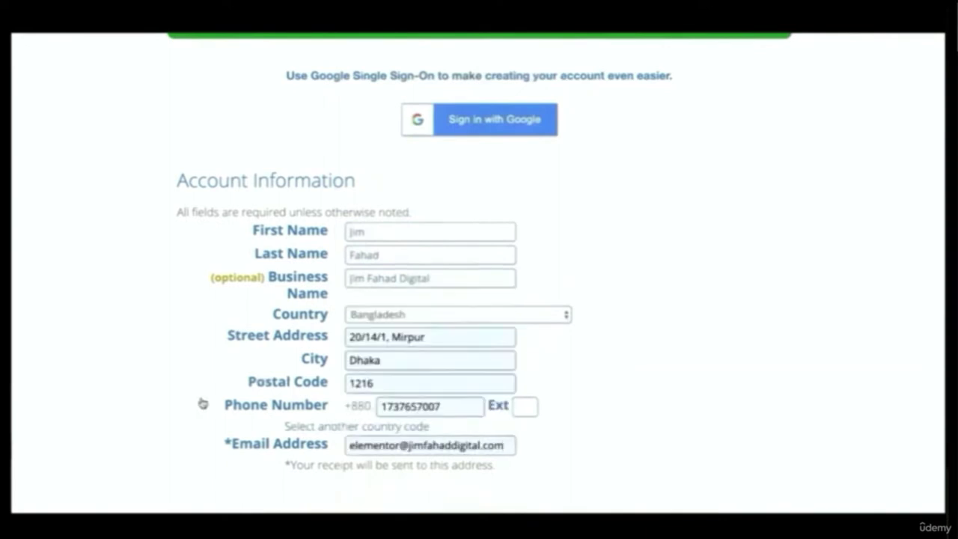
triple_click(409, 274)
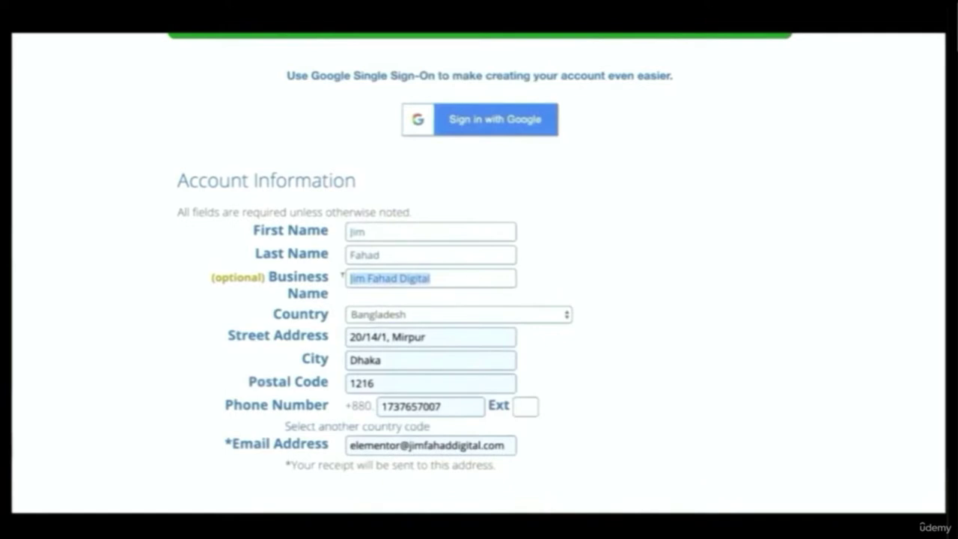
click(420, 278)
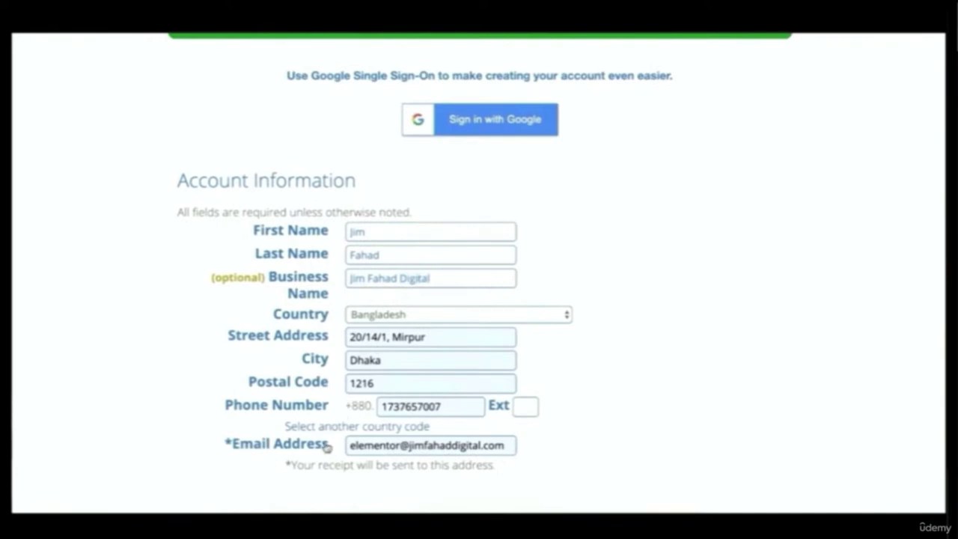
click(397, 446)
scroll(564, 442, down, 3)
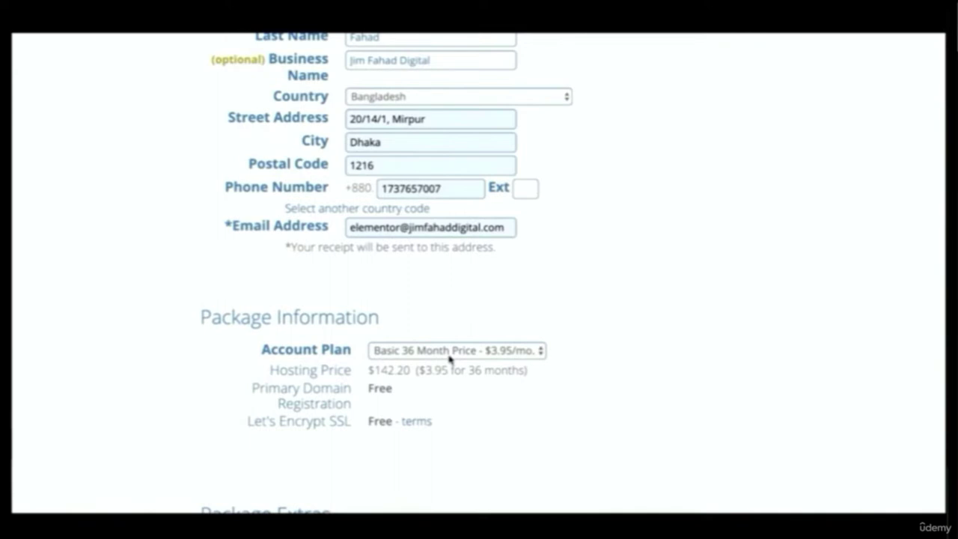
Step: Switch the account plan to Basic 12 Month at $5.95/mo., making hosting $71.40
click(468, 356)
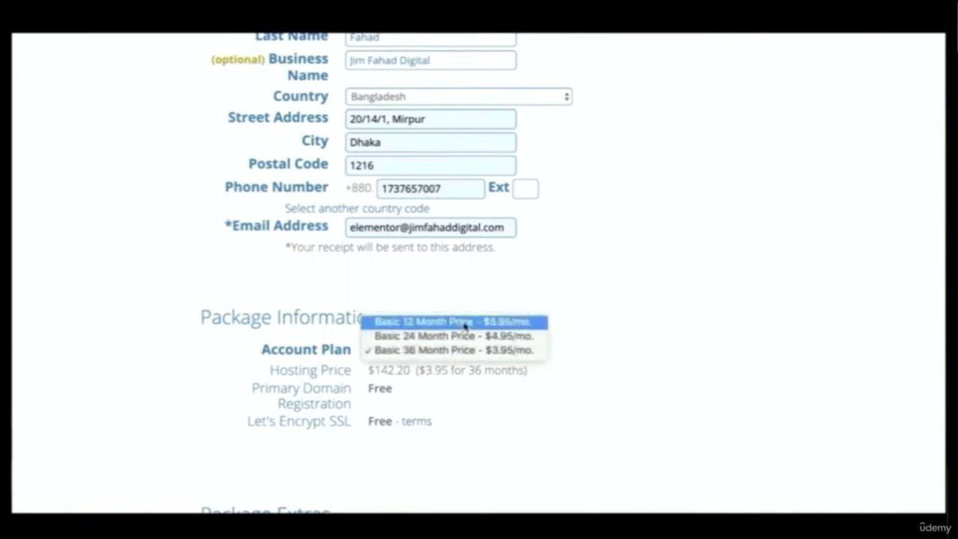
click(464, 324)
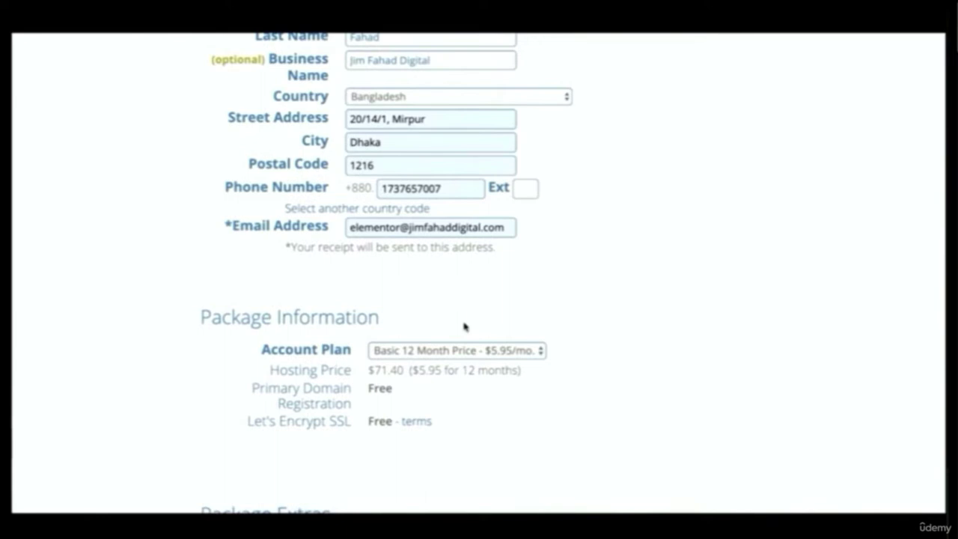
scroll(465, 326, down, 5)
scroll(464, 318, down, 1)
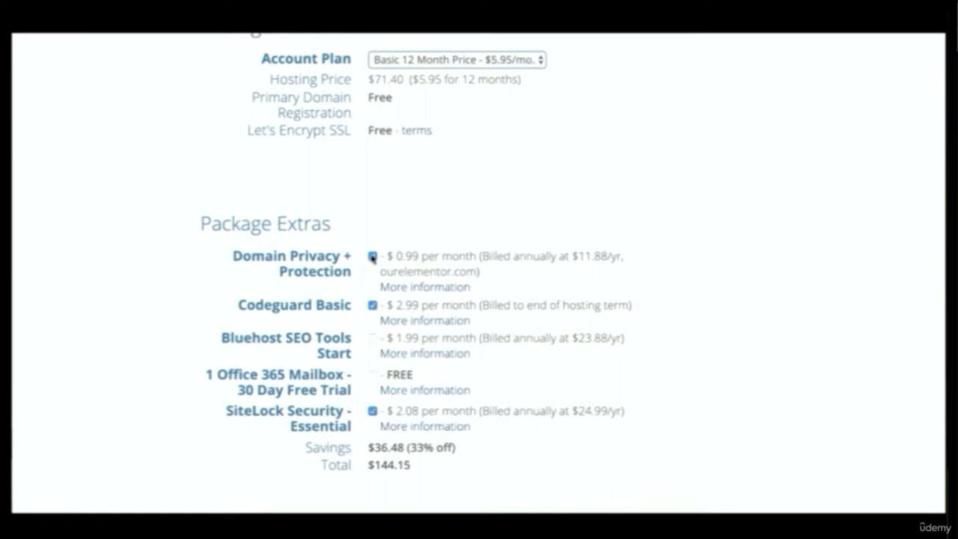
Step: Remove the Domain Privacy + Protection, Codeguard Basic and SiteLock Security extras
click(373, 256)
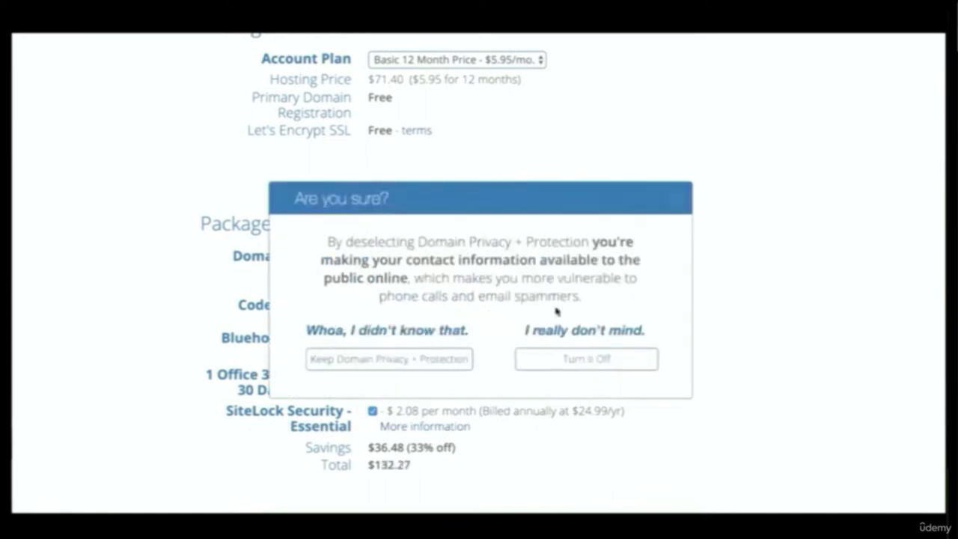
click(566, 360)
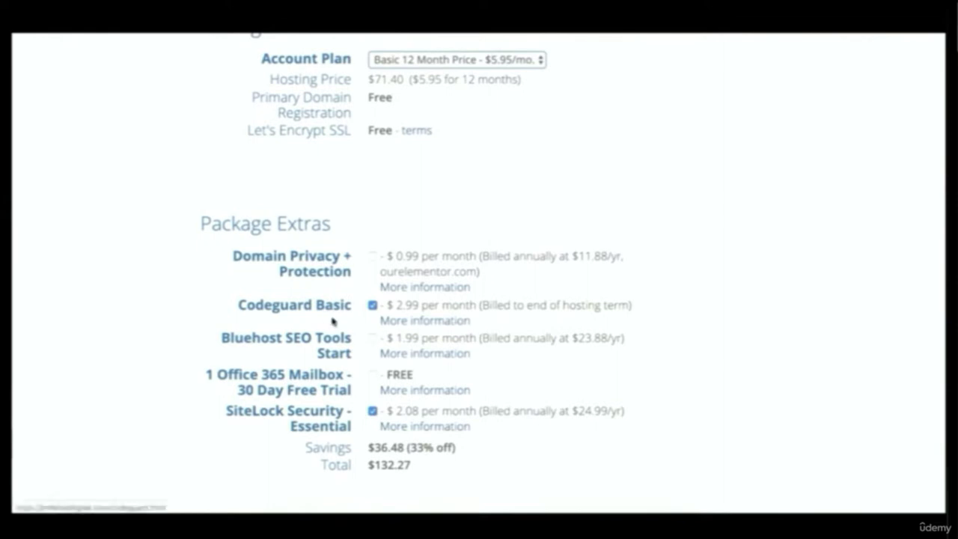
click(372, 306)
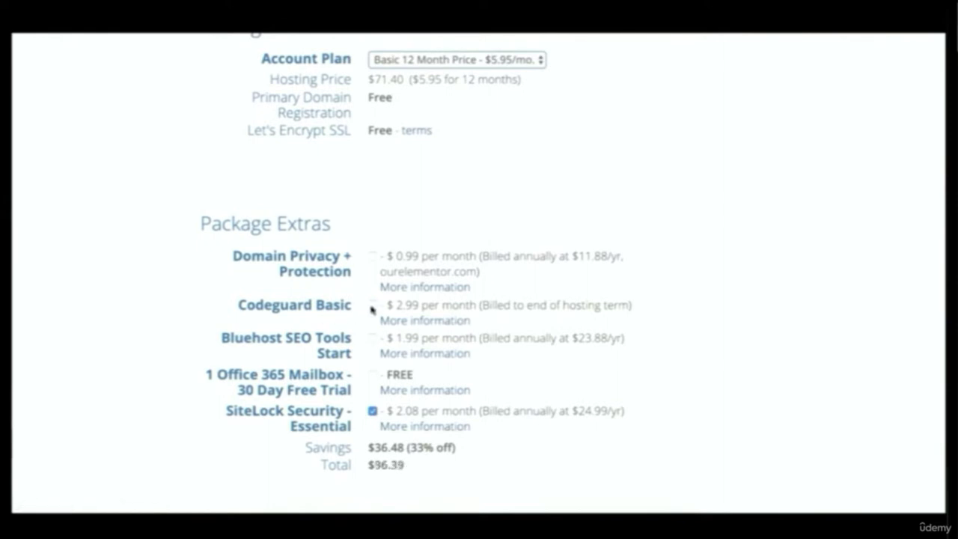
click(372, 411)
Step: Fill in the payment details from the browser's saved credit card
scroll(412, 473, down, 5)
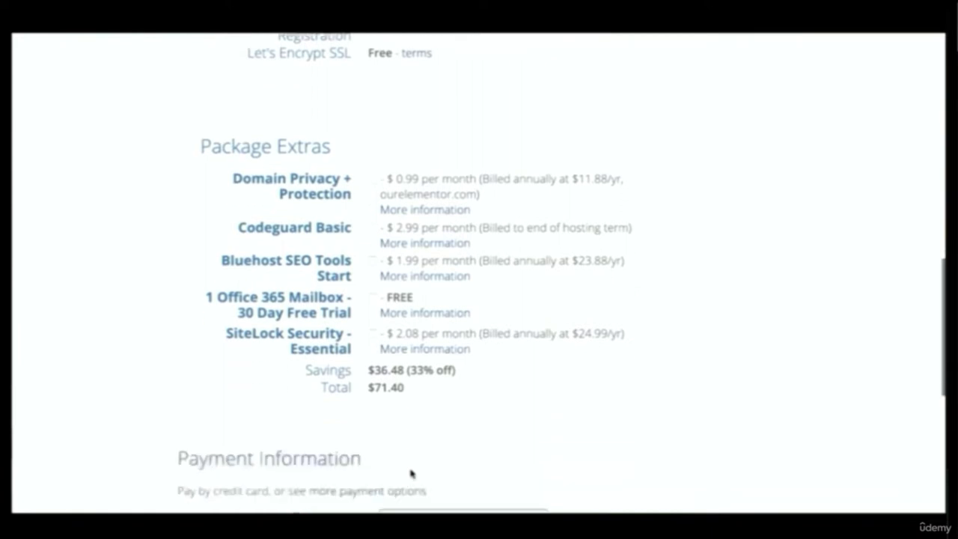
scroll(411, 468, down, 1)
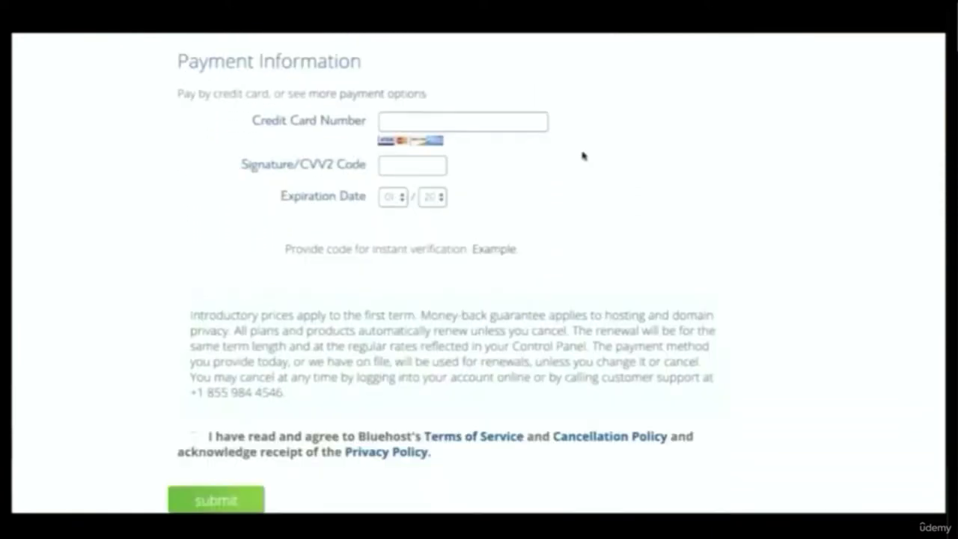
click(502, 122)
click(465, 155)
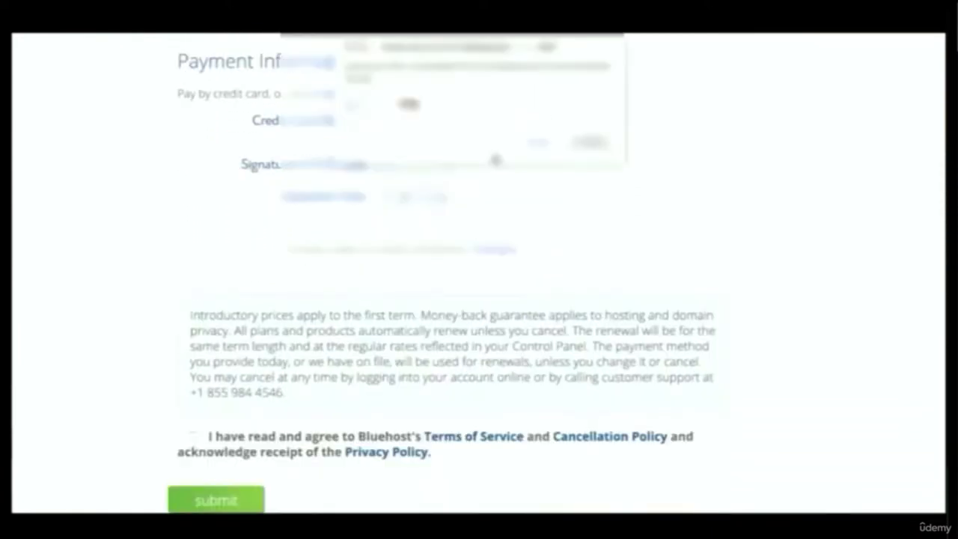
click(590, 143)
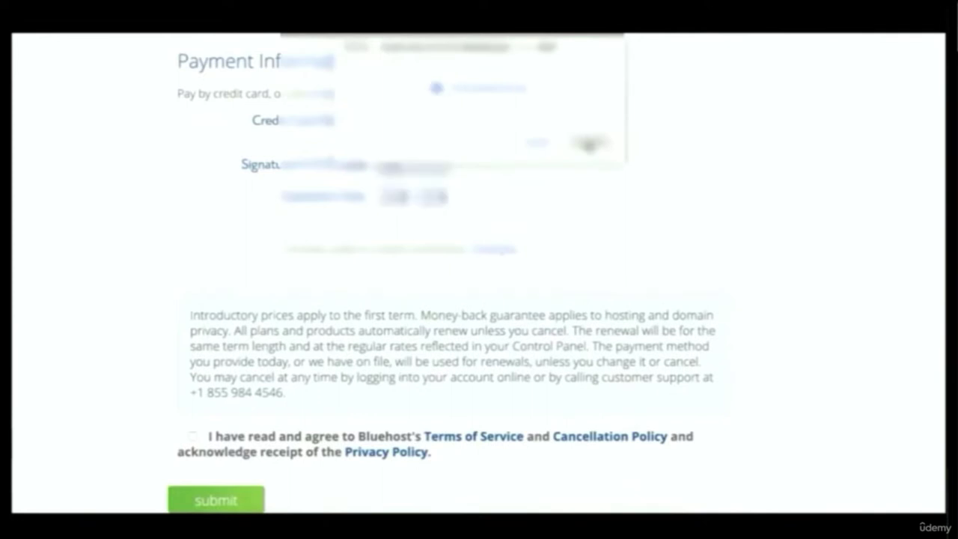
Step: Accept the terms of service and submit the order to complete the purchase
click(192, 437)
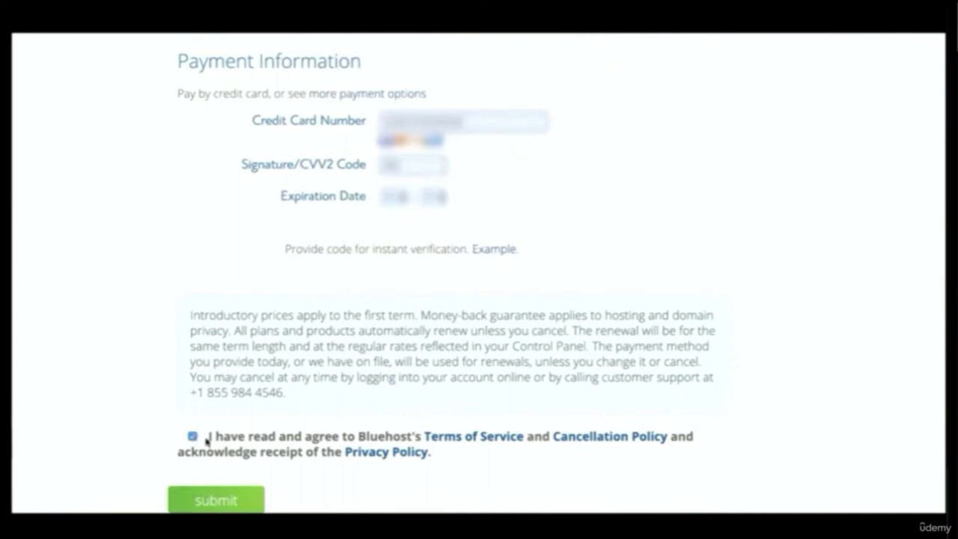
click(229, 497)
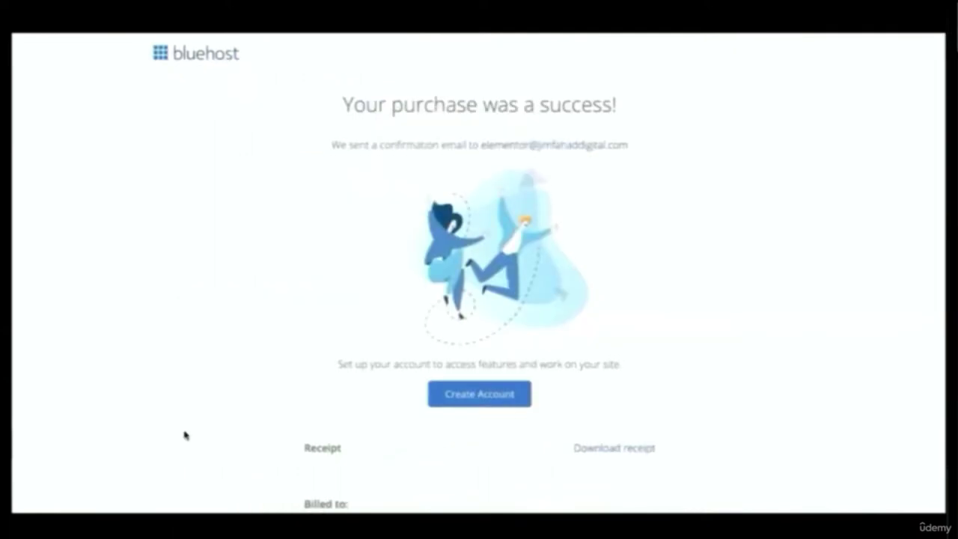
scroll(185, 435, down, 5)
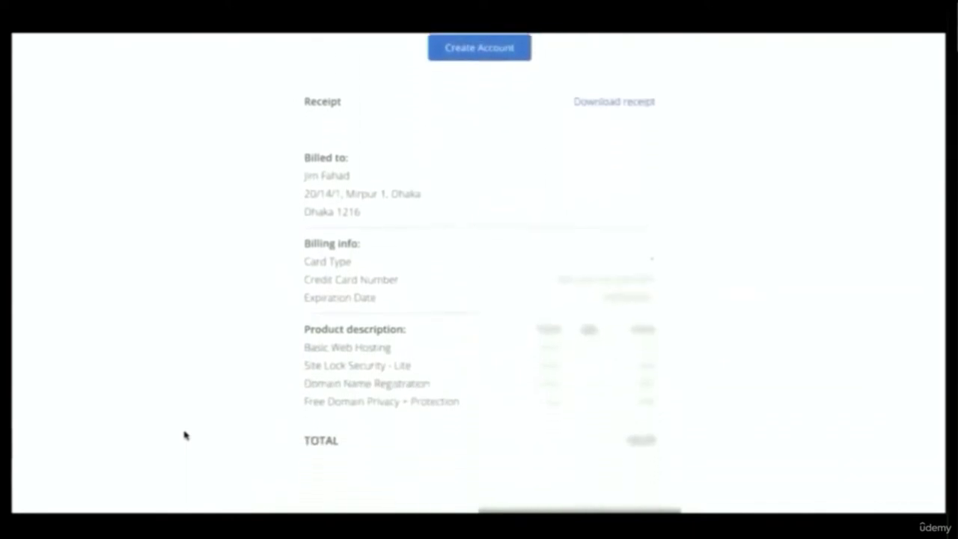
scroll(185, 436, up, 5)
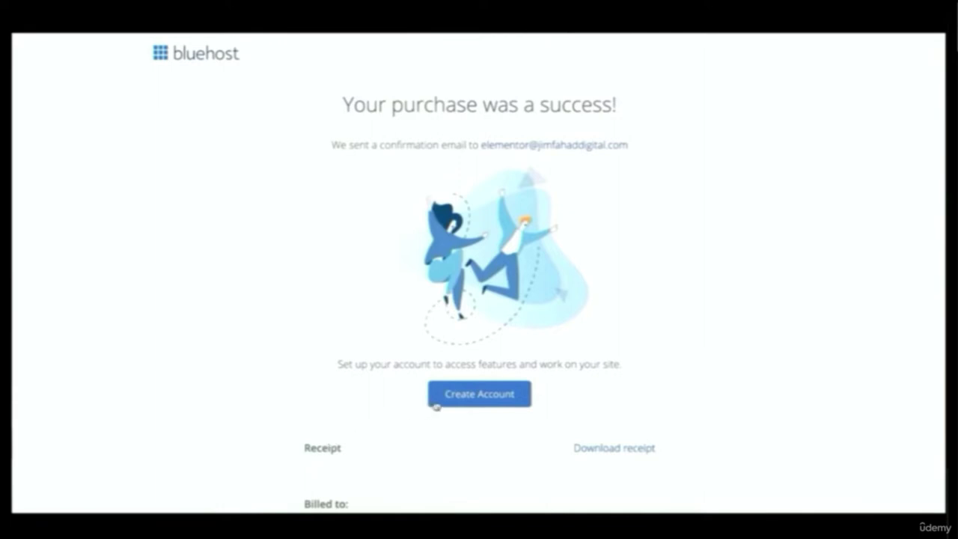
Step: Create the hosting account with a new password, retyped, and accept the privacy policy and terms
click(480, 398)
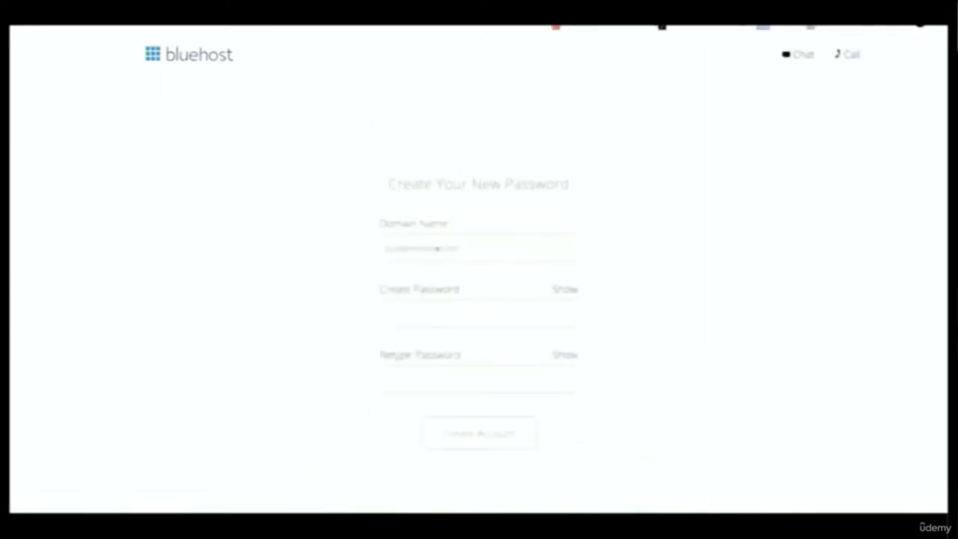
click(465, 247)
click(408, 313)
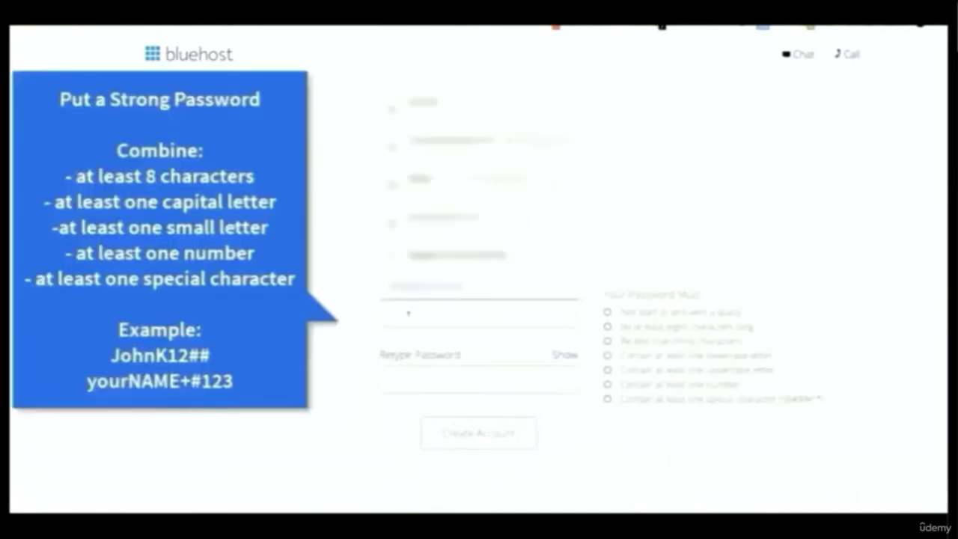
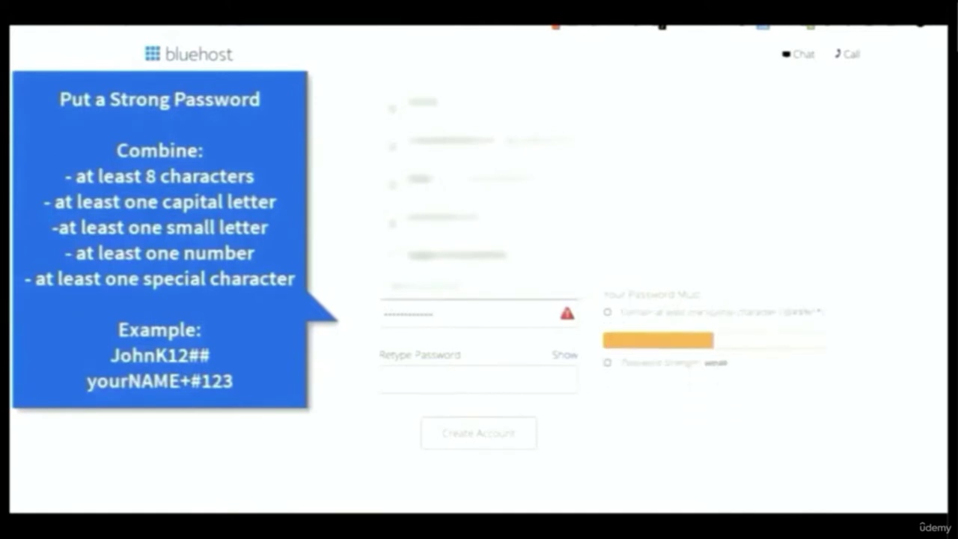
key(Tab)
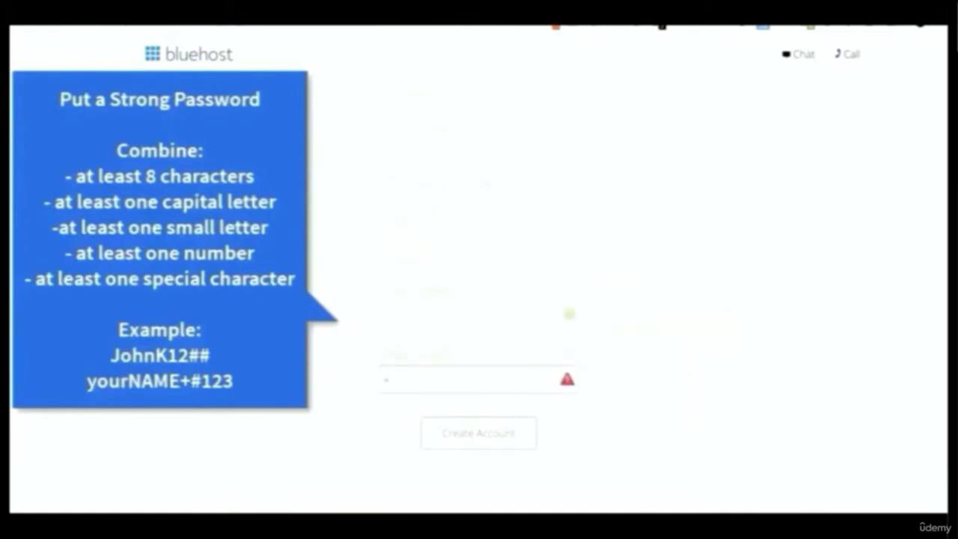
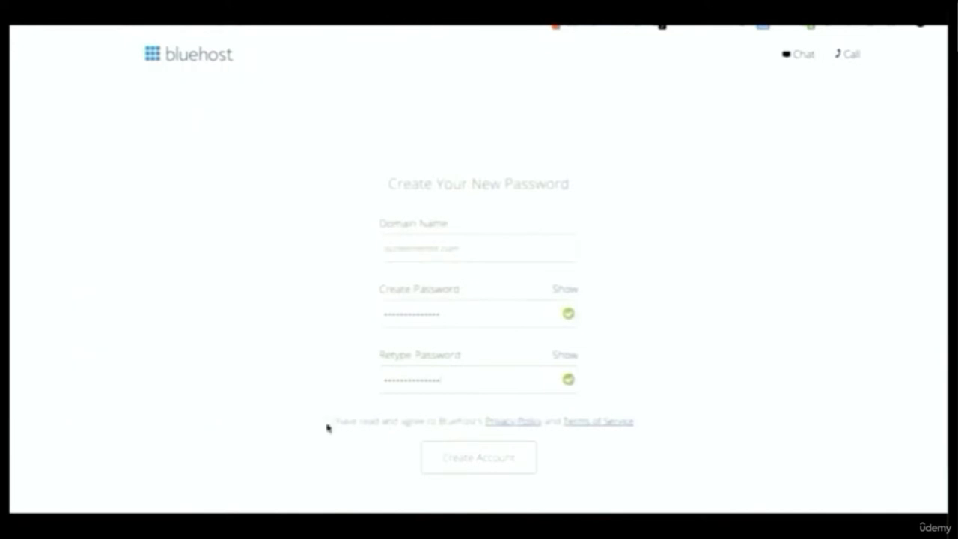
click(325, 424)
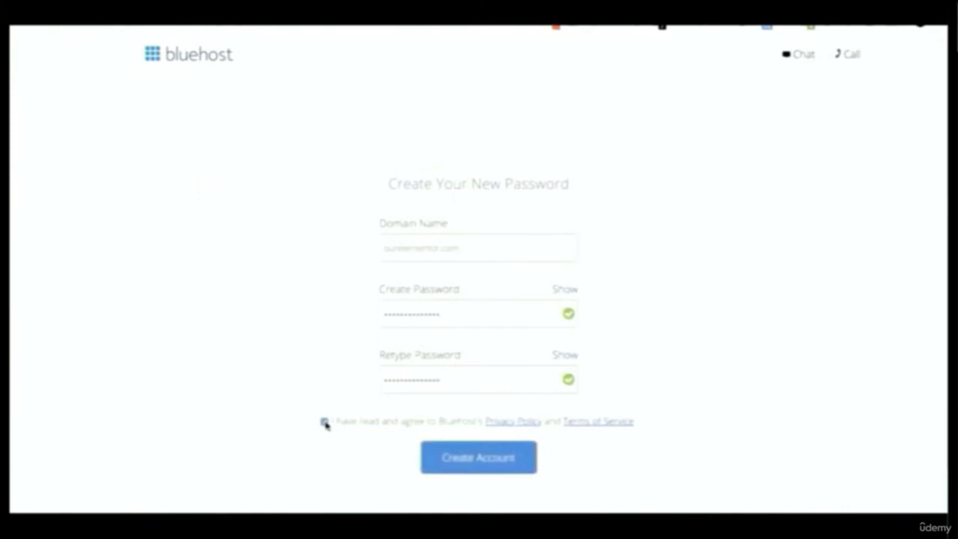
click(450, 462)
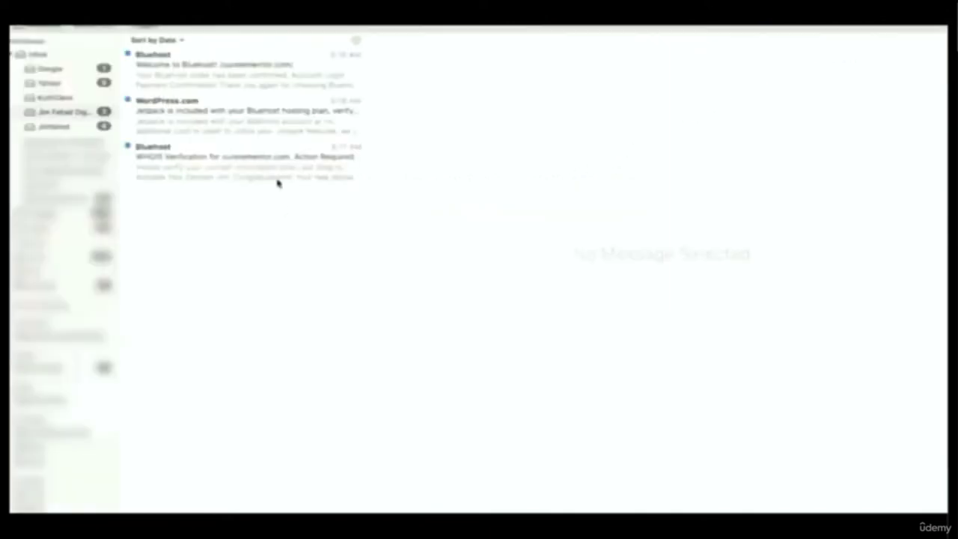
Step: Open Bluehost's WHOIS verification email for ourelementor.com and verify the email address
click(273, 166)
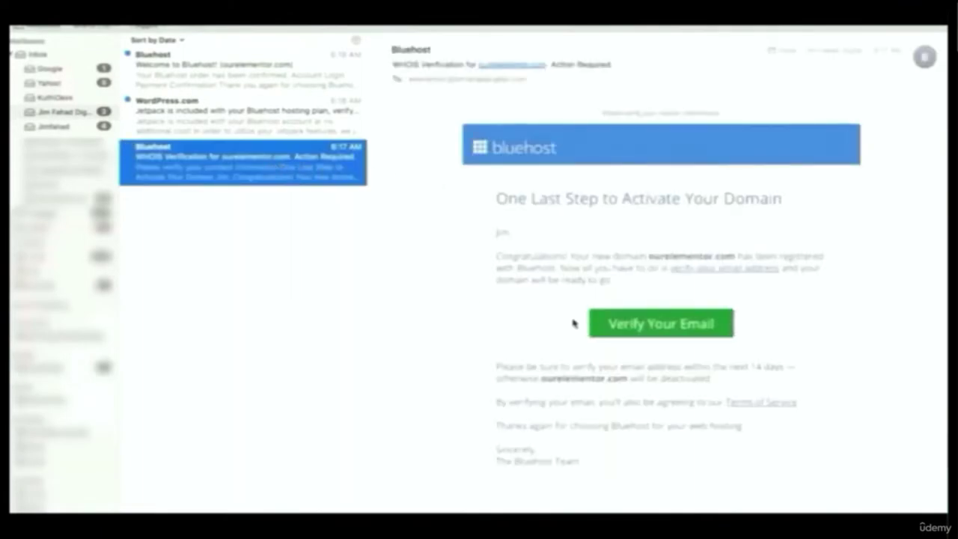
click(639, 324)
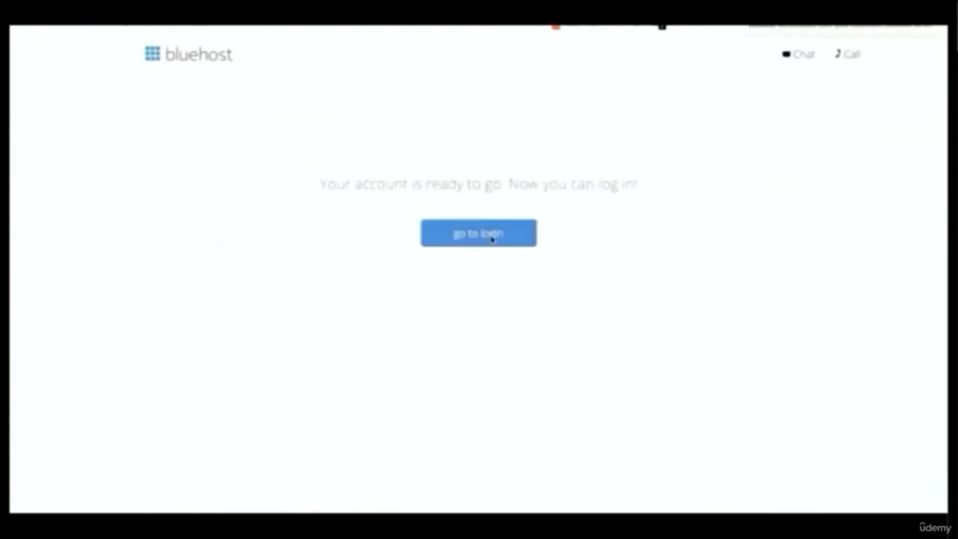
Step: Log in to the Bluehost hosting account with the account password
click(493, 238)
text(•••••••••••)
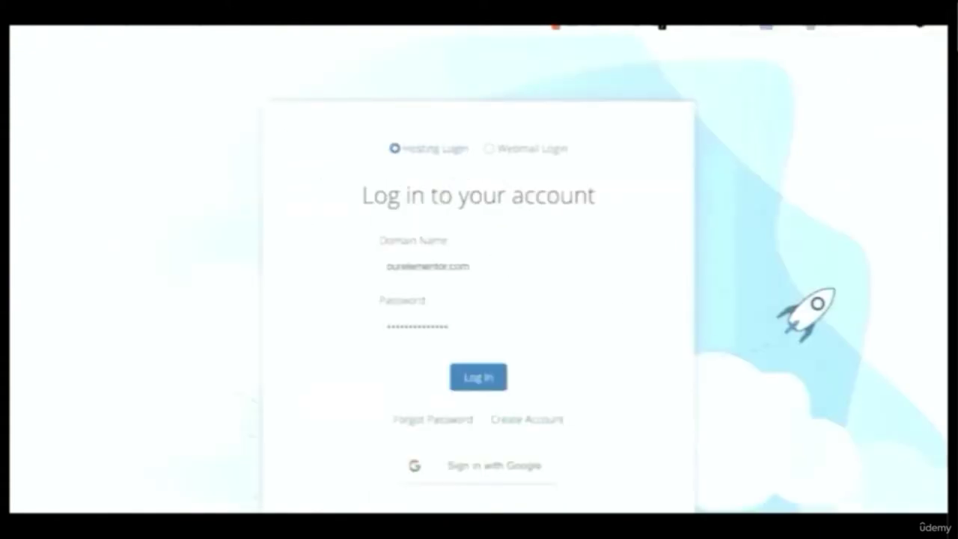
click(476, 378)
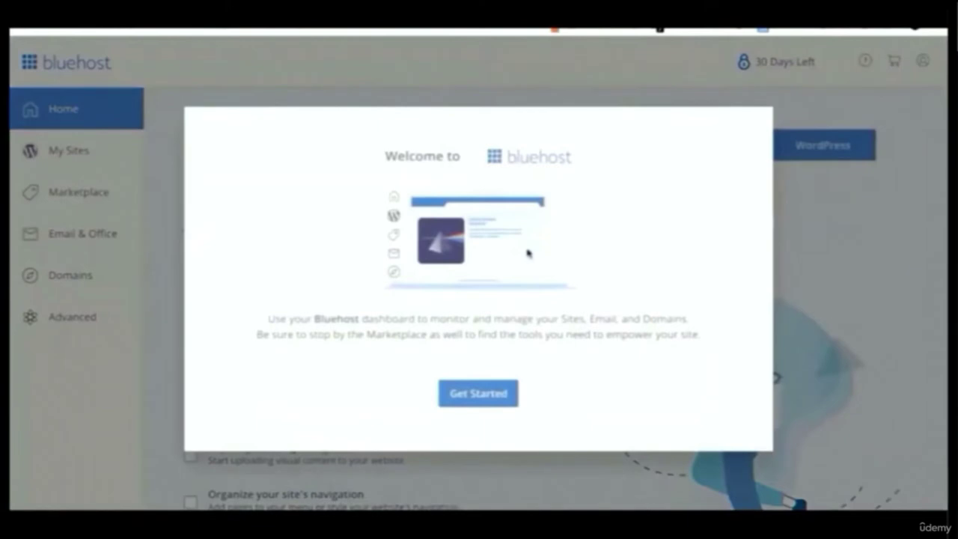
Step: Dismiss the Bluehost dashboard welcome message with Get Started
click(470, 396)
Step: Turn off Domain Privacy + Protection, declining both the paid option and the free trial
click(499, 353)
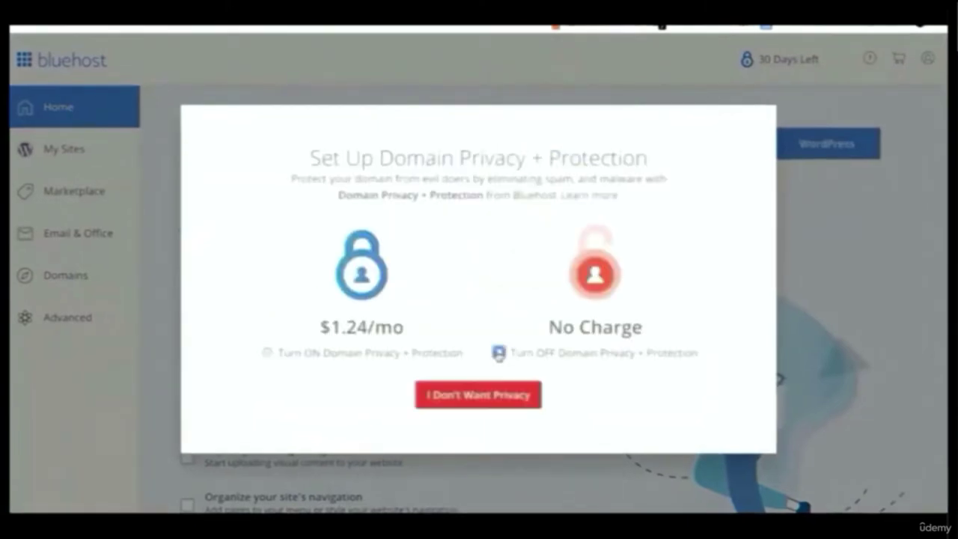
click(496, 397)
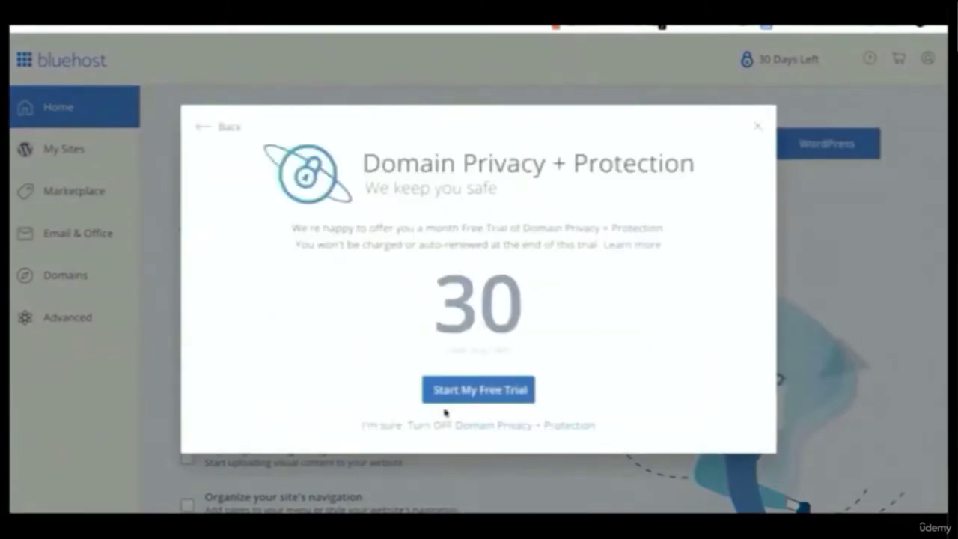
click(443, 426)
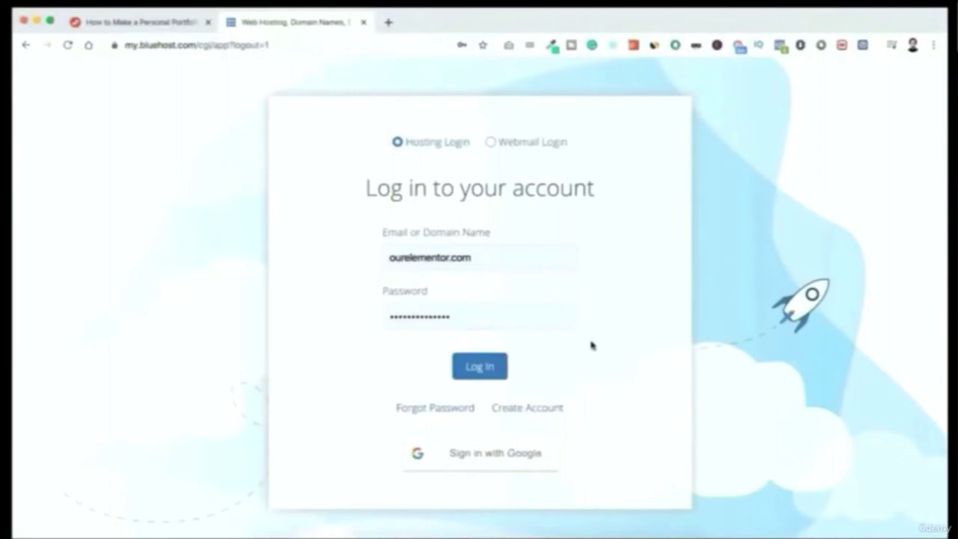
Step: Log in to Bluehost, go to My Sites and choose Create a WordPress Site
click(489, 368)
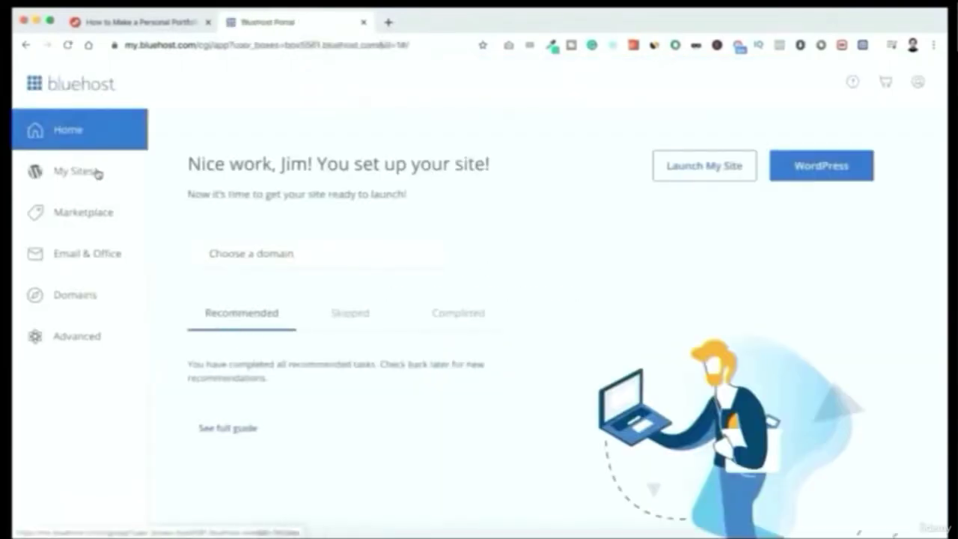
click(82, 172)
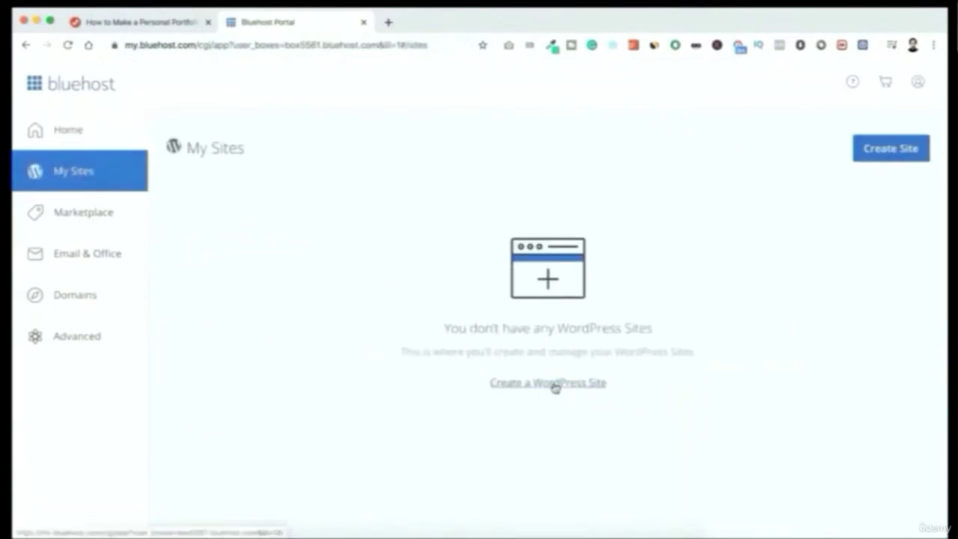
click(554, 387)
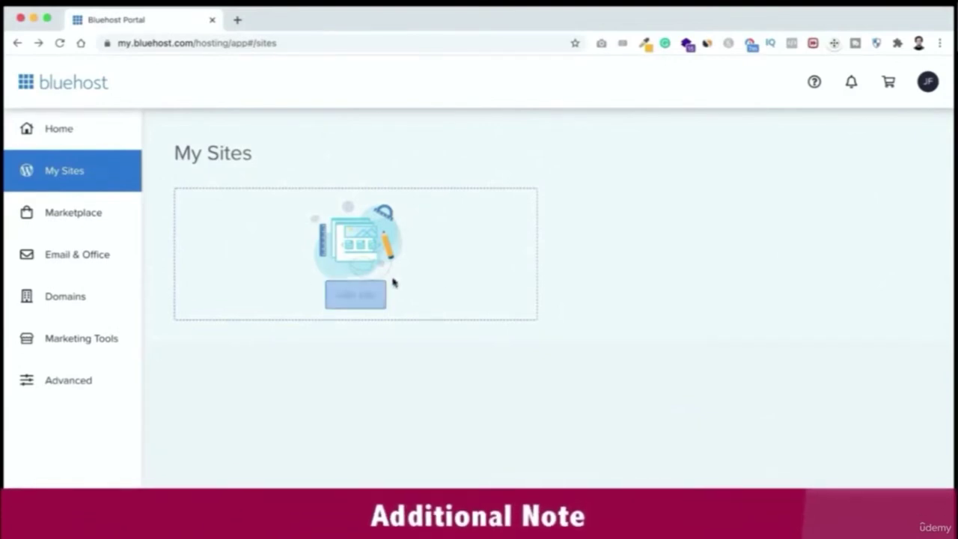
Step: Add a new site and scroll to the Limitless customization option
click(369, 298)
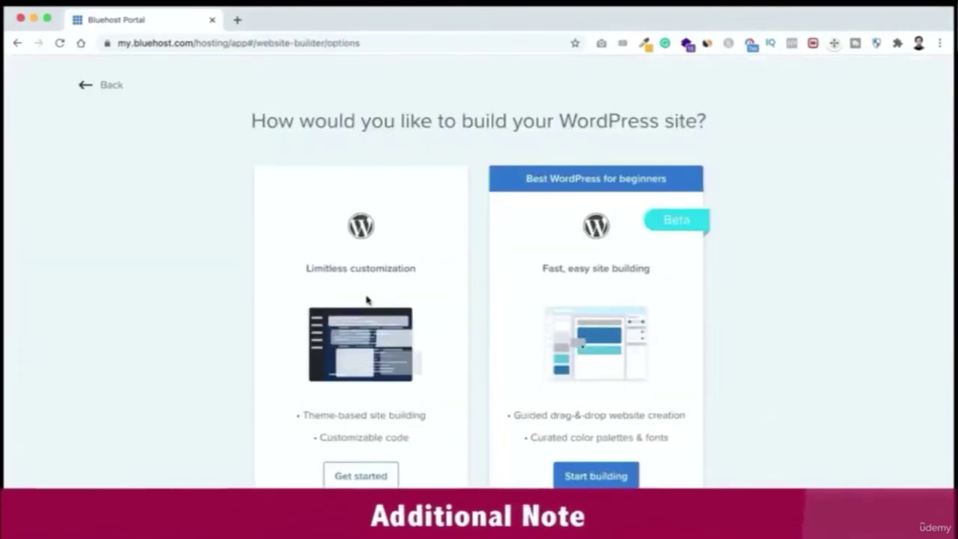
scroll(465, 357, down, 1)
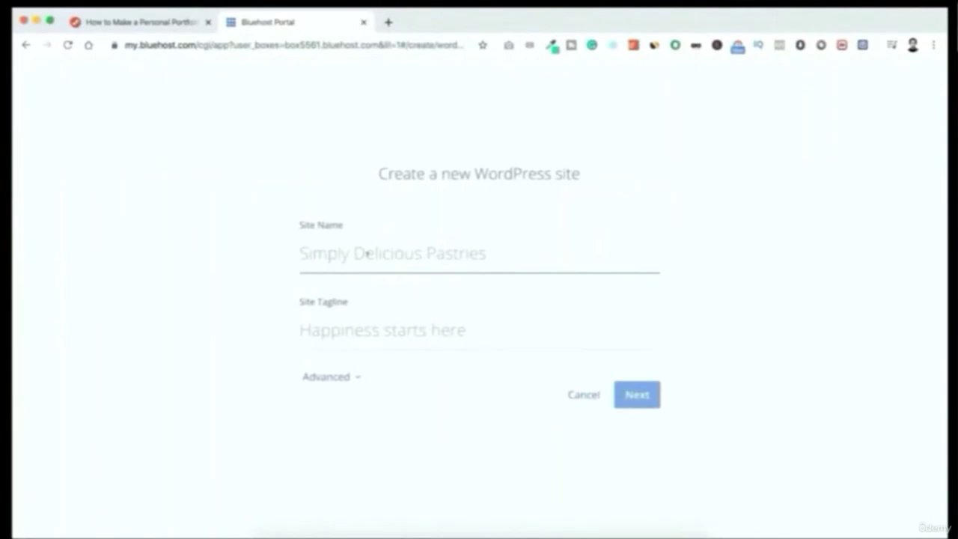
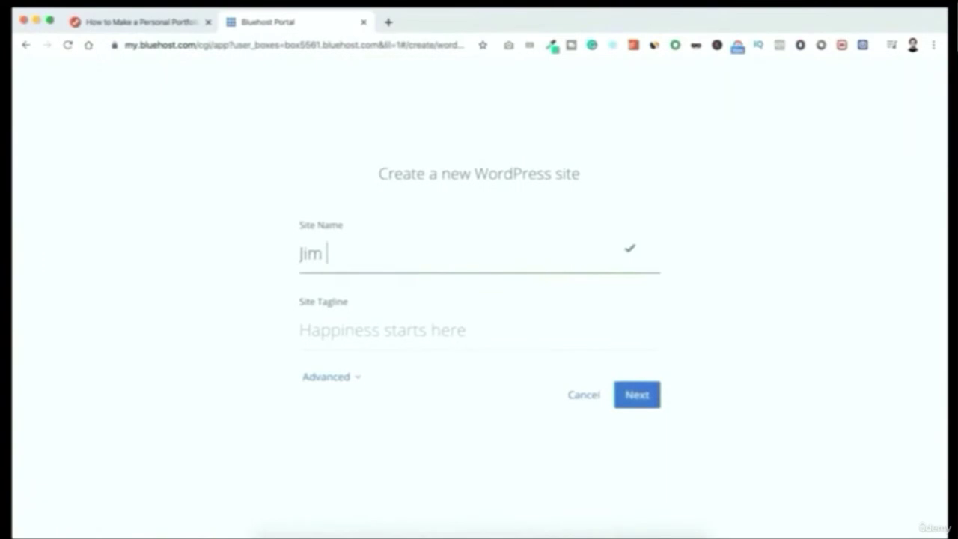
Step: Enter the site name and the tagline 'You Deserve To Be Seen'
click(301, 330)
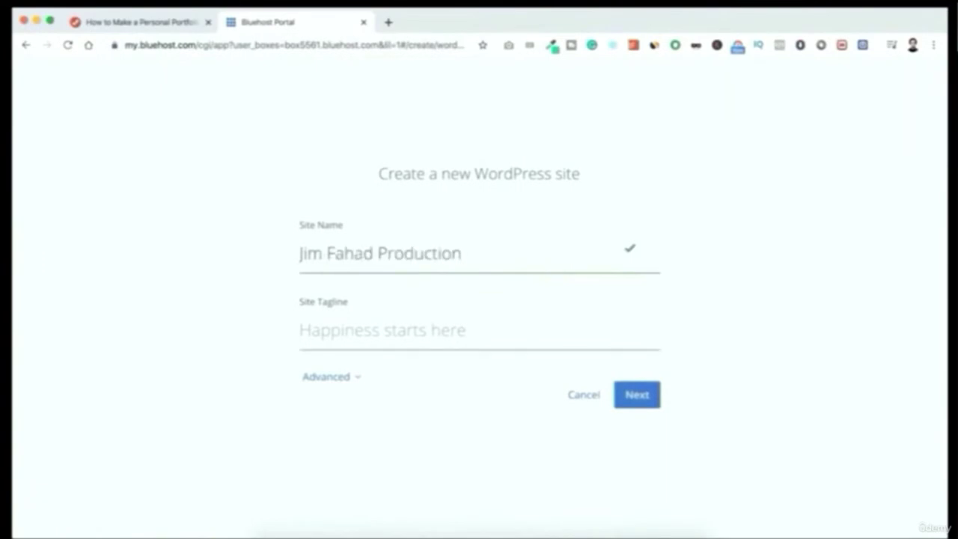
text(You Deserve To Be Seen)
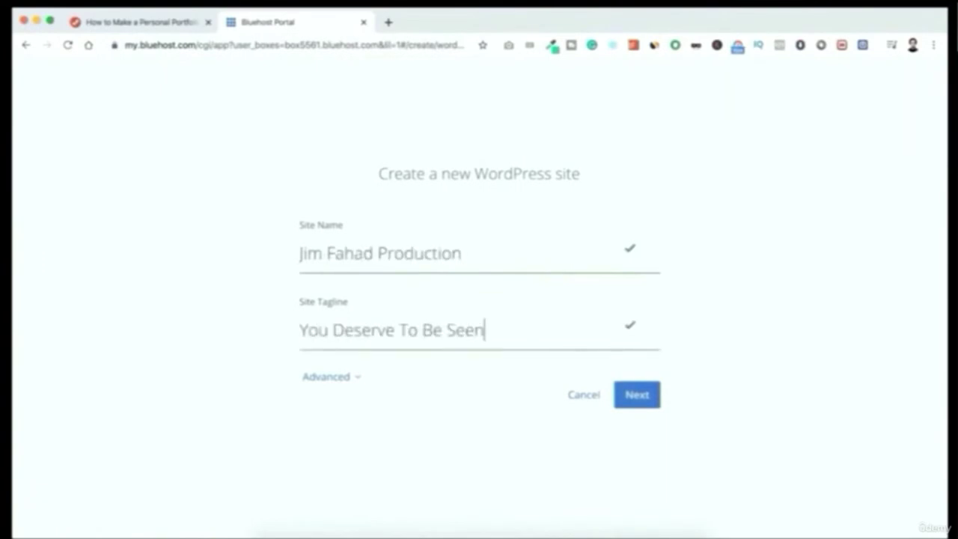
Step: Under Advanced, fill in the admin email, username and password, then continue
click(327, 378)
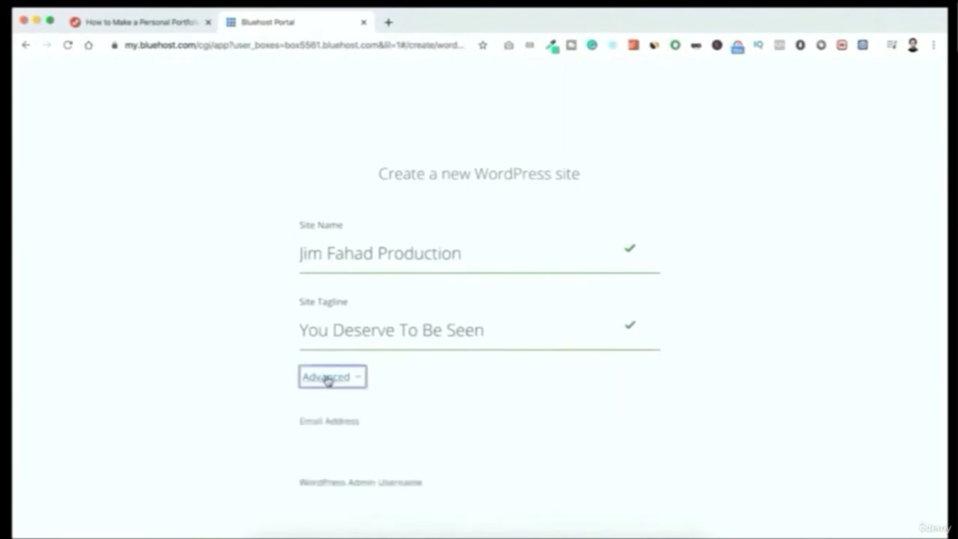
scroll(263, 424, down, 2)
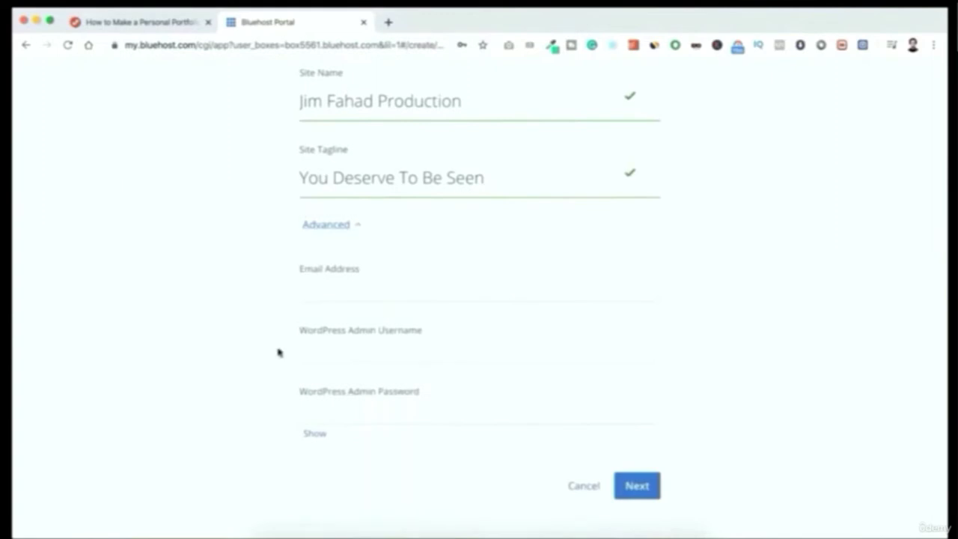
click(331, 288)
key(super+v)
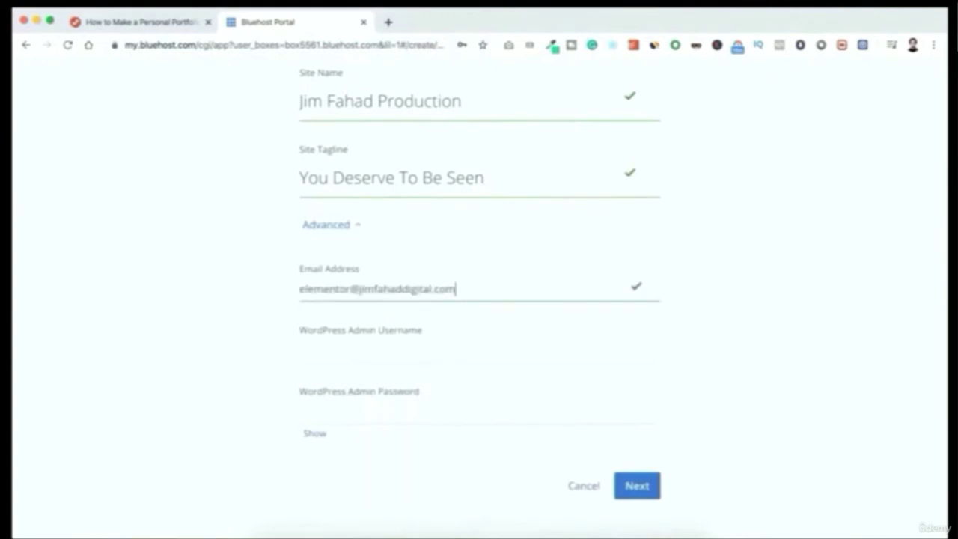
click(324, 345)
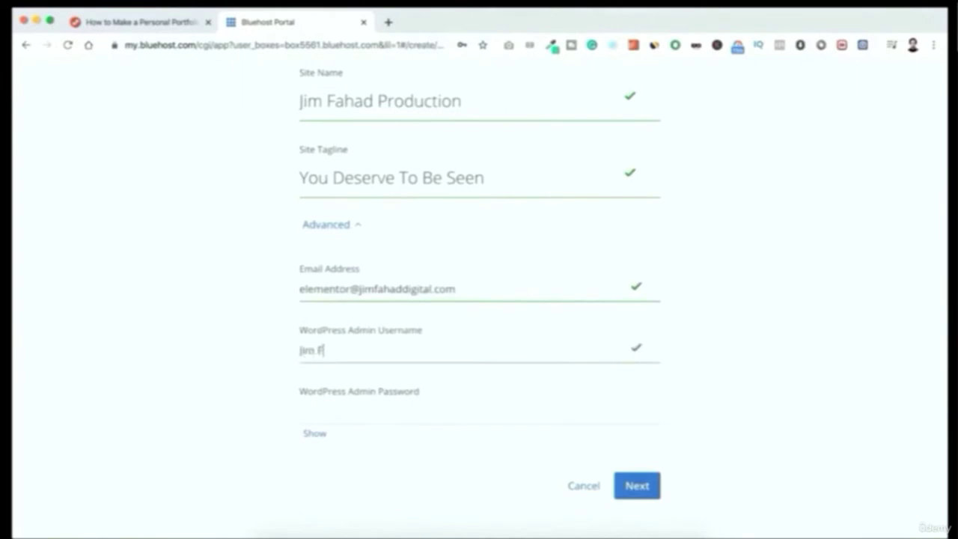
click(319, 406)
key(super+v)
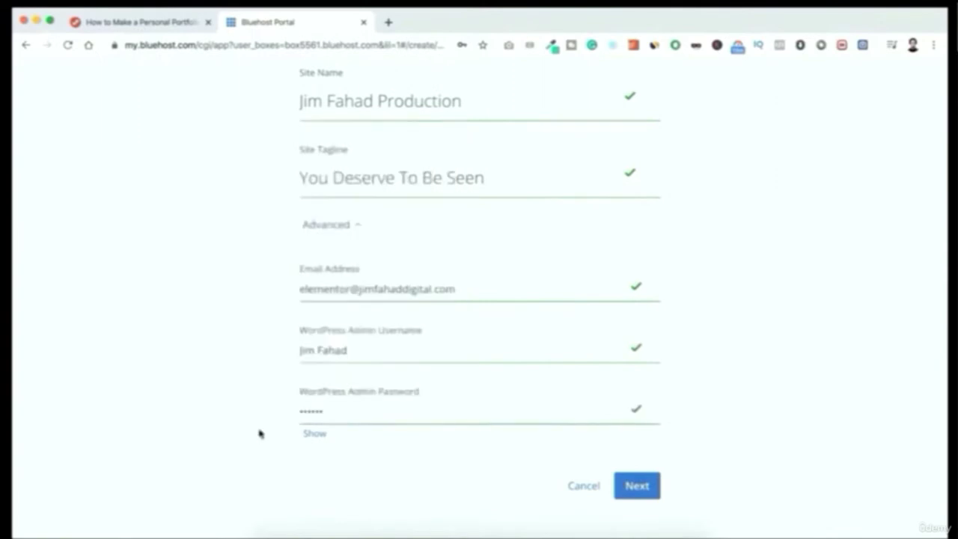
click(311, 435)
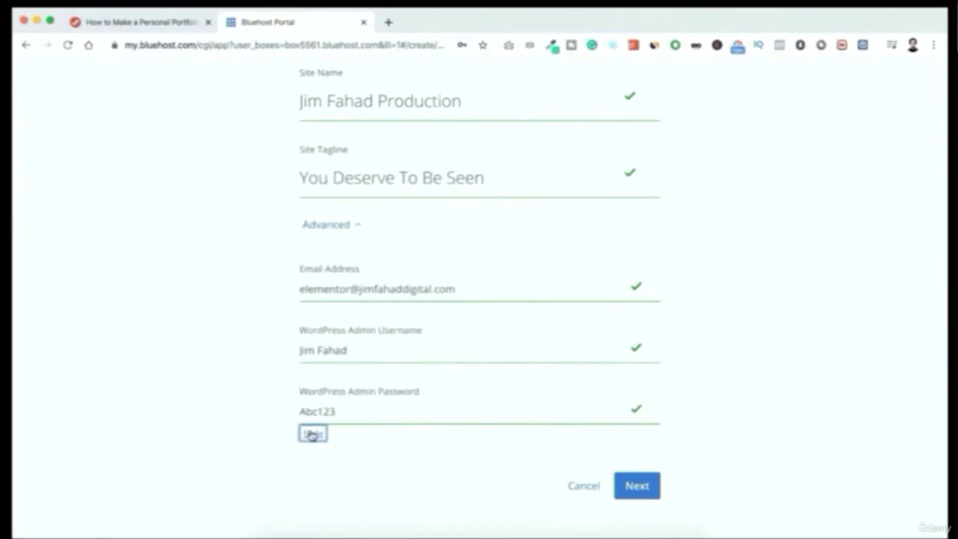
click(345, 441)
Step: Continue to the domain step for ourelementor.com, dismissing the browser's password-saving prompt
click(647, 487)
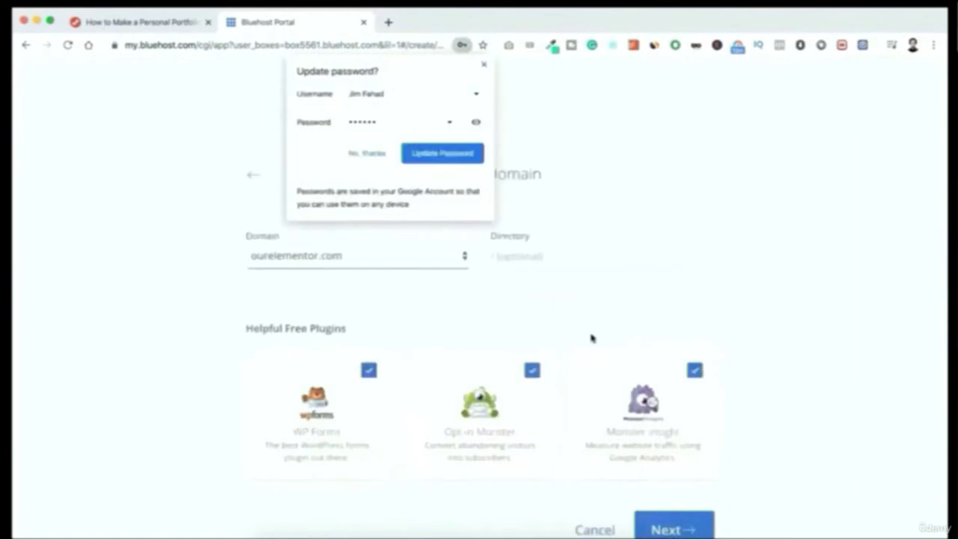
click(483, 67)
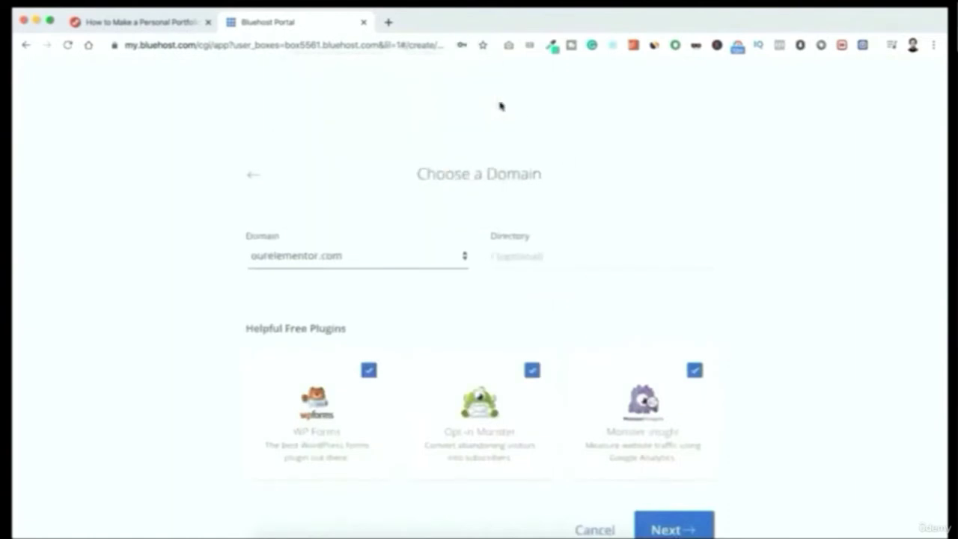
scroll(501, 104, down, 1)
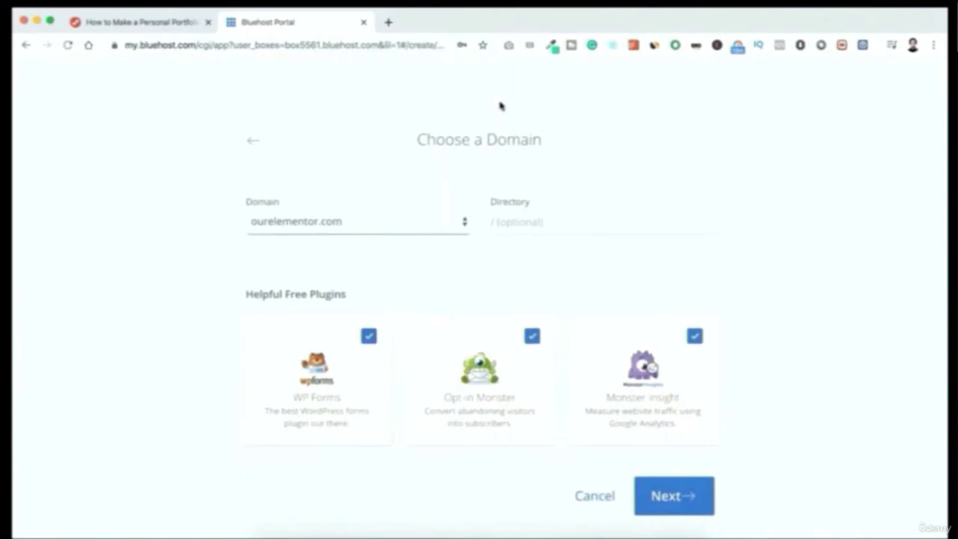
click(506, 217)
click(507, 240)
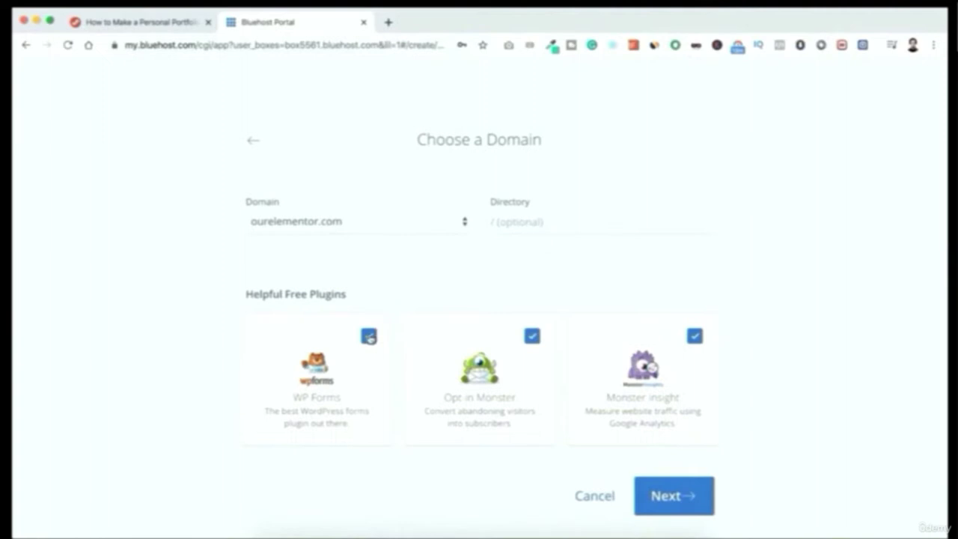
Step: Uncheck WP Forms, Opt-in Monster and Monster Insights, then install WordPress on ourelementor.com
click(369, 337)
click(531, 337)
click(695, 337)
click(669, 496)
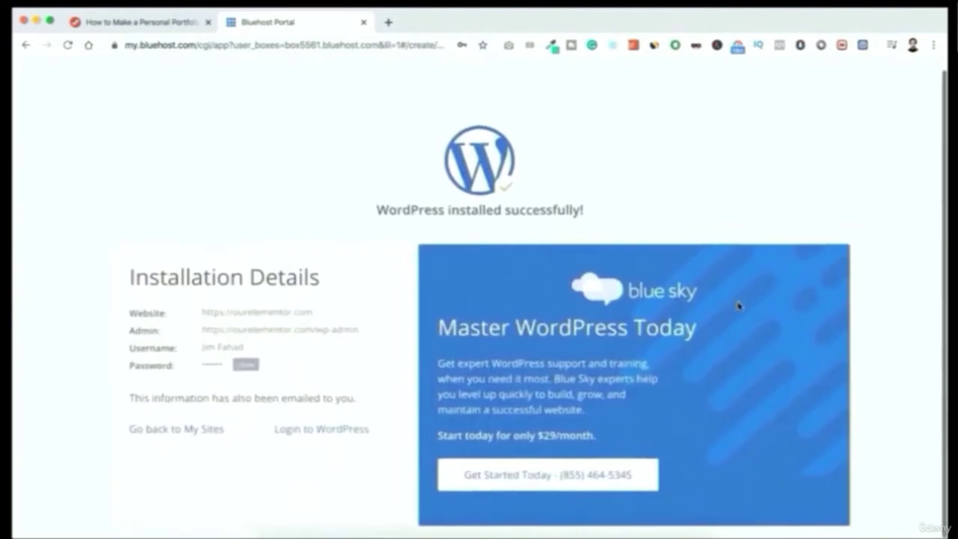
Step: Reveal and copy the site, admin username and password details, then switch to a new tab
drag(126, 313, 298, 357)
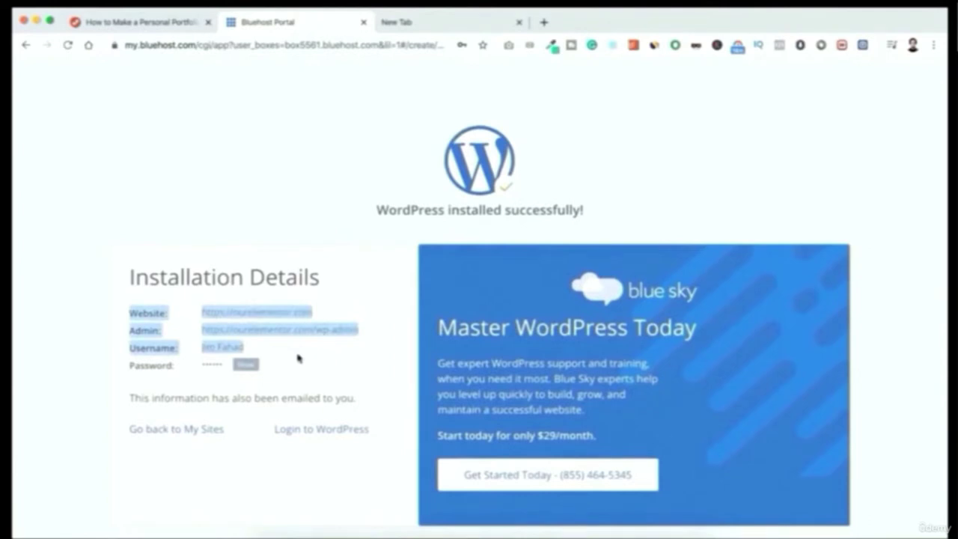
click(247, 364)
drag(200, 364, 234, 367)
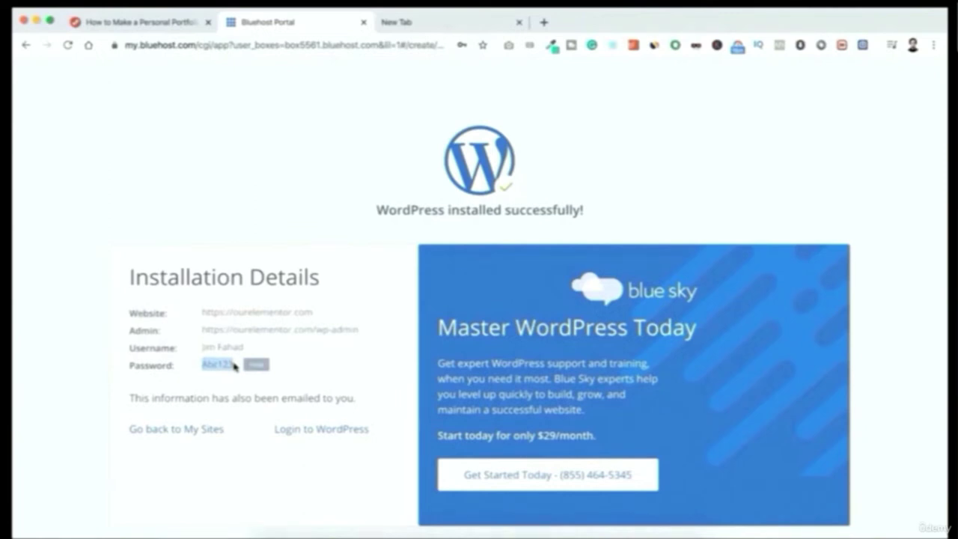
click(281, 363)
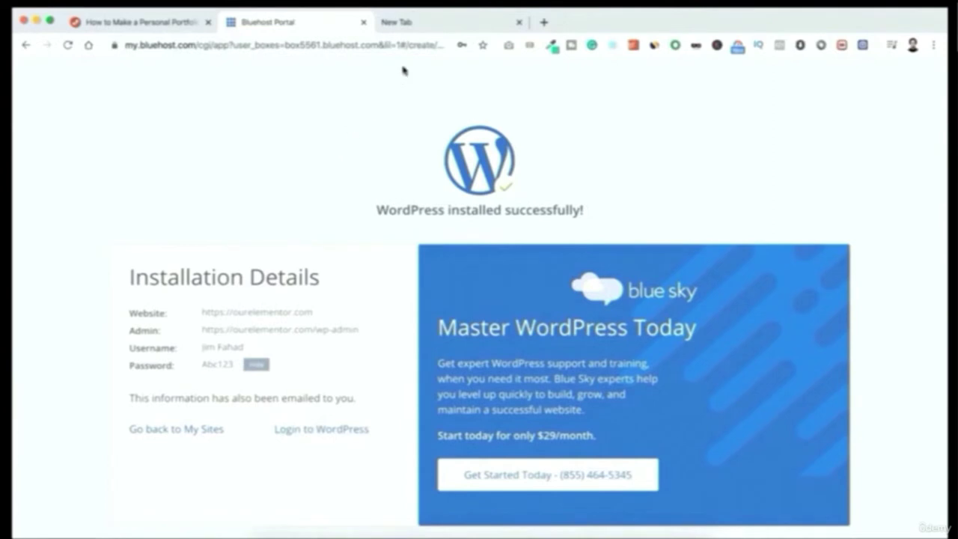
click(415, 24)
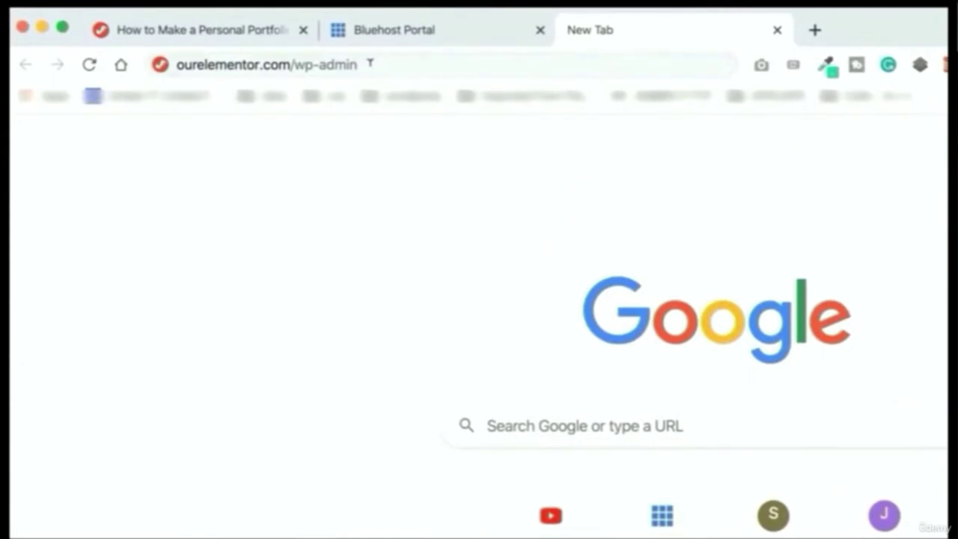
Step: Load ourelementor.com/wp-admin in the new browser tab
click(370, 64)
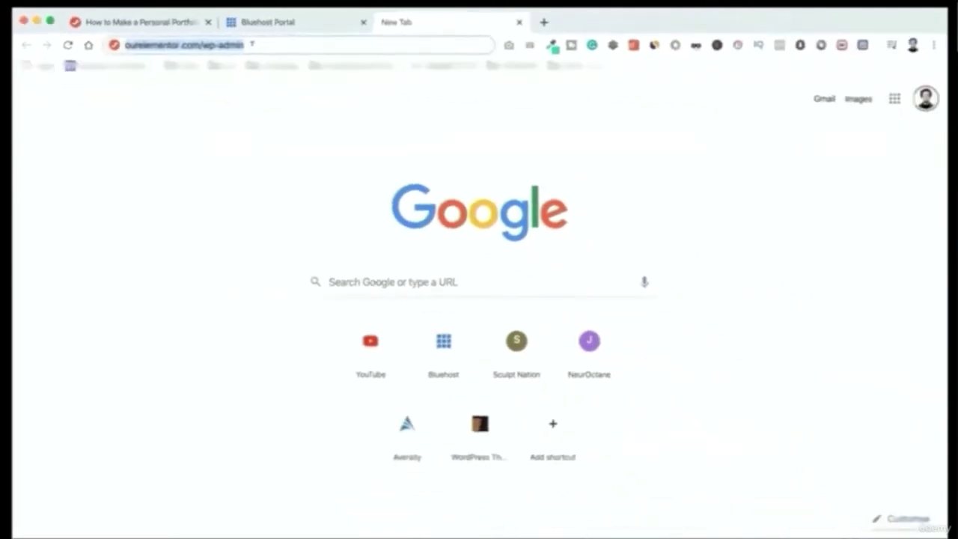
key(Return)
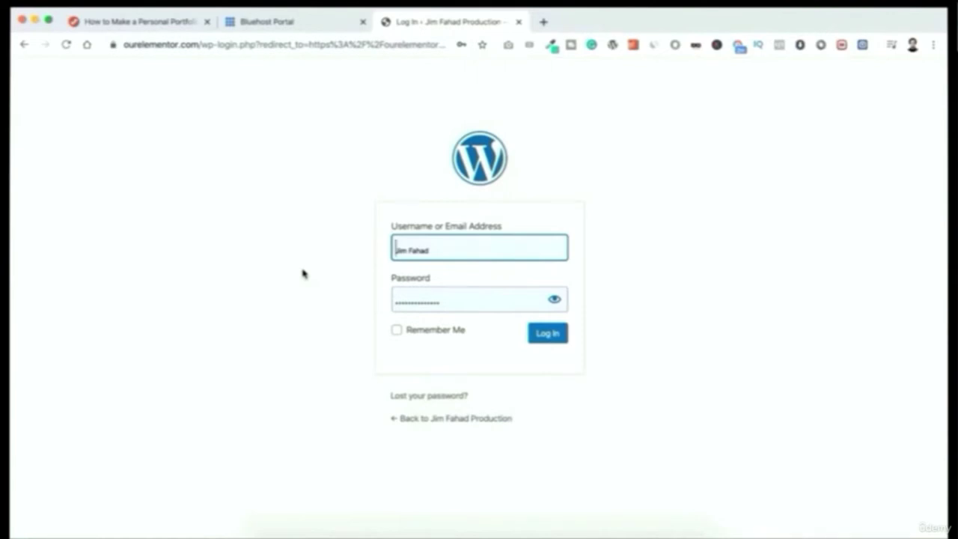
Step: Log in to WordPress with the saved username and the password from the installation details
click(438, 247)
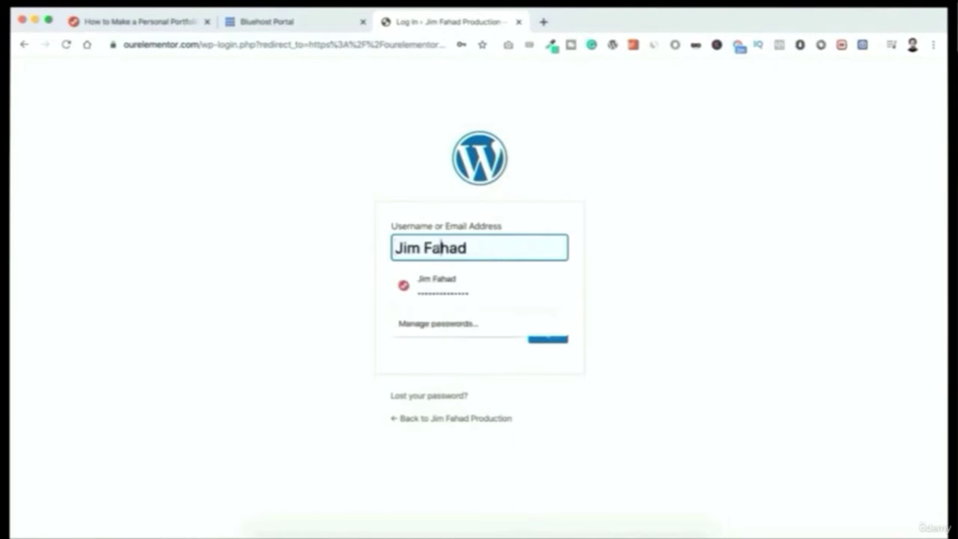
click(275, 253)
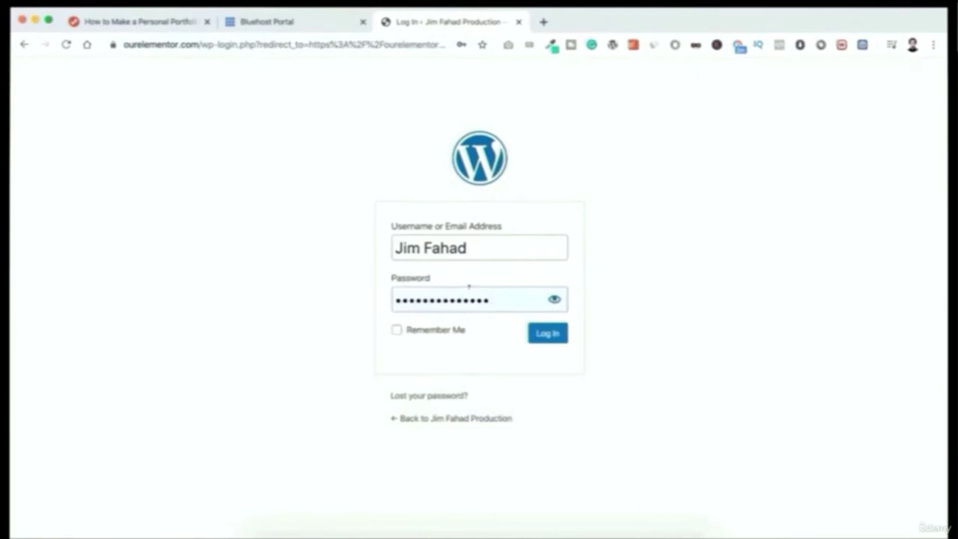
double_click(497, 298)
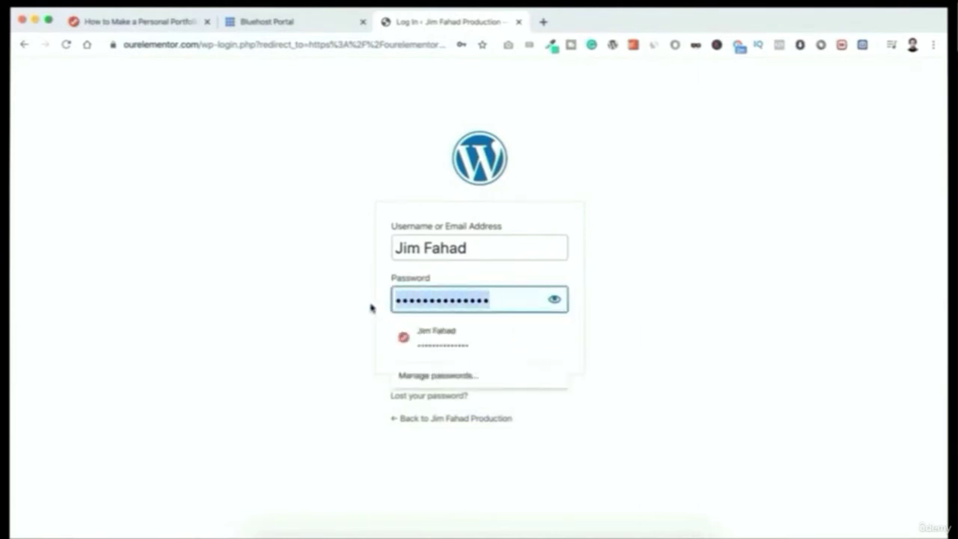
text(••)
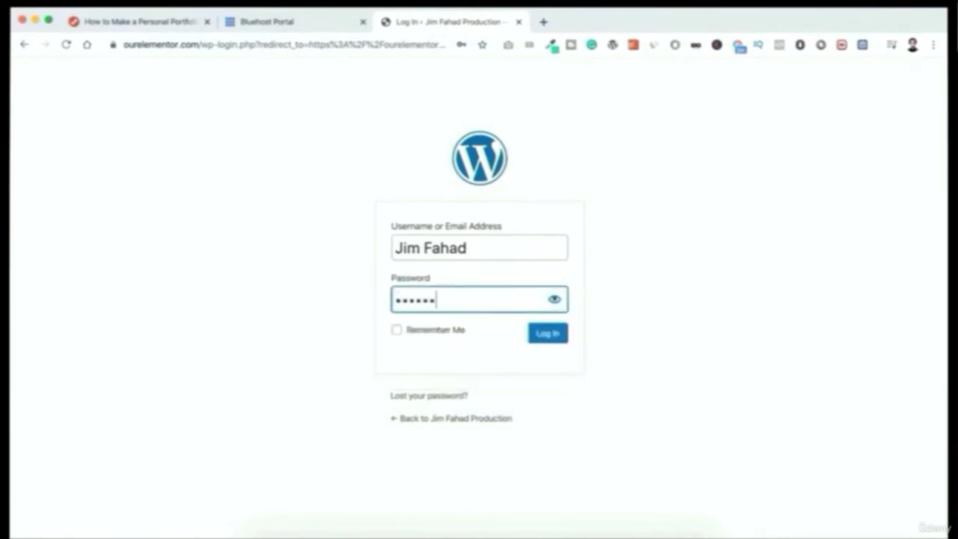
click(553, 301)
click(549, 334)
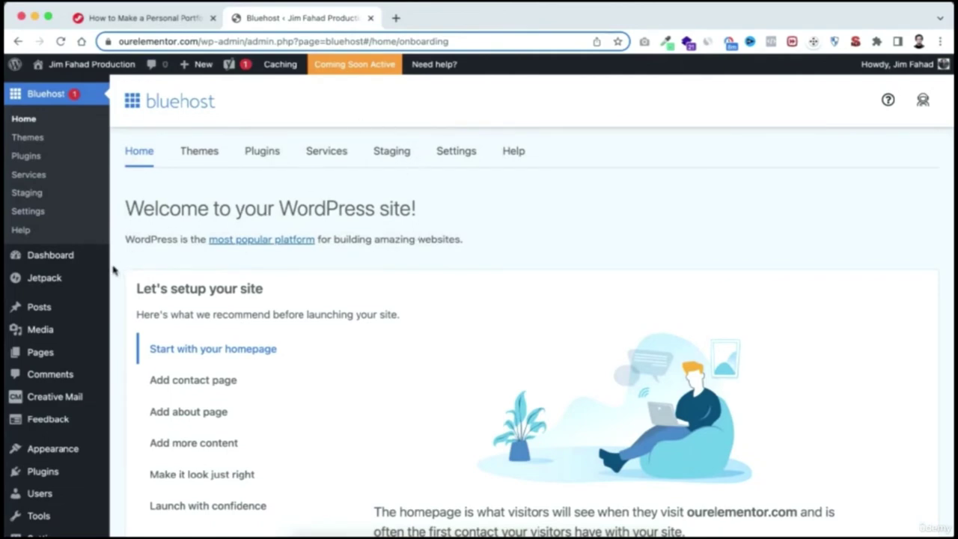
Step: Preview the admin sidebar menus and open the main Dashboard page
mouse_move(60, 256)
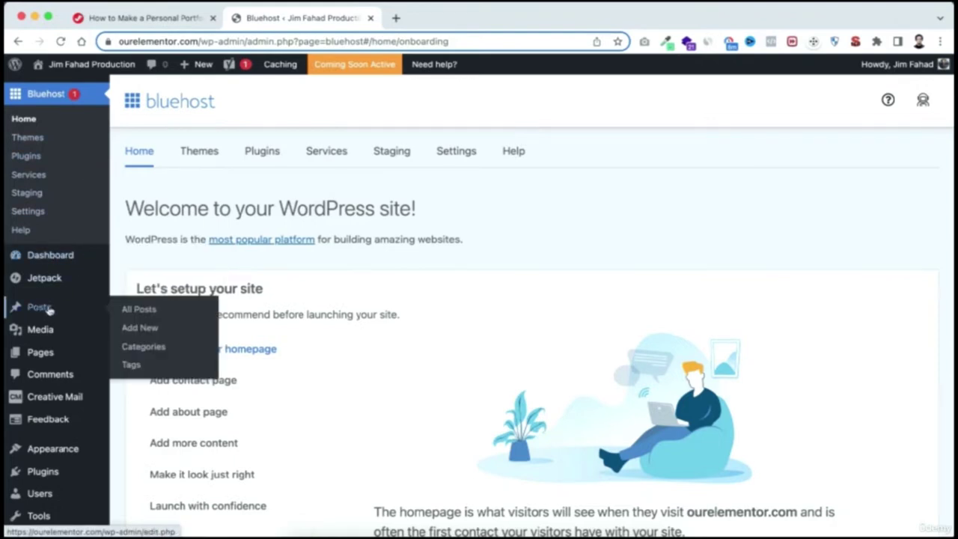
mouse_move(46, 352)
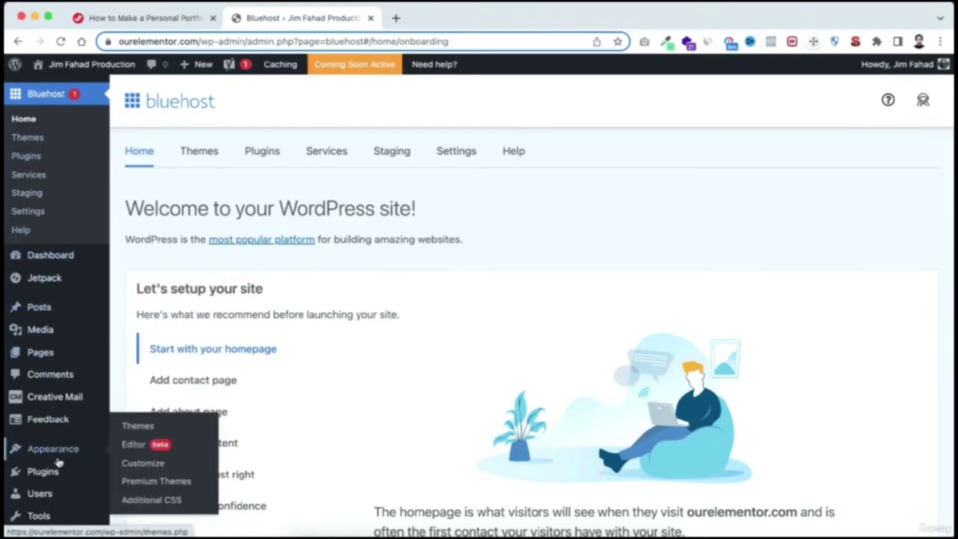
mouse_move(48, 506)
scroll(48, 505, down, 2)
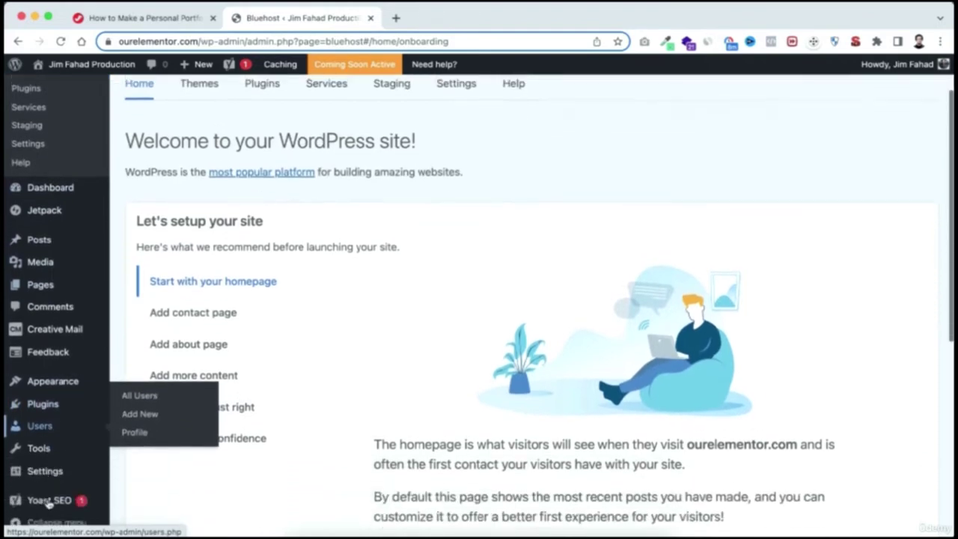
mouse_move(66, 469)
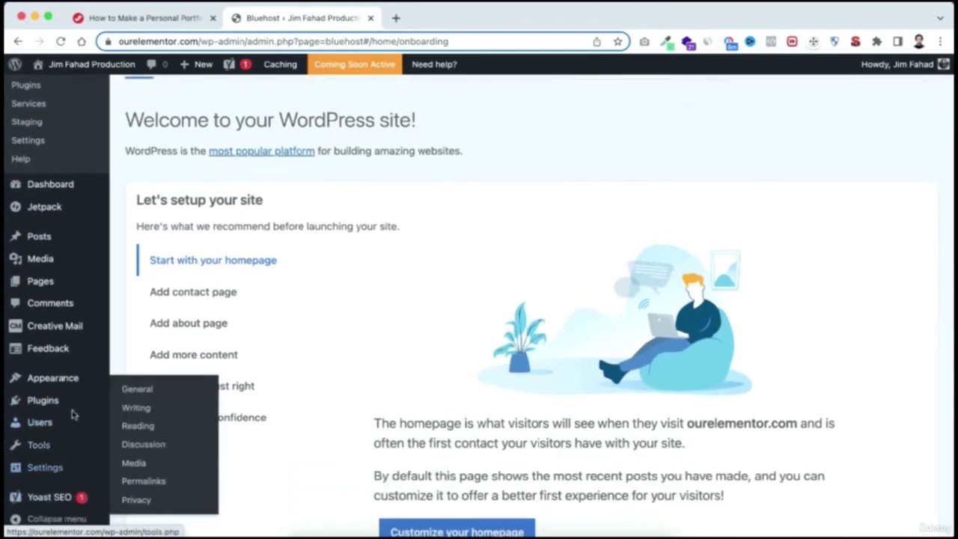
mouse_move(82, 274)
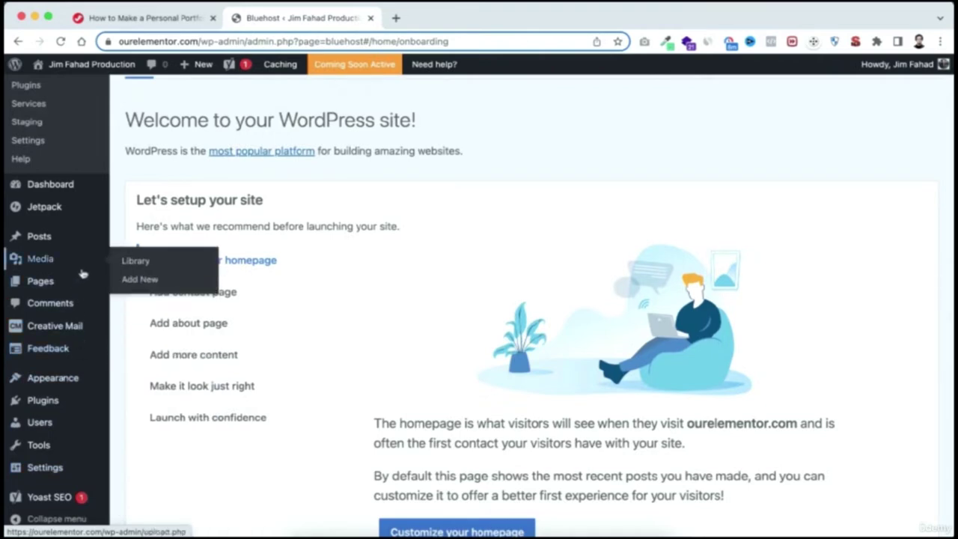
scroll(120, 224, up, 2)
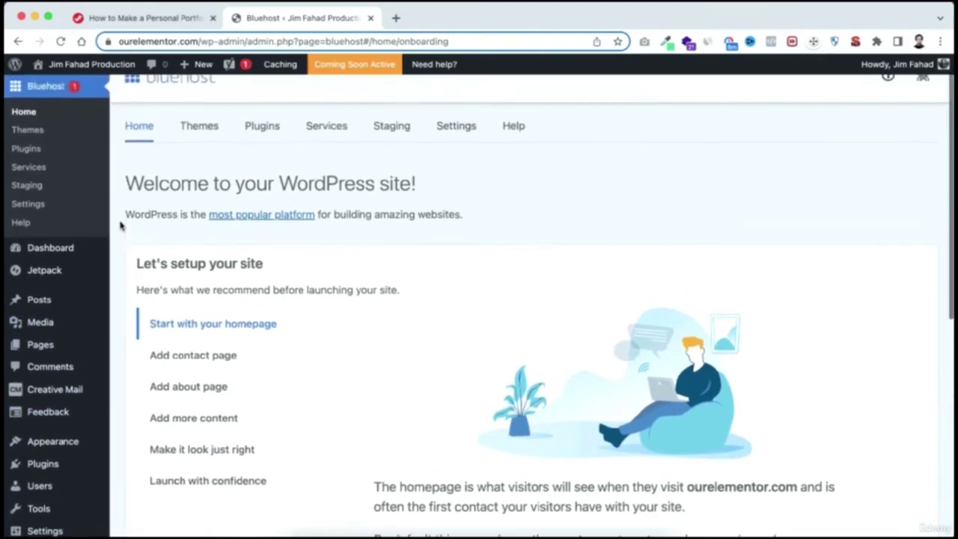
scroll(119, 224, up, 1)
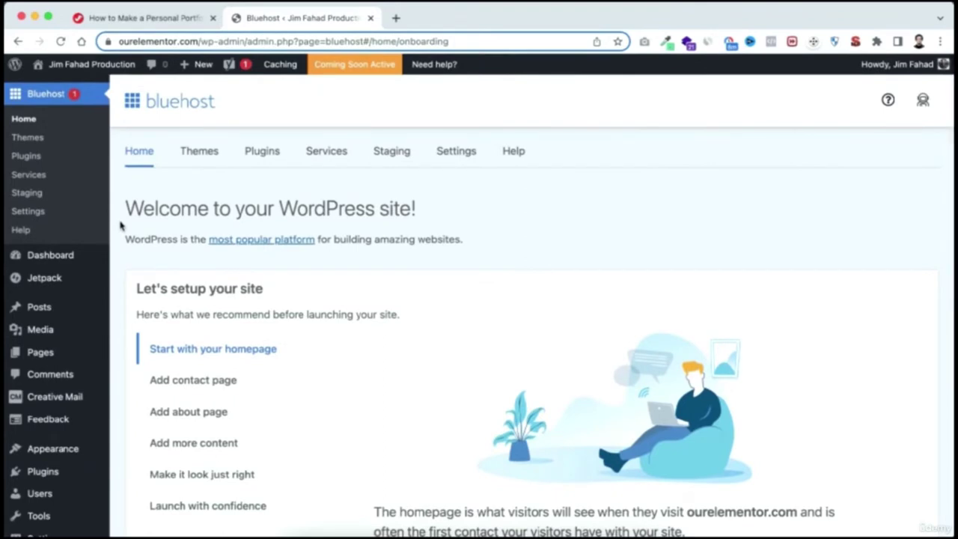
click(53, 257)
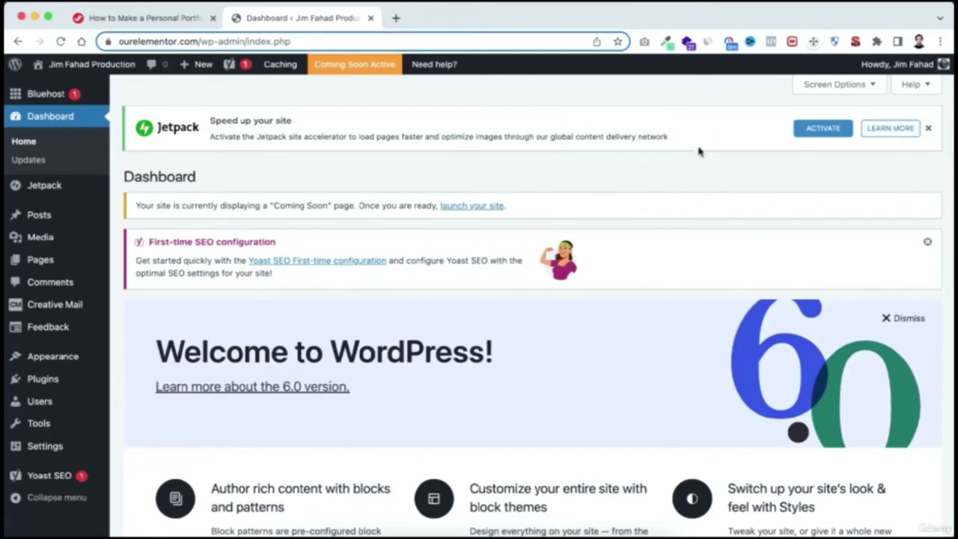
Step: Dismiss the Jetpack speed-up banner, the Yoast SEO notice and the Welcome to WordPress panel
click(930, 131)
click(927, 164)
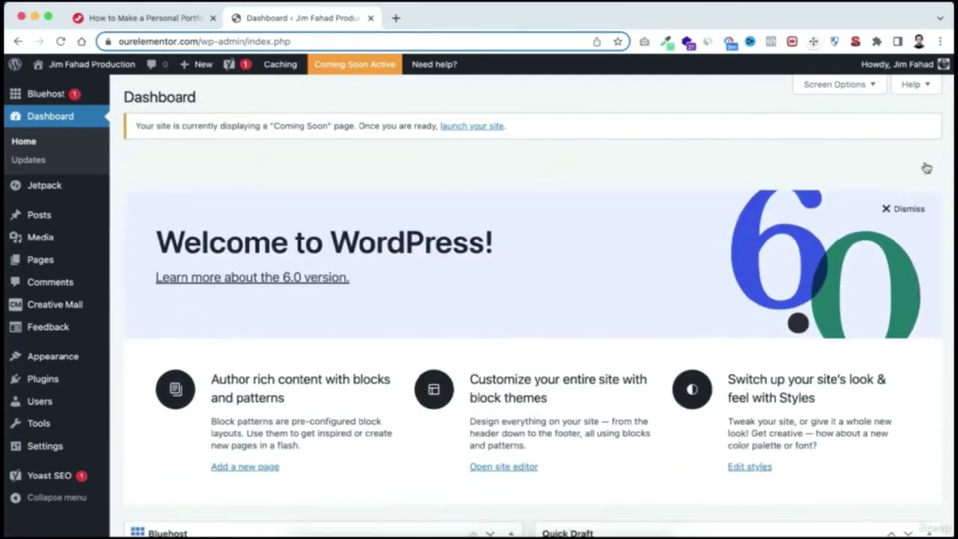
click(891, 168)
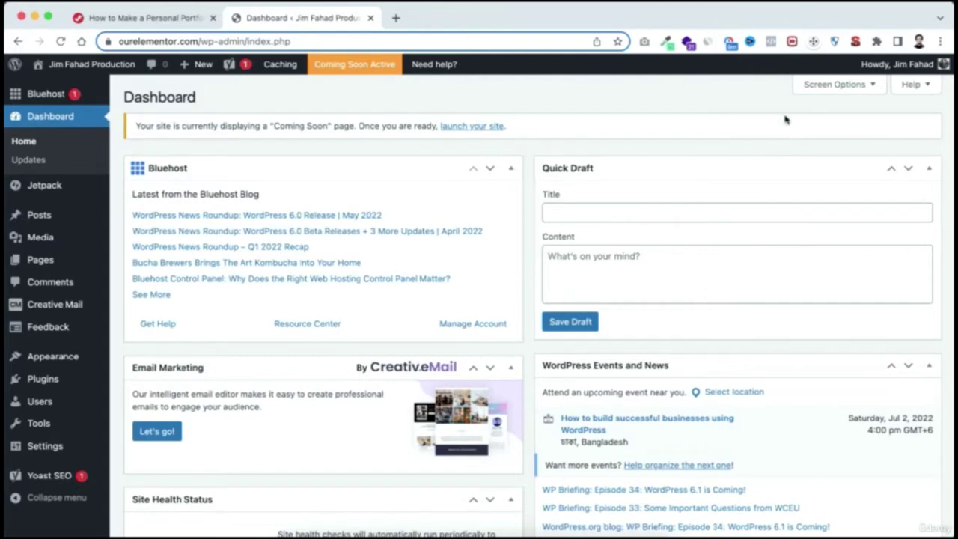
Step: Hide every Dashboard widget in Screen Options, including Events and News, Site Health, Activity and Quick Draft
click(838, 85)
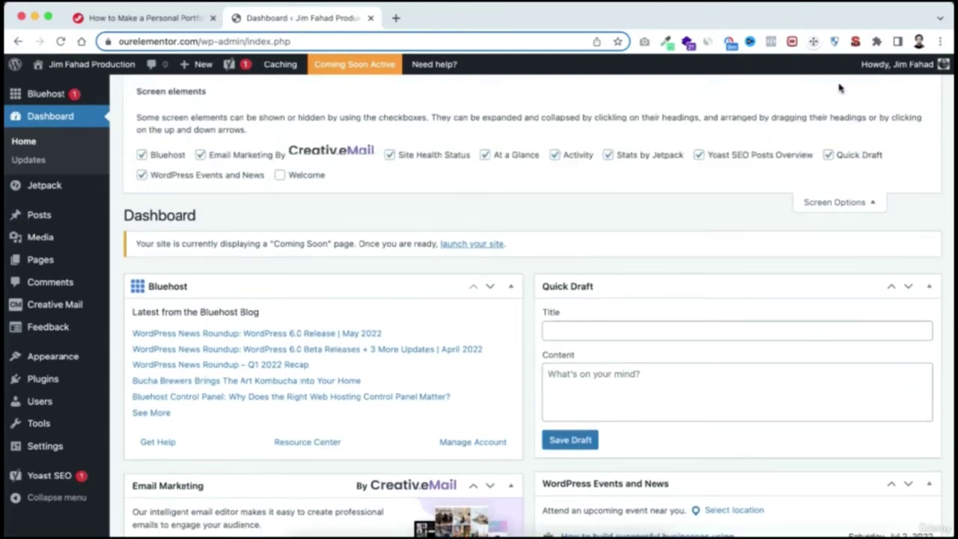
click(172, 180)
click(168, 159)
click(236, 157)
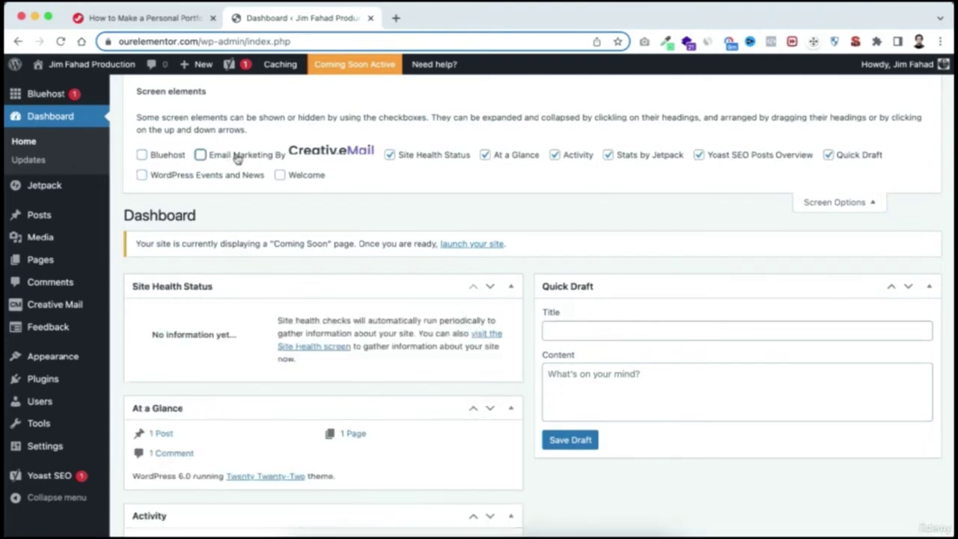
click(414, 159)
click(509, 156)
click(557, 158)
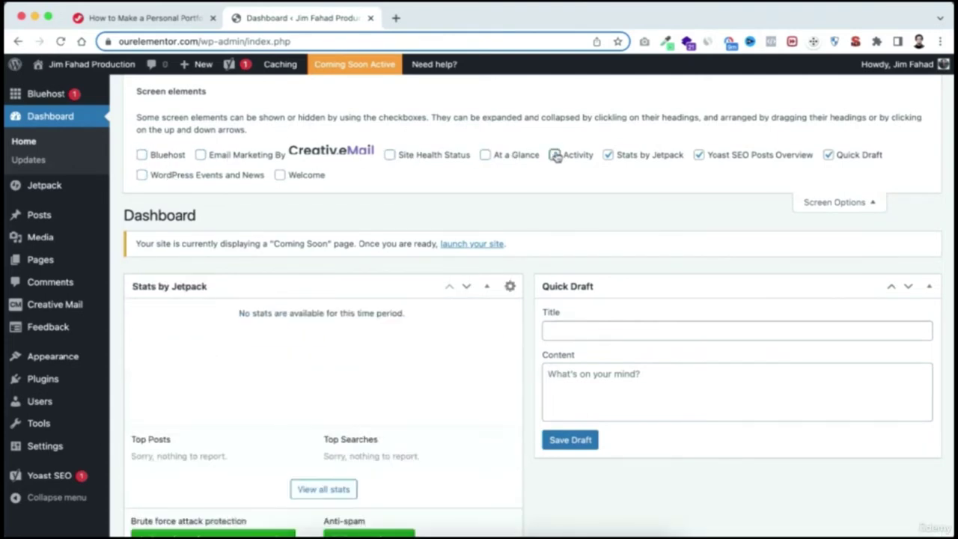
click(623, 158)
click(717, 156)
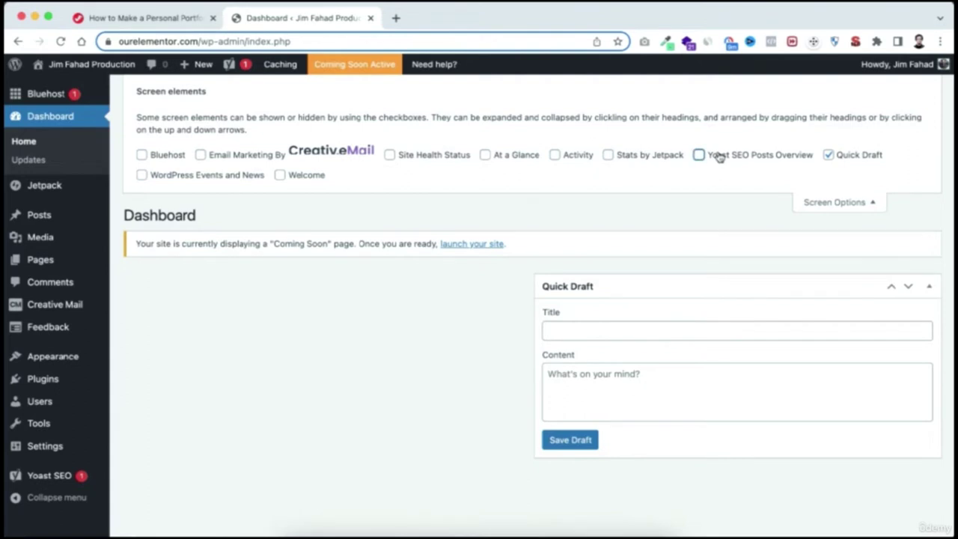
click(844, 154)
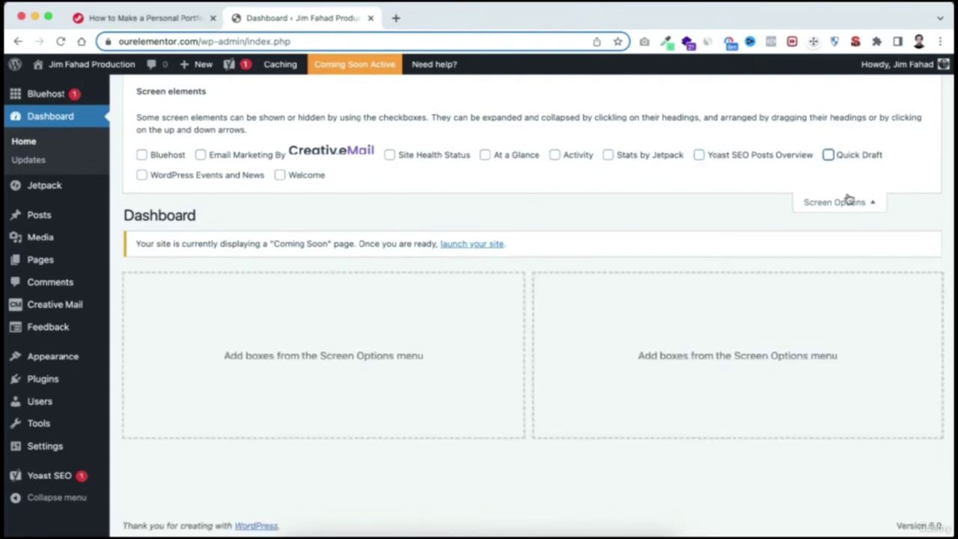
click(845, 201)
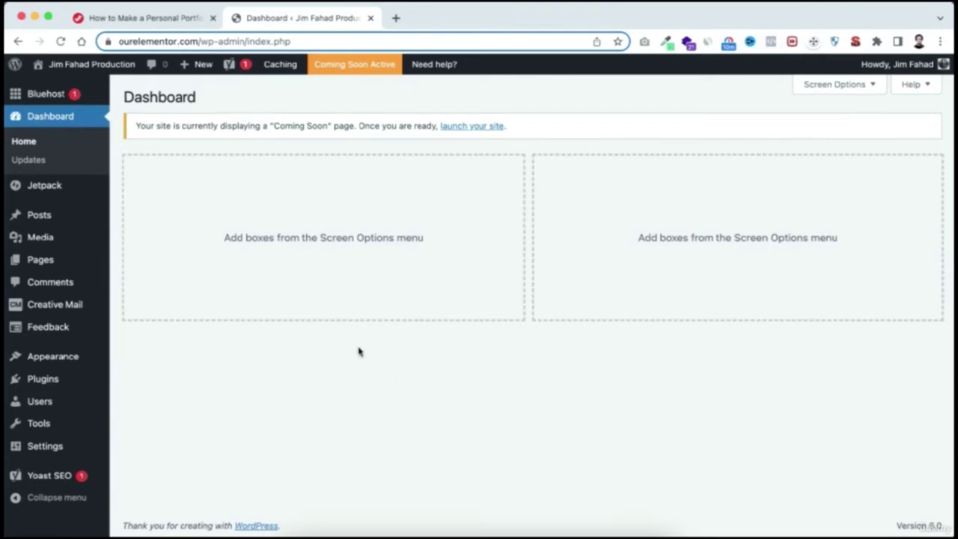
mouse_move(57, 390)
mouse_move(37, 402)
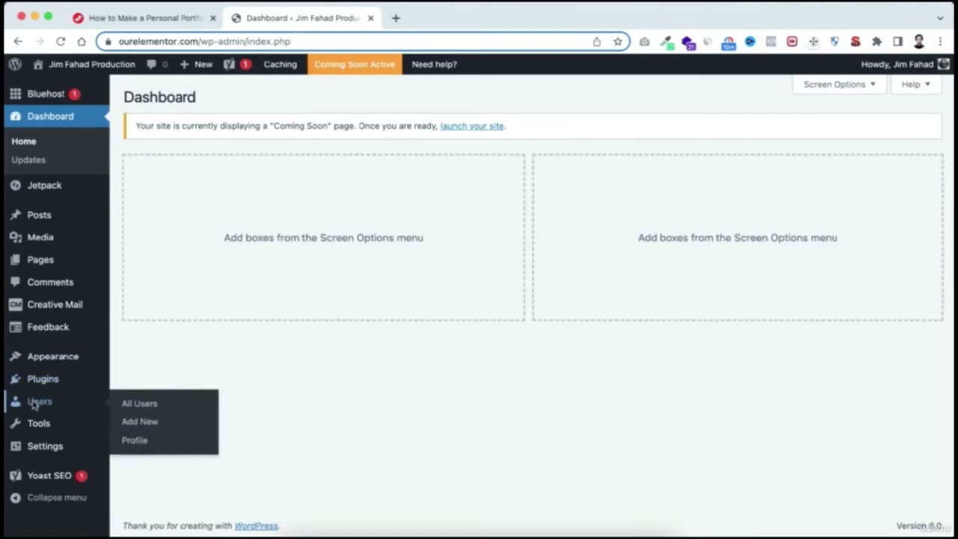
click(144, 440)
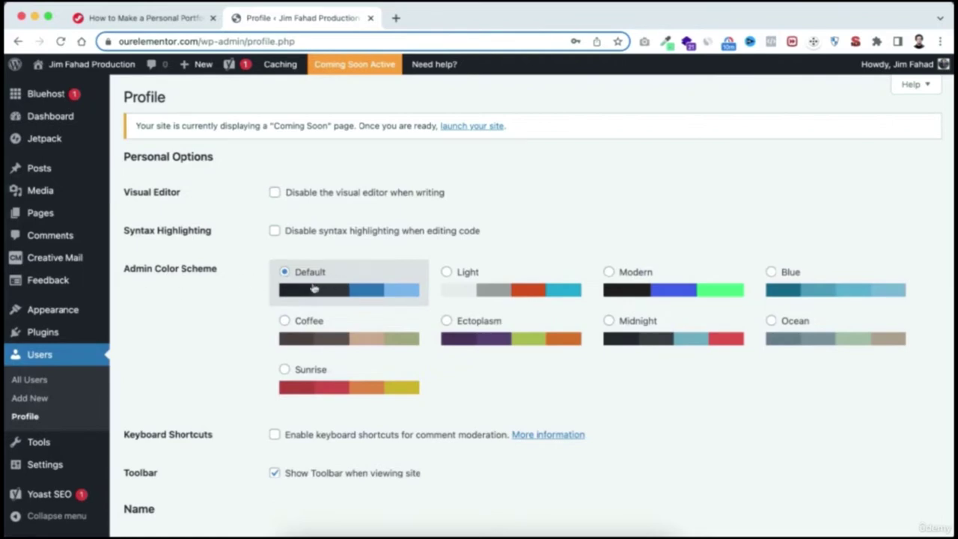
click(473, 276)
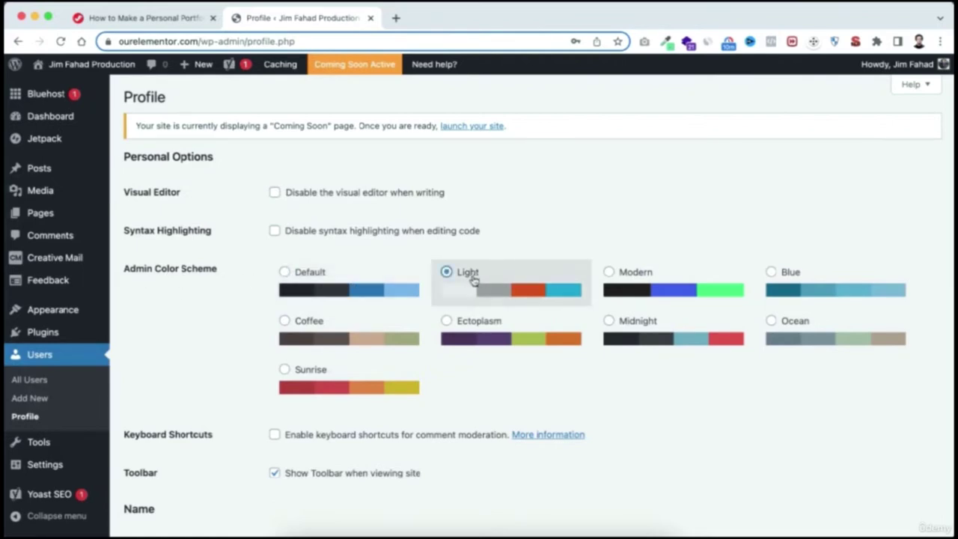
click(642, 277)
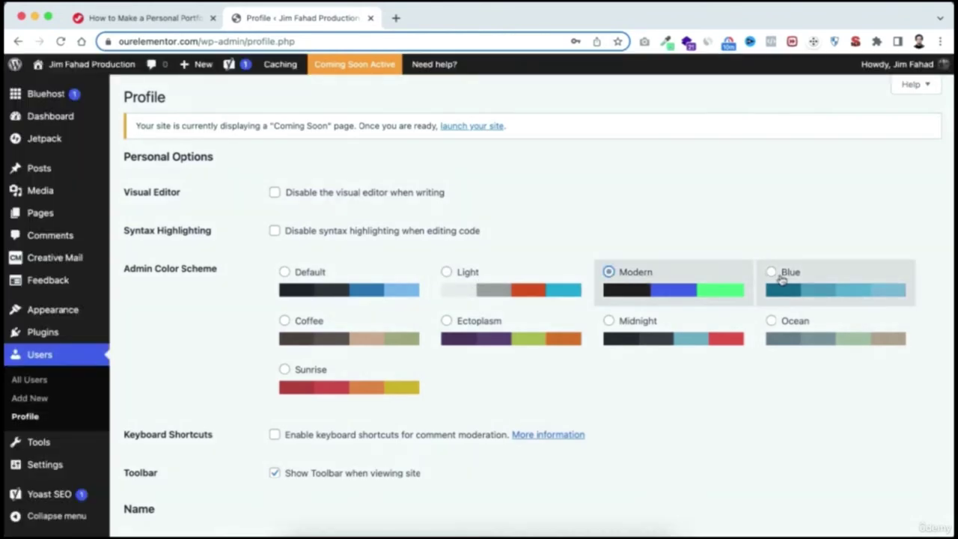
click(781, 278)
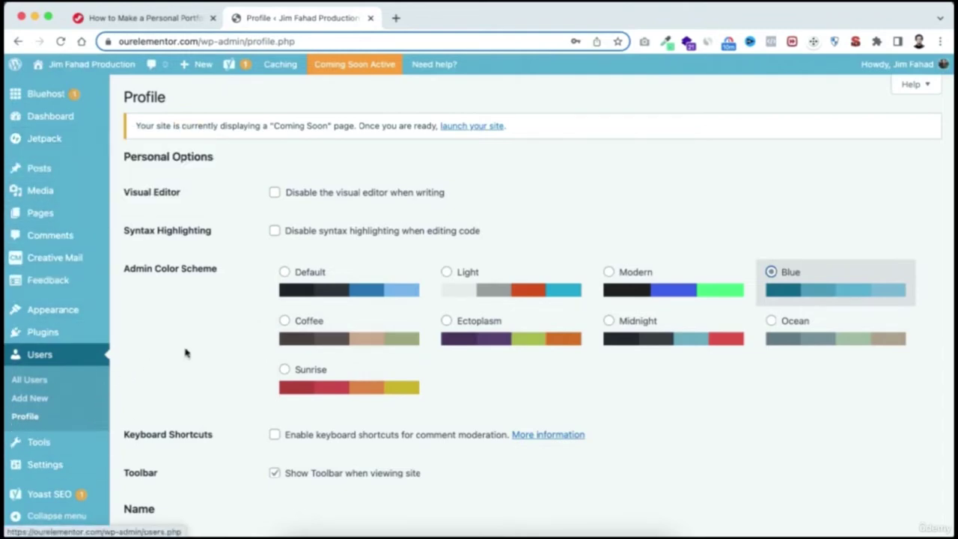
click(316, 275)
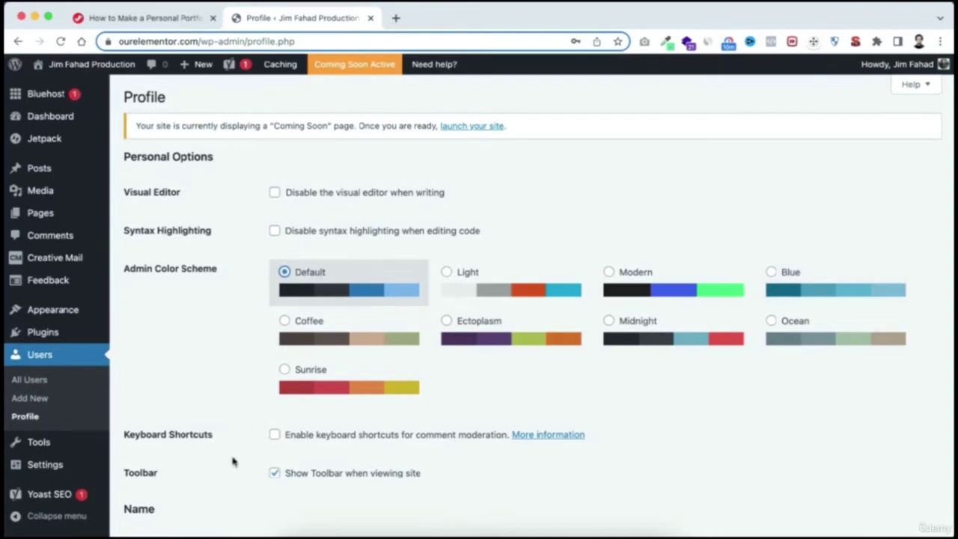
Step: Replace the generated account password with your own hidden password and update the profile
scroll(235, 470, down, 5)
scroll(234, 471, down, 15)
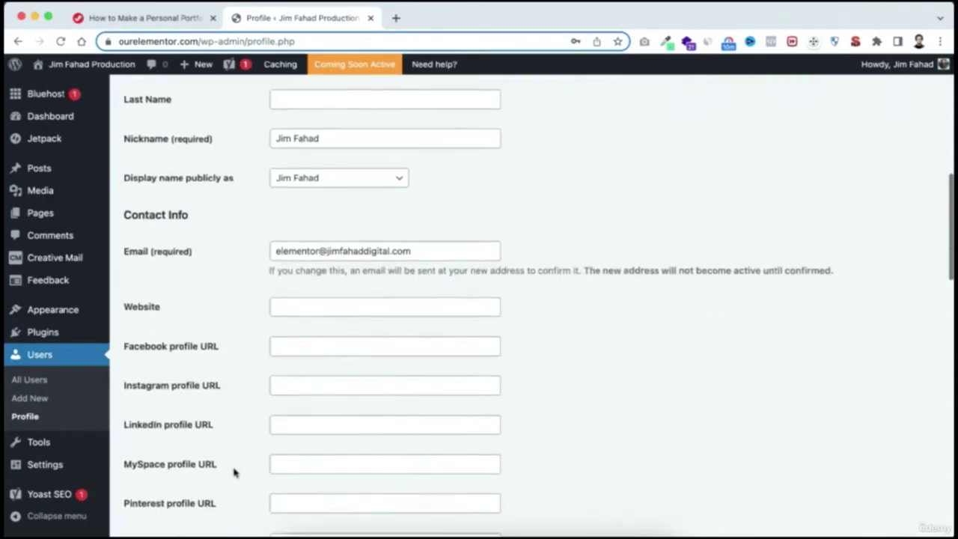
scroll(234, 472, down, 5)
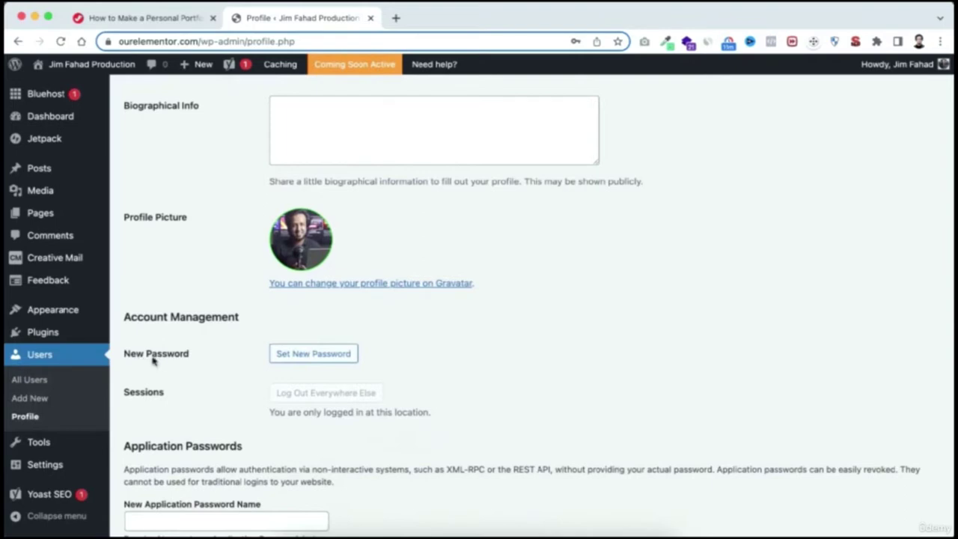
click(315, 354)
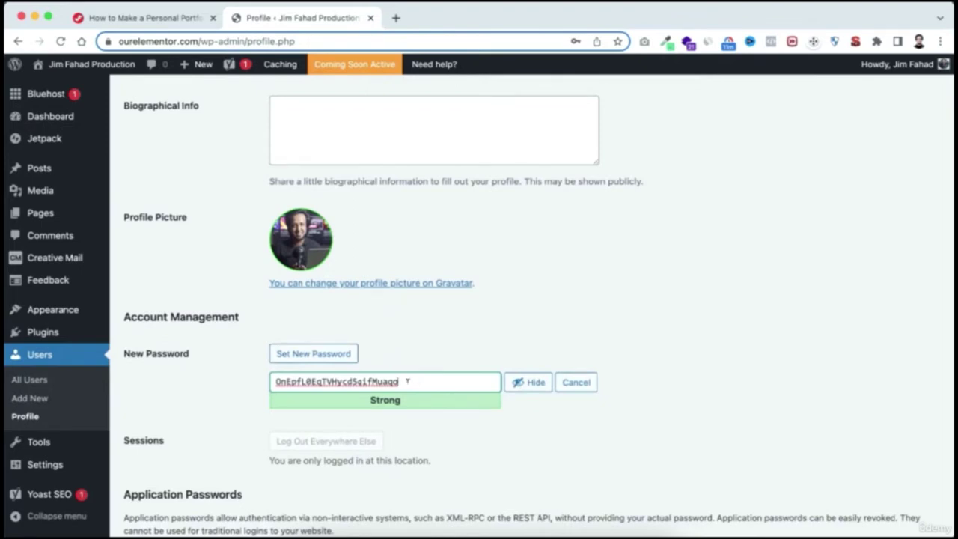
click(516, 382)
triple_click(419, 382)
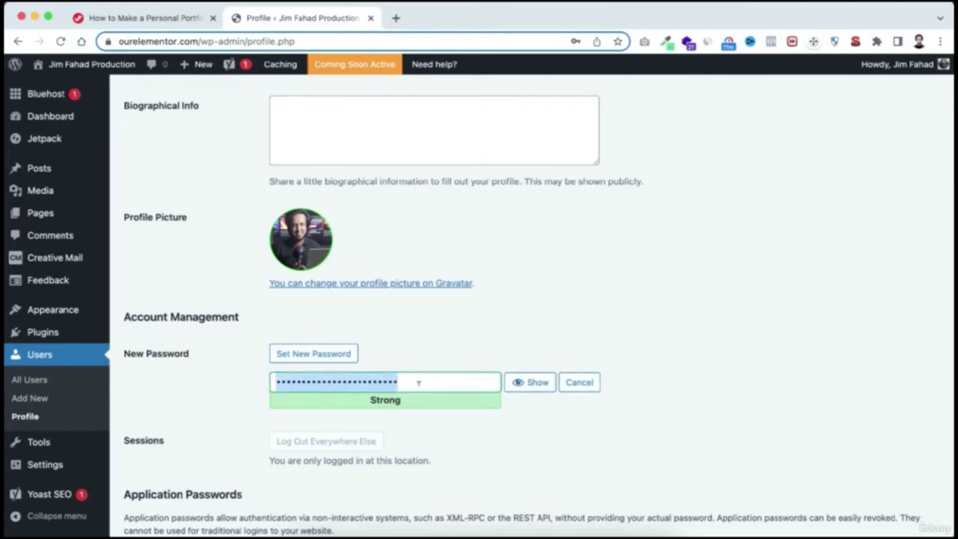
text(••••••••••••••••)
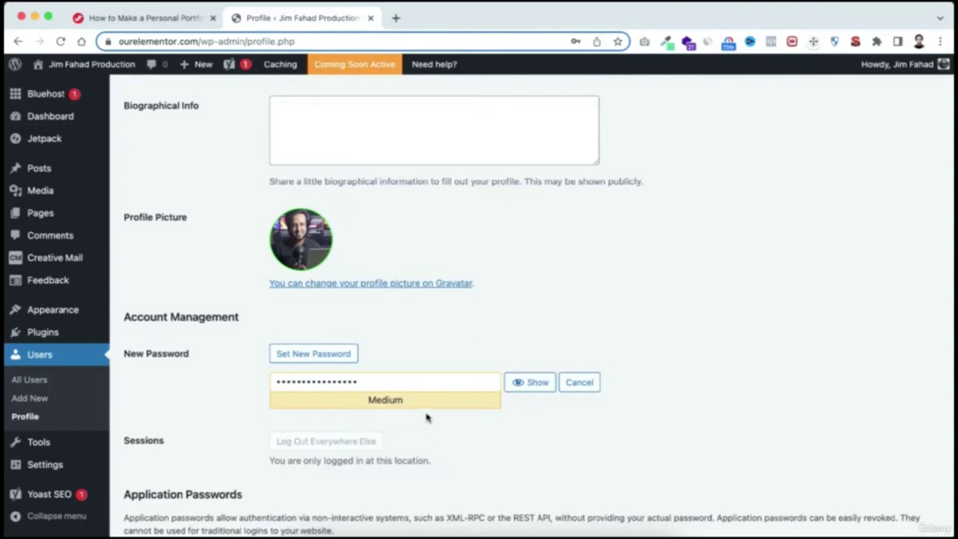
scroll(440, 491, down, 5)
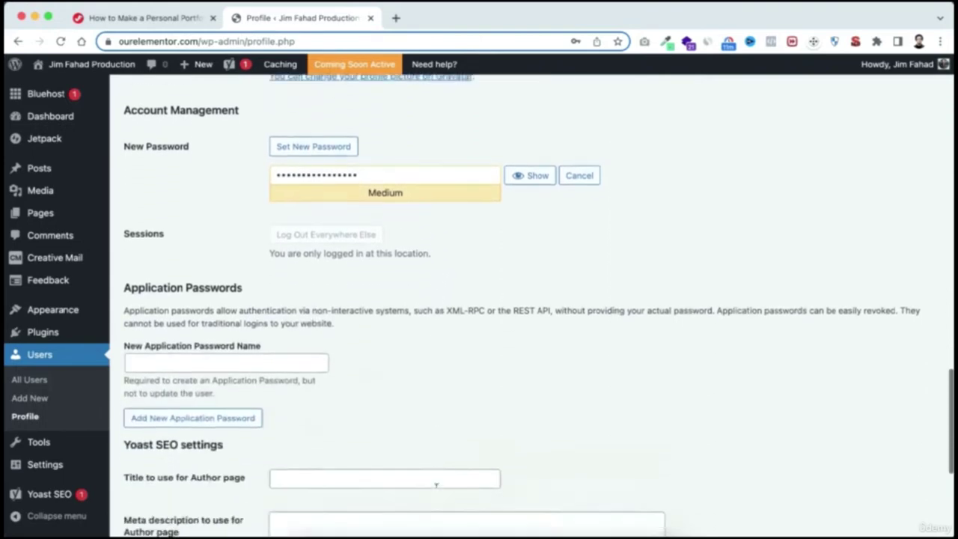
scroll(436, 486, down, 7)
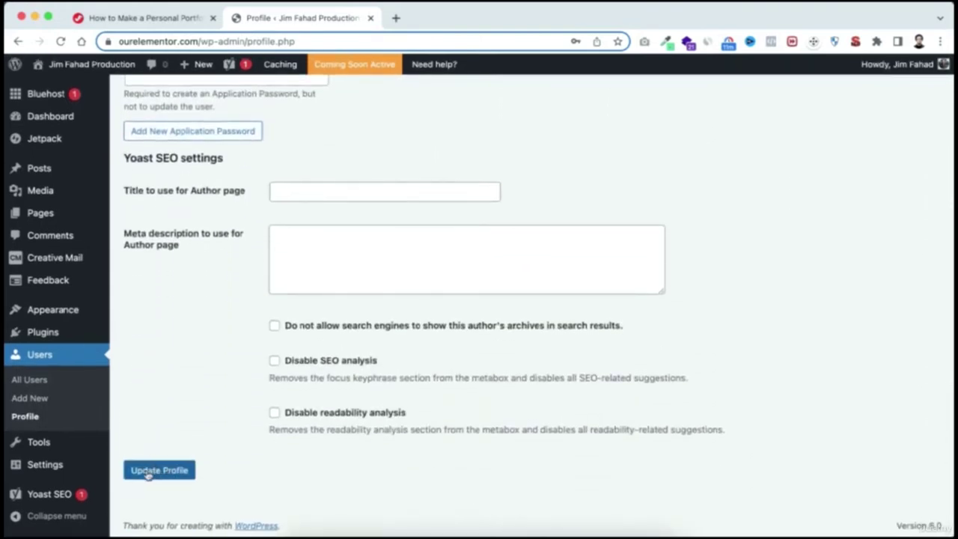
click(178, 472)
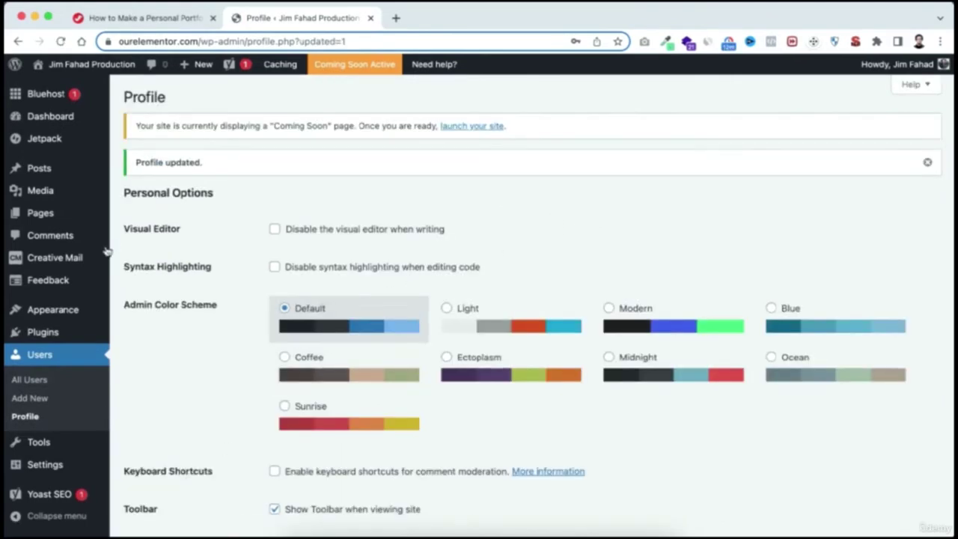
Step: In Plugins > Installed Plugins, select all six installed plugins
mouse_move(54, 336)
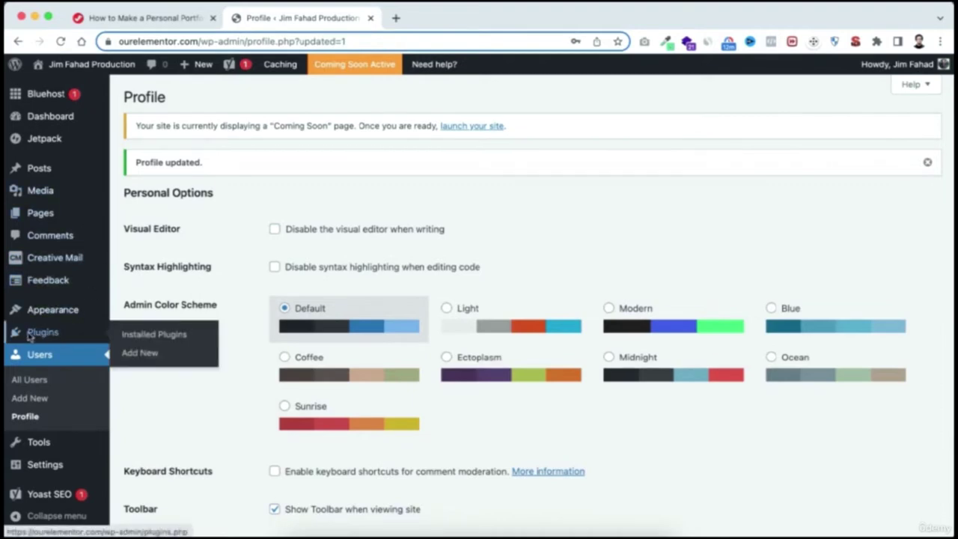
click(166, 337)
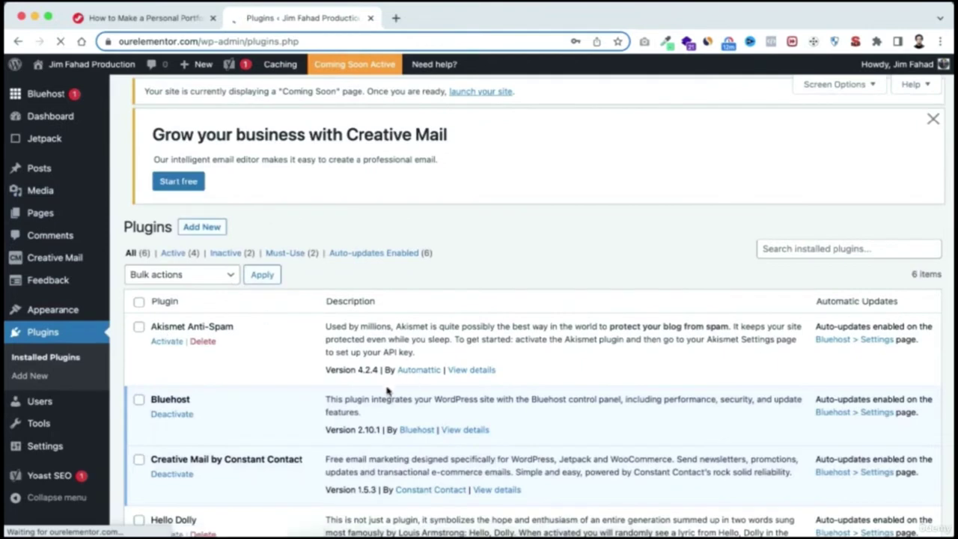
scroll(389, 364, down, 5)
scroll(389, 365, down, 2)
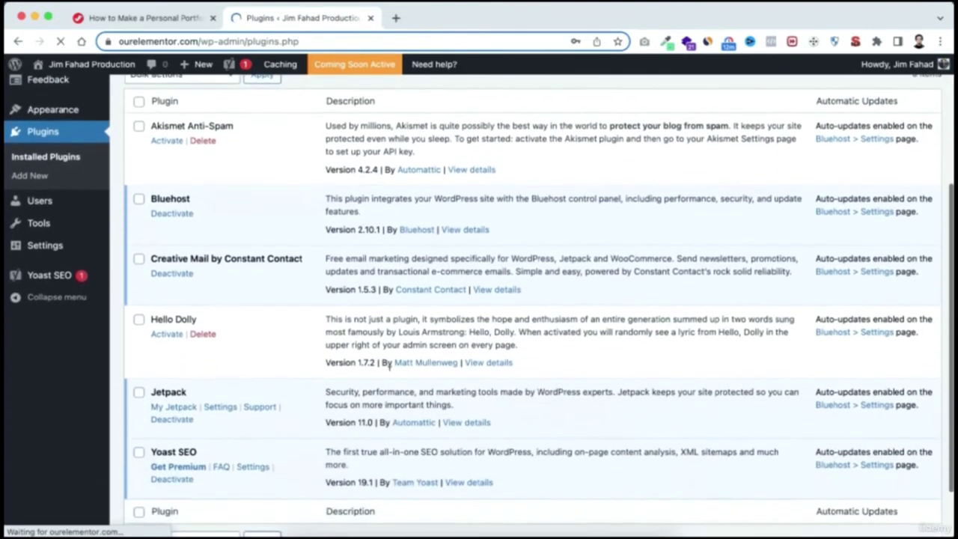
scroll(388, 370, down, 2)
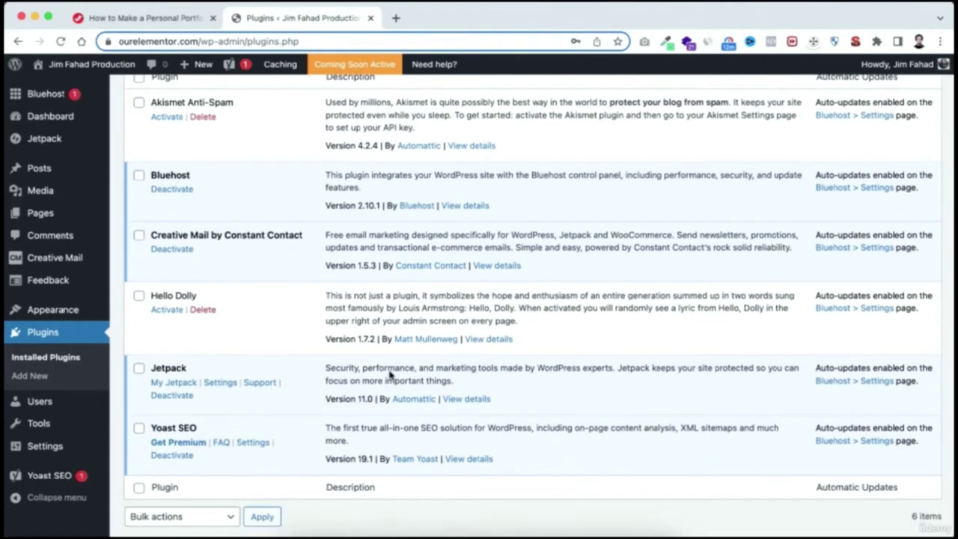
scroll(389, 375, up, 6)
scroll(299, 300, down, 2)
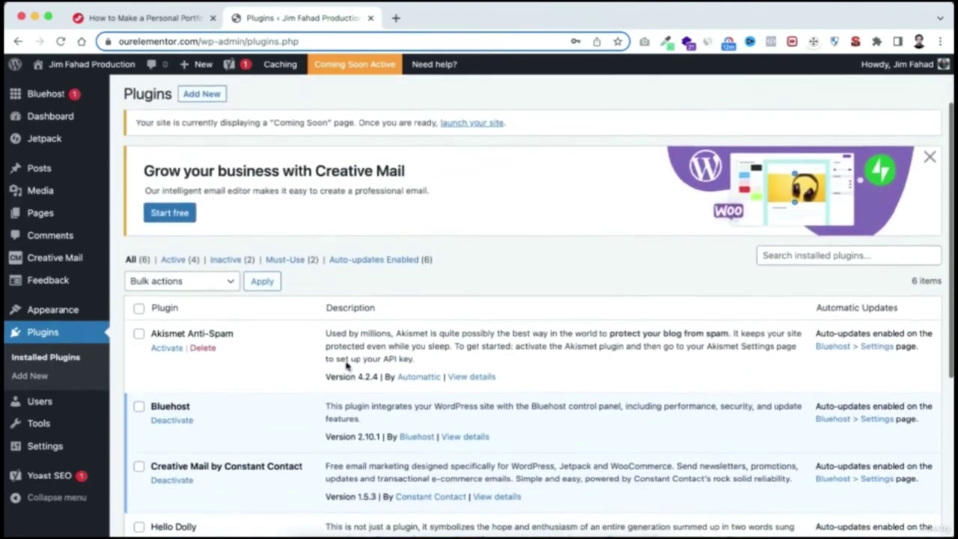
click(139, 271)
click(138, 344)
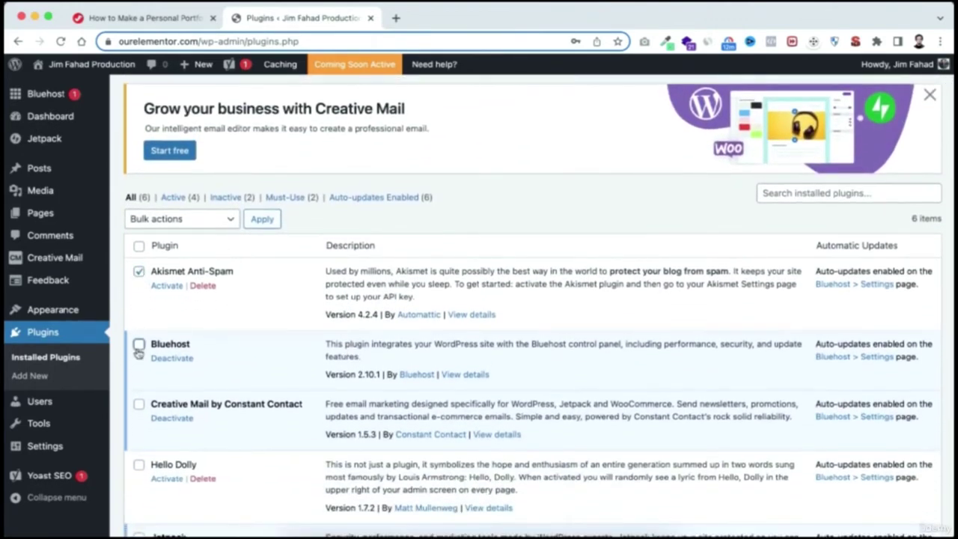
click(139, 405)
click(139, 247)
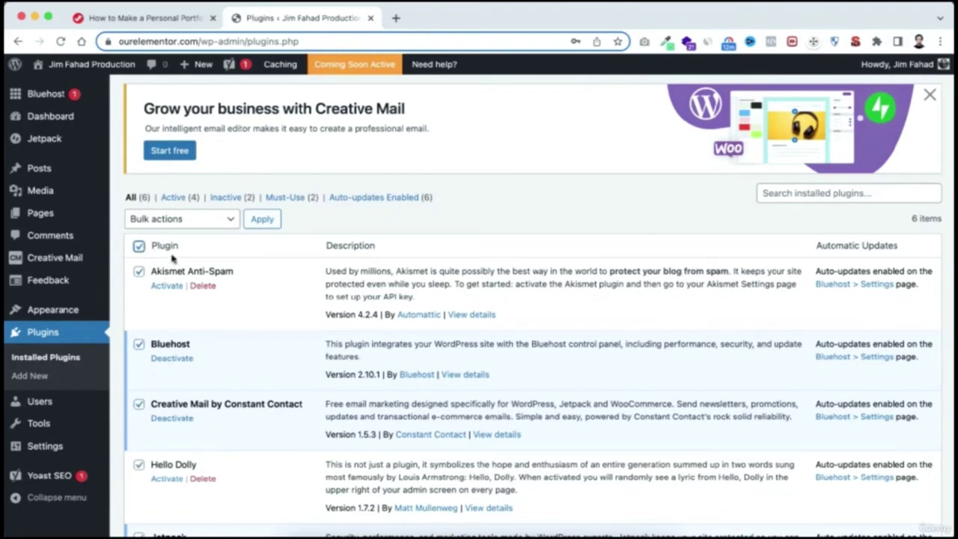
Step: Deactivate all the selected plugins with the Deactivate bulk action
scroll(201, 287, down, 1)
click(182, 190)
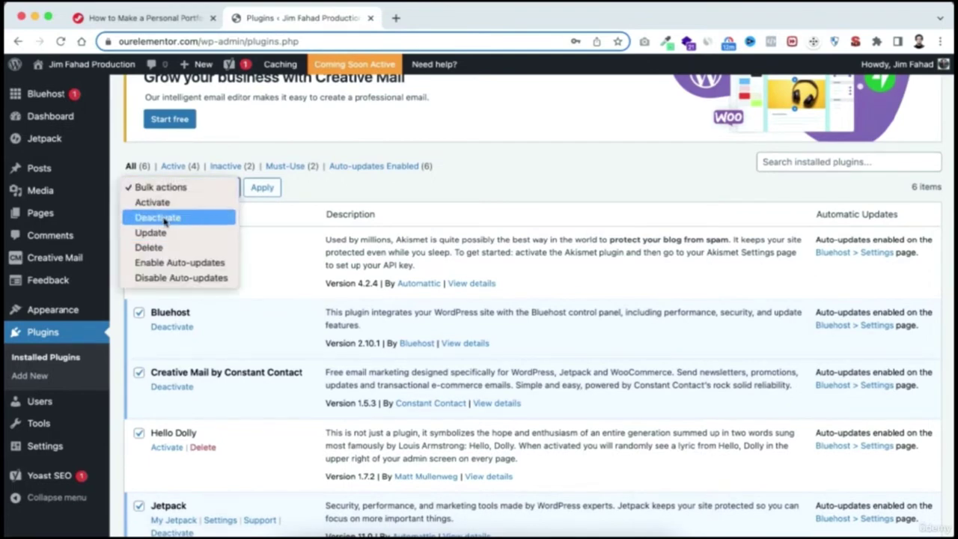
click(178, 218)
click(265, 188)
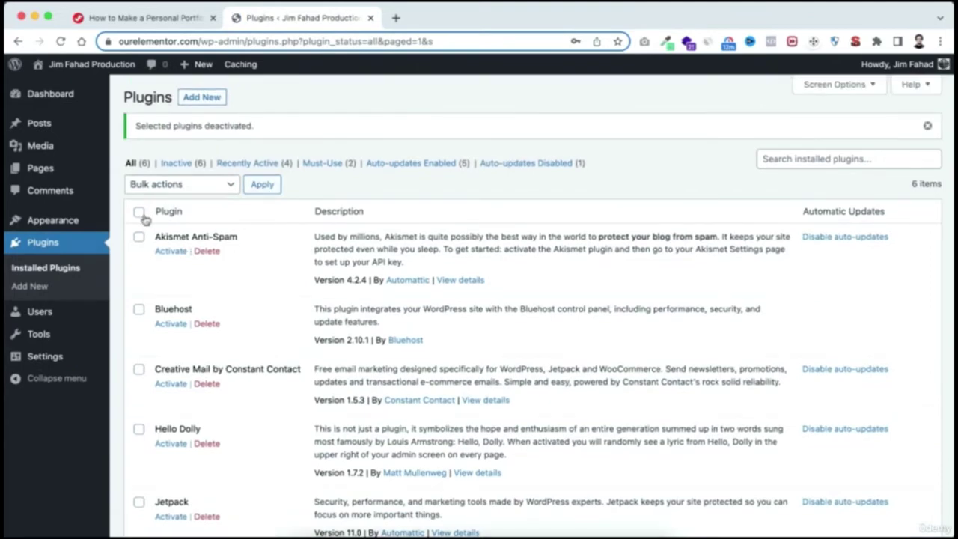
Step: Select all plugins again and bulk-delete them, confirming removal of their data
click(140, 213)
click(190, 191)
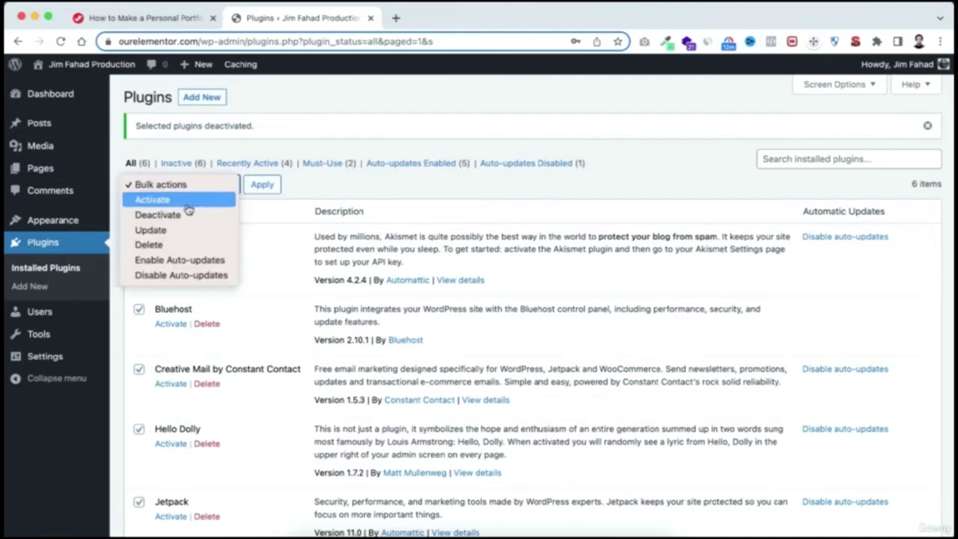
click(163, 245)
click(262, 185)
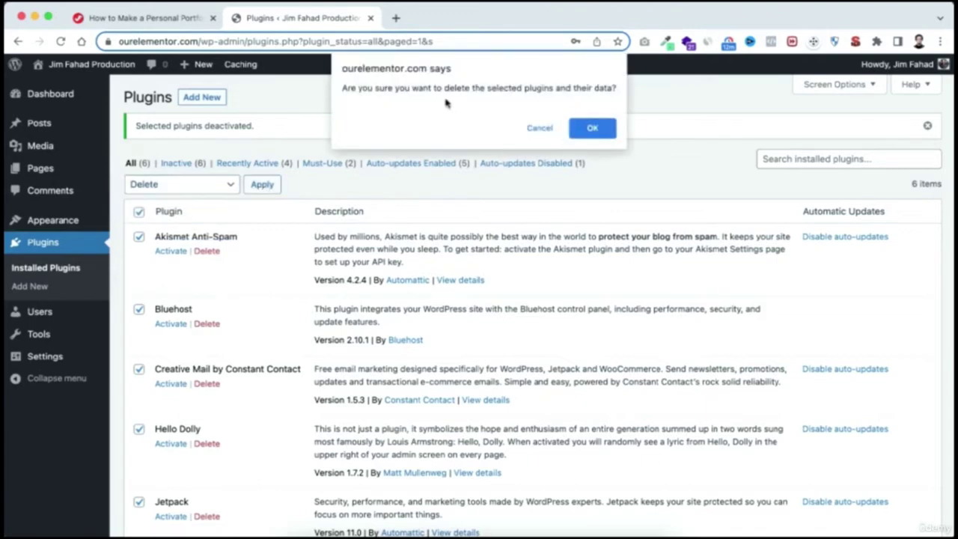
click(594, 127)
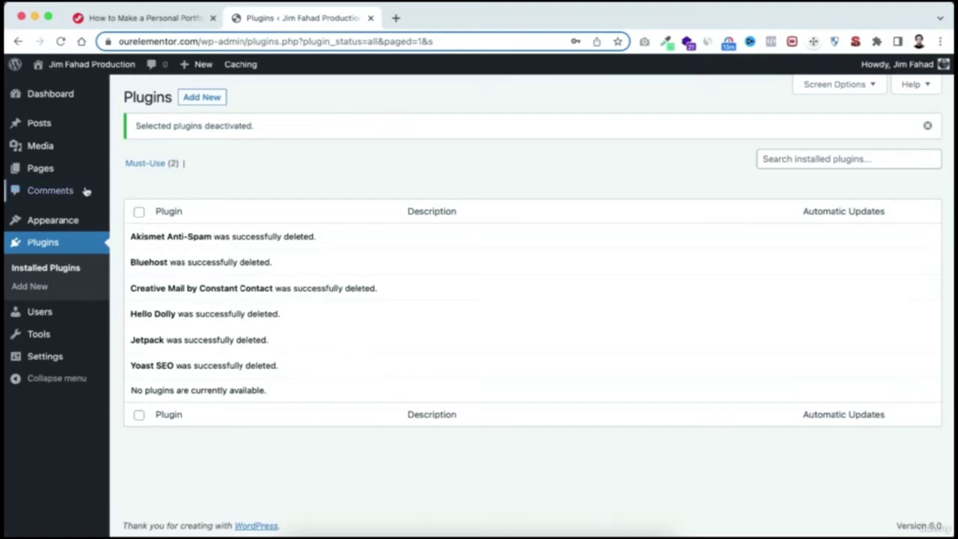
mouse_move(64, 171)
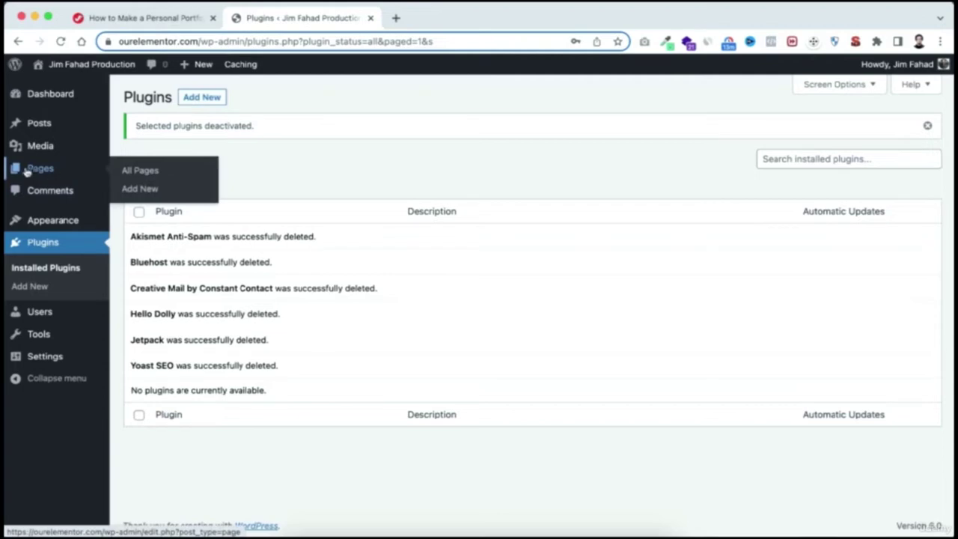
Step: Move the Privacy Policy and Sample Page pages to the Trash, then return to the Dashboard
click(143, 171)
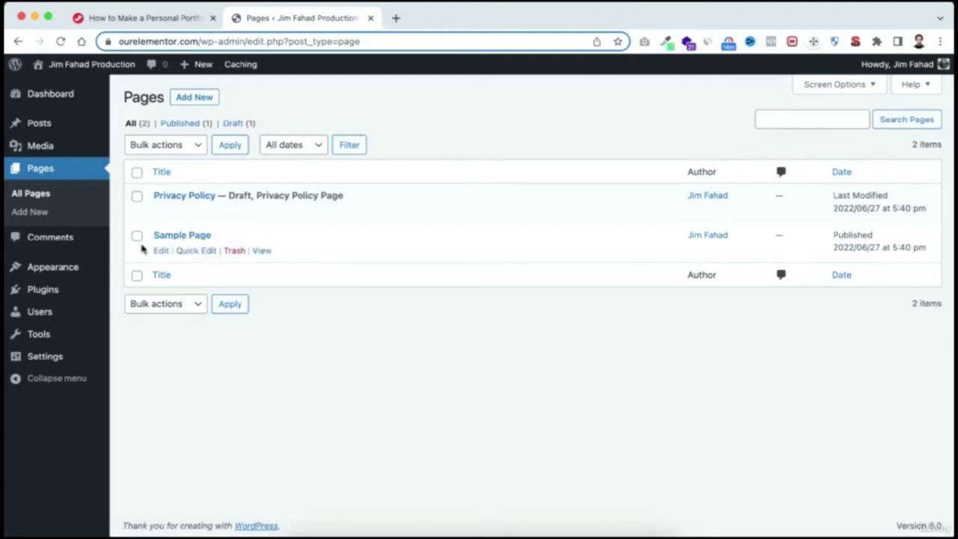
click(137, 173)
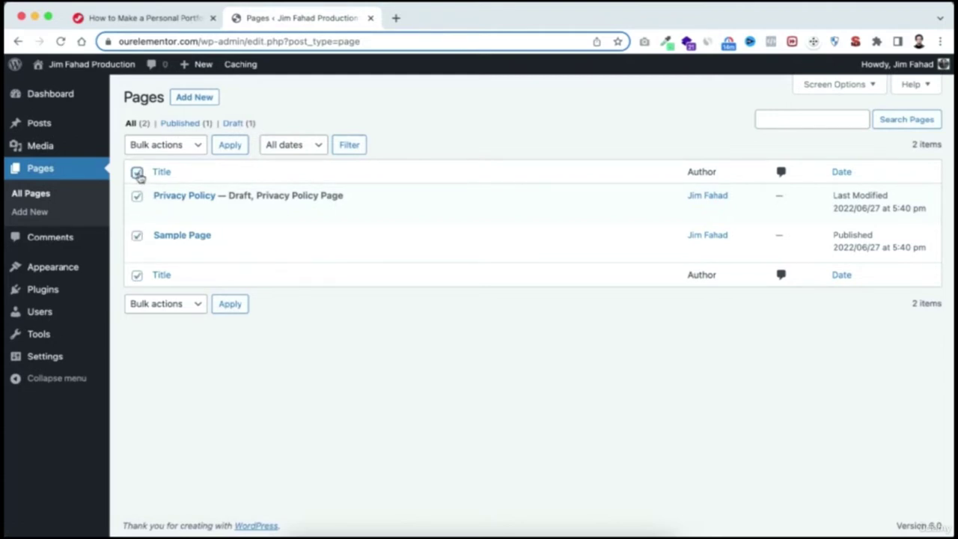
click(158, 146)
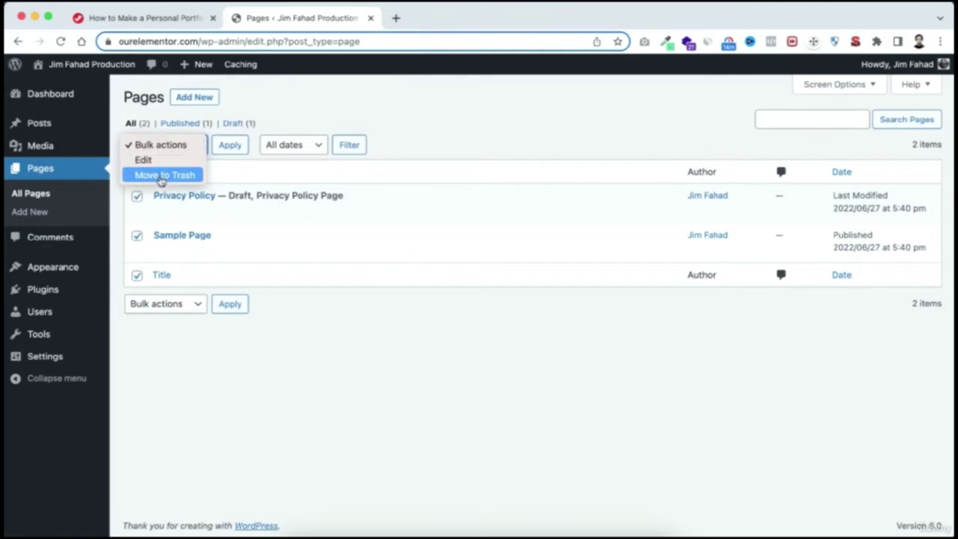
click(162, 176)
click(230, 146)
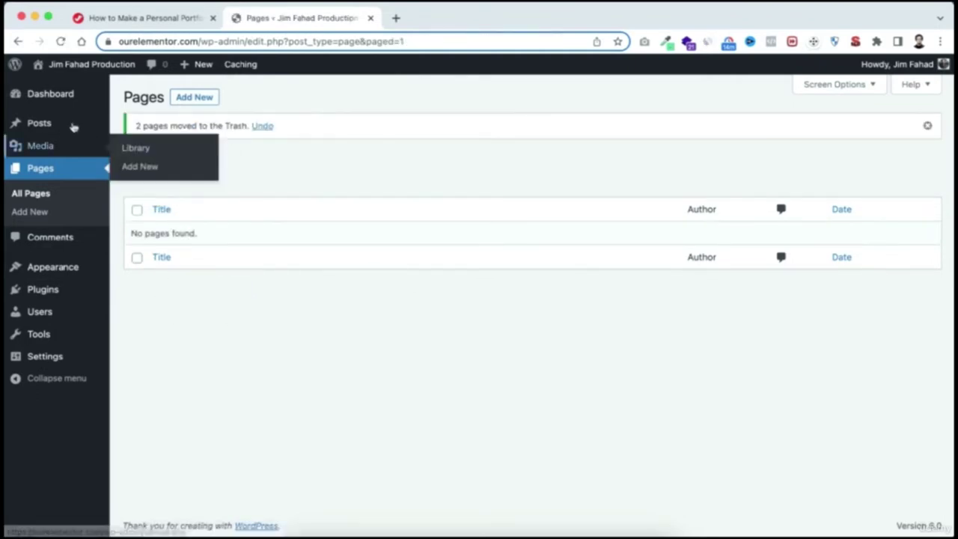
click(60, 98)
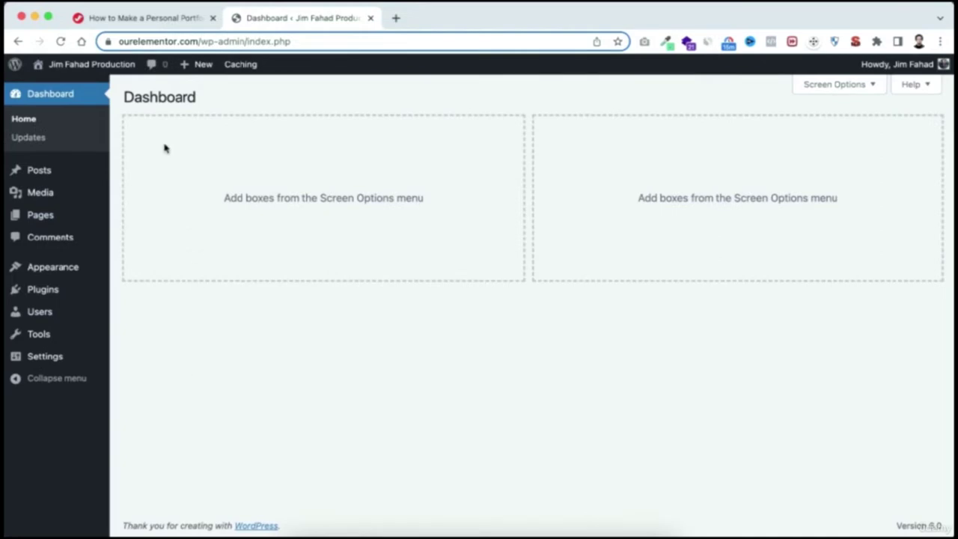
Step: Open the live site in a new tab, look over its Hello world post, then return to the Dashboard tab
mouse_move(93, 69)
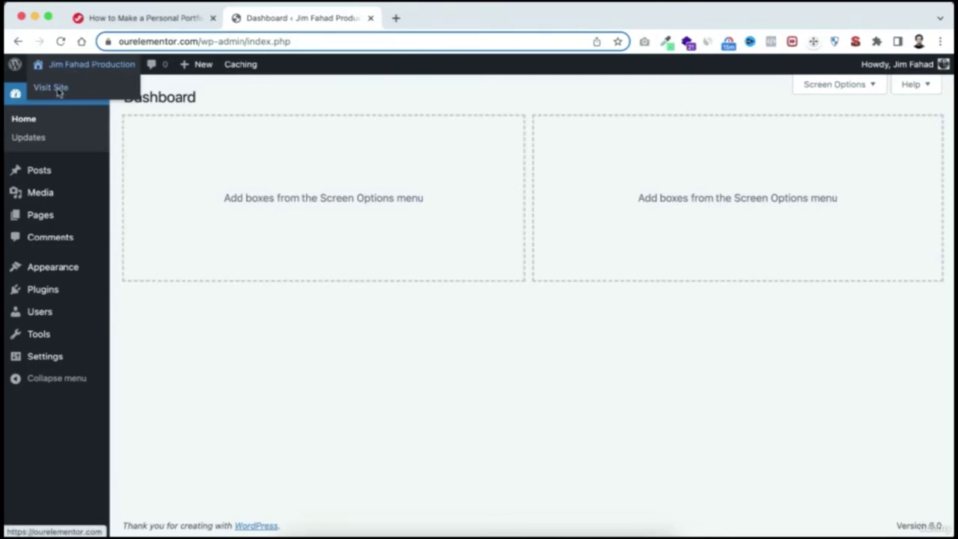
right_click(60, 90)
click(91, 95)
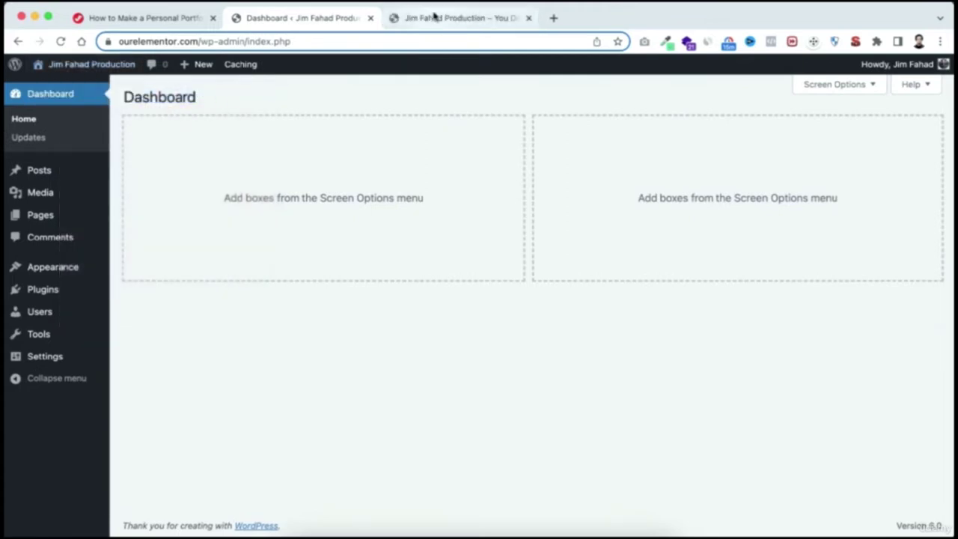
click(435, 15)
scroll(453, 315, down, 5)
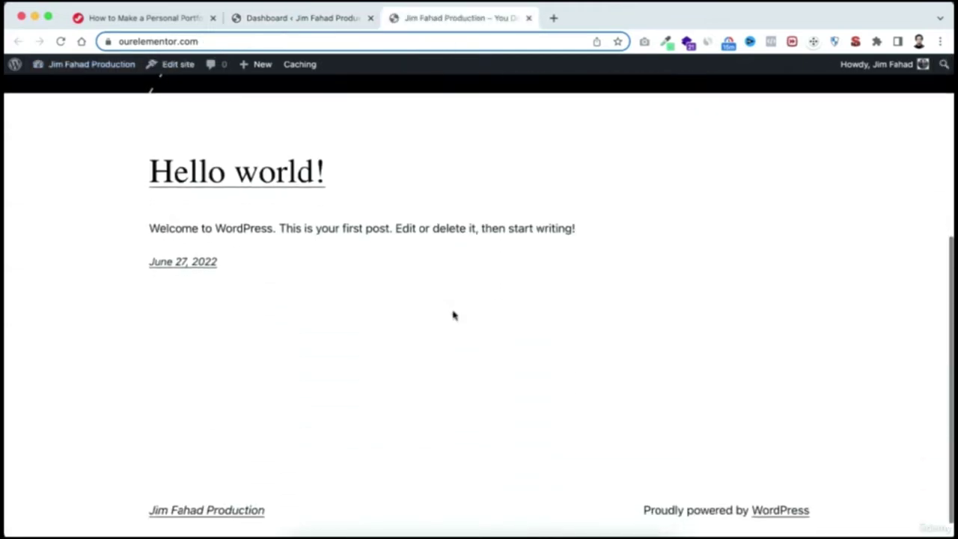
scroll(453, 315, up, 5)
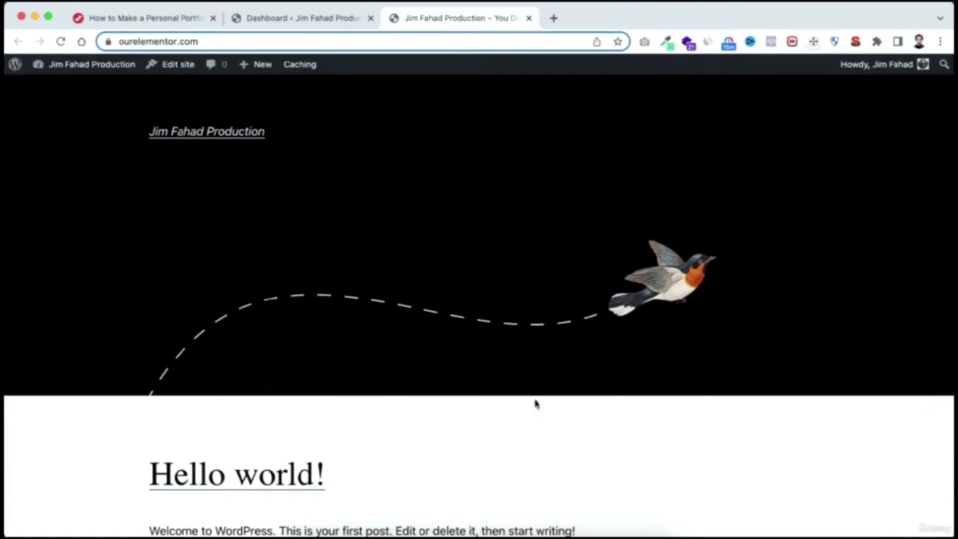
scroll(381, 387, down, 2)
scroll(381, 387, up, 2)
scroll(494, 321, down, 5)
scroll(491, 317, up, 5)
click(309, 19)
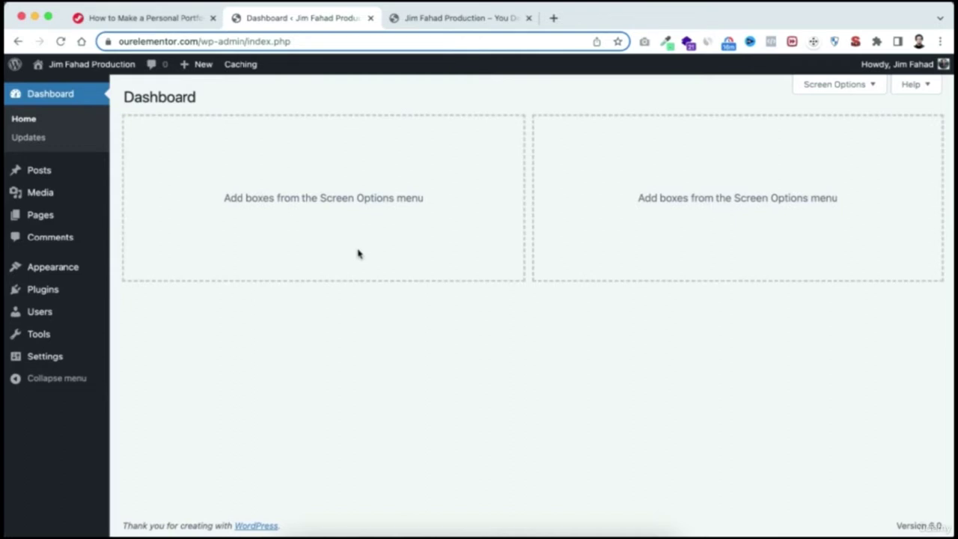
Step: Search 'elemen' under Plugins > Add New, install and activate Elementor Website Builder, then exit its onboarding
mouse_move(42, 292)
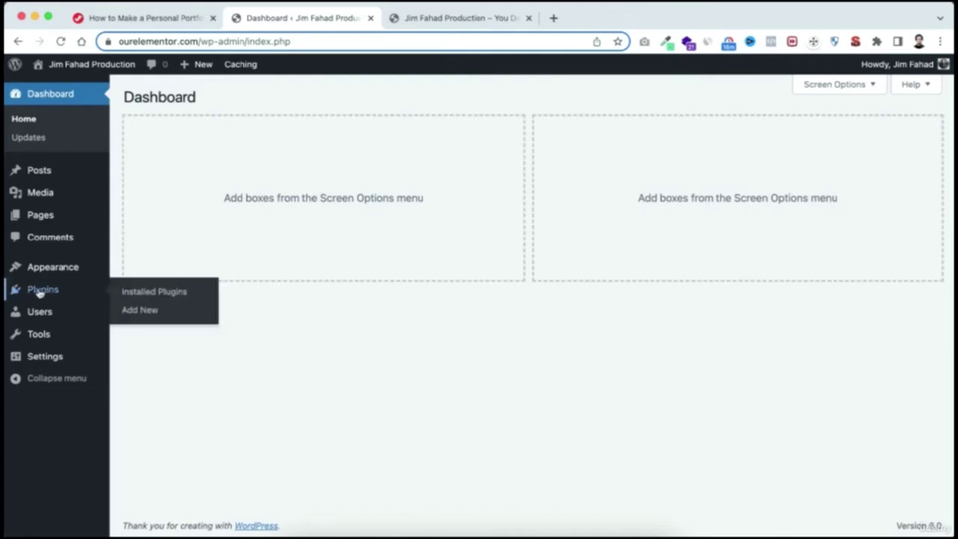
click(146, 312)
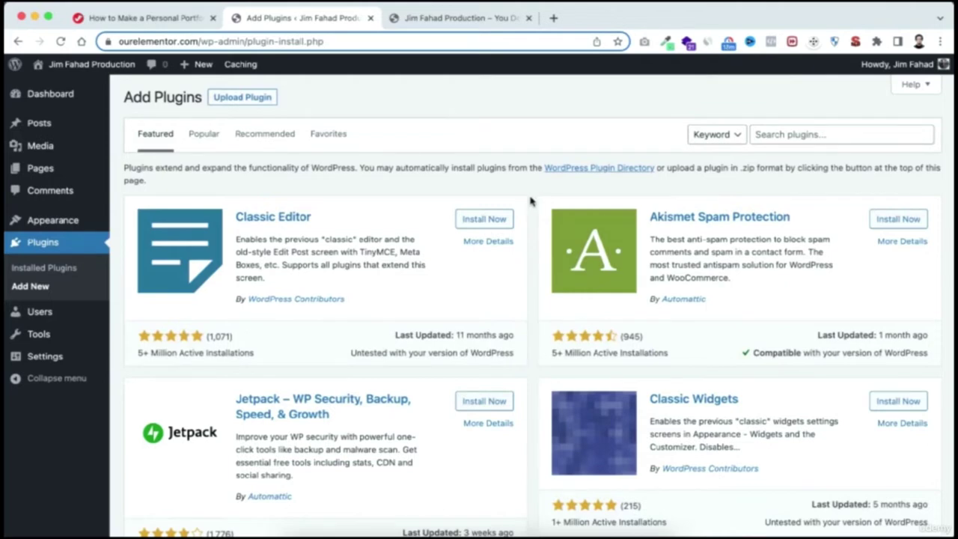
click(792, 132)
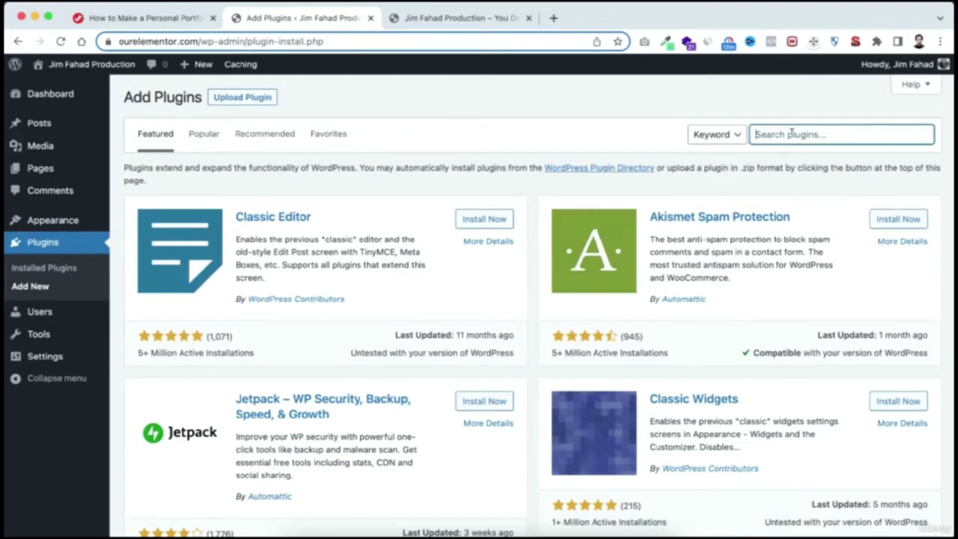
text(elementor)
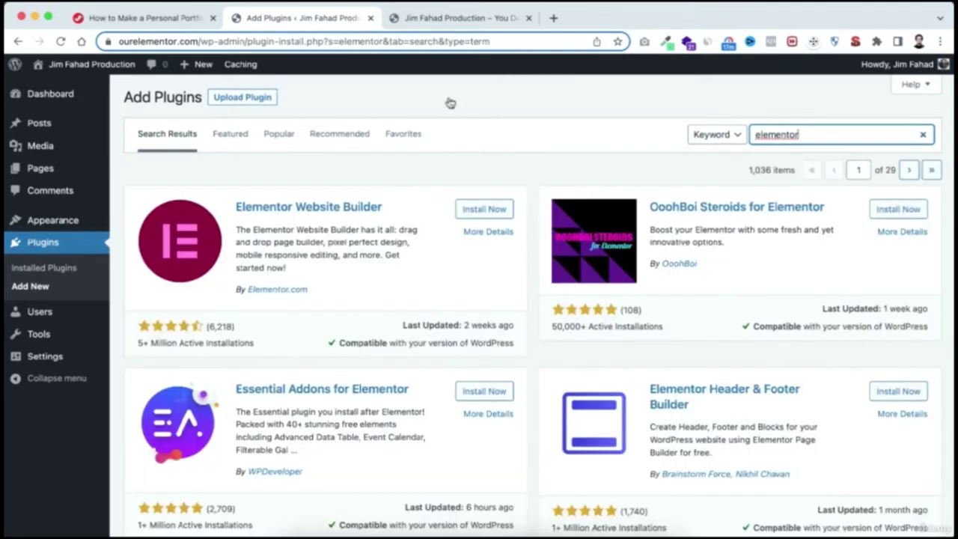
click(465, 211)
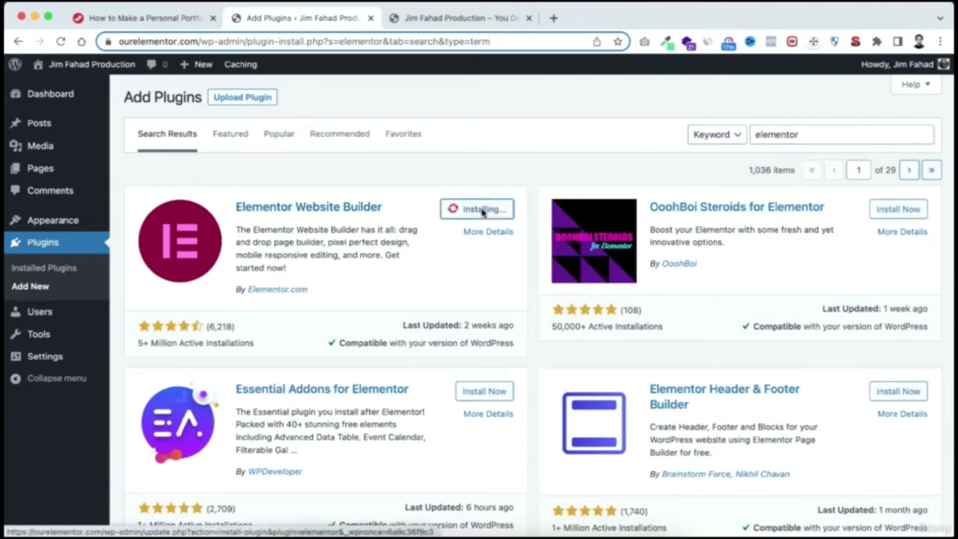
click(492, 215)
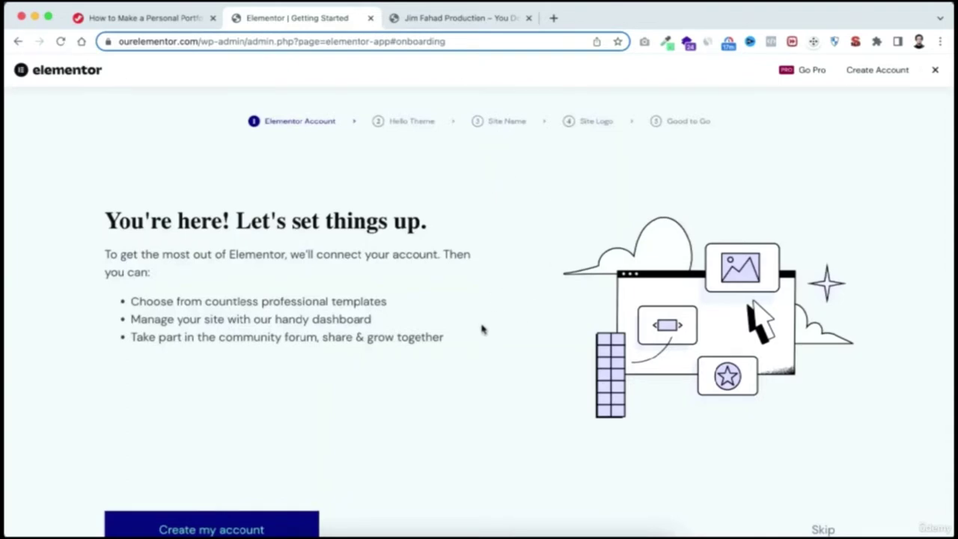
scroll(477, 348, down, 2)
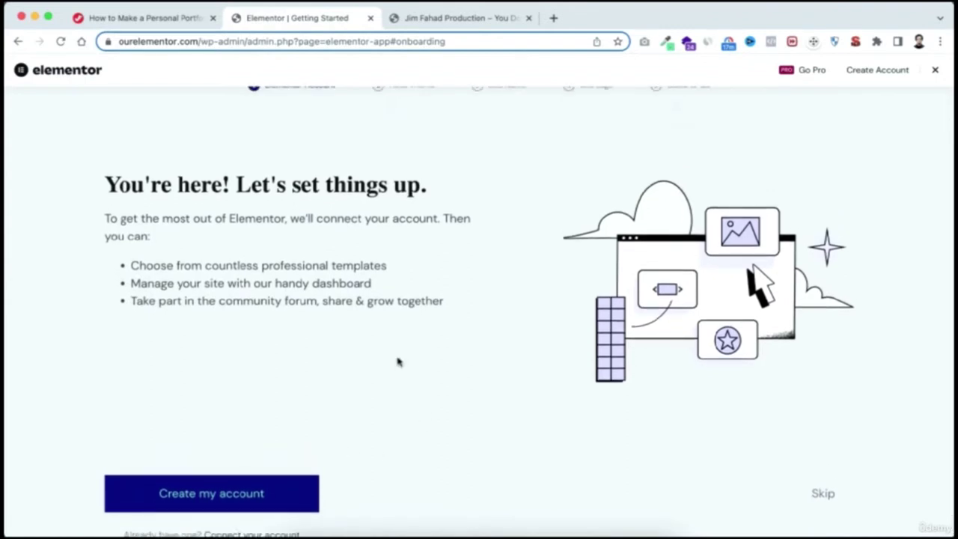
scroll(507, 267, up, 2)
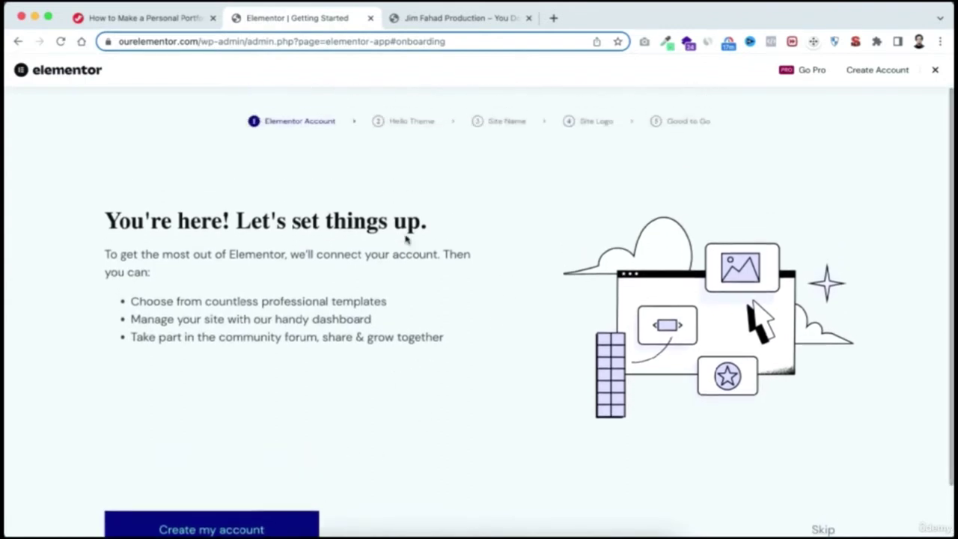
click(936, 71)
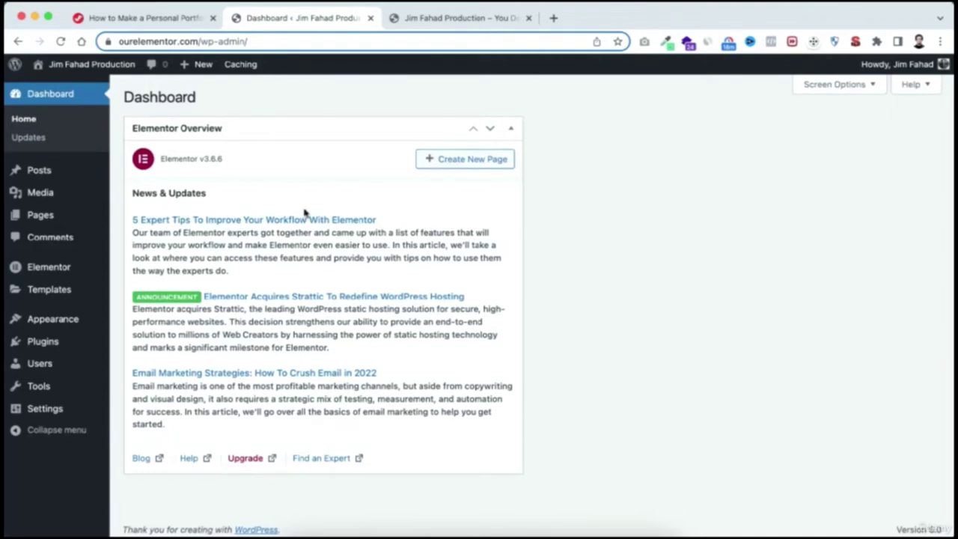
Step: Search Plugins > Add New for WPForms, then install and activate Contact Form by WPForms
mouse_move(31, 343)
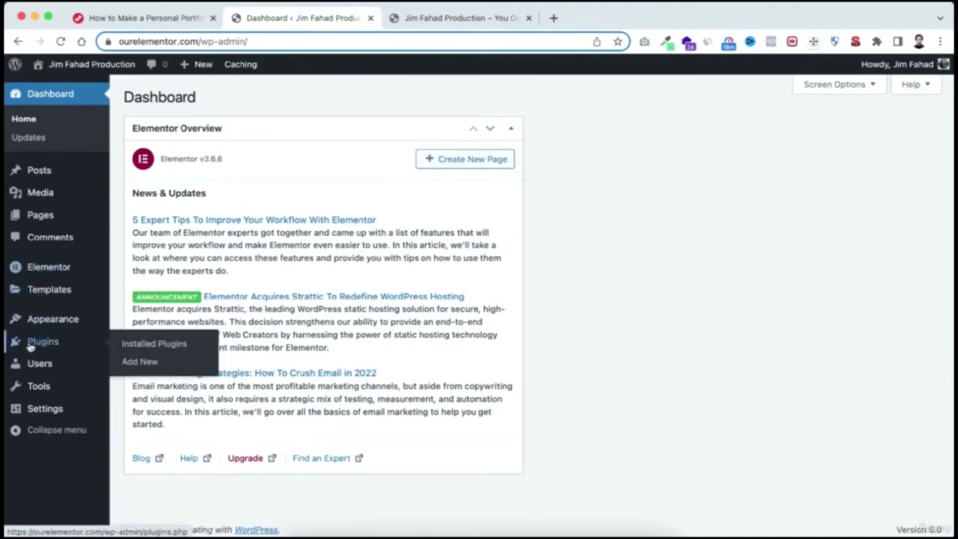
click(140, 363)
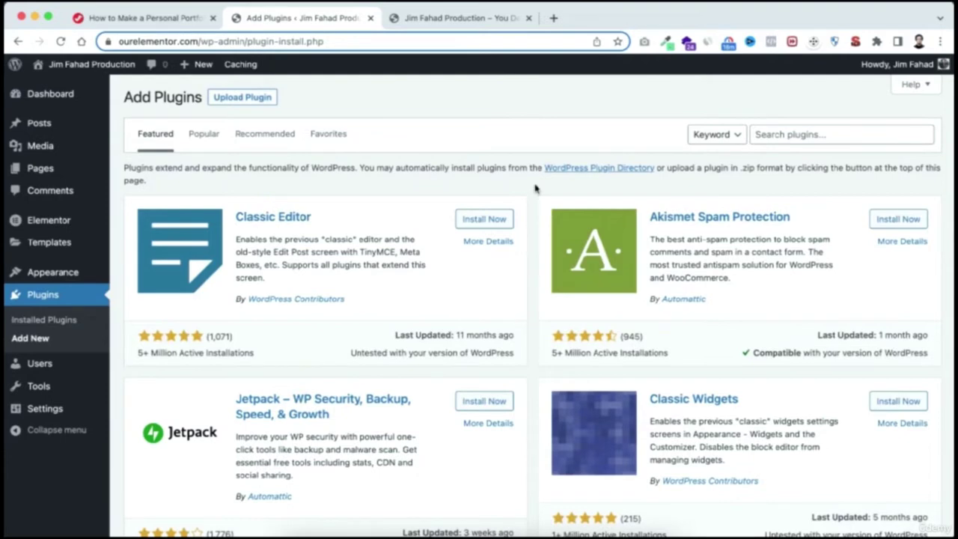
click(789, 134)
text(wpforms)
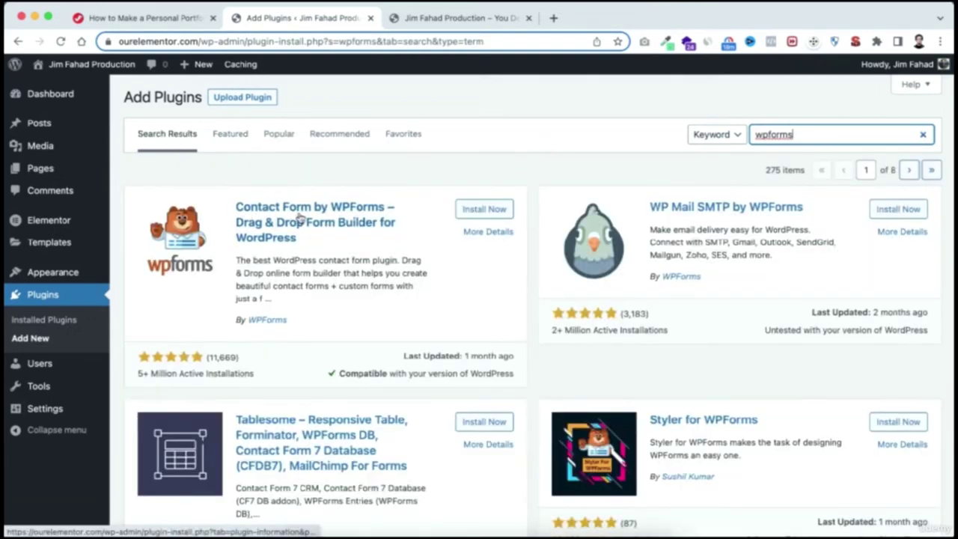
click(479, 210)
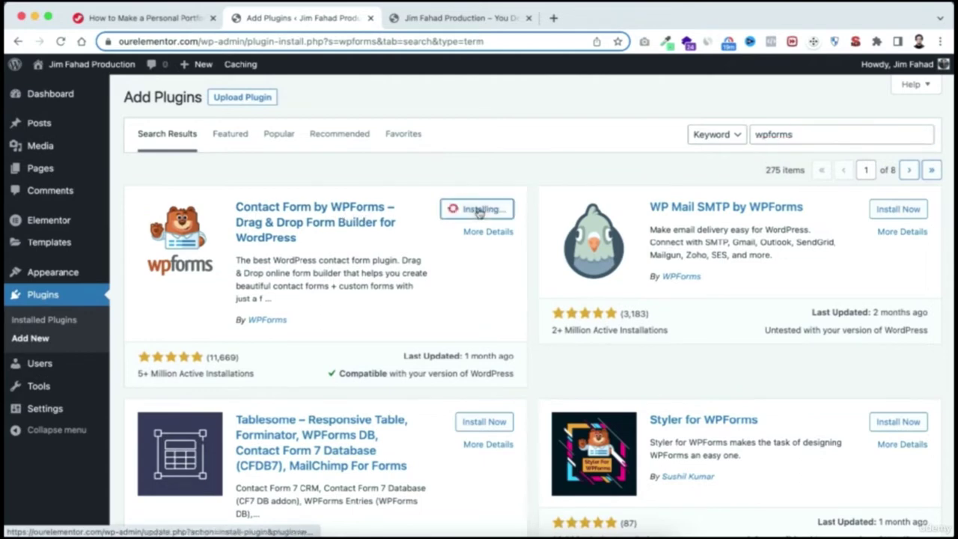
click(490, 210)
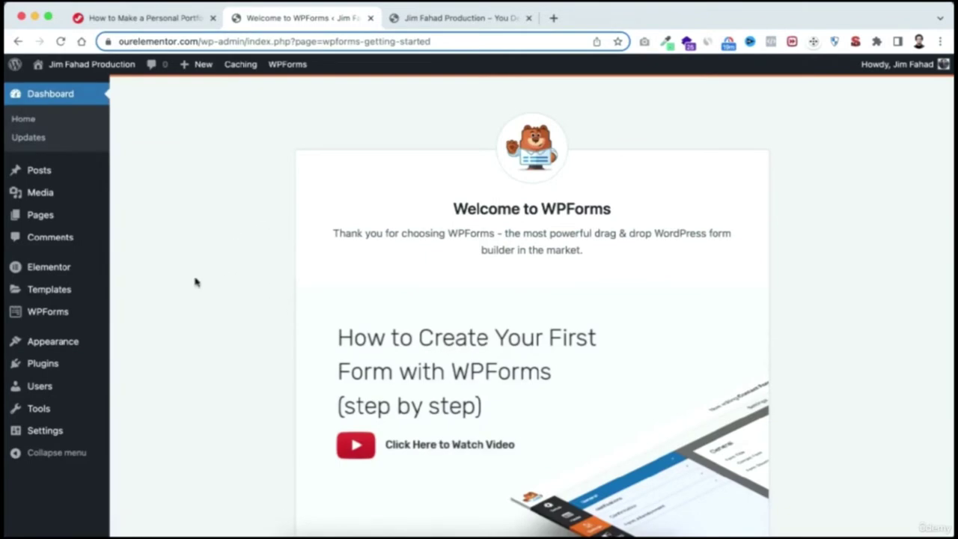
Step: Search 'essential addons' under Plugins > Add New, then install and activate Essential Addons for Elementor
mouse_move(39, 365)
click(141, 386)
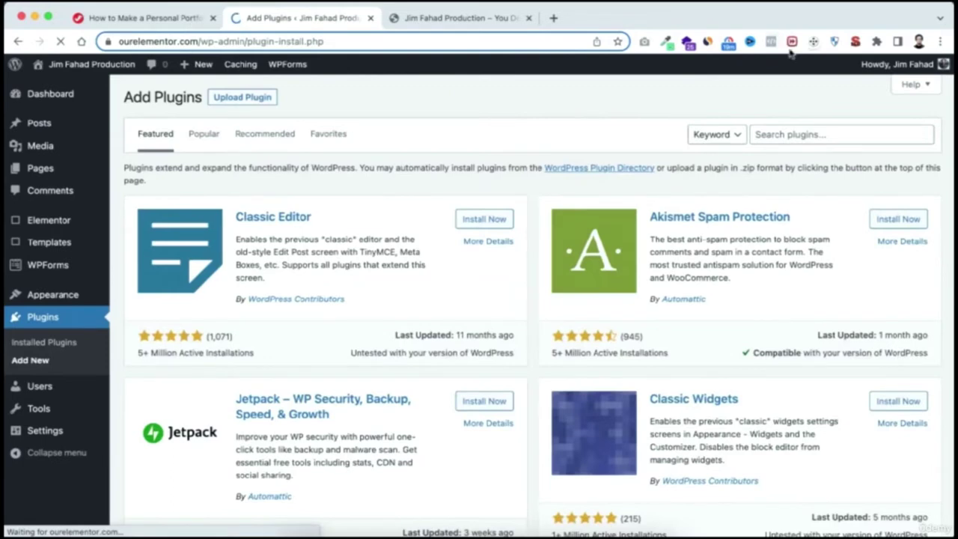
click(775, 134)
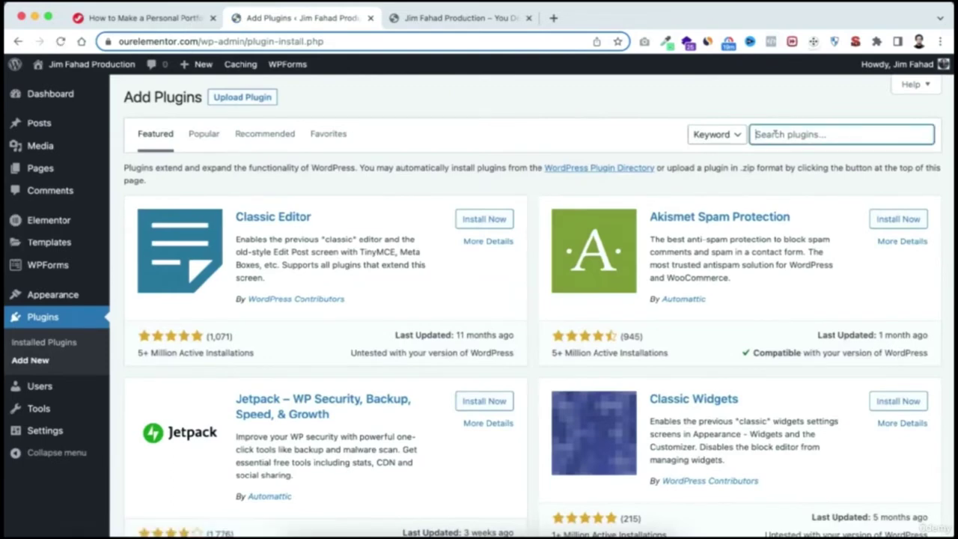
text(essenti)
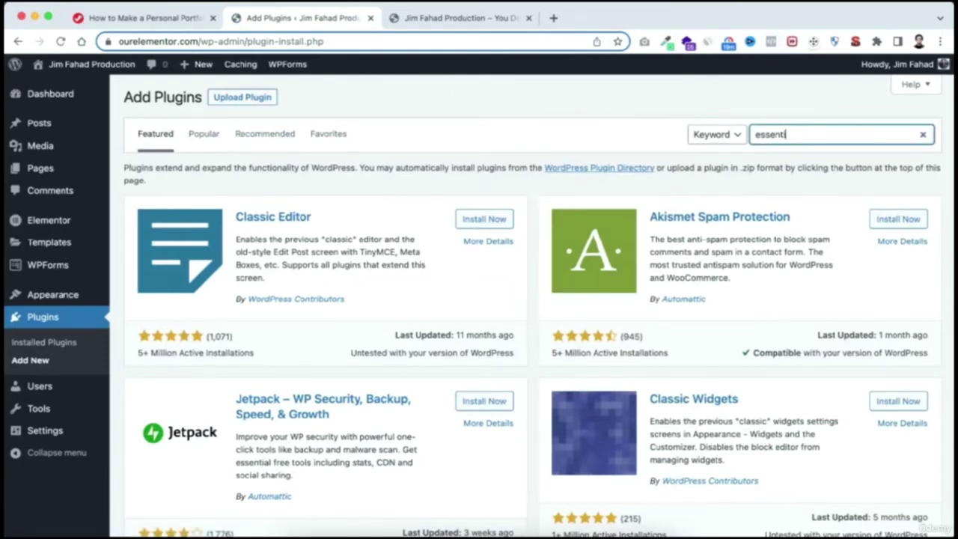
text(al addons)
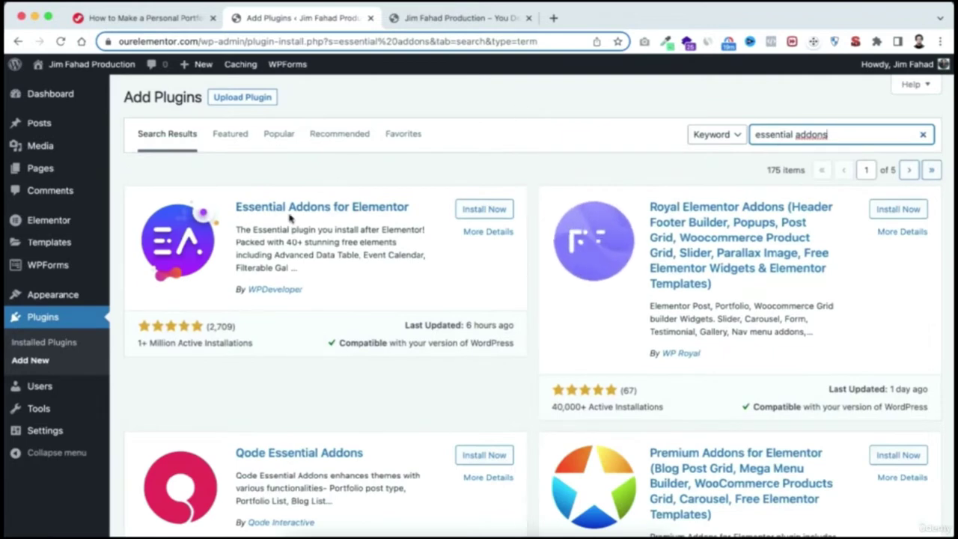
click(475, 209)
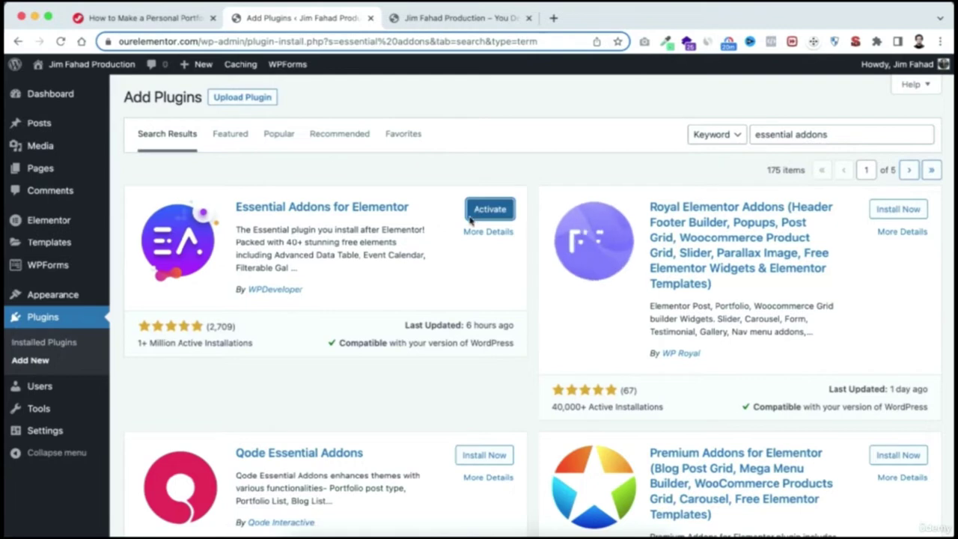
click(479, 213)
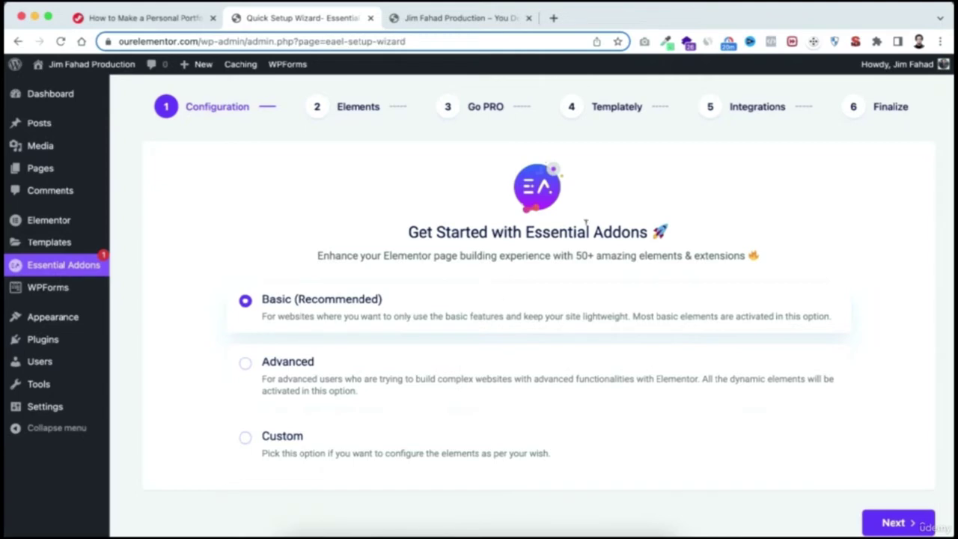
Step: Keep the Basic configuration and continue to the elements step of the setup wizard
scroll(742, 496, down, 1)
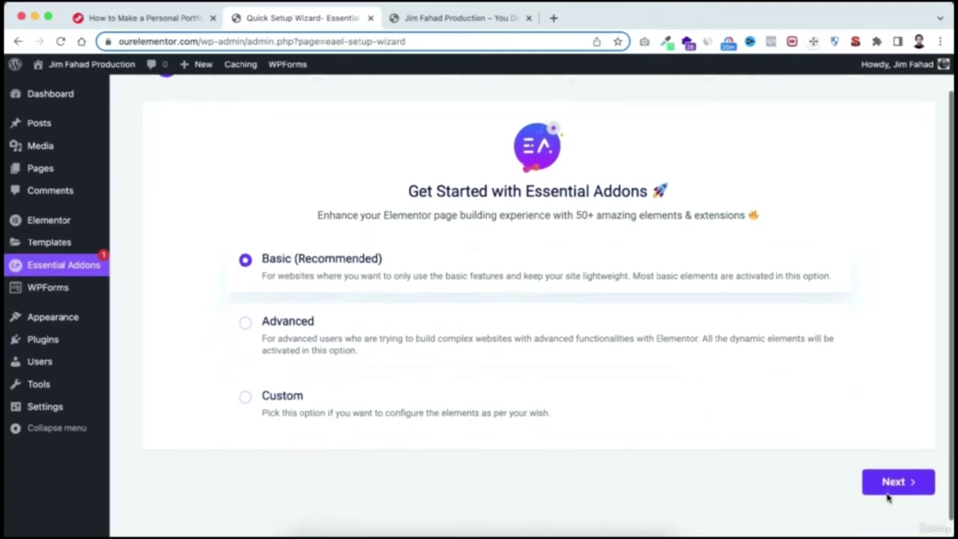
click(888, 490)
scroll(579, 364, up, 2)
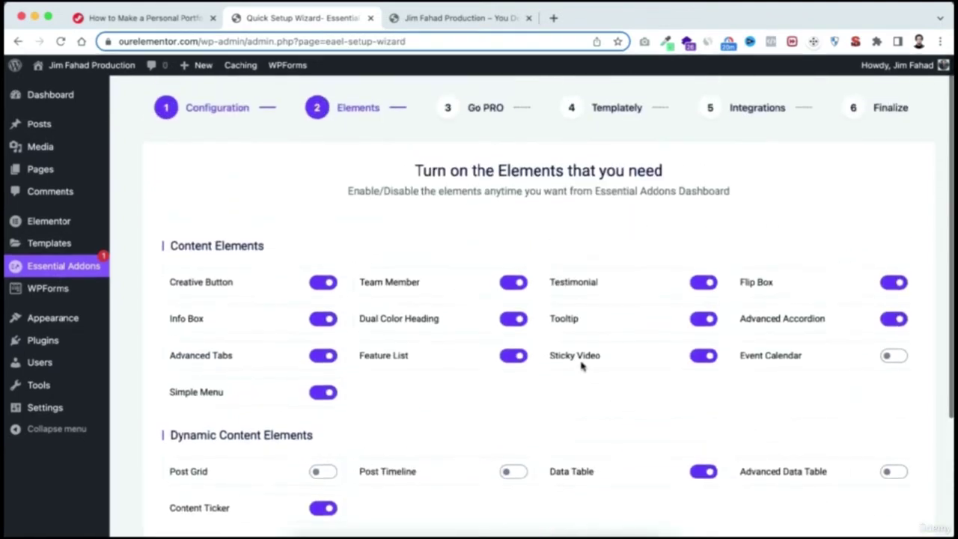
scroll(581, 365, up, 1)
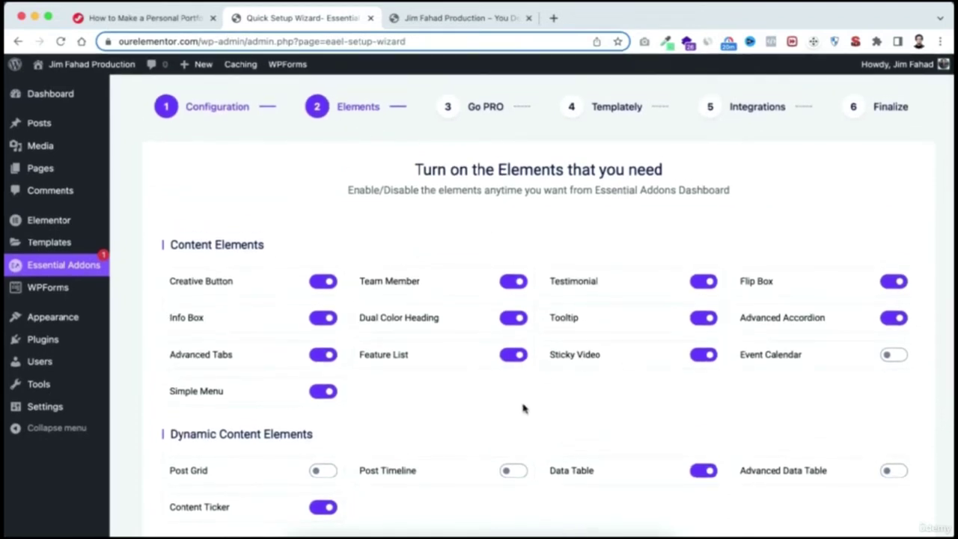
scroll(523, 408, down, 3)
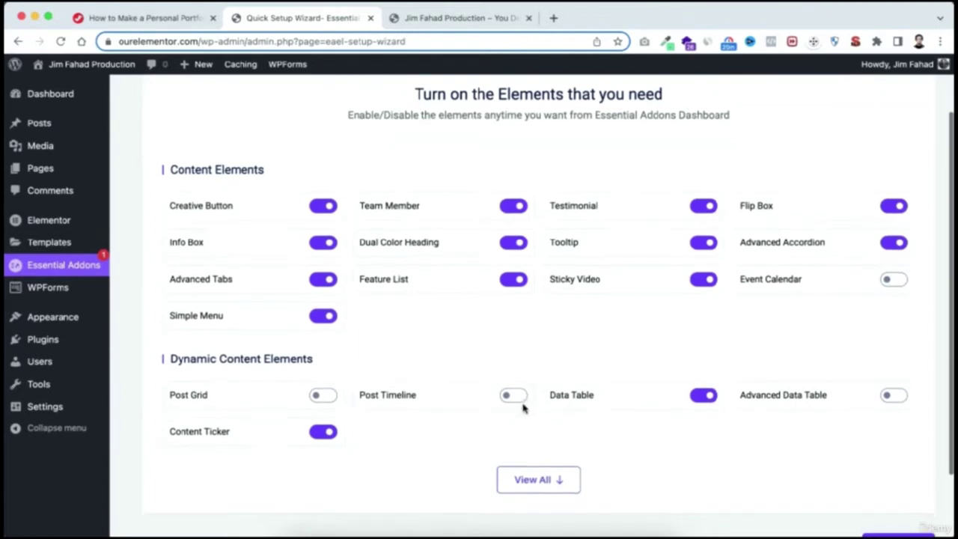
scroll(523, 408, up, 1)
scroll(523, 408, down, 2)
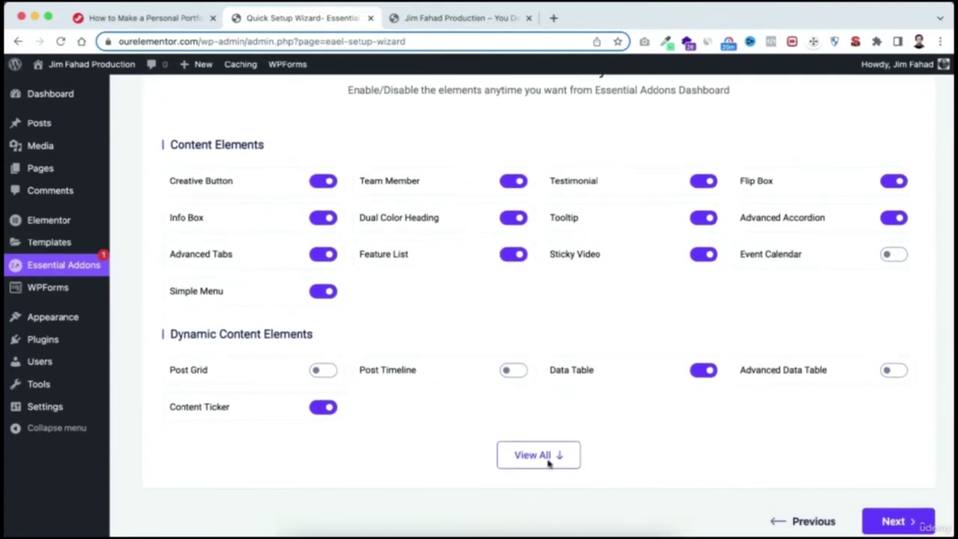
Step: Show all element categories, switch on the WPForms form styler element, and continue
click(537, 454)
scroll(550, 457, down, 6)
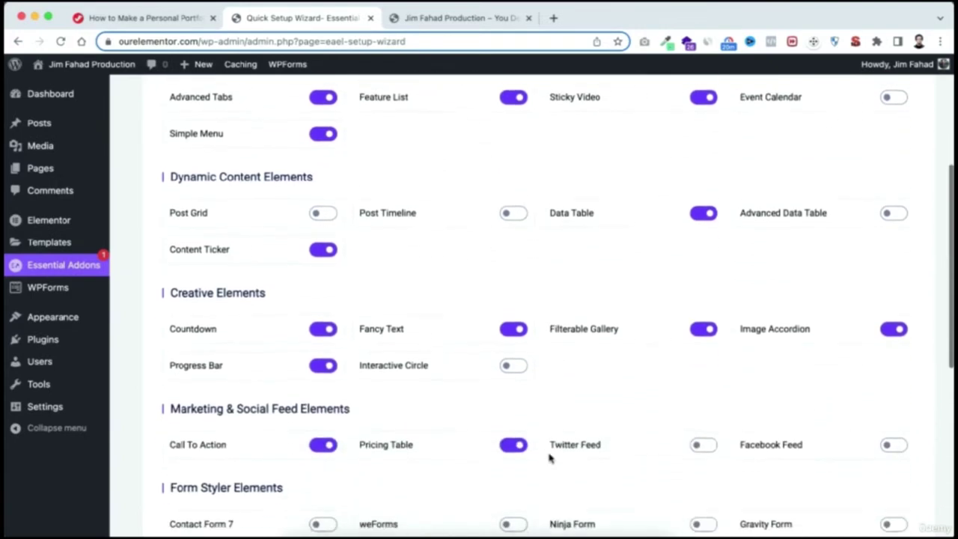
scroll(549, 456, down, 2)
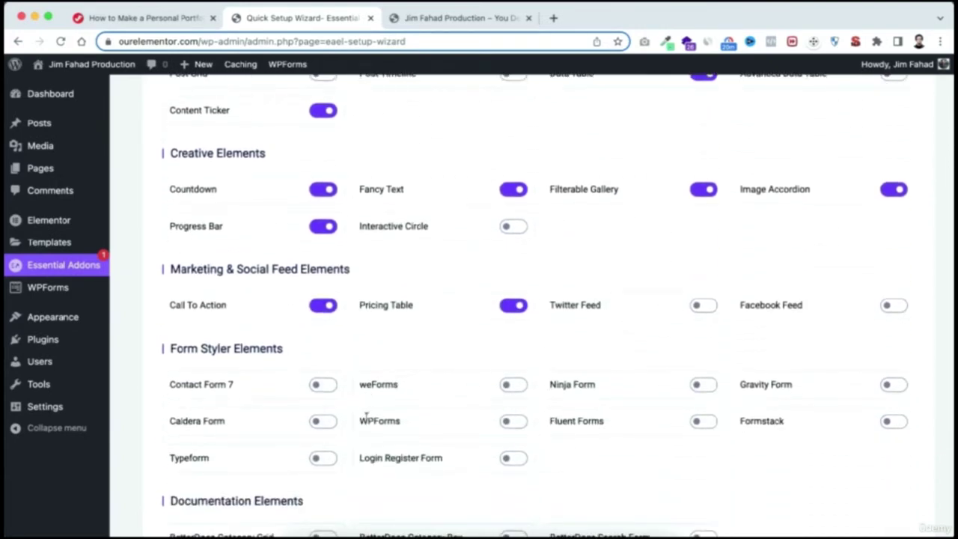
click(519, 424)
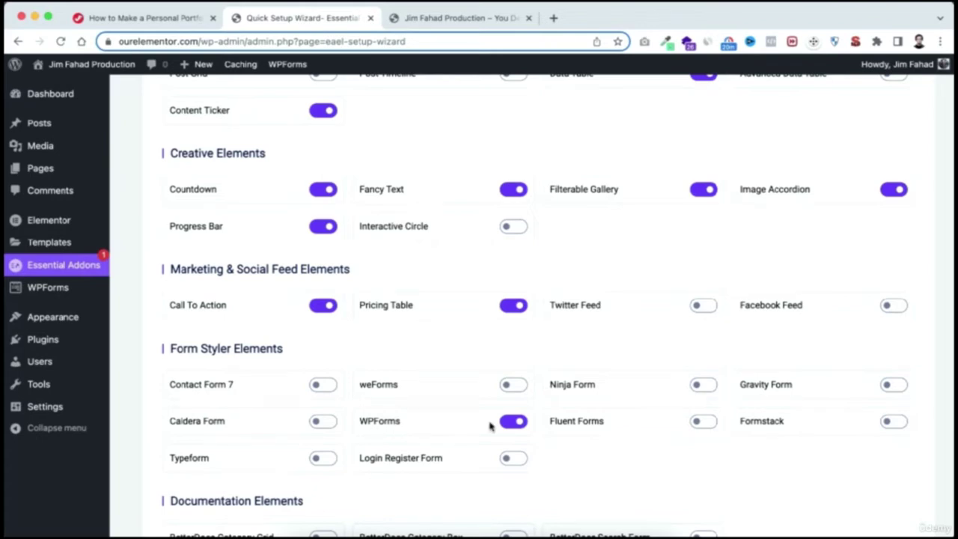
scroll(627, 474, down, 5)
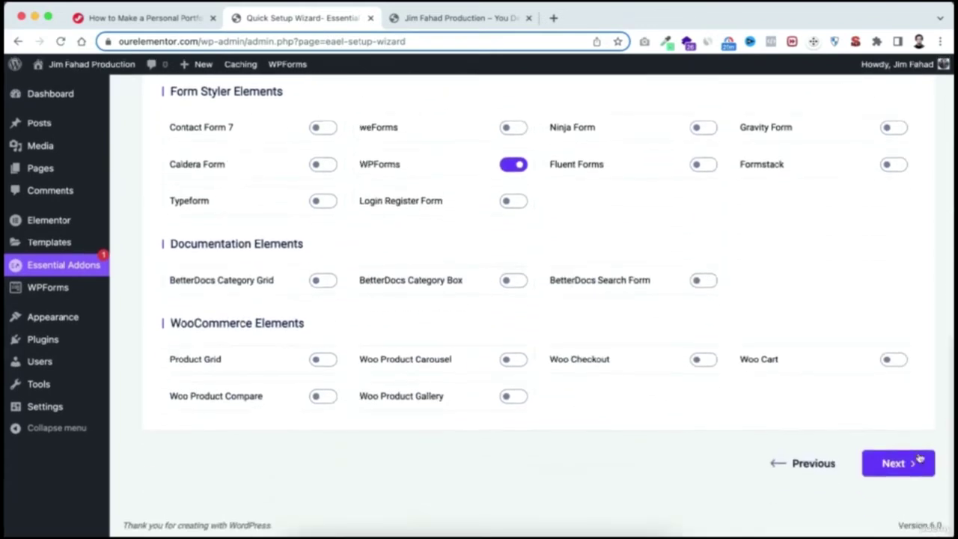
click(915, 463)
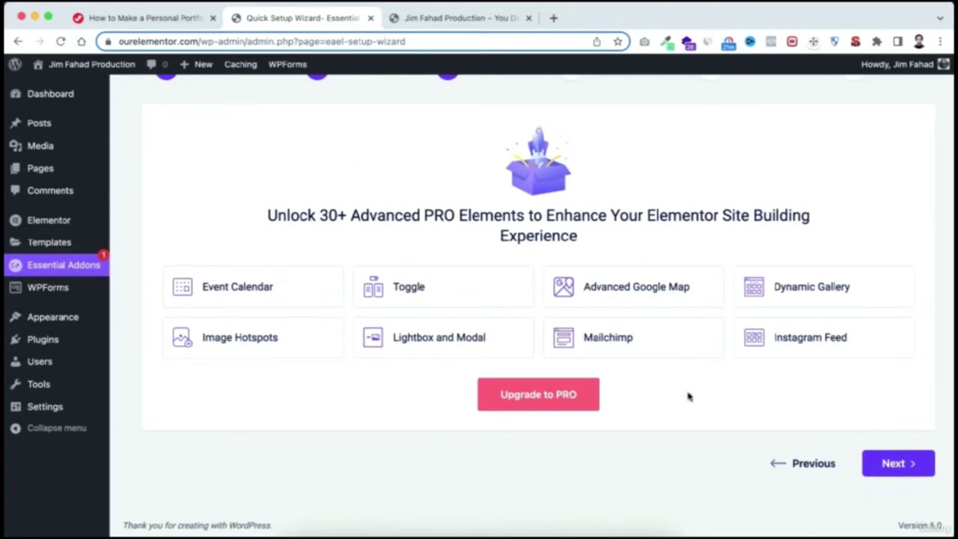
Step: Advance the wizard past the PRO, Templately and Integrations steps
click(903, 462)
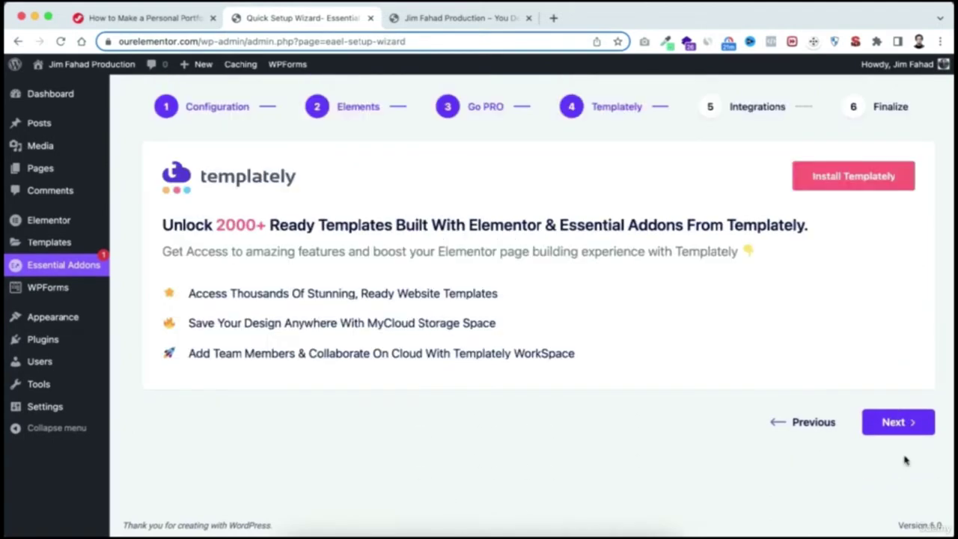
click(890, 427)
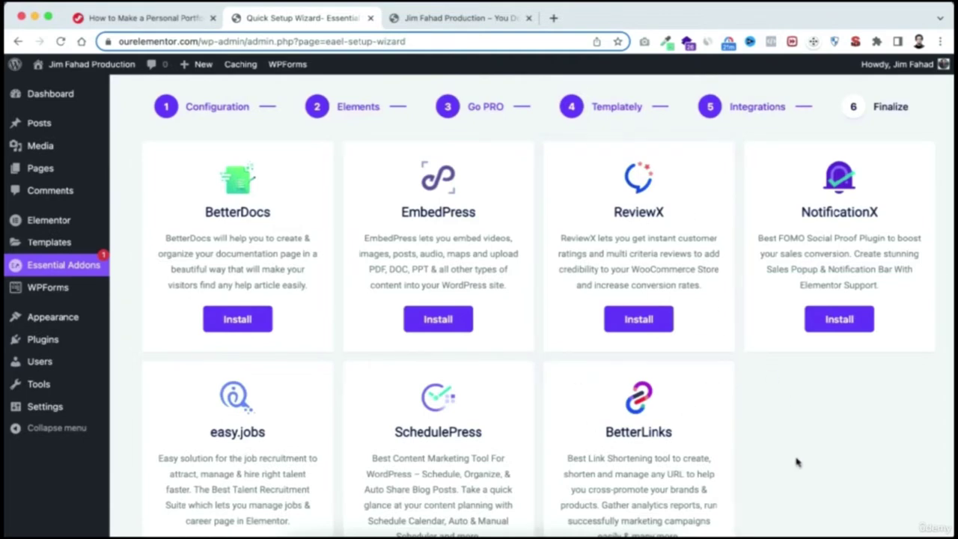
scroll(798, 462, down, 5)
click(923, 464)
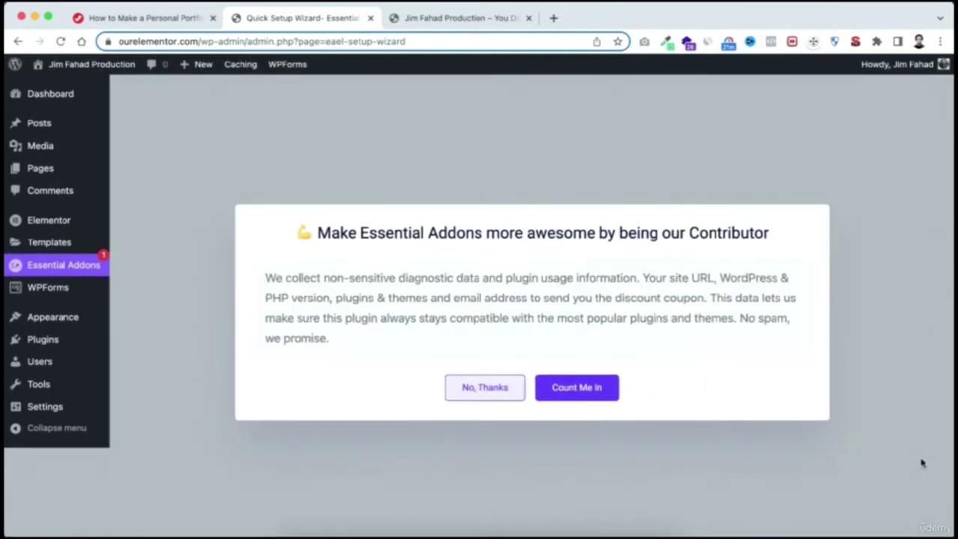
Step: Decline diagnostic data sharing and close the Congratulations popup to reach the settings page
click(503, 389)
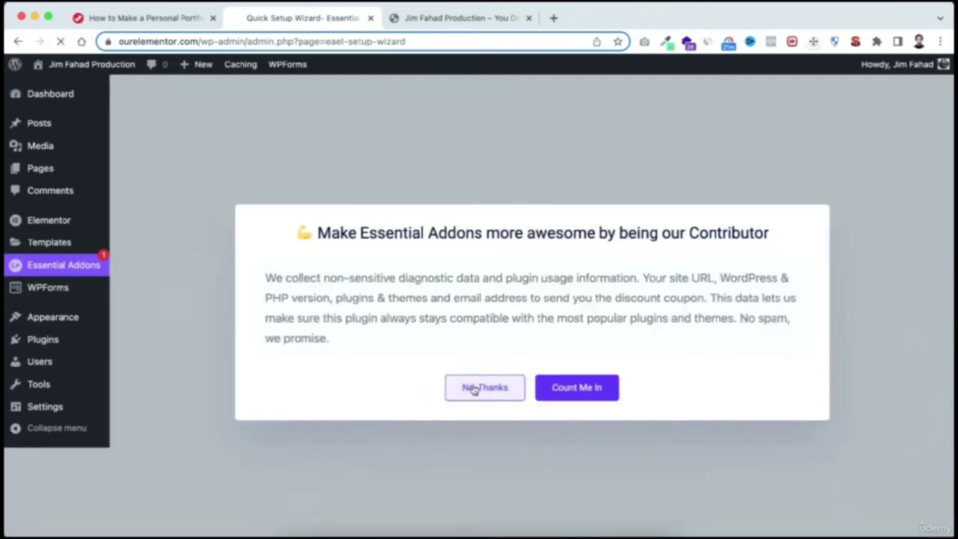
click(468, 391)
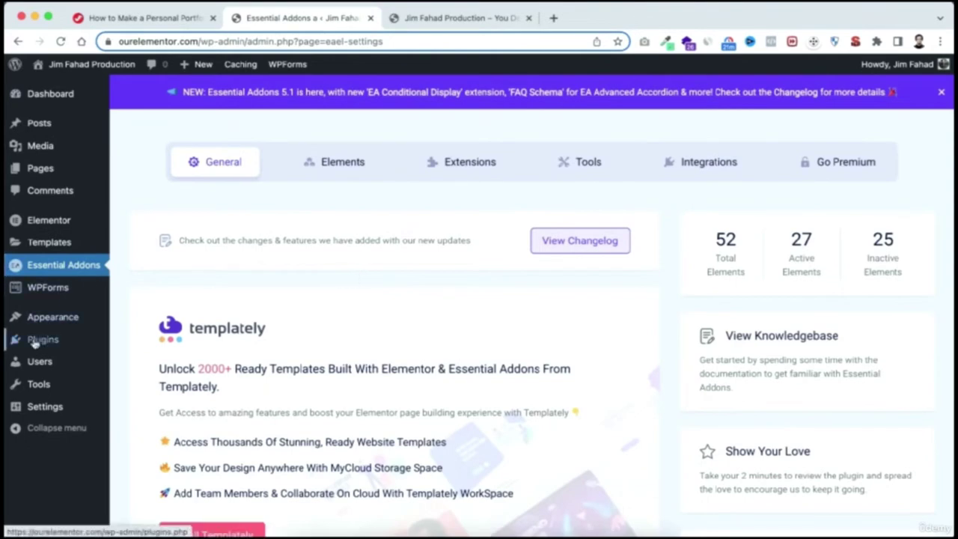
mouse_move(33, 344)
Step: Check Installed Plugins for active Elementor, Essential Addons and WPForms Lite, glancing at the live site
click(146, 344)
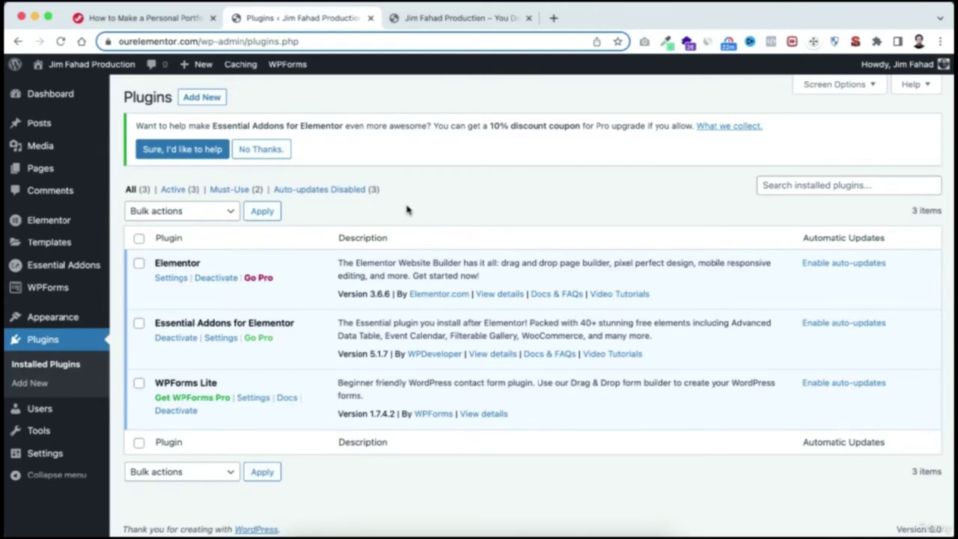
click(452, 17)
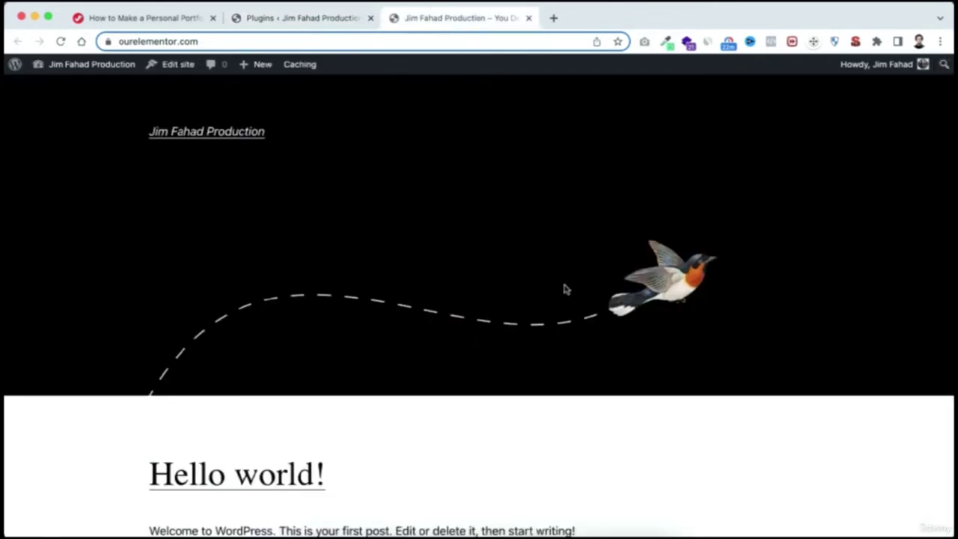
scroll(516, 370, down, 5)
scroll(516, 372, up, 5)
click(310, 19)
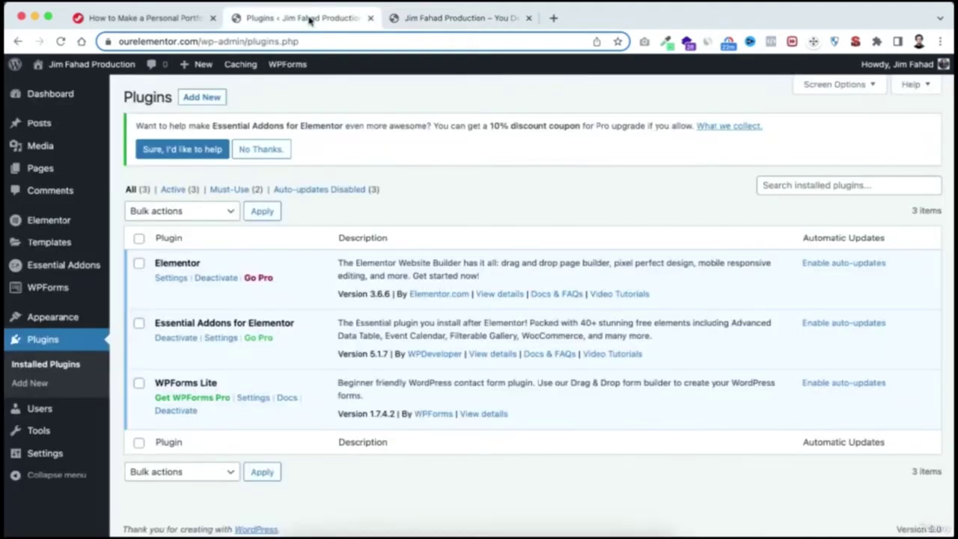
mouse_move(52, 321)
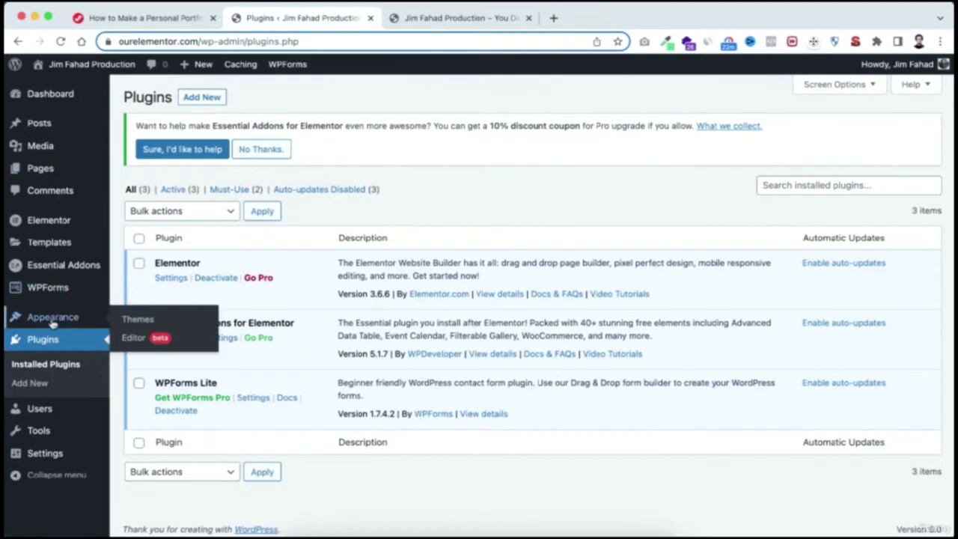
Step: Browse the installed themes: Twenty Twenty-Two active, plus Sinatra, Twenty Twenty and Twenty Twenty-One
click(147, 321)
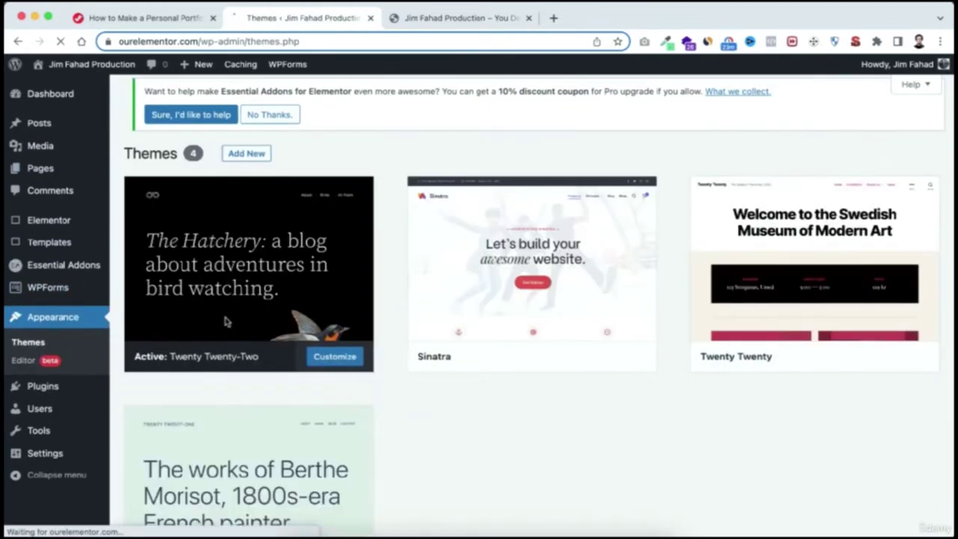
scroll(432, 455, down, 3)
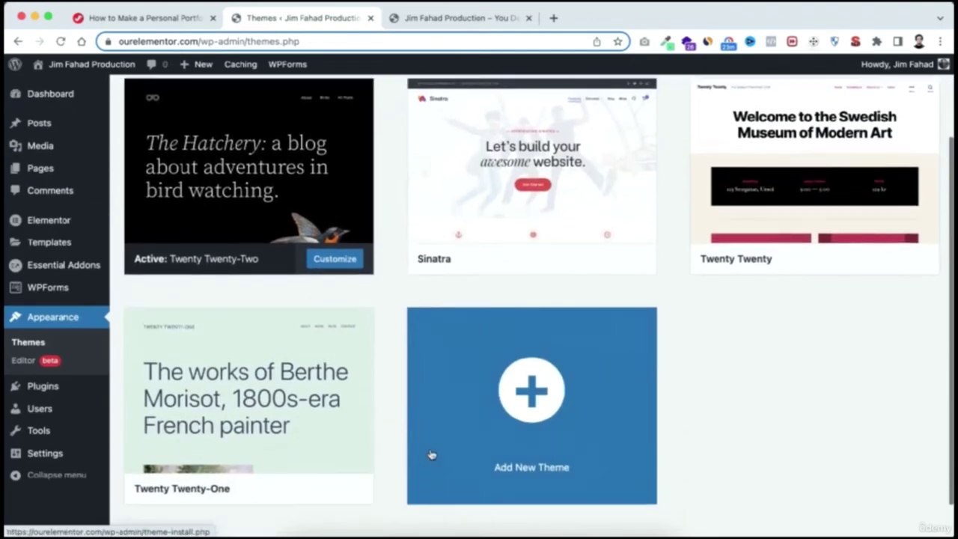
scroll(432, 456, up, 2)
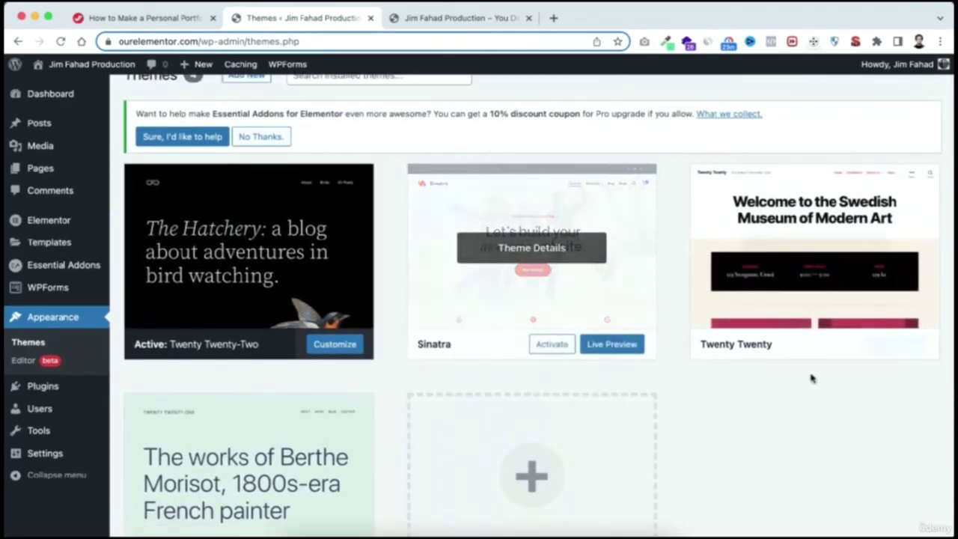
scroll(788, 432, down, 2)
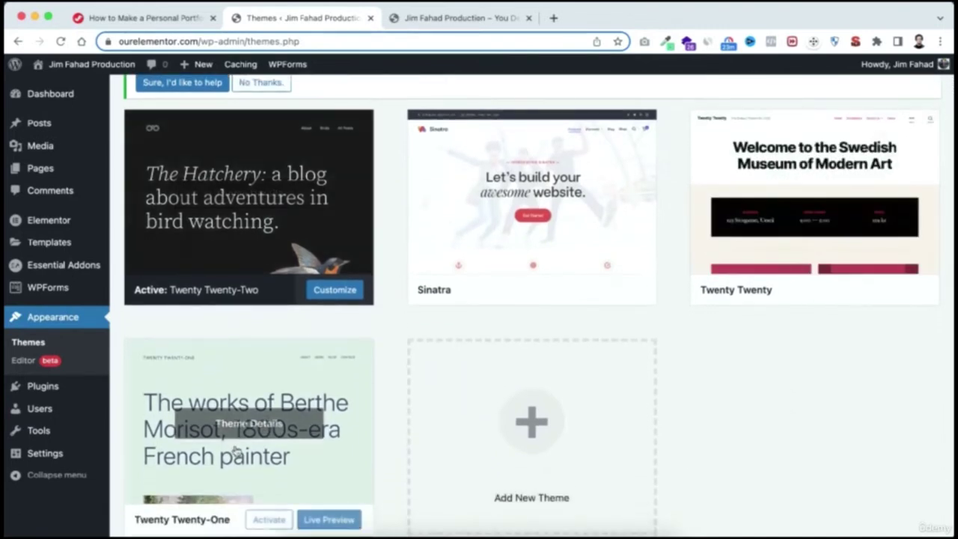
mouse_move(456, 215)
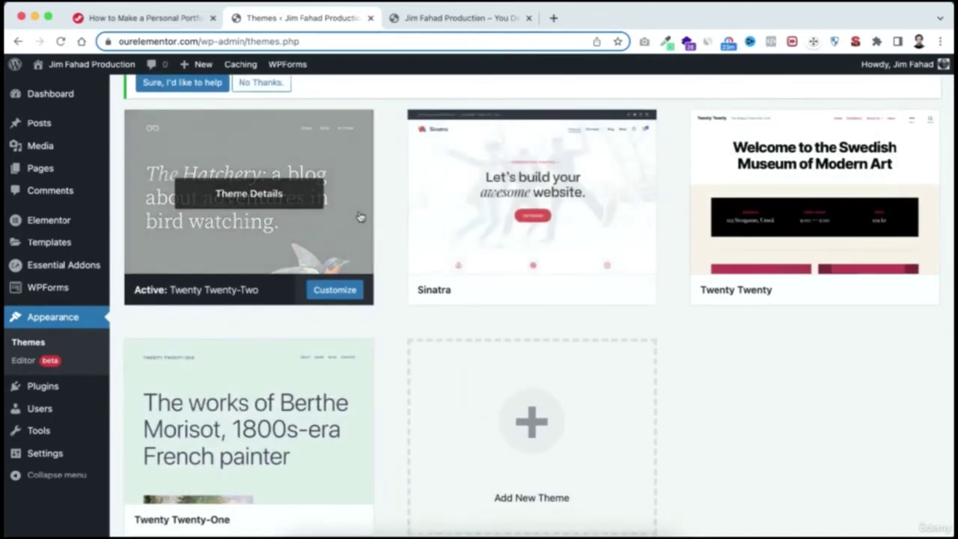
mouse_move(246, 459)
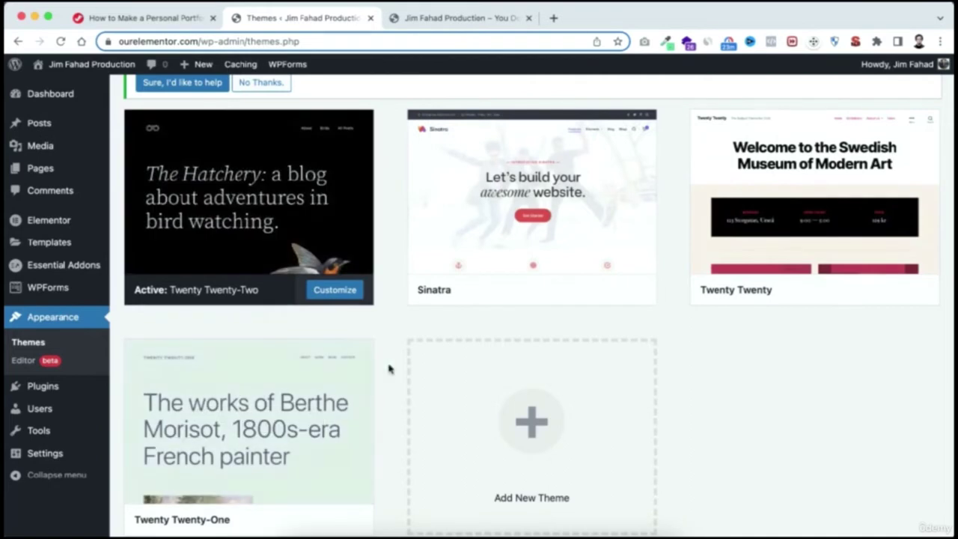
scroll(389, 367, up, 2)
scroll(388, 367, down, 4)
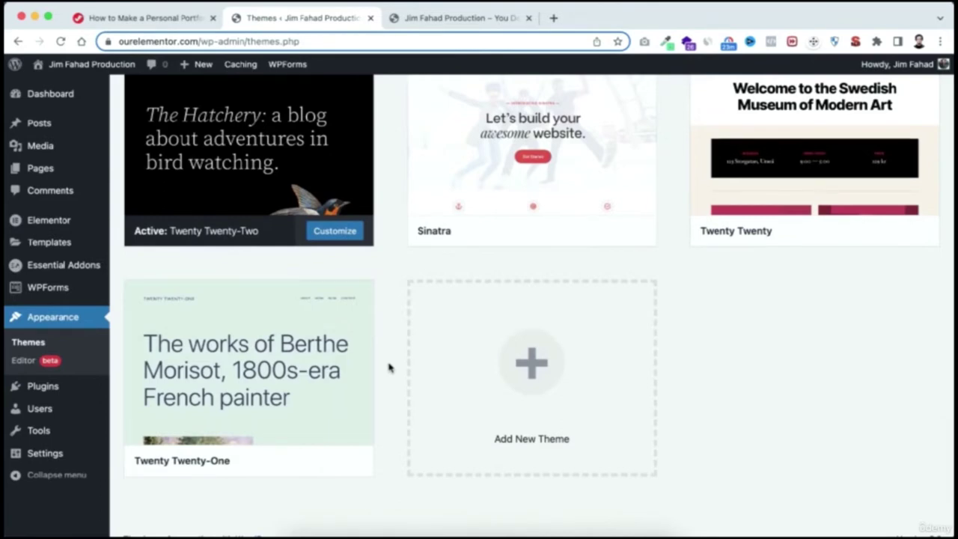
scroll(494, 410, up, 2)
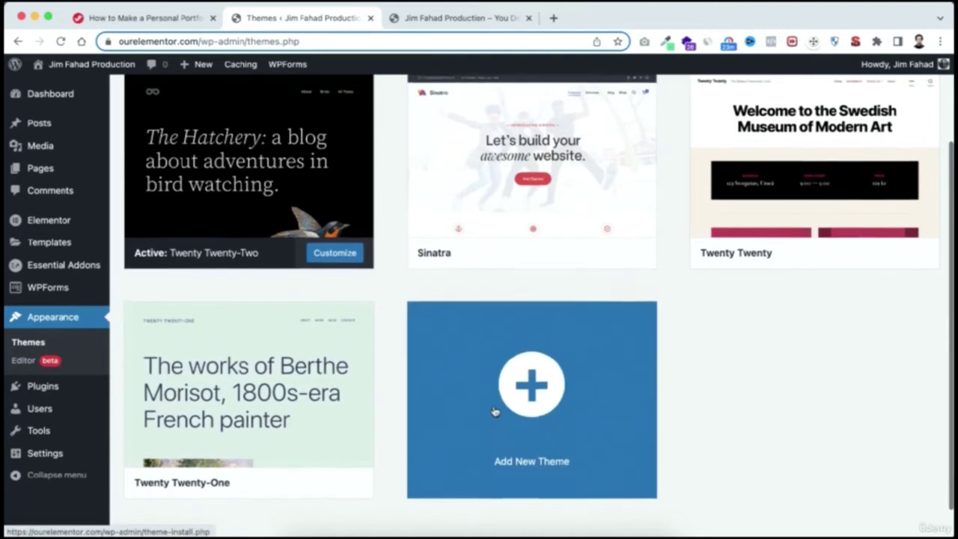
Step: Search the theme directory for Astra, then install and activate it
click(488, 419)
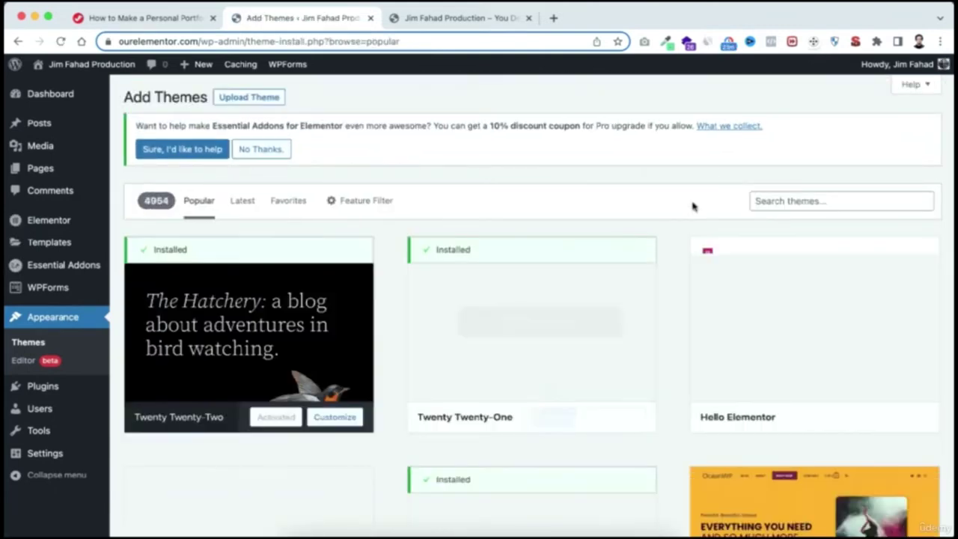
click(780, 199)
text(Astra)
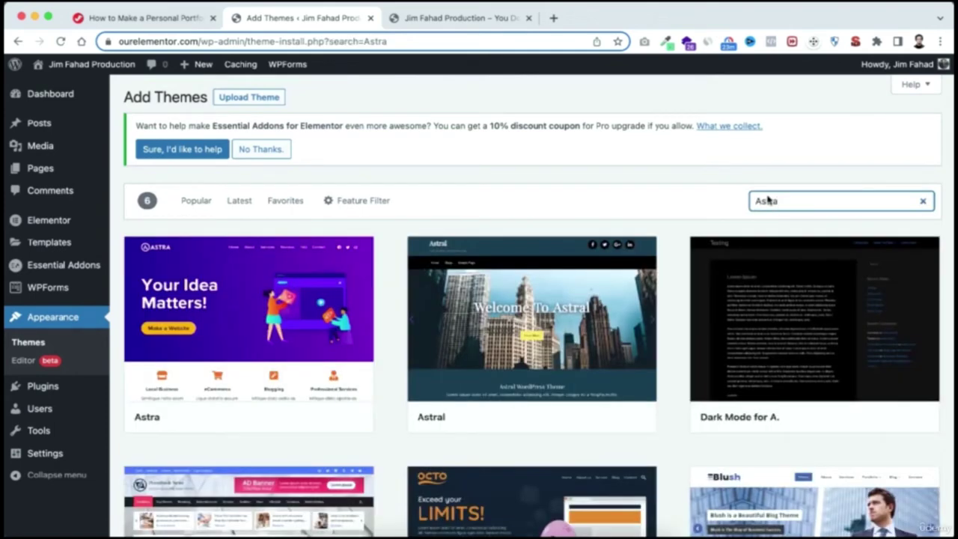
scroll(285, 342, down, 1)
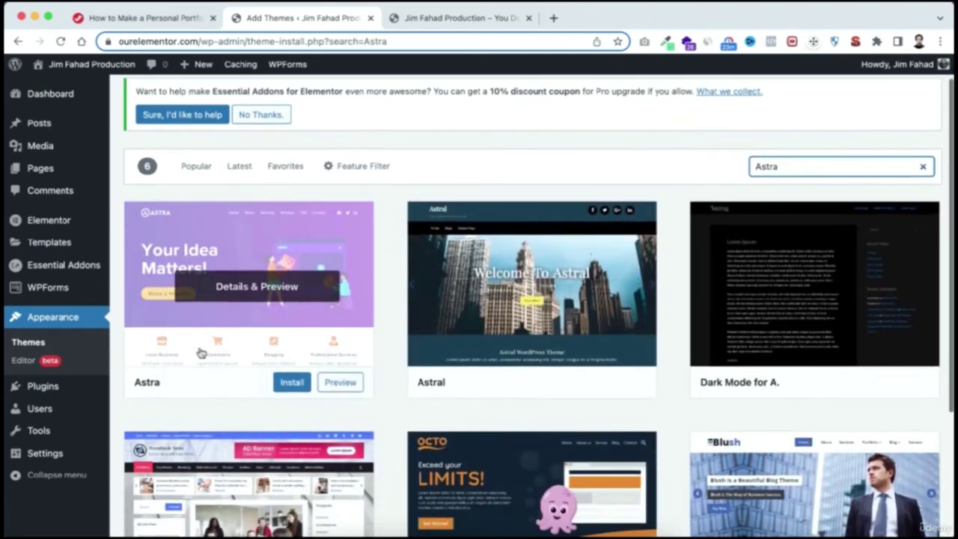
click(293, 383)
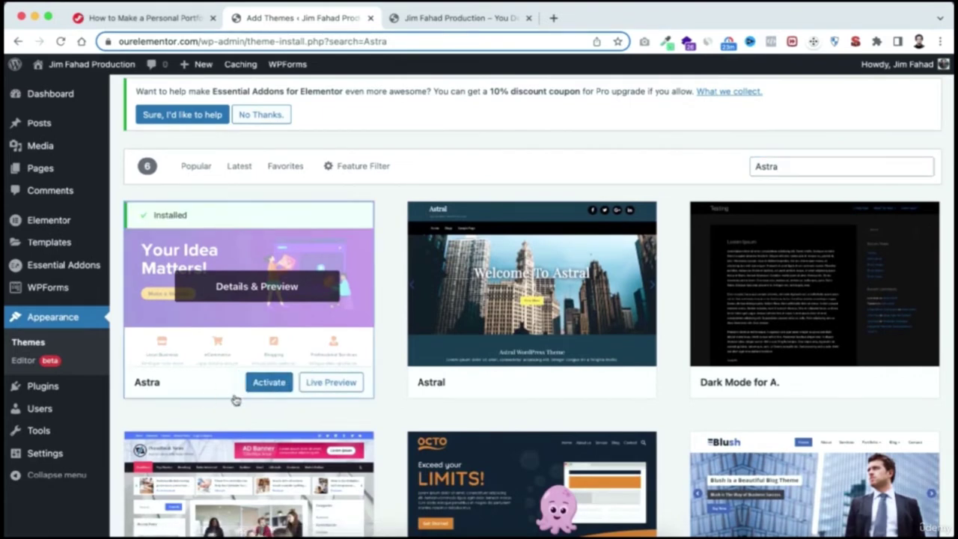
click(268, 383)
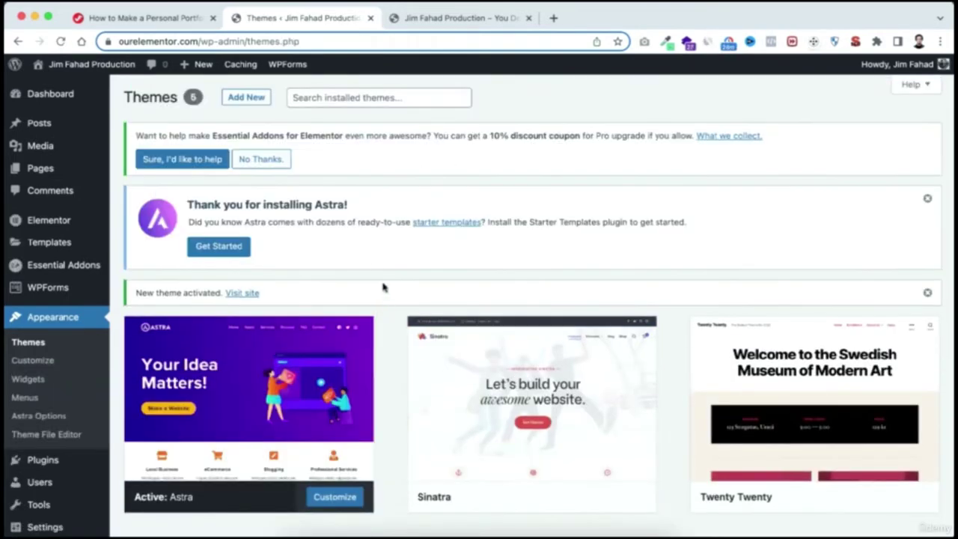
Step: Reload the live front page to confirm Astra's layout, then return to Themes
click(454, 23)
click(61, 42)
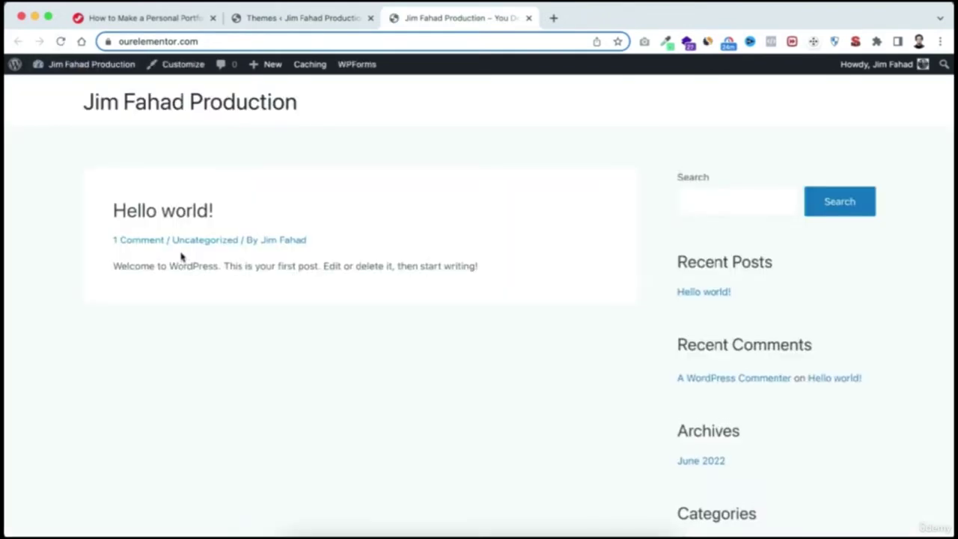
scroll(496, 382, down, 3)
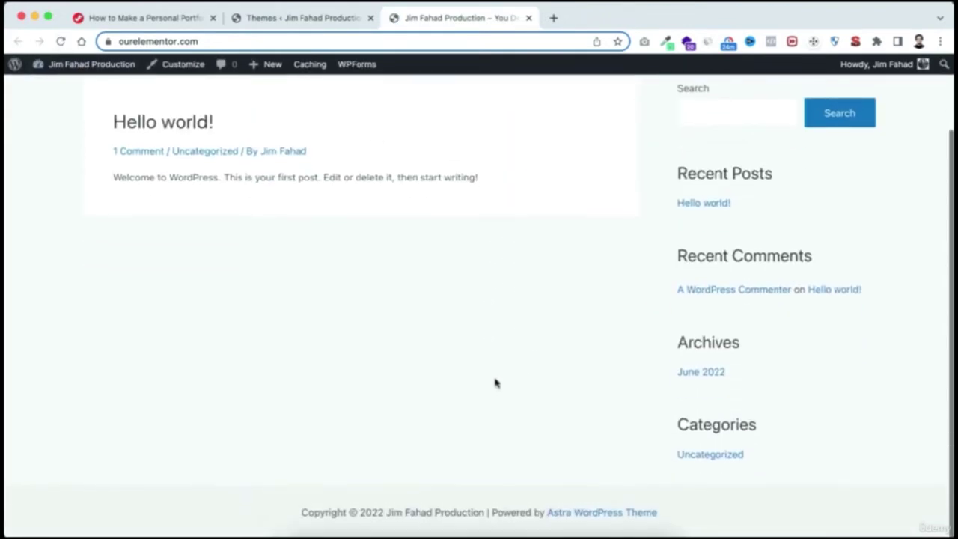
scroll(495, 382, up, 3)
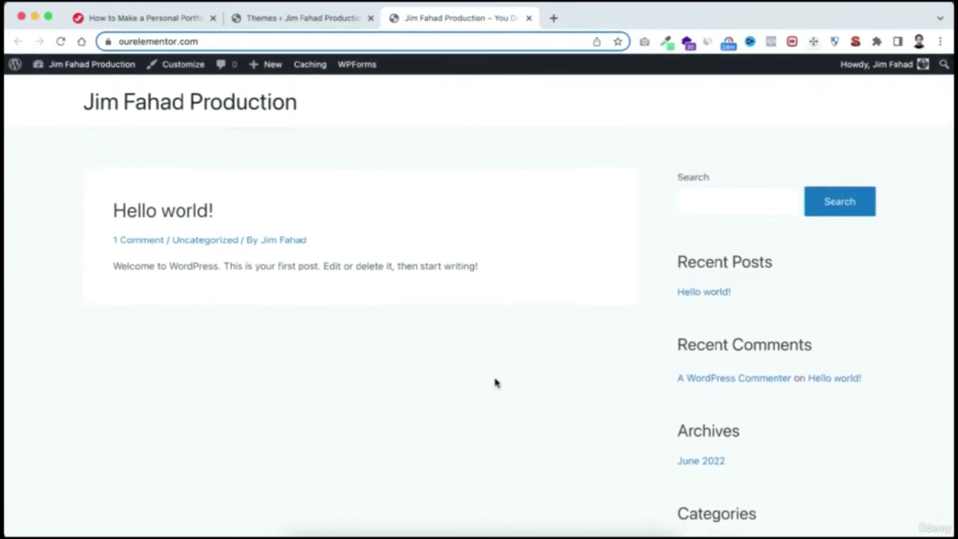
scroll(495, 382, down, 3)
scroll(495, 382, up, 3)
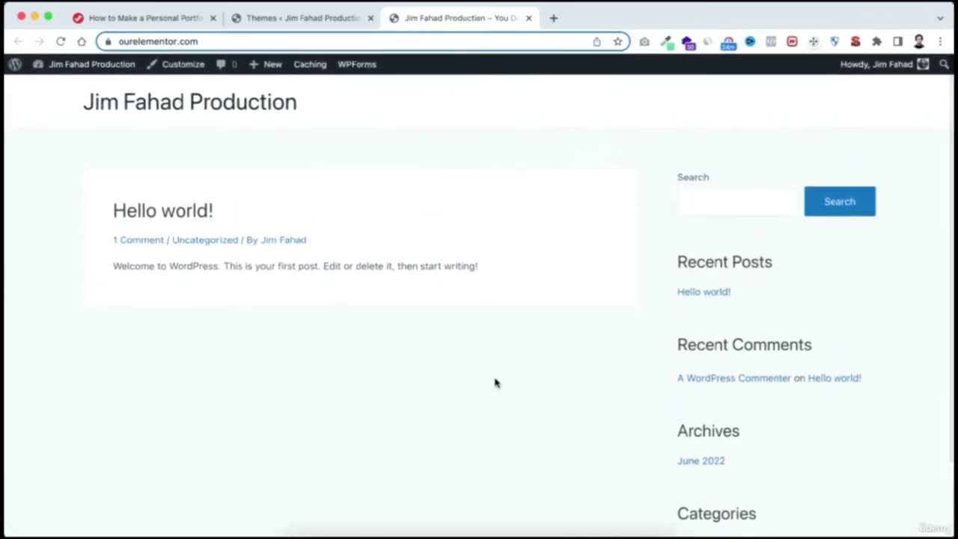
scroll(495, 382, down, 3)
scroll(495, 382, up, 3)
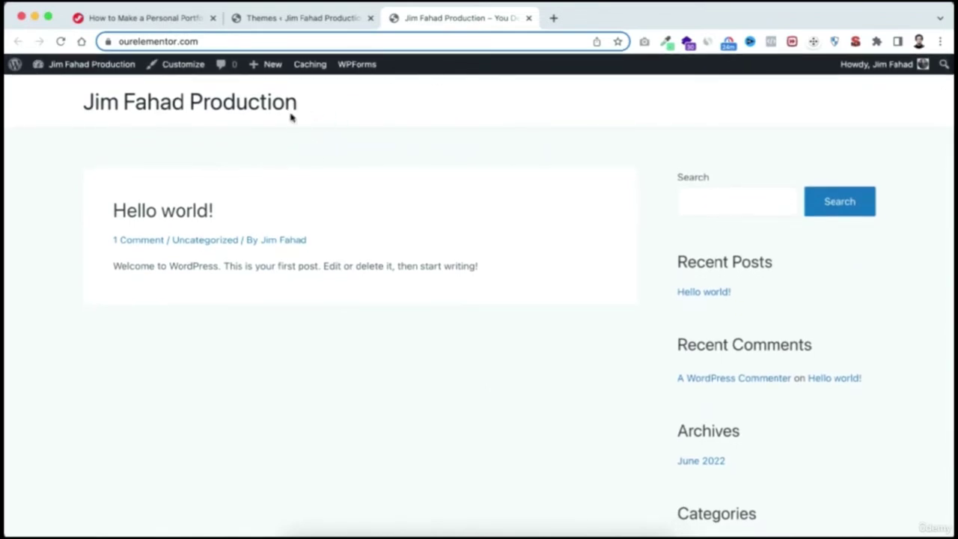
click(324, 23)
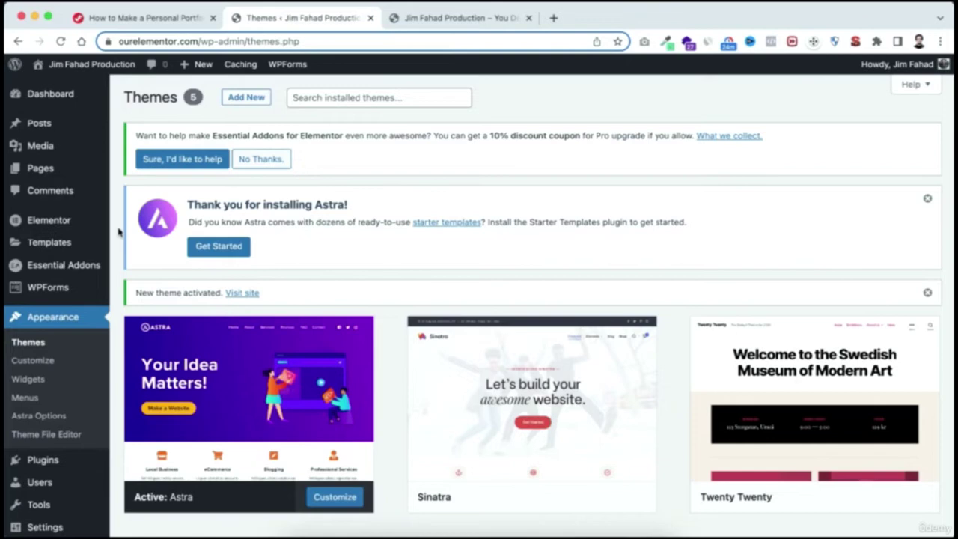
Step: Start a new page and switch the editor into fullscreen mode
mouse_move(45, 171)
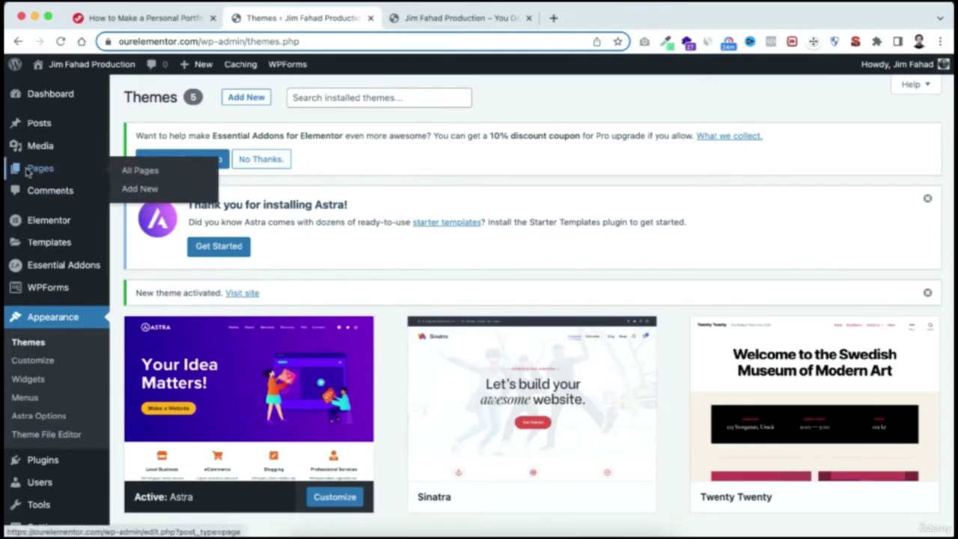
click(145, 192)
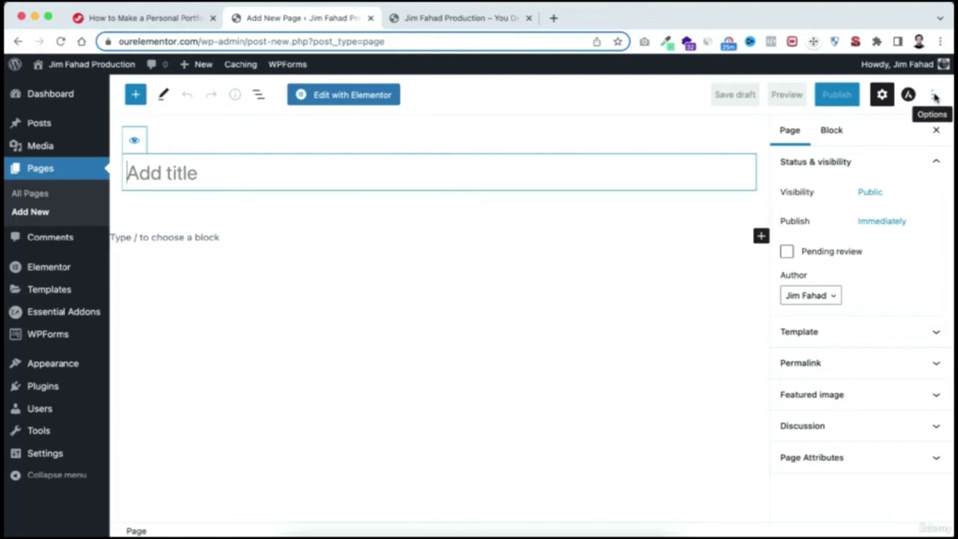
click(934, 96)
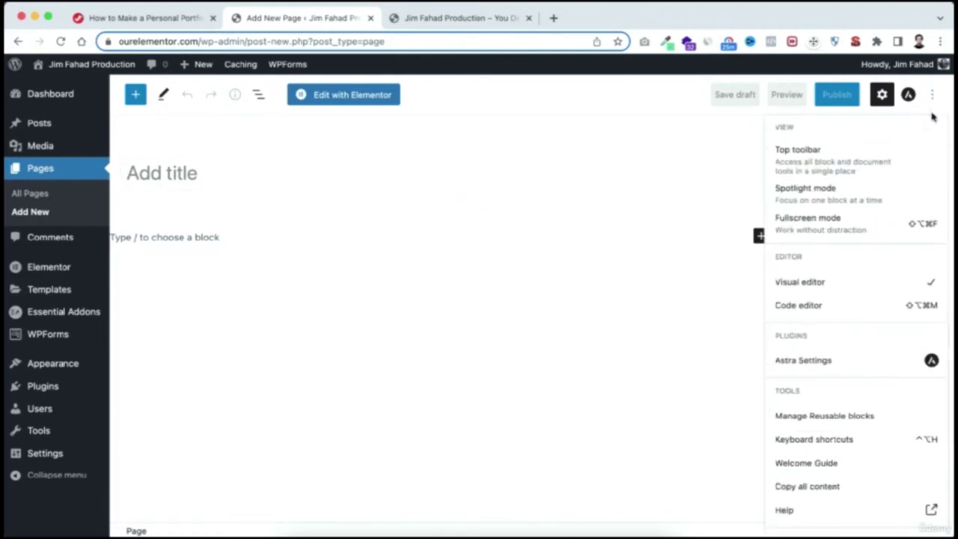
click(885, 227)
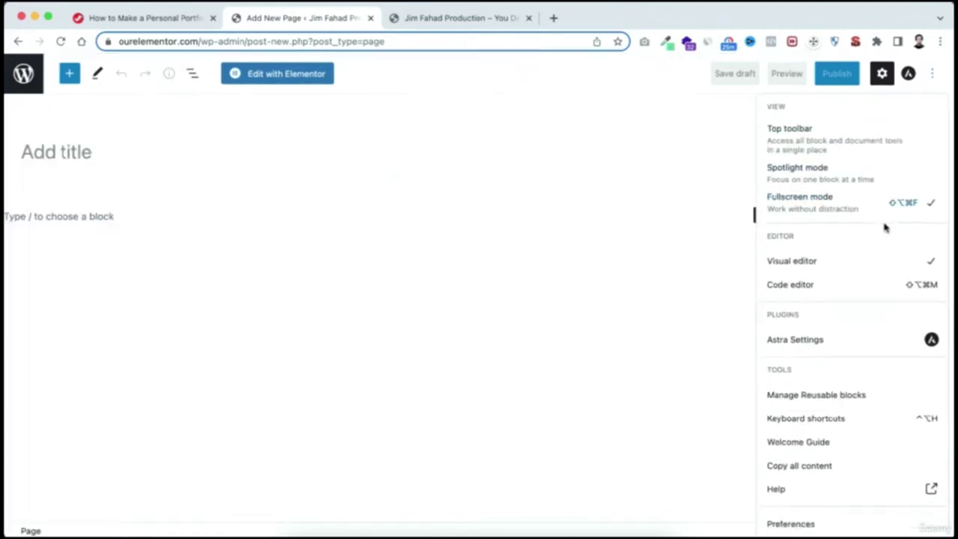
click(617, 194)
click(492, 152)
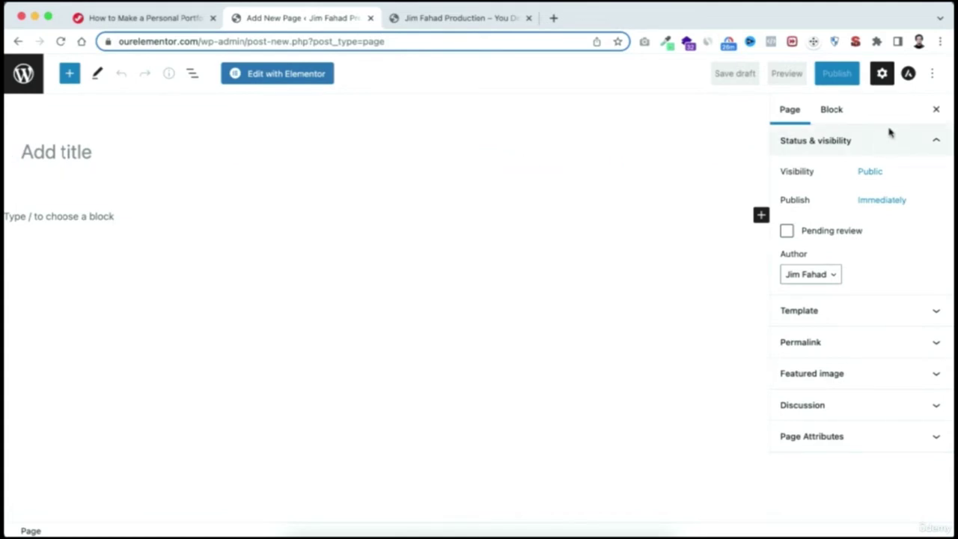
Step: Turn fullscreen mode off so the admin sidebar returns, with the title field focused
click(935, 73)
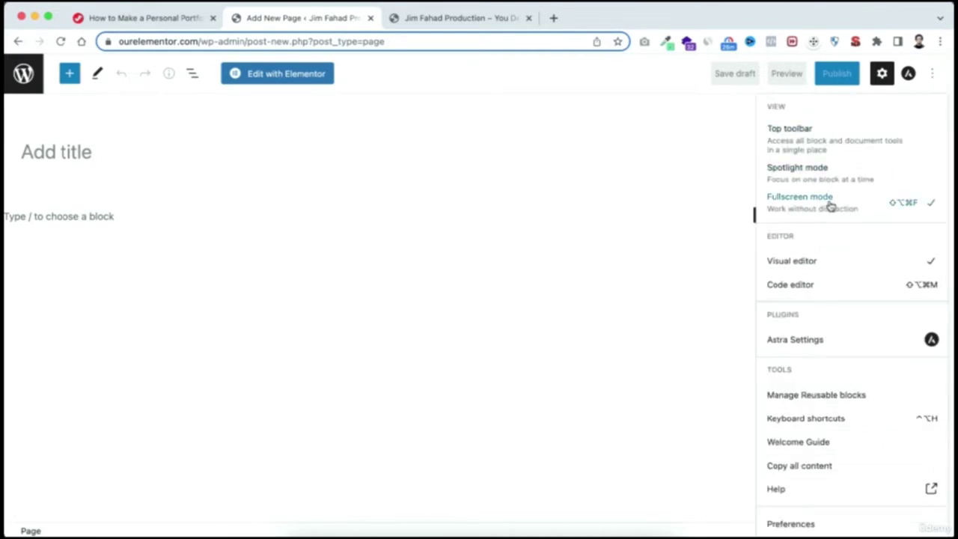
click(836, 205)
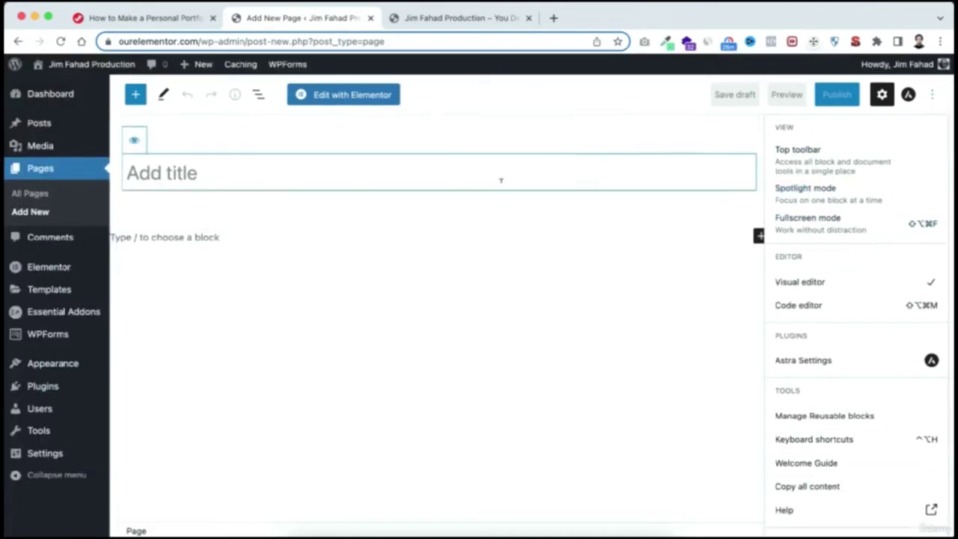
click(500, 178)
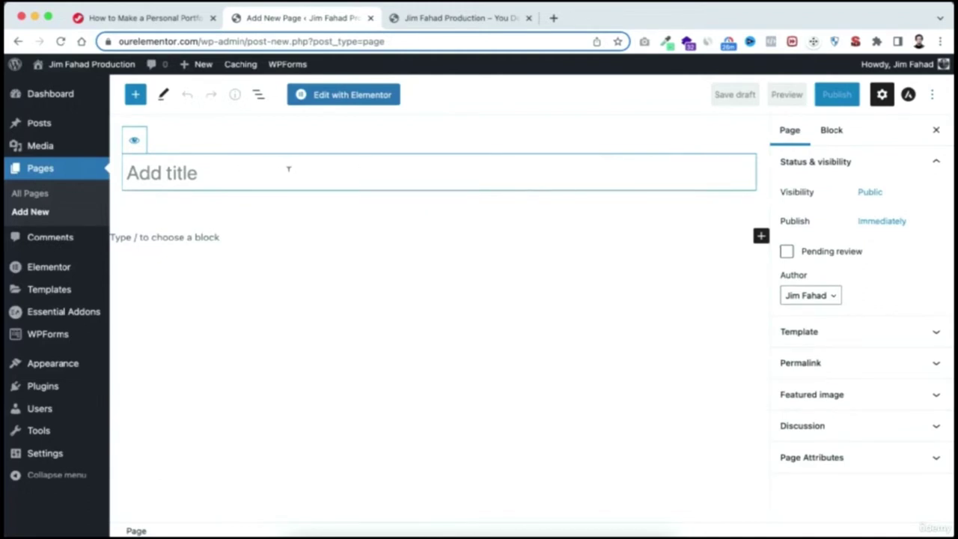
Step: Title the page 'Home' and publish it
text(Home)
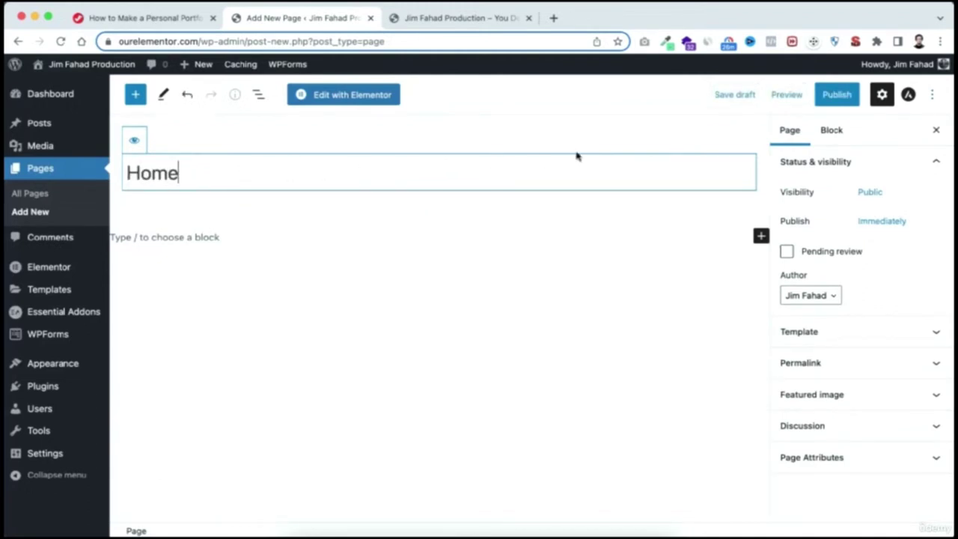
click(839, 97)
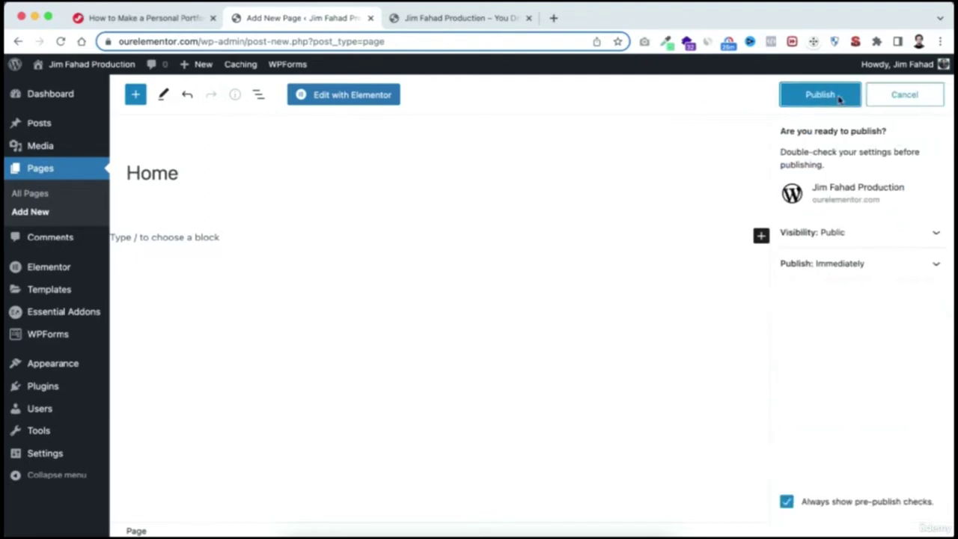
click(822, 96)
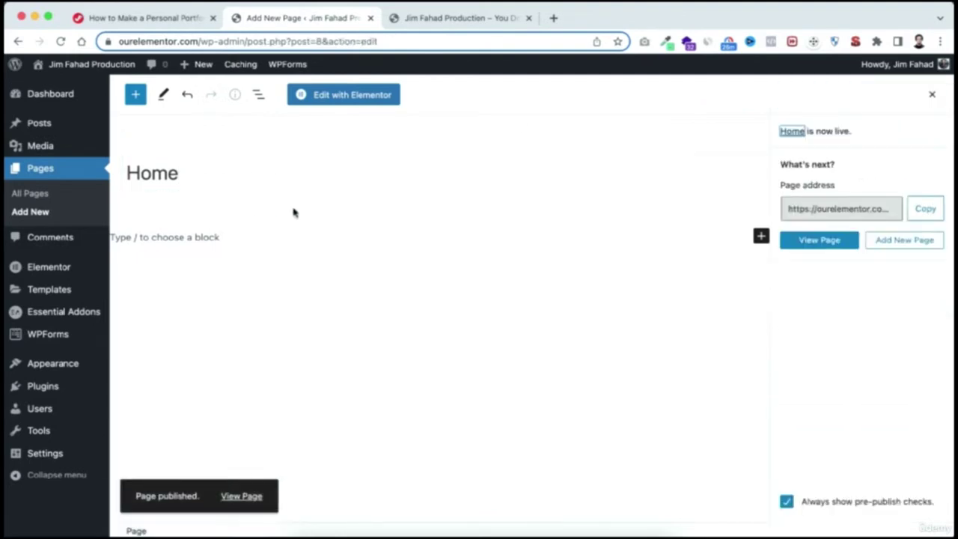
click(235, 182)
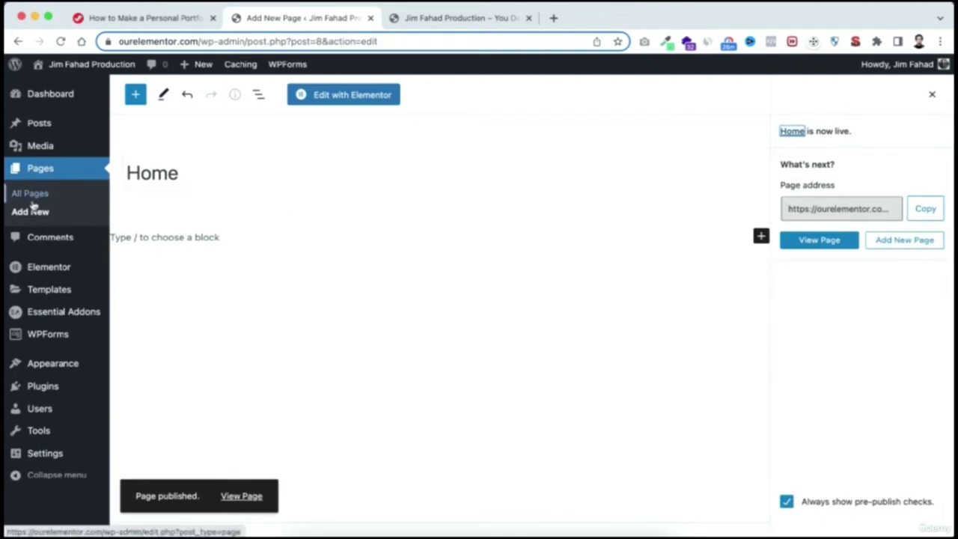
Step: Create and publish a new page titled 'Portfolio'
click(30, 213)
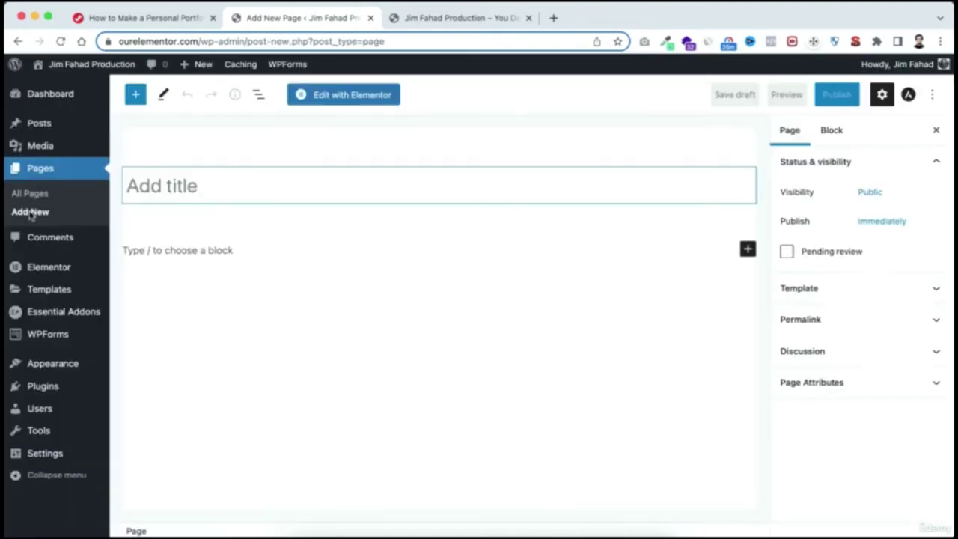
text(Portfolio)
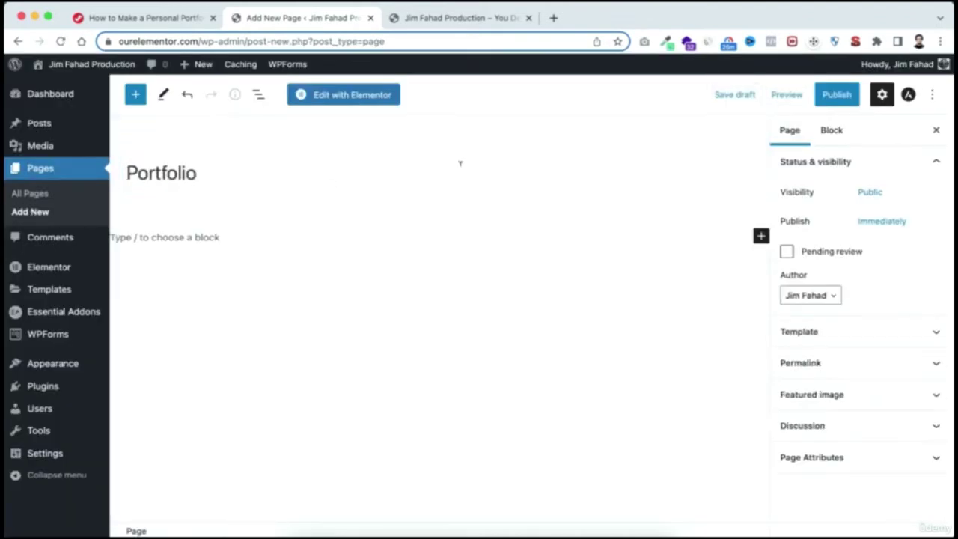
click(833, 95)
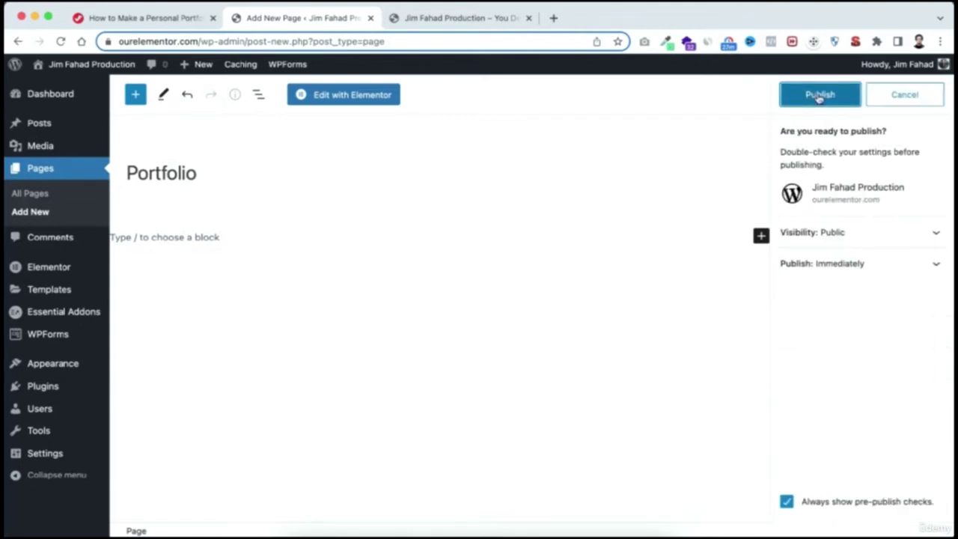
click(819, 96)
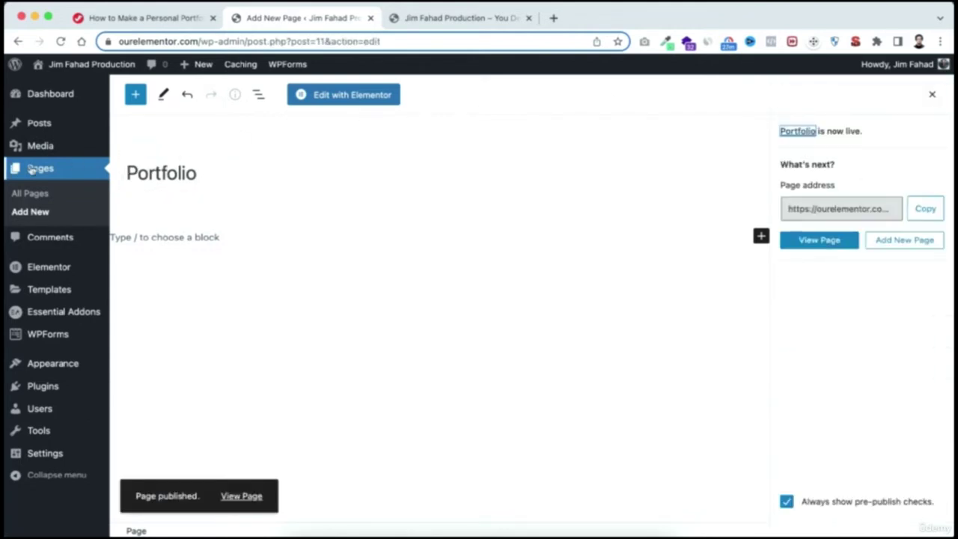
Step: Create and publish a 'Contact' page, then view the All Pages list
click(27, 215)
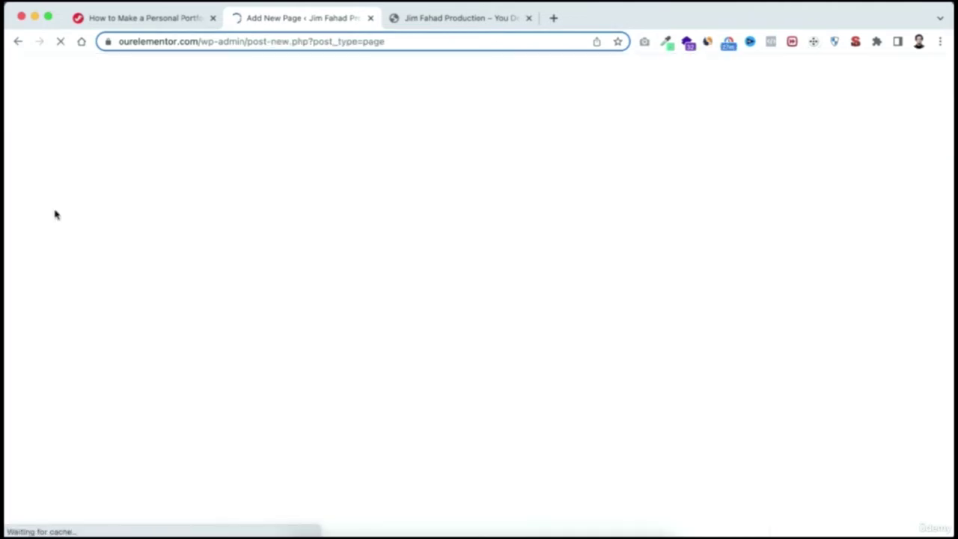
text(C)
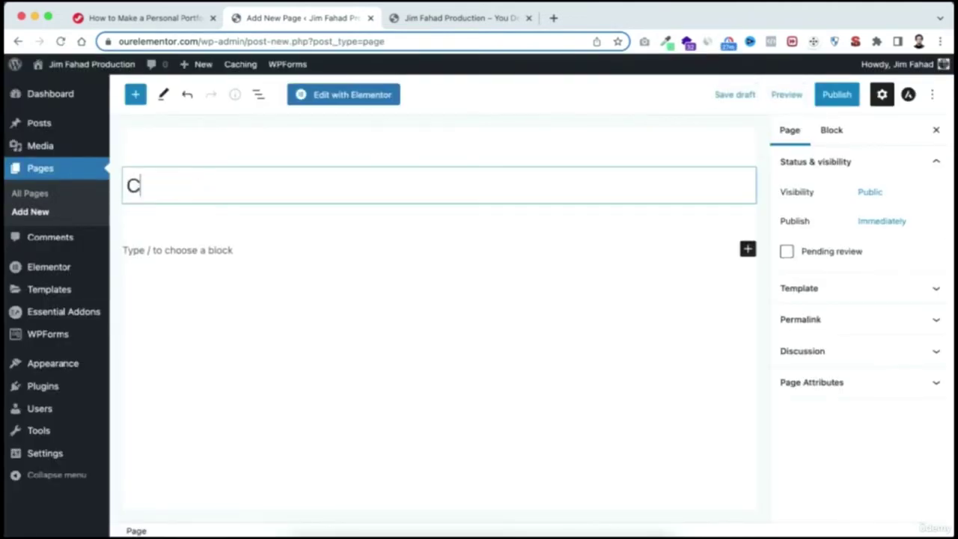
text(ontact)
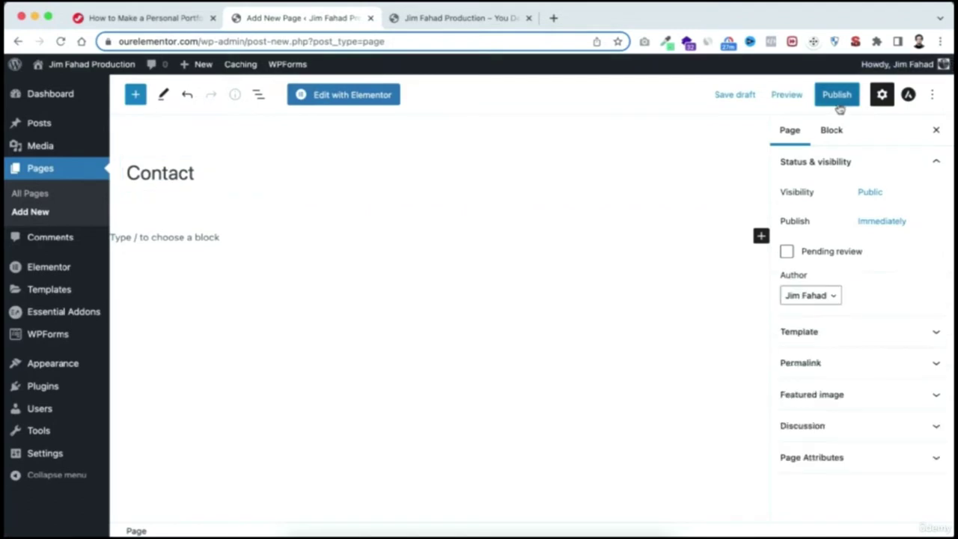
click(838, 97)
click(824, 96)
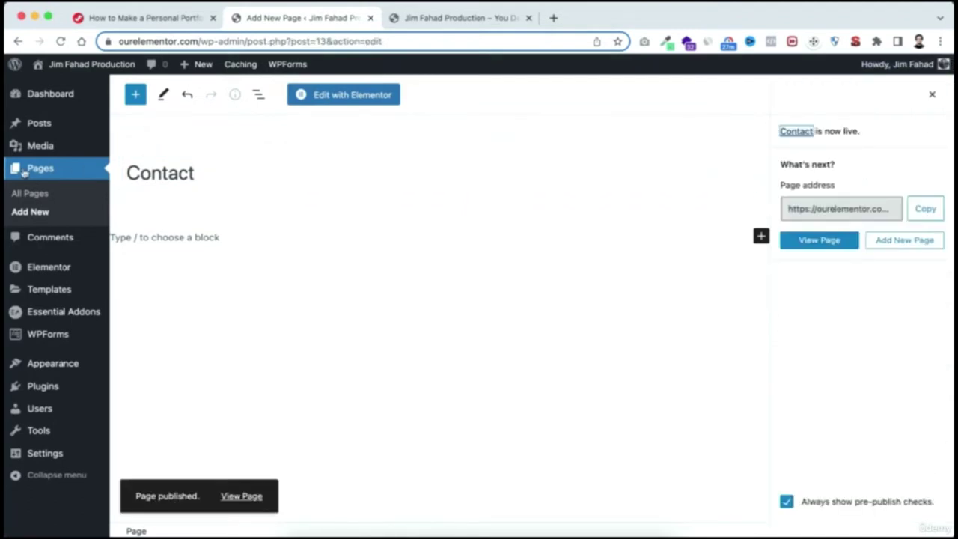
click(28, 195)
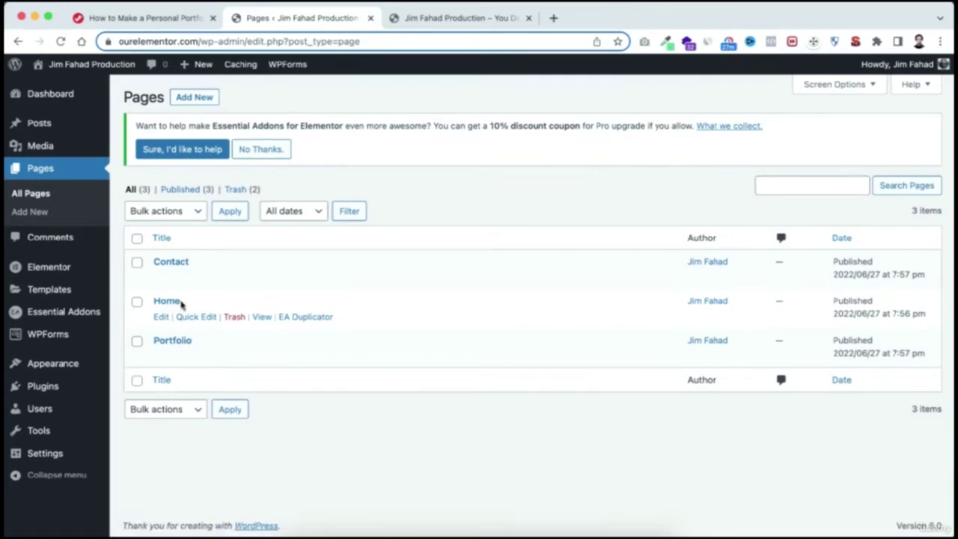
Step: Save Reading settings with a static homepage set to Home, then view the live site
mouse_move(42, 461)
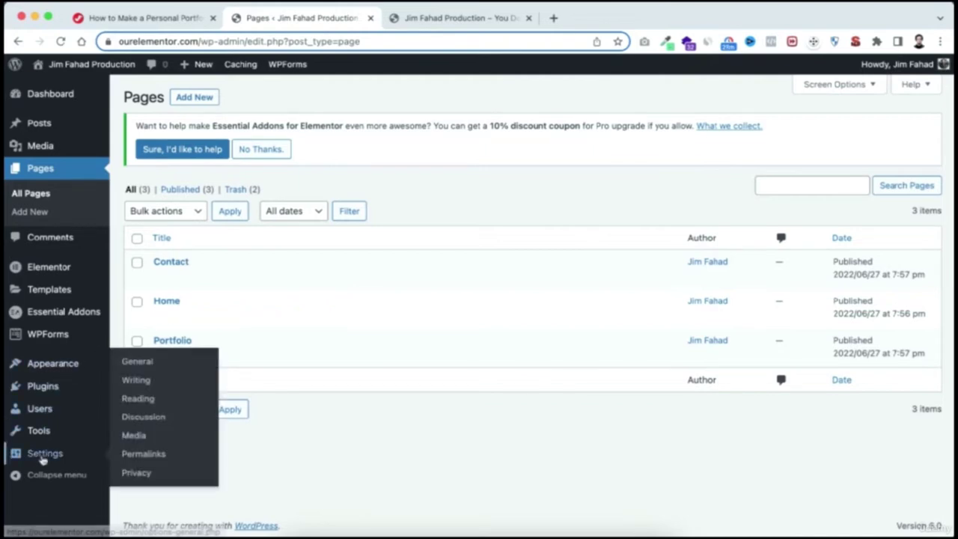
click(139, 401)
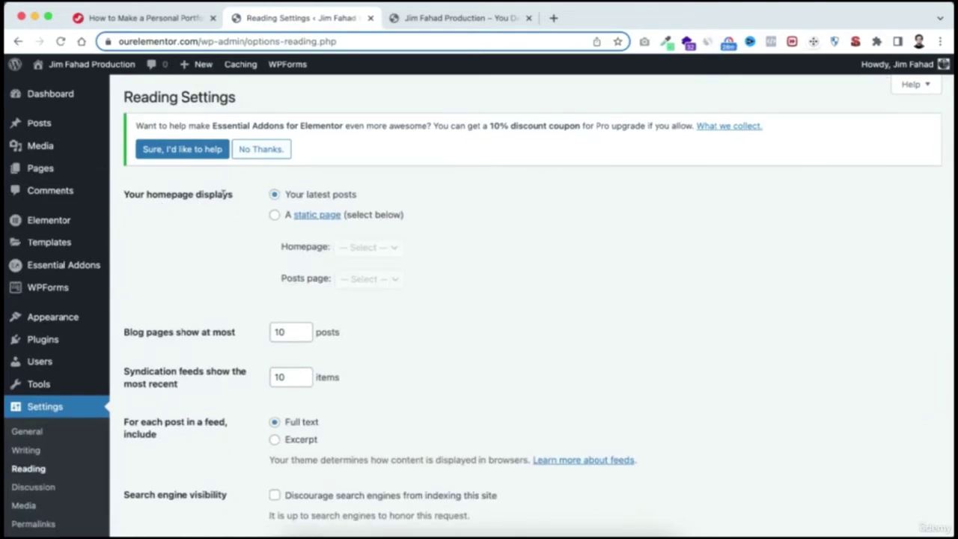
click(275, 216)
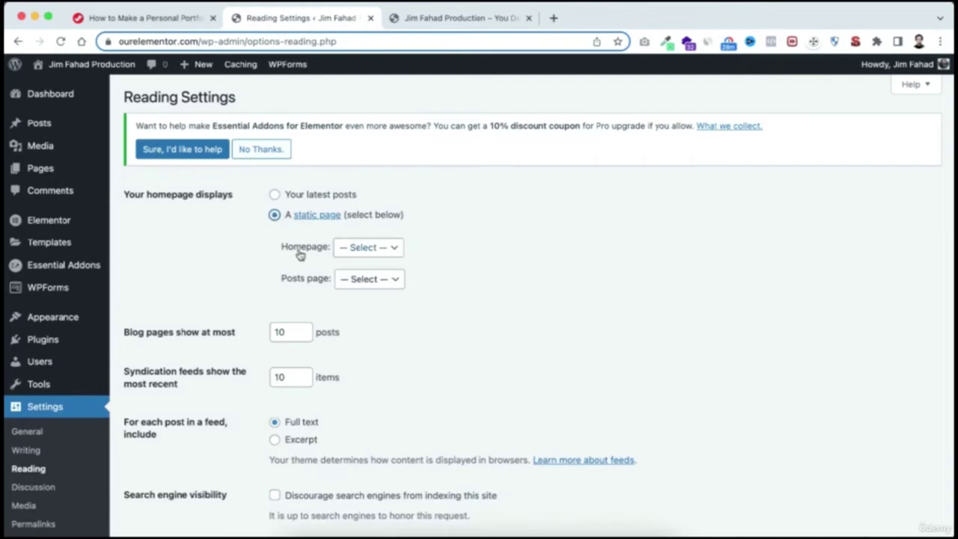
click(354, 249)
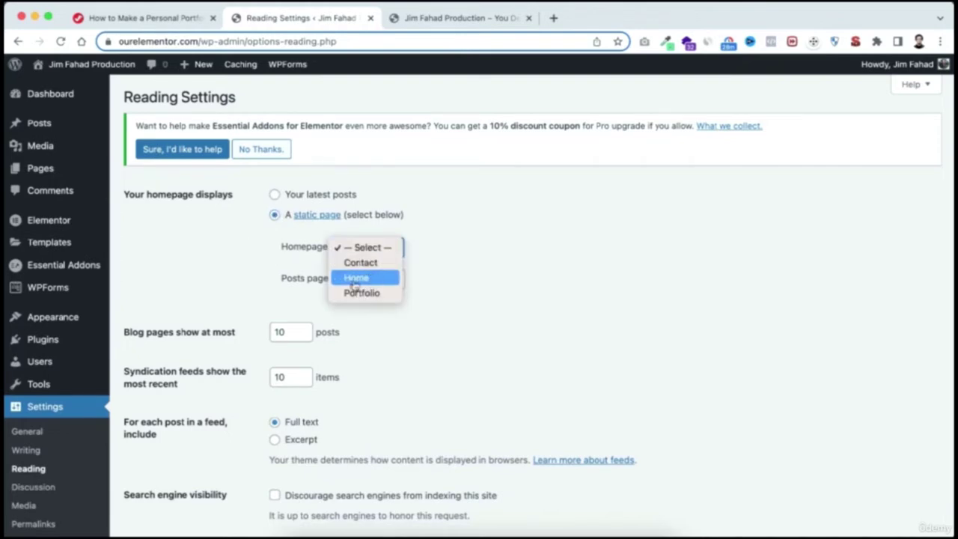
click(367, 281)
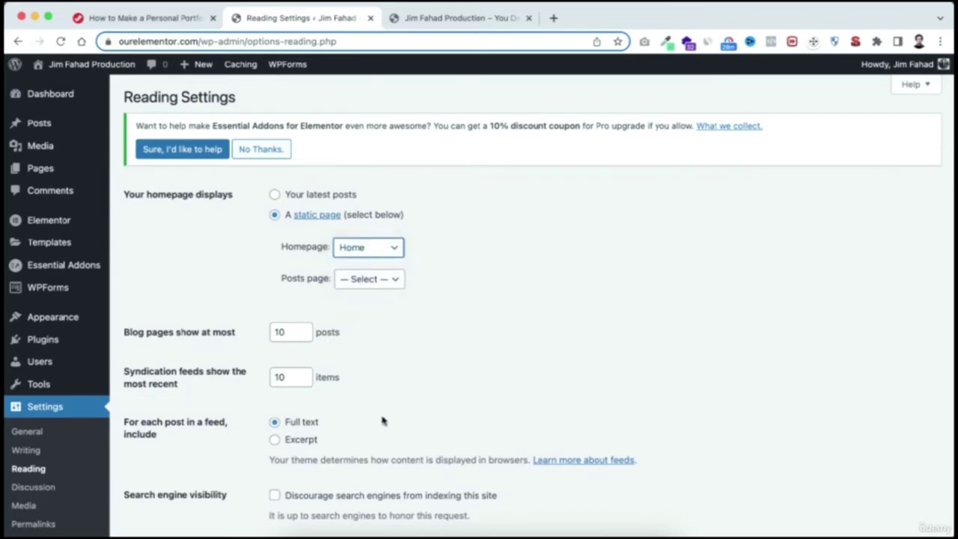
scroll(381, 421, down, 2)
click(165, 469)
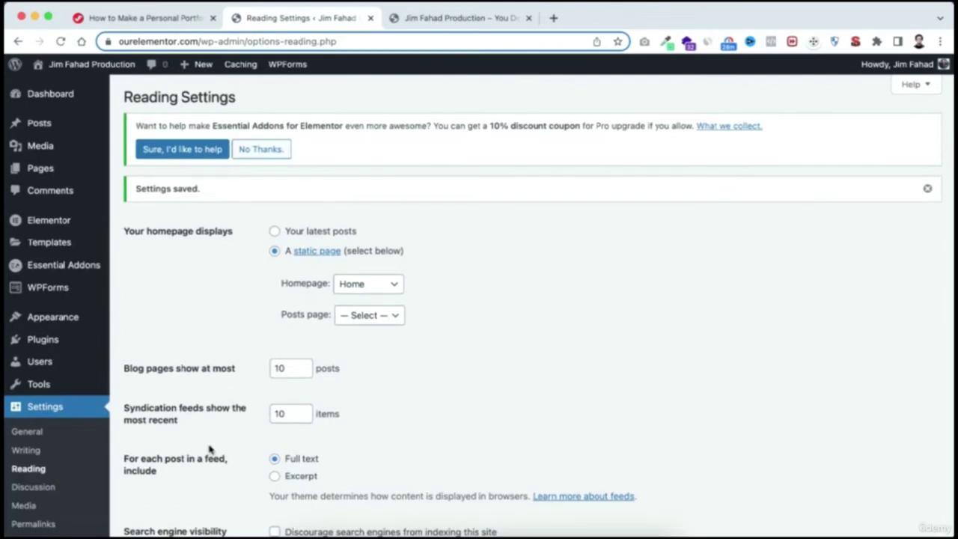
click(456, 18)
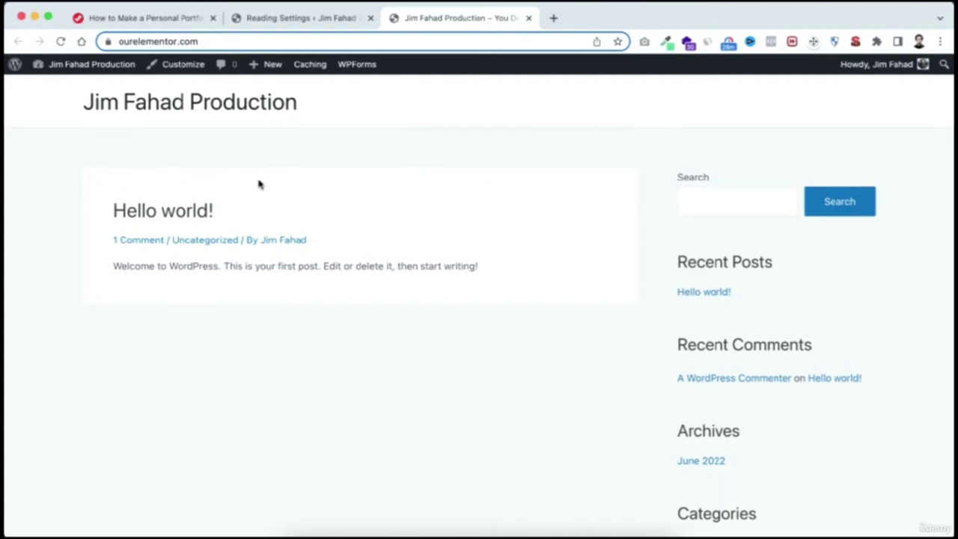
key(ctrl+shift+Tab)
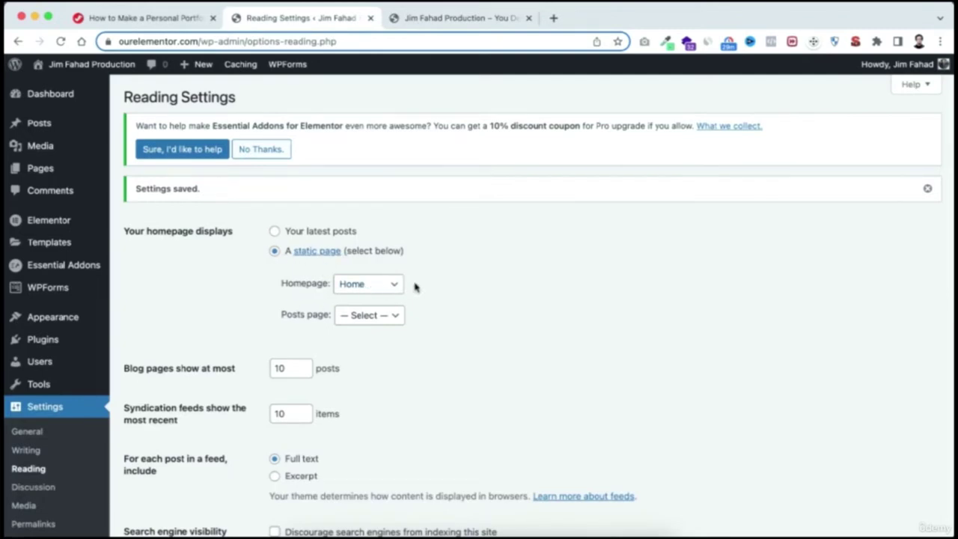
click(455, 18)
click(66, 43)
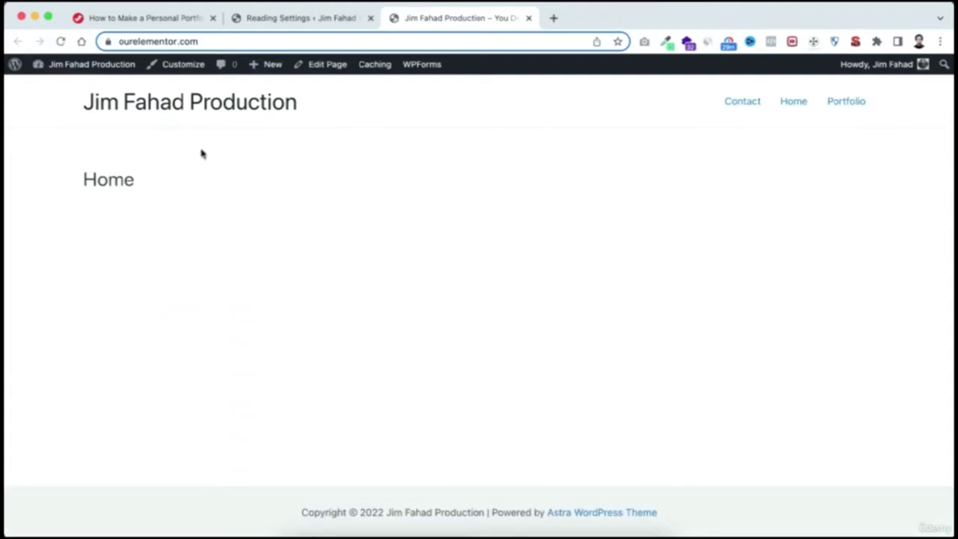
drag(84, 179, 148, 182)
click(154, 187)
click(313, 19)
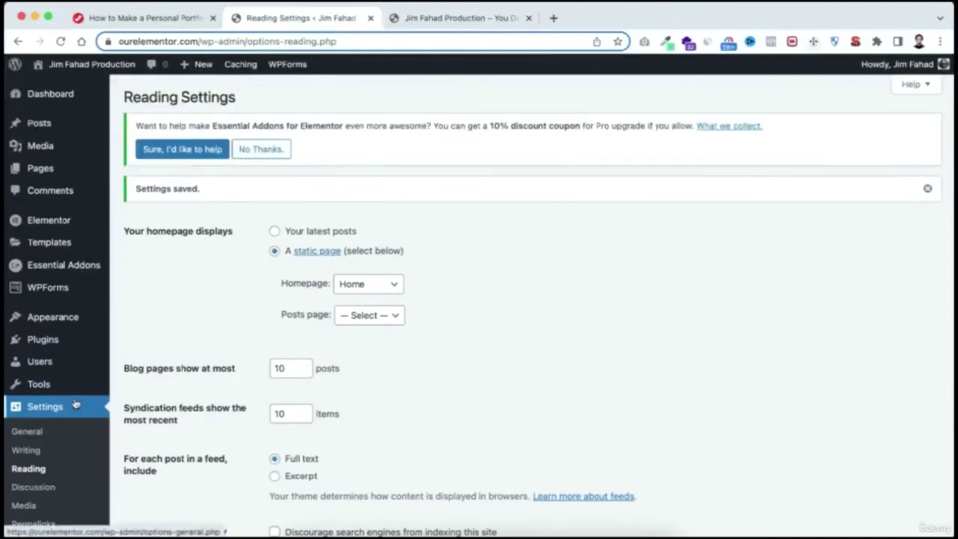
Step: Open the Settings > Permalinks page from the admin sidebar
scroll(75, 405, down, 1)
scroll(75, 404, down, 1)
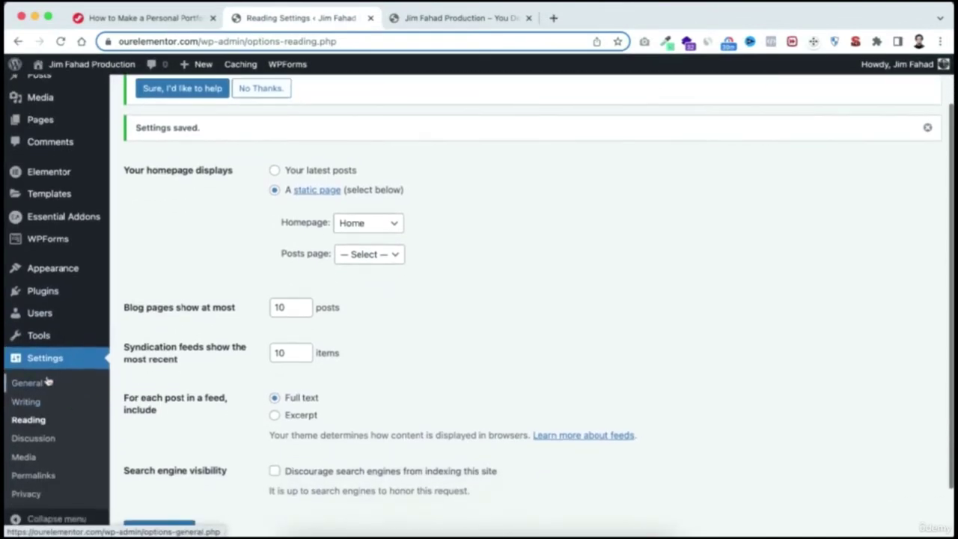
click(46, 477)
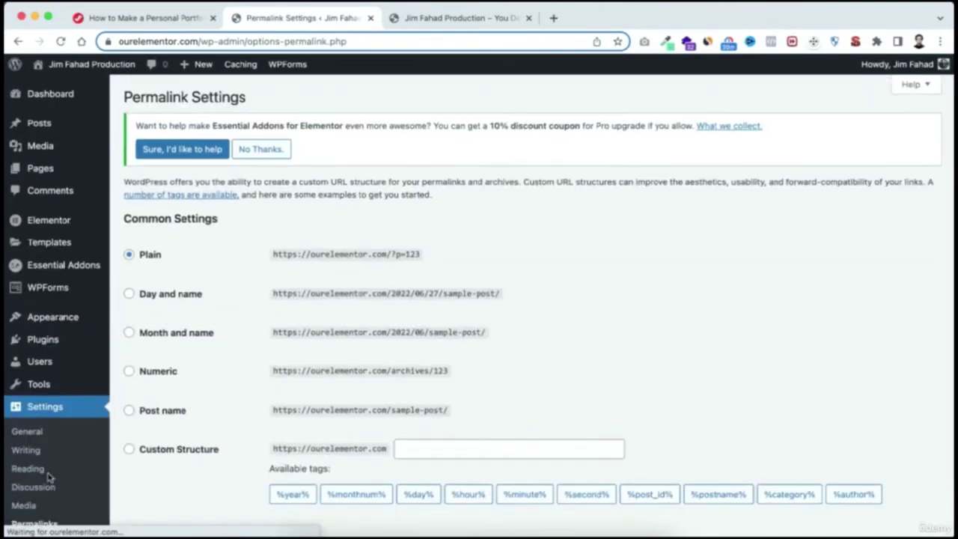
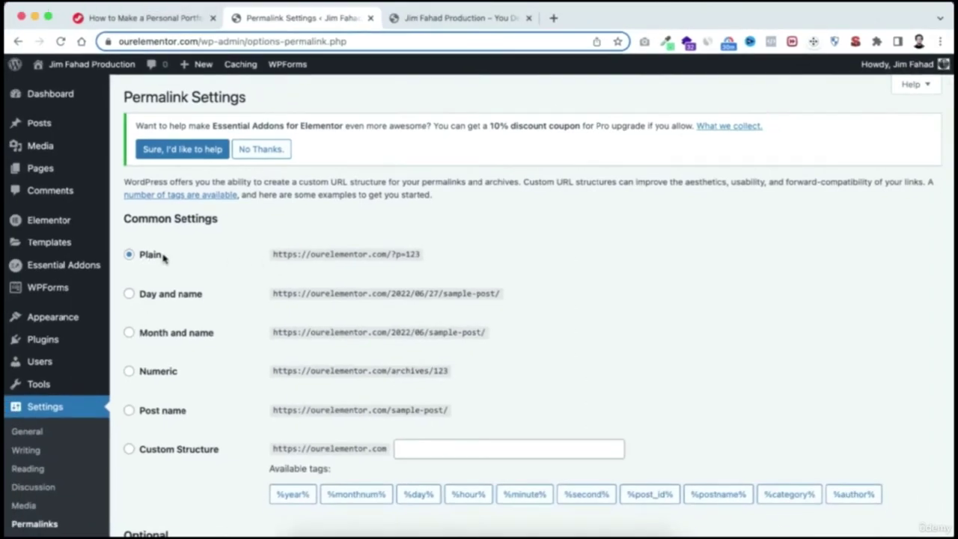
Step: Switch the permalink structure to Post name and save it
click(162, 413)
scroll(228, 453, down, 5)
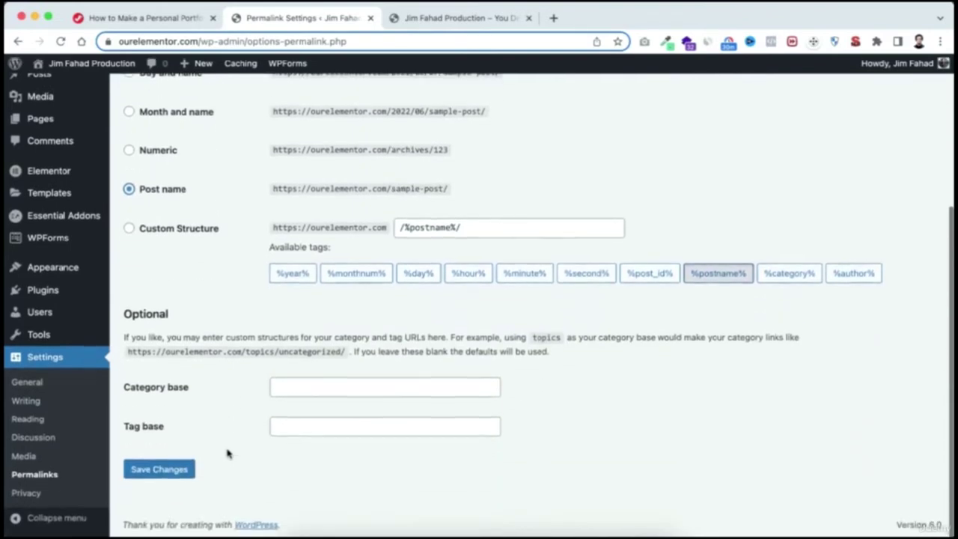
click(169, 473)
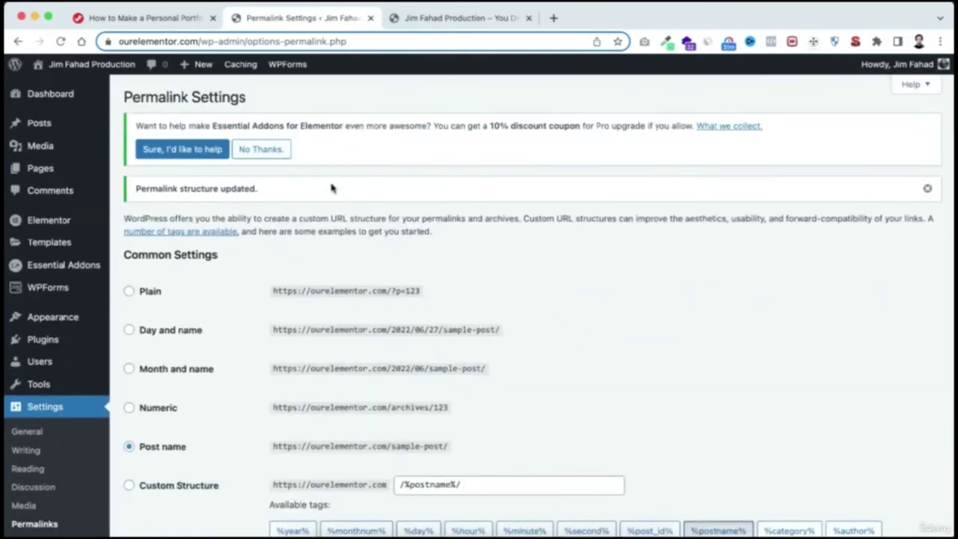
Step: Dismiss the Essential Addons data-sharing notice and go to All Pages
click(262, 153)
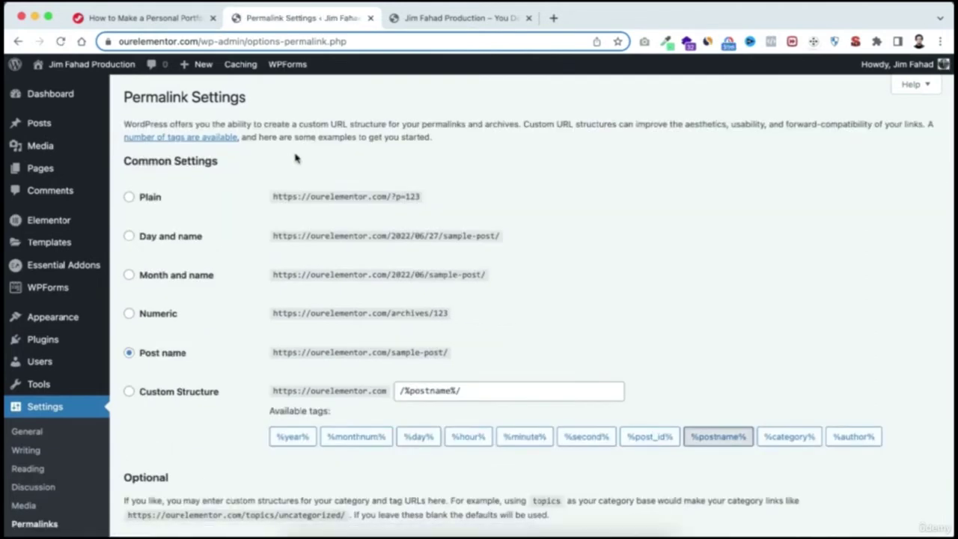
scroll(255, 349, down, 5)
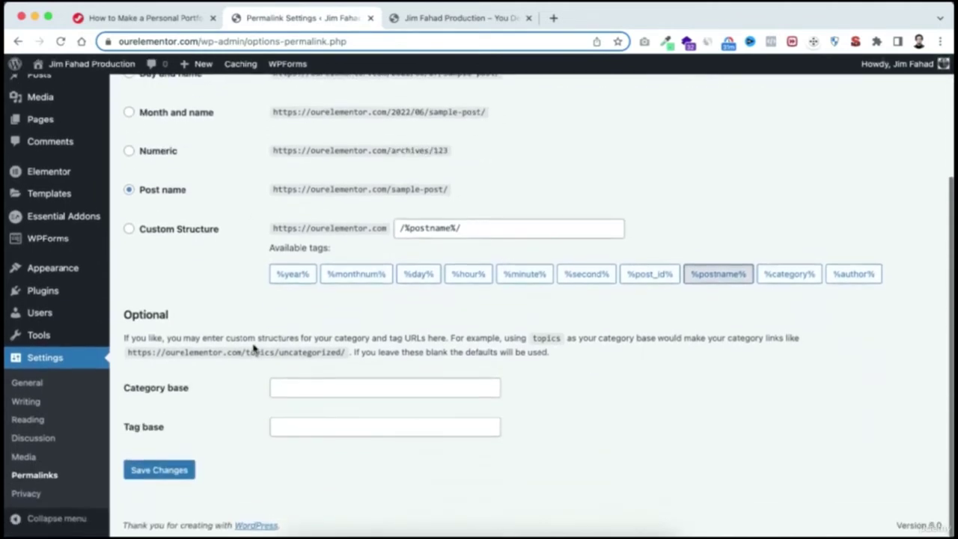
scroll(253, 349, up, 5)
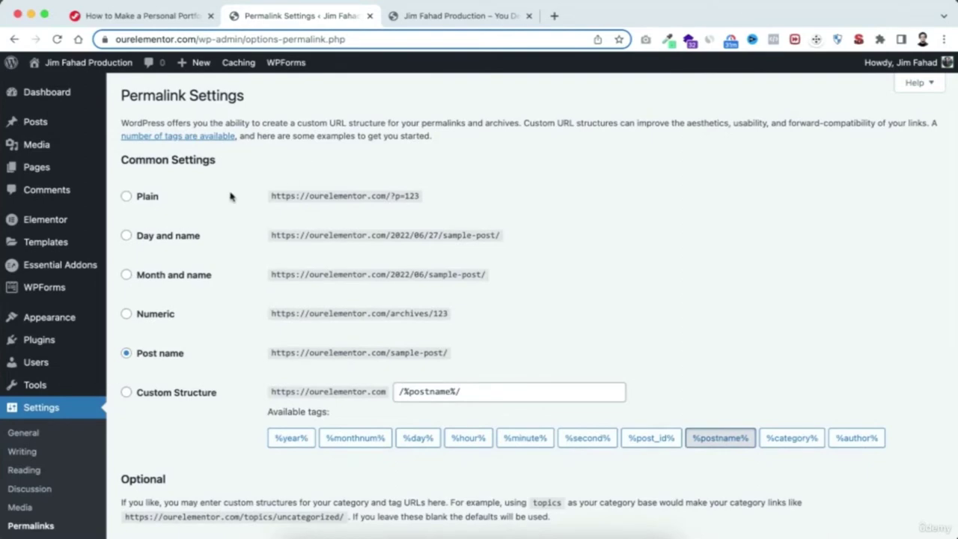
mouse_move(58, 169)
click(141, 170)
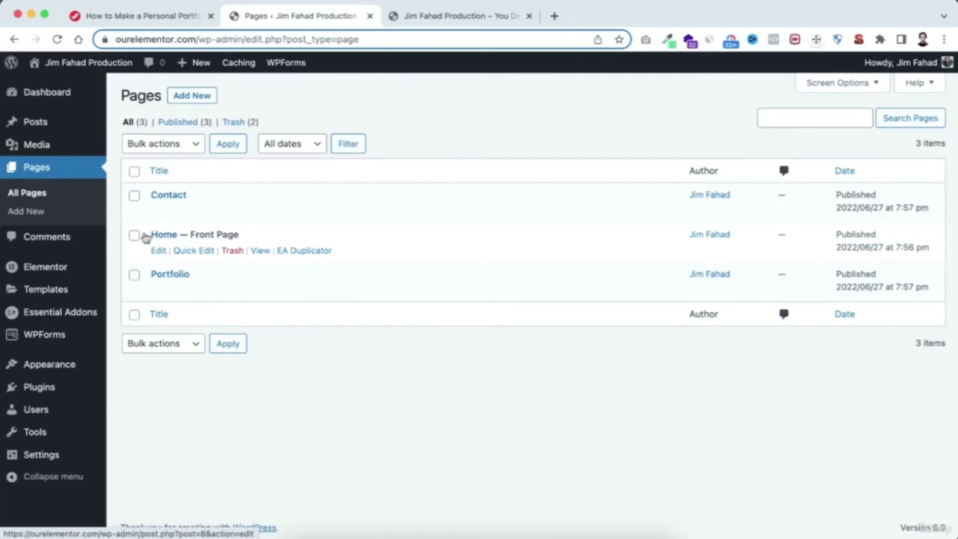
Step: Set Enable Unfiltered File Uploads to Enable in Elementor's Advanced settings and save
mouse_move(49, 270)
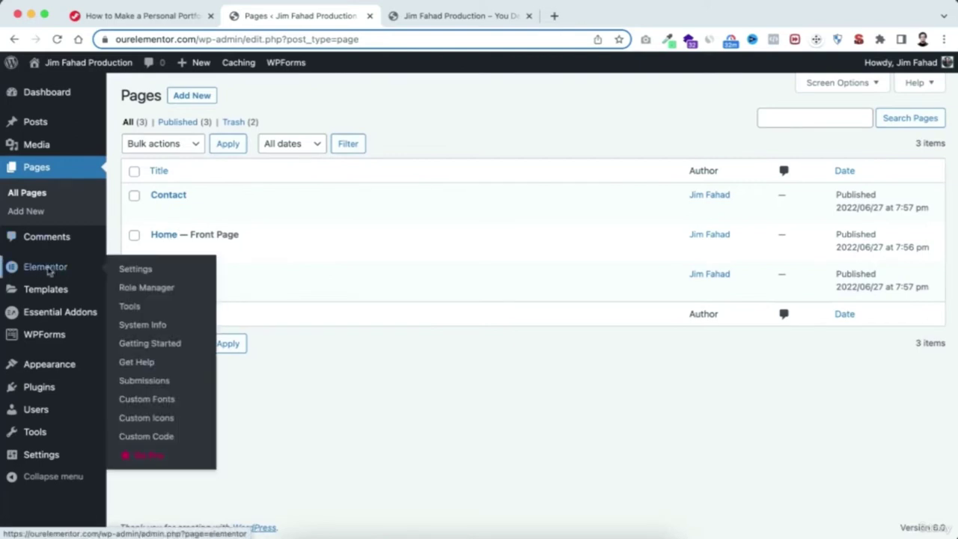
click(133, 271)
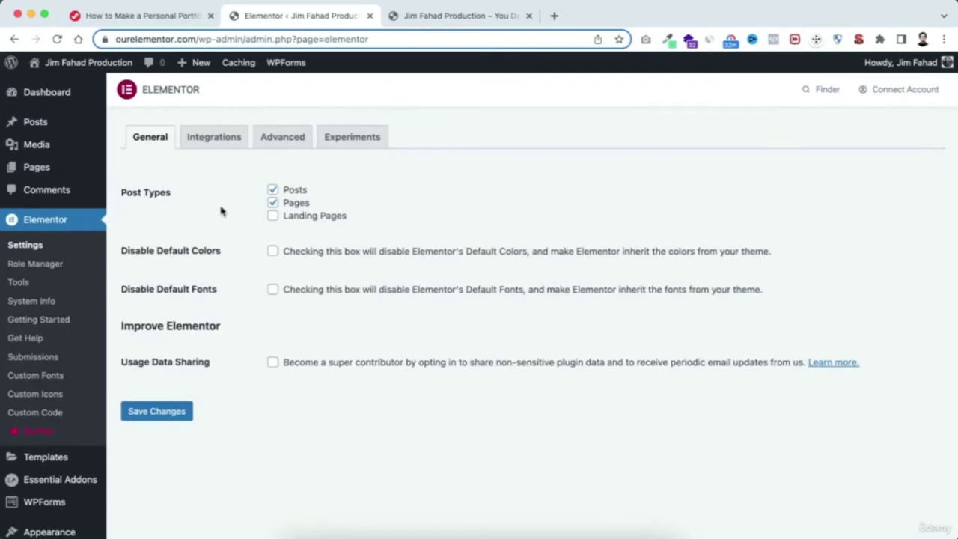
click(287, 141)
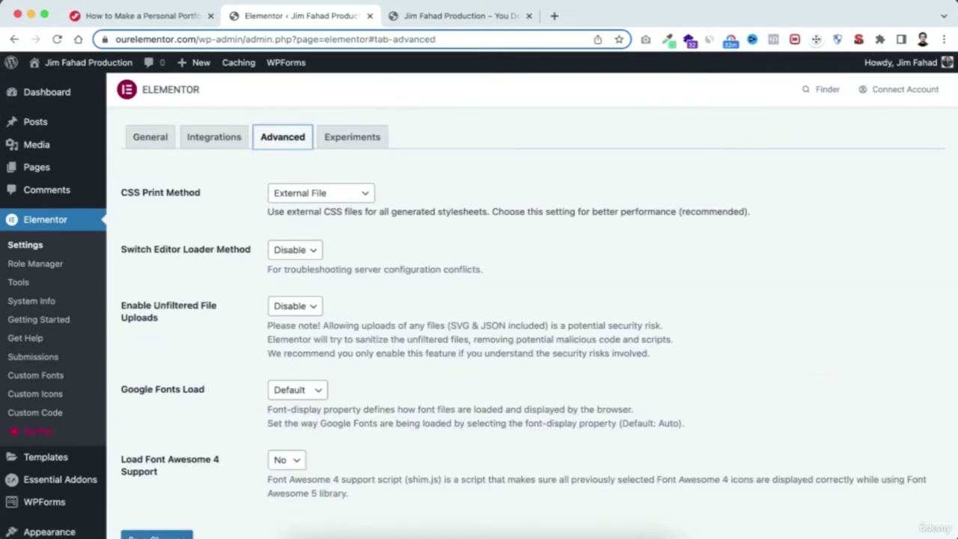
click(298, 307)
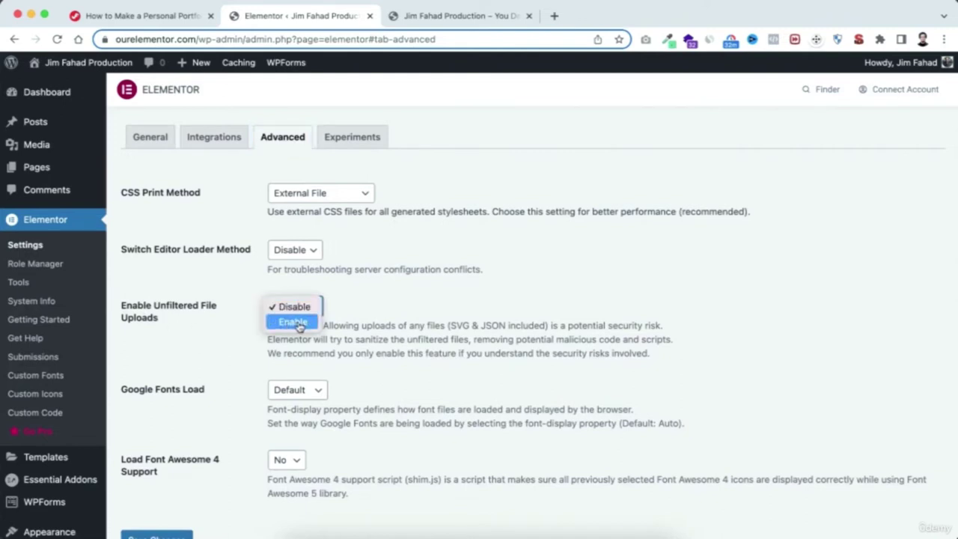
click(298, 326)
scroll(224, 378, down, 3)
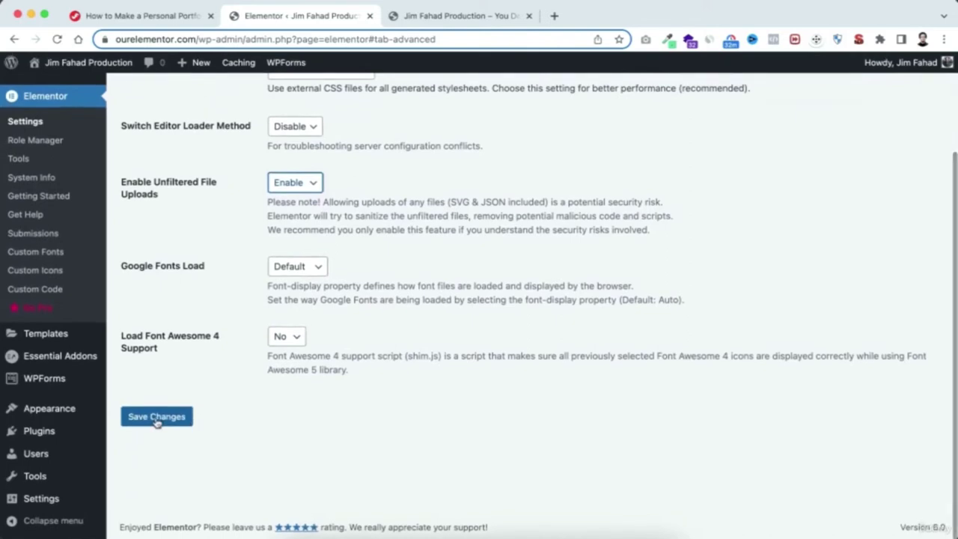
click(173, 421)
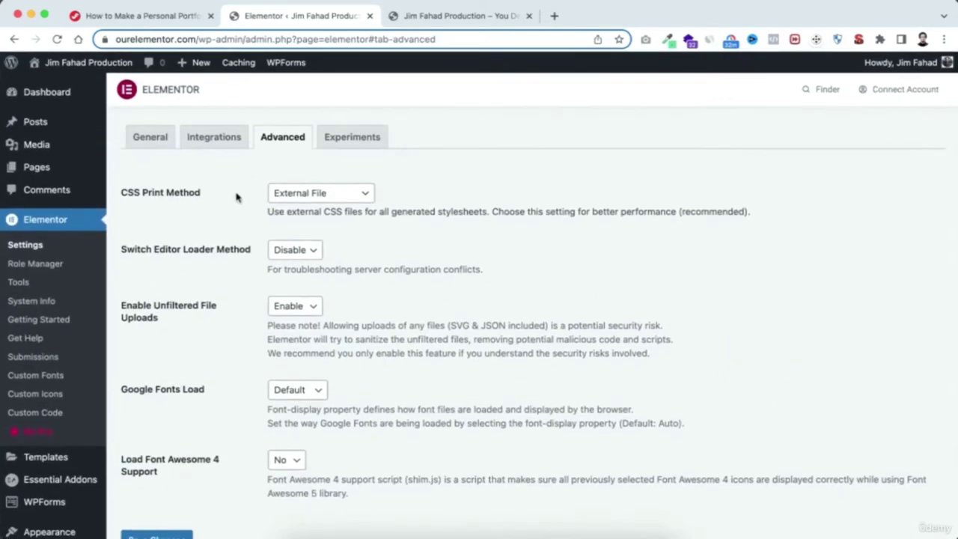
Step: Set the Flexbox Container experiment to Active and save the Experiments settings
click(365, 137)
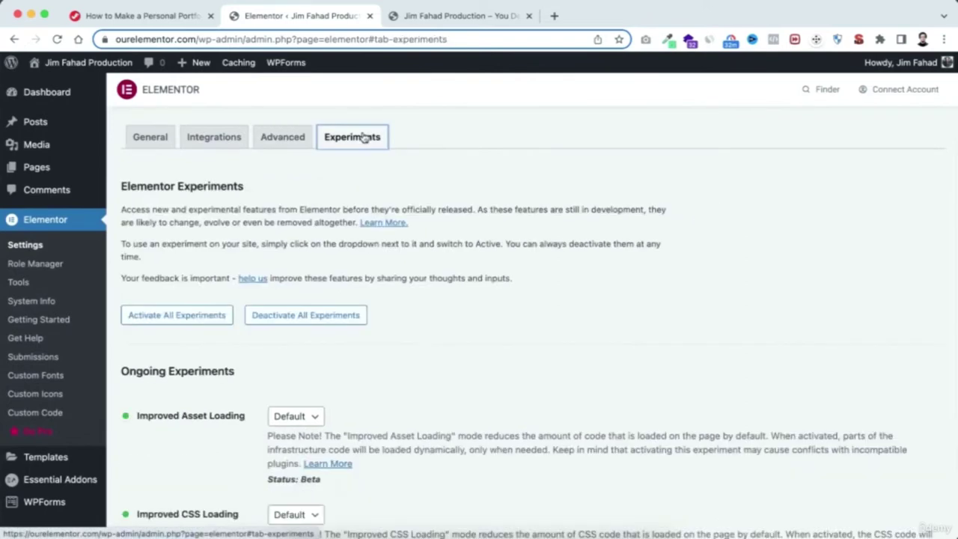
scroll(366, 370, down, 5)
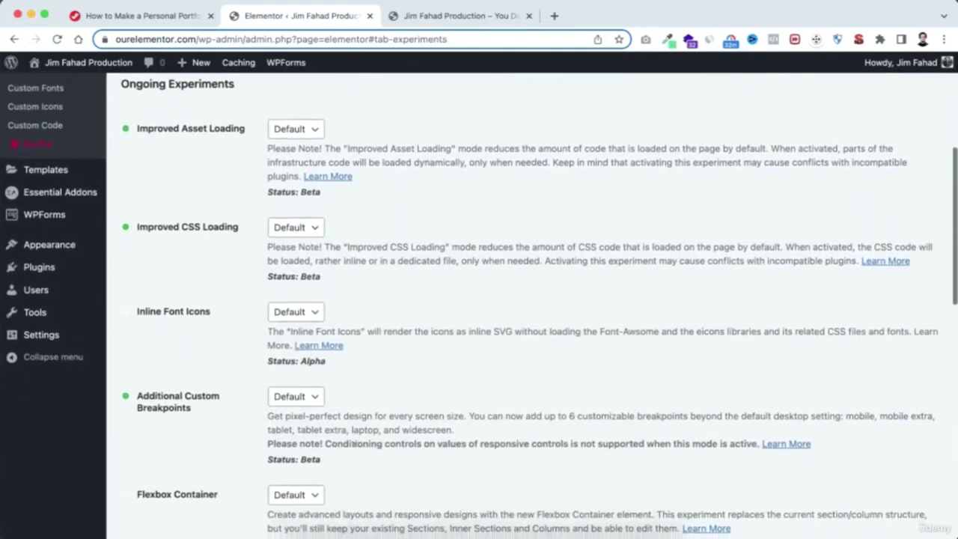
scroll(355, 446, down, 1)
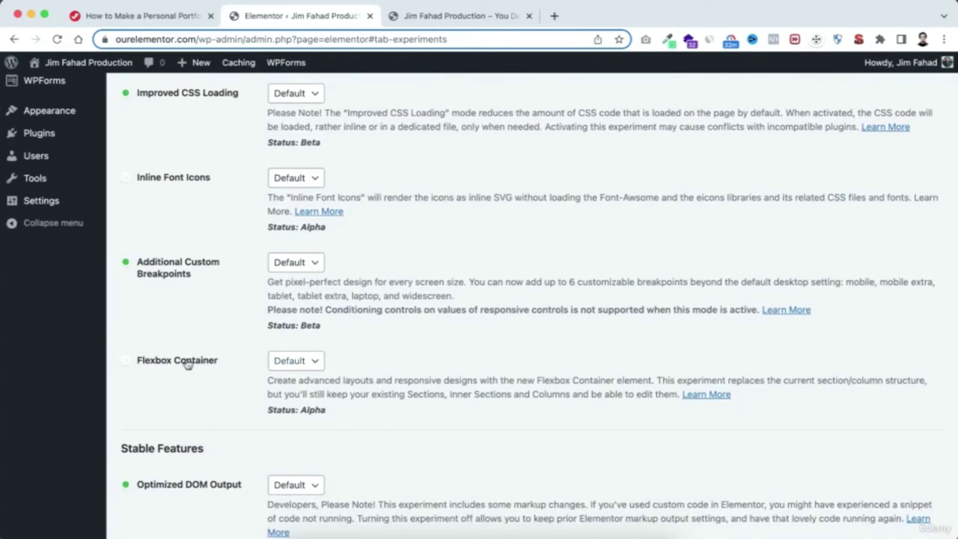
click(281, 363)
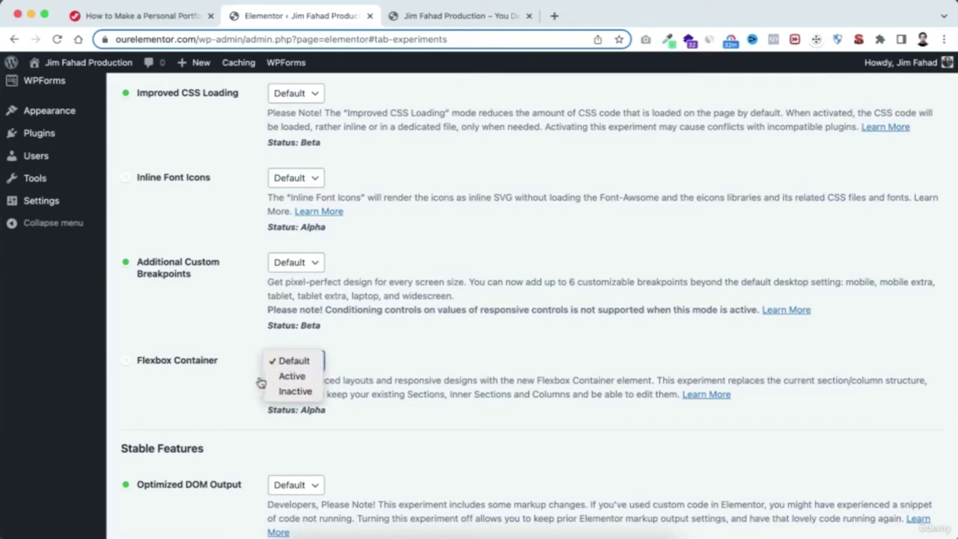
click(285, 377)
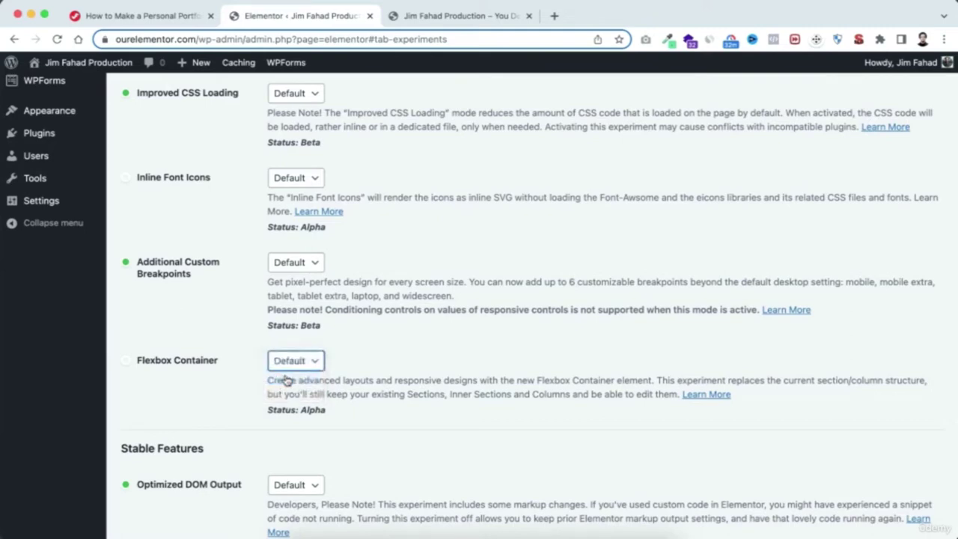
scroll(224, 412, down, 15)
click(155, 473)
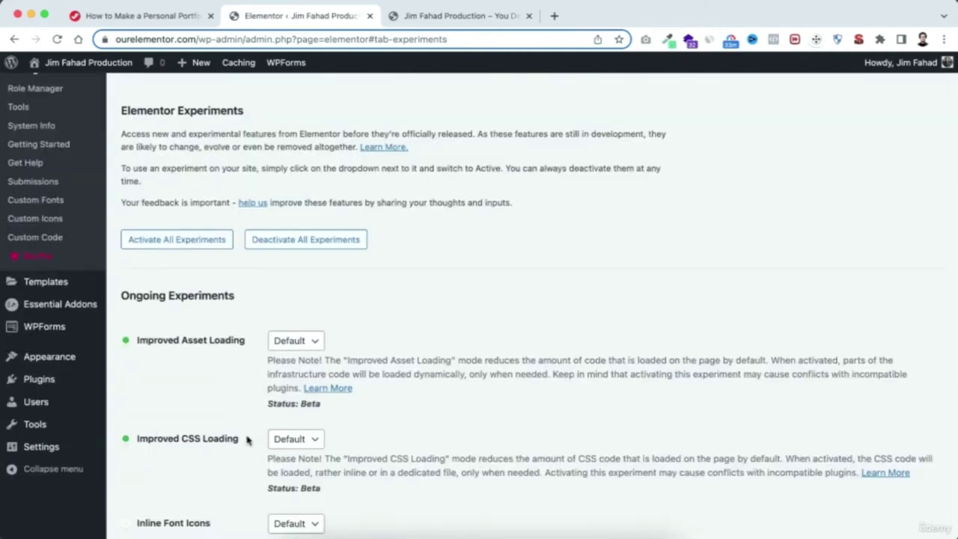
Step: Return to the All Pages list
scroll(267, 298, up, 5)
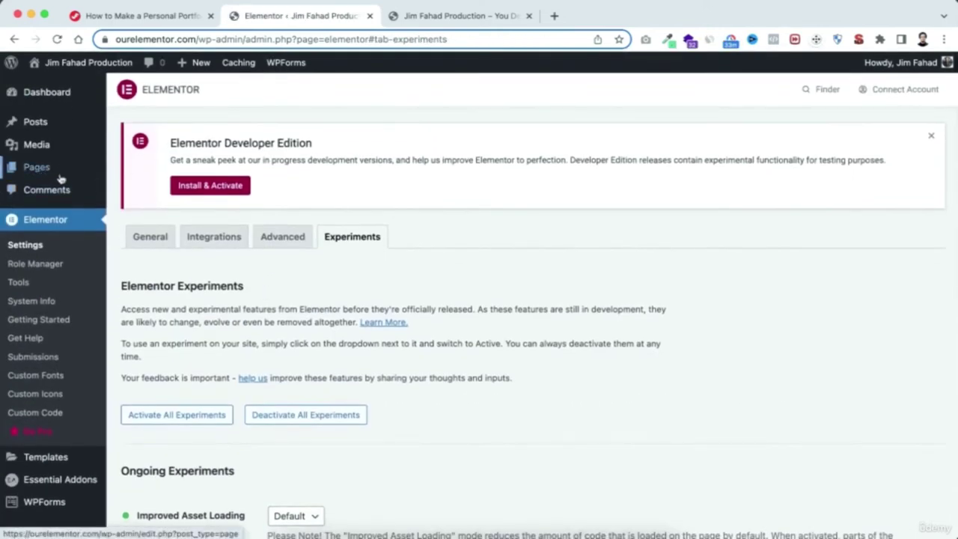
mouse_move(43, 170)
click(139, 171)
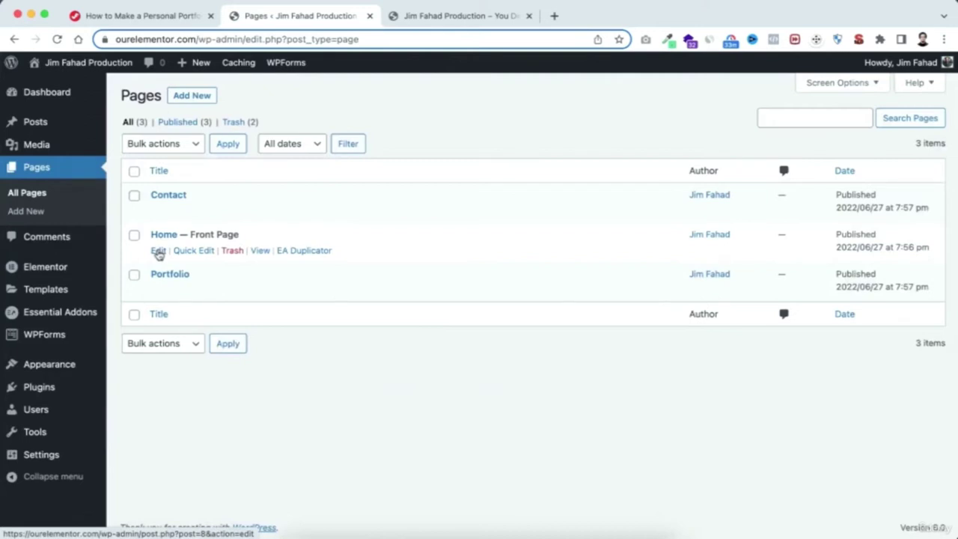
Step: Open the Home page in the block editor, then switch to Edit with Elementor
click(158, 252)
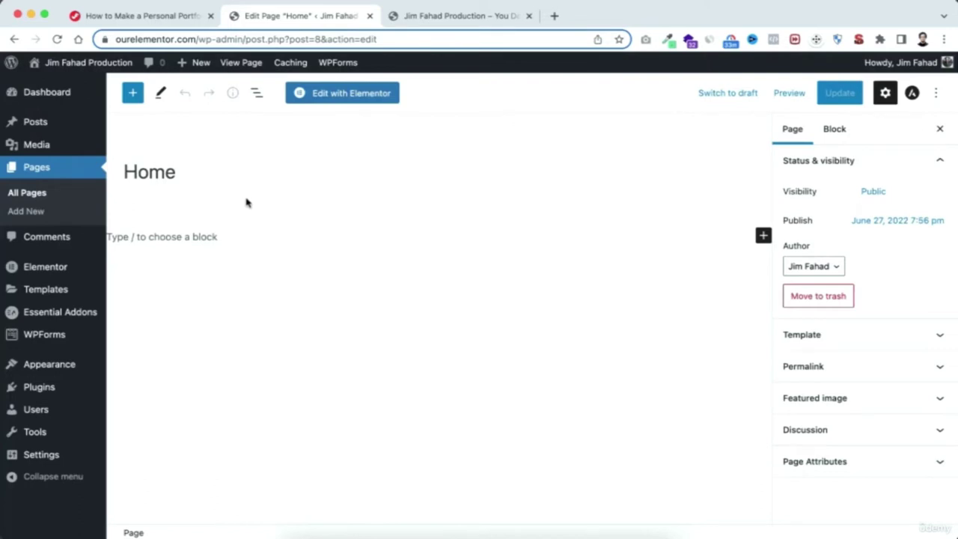
click(345, 96)
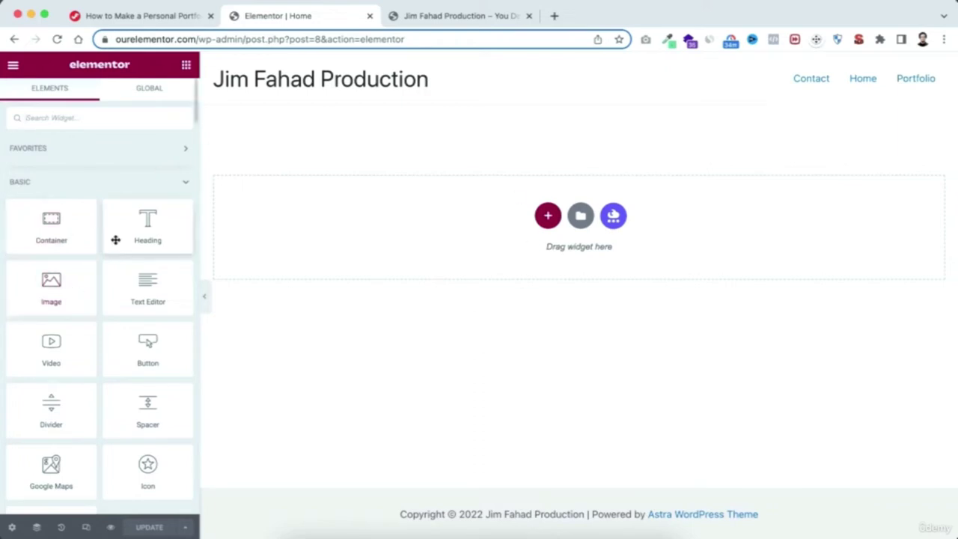
scroll(122, 361, down, 3)
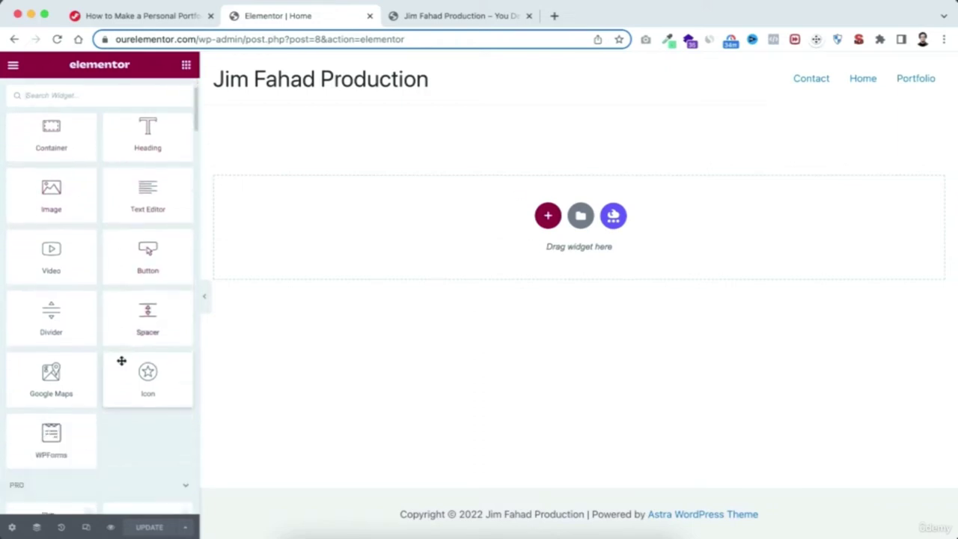
scroll(122, 361, up, 3)
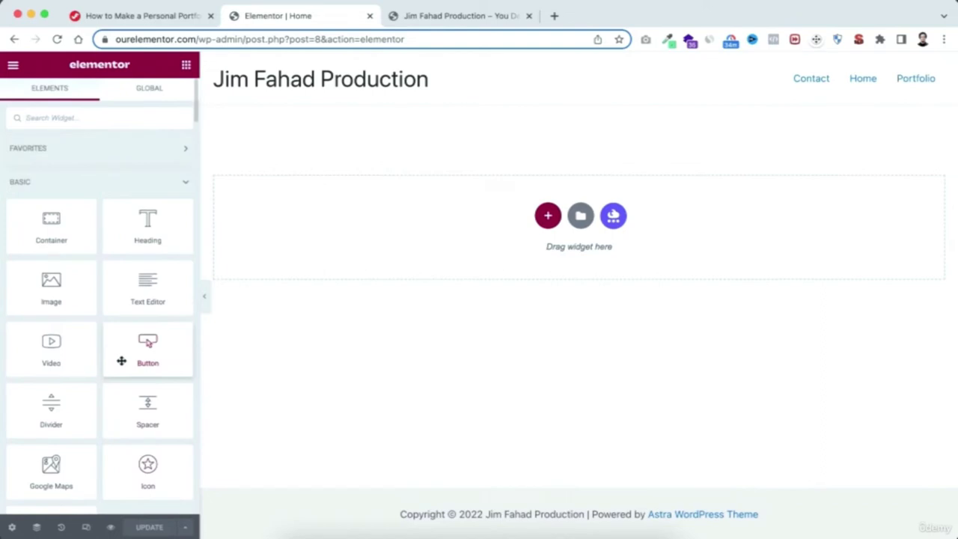
scroll(96, 347, down, 5)
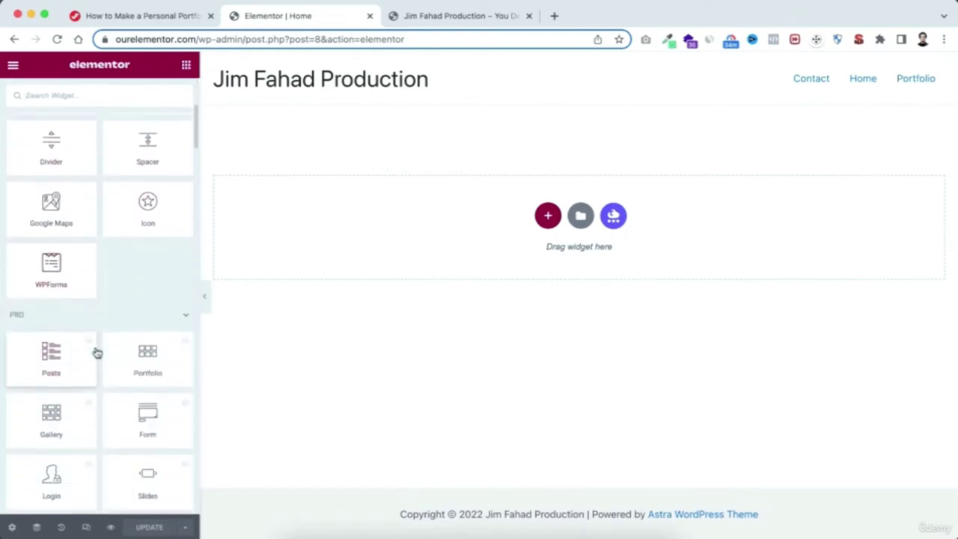
scroll(96, 352, down, 3)
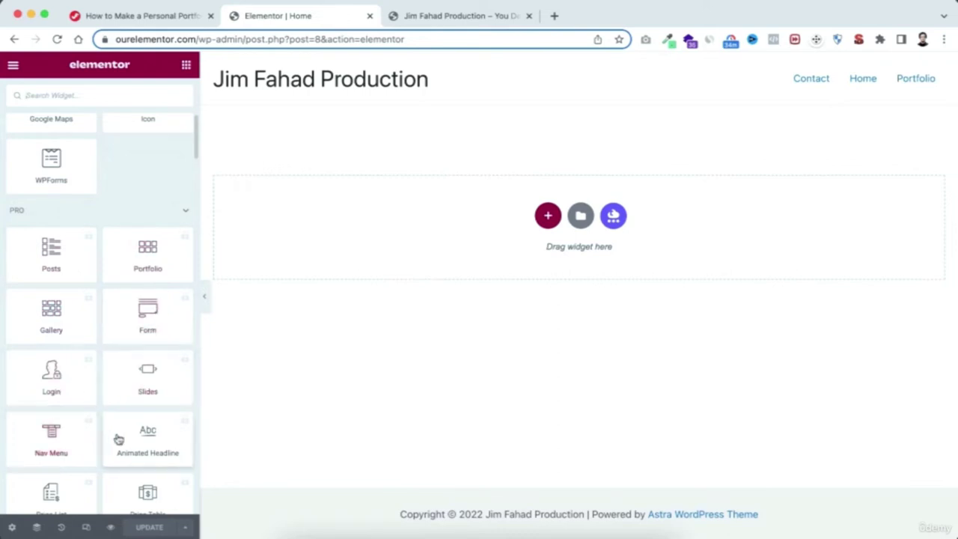
scroll(124, 345, up, 1)
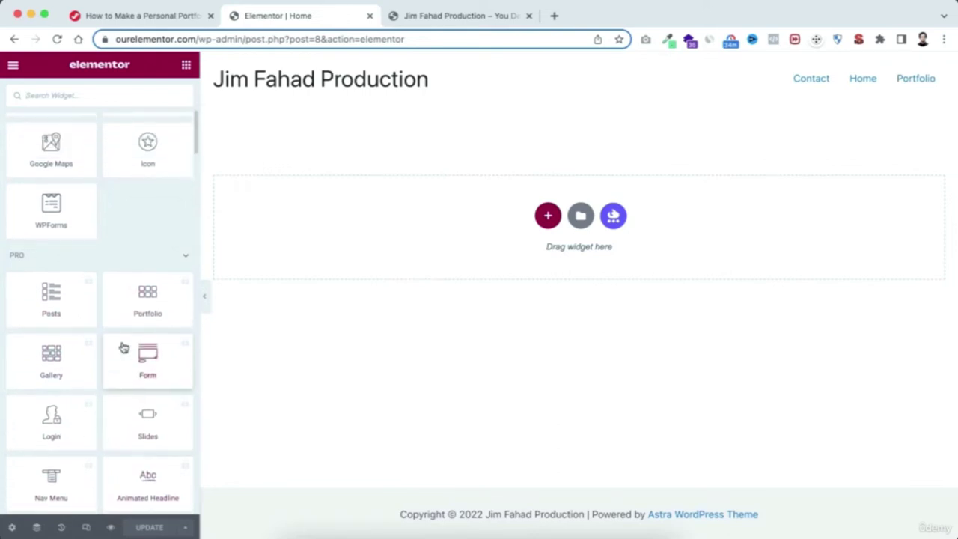
scroll(124, 346, down, 3)
scroll(125, 347, up, 8)
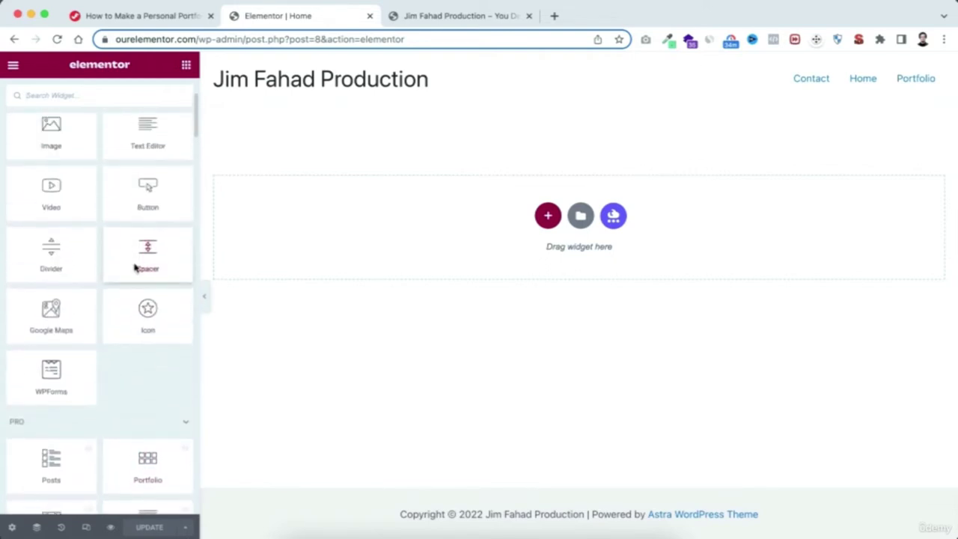
scroll(135, 270, down, 4)
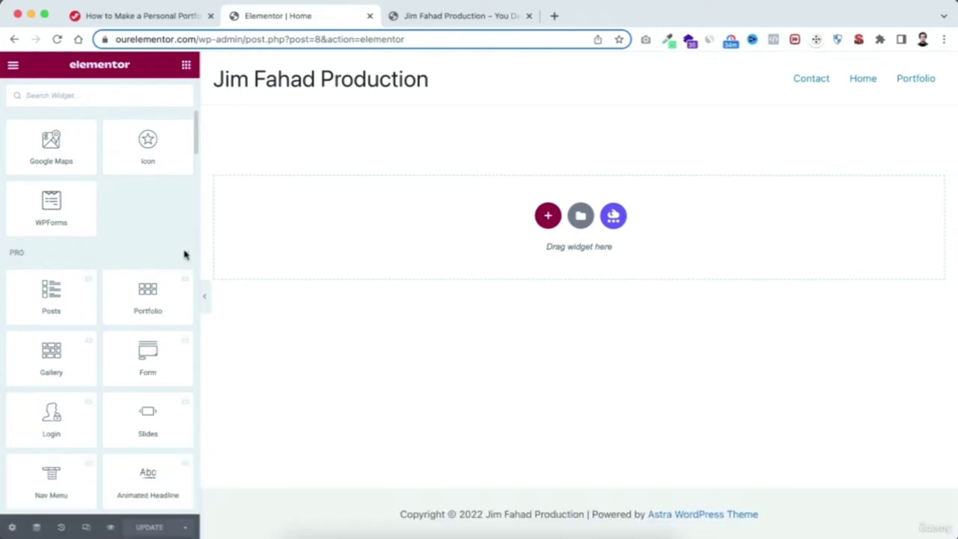
click(185, 255)
scroll(170, 217, down, 10)
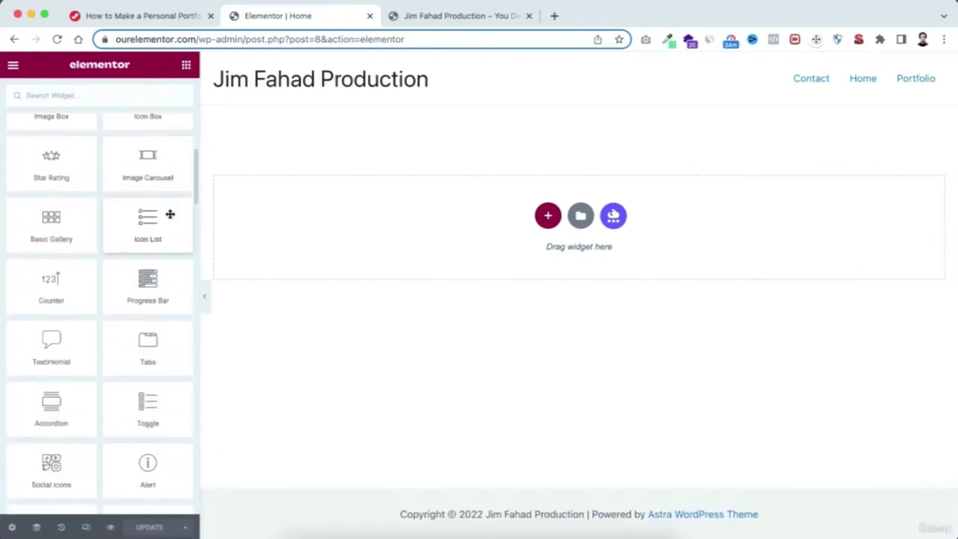
scroll(170, 215, down, 5)
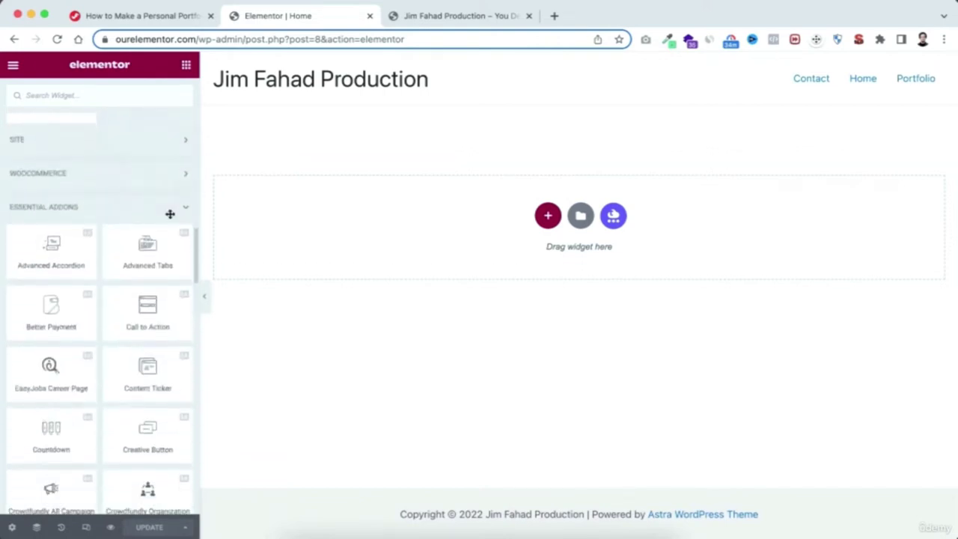
scroll(170, 217, up, 12)
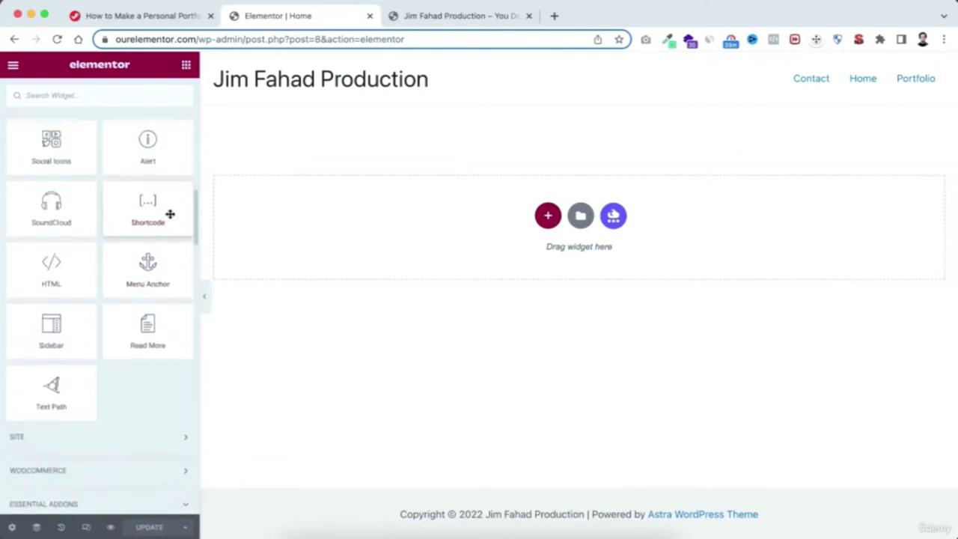
scroll(170, 215, up, 4)
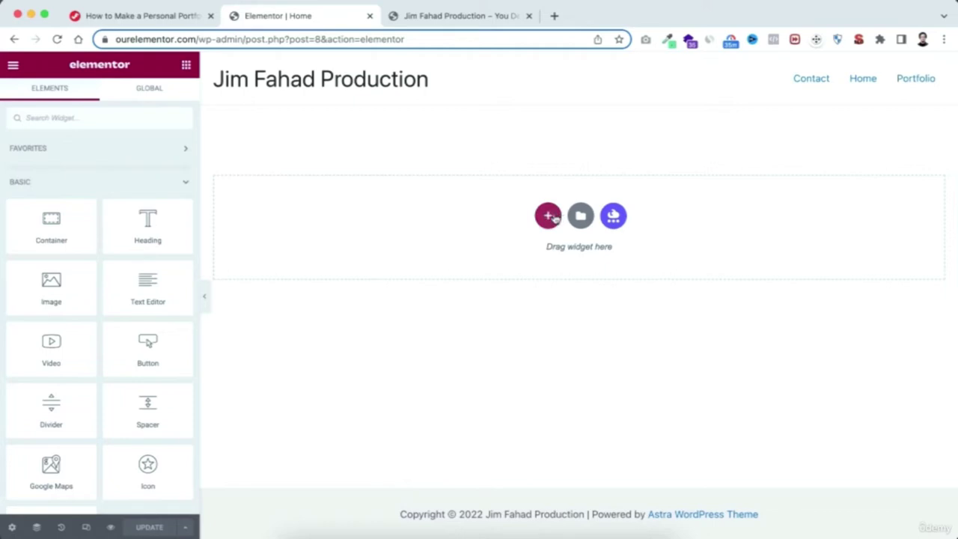
Step: Add a single-column container and set its minimum height to about 477 px
click(547, 217)
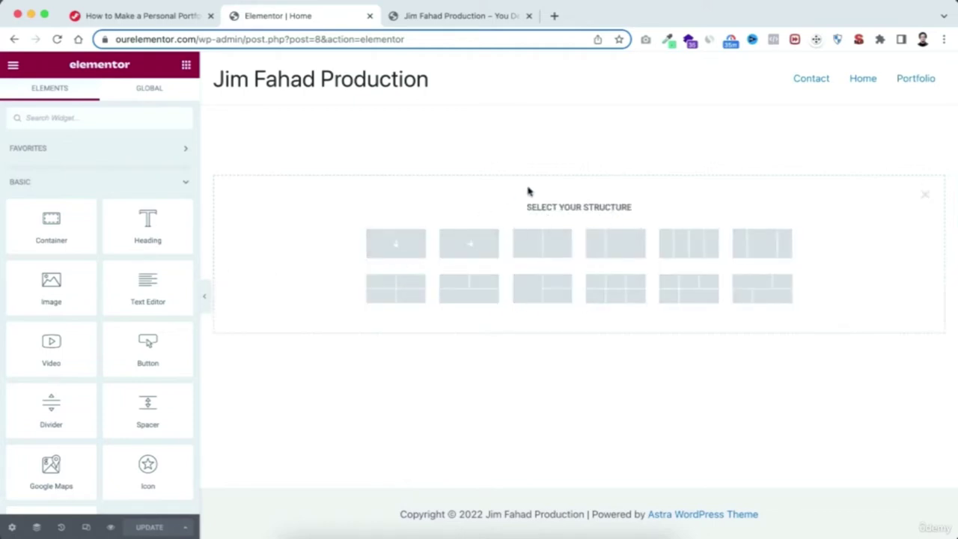
click(403, 250)
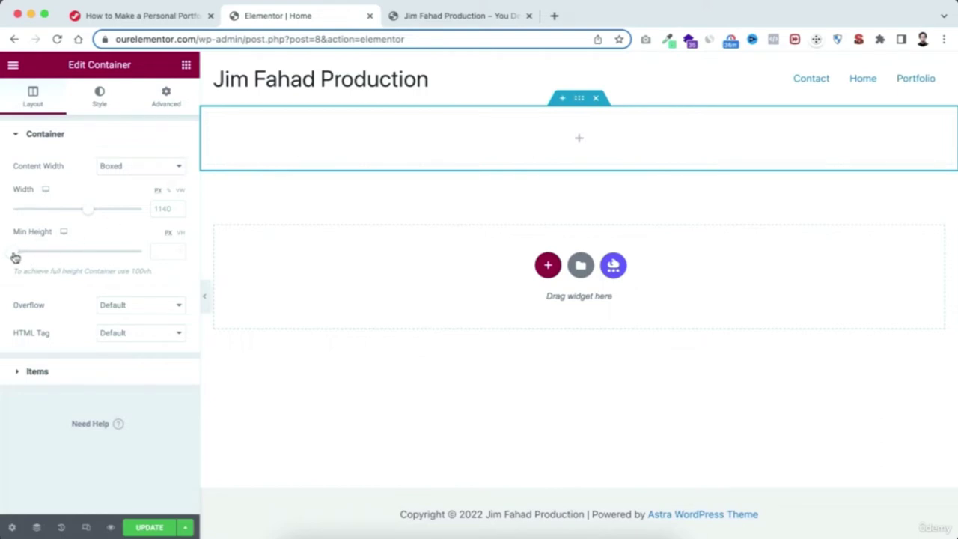
drag(15, 257, 59, 256)
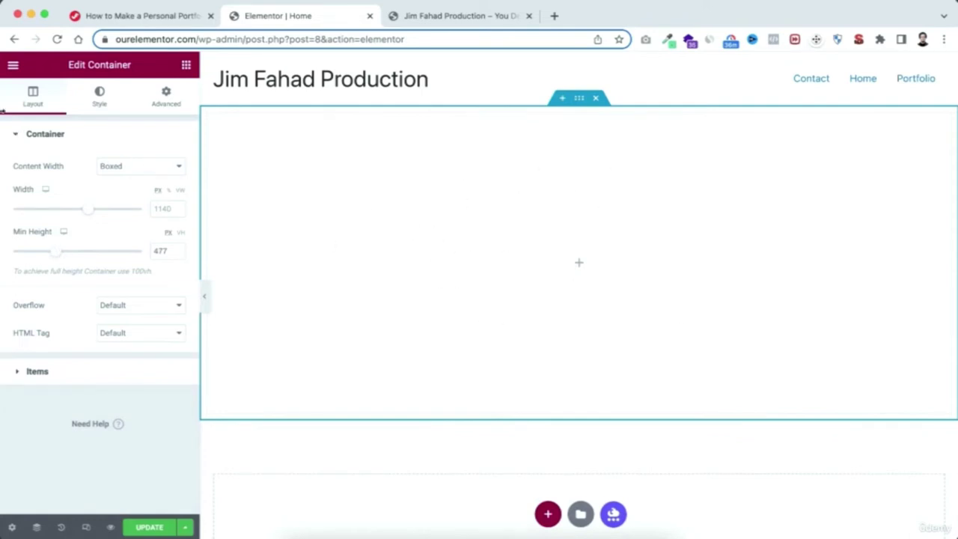
Step: Give the container a Classic background in a solid dark navy colour
click(100, 95)
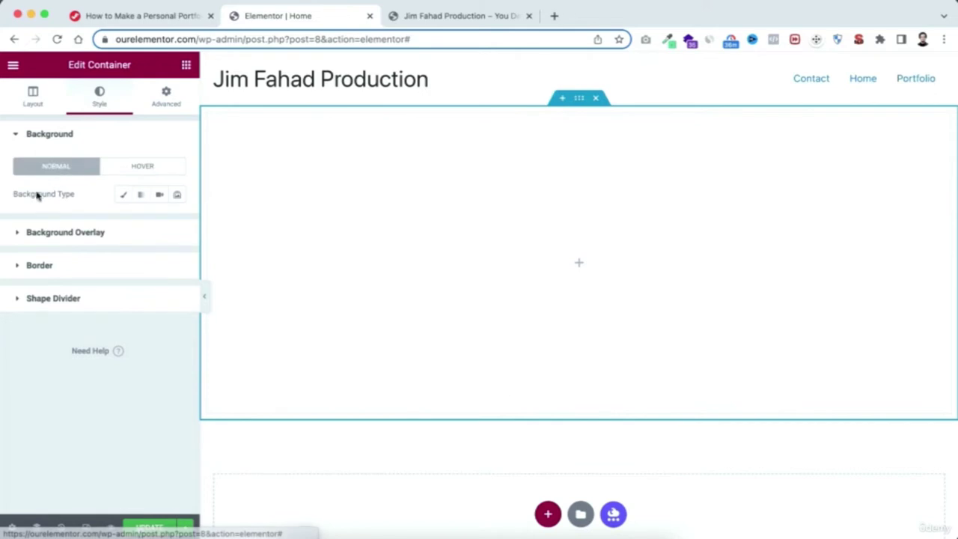
click(125, 197)
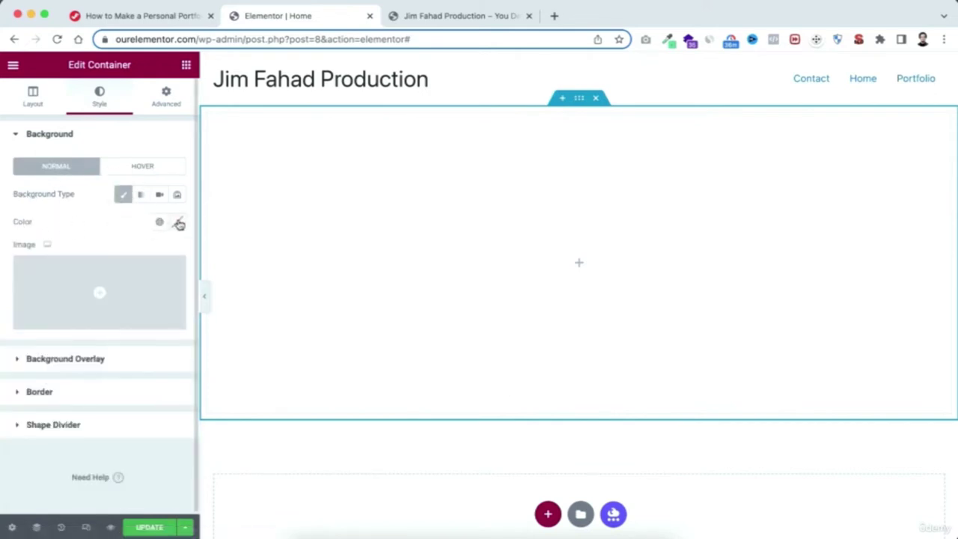
click(178, 223)
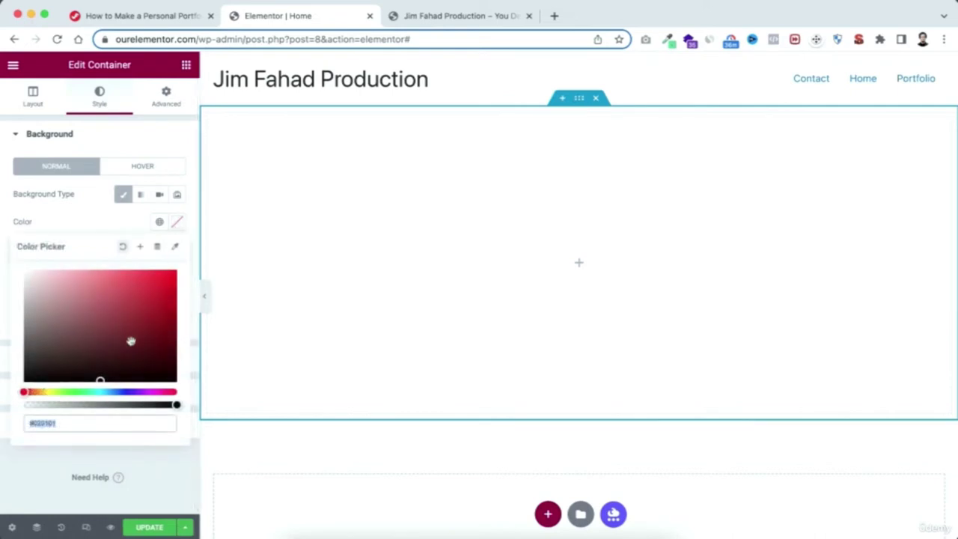
mouse_move(138, 320)
mouse_down()
mouse_move(107, 280)
mouse_move(135, 284)
mouse_move(138, 295)
mouse_up()
drag(90, 392, 114, 392)
drag(138, 295, 151, 361)
click(123, 222)
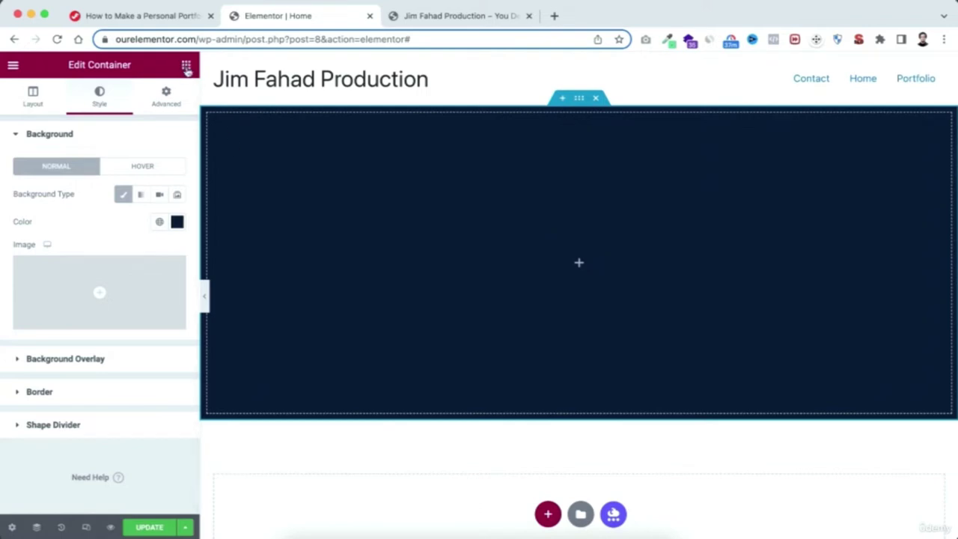
click(186, 66)
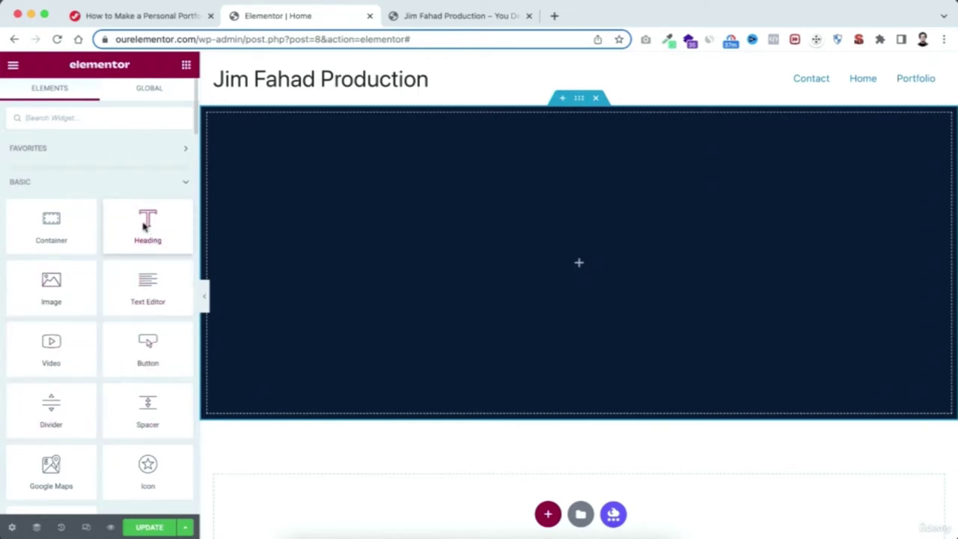
Step: Add a centre-aligned heading reading the owner's name followed by 'Digital'
drag(160, 227, 539, 256)
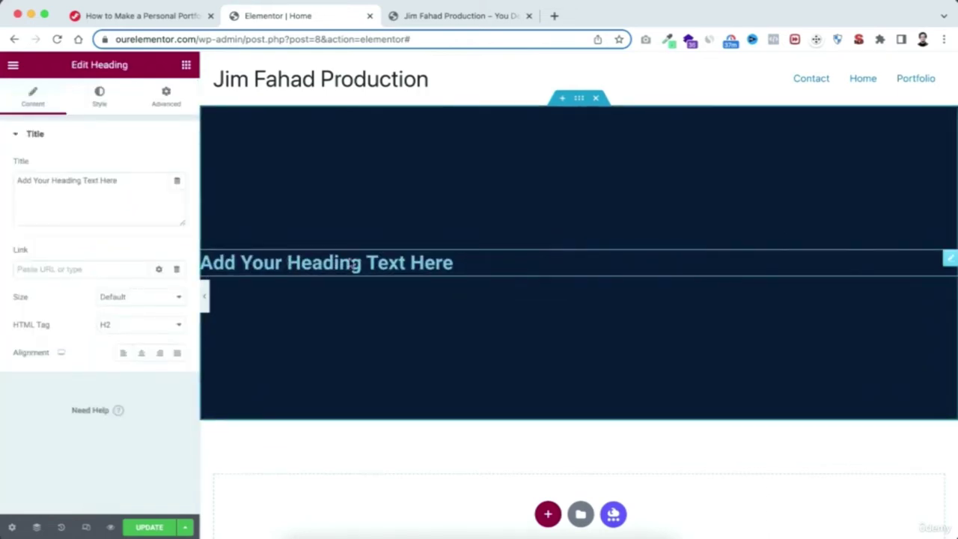
drag(117, 181, 1, 186)
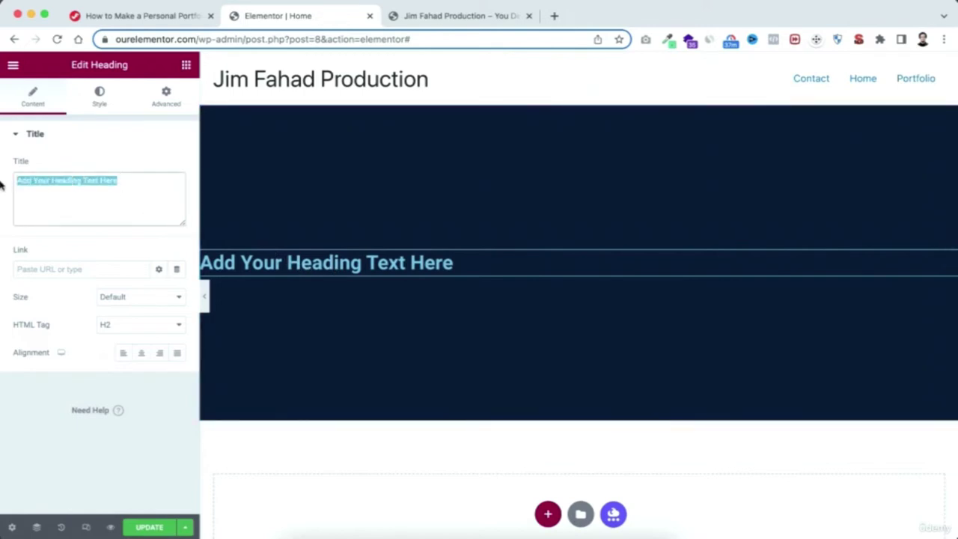
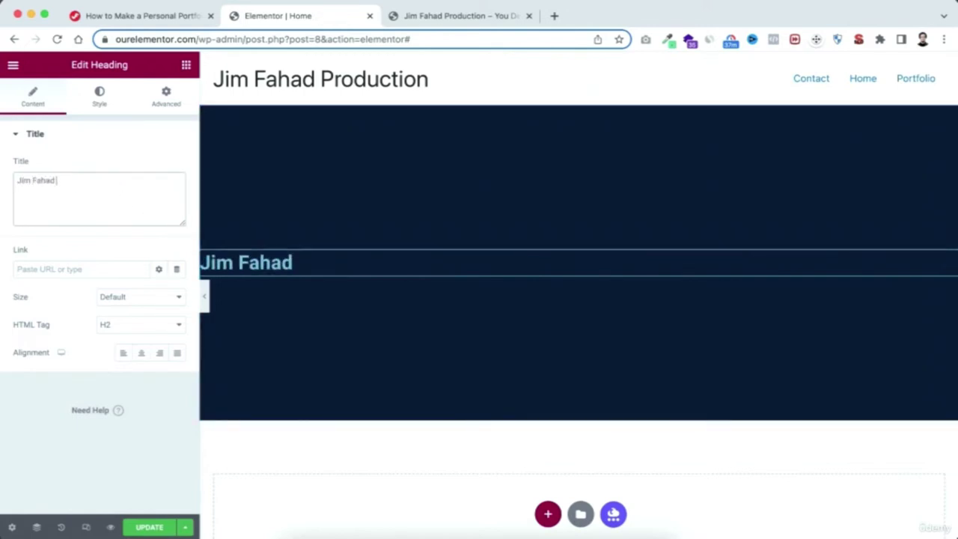
text( Dihgital)
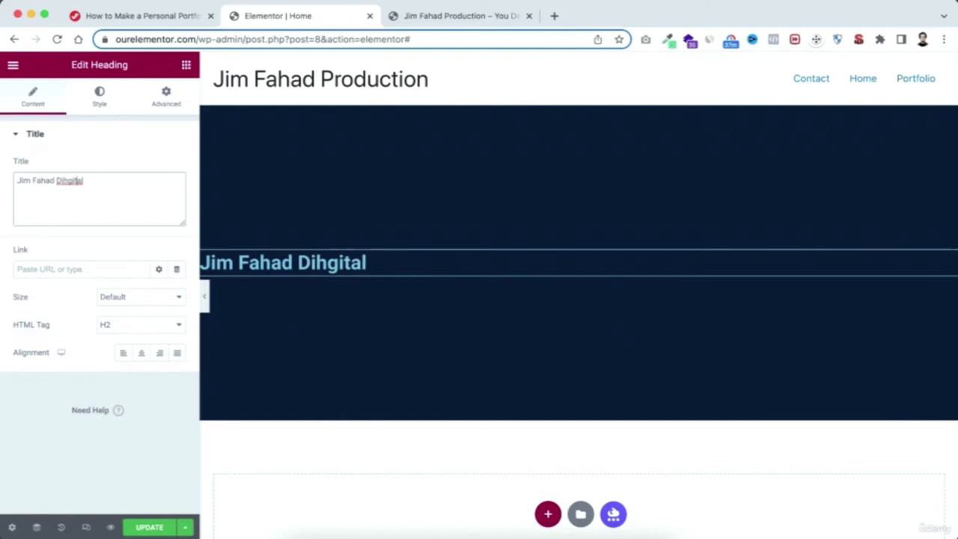
key(Left)
key(Left)
key(Left)
key(Left)
key(Left)
key(BackSpace)
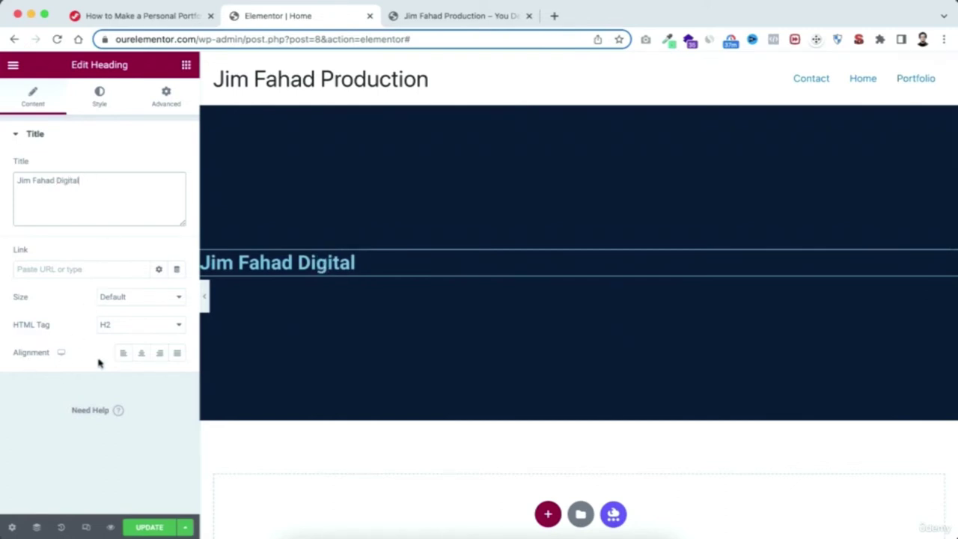
click(142, 353)
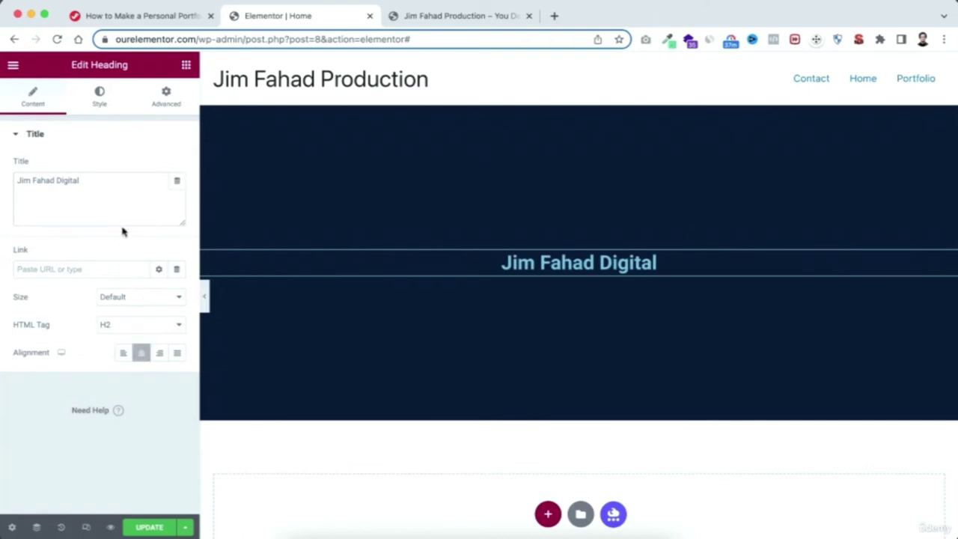
Step: Set the heading's text colour to bright red #FF000D
click(99, 97)
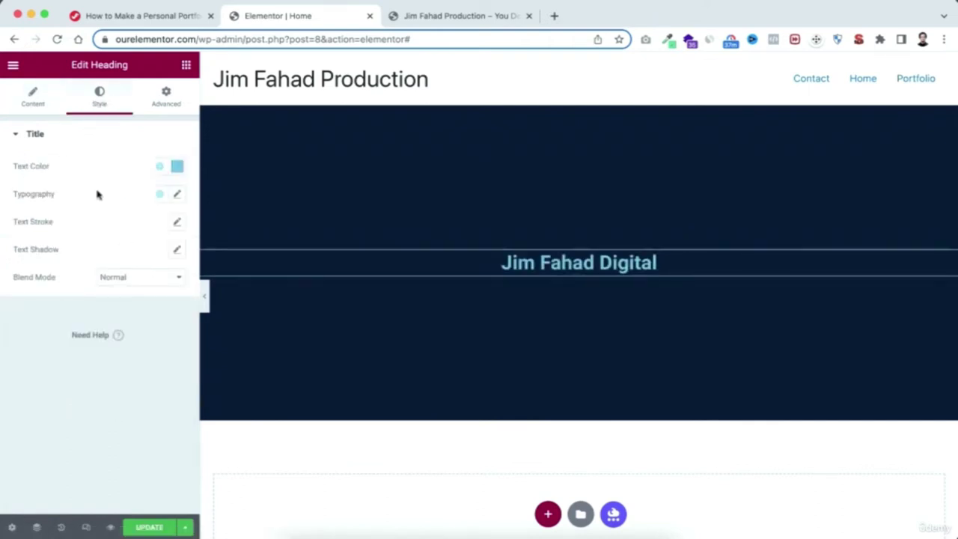
click(179, 168)
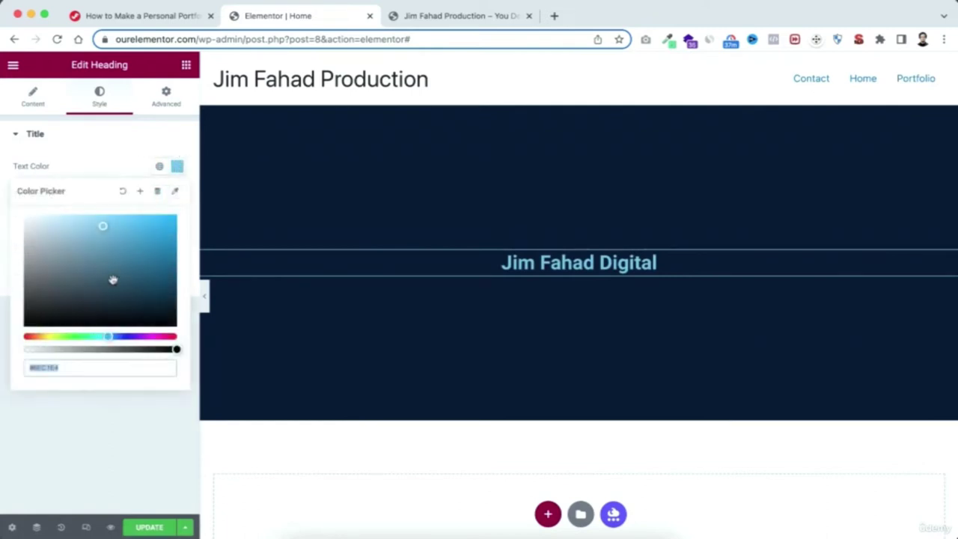
click(142, 225)
drag(142, 219, 24, 214)
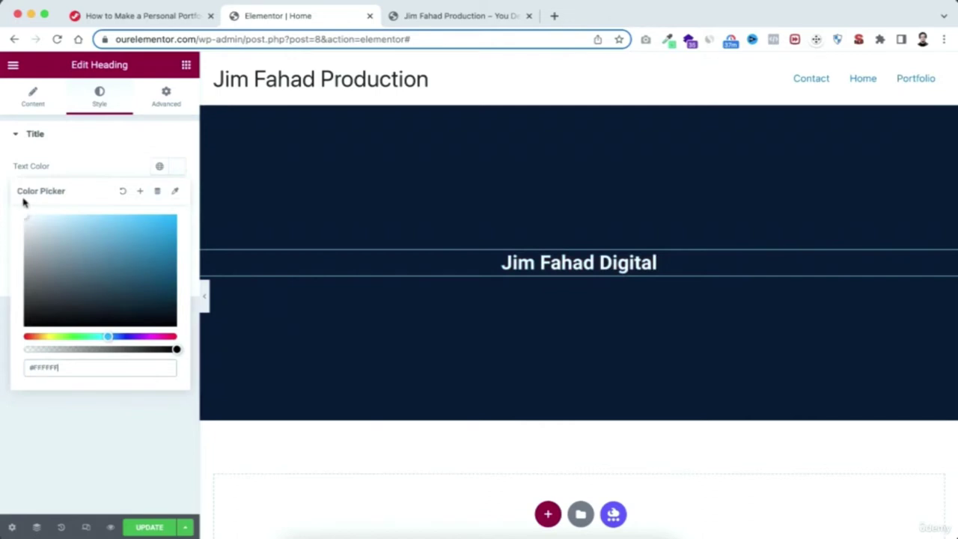
click(129, 222)
drag(108, 337, 176, 334)
drag(156, 238, 182, 217)
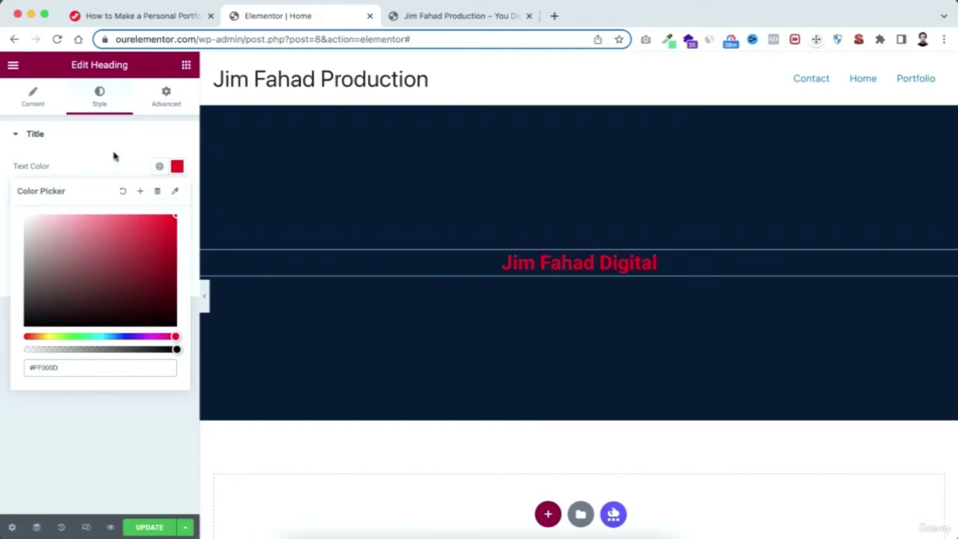
click(114, 155)
click(112, 140)
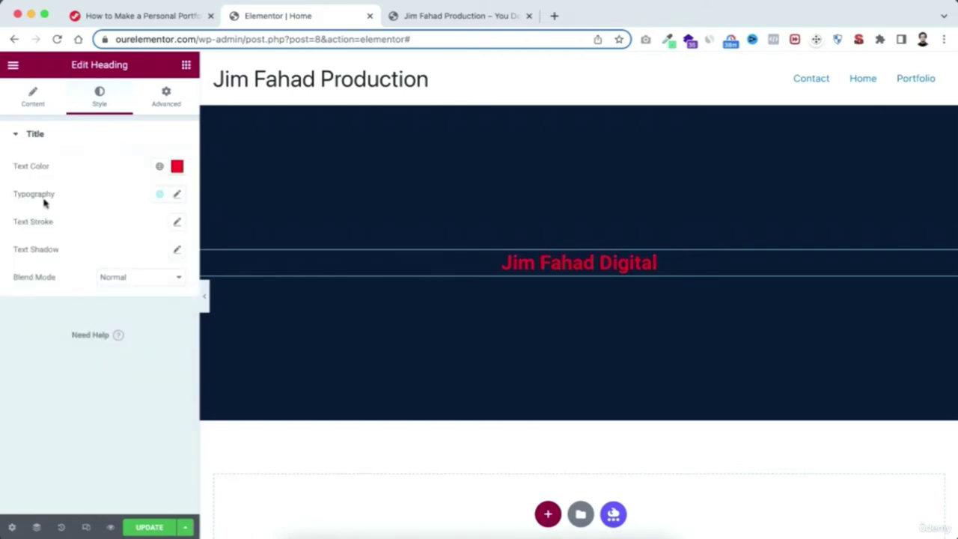
Step: Set the heading typography to 82 px, weight 900, uppercase and italic
click(178, 195)
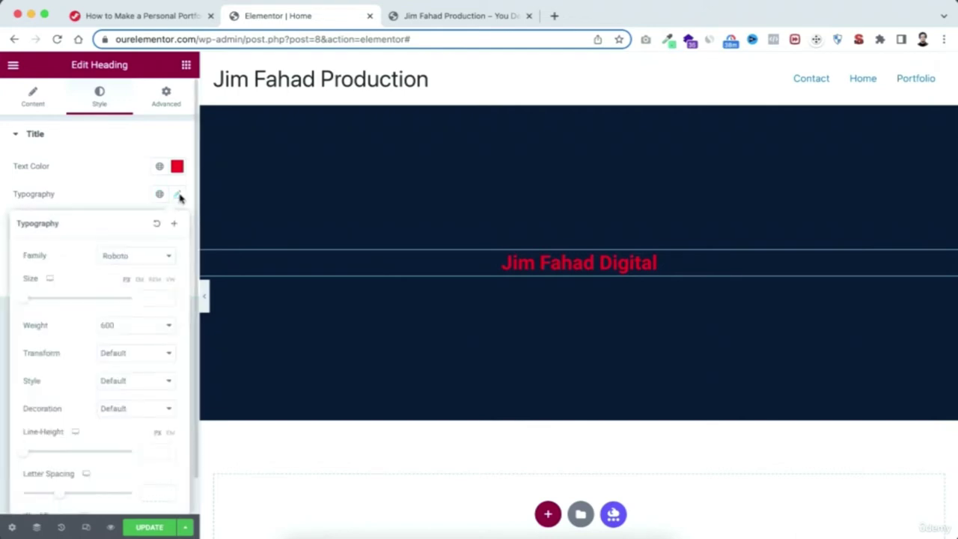
drag(27, 300, 68, 297)
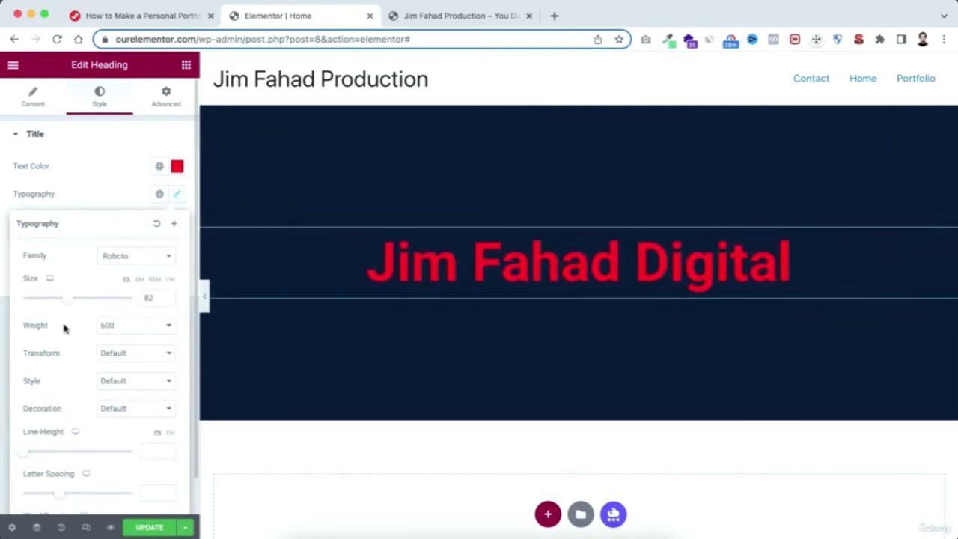
click(122, 327)
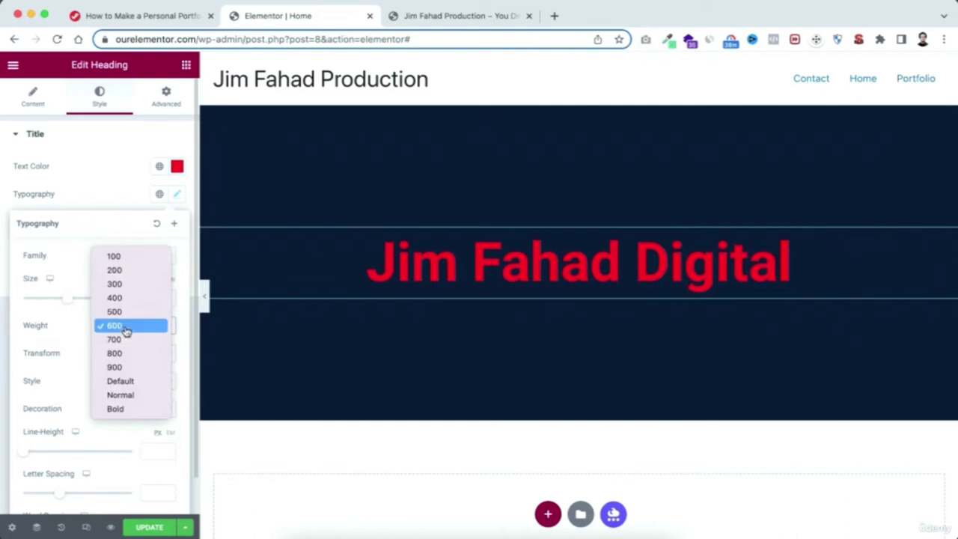
click(118, 369)
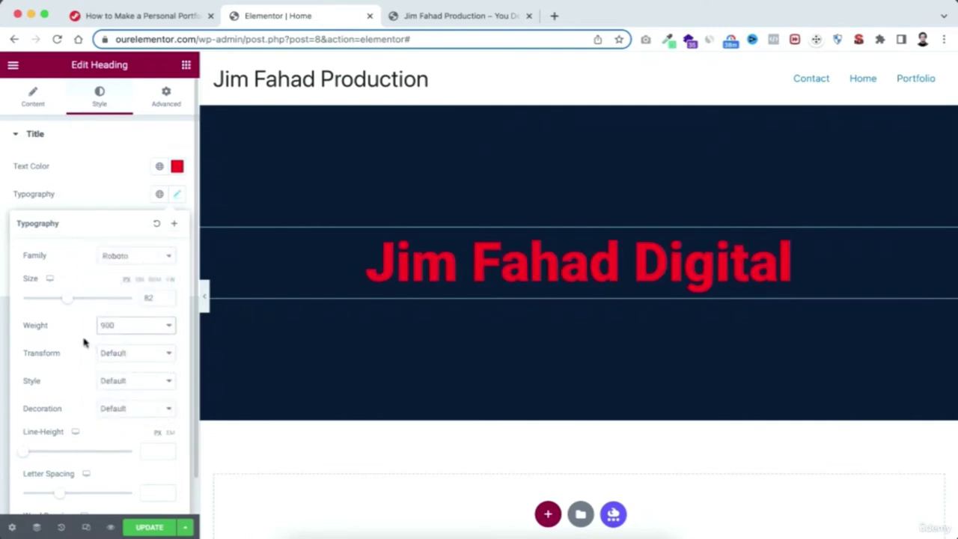
click(112, 355)
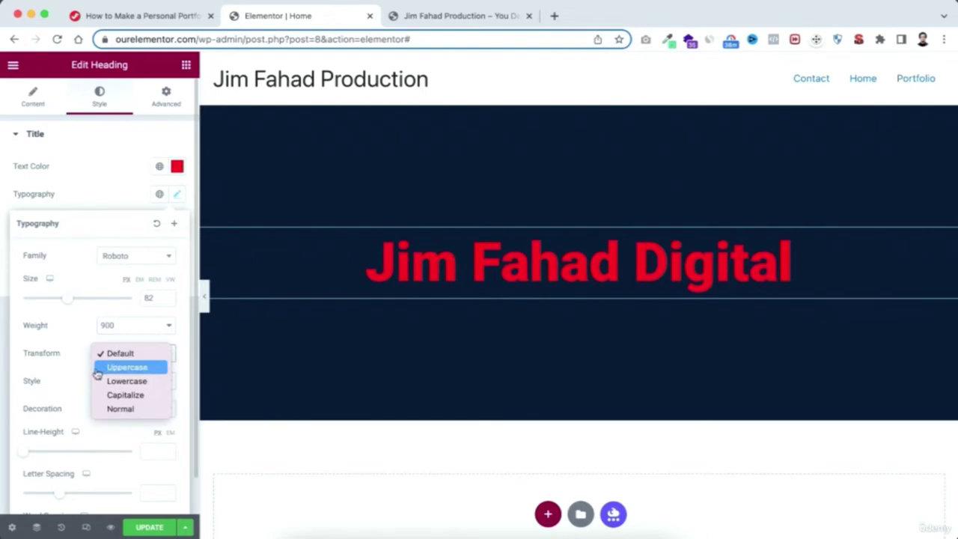
click(122, 367)
click(118, 383)
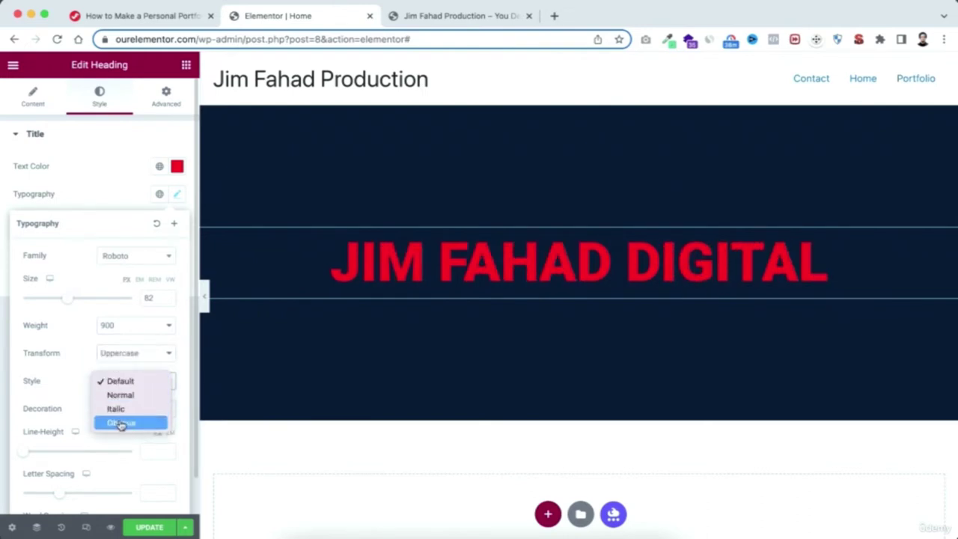
click(124, 410)
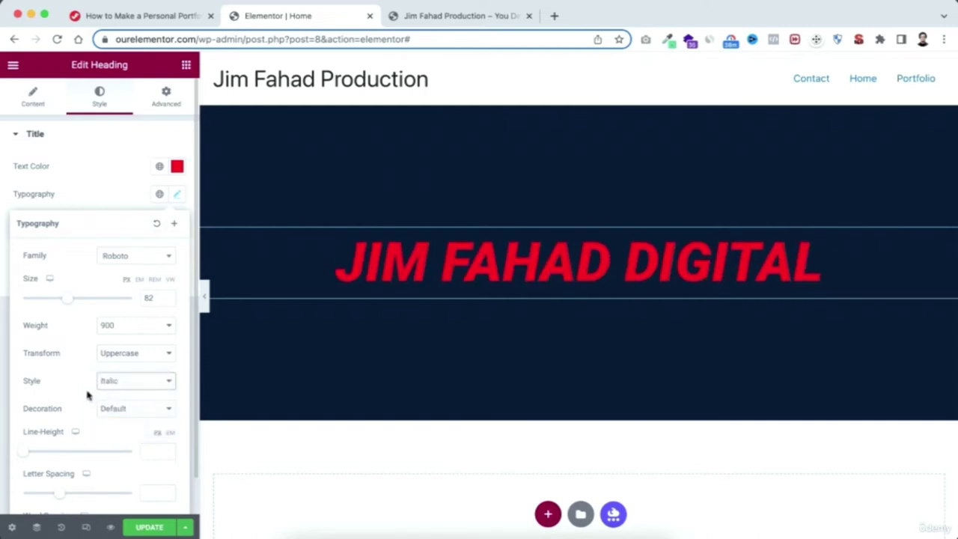
click(108, 193)
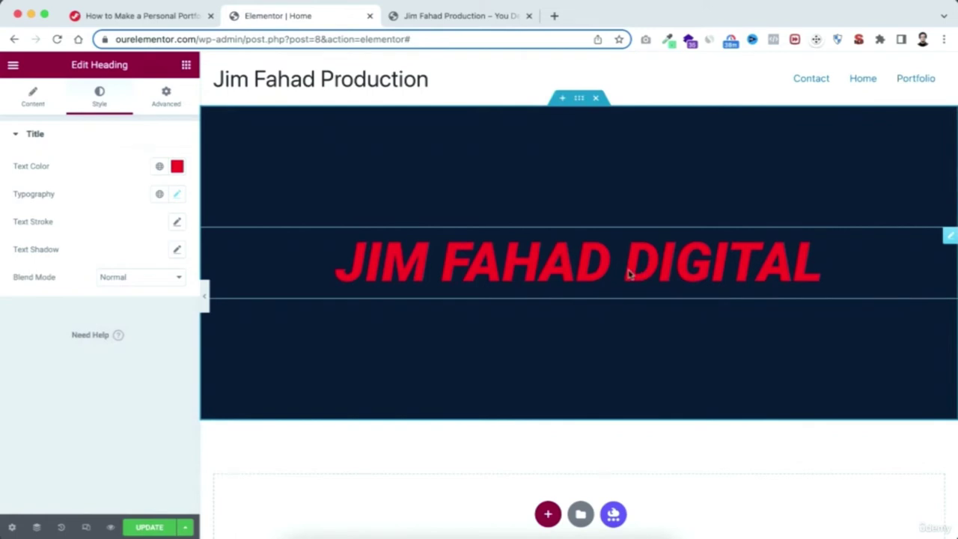
Step: Add a centred button below the heading labelled 'View More', linking to the owner's website
click(187, 66)
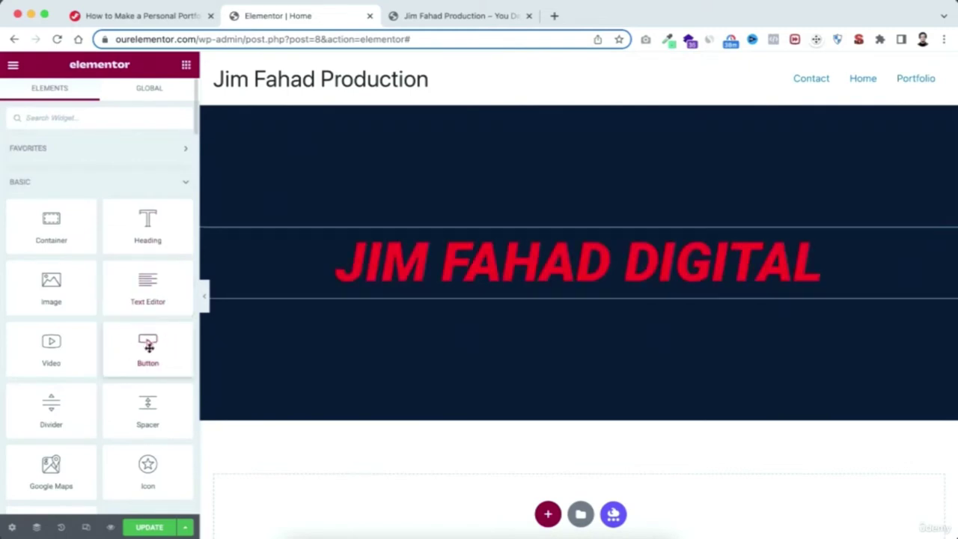
drag(142, 345, 582, 300)
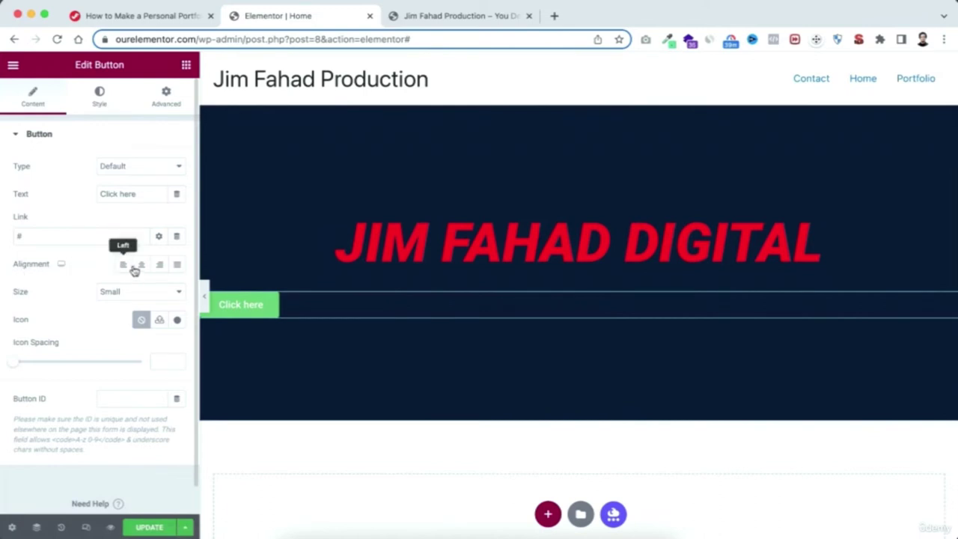
click(143, 266)
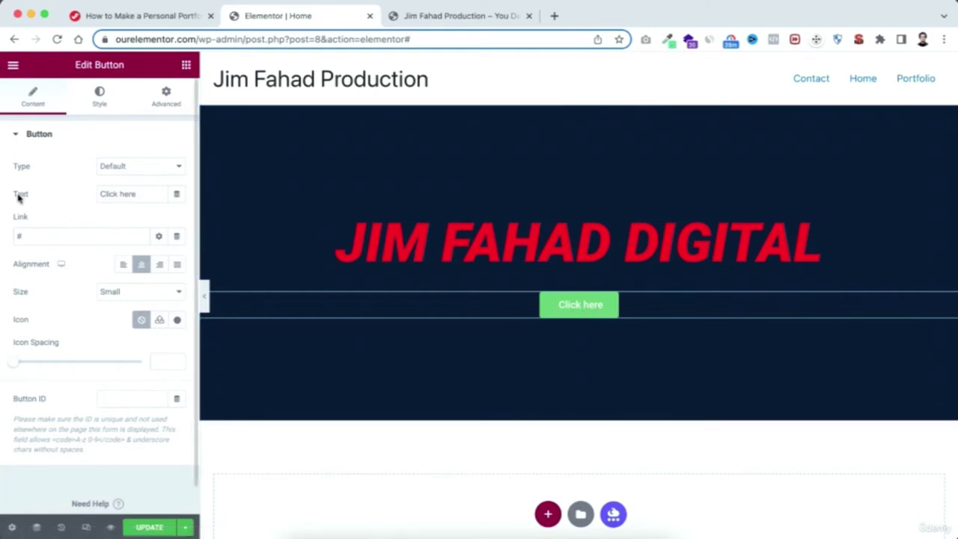
drag(139, 193, 55, 198)
text(View More)
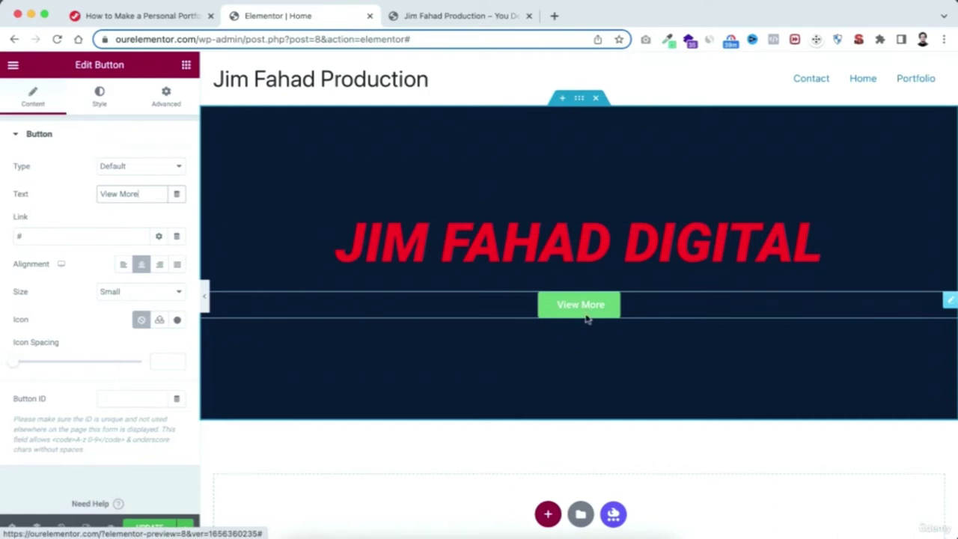
drag(30, 235, 11, 237)
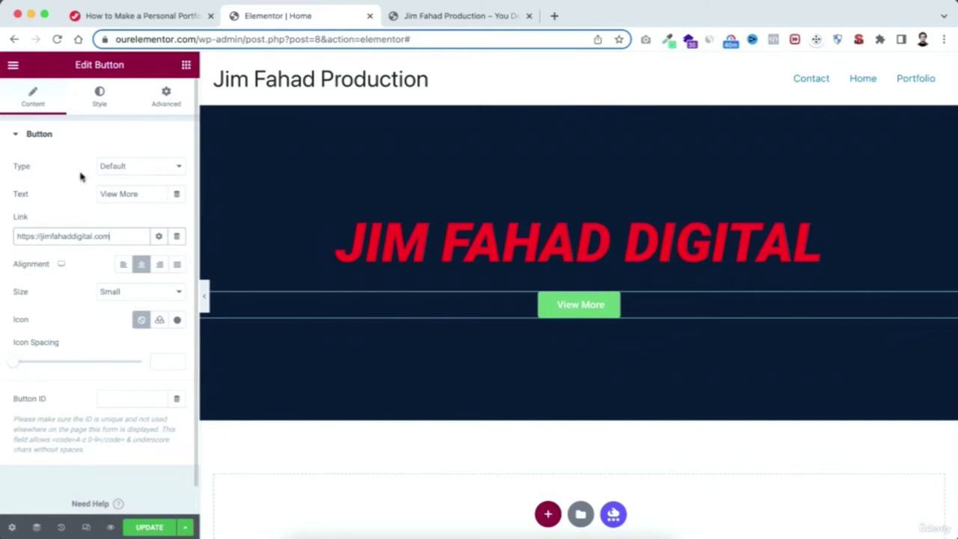
click(101, 96)
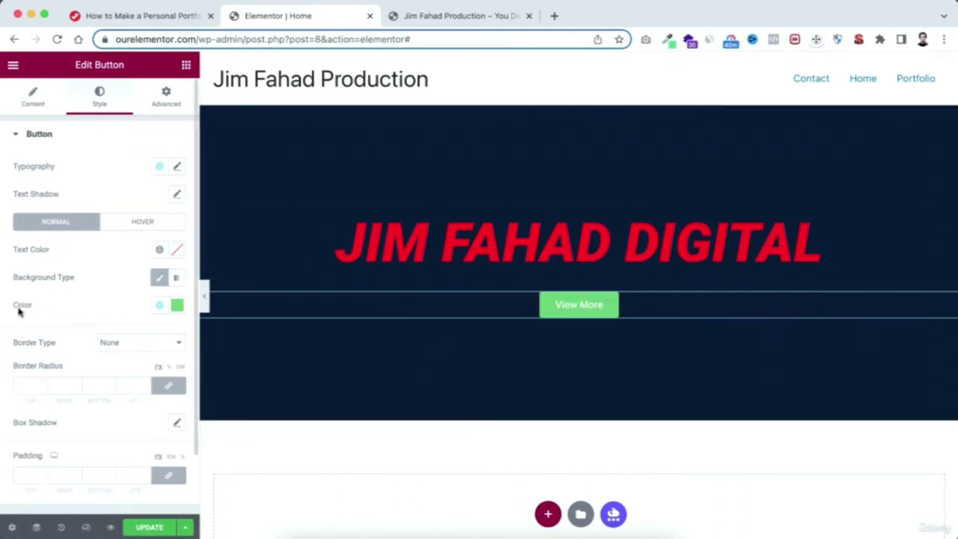
Step: Make the View More button's background bright lime (#C3FF13)
click(178, 304)
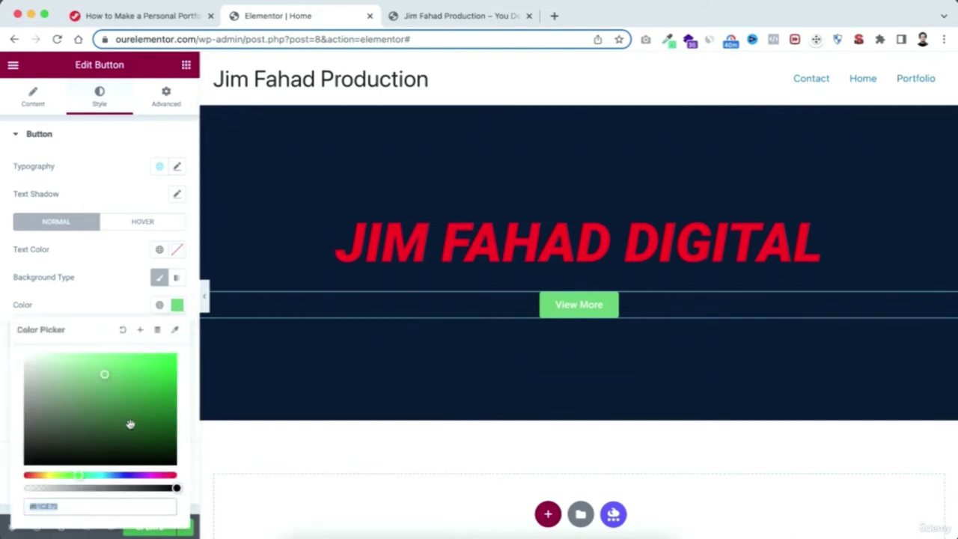
drag(102, 476, 56, 476)
drag(140, 387, 167, 342)
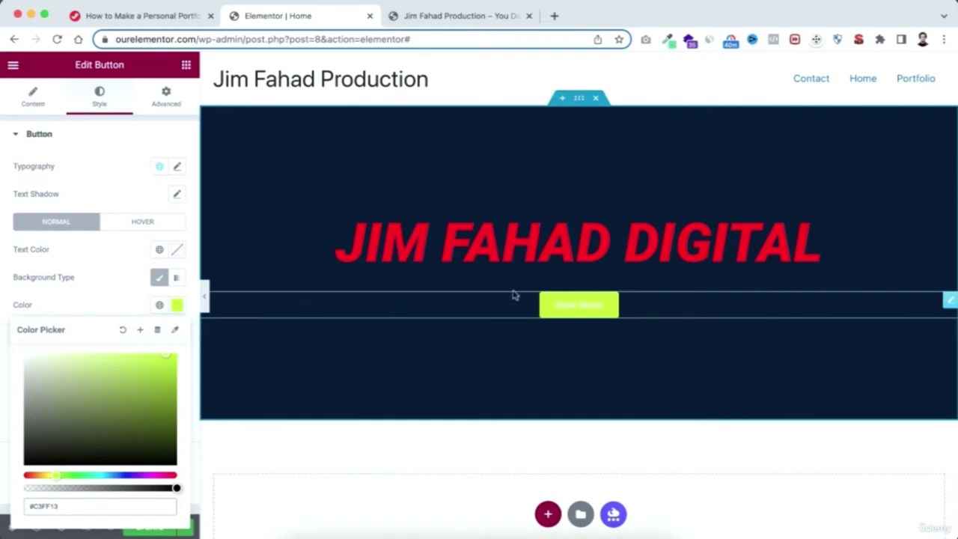
click(120, 296)
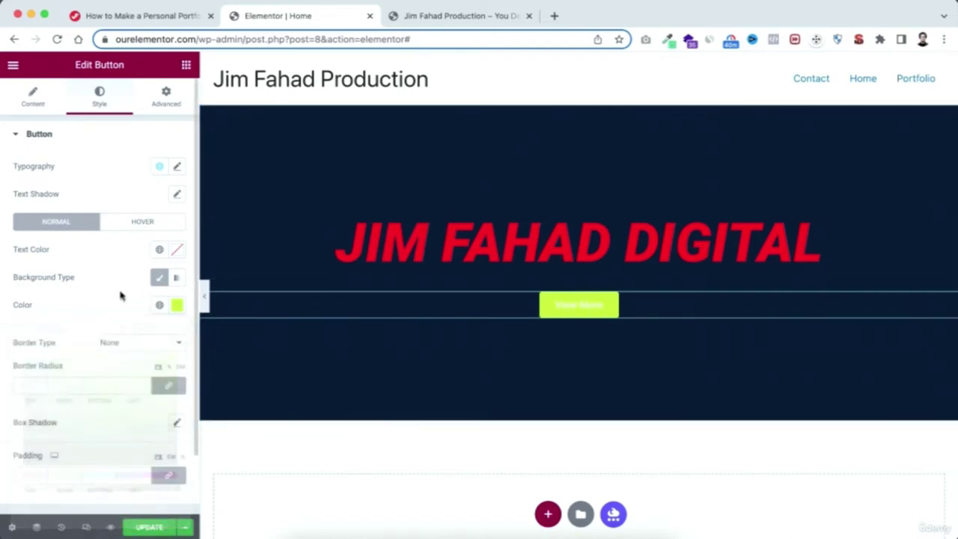
Step: Set the View More button's text colour to black #000000
click(176, 249)
drag(145, 377, 152, 429)
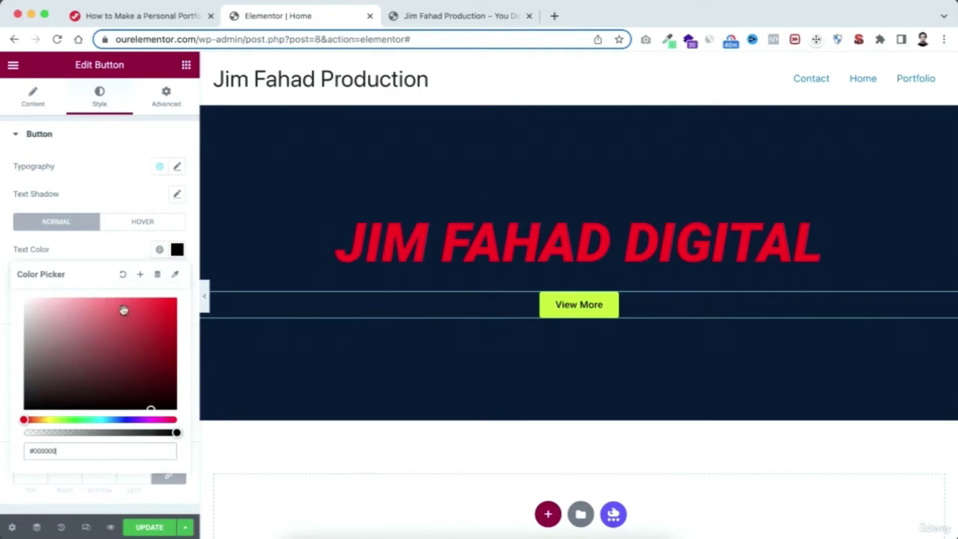
click(114, 257)
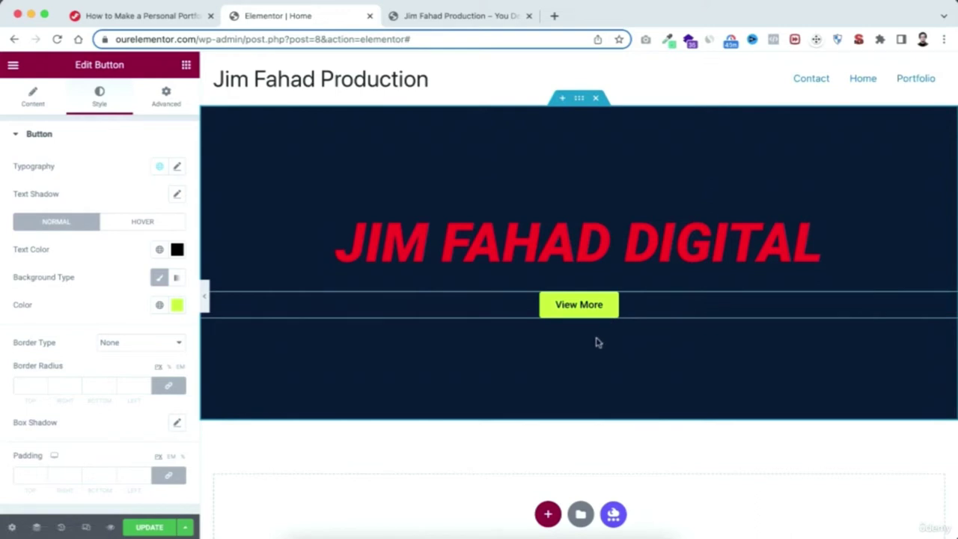
Step: Duplicate the View More button and give the copy link # and text 'Contact Me!'
right_click(616, 304)
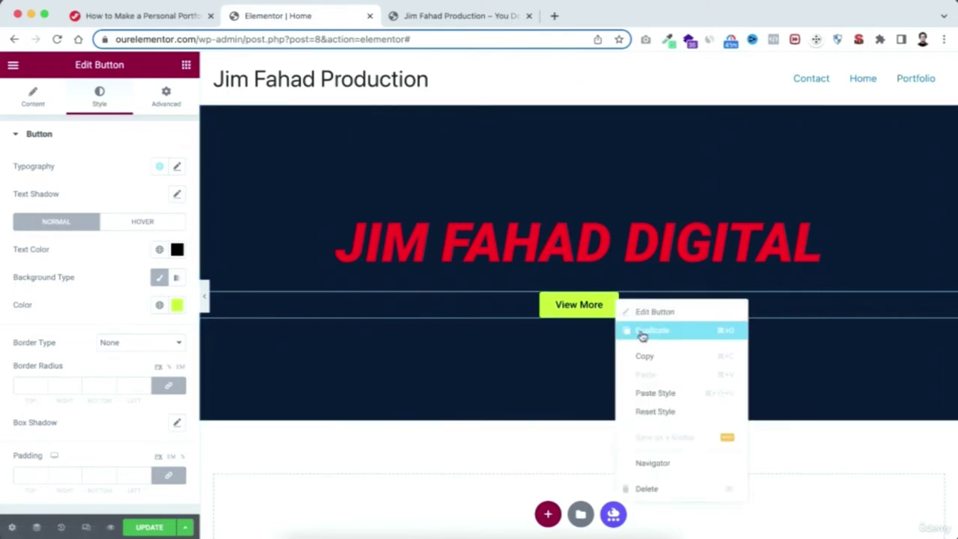
click(641, 333)
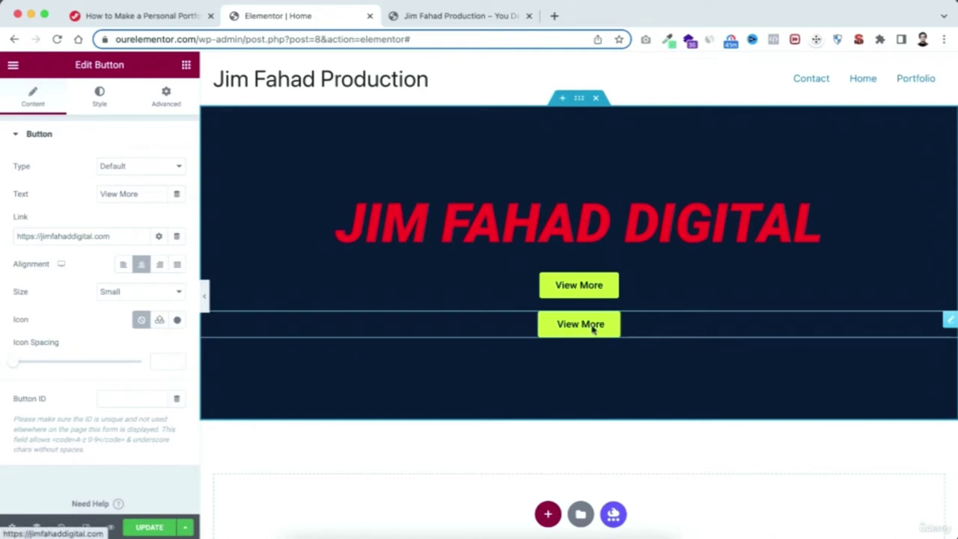
drag(113, 236, 1, 240)
text(#)
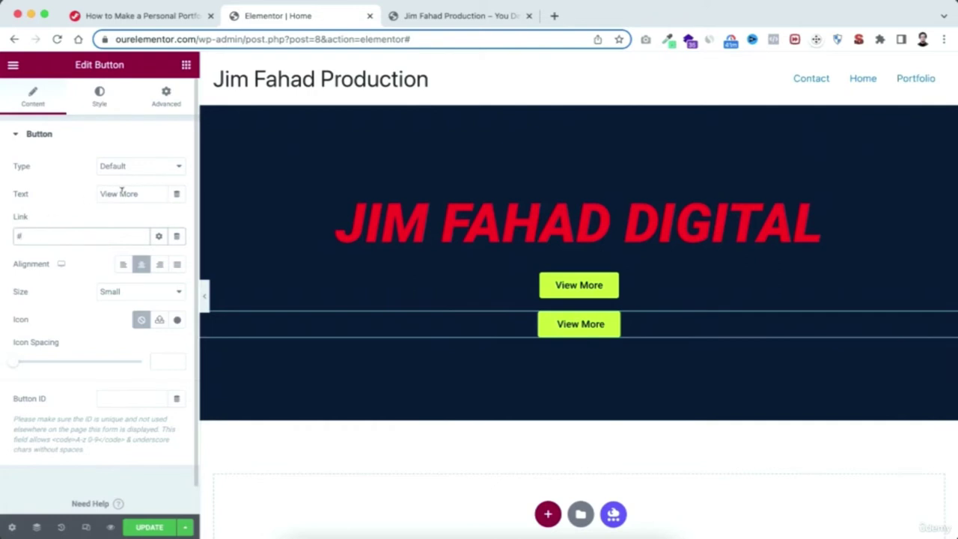
drag(142, 193, 75, 197)
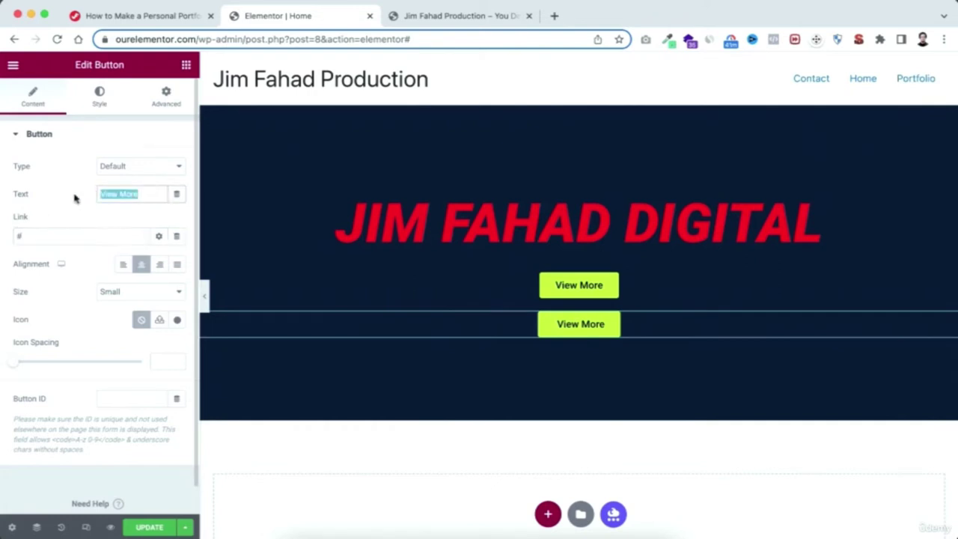
text(Co)
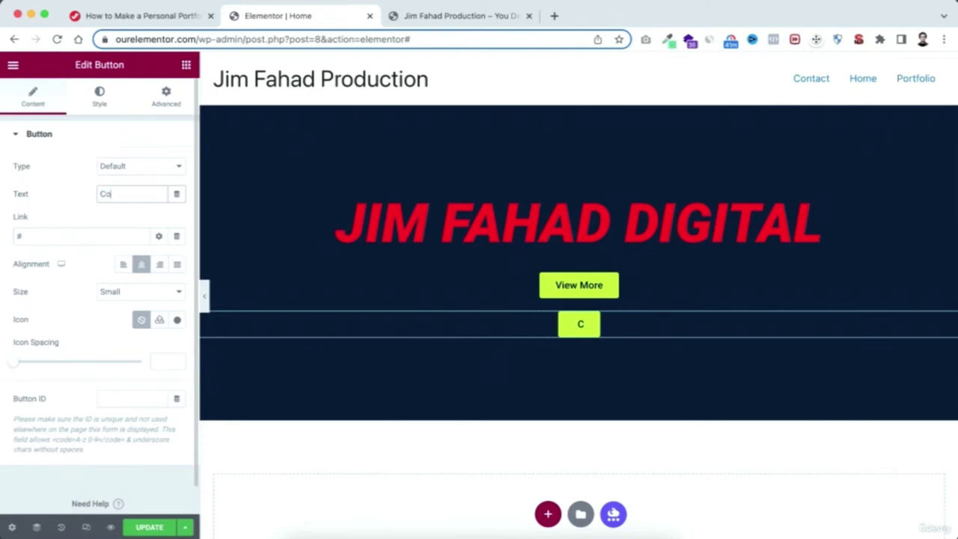
text(ntact Me!)
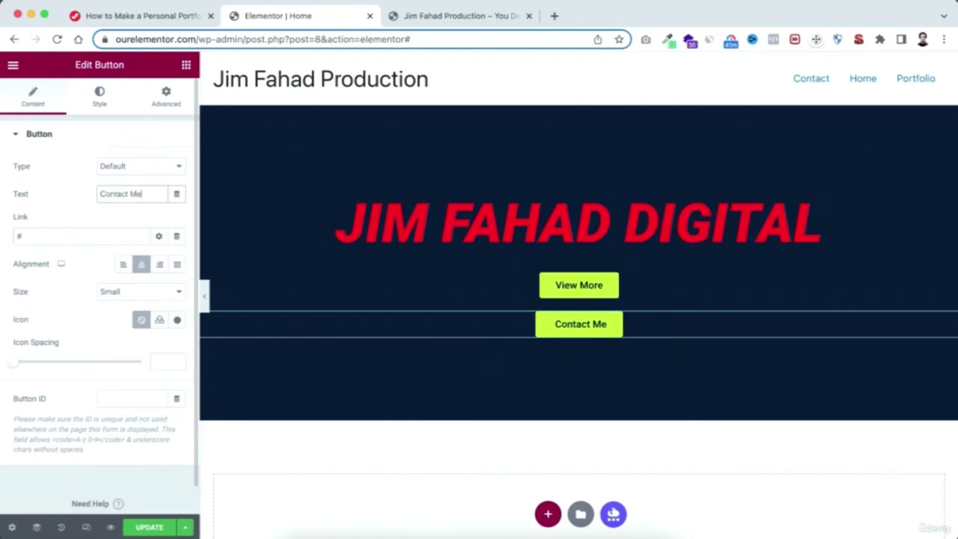
click(98, 100)
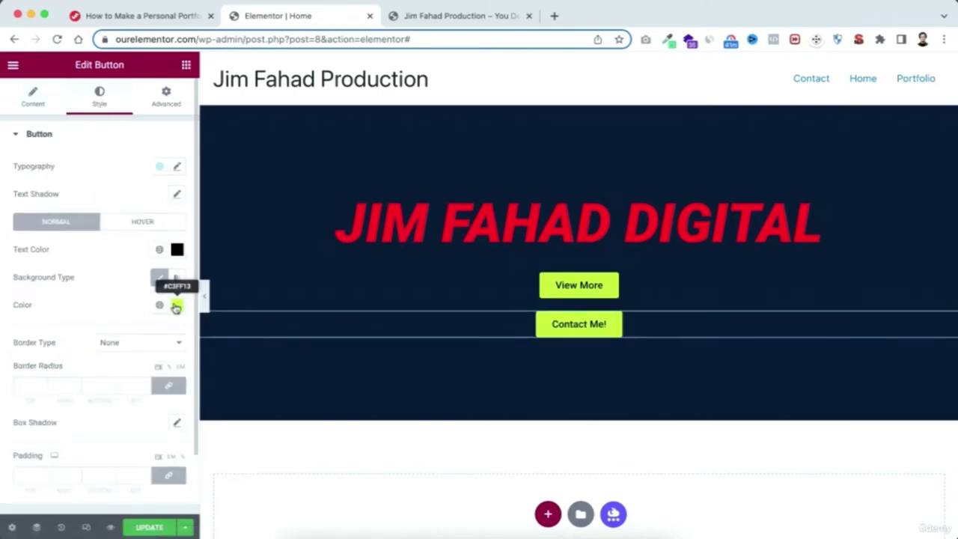
Step: Give the Contact Me! button a medium blue background from a pasted navy hex
click(176, 305)
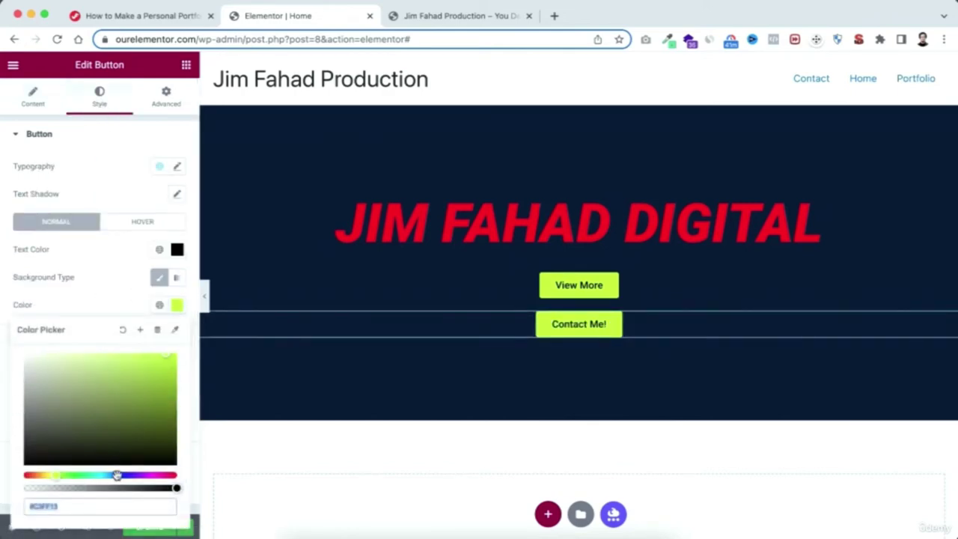
text(#041218)
drag(155, 454, 170, 380)
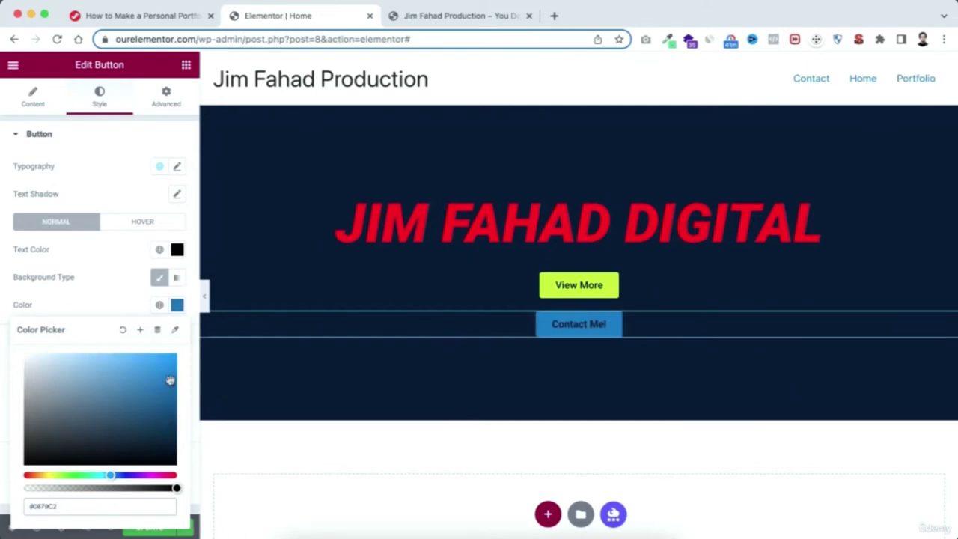
click(117, 260)
Step: Set the Contact Me! button's text colour to white #FFFFFF
click(177, 250)
text(#FFFFFF)
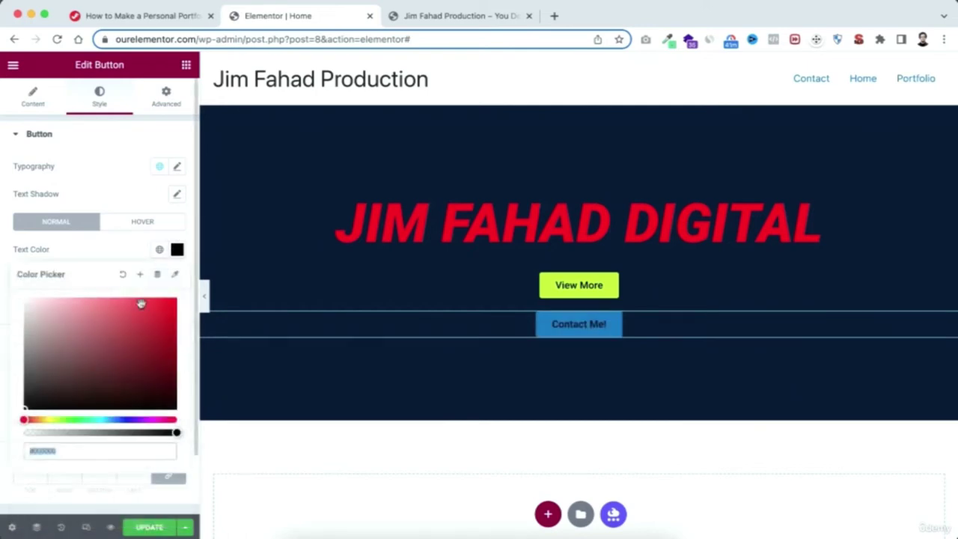
click(107, 248)
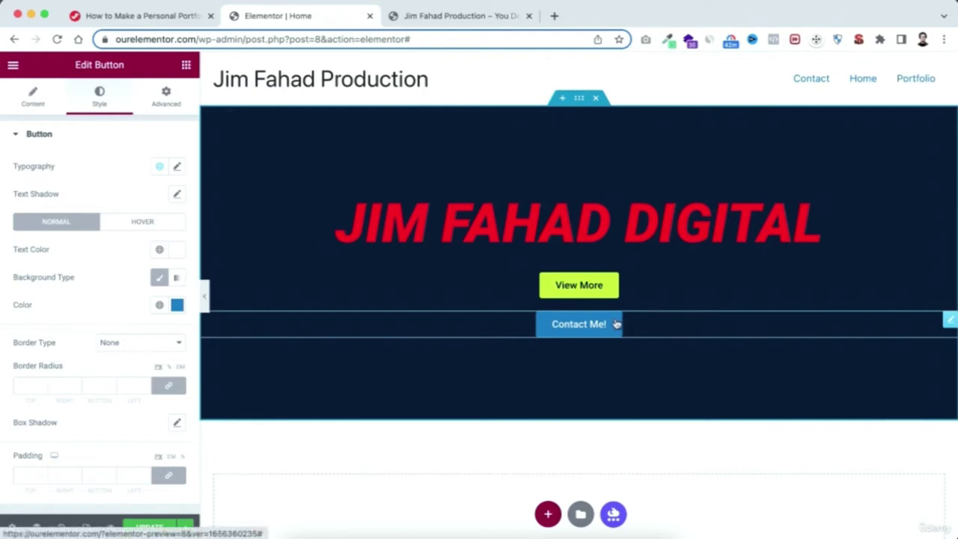
Step: Delete the Contact Me! button, then remove the entire dark hero section
right_click(616, 323)
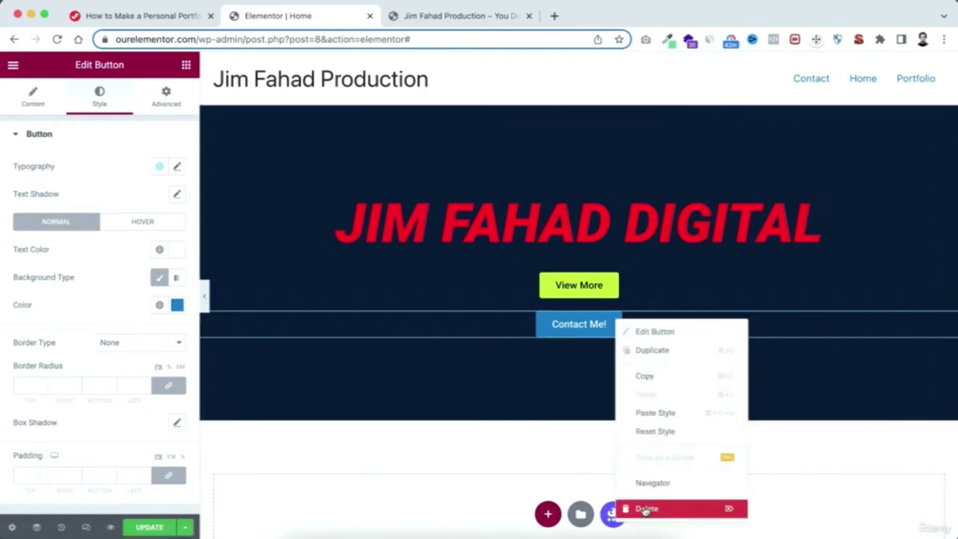
click(637, 508)
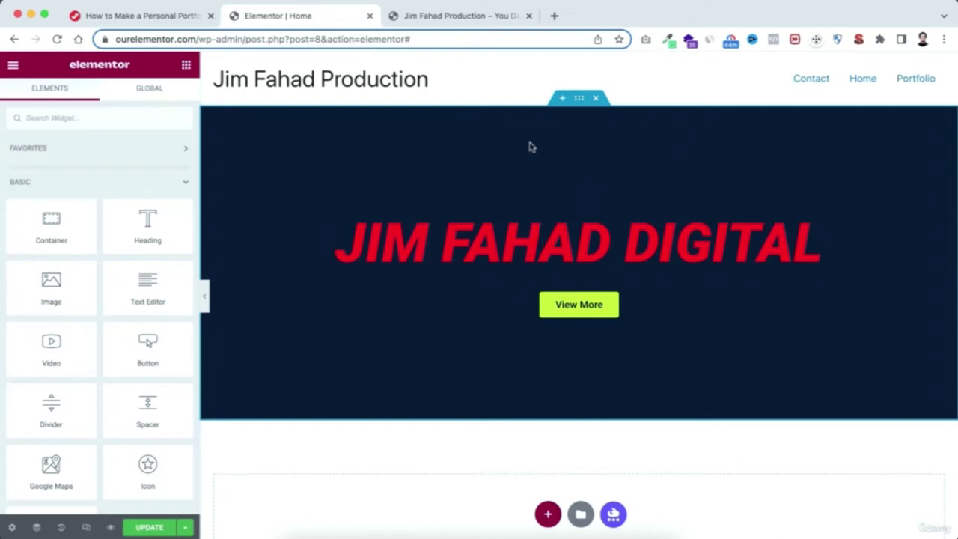
click(597, 99)
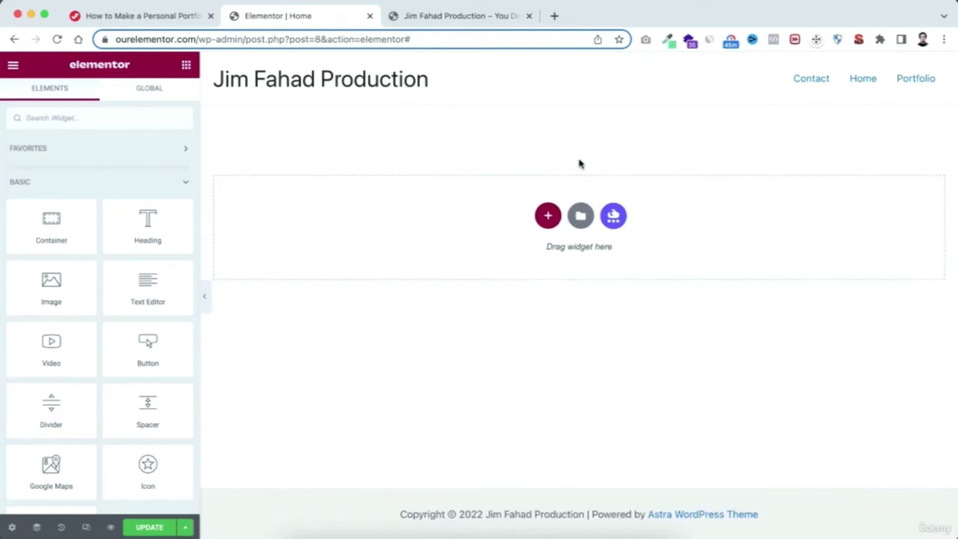
Step: Bring up the template library's Import Template screen, then go to the tutorial's browser tab
click(581, 220)
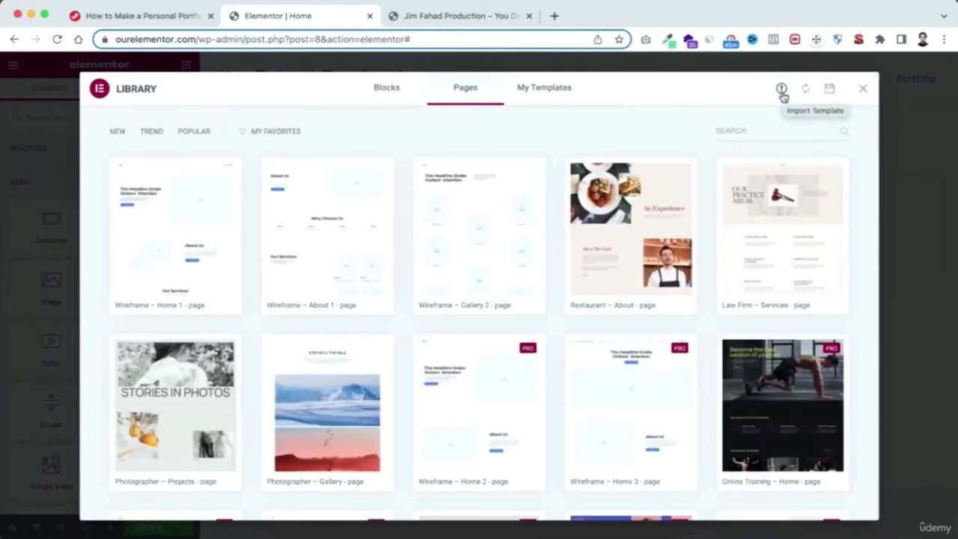
click(781, 89)
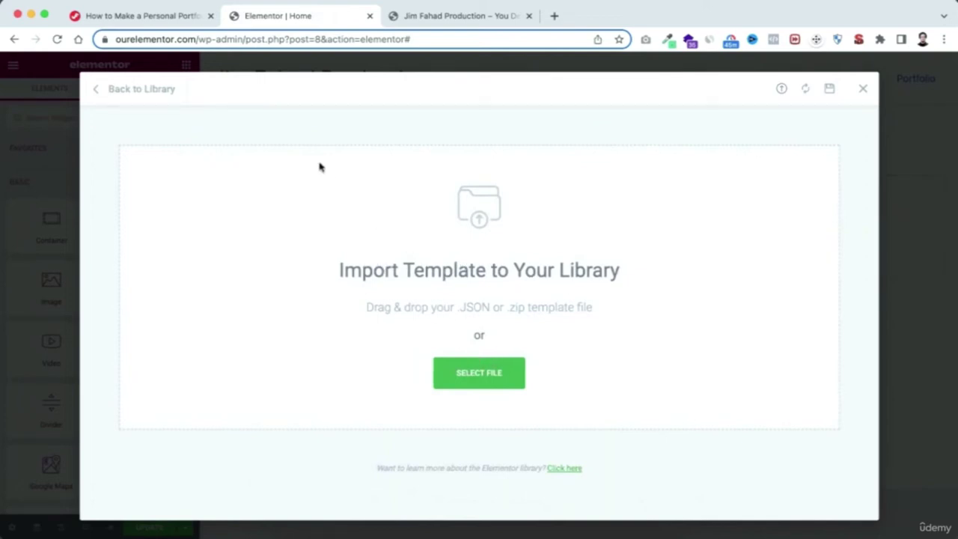
click(131, 17)
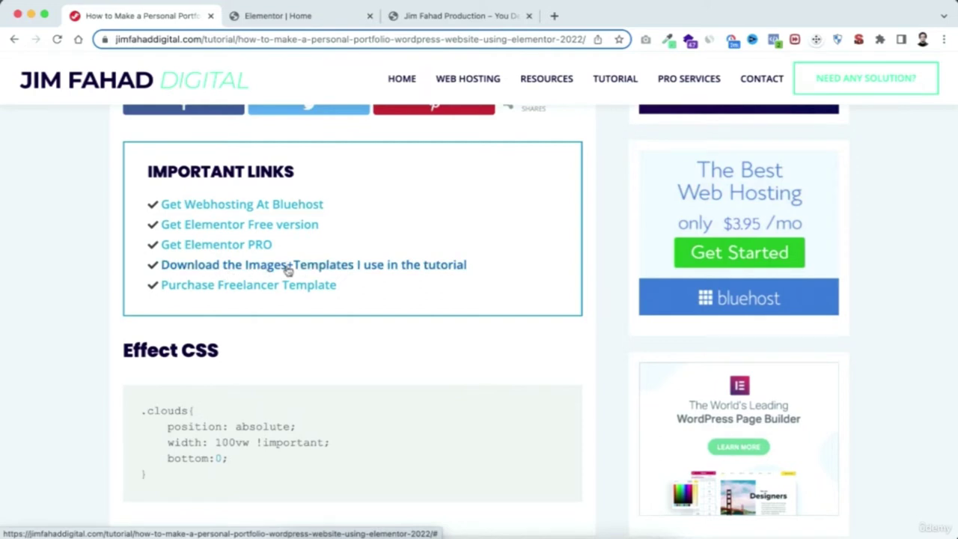
Step: In Finder, unzip JFD-Freelancer.zip from TEMPLATES to view its four JSON templates, then return to Chrome
click(296, 530)
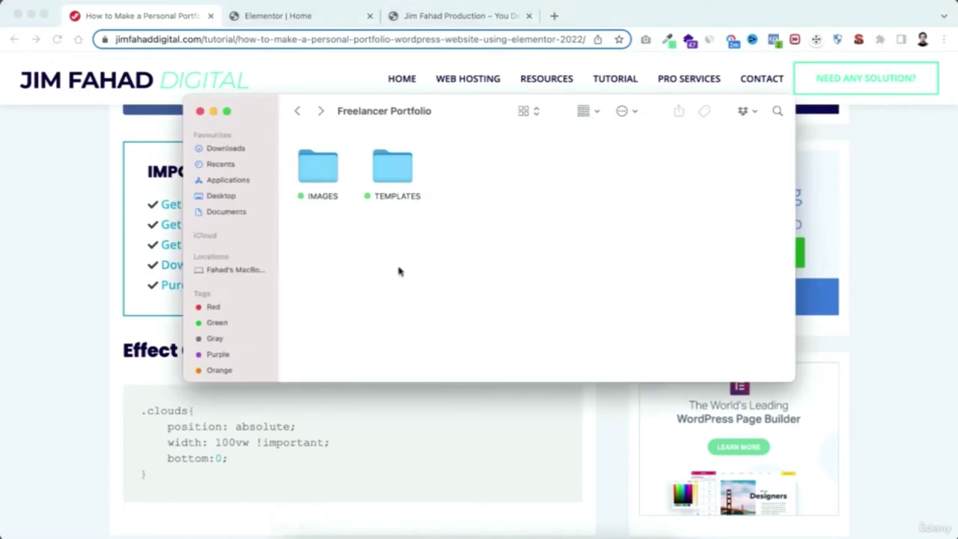
double_click(319, 174)
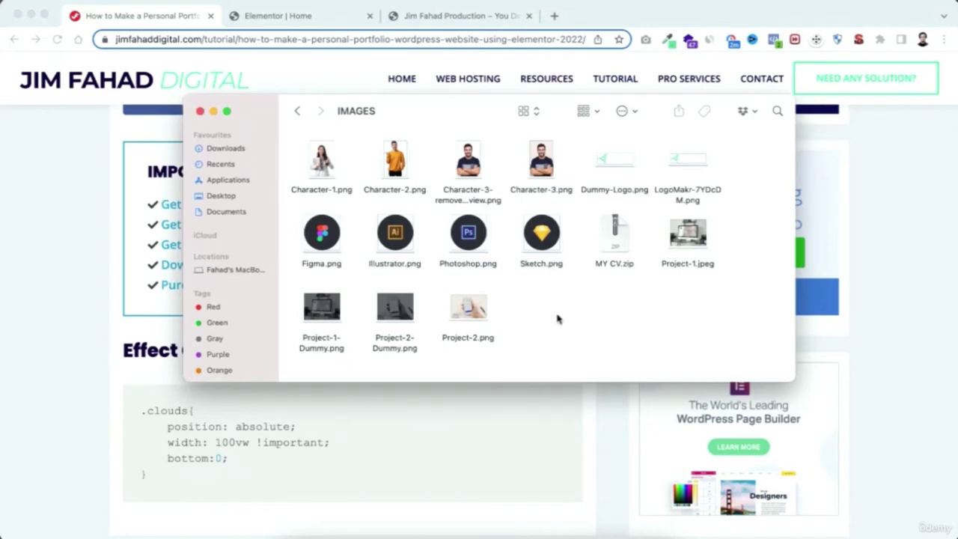
click(297, 111)
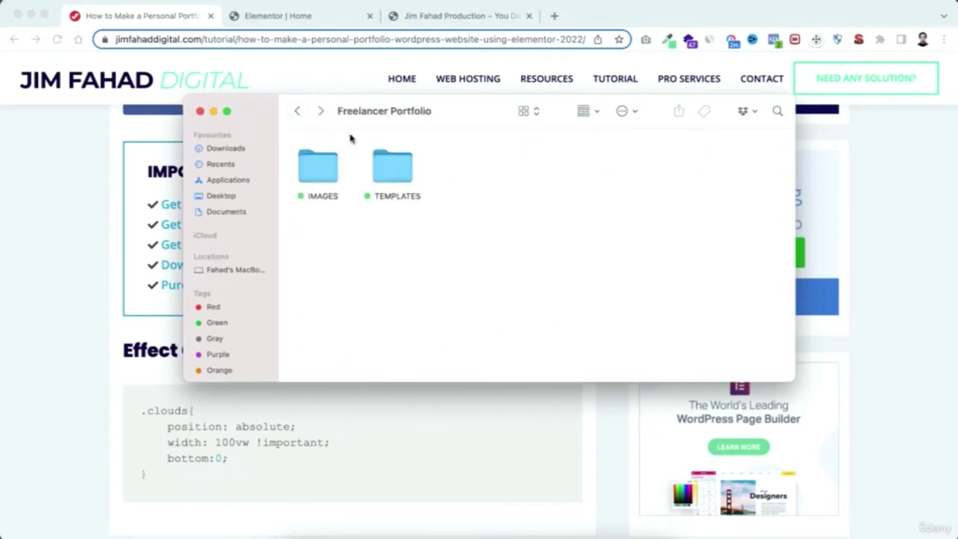
double_click(391, 173)
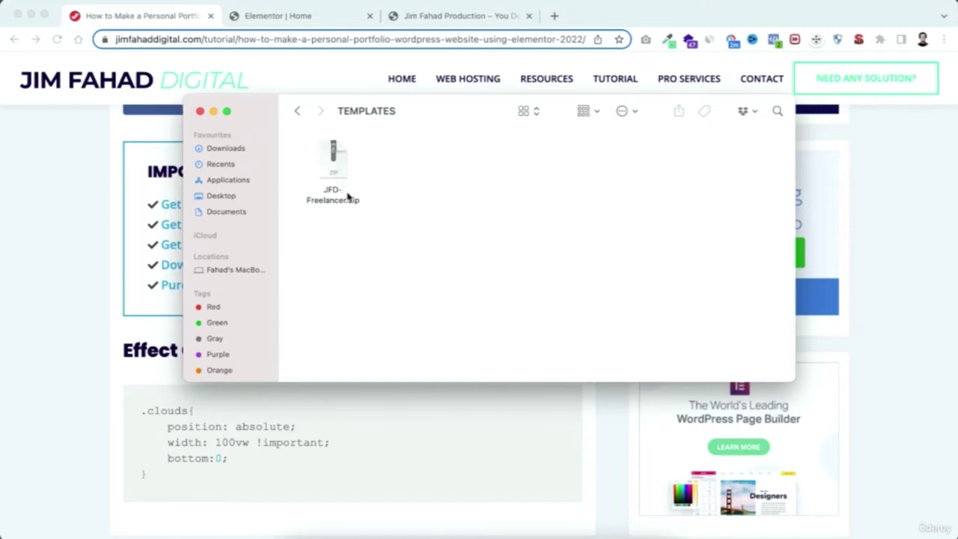
double_click(336, 161)
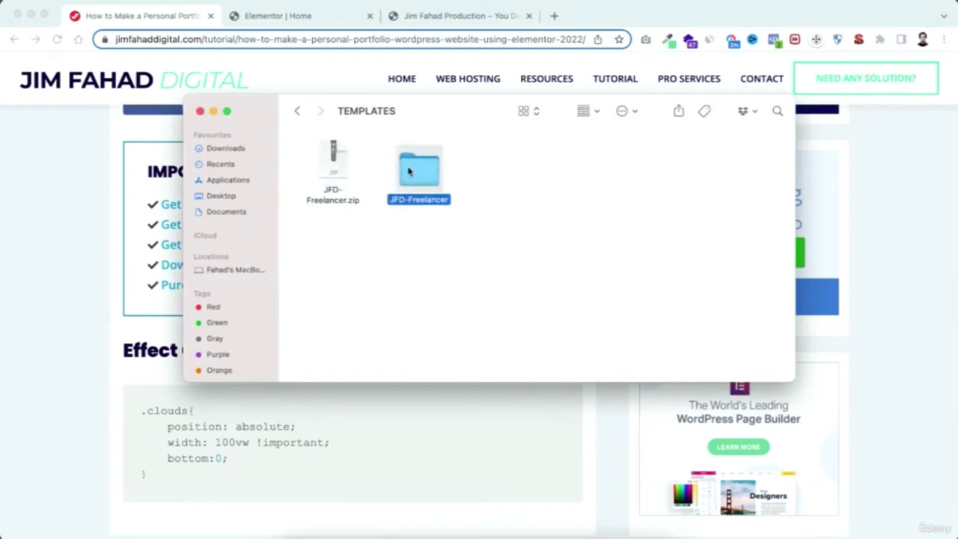
double_click(420, 173)
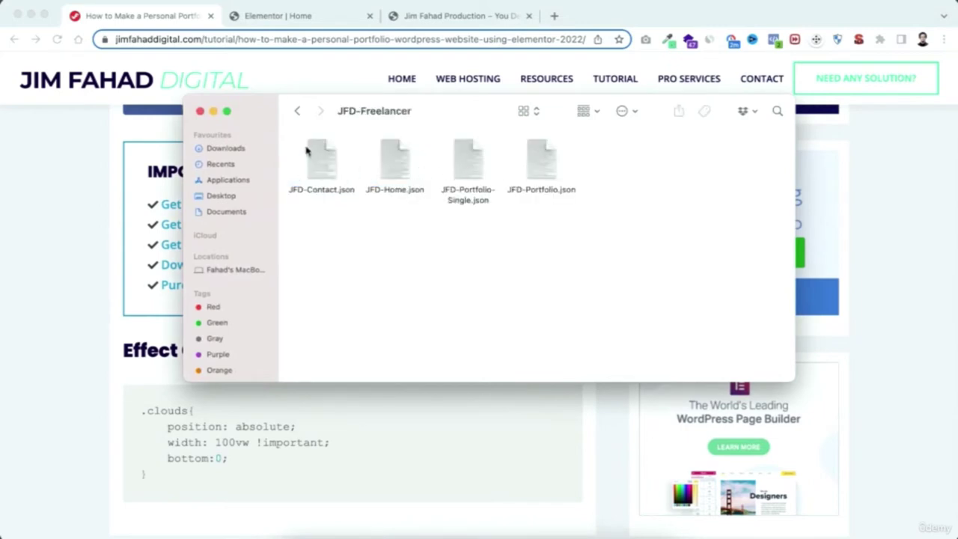
click(312, 23)
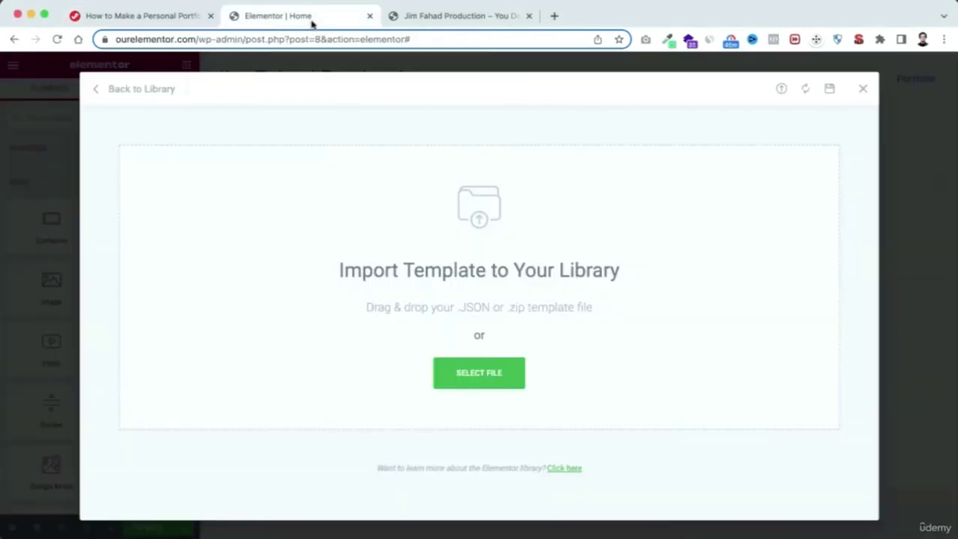
Step: Import JFD-Home.json from TEMPLATES > JFD-Freelancer and insert it with its page settings
click(483, 379)
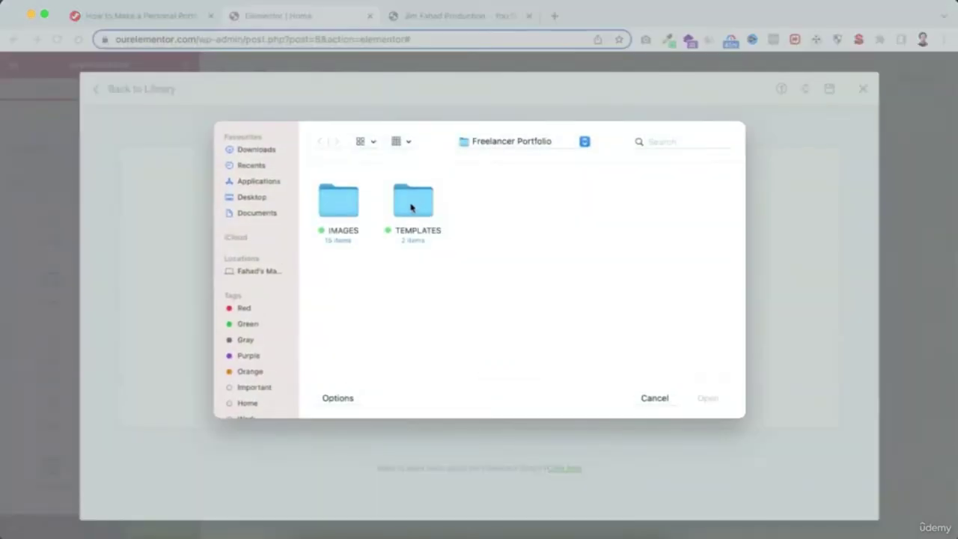
double_click(412, 203)
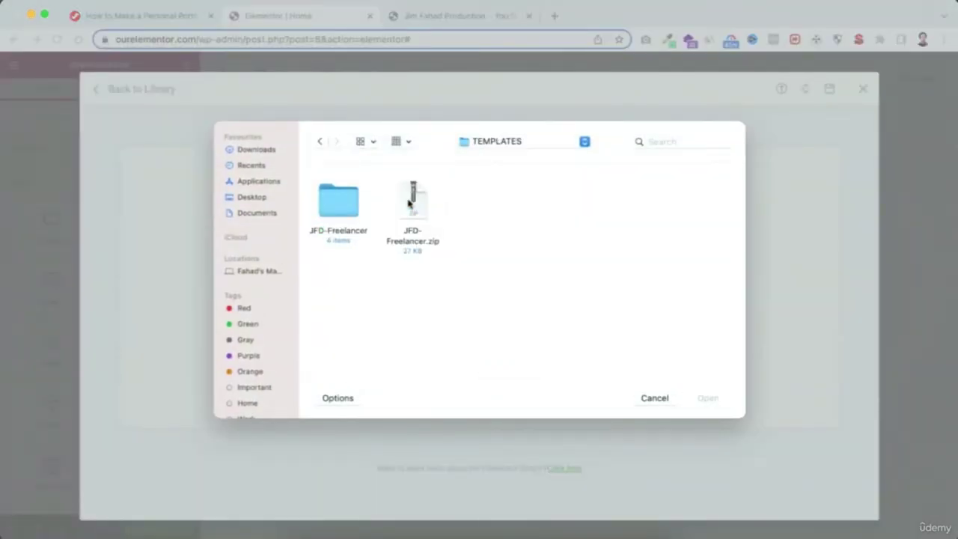
double_click(338, 202)
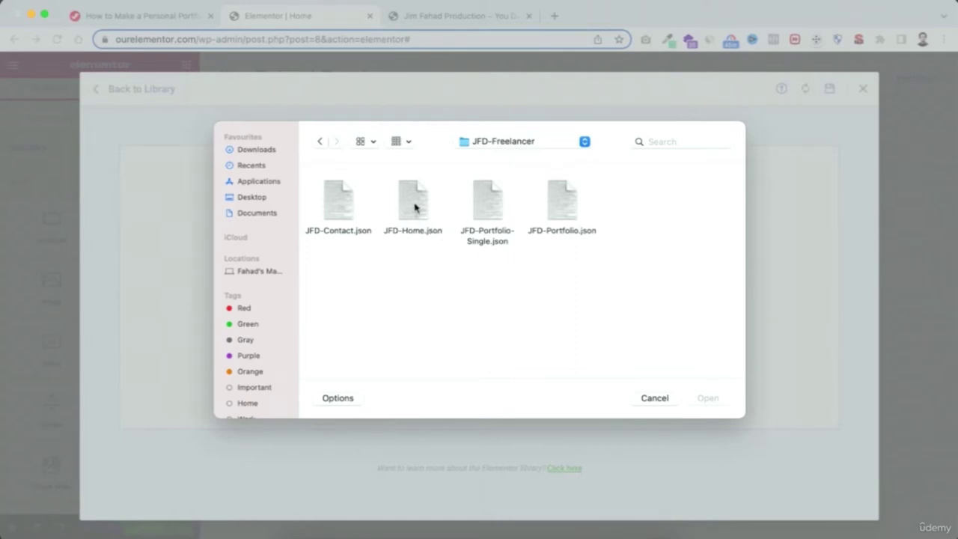
click(414, 207)
click(708, 398)
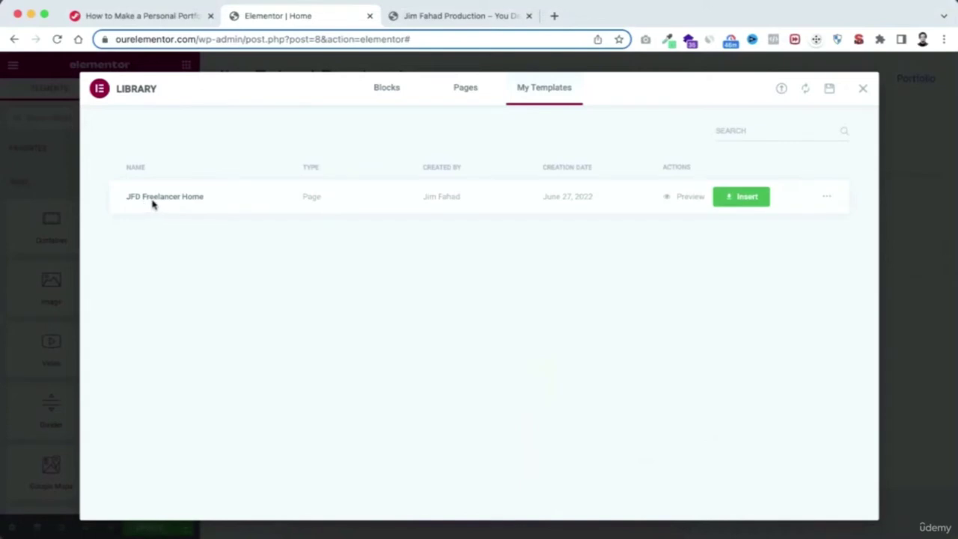
click(738, 199)
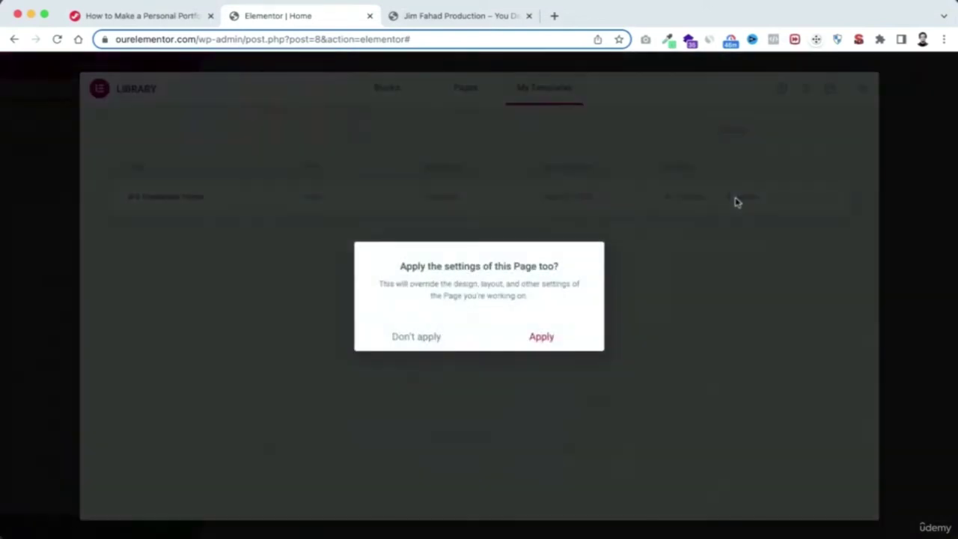
click(533, 342)
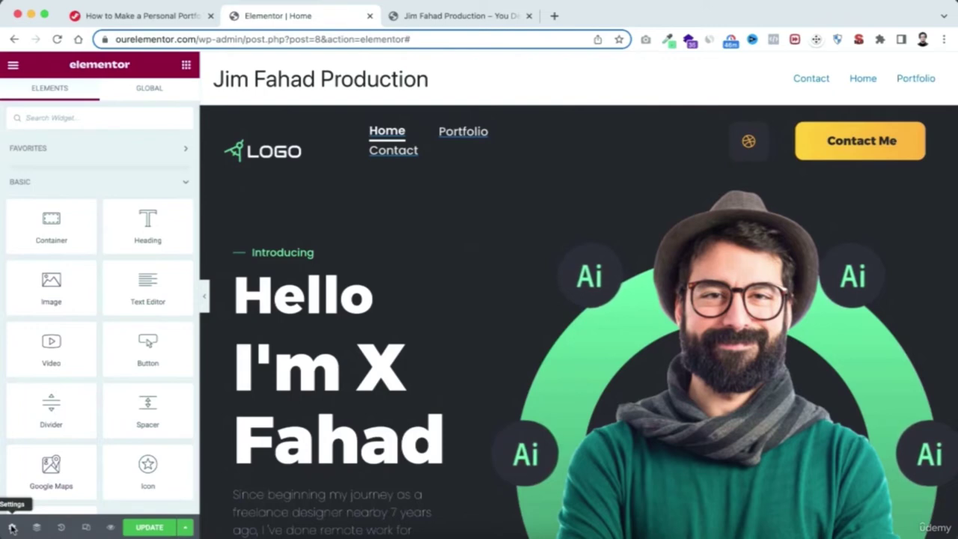
Step: Change the Home page's Page Layout setting to Elementor Canvas
click(11, 528)
scroll(57, 453, down, 2)
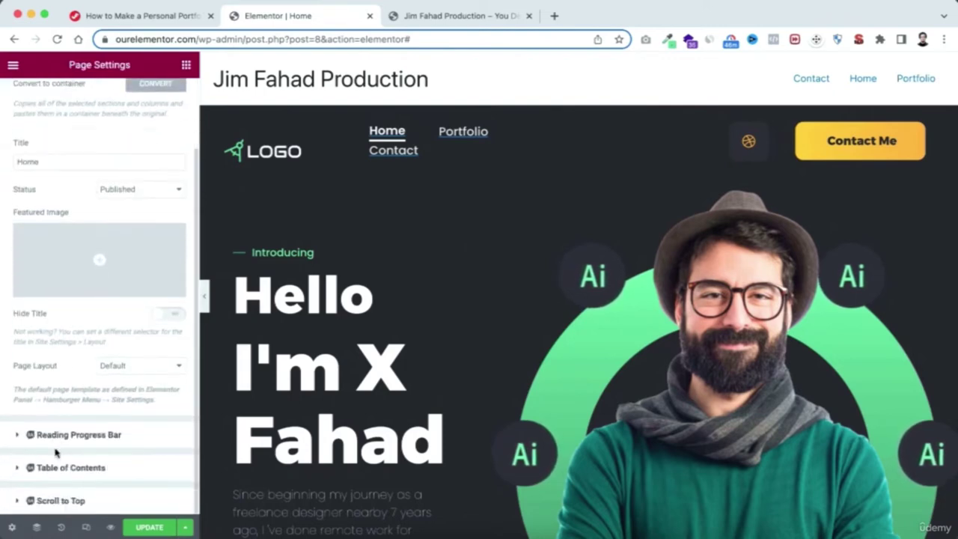
click(127, 368)
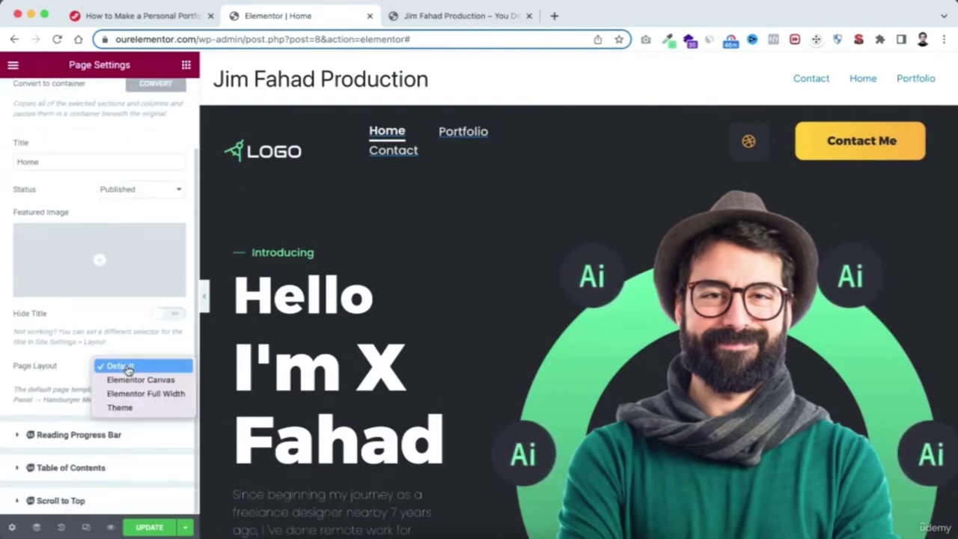
click(118, 383)
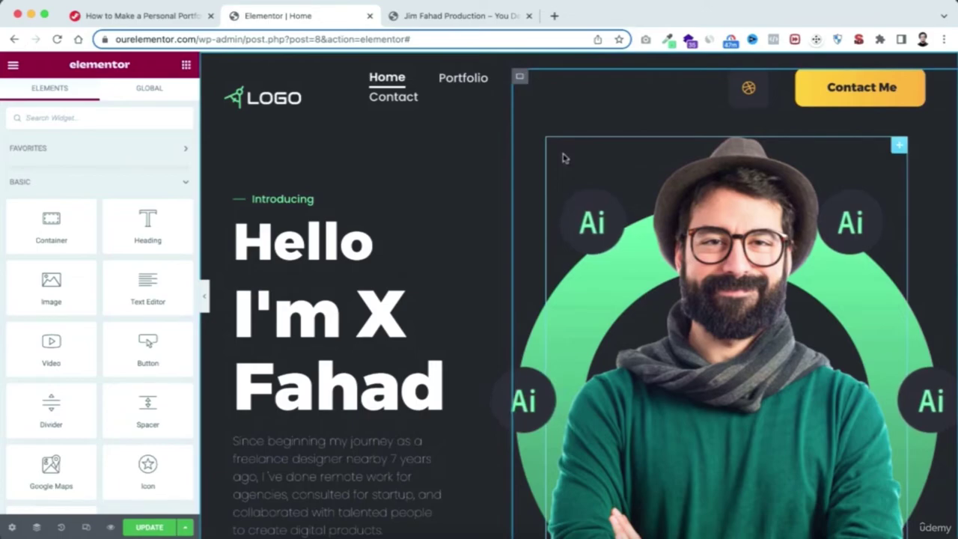
scroll(507, 317, down, 10)
scroll(506, 317, down, 20)
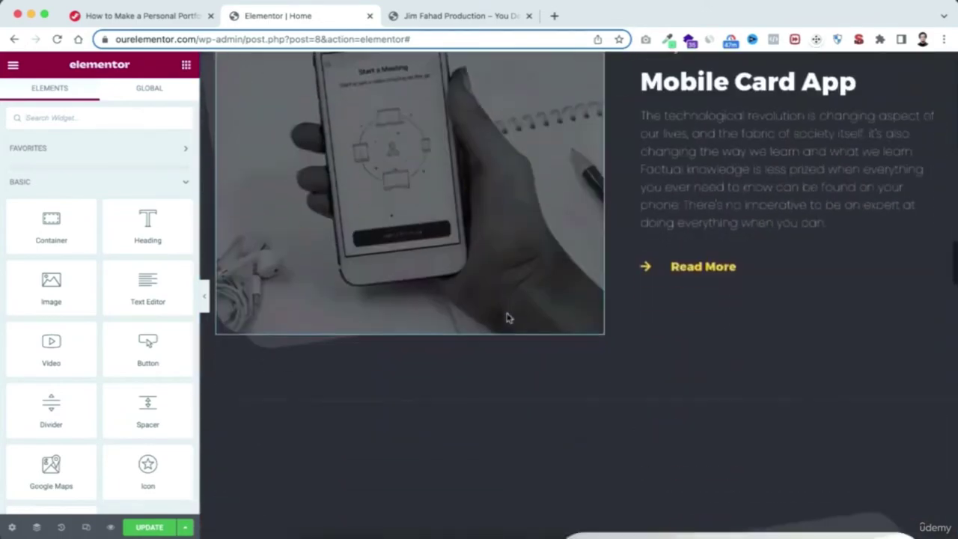
scroll(507, 318, down, 10)
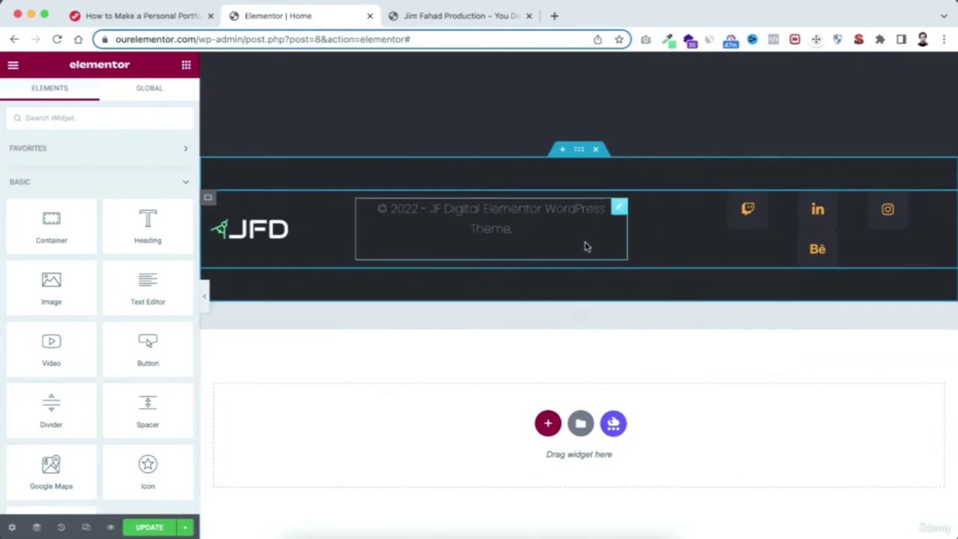
scroll(597, 238, up, 3)
scroll(596, 237, up, 20)
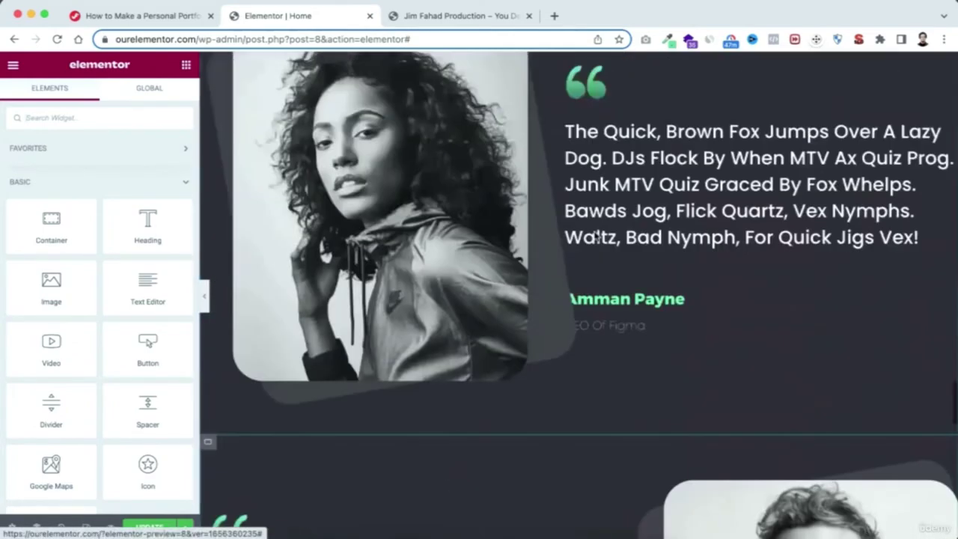
scroll(597, 237, up, 15)
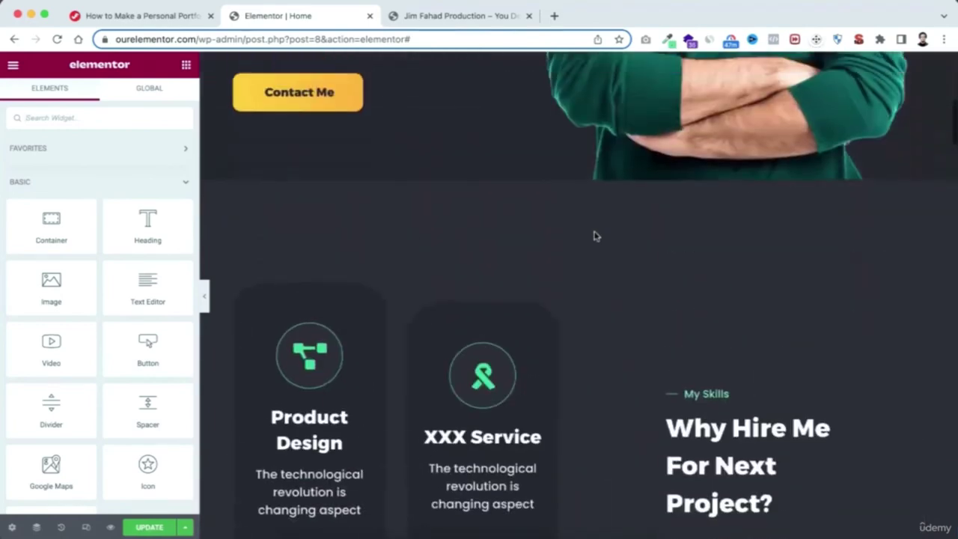
scroll(596, 207, up, 5)
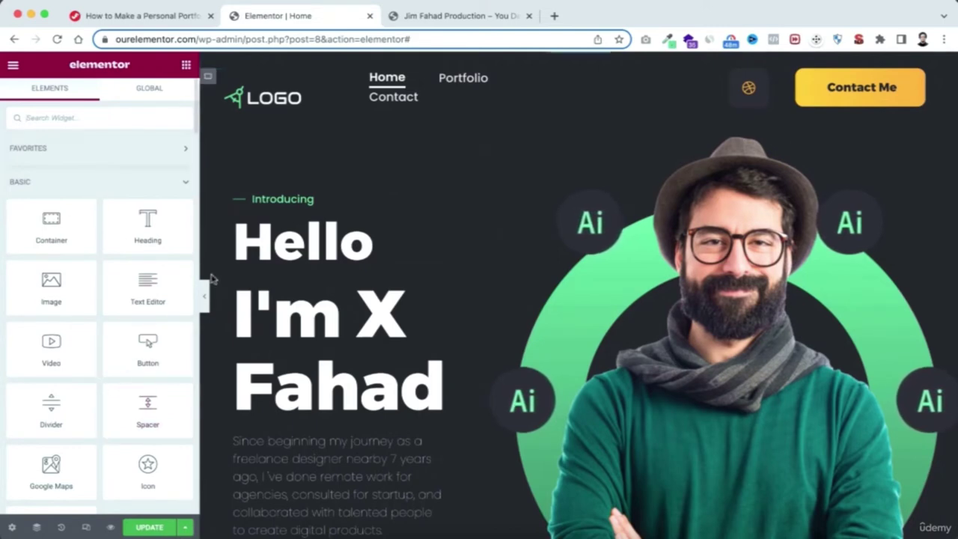
click(206, 299)
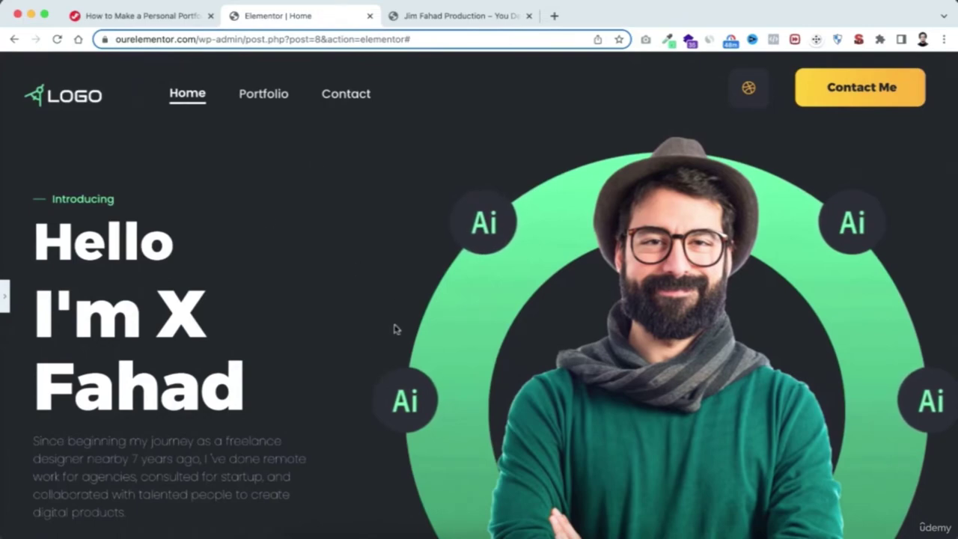
scroll(389, 330, down, 10)
scroll(380, 352, down, 5)
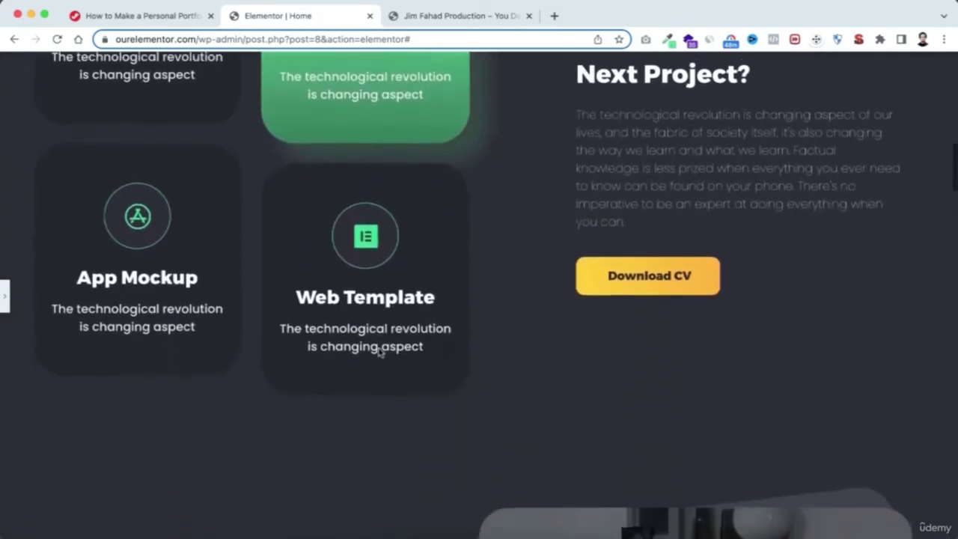
scroll(378, 352, up, 15)
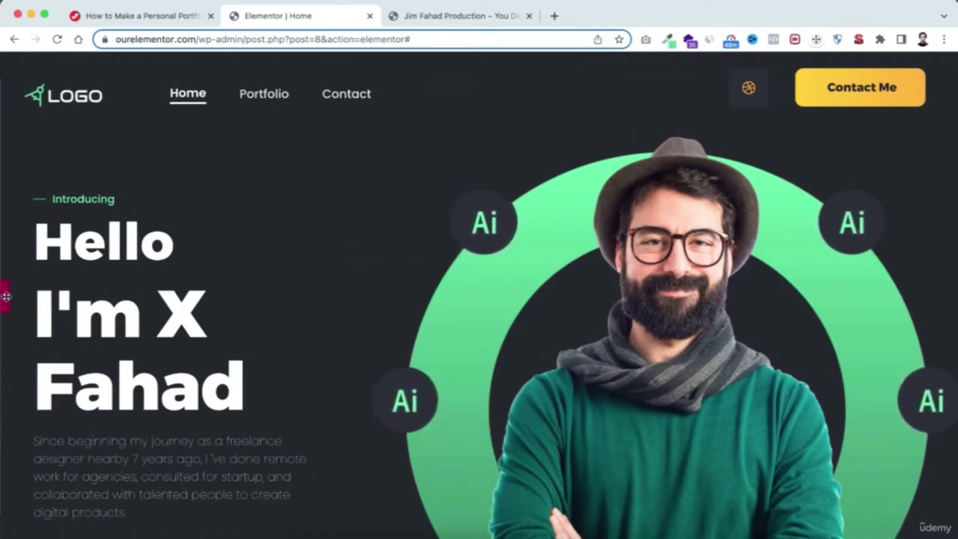
click(6, 300)
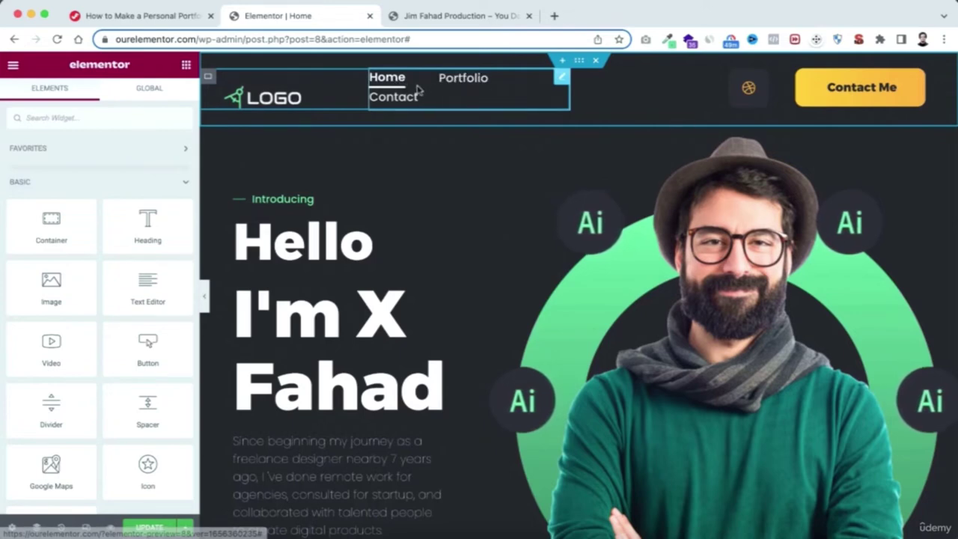
Step: Add a fourth nav menu item named 'About' with no icon and link #
click(417, 80)
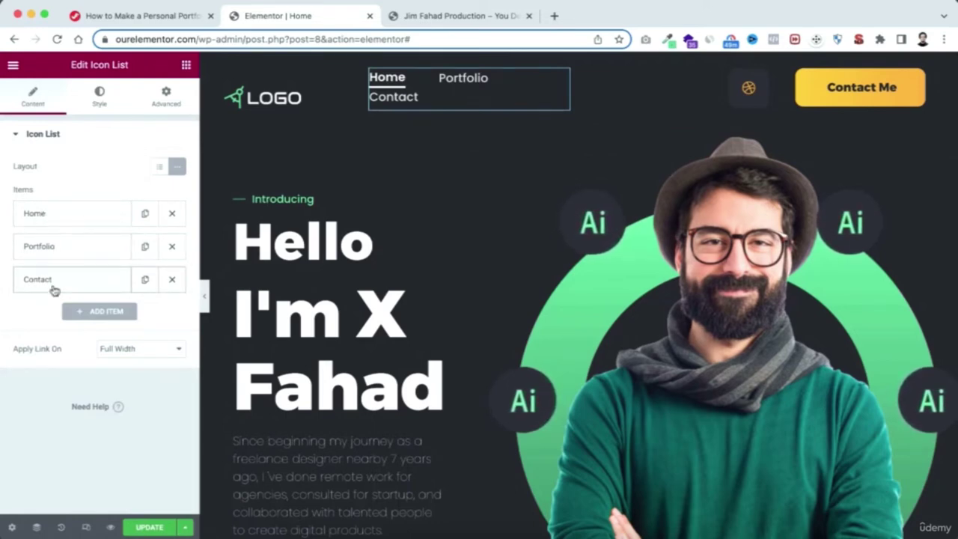
click(81, 313)
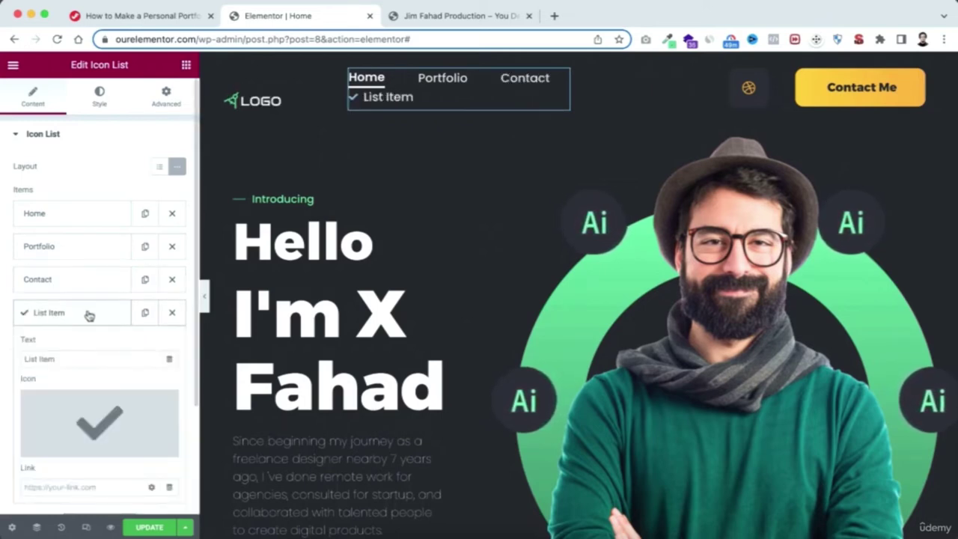
scroll(86, 333, down, 3)
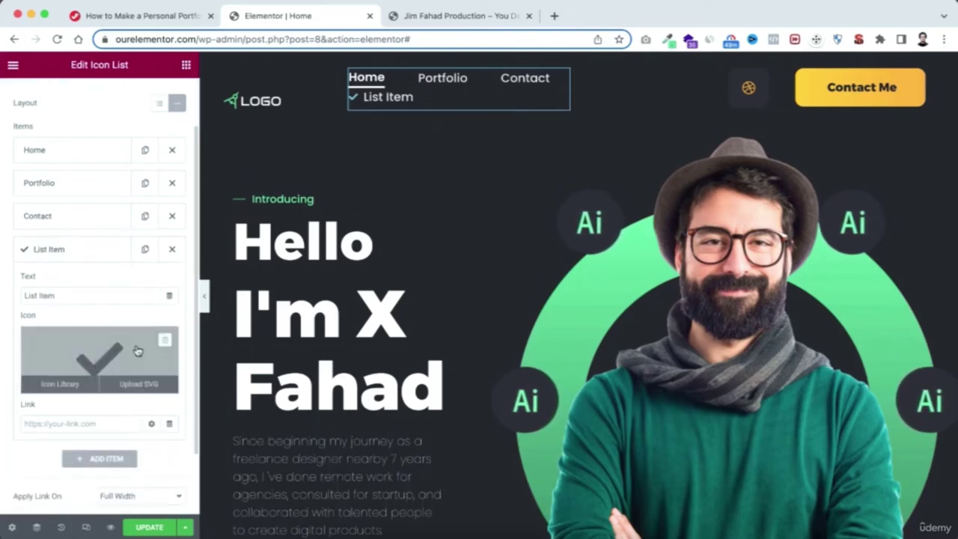
click(165, 342)
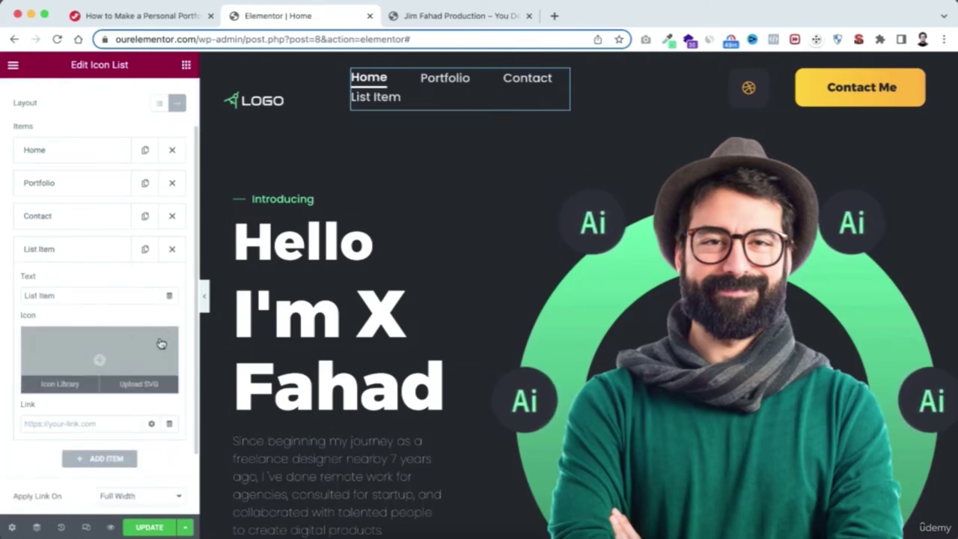
drag(72, 294, 7, 301)
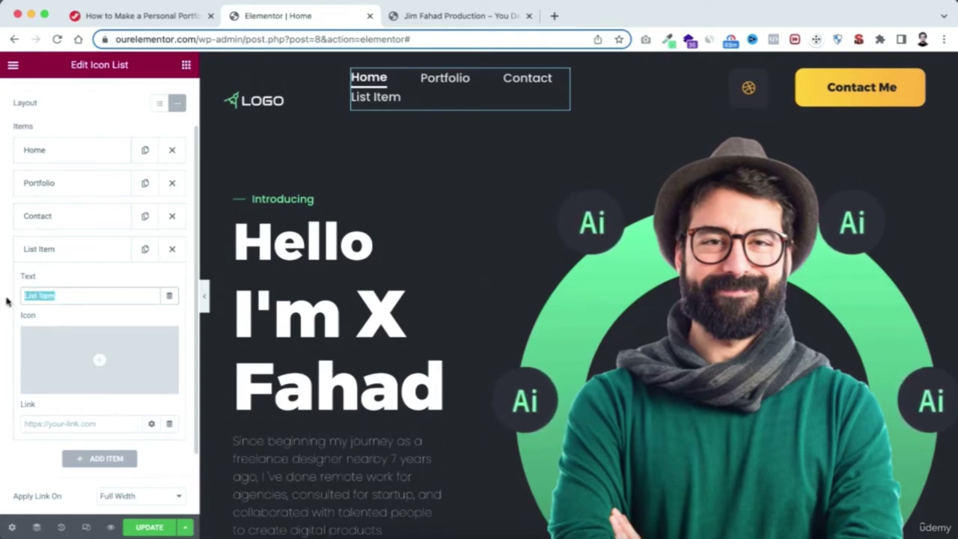
text(About)
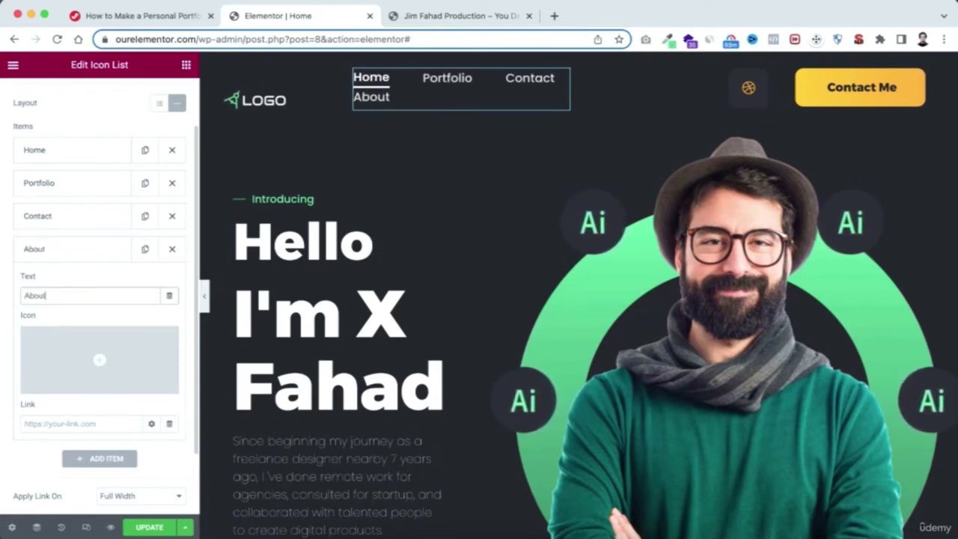
click(46, 421)
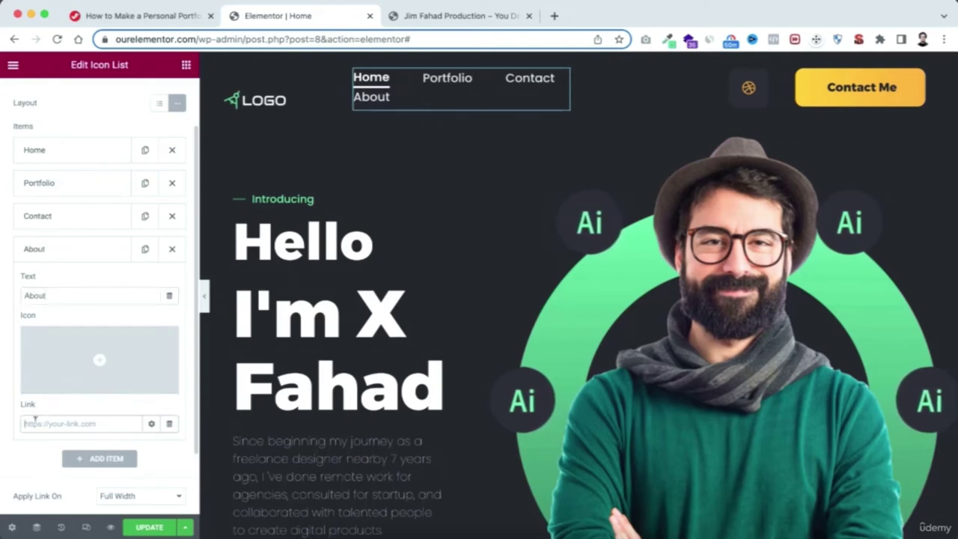
text(#)
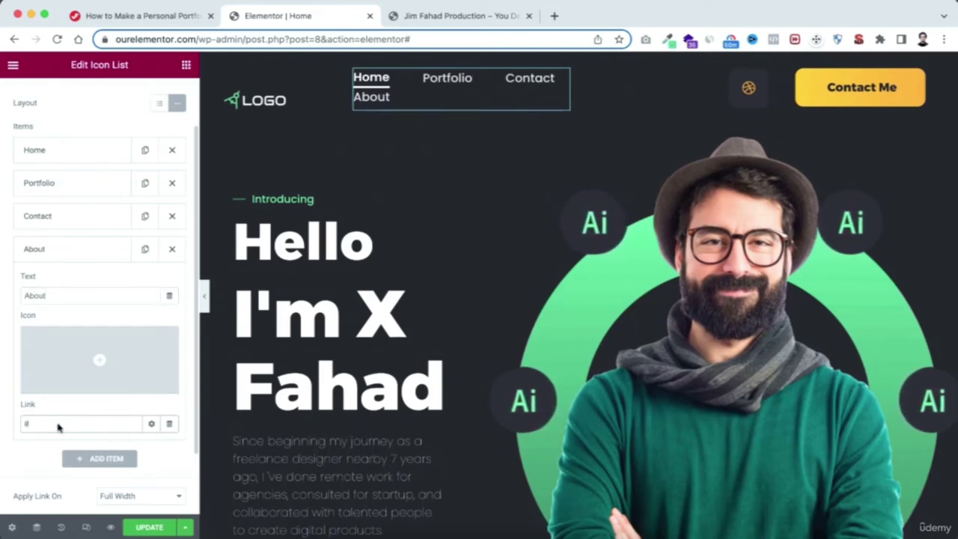
click(86, 252)
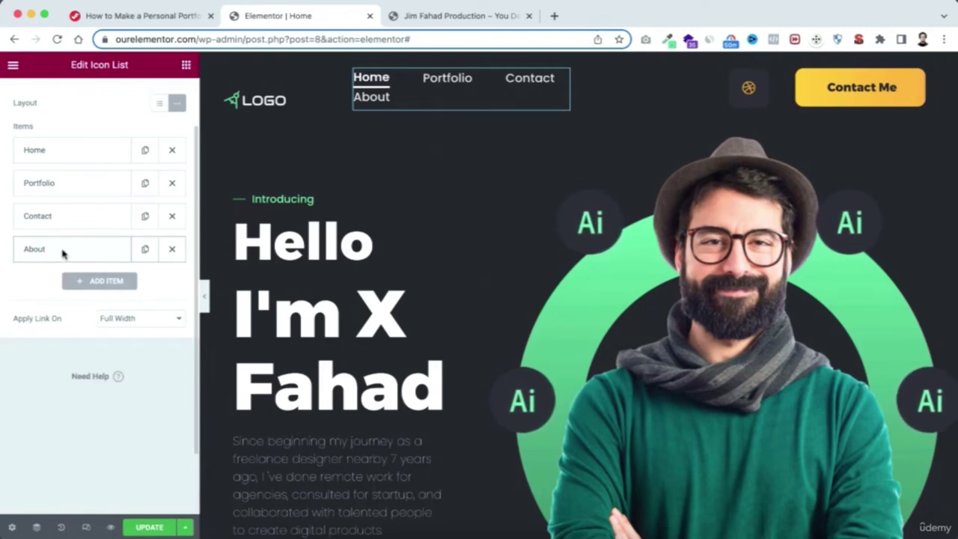
Step: Delete the trial About item and link the Home menu item to the Home page
click(172, 252)
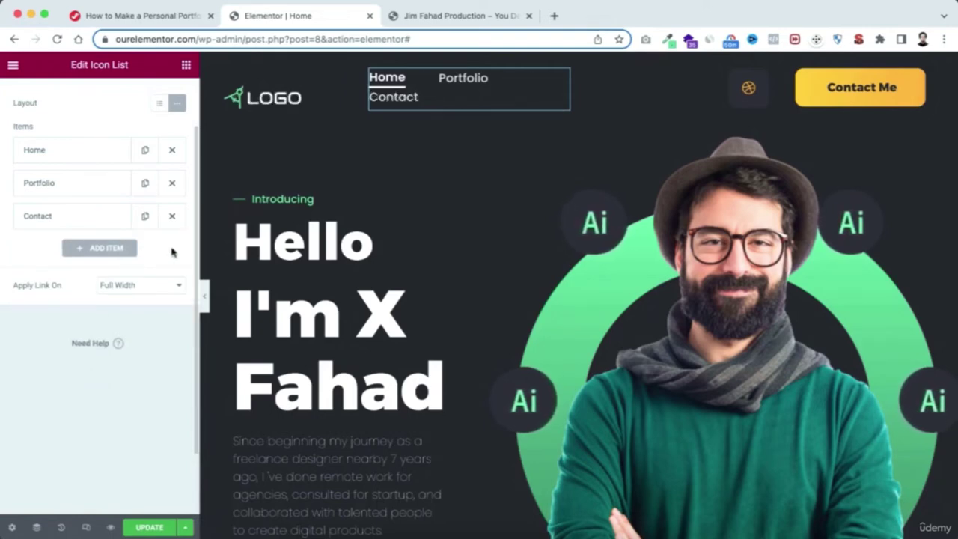
scroll(172, 253, up, 2)
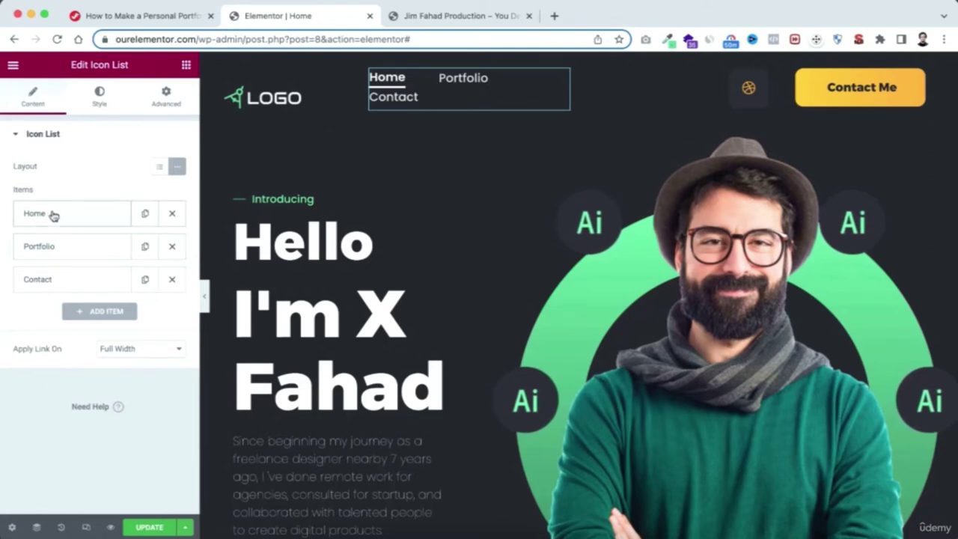
click(85, 216)
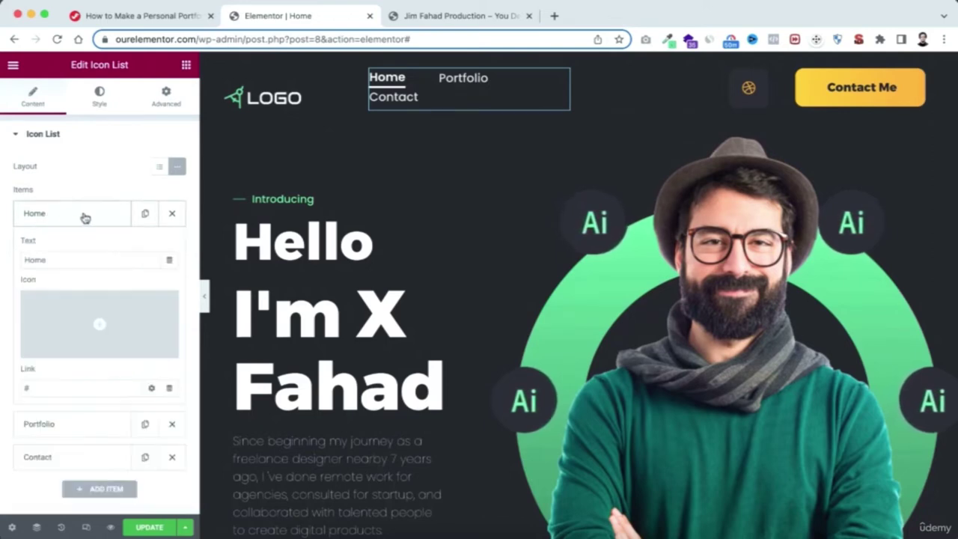
drag(34, 384, 18, 390)
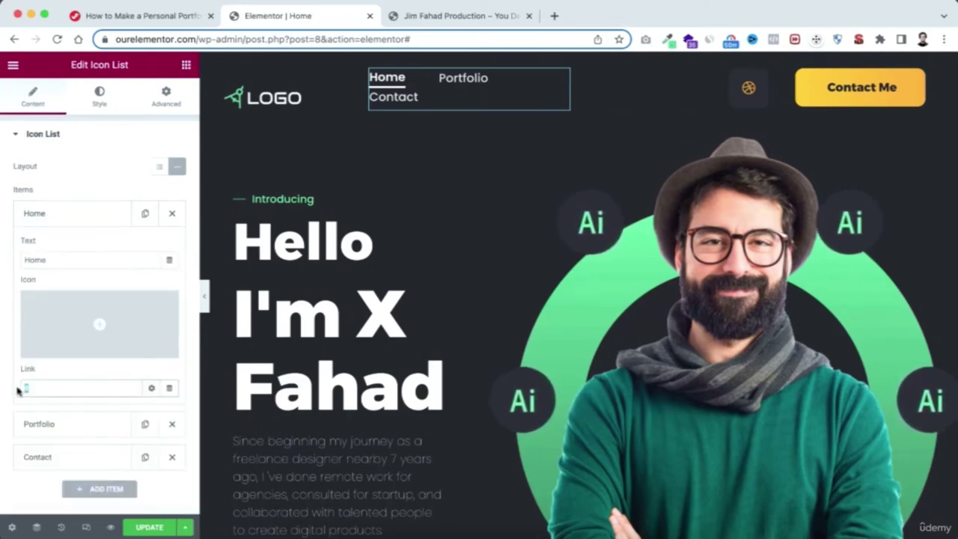
key(BackSpace)
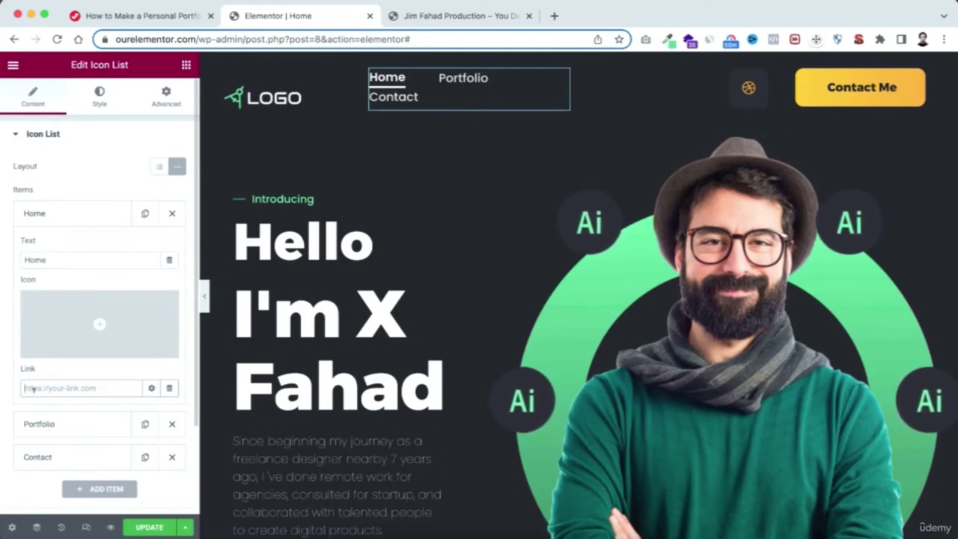
text(Home)
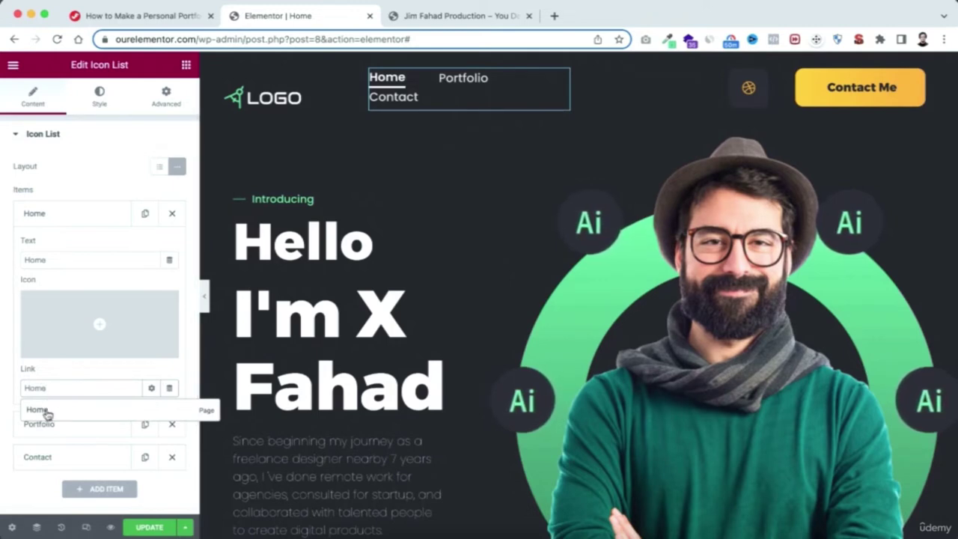
click(52, 413)
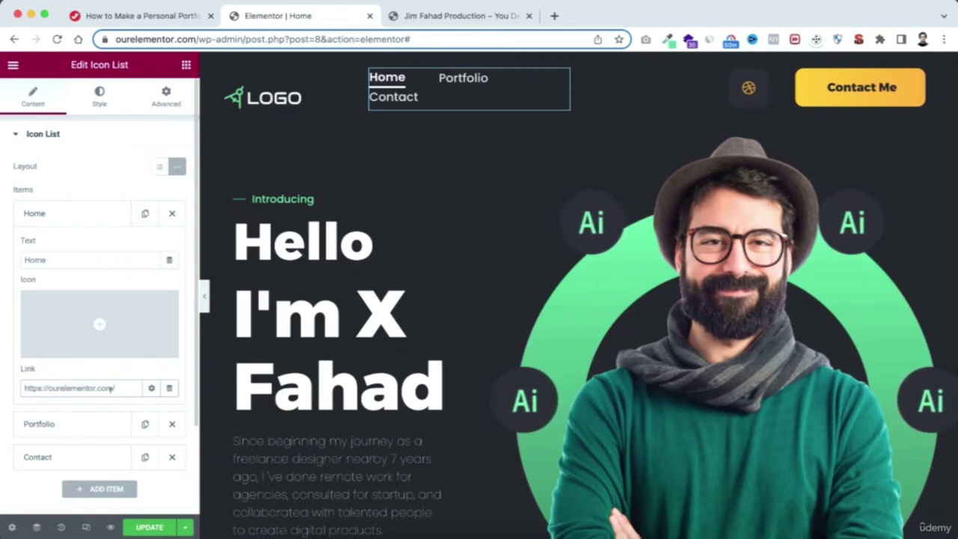
Step: Link the Portfolio and Contact menu items to the Portfolio and Contact pages
scroll(100, 403, down, 2)
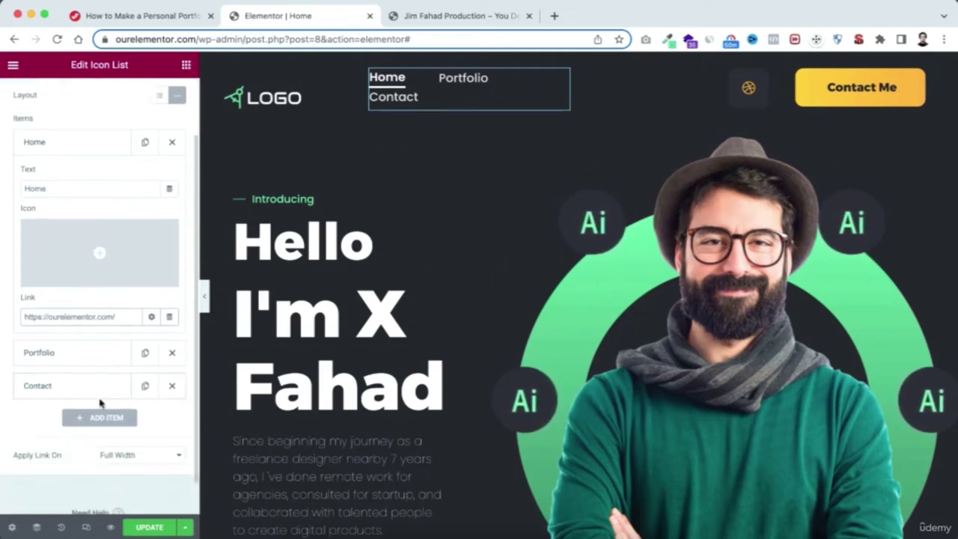
click(84, 357)
drag(35, 350, 20, 352)
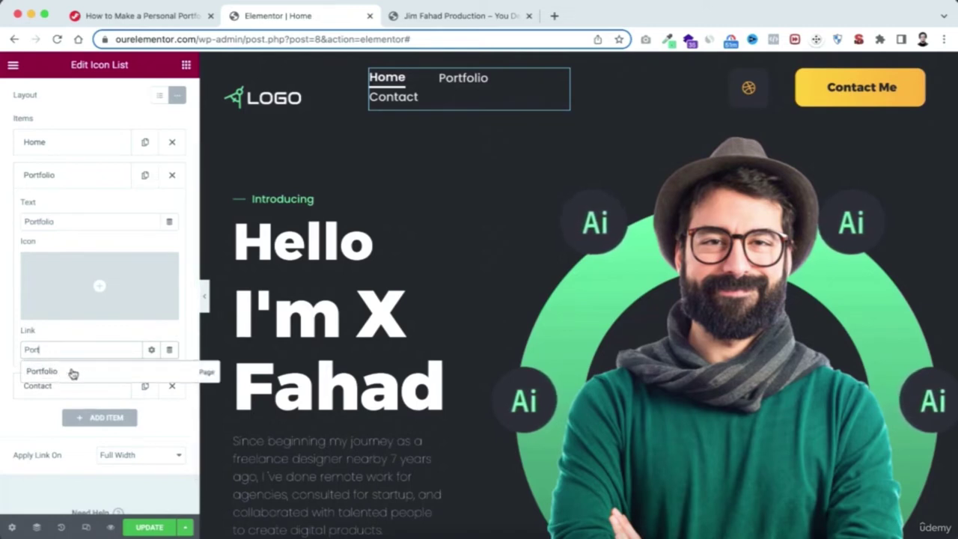
click(74, 373)
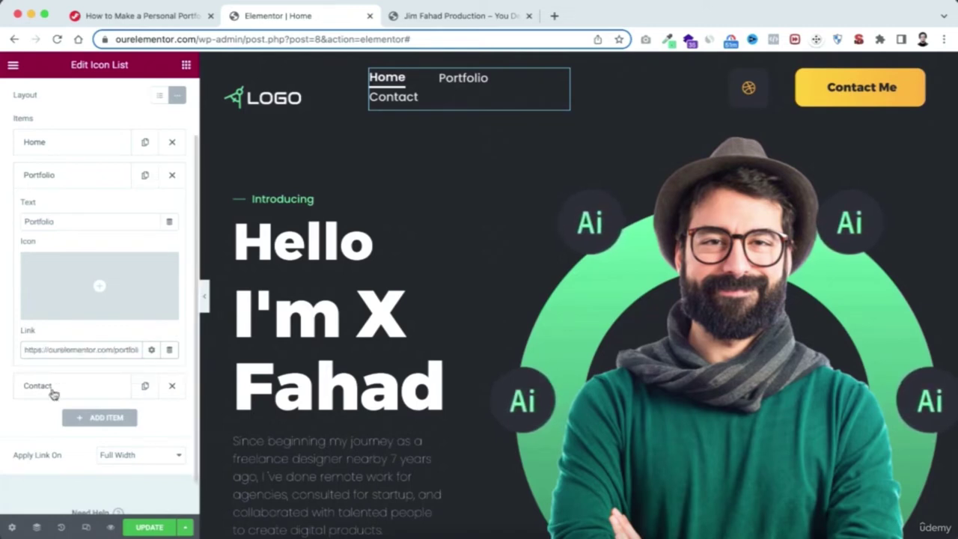
click(63, 387)
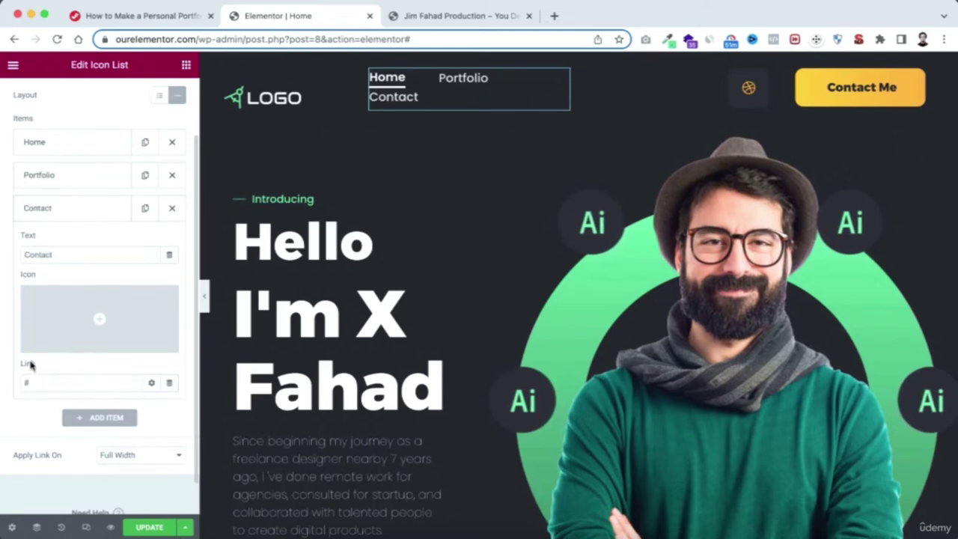
drag(34, 381, 20, 386)
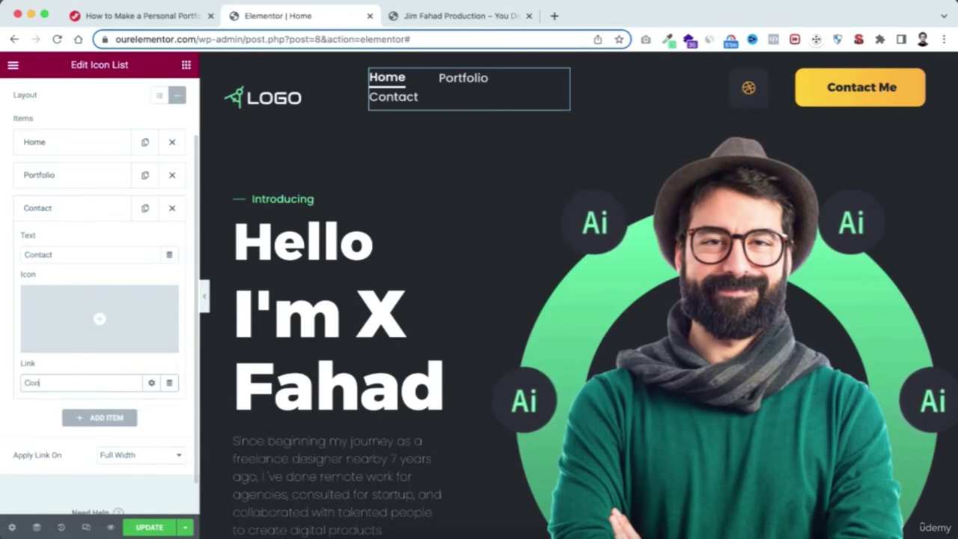
text(Conta)
click(56, 404)
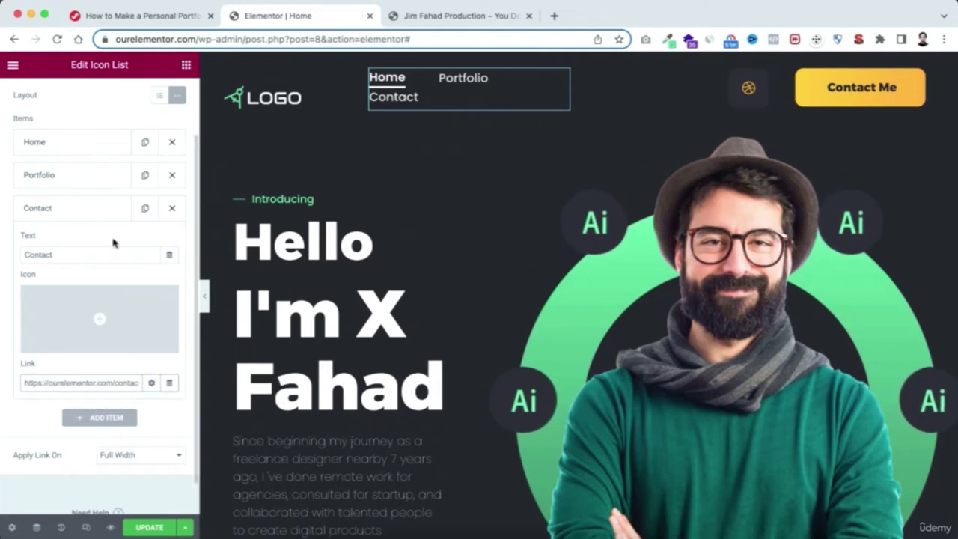
scroll(113, 242, up, 2)
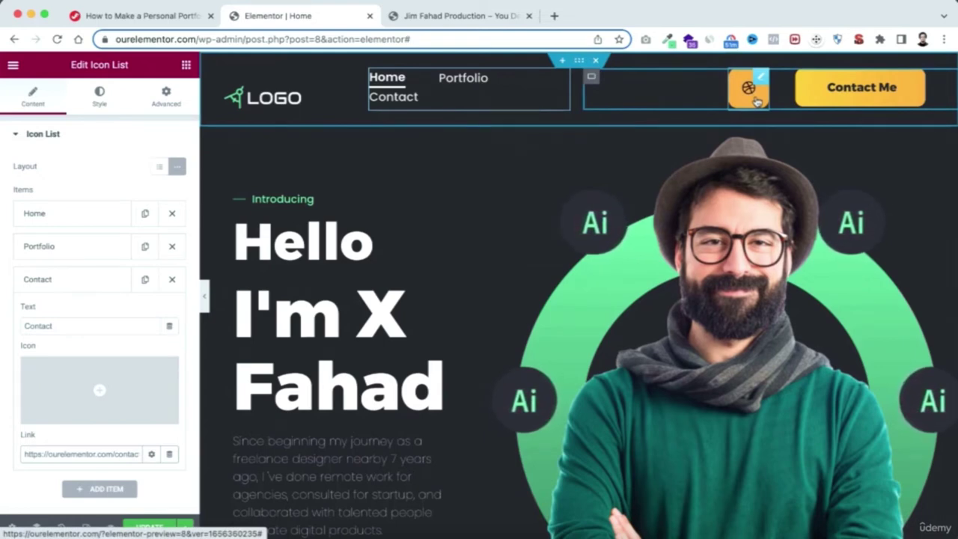
Step: Browse the icon library for the header's Dribbble icon button, closing it without changing the icon
click(760, 99)
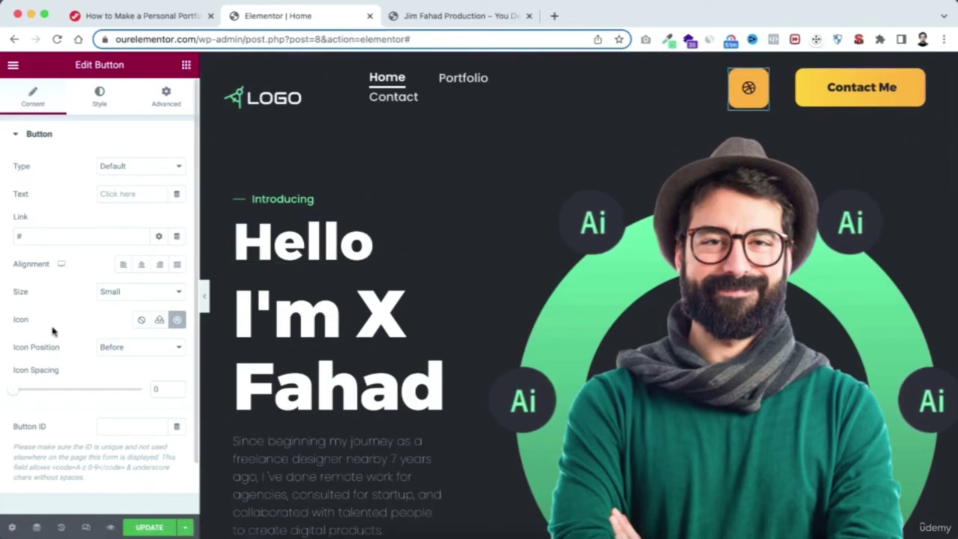
click(177, 320)
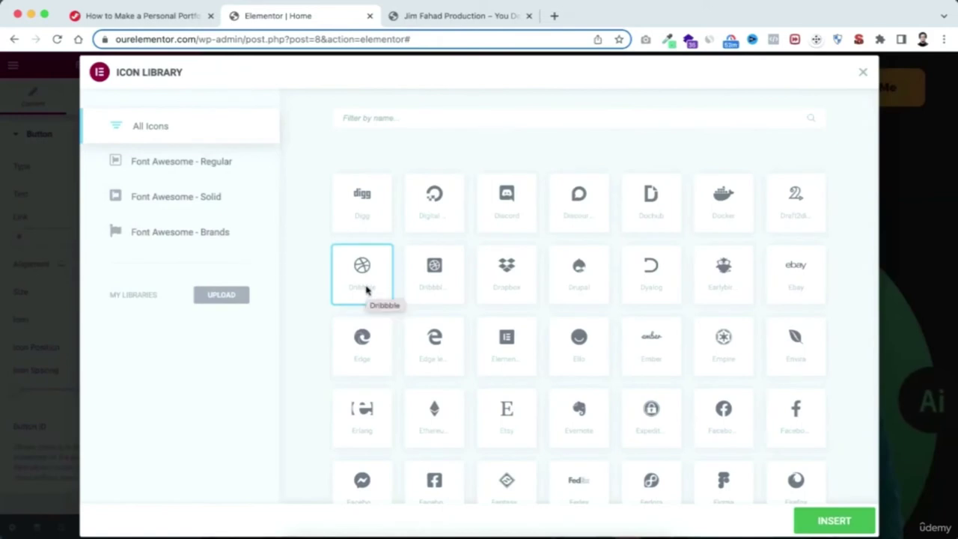
scroll(543, 402, down, 2)
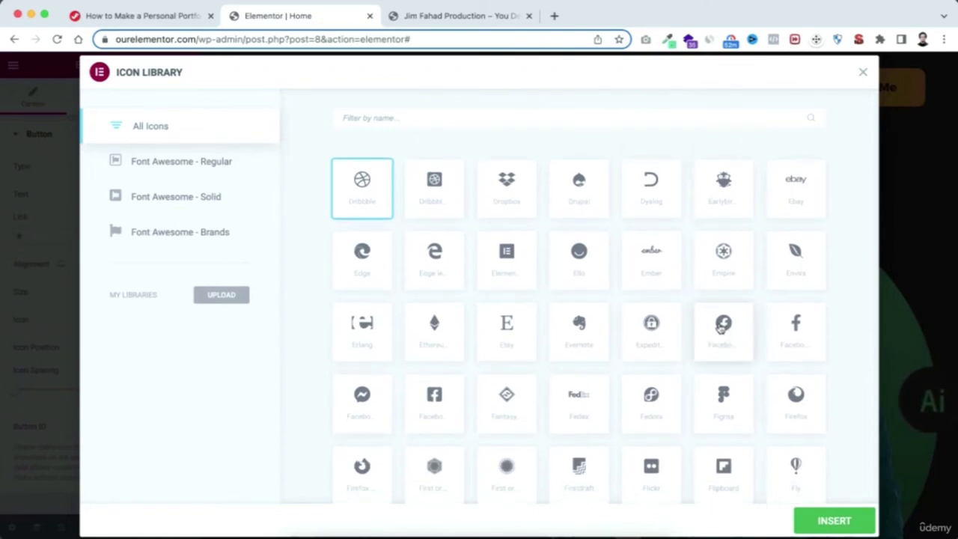
scroll(682, 403, down, 1)
scroll(681, 402, down, 2)
scroll(532, 494, down, 3)
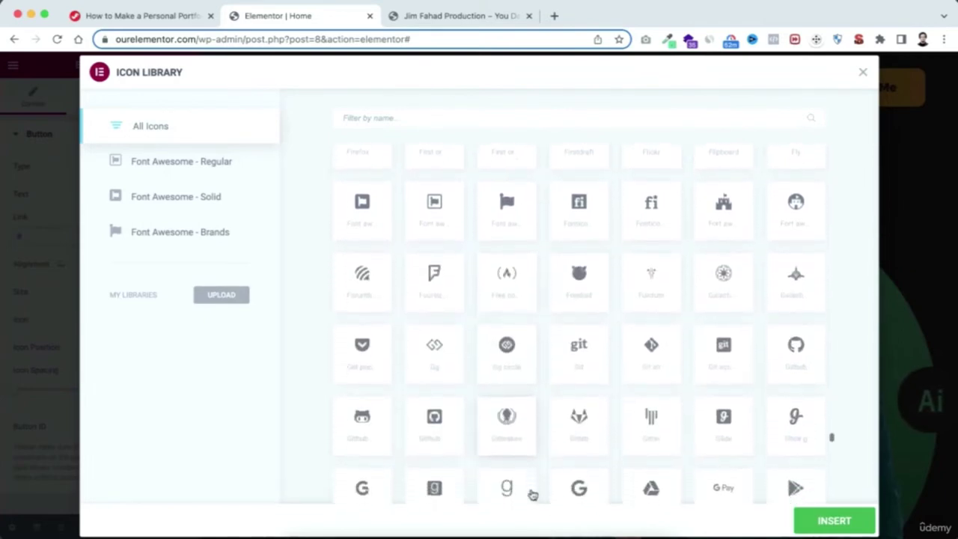
scroll(532, 495, down, 1)
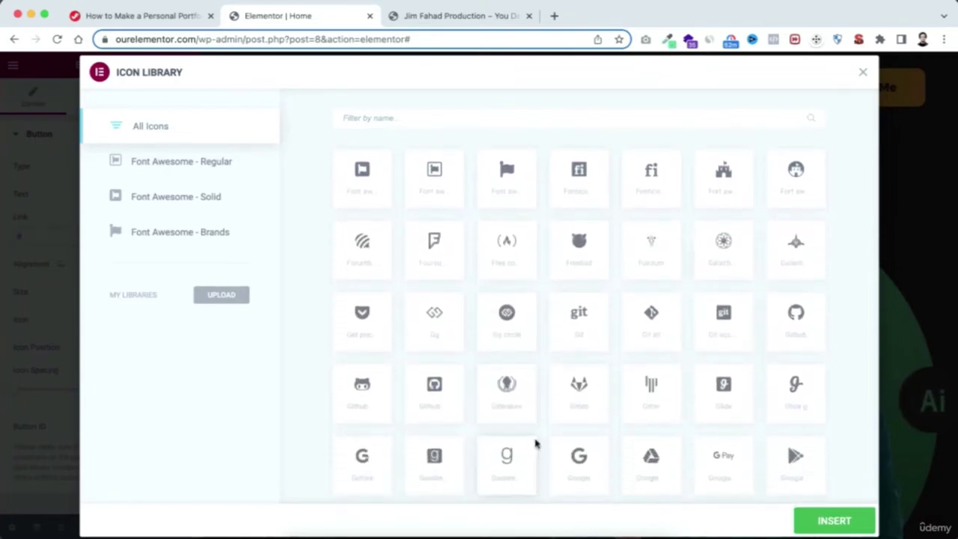
scroll(527, 401, down, 1)
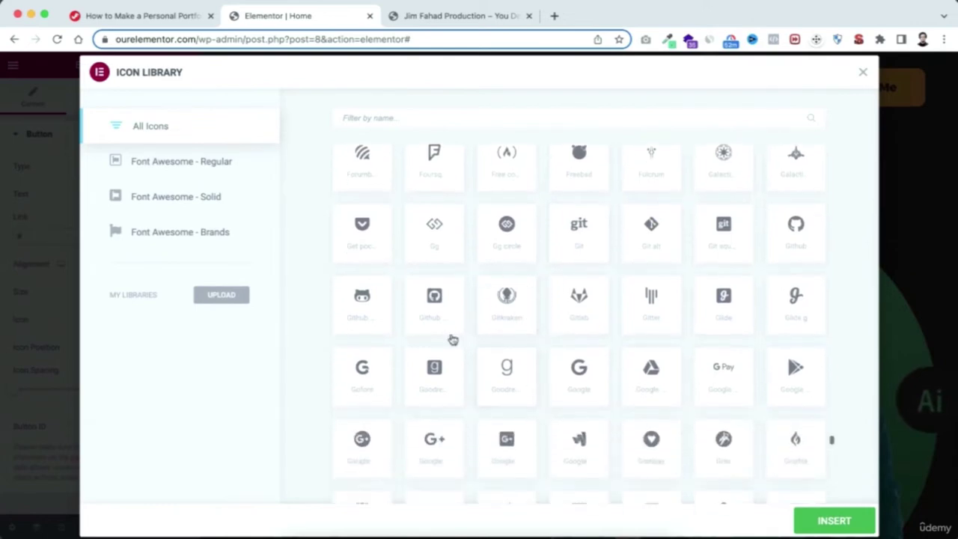
scroll(545, 259, up, 10)
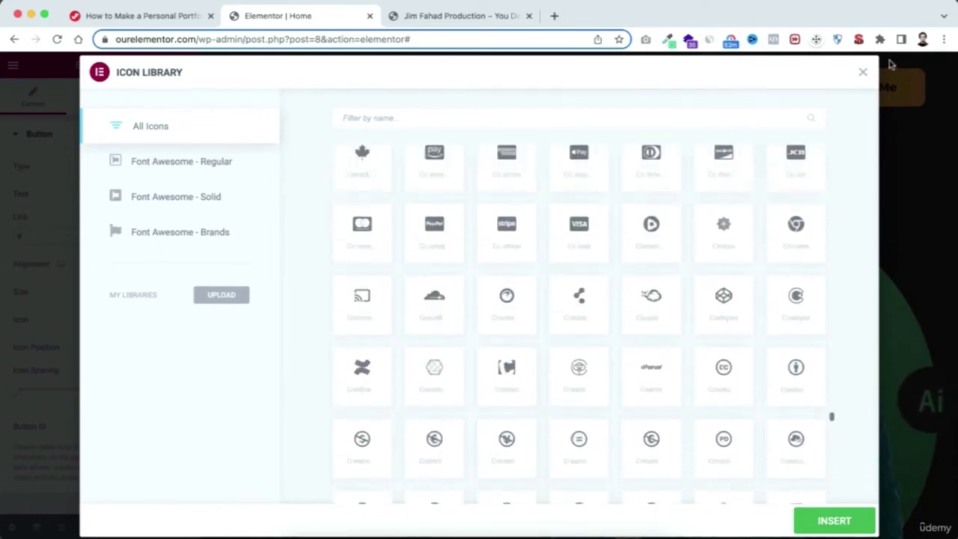
click(864, 72)
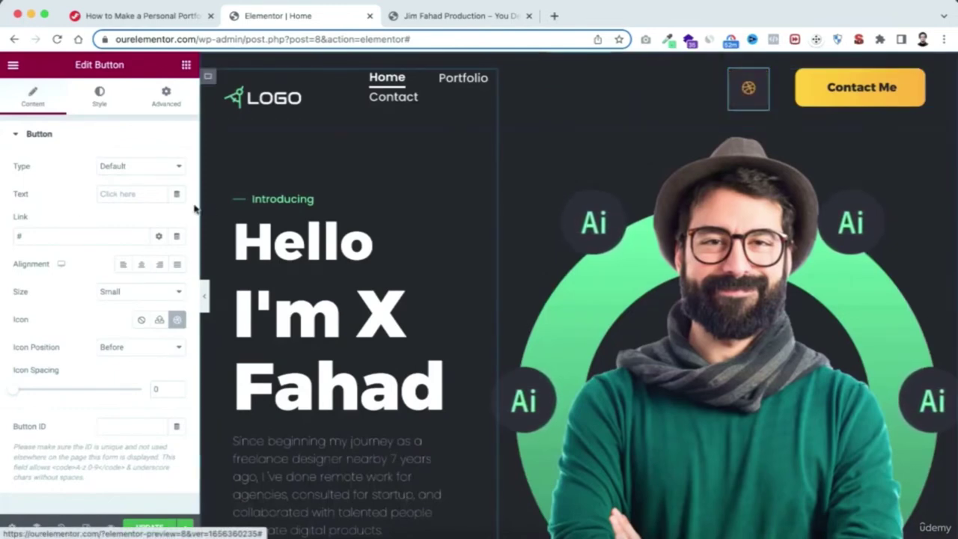
click(31, 233)
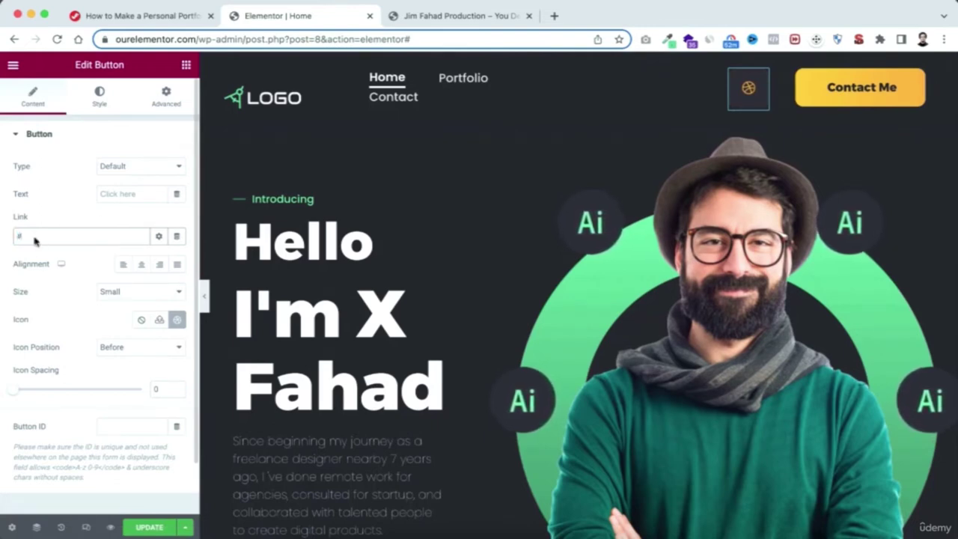
click(854, 101)
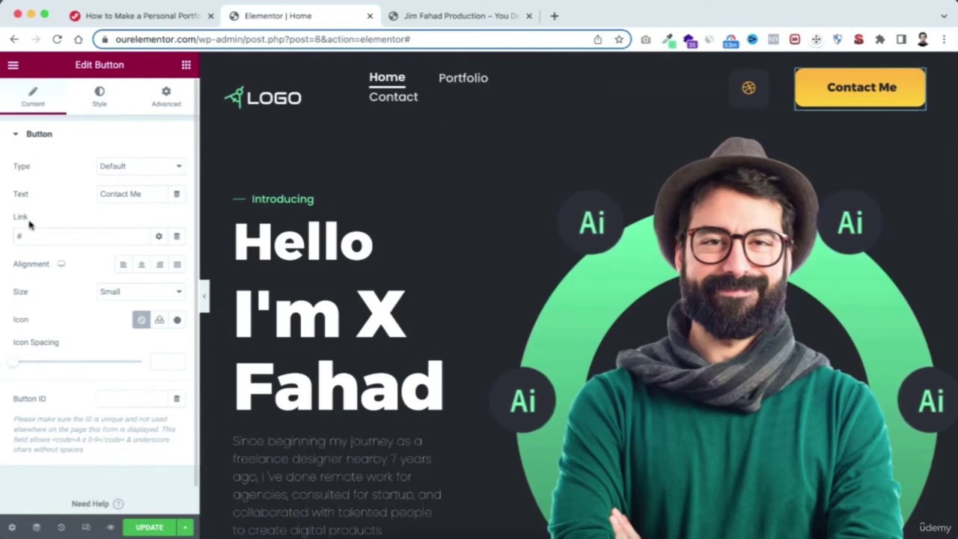
drag(29, 234, 2, 236)
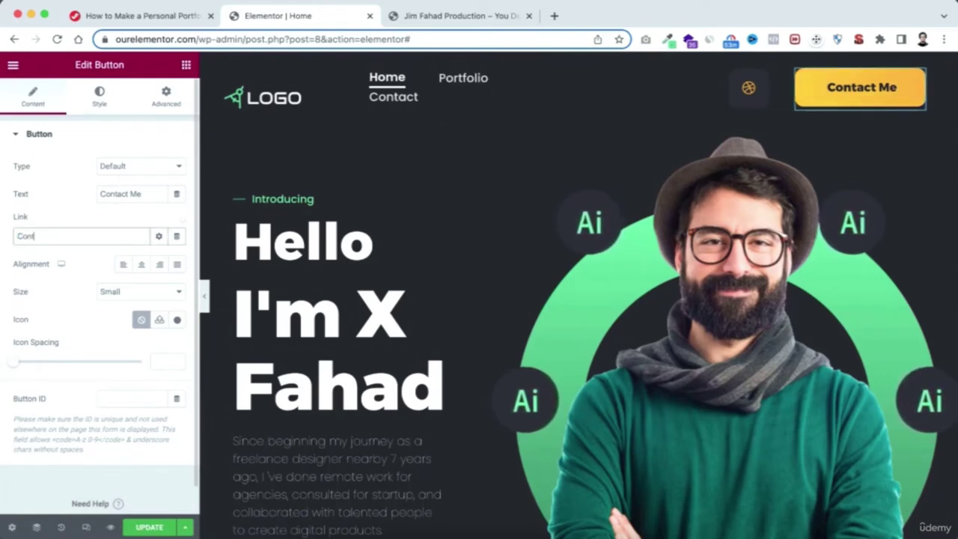
text(Contact)
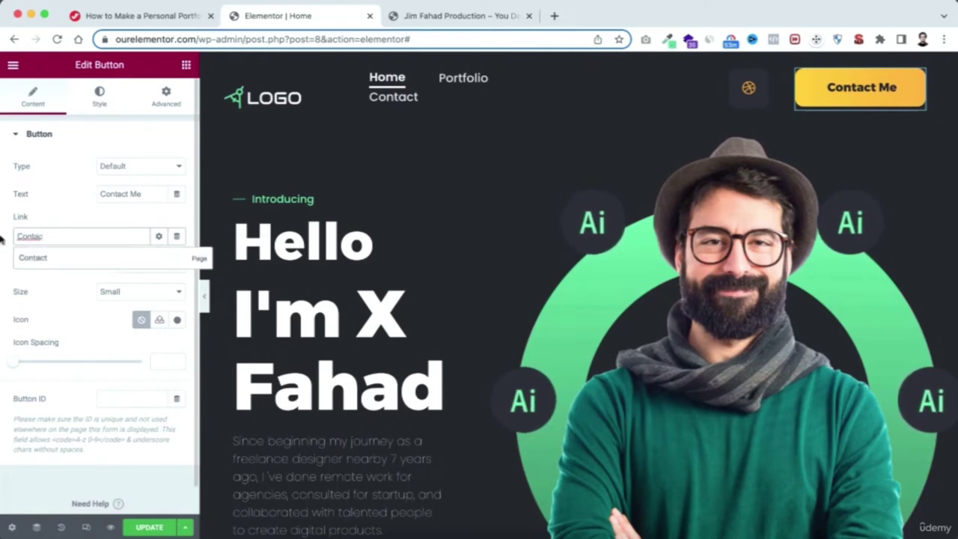
click(44, 259)
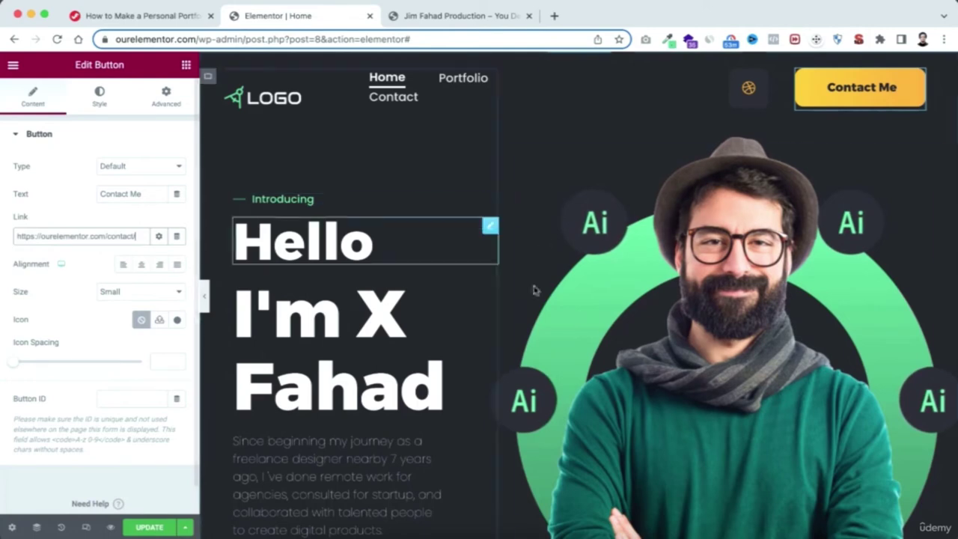
scroll(464, 332, down, 2)
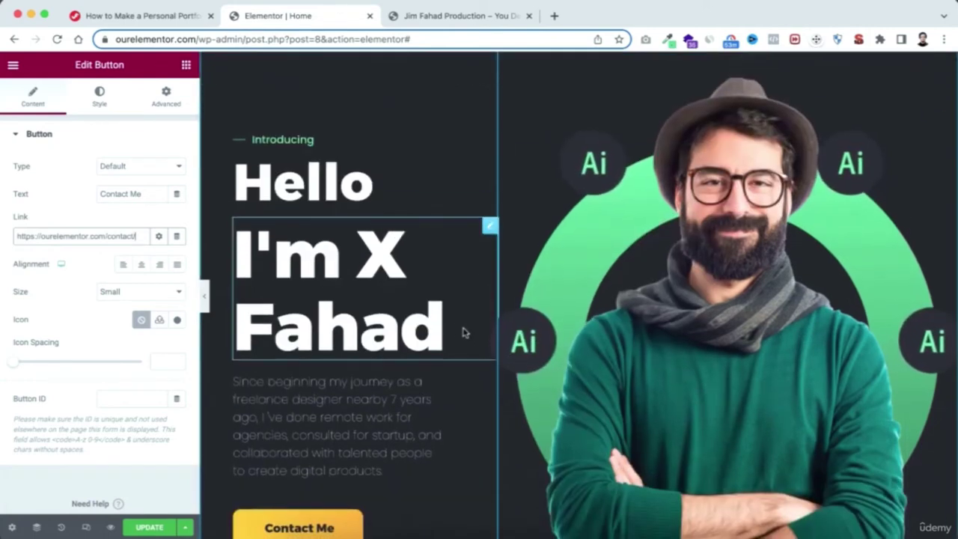
scroll(463, 332, up, 2)
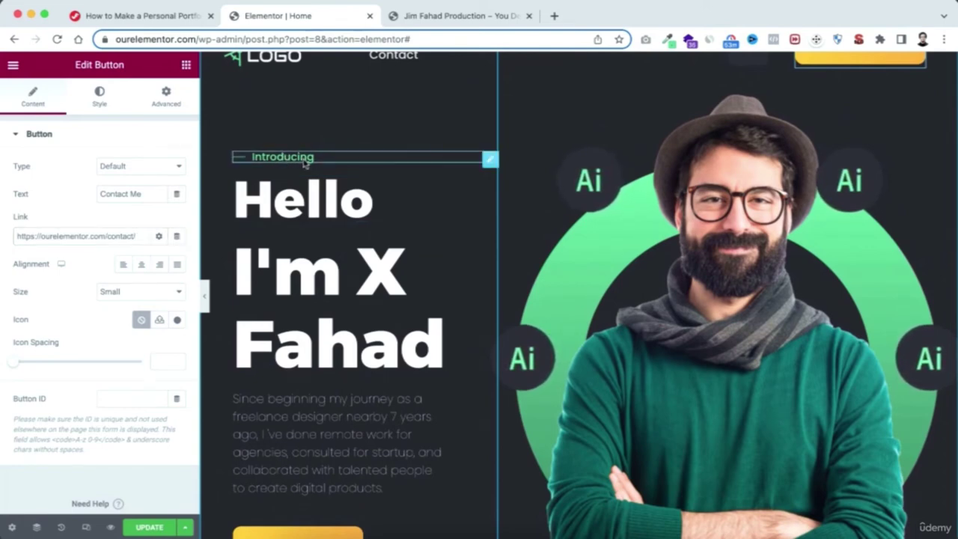
Step: Select the text of the Introducing label and the Hello heading in their settings
click(305, 164)
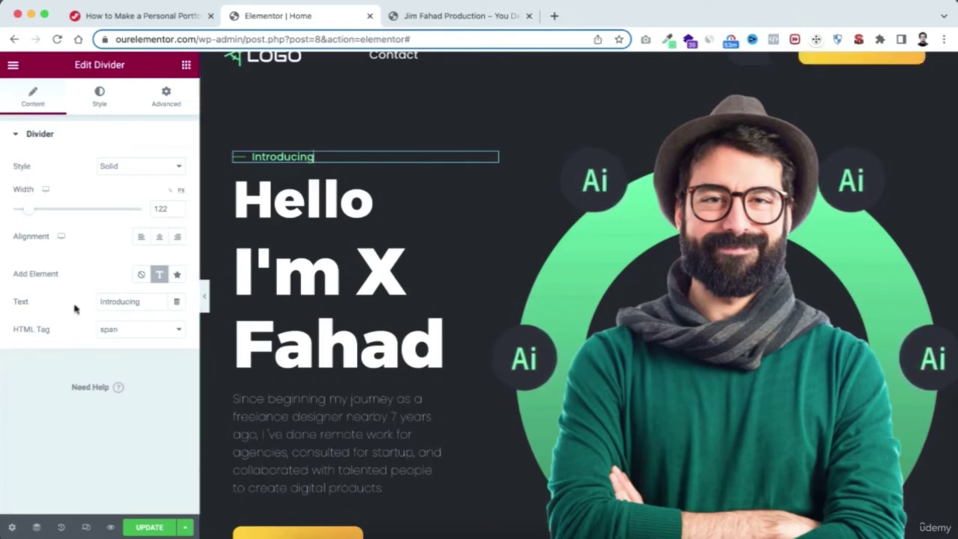
drag(150, 300, 77, 307)
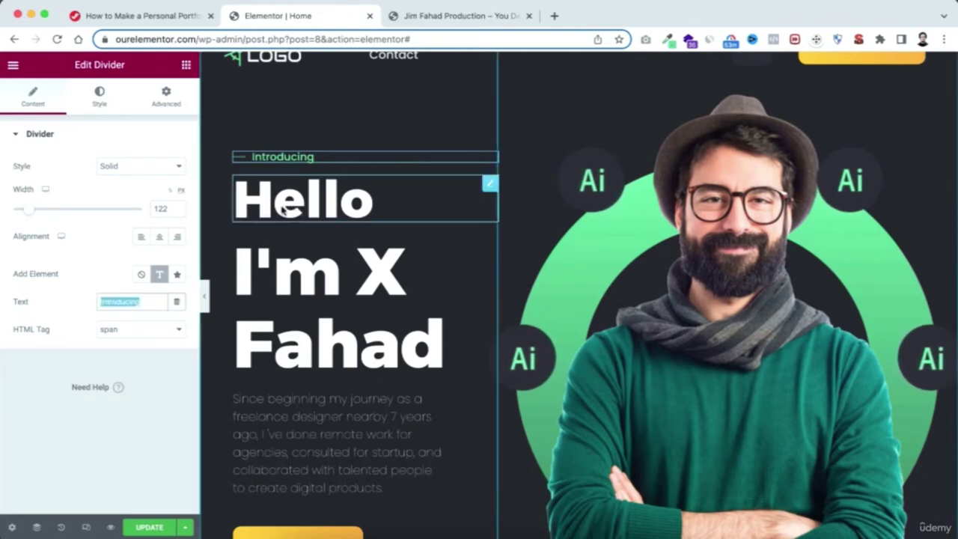
click(311, 204)
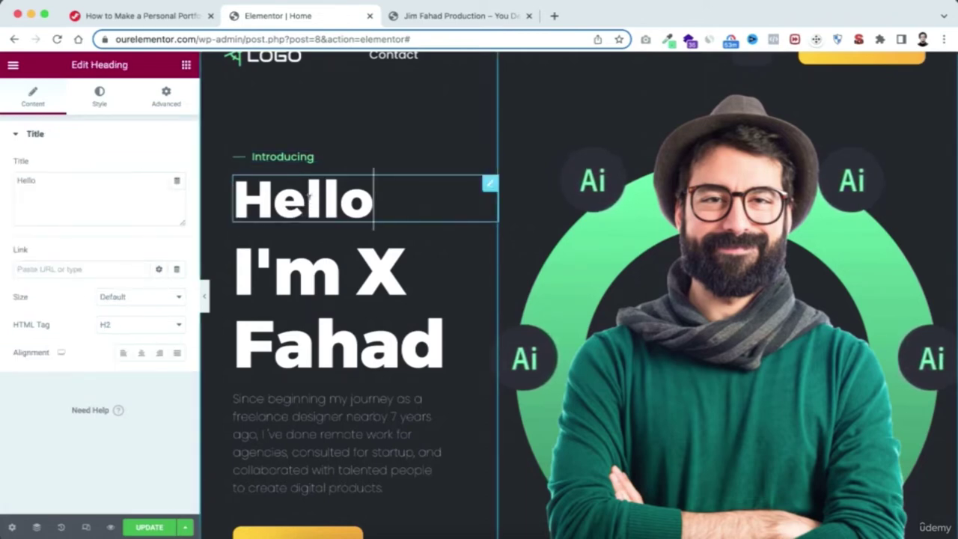
drag(58, 183, 2, 176)
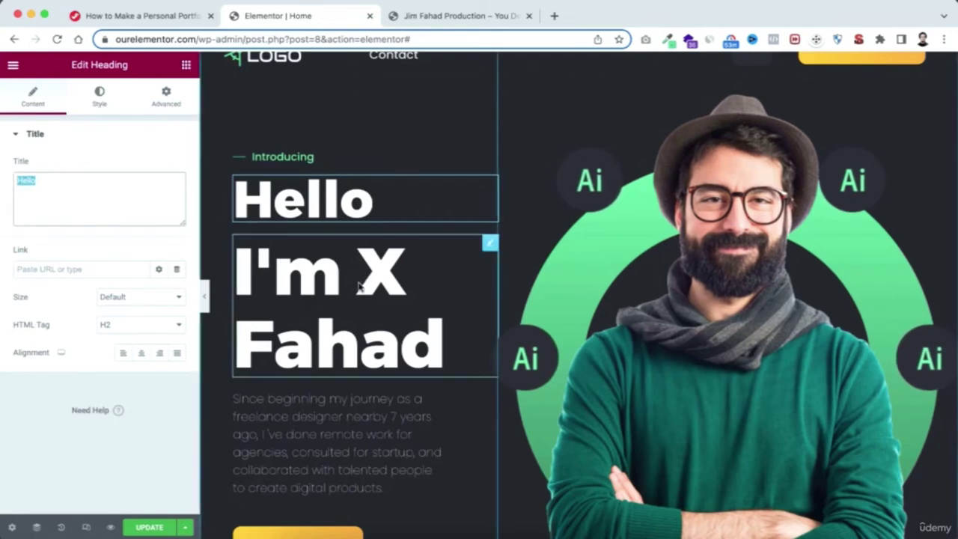
Step: Replace the placeholder X in the hero's second heading with the owner's first name
click(328, 277)
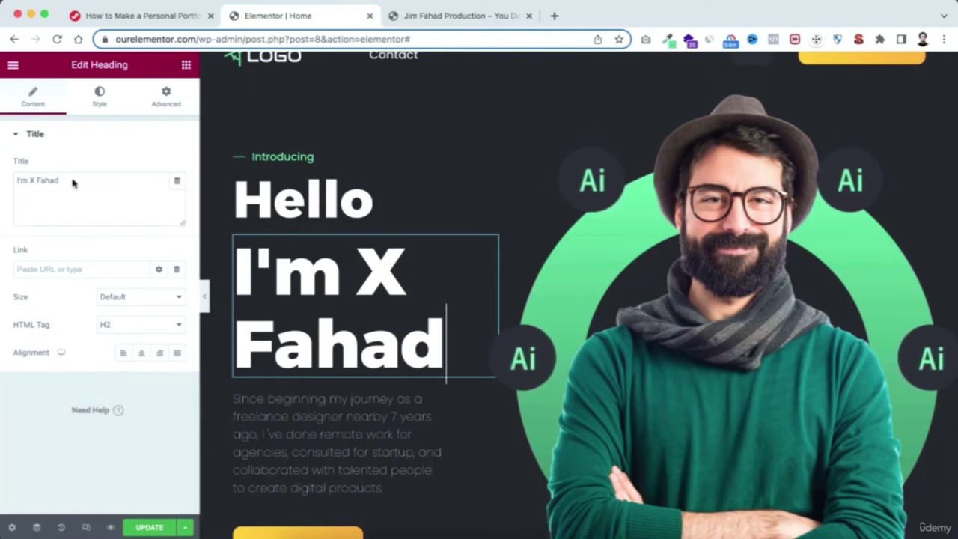
double_click(32, 183)
text(Jim)
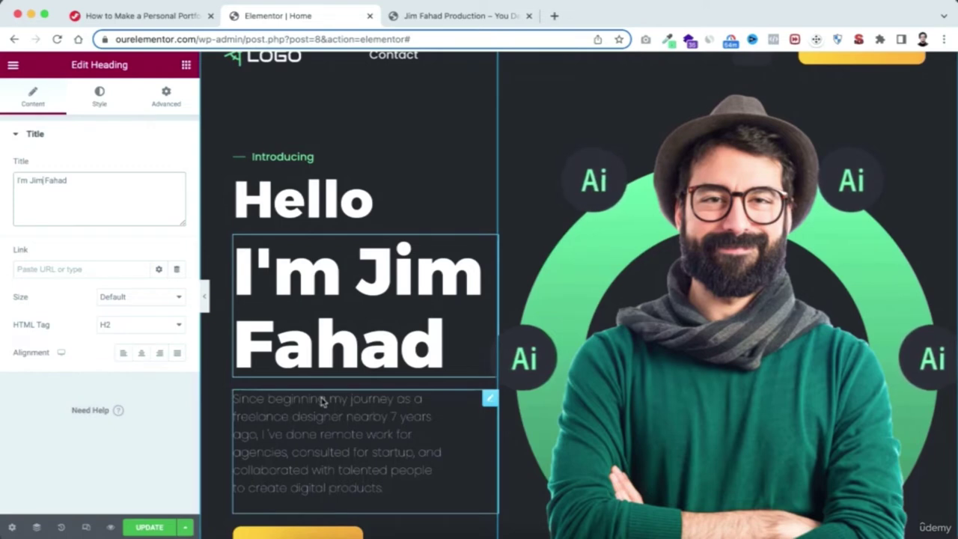
scroll(322, 402, down, 1)
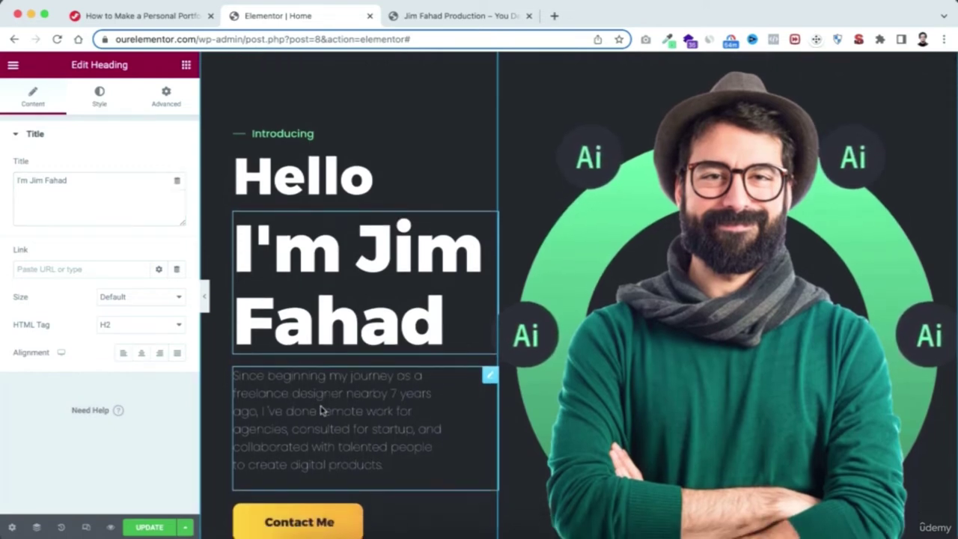
click(322, 411)
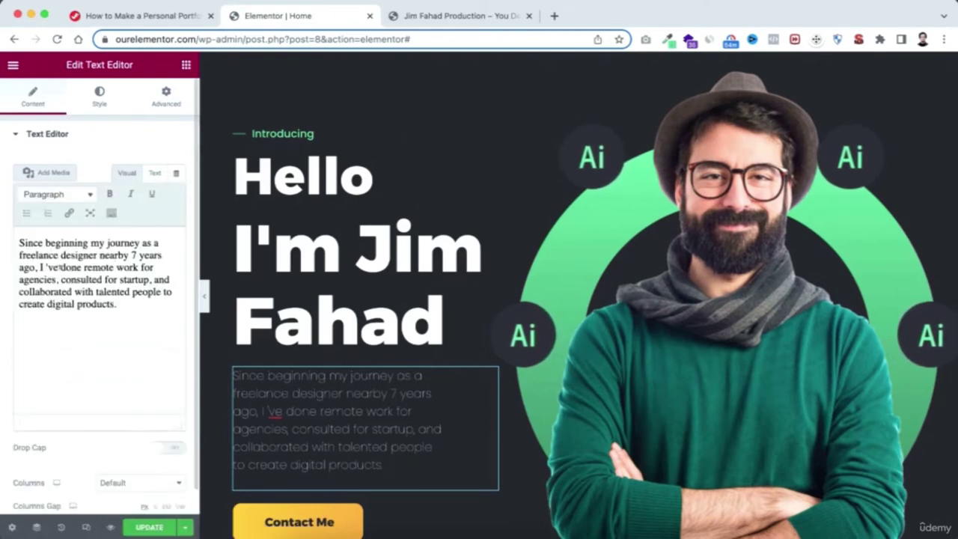
scroll(356, 441, down, 1)
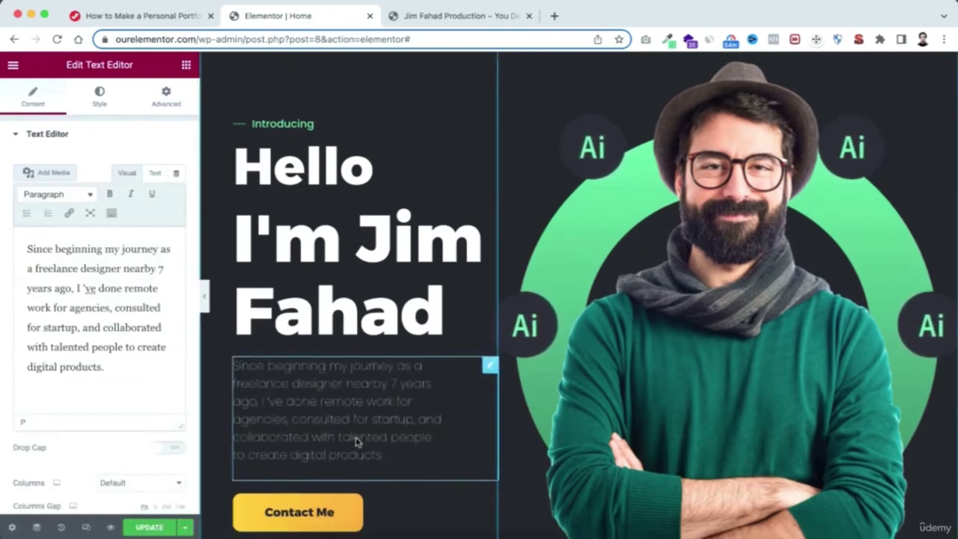
scroll(356, 442, down, 5)
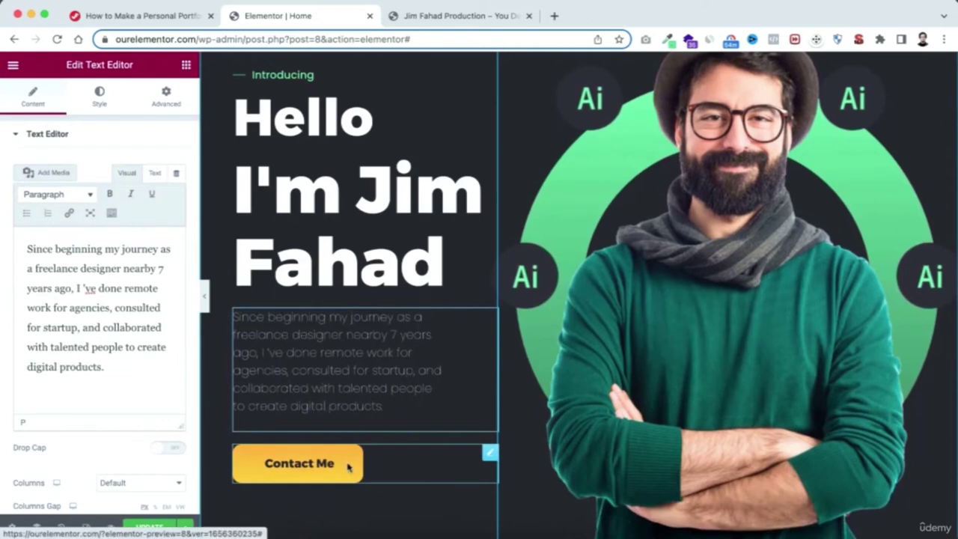
click(348, 466)
text(Contact)
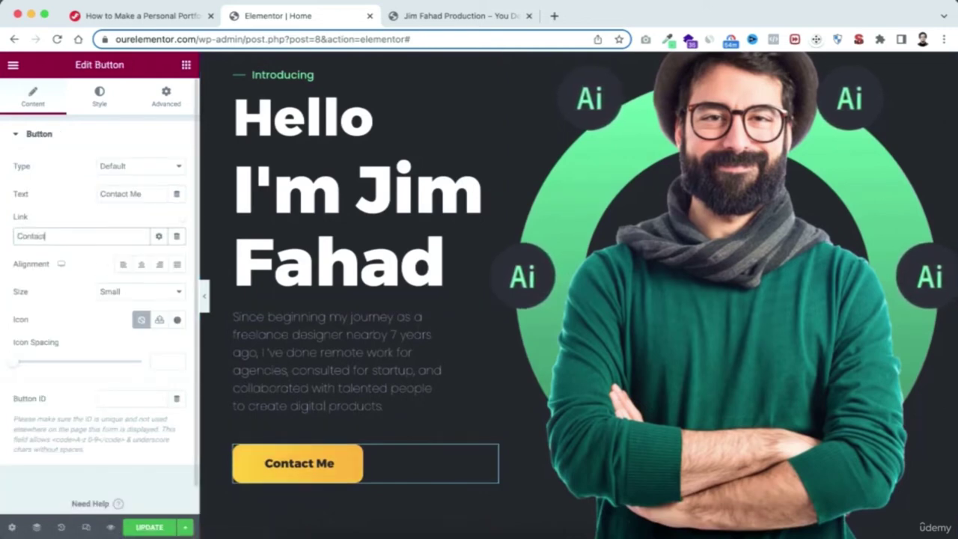
click(43, 260)
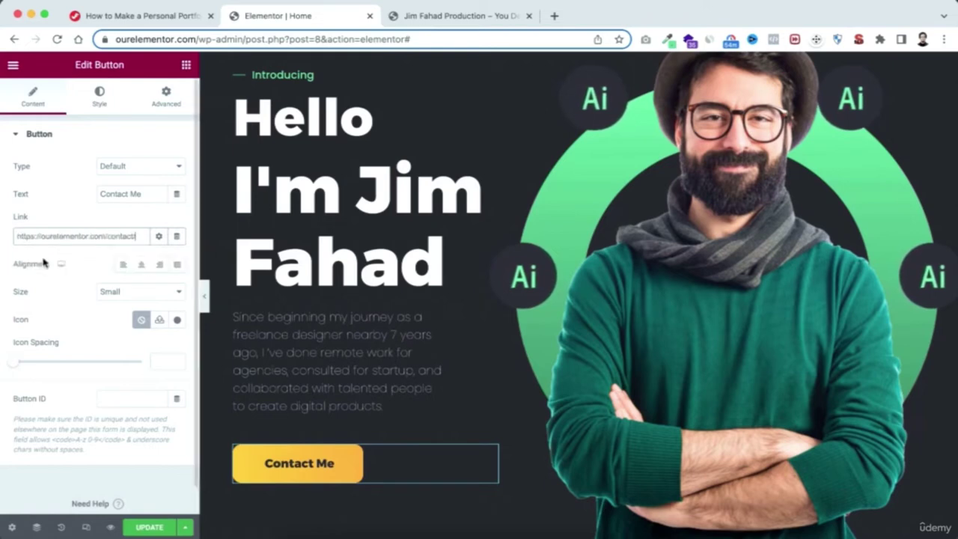
scroll(397, 277, up, 2)
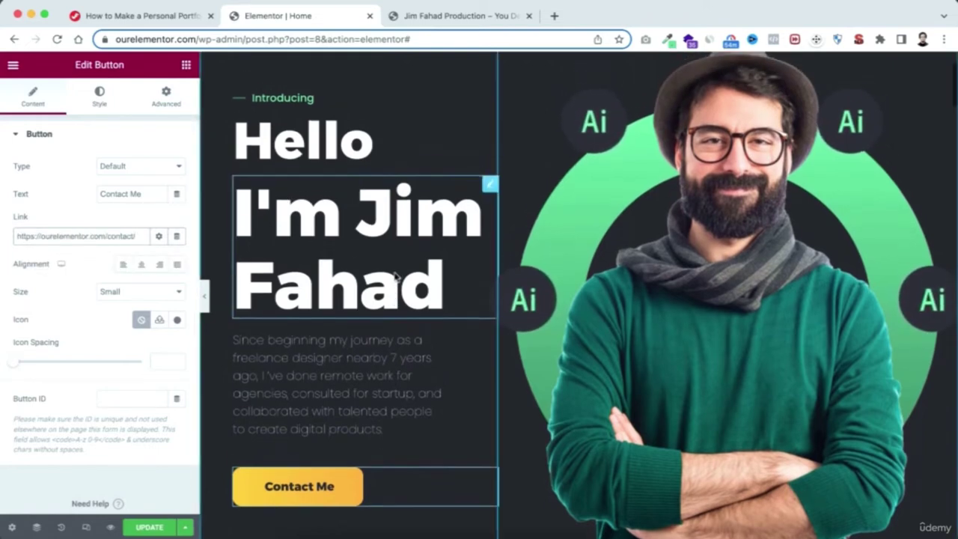
scroll(397, 277, up, 3)
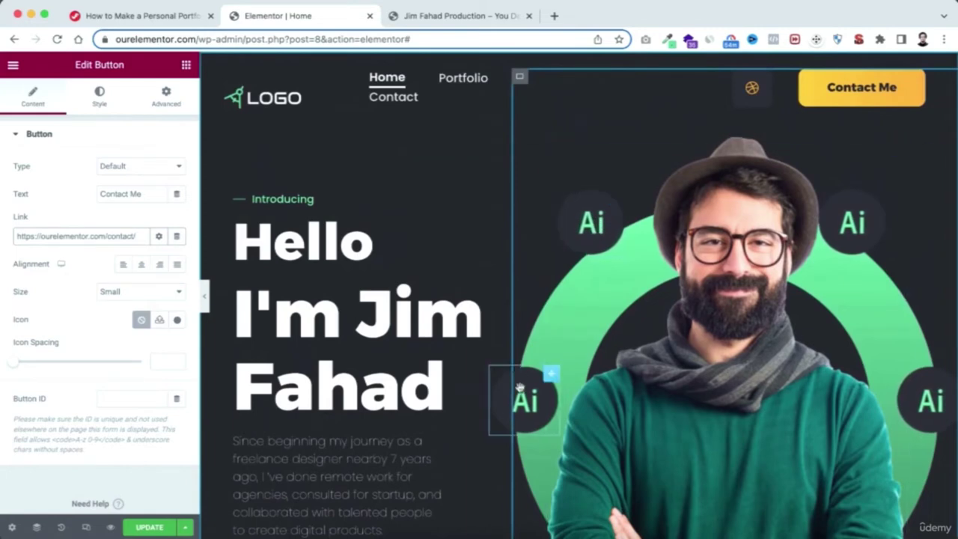
scroll(527, 412, down, 1)
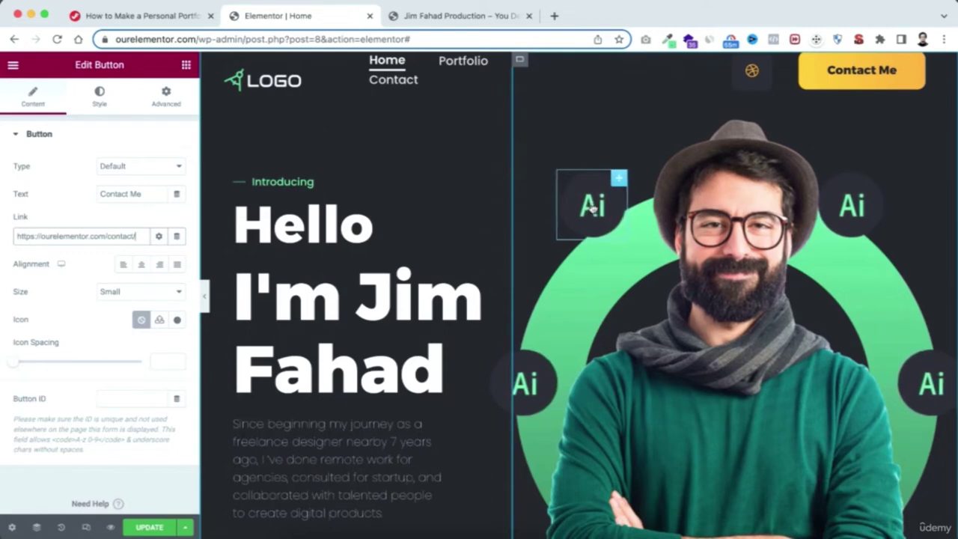
Step: Upload Figma.png from the IMAGES folder and insert it into the upper-left Ai badge
click(594, 211)
mouse_move(101, 213)
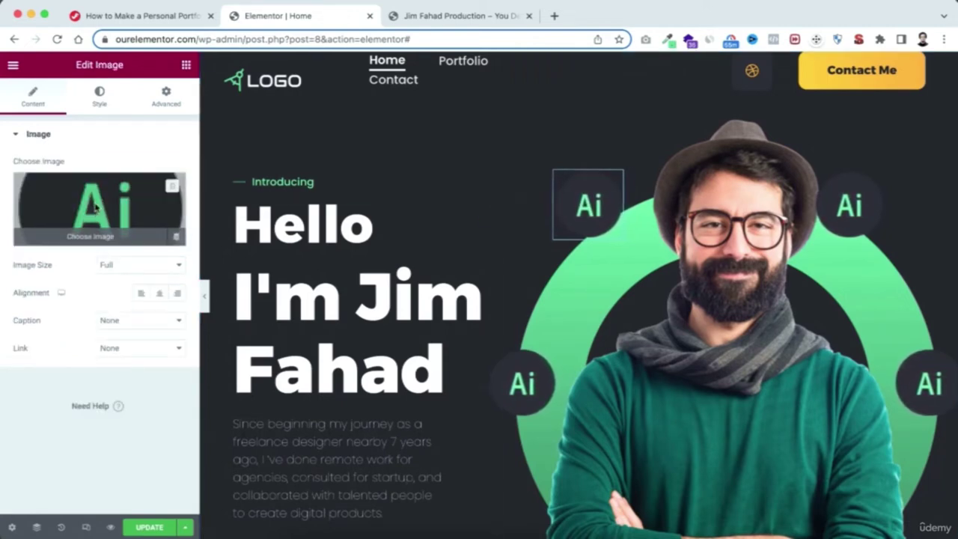
click(90, 208)
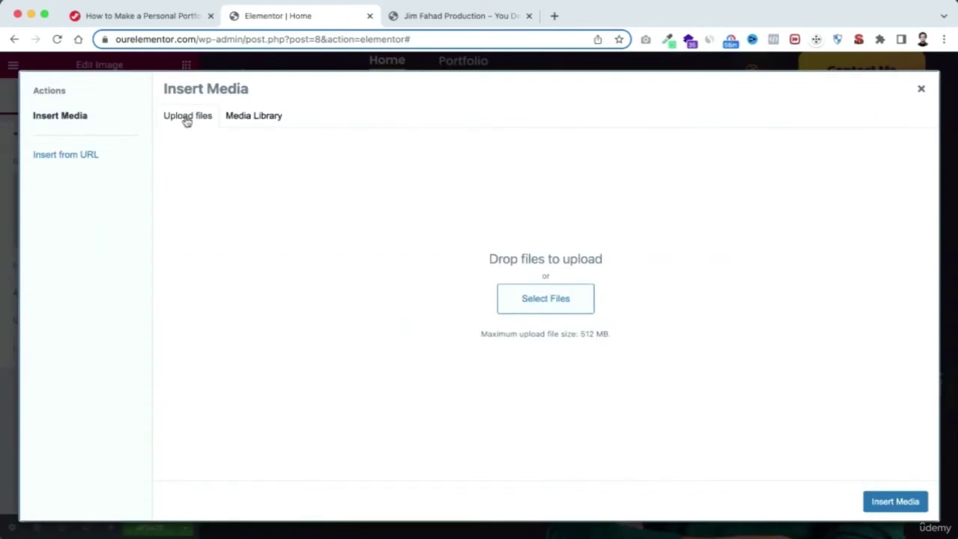
click(544, 302)
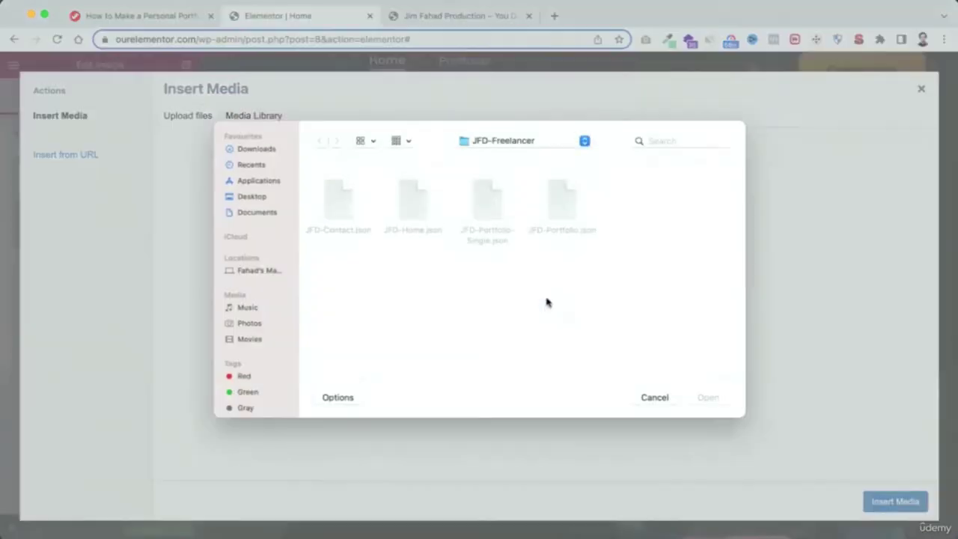
double_click(340, 210)
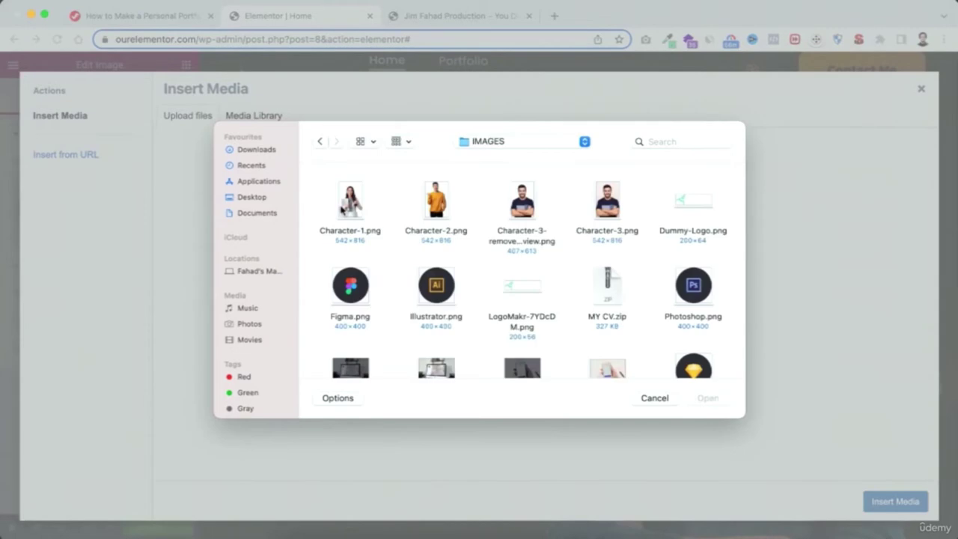
scroll(359, 260, down, 1)
click(359, 260)
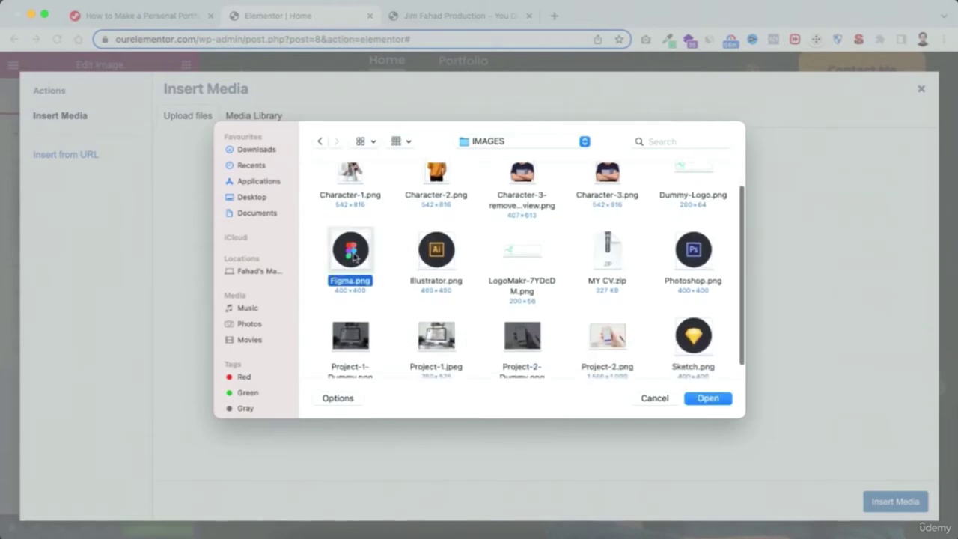
click(709, 399)
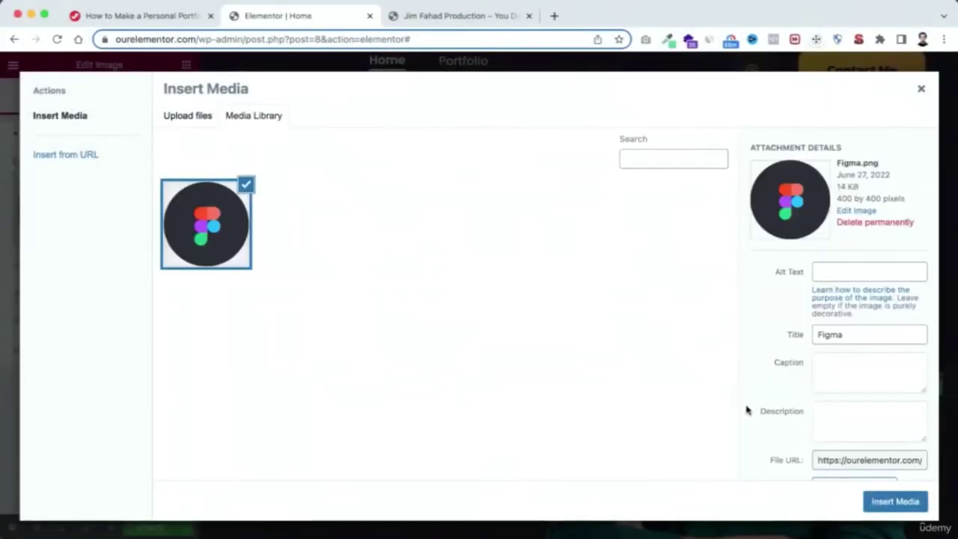
click(885, 501)
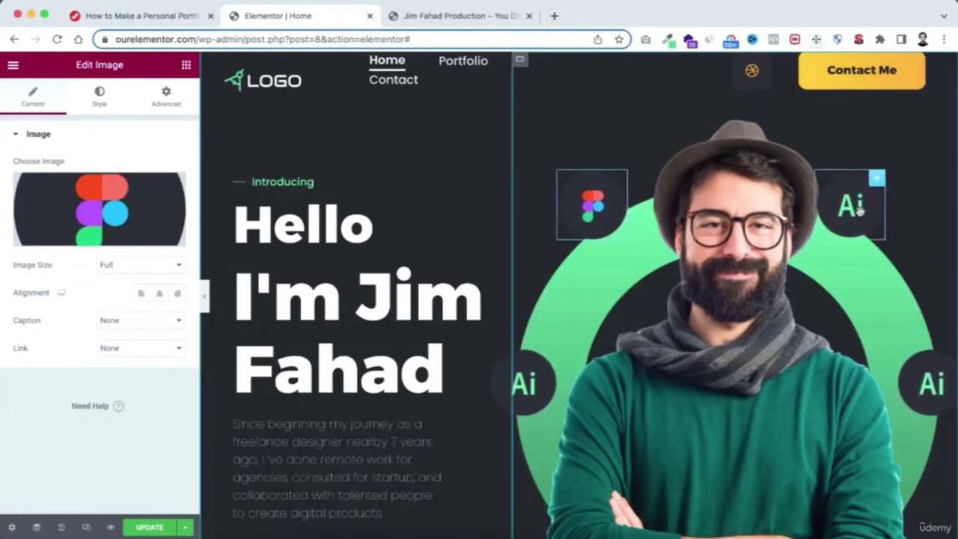
Step: Begin replacing the upper-right Ai badge image via the upload tab
click(846, 234)
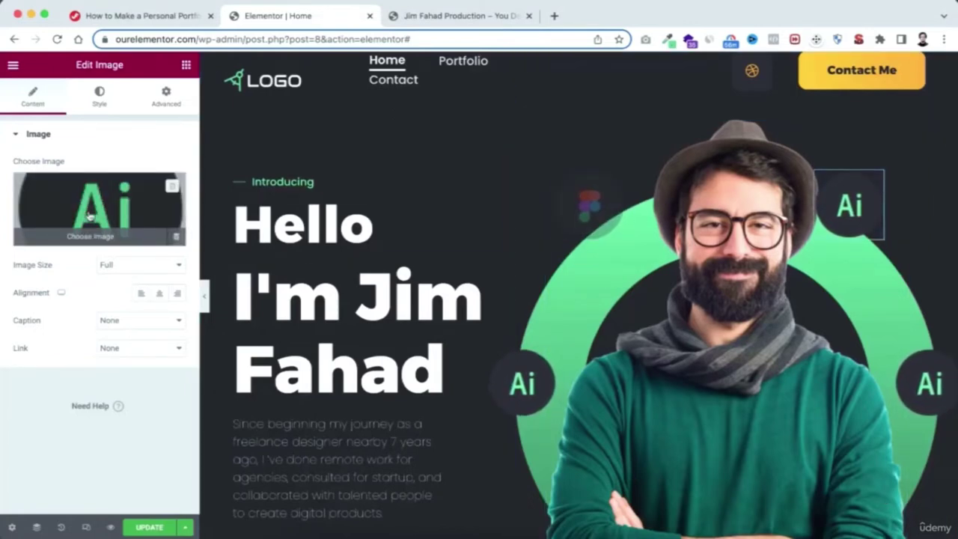
click(99, 217)
click(191, 117)
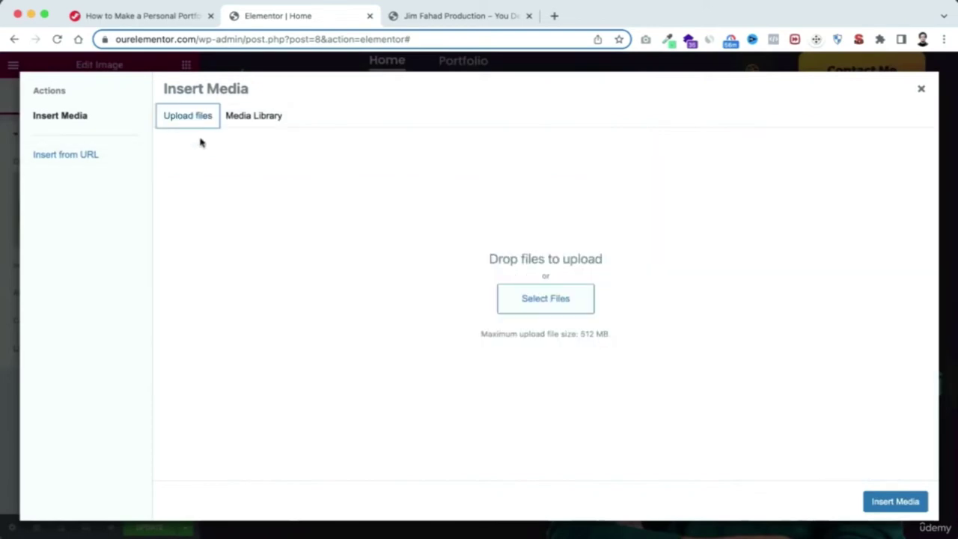
Step: Upload Illustrator.png, Photoshop.png and Sketch.png, and put the Photoshop icon in the upper-right badge
click(546, 299)
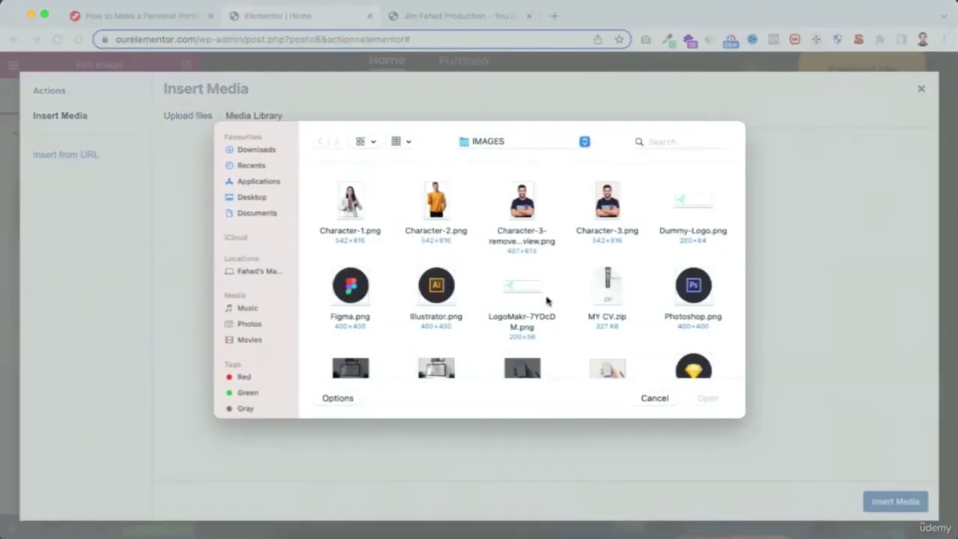
scroll(548, 300, down, 2)
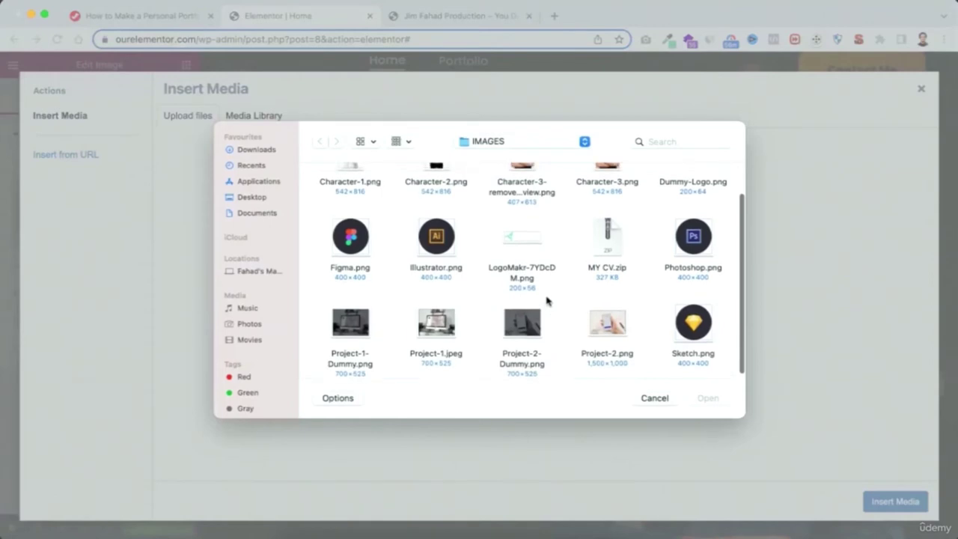
click(436, 232)
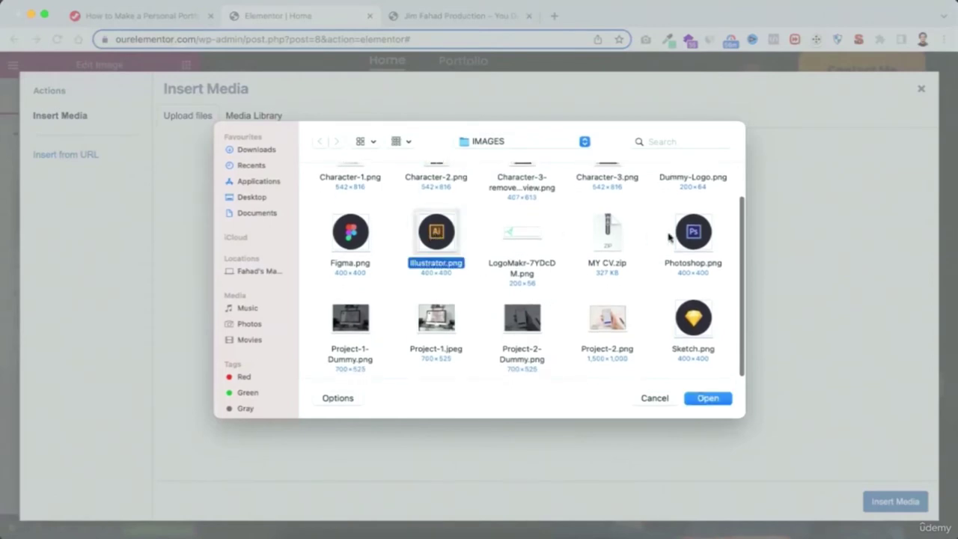
super+click(693, 234)
super+click(693, 319)
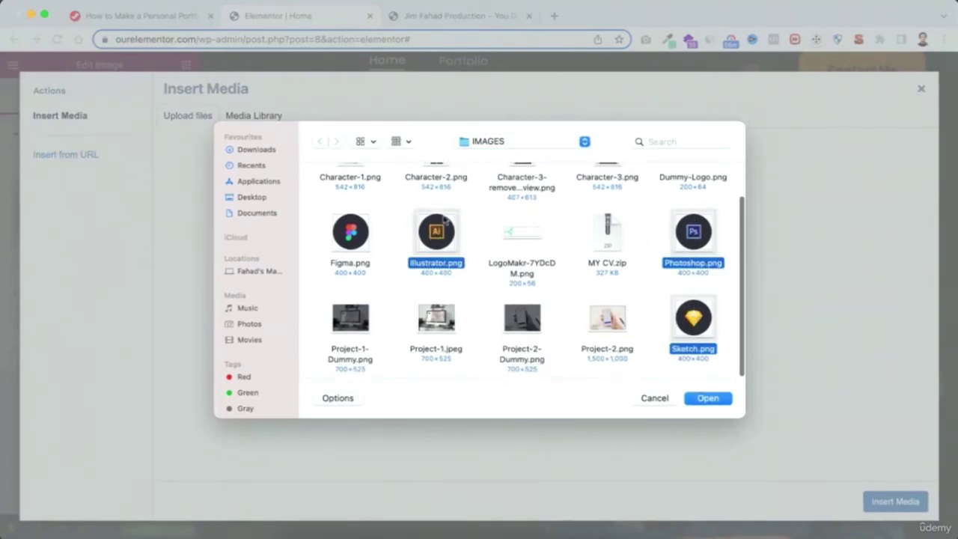
click(712, 399)
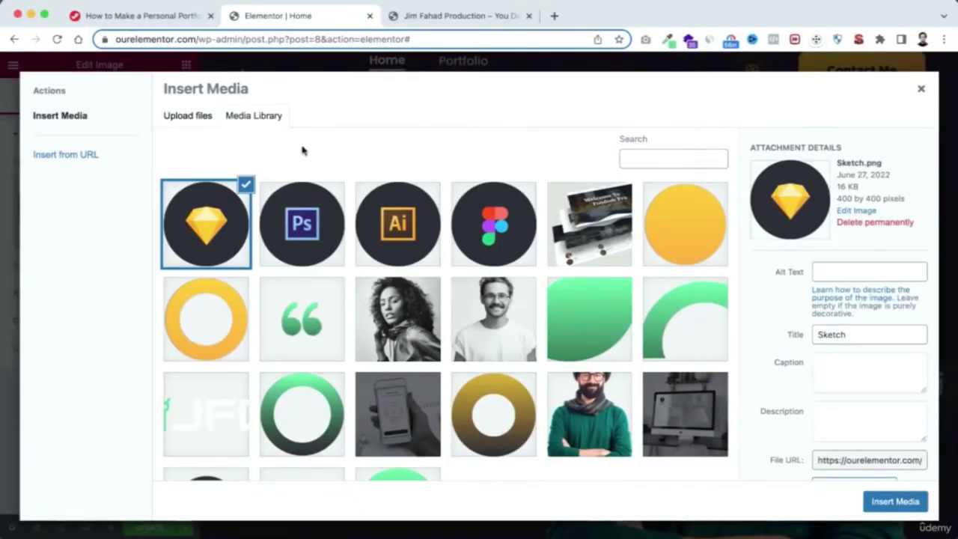
click(303, 226)
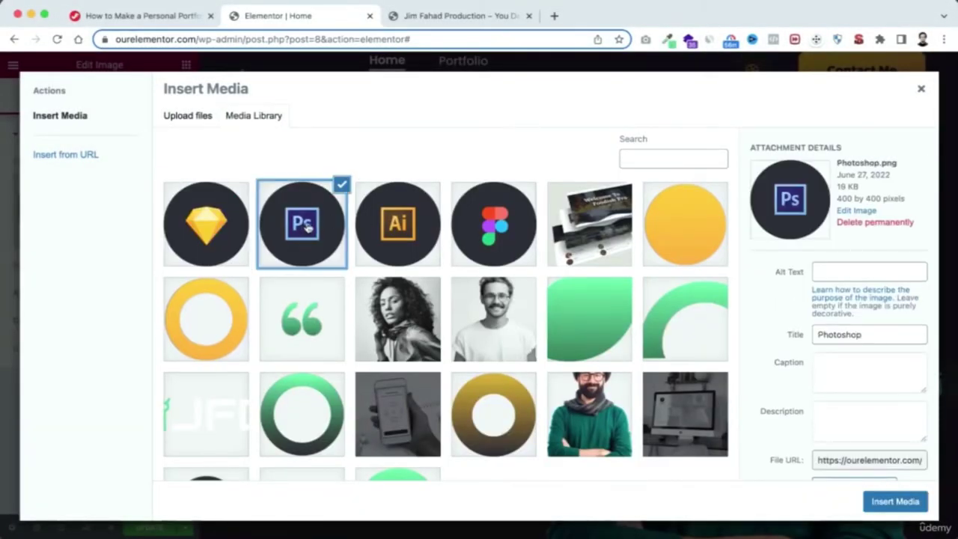
click(902, 503)
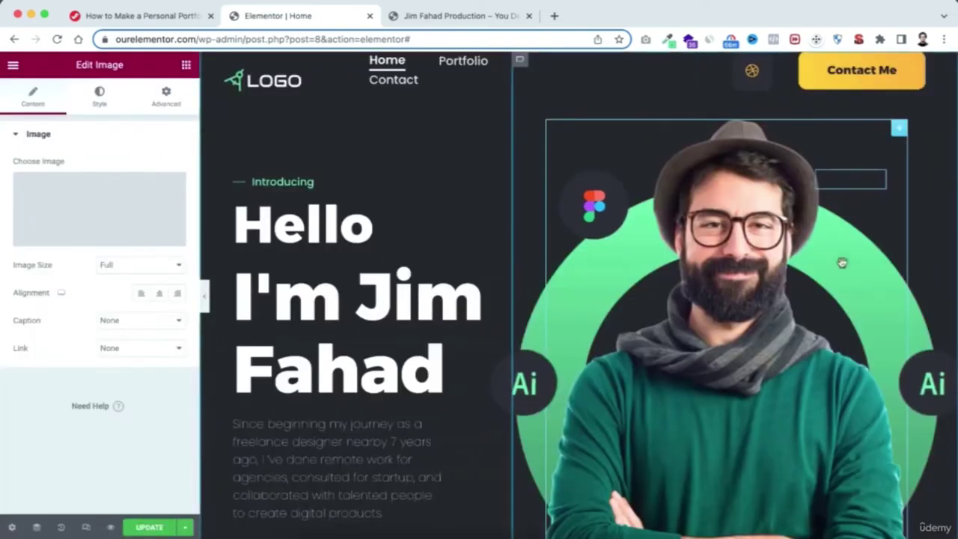
Step: Swap the lower-left badge to the Illustrator icon and the right-side badge to Sketch
click(533, 383)
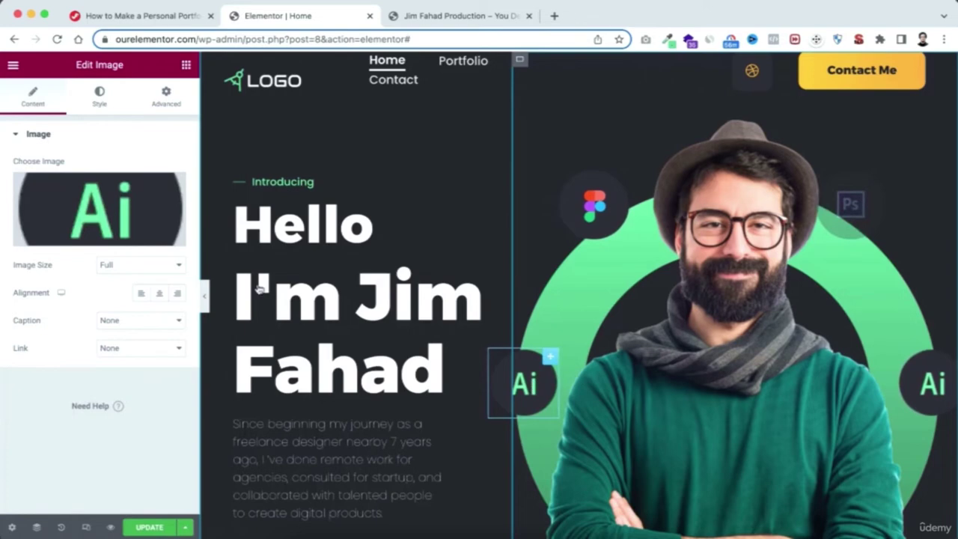
click(97, 211)
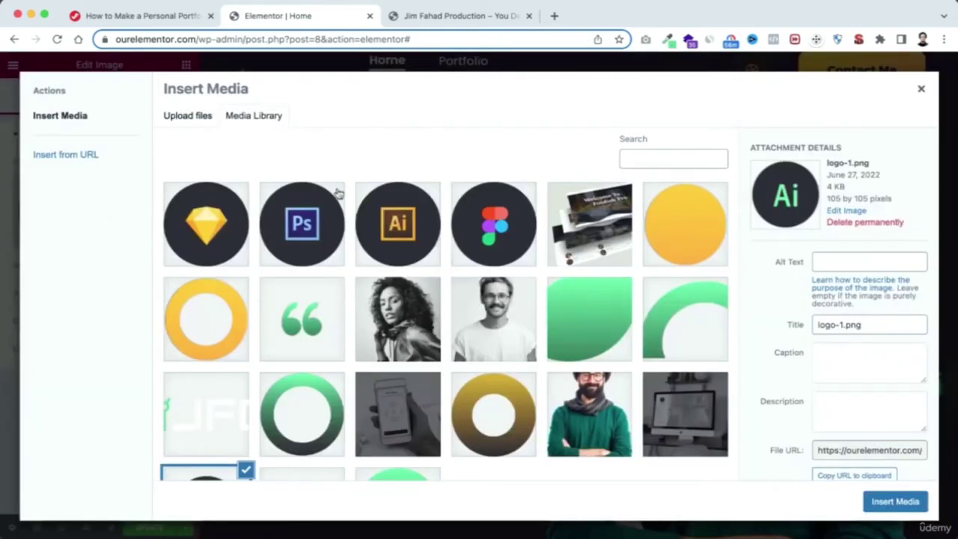
click(402, 229)
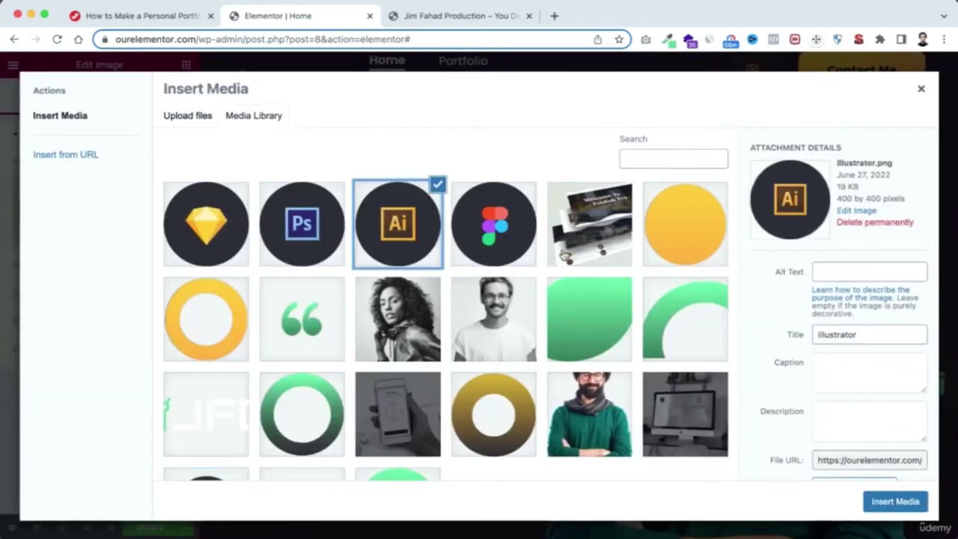
click(903, 503)
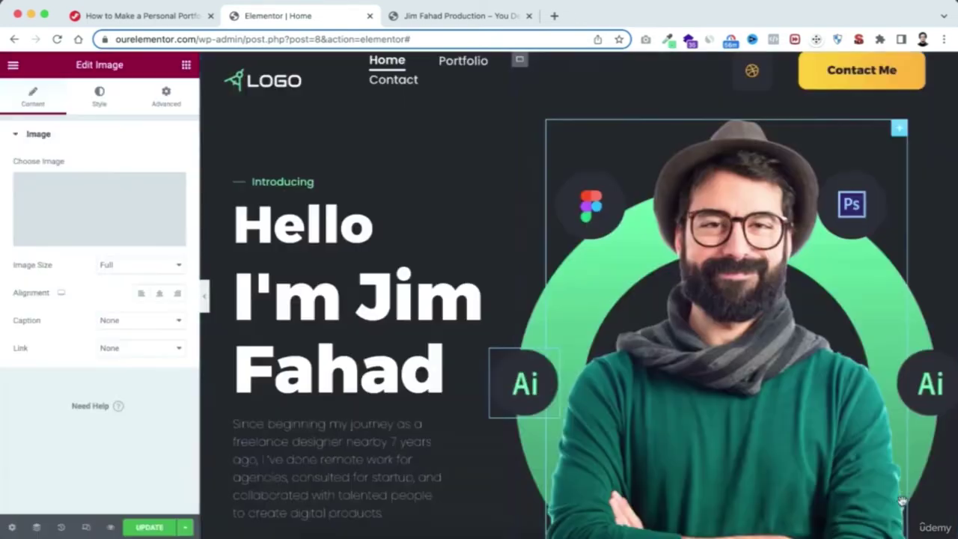
click(925, 384)
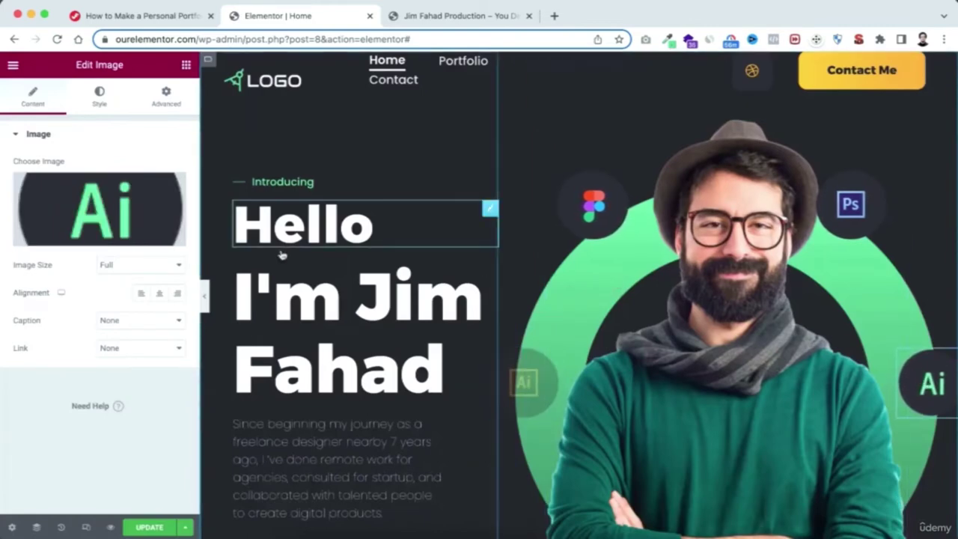
click(76, 198)
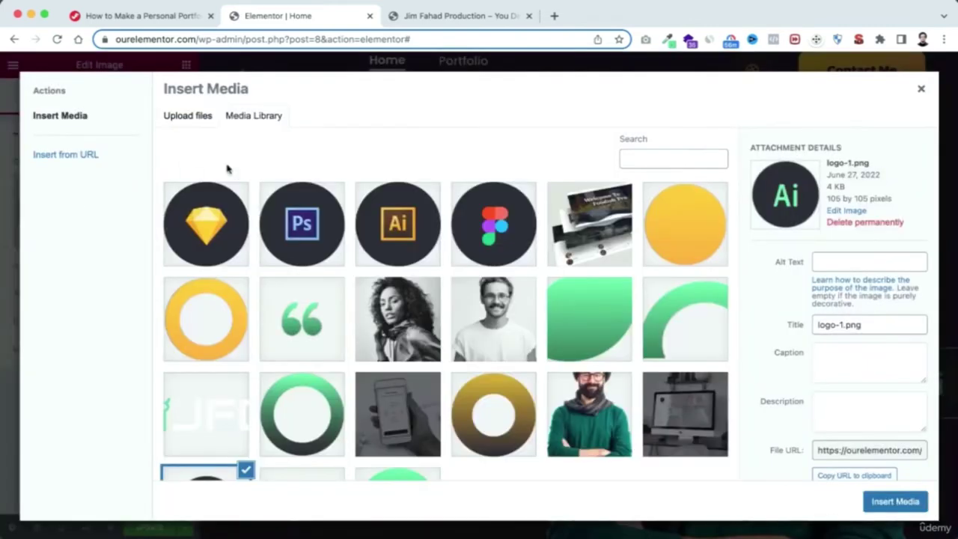
click(208, 229)
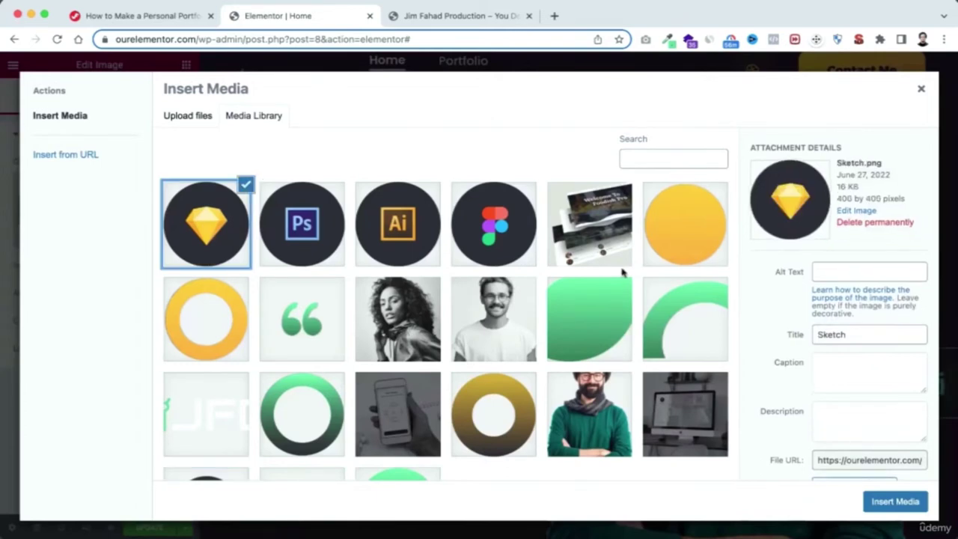
click(897, 501)
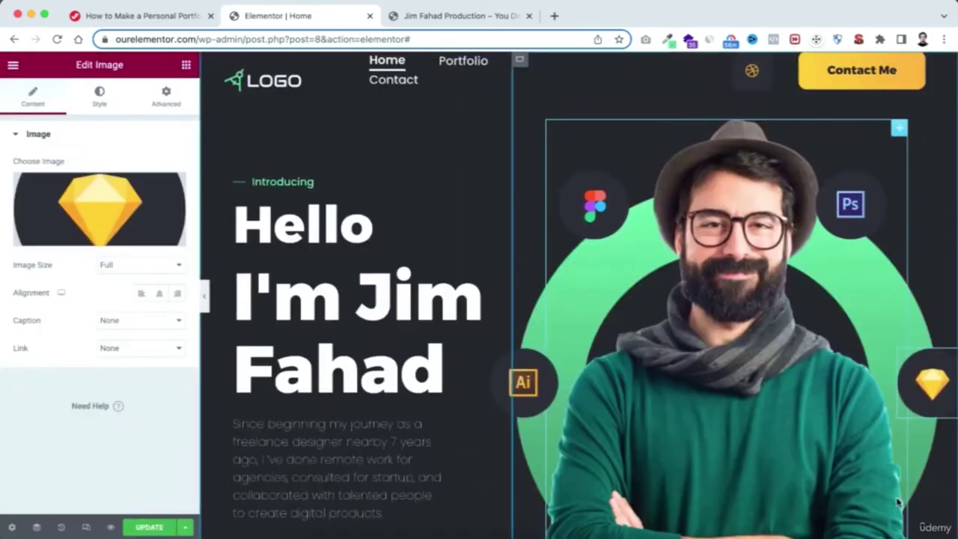
scroll(823, 305, up, 1)
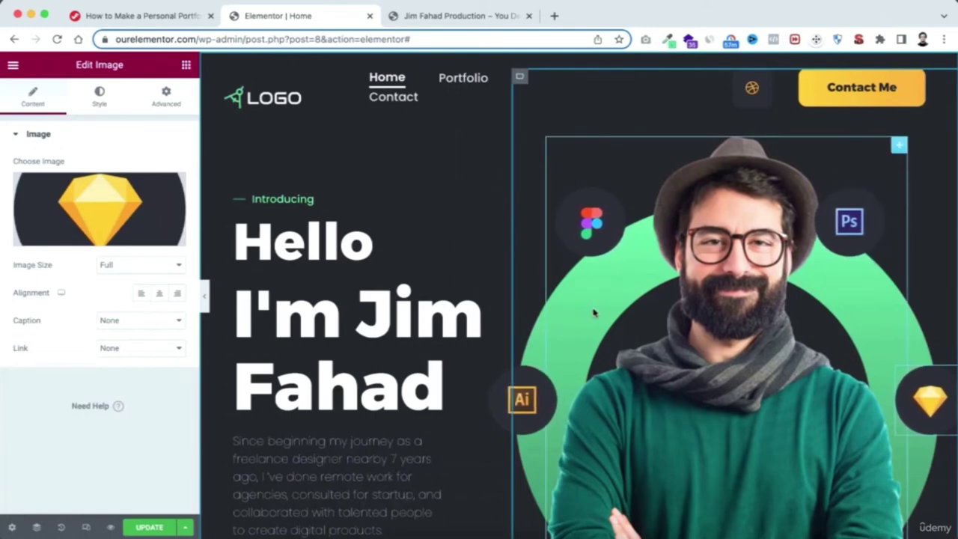
scroll(591, 307, down, 2)
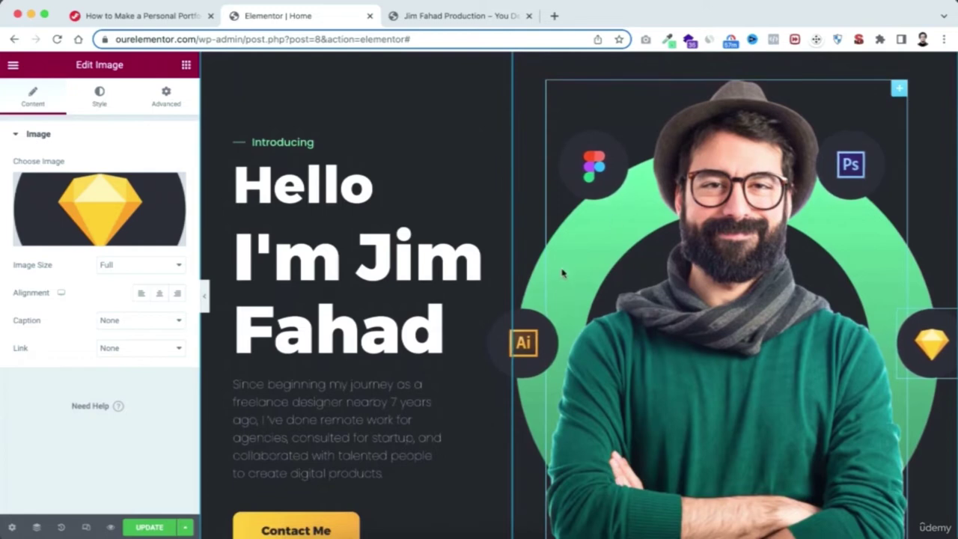
scroll(555, 286, up, 2)
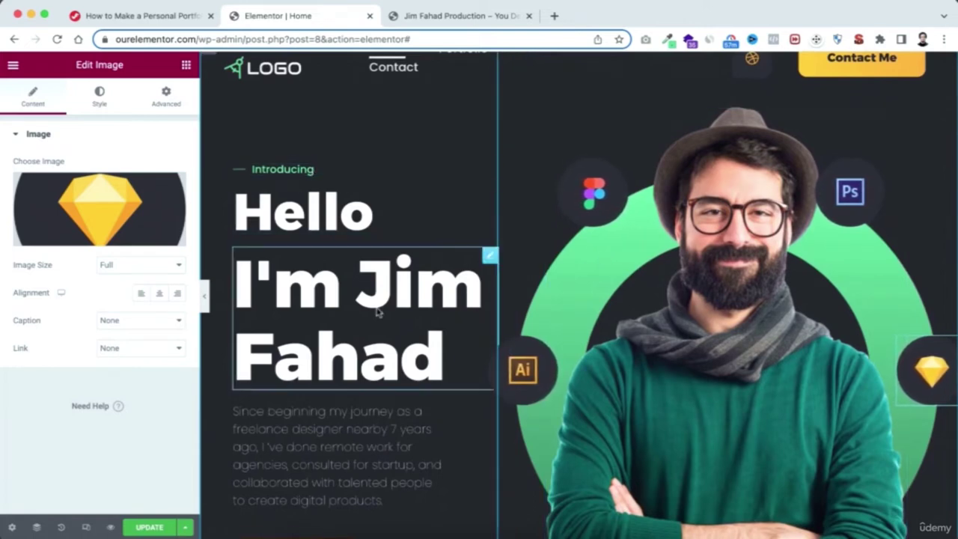
scroll(377, 312, down, 5)
scroll(378, 312, down, 4)
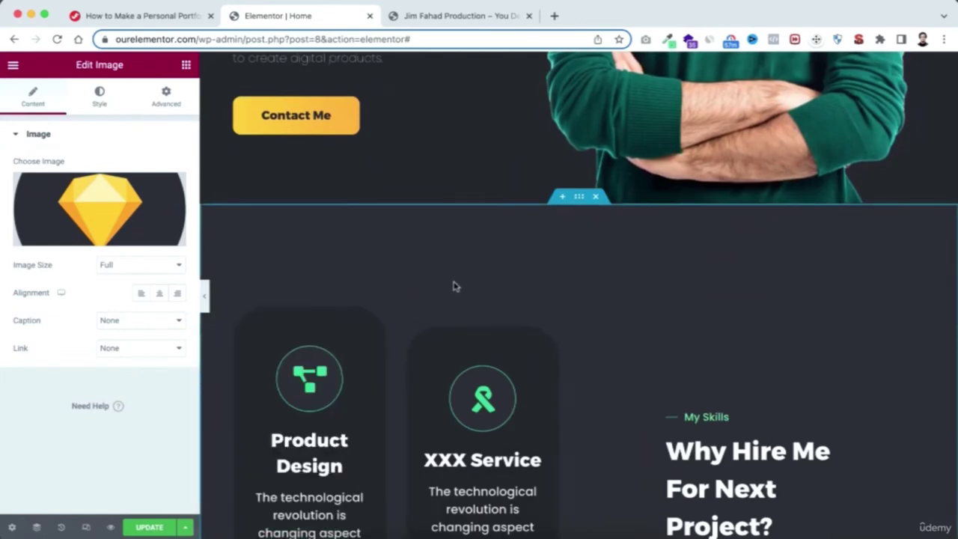
scroll(492, 250, up, 7)
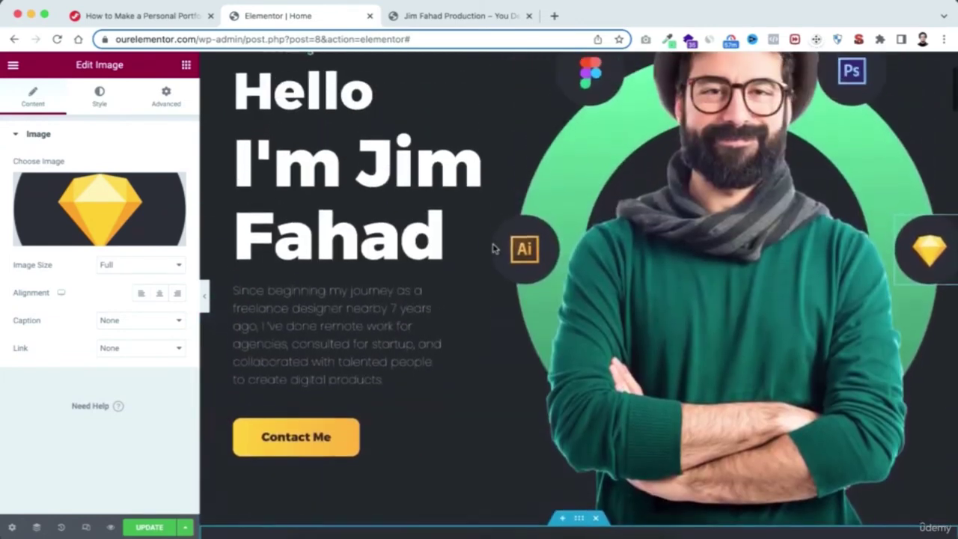
scroll(536, 146, up, 3)
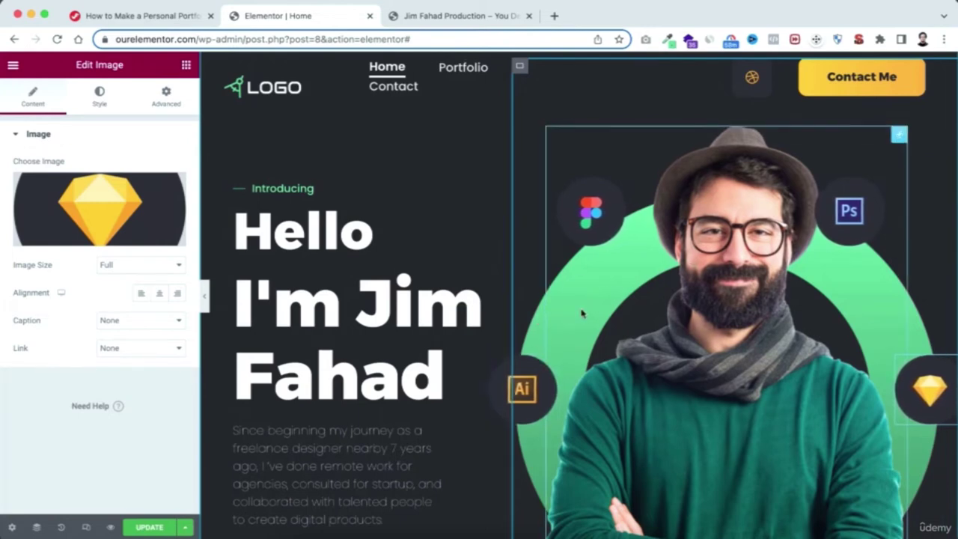
scroll(583, 313, down, 1)
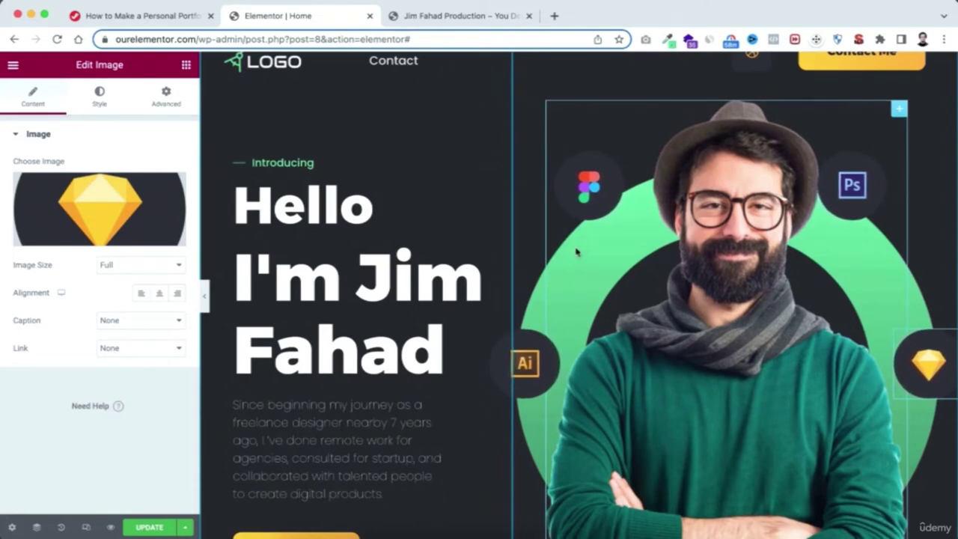
Step: Open the Navigator from the portrait's context menu and move it off the portrait
right_click(576, 252)
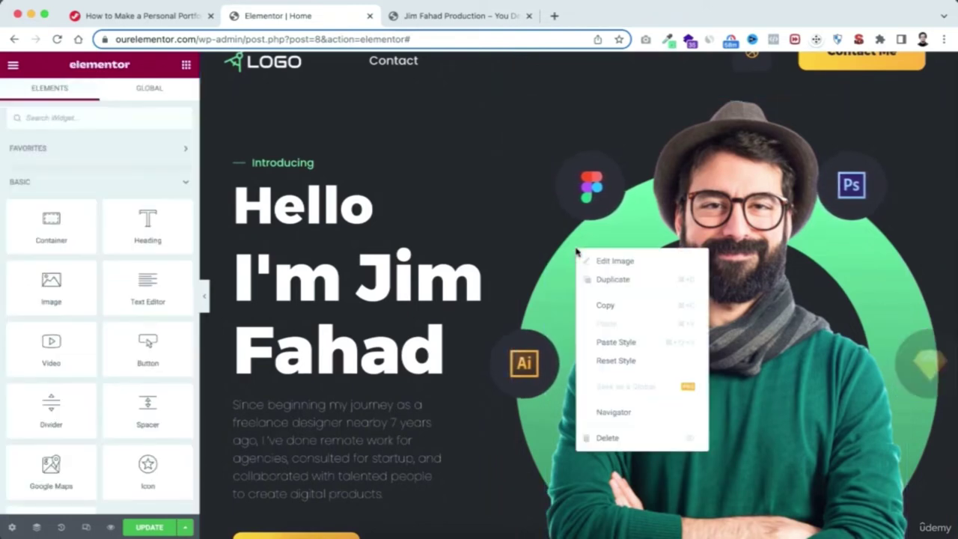
click(624, 417)
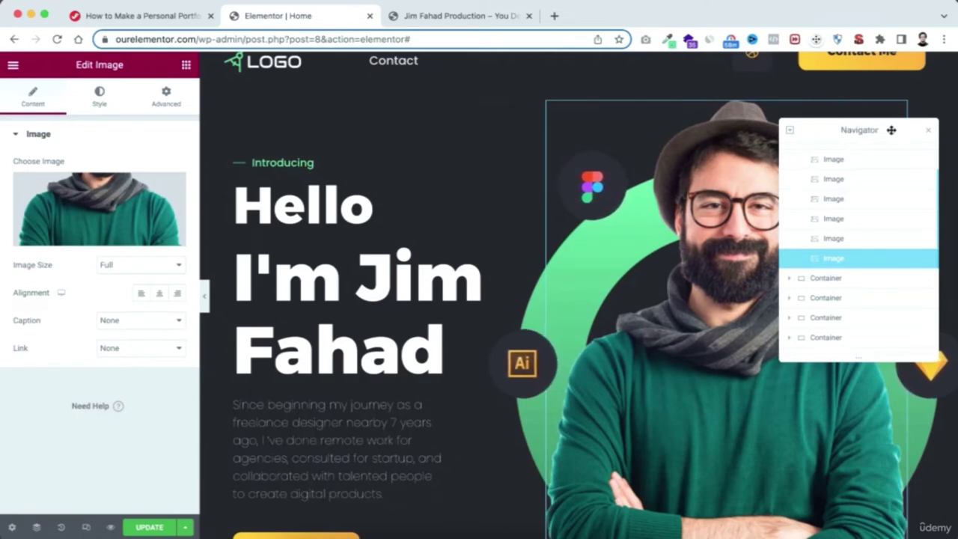
drag(892, 130, 346, 185)
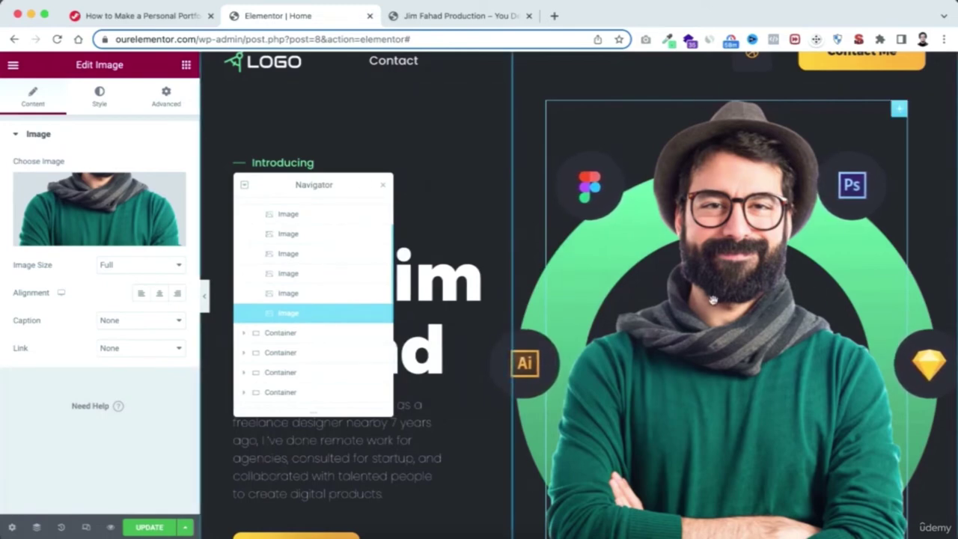
scroll(265, 273, up, 2)
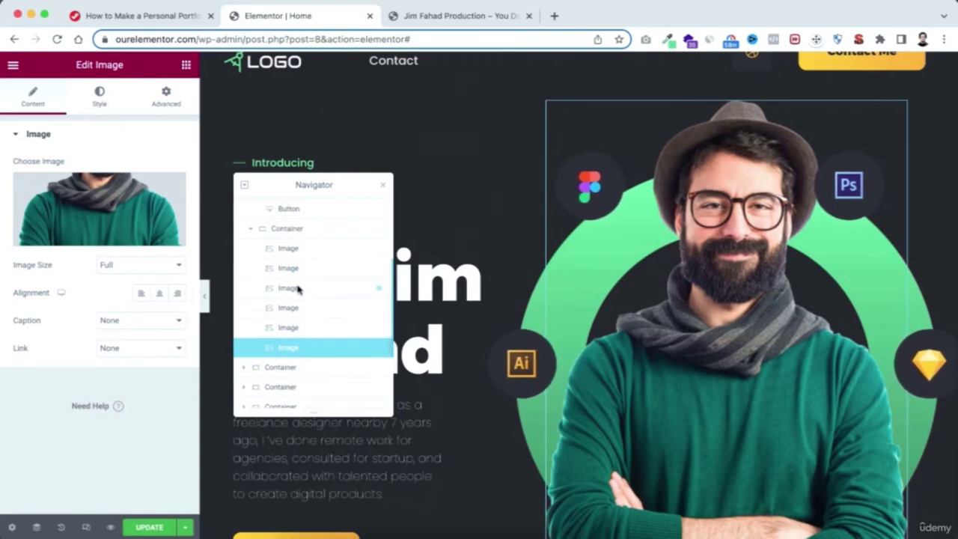
Step: Select each Image row in turn: green ring, Ai, Figma, Ps, Sketch, portrait, then green ring
click(292, 254)
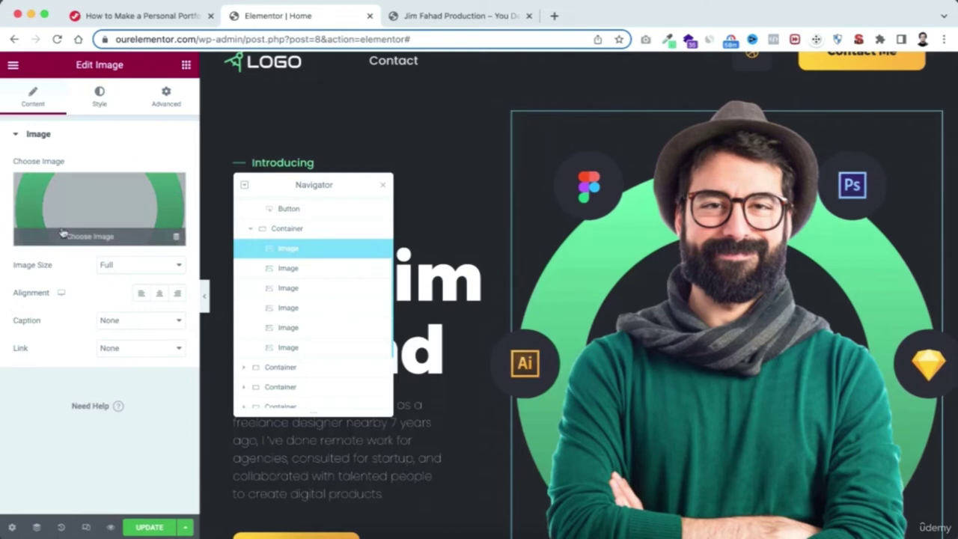
click(298, 270)
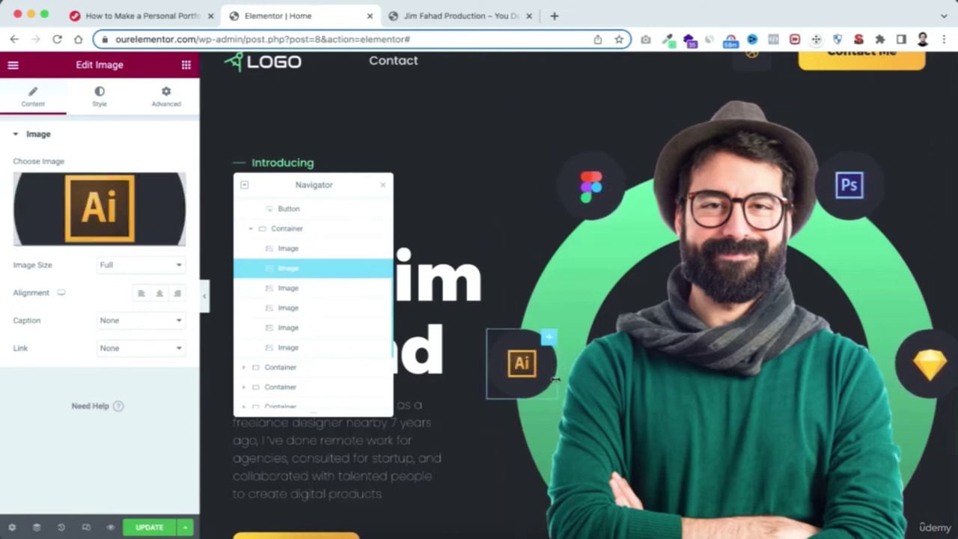
click(315, 291)
click(308, 310)
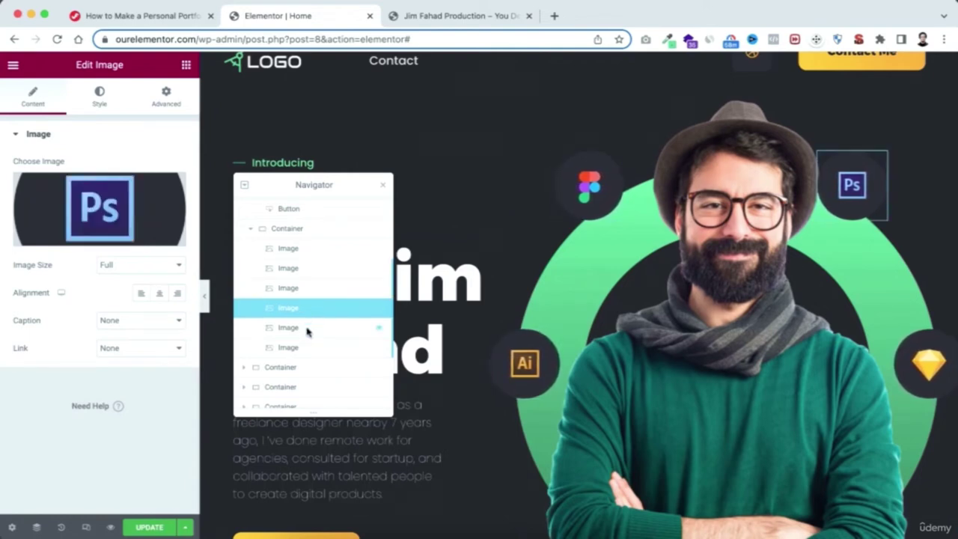
click(307, 329)
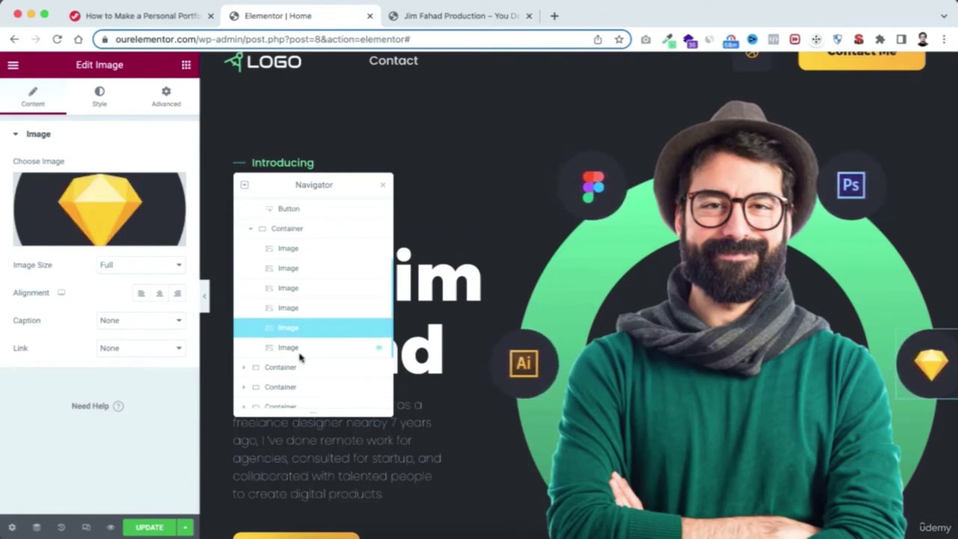
click(300, 349)
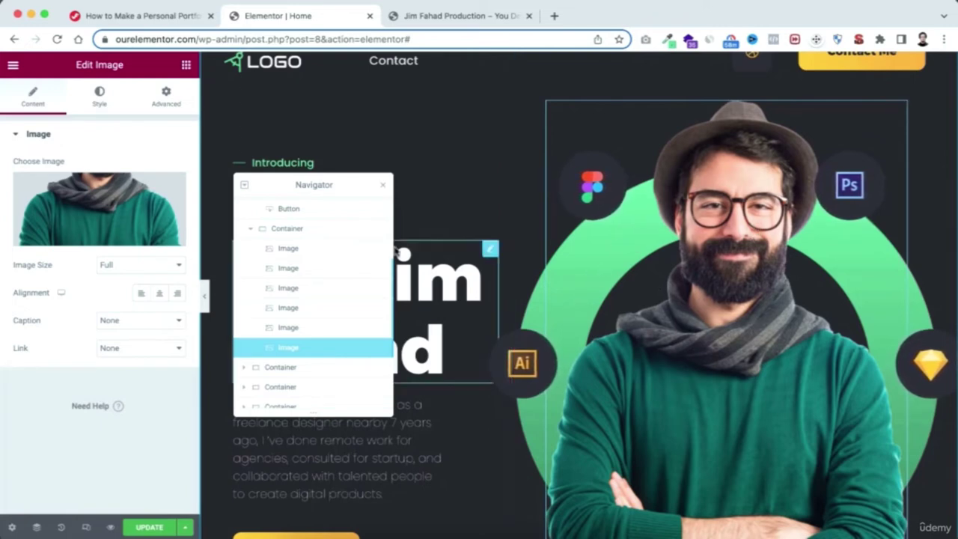
click(300, 253)
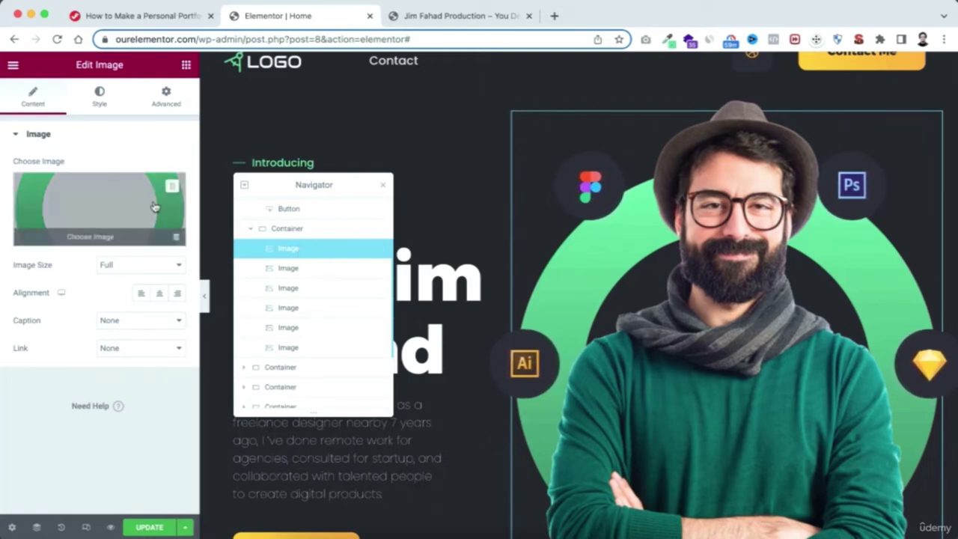
click(100, 96)
scroll(66, 401, down, 2)
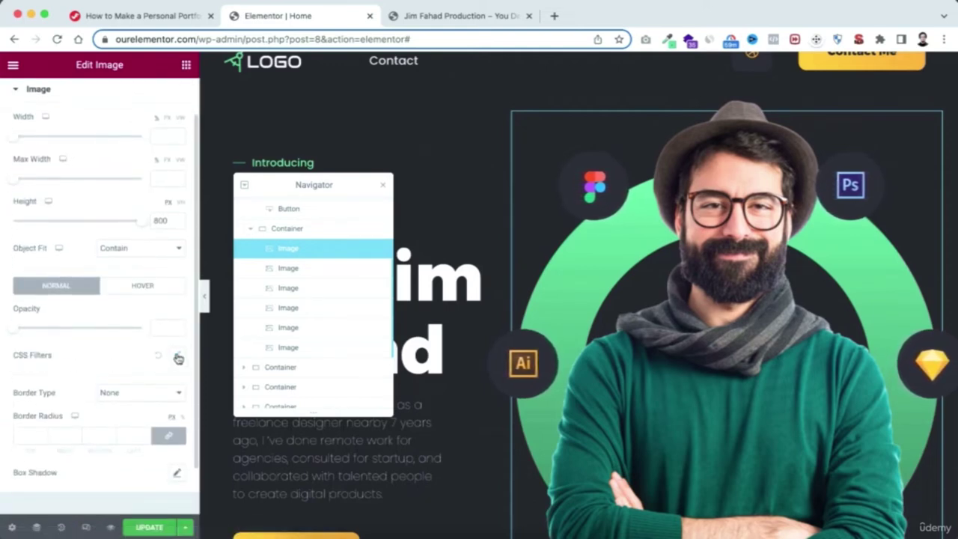
click(178, 357)
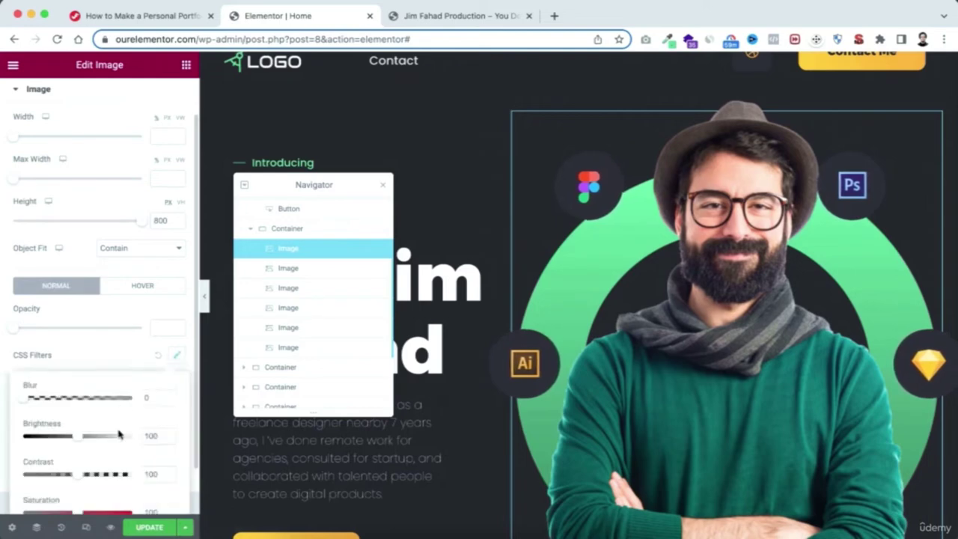
scroll(120, 433, down, 2)
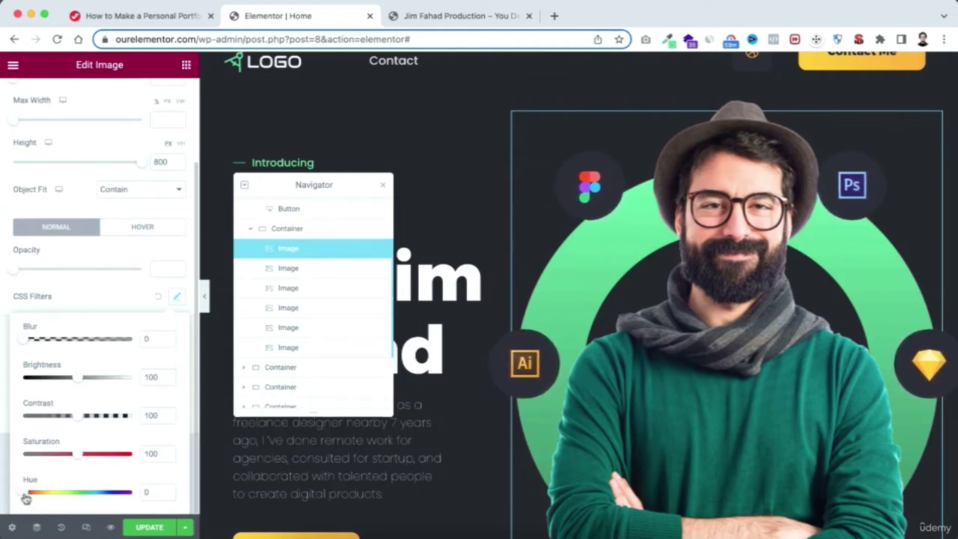
drag(26, 496, 109, 492)
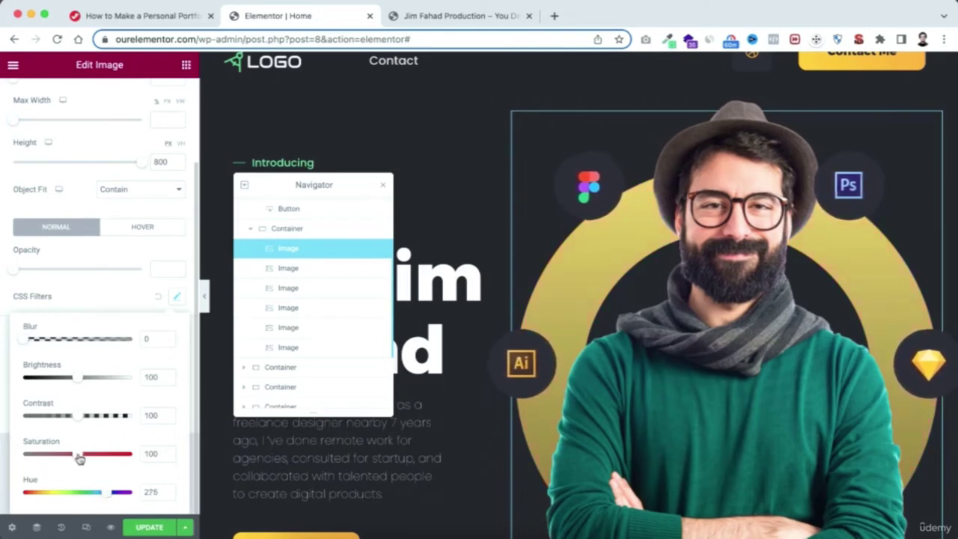
drag(78, 457, 120, 457)
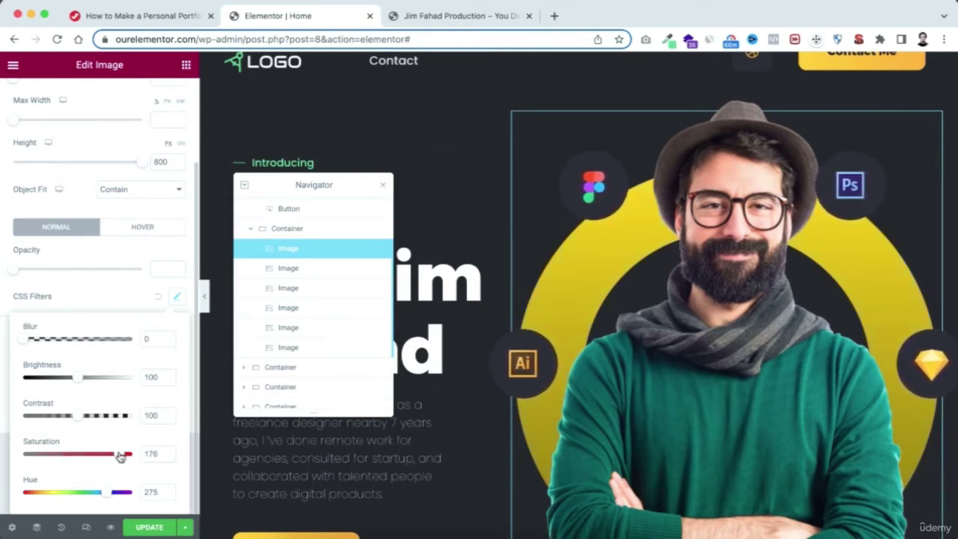
drag(157, 452, 138, 455)
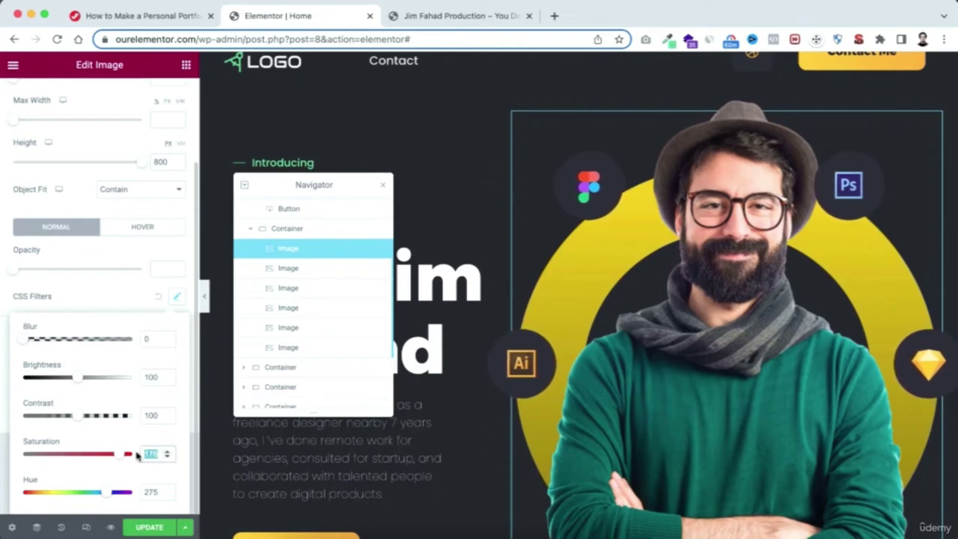
text(100)
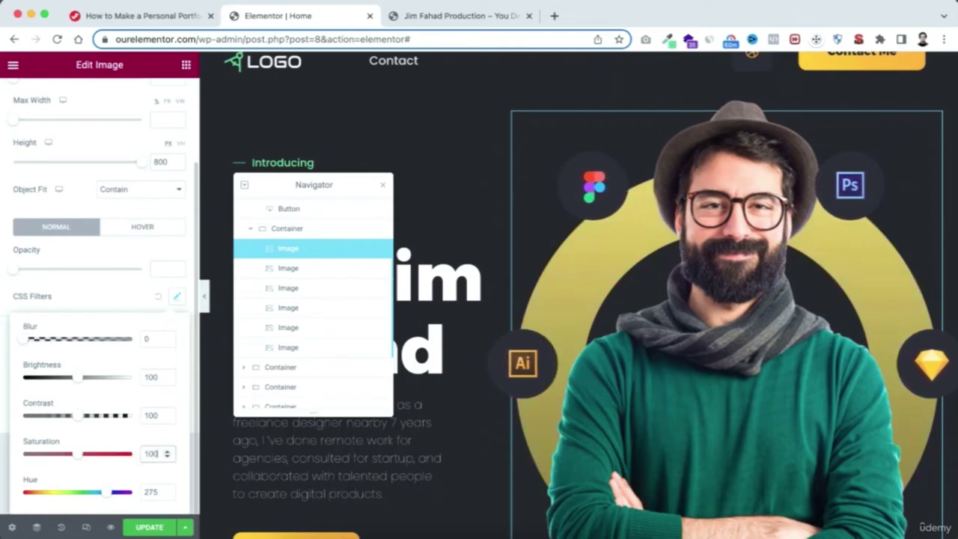
drag(156, 489, 120, 499)
text(0)
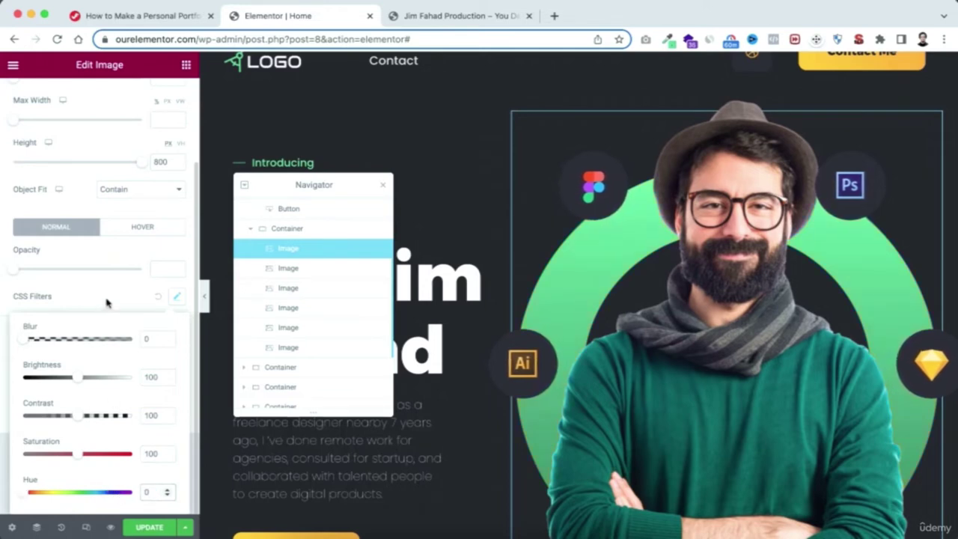
click(106, 303)
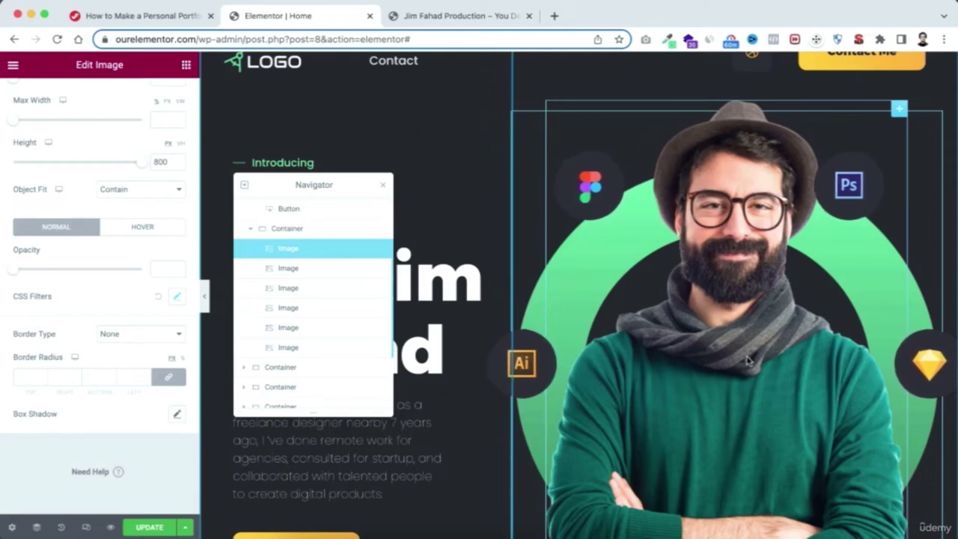
Step: Upload Character-1.png and Character-2.png for the portrait image and select Character-1
click(738, 367)
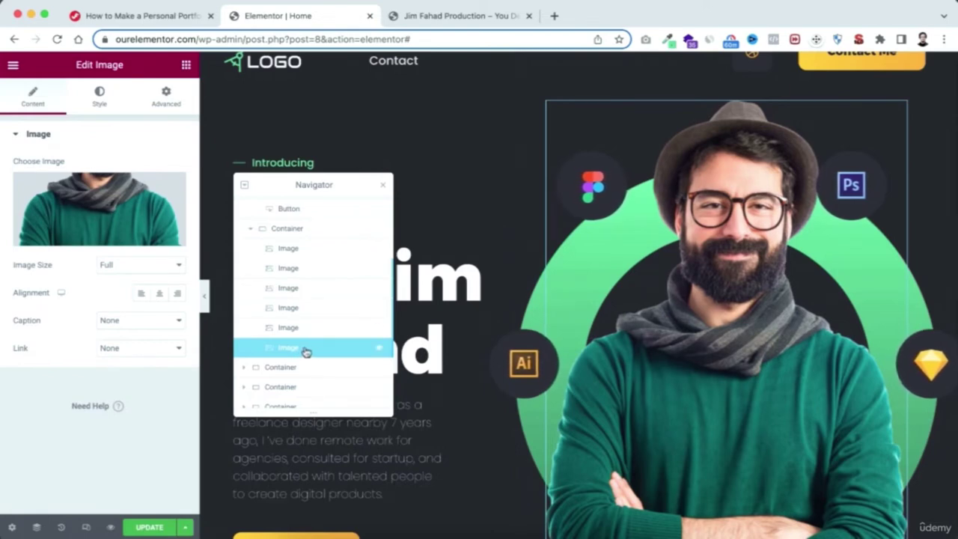
mouse_move(95, 214)
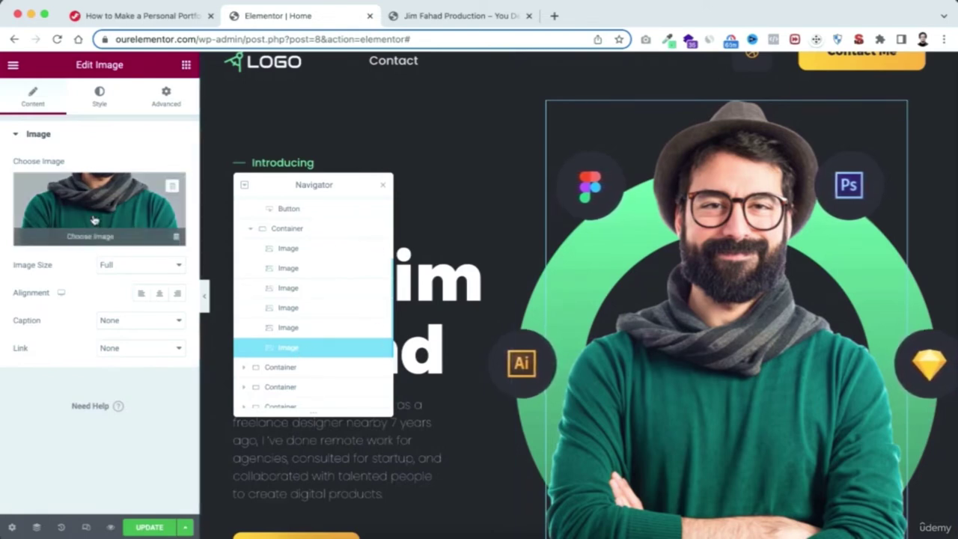
click(95, 212)
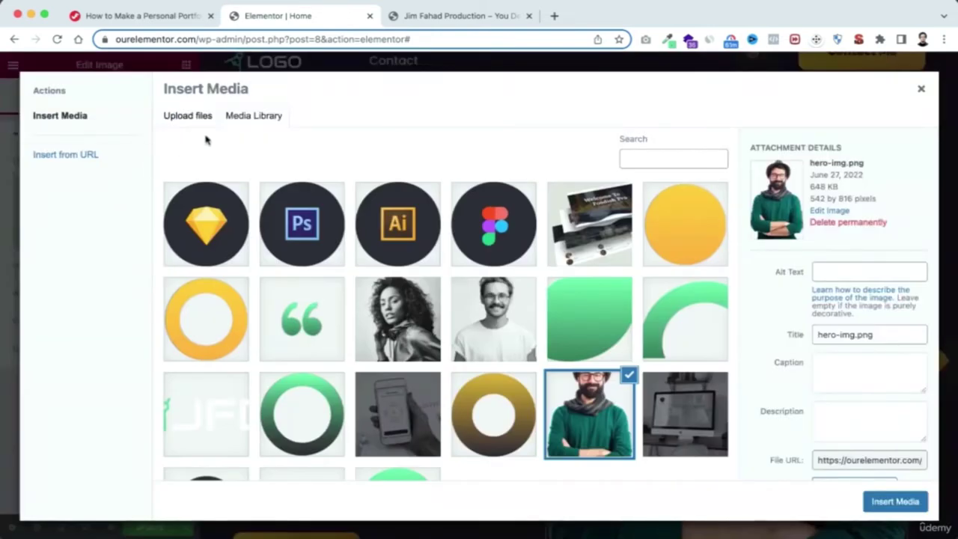
click(182, 122)
click(531, 299)
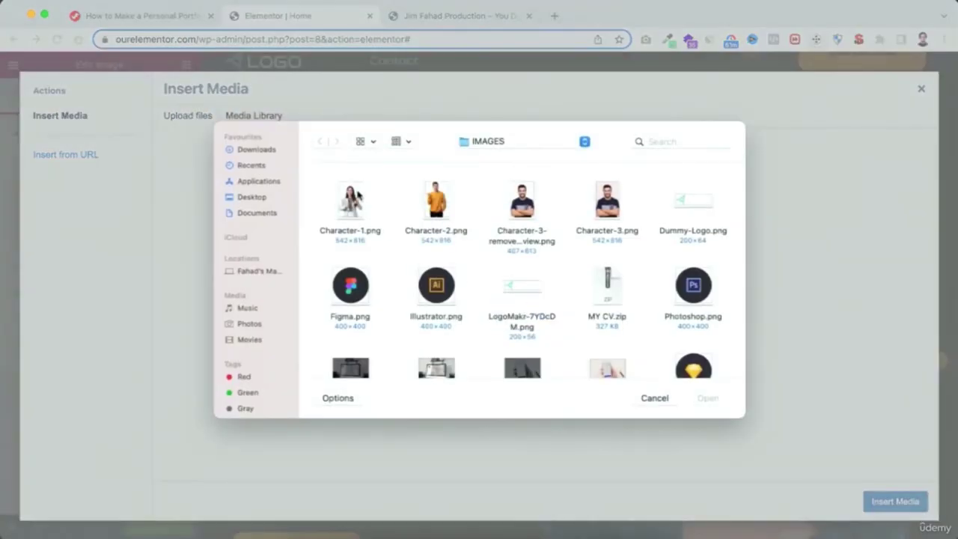
click(358, 199)
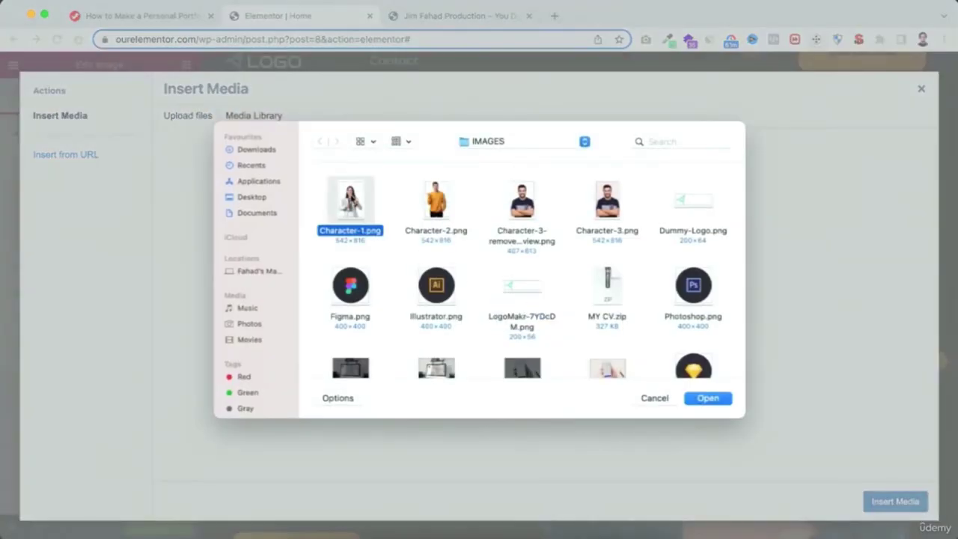
super+click(447, 204)
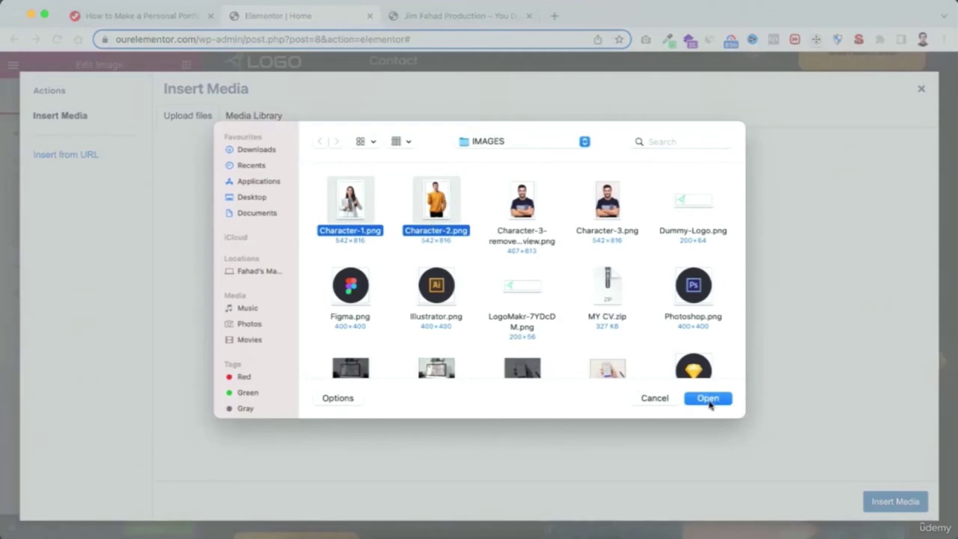
click(709, 401)
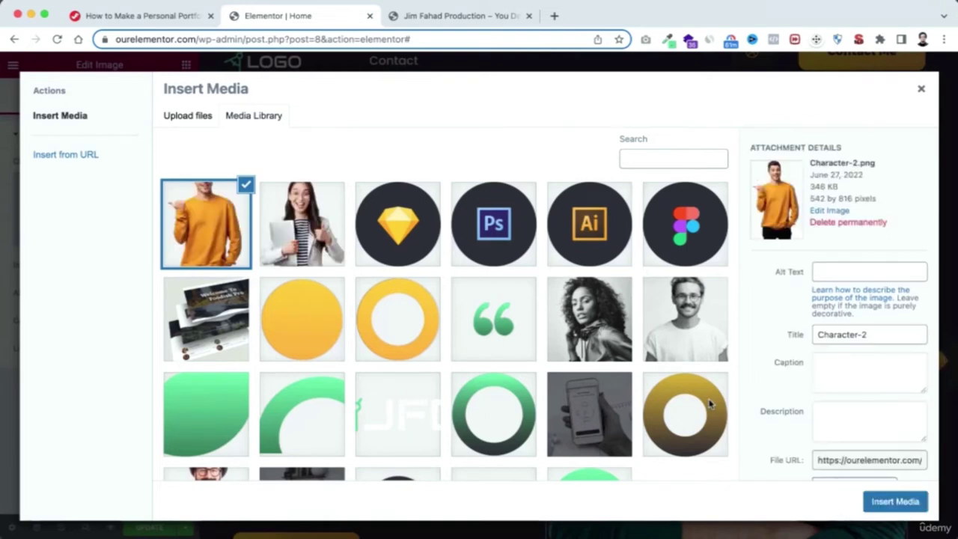
click(307, 229)
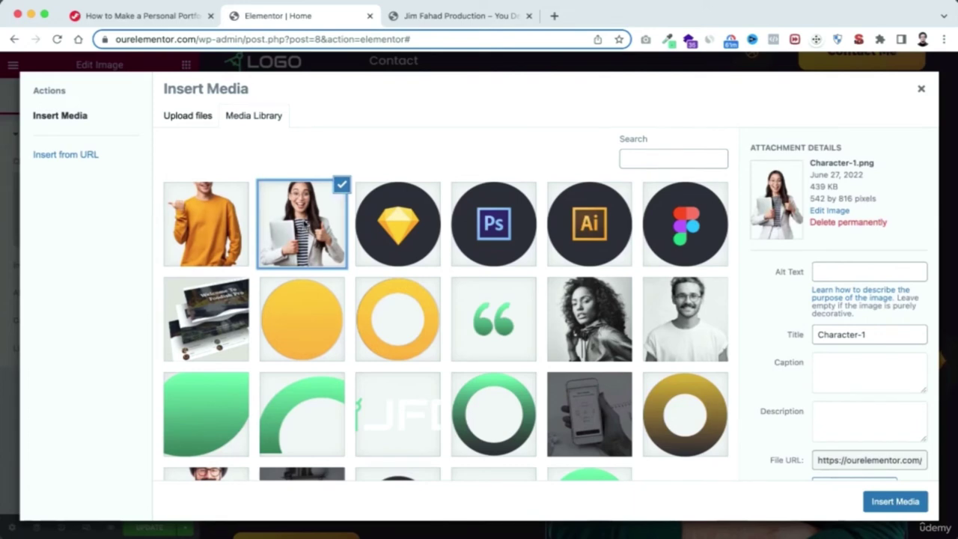
Step: Insert the Character-1 photo, then swap the portrait to the Character-2 orange-sweater photo
click(892, 501)
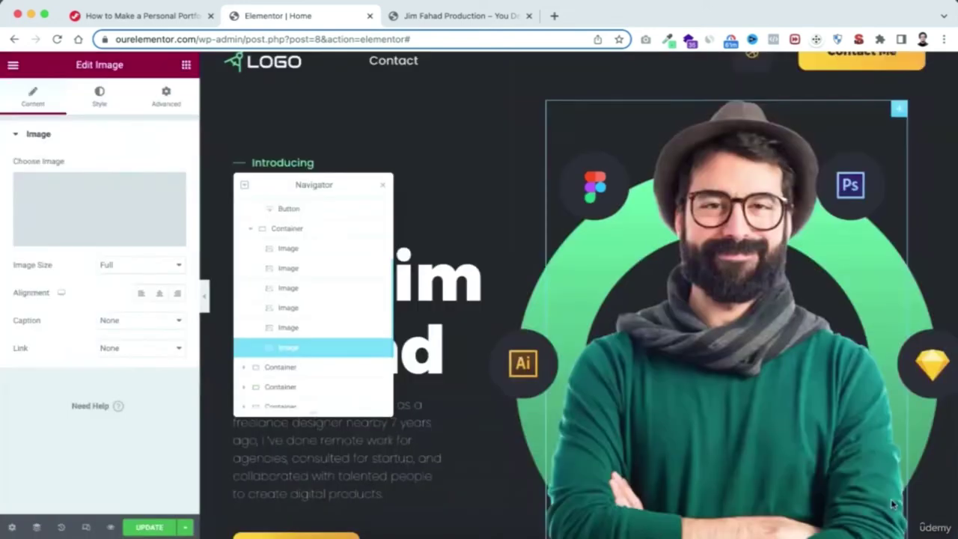
scroll(769, 437, down, 5)
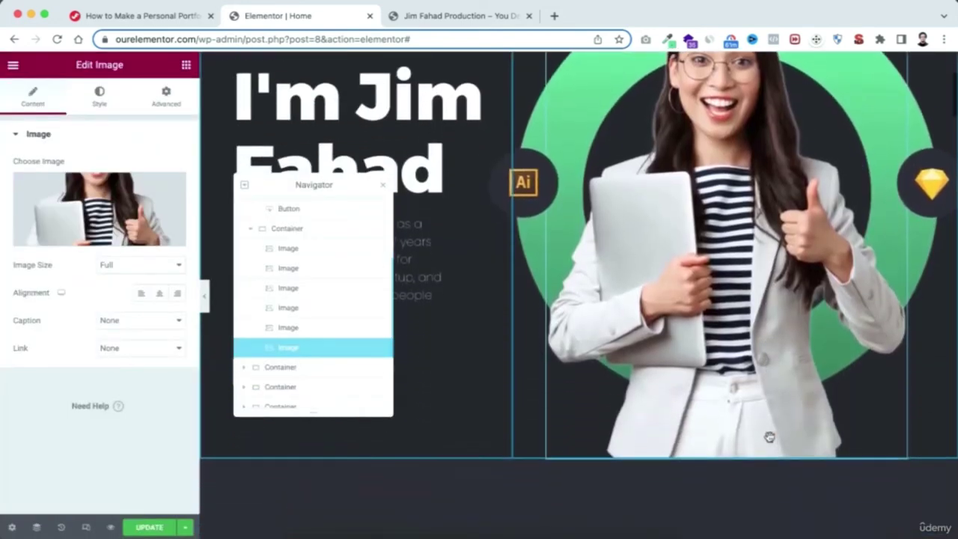
scroll(770, 437, up, 6)
scroll(770, 437, down, 1)
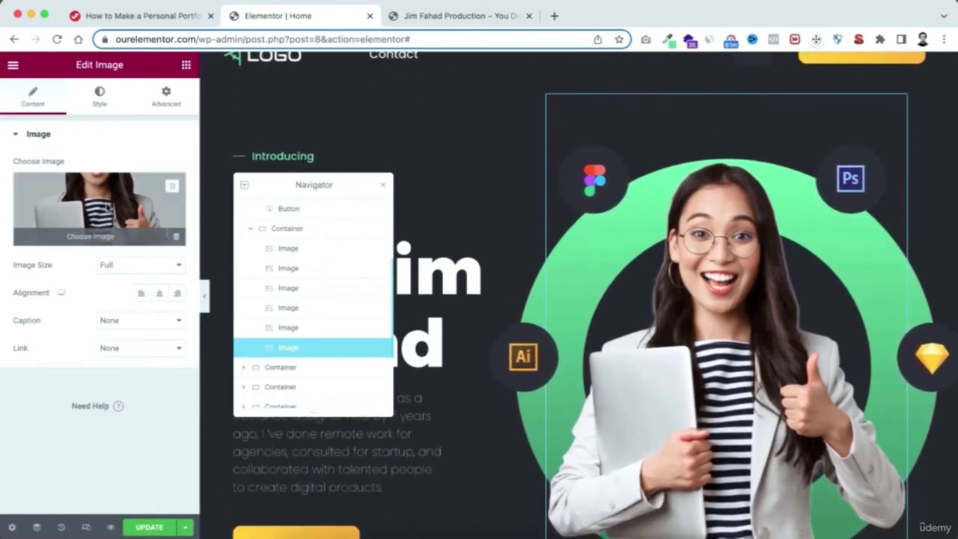
click(109, 206)
click(215, 225)
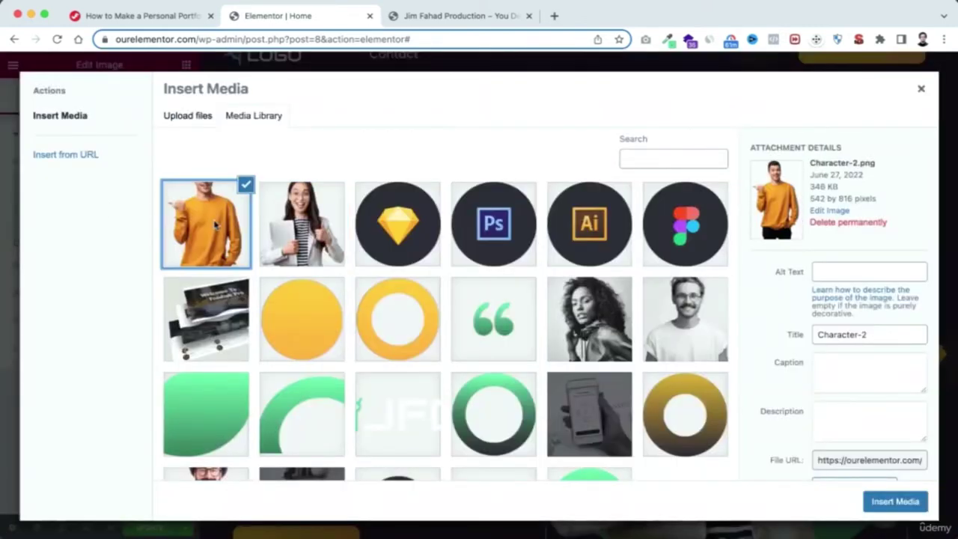
click(889, 501)
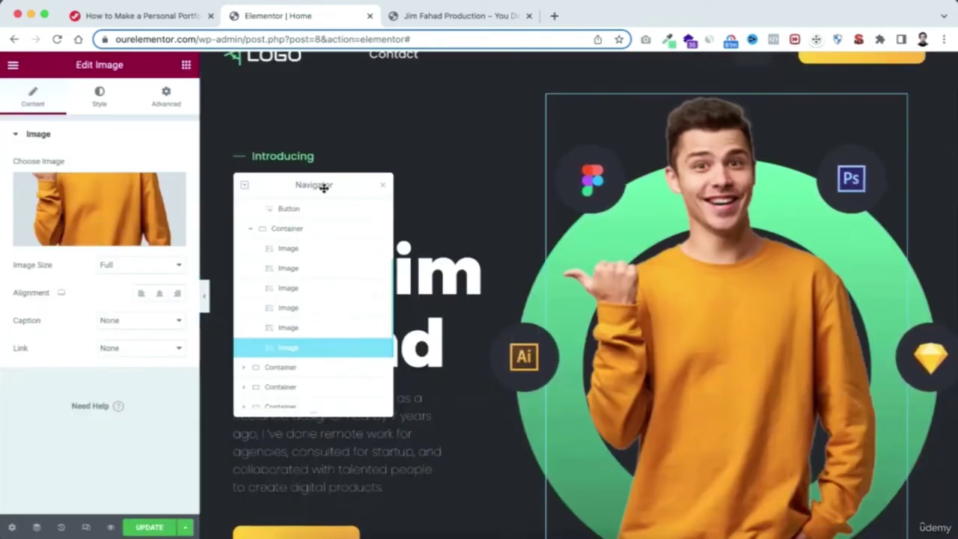
Step: Close the Navigator panel and scroll to review the updated hero
click(383, 189)
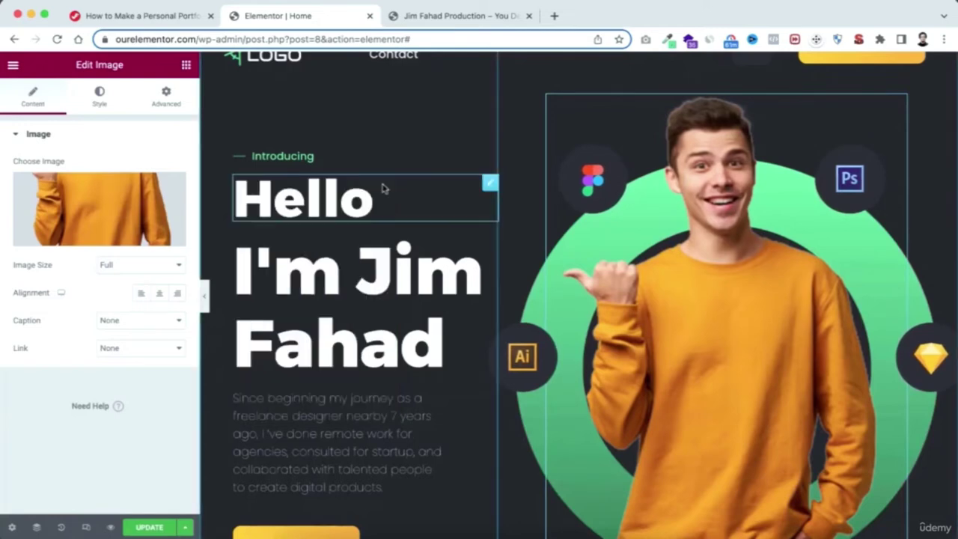
scroll(685, 371, down, 2)
scroll(685, 374, down, 2)
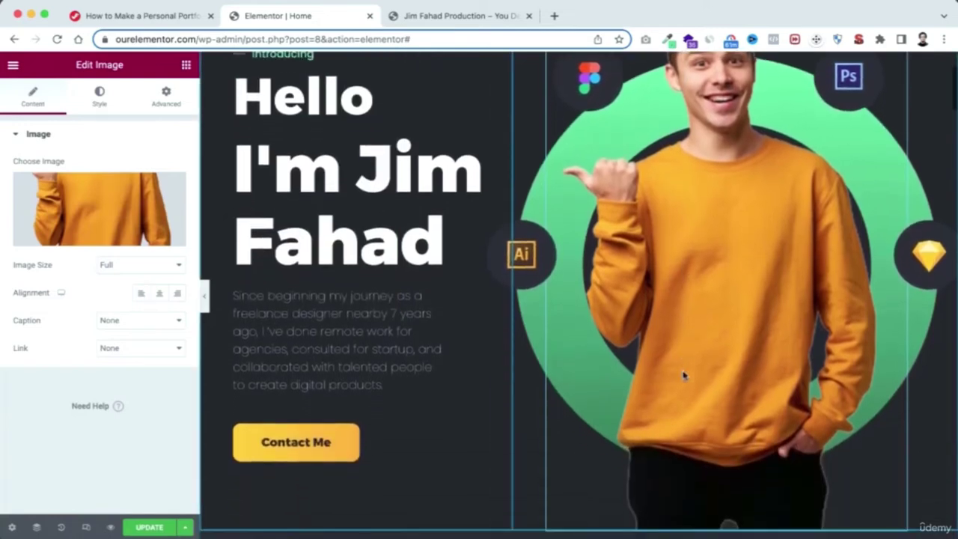
scroll(684, 375, up, 5)
scroll(684, 376, up, 1)
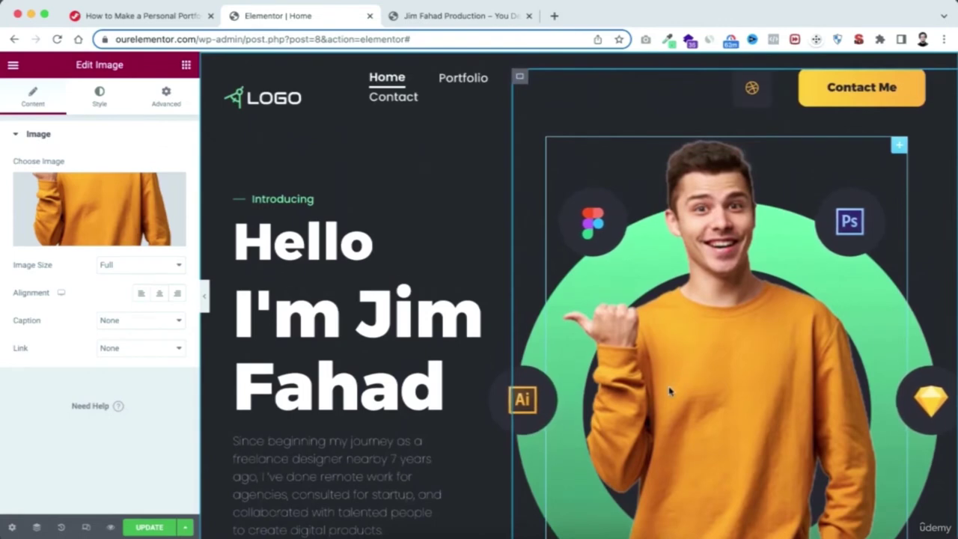
scroll(673, 385, down, 3)
scroll(670, 390, up, 2)
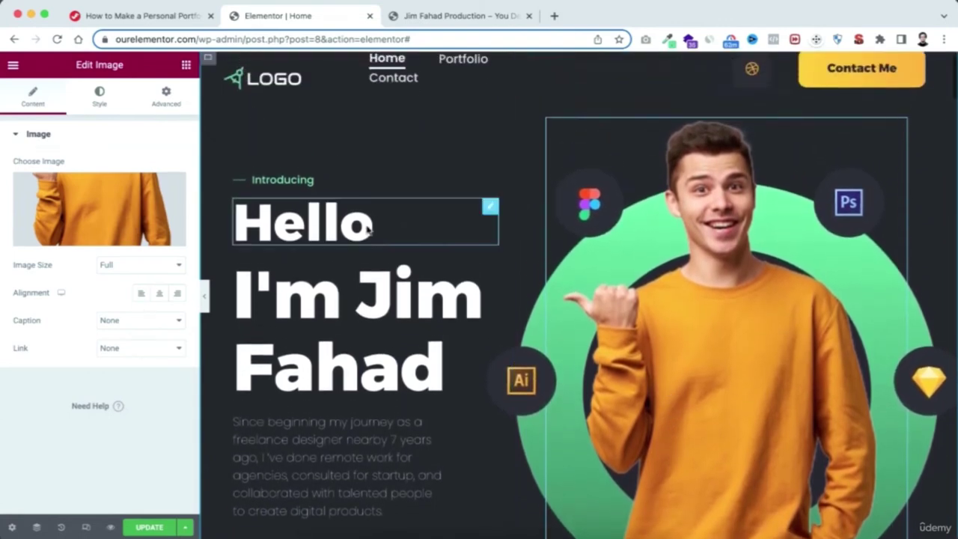
mouse_move(100, 205)
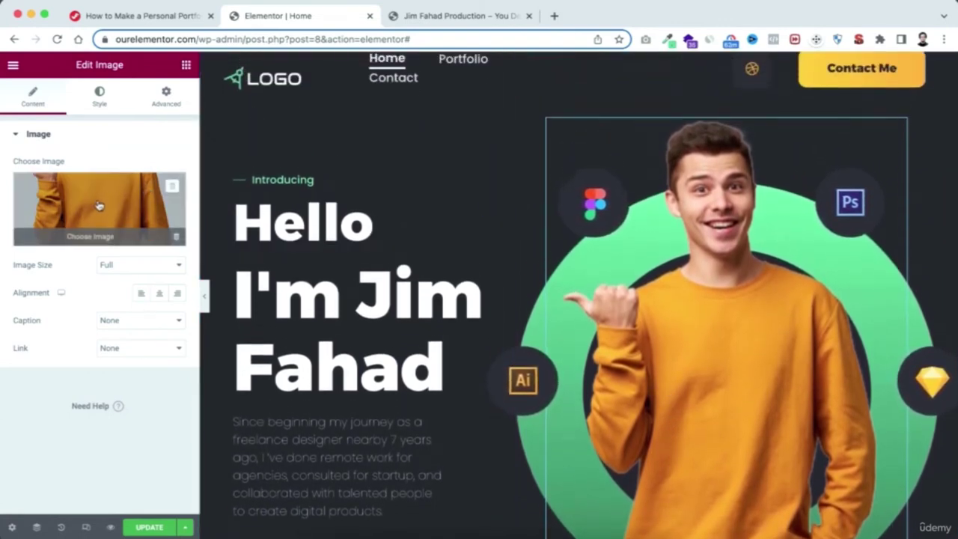
Step: Upload Character-3.png and insert it as the hero portrait, the bearded man in a striped navy T-shirt
click(101, 206)
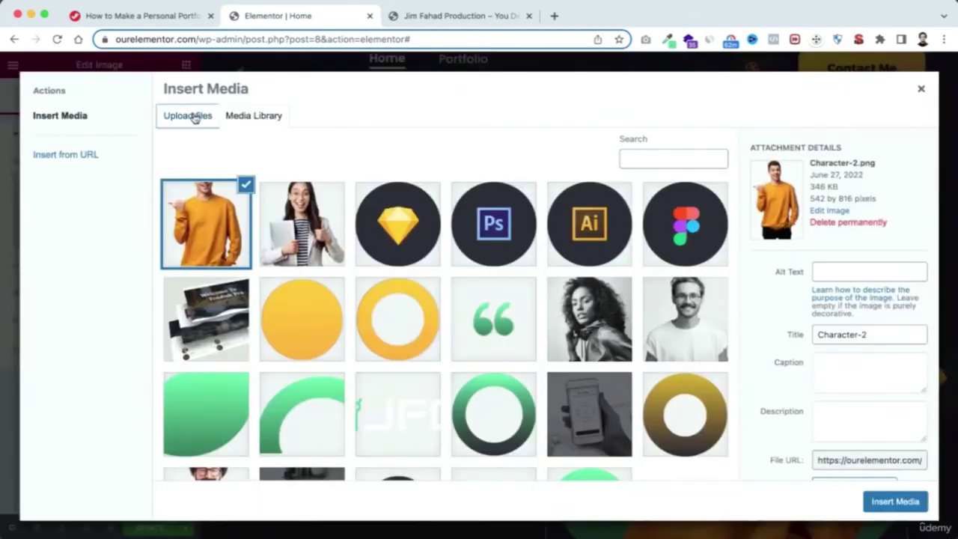
click(191, 116)
click(550, 301)
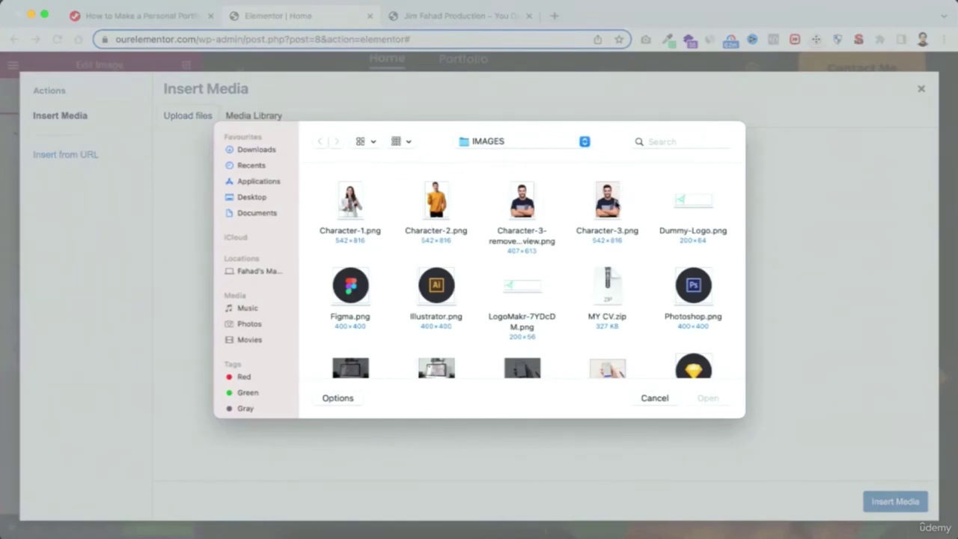
click(609, 201)
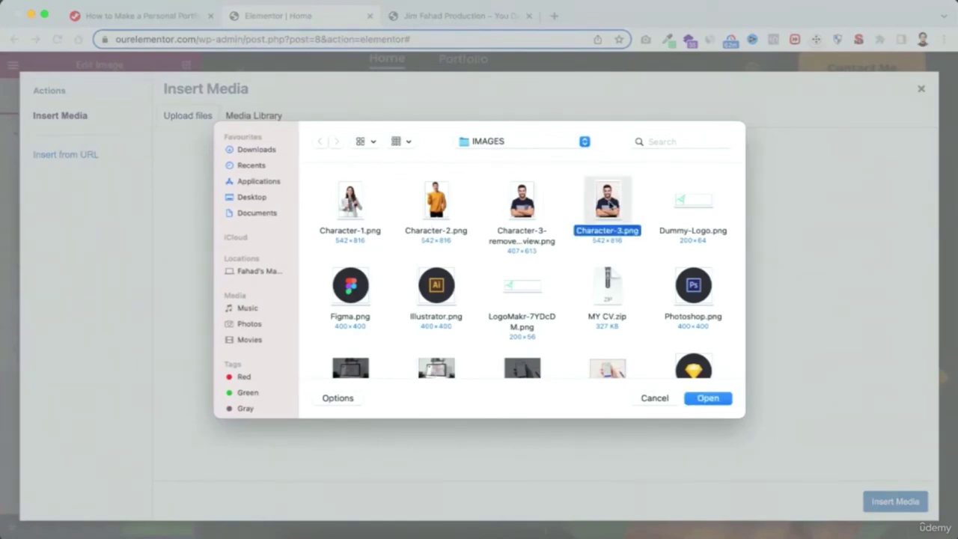
click(708, 397)
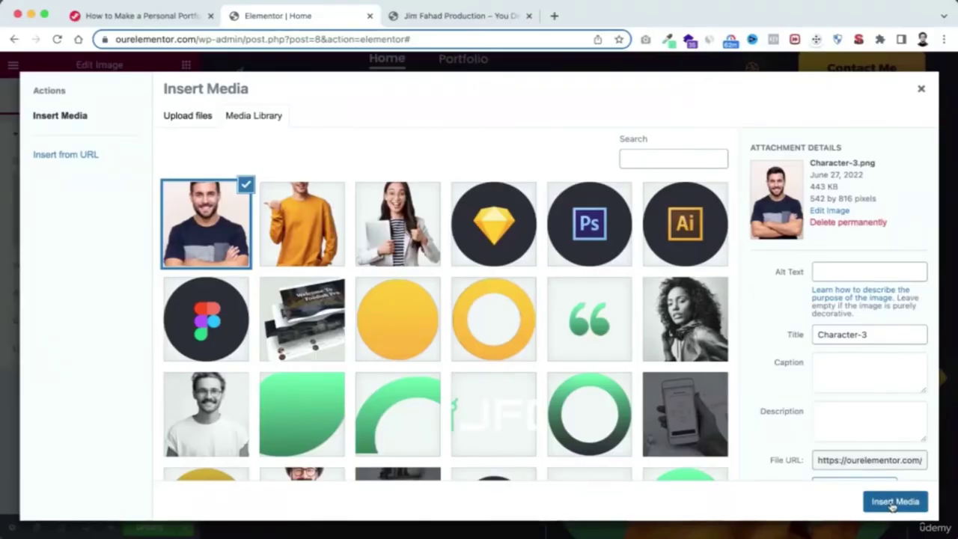
click(891, 503)
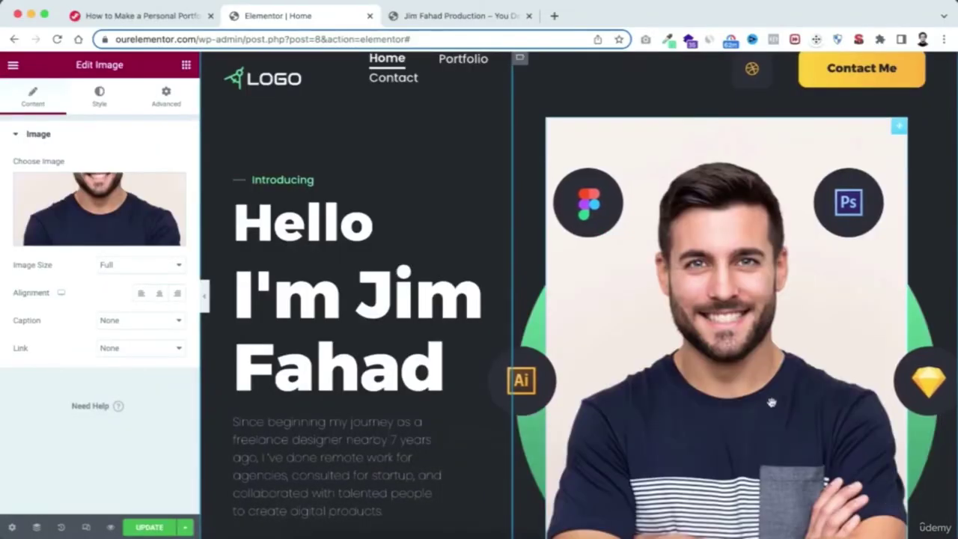
scroll(779, 466, down, 5)
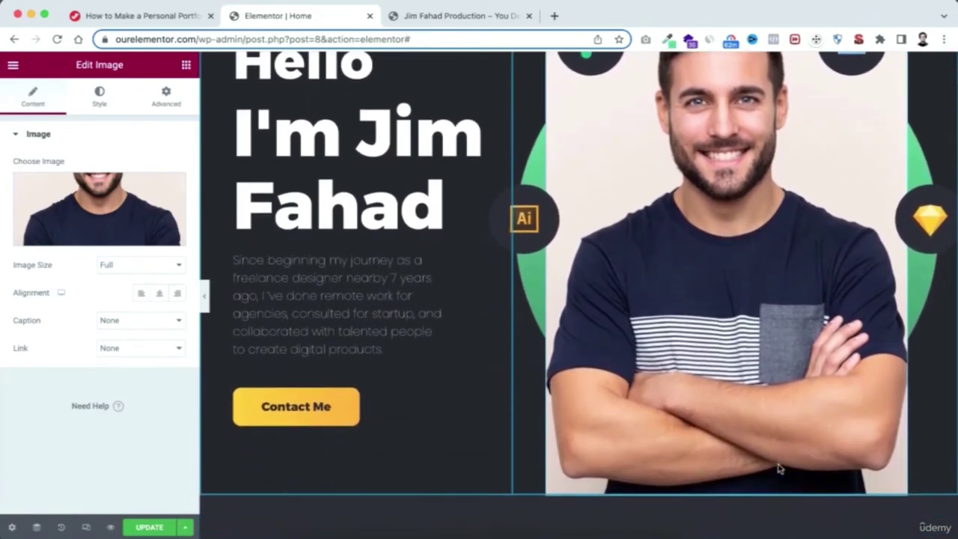
scroll(779, 468, up, 2)
scroll(779, 468, up, 3)
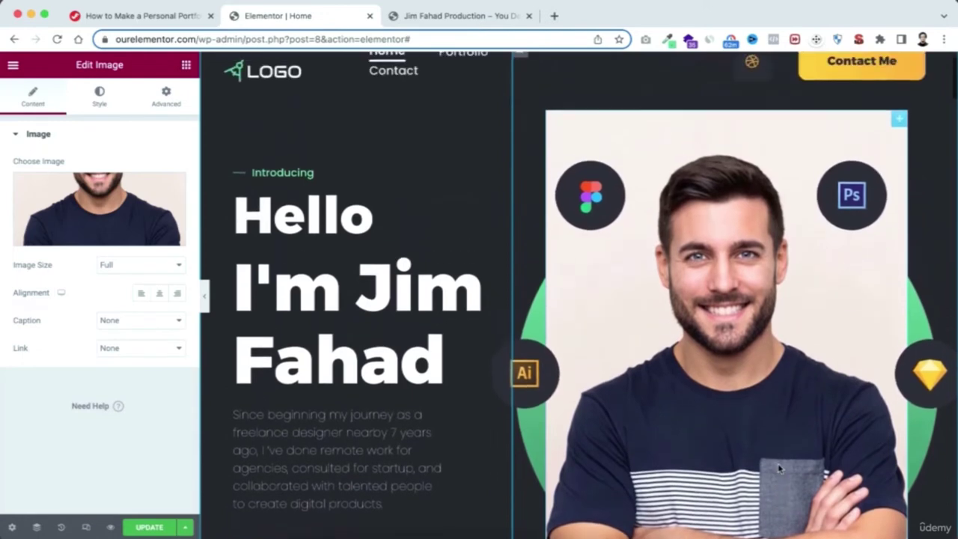
scroll(778, 468, down, 3)
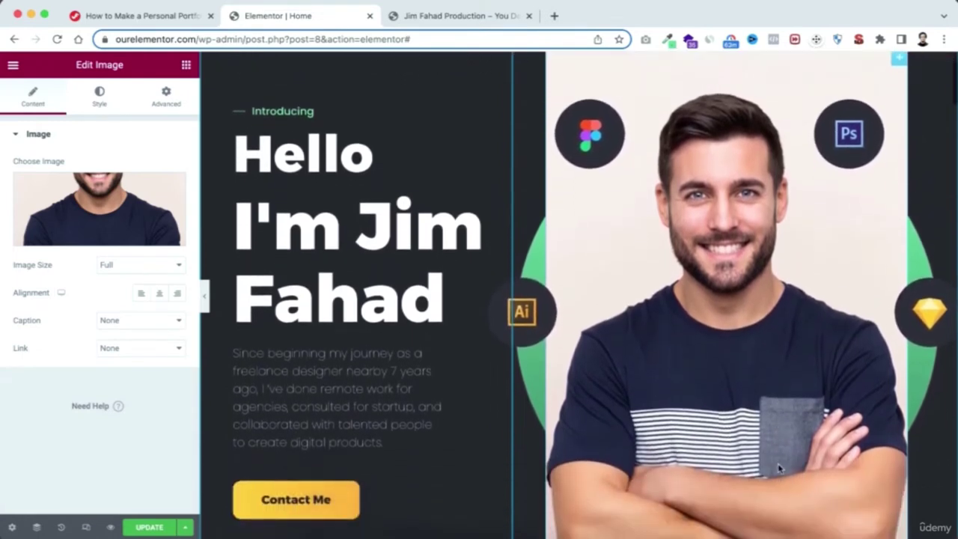
scroll(778, 468, up, 2)
scroll(779, 468, up, 1)
scroll(778, 468, down, 1)
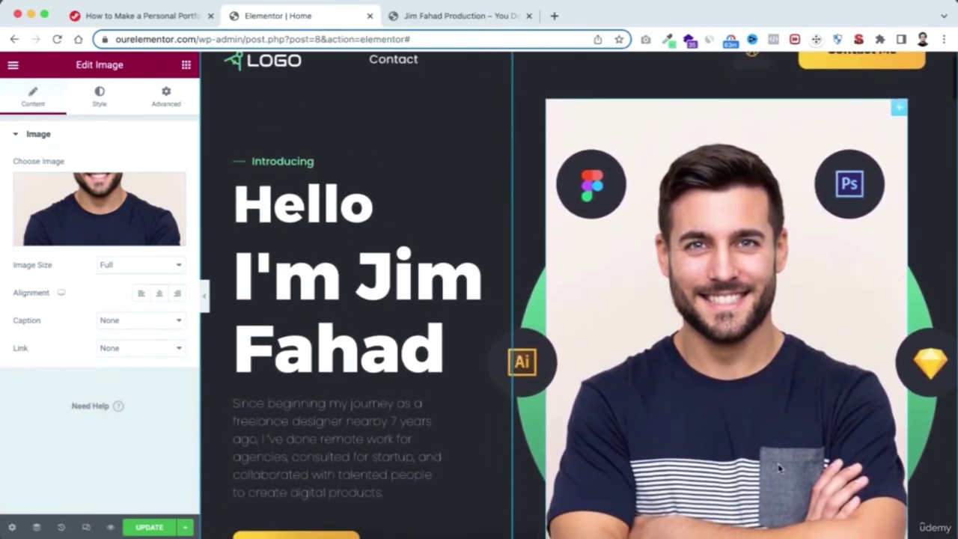
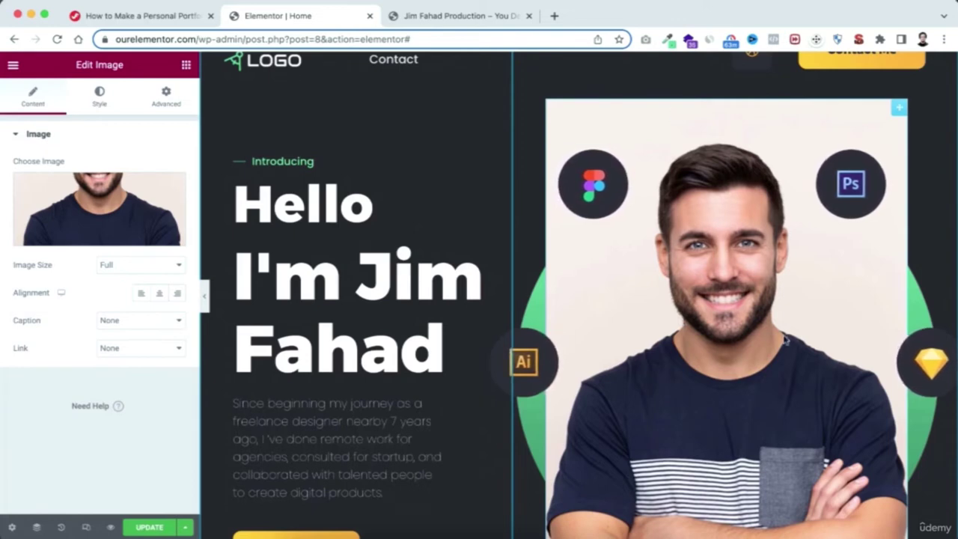
Step: Replace the hero image with hero-img.png, the bearded man in a green sweater
click(126, 205)
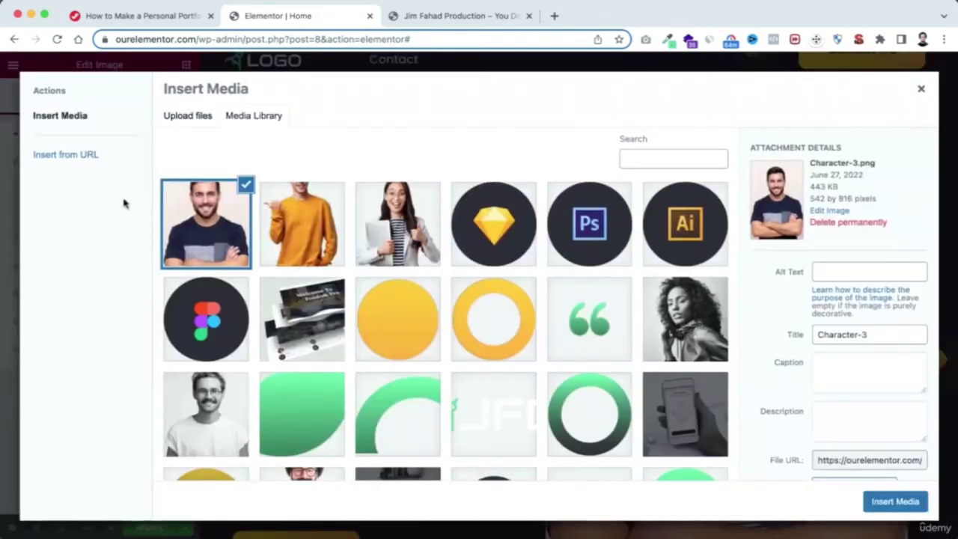
scroll(380, 400, down, 3)
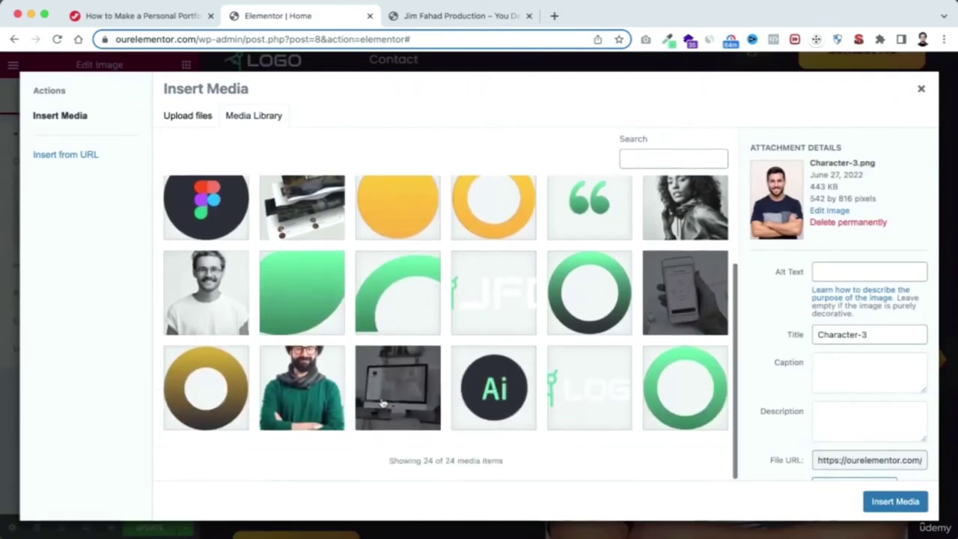
click(327, 396)
click(896, 502)
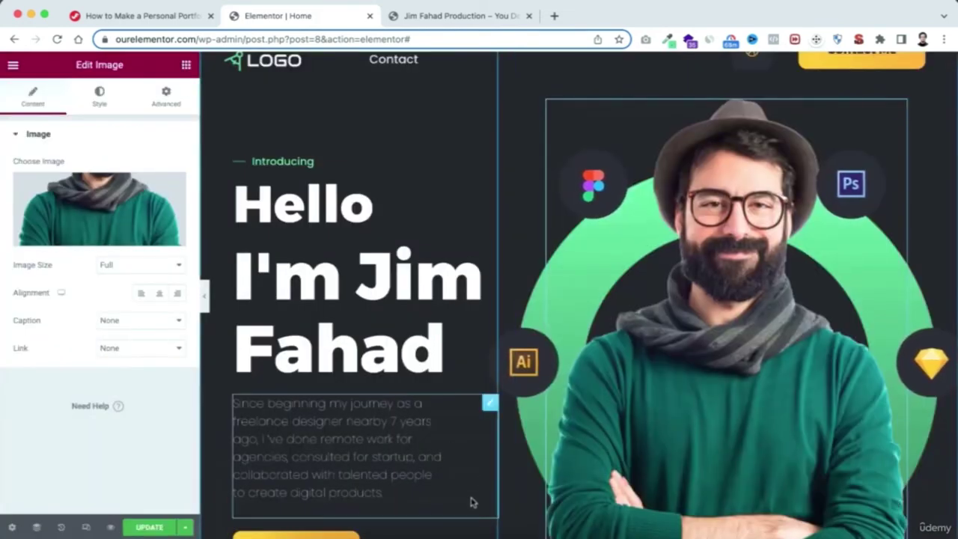
Step: Select the Contact Me button to show its settings
scroll(471, 501, down, 2)
scroll(472, 501, down, 1)
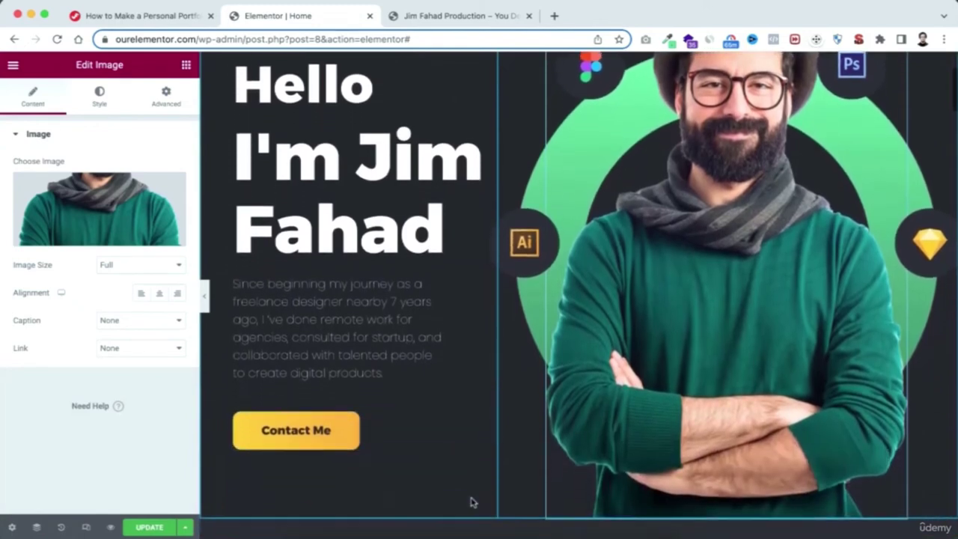
click(342, 442)
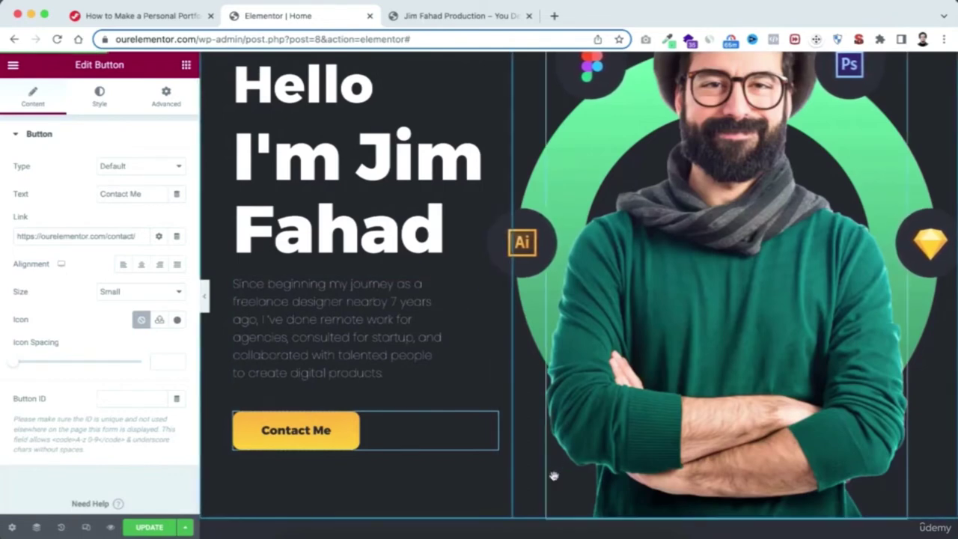
scroll(557, 476, down, 5)
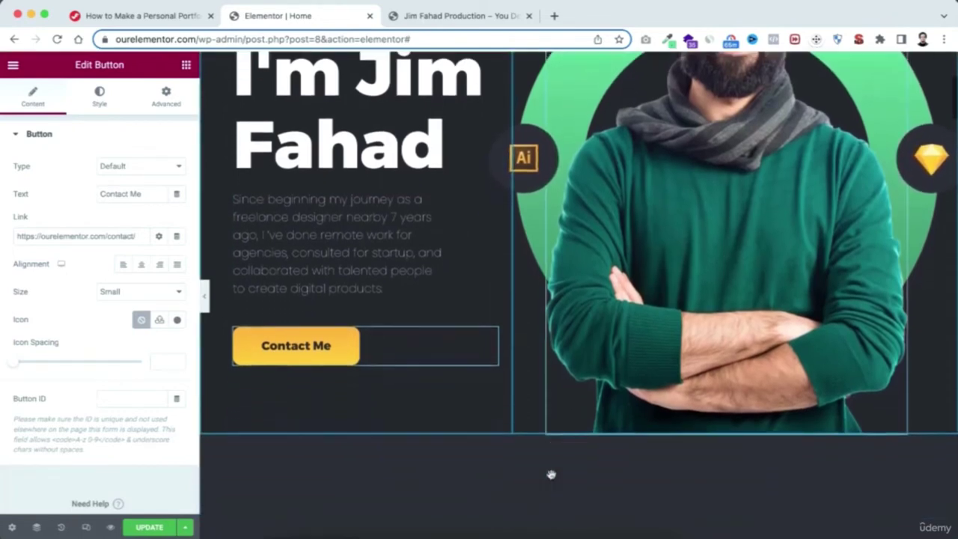
scroll(551, 475, down, 5)
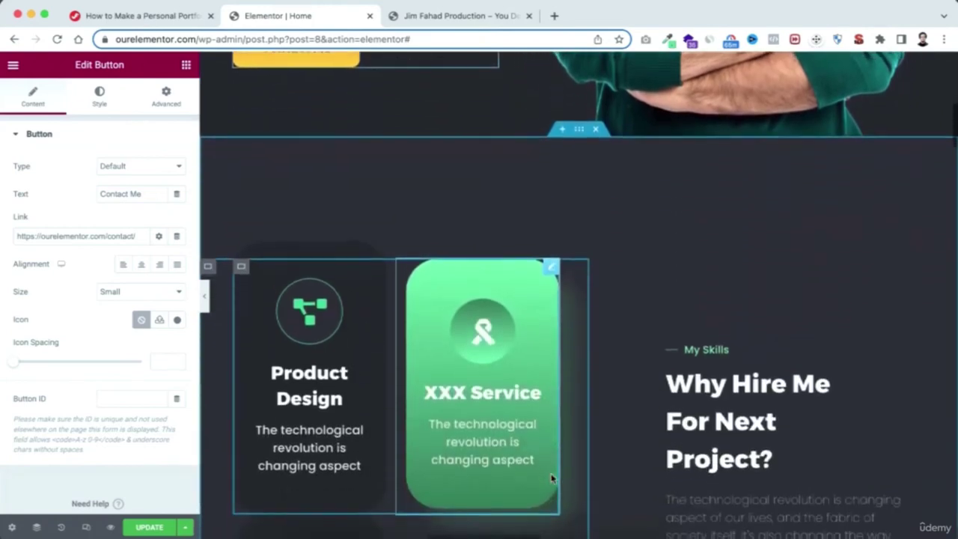
scroll(551, 479, down, 3)
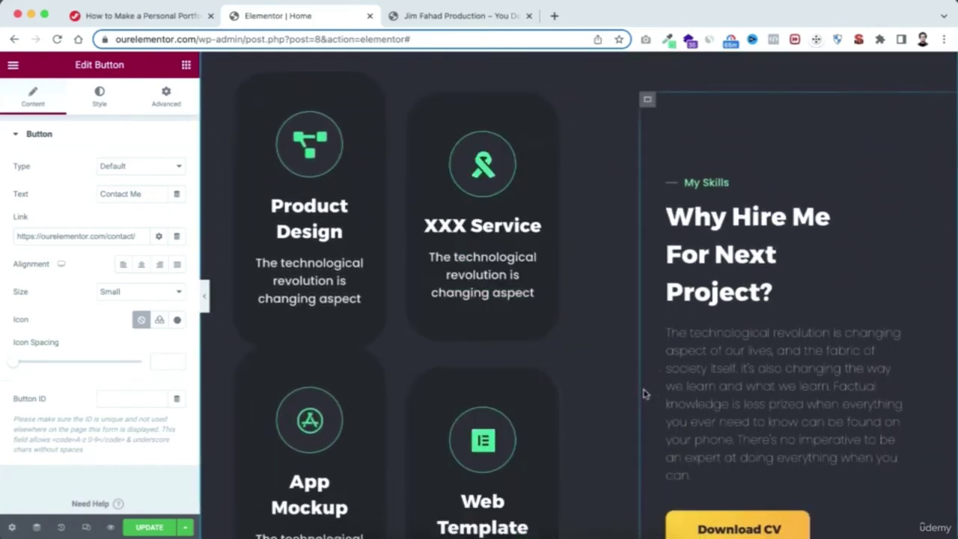
scroll(625, 402, down, 2)
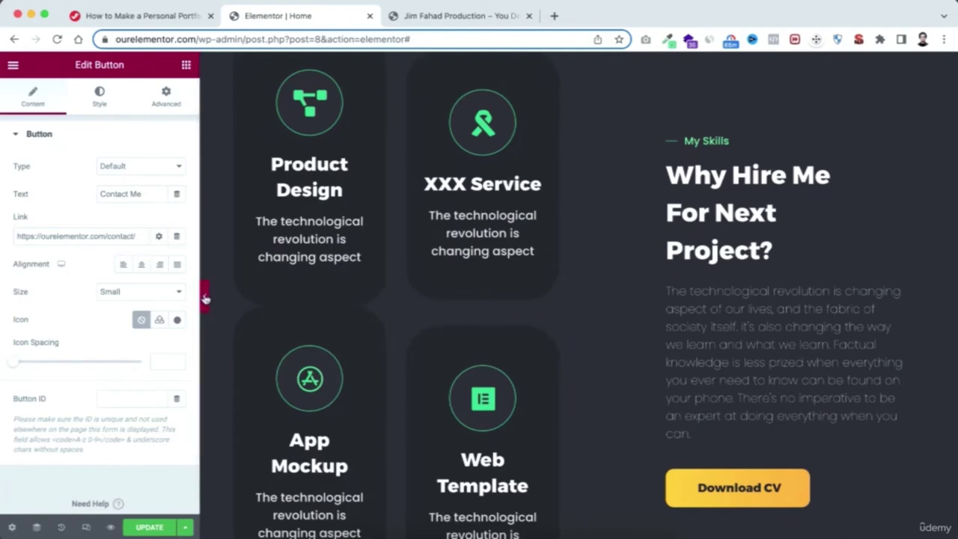
click(206, 299)
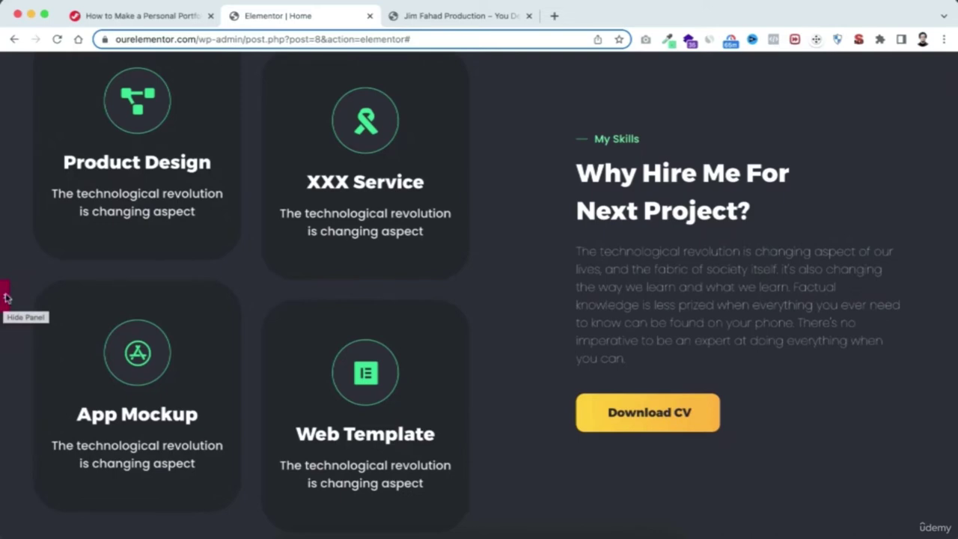
click(4, 298)
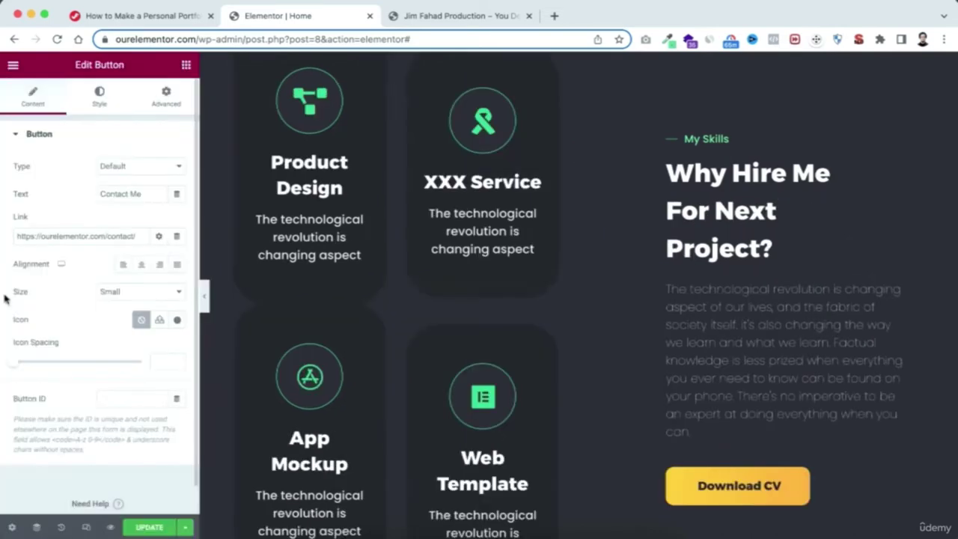
scroll(494, 254, up, 2)
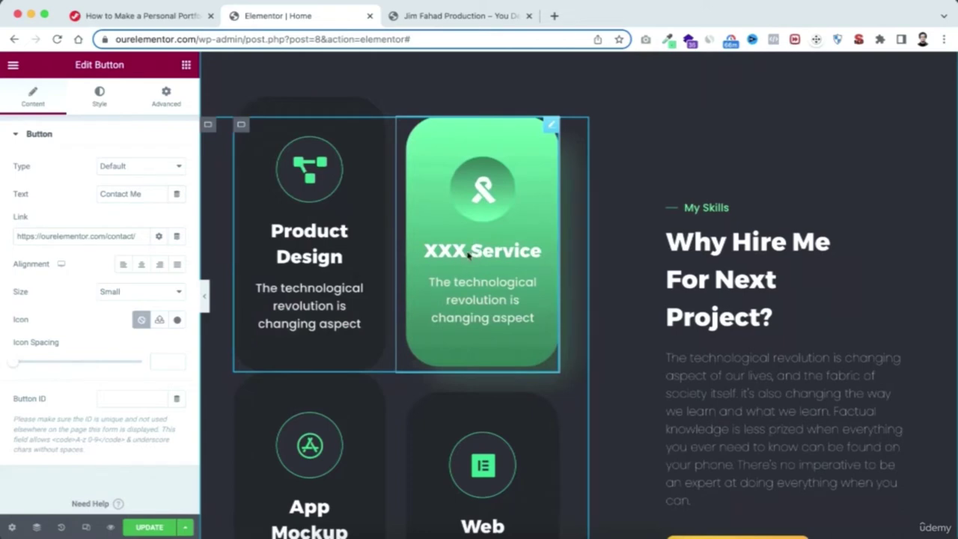
Step: Retitle the XXX Service card as 'Logo Design'
click(462, 255)
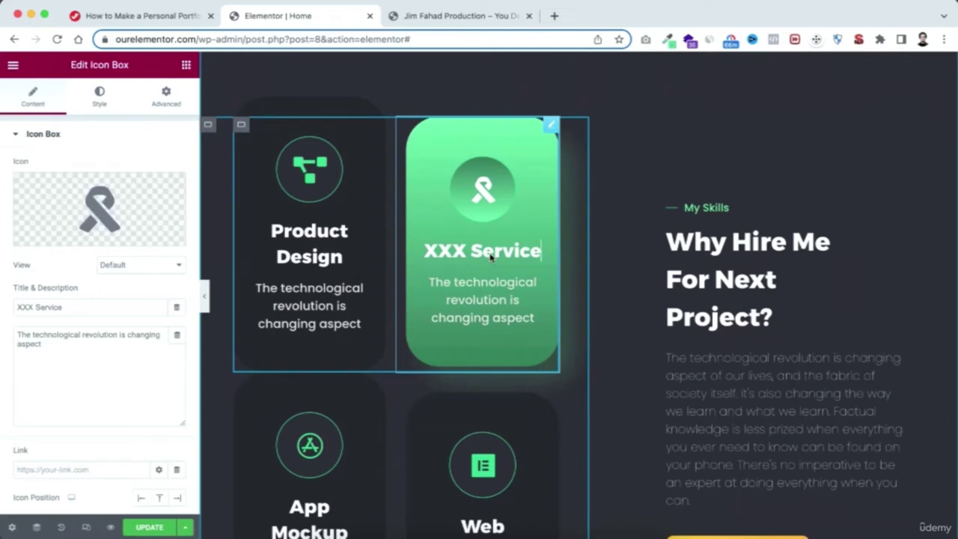
drag(63, 307, 2, 313)
text(Logo )
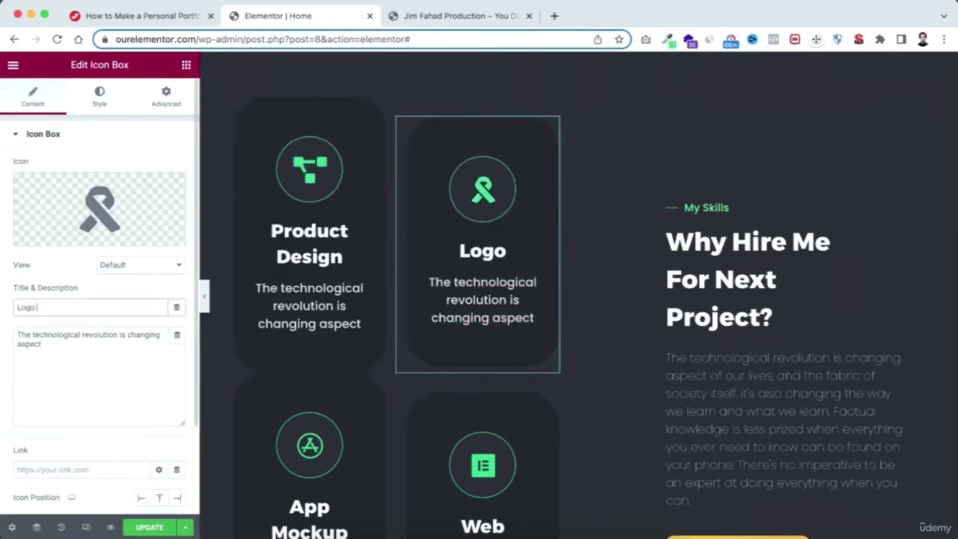
text(Design)
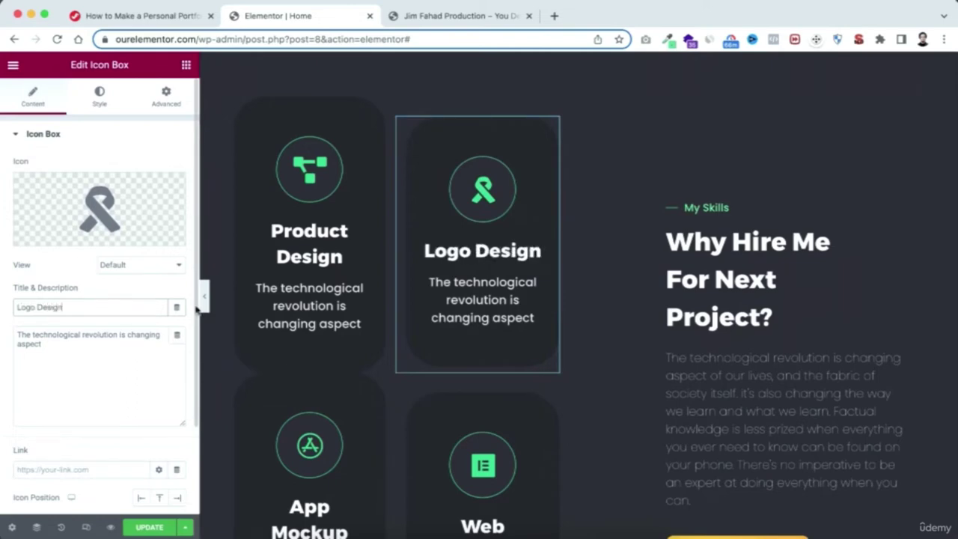
Step: Replace the card's ribbon icon with the Quidditch broom icon from the Icon Library
click(484, 193)
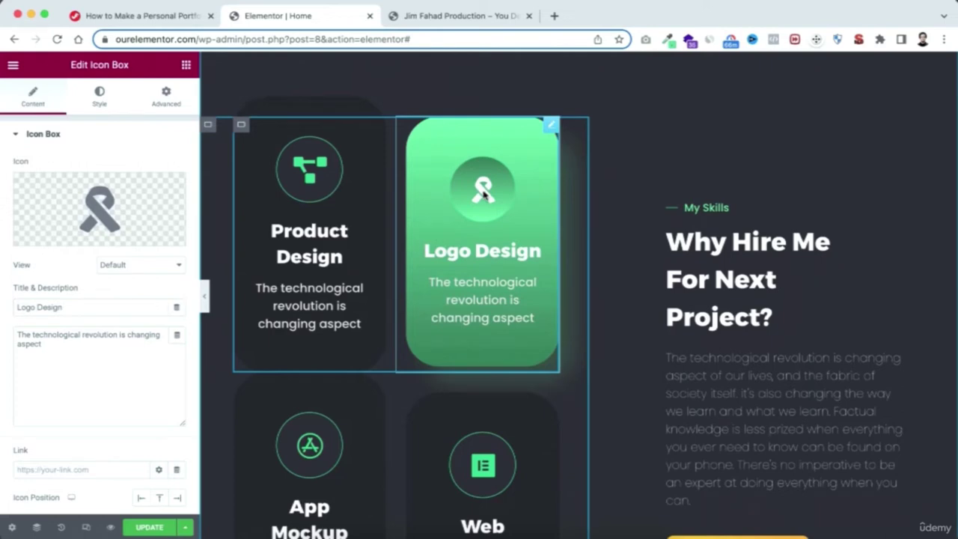
mouse_move(96, 211)
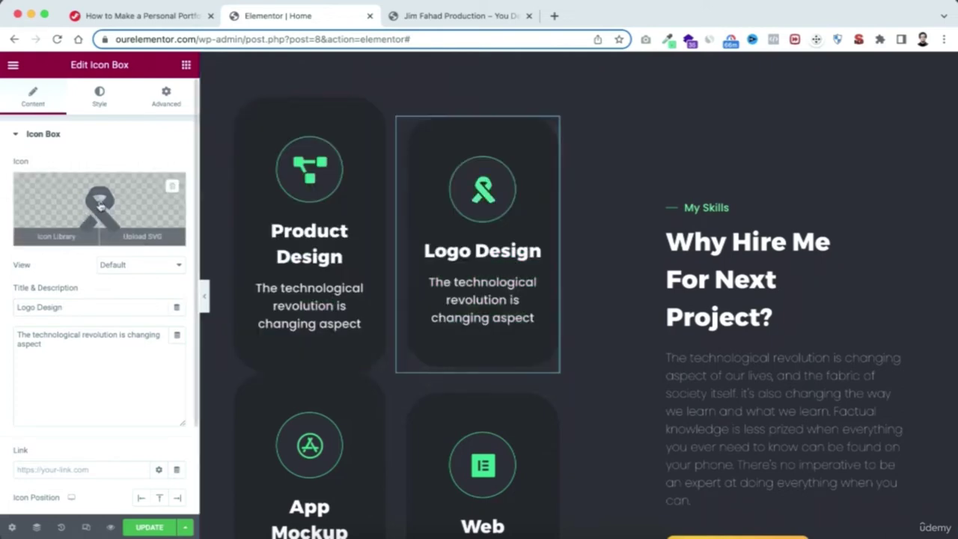
click(101, 206)
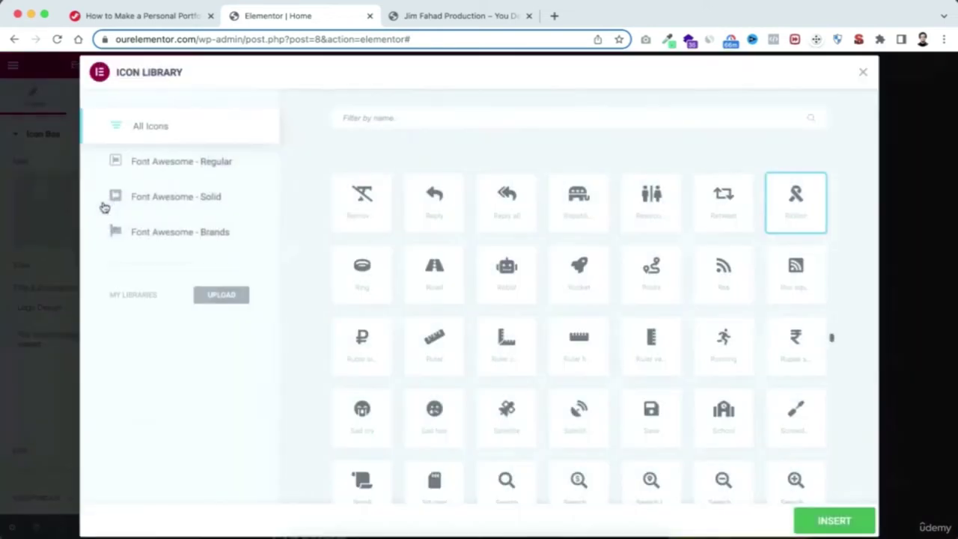
click(404, 118)
text(quidd)
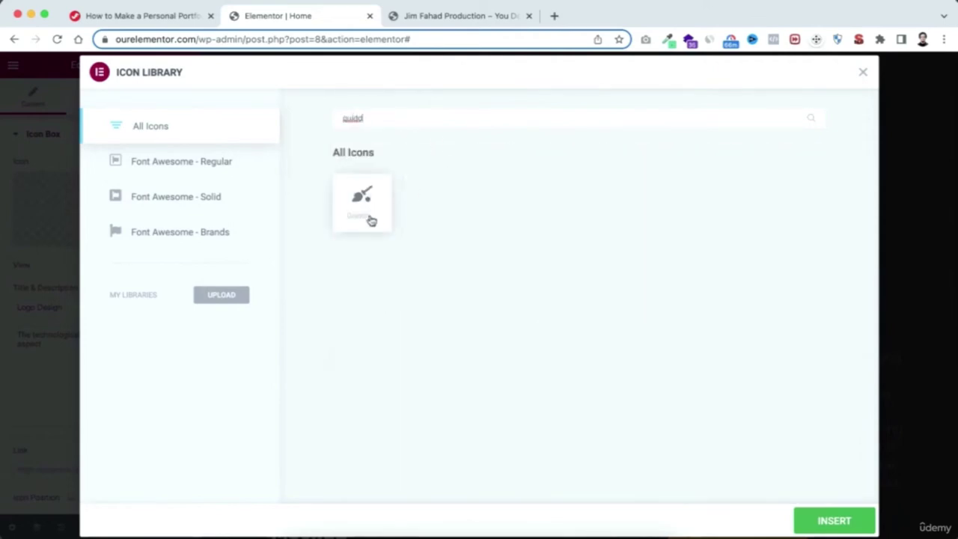
click(362, 197)
click(845, 520)
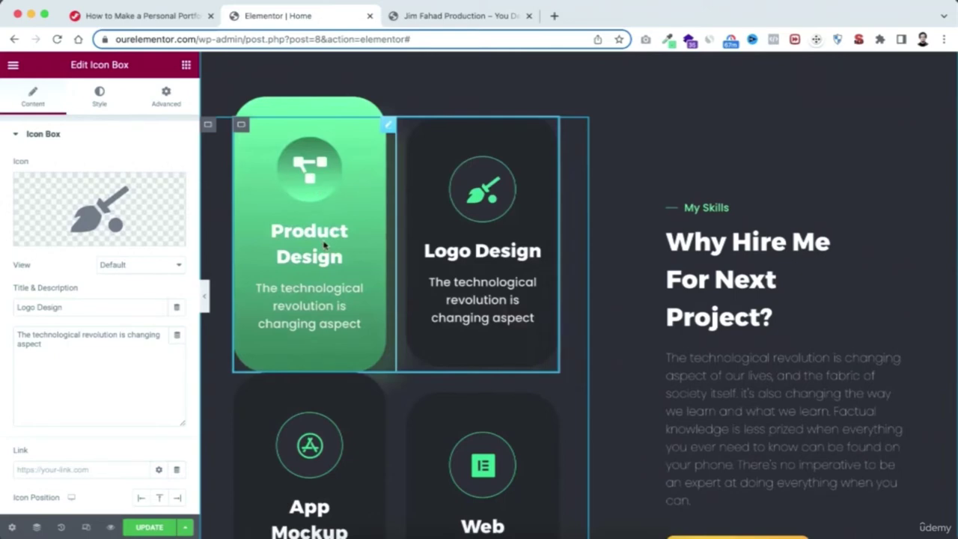
Step: Select the introduction paragraph text for editing
scroll(325, 247, down, 2)
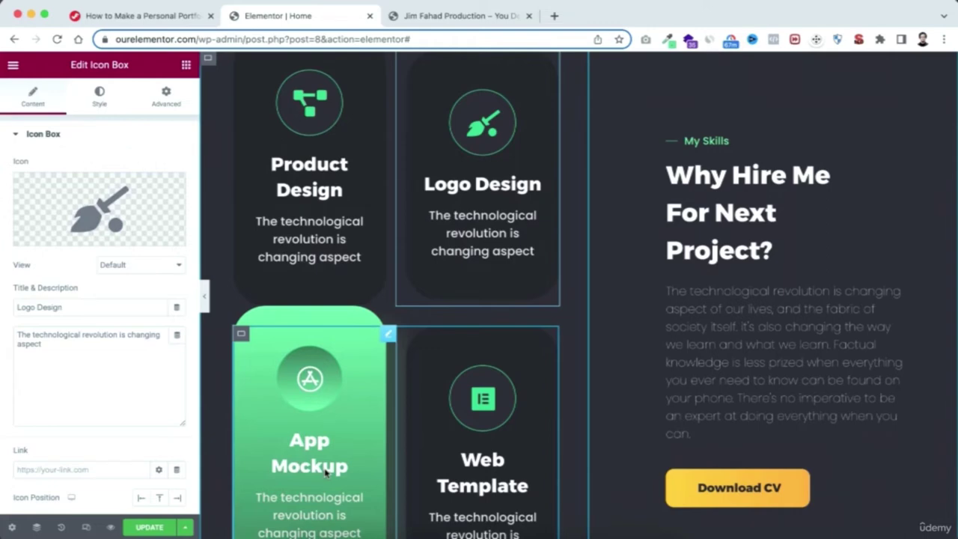
scroll(325, 471, down, 1)
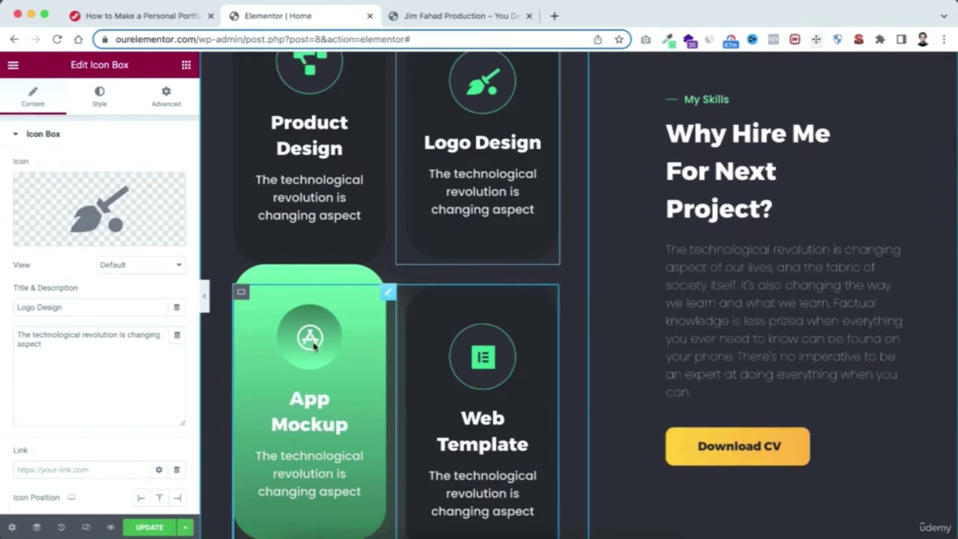
scroll(738, 285, up, 1)
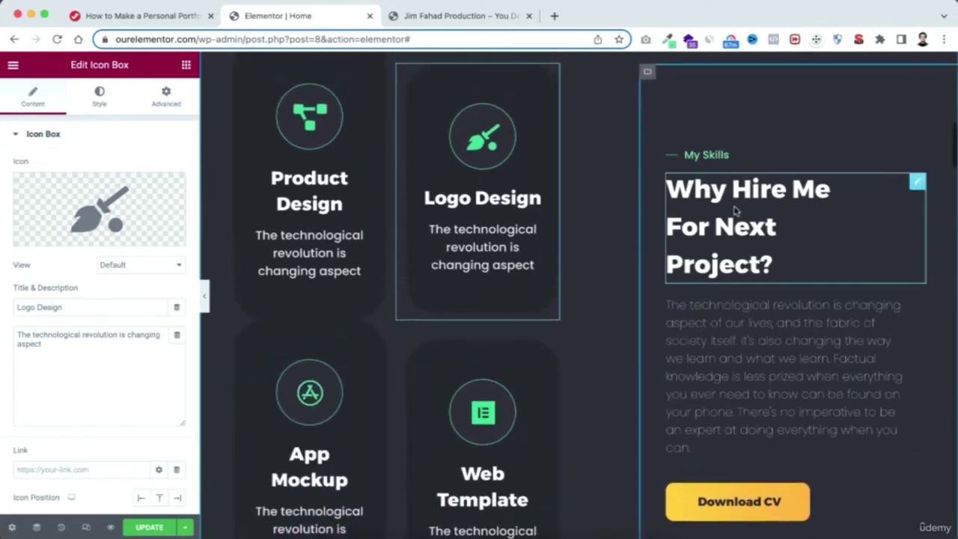
click(733, 361)
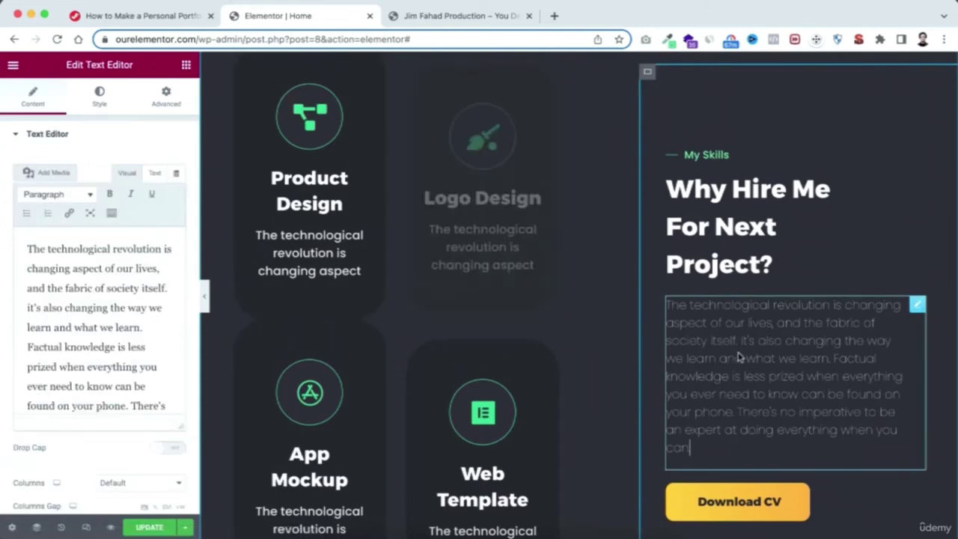
Step: Select the placeholder # in the Download CV button's Link field
scroll(738, 357, down, 1)
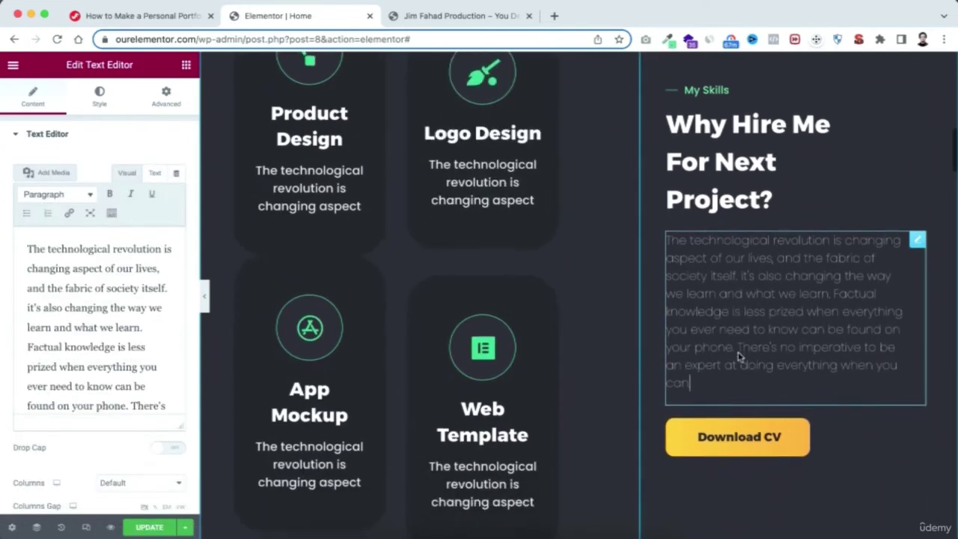
scroll(739, 357, down, 1)
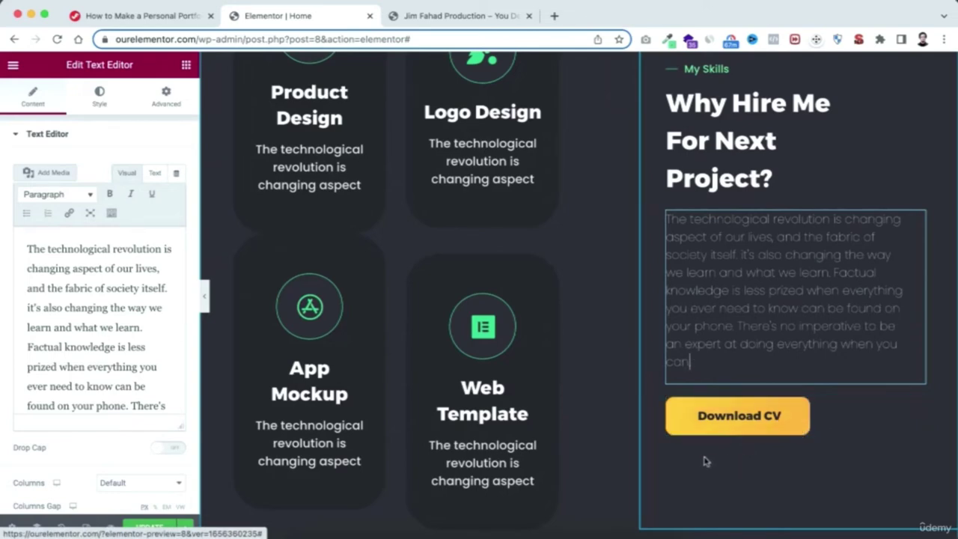
click(800, 424)
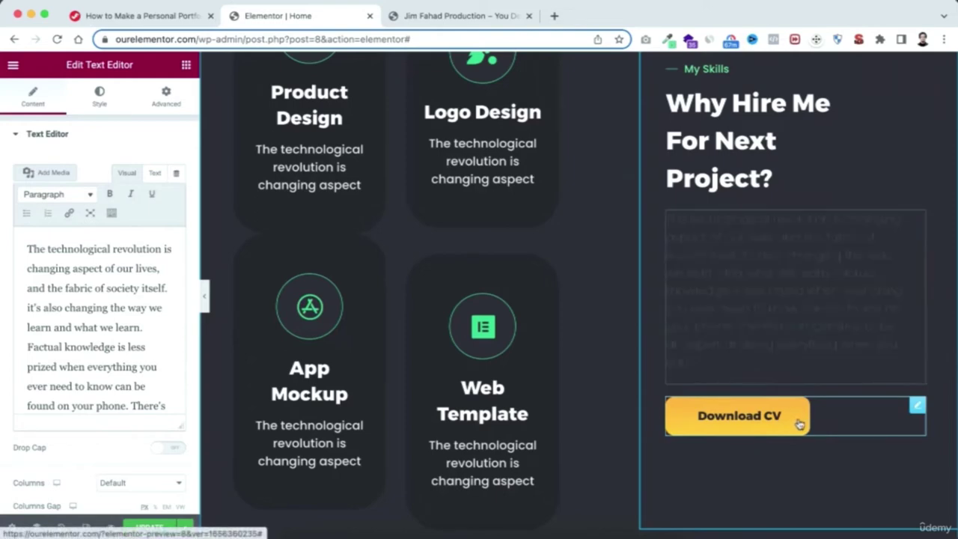
drag(79, 236, 2, 238)
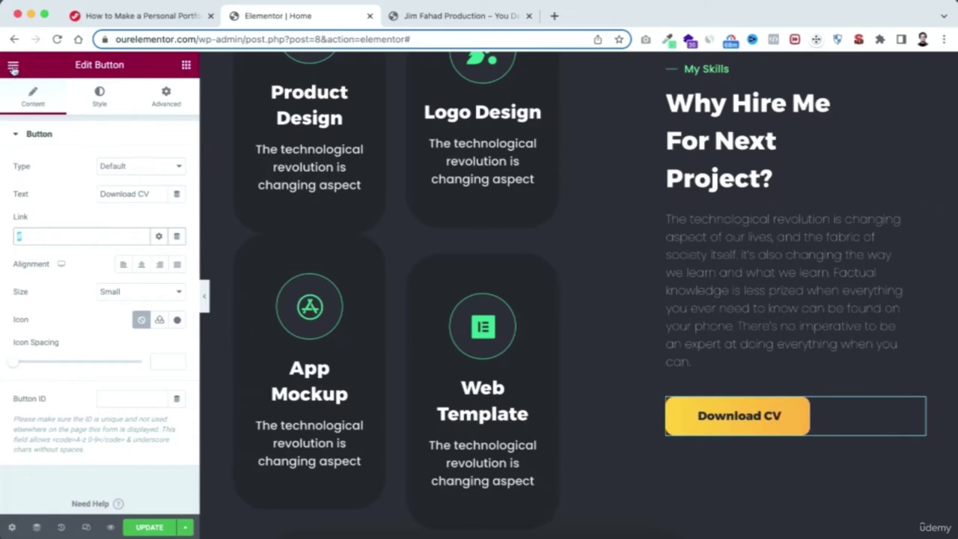
Step: Open the Home page's WordPress editor in a new tab from Exit to Dashboard
click(13, 68)
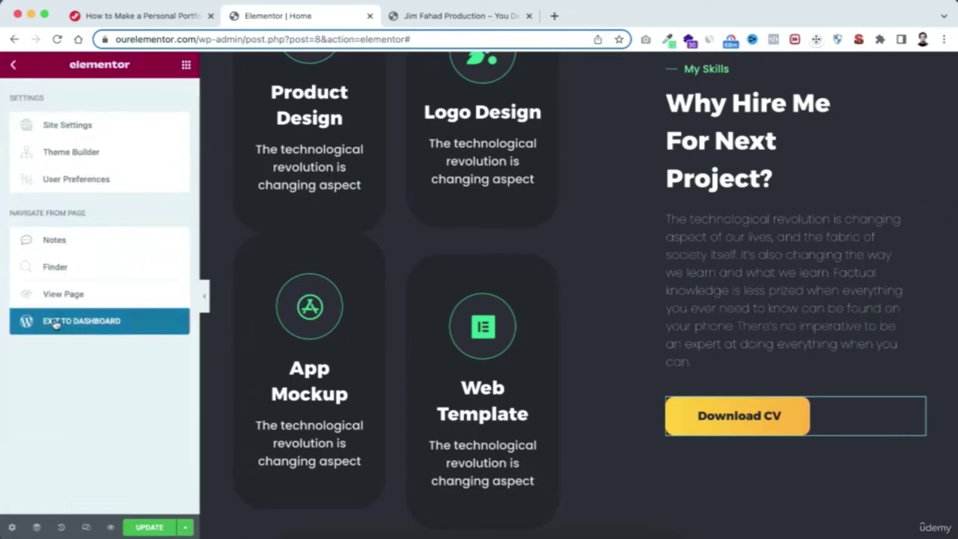
right_click(92, 325)
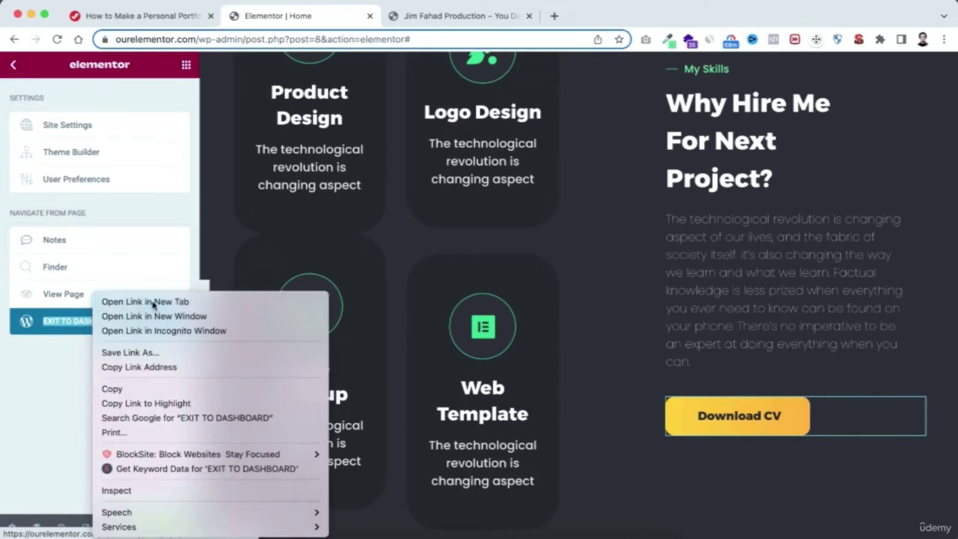
click(152, 302)
click(616, 16)
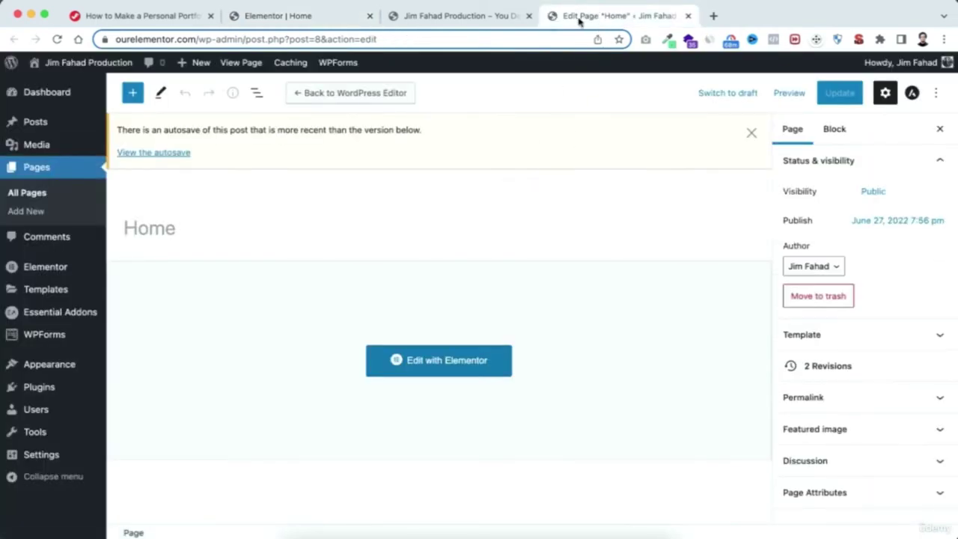
Step: Move the Edit Page Home tab to second position and go to Media > Add New
drag(584, 18, 308, 22)
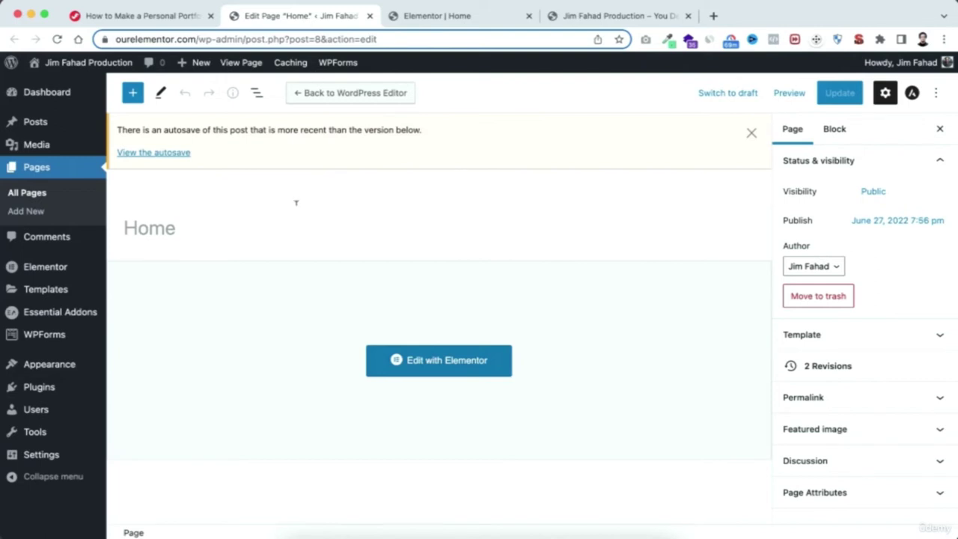
click(427, 17)
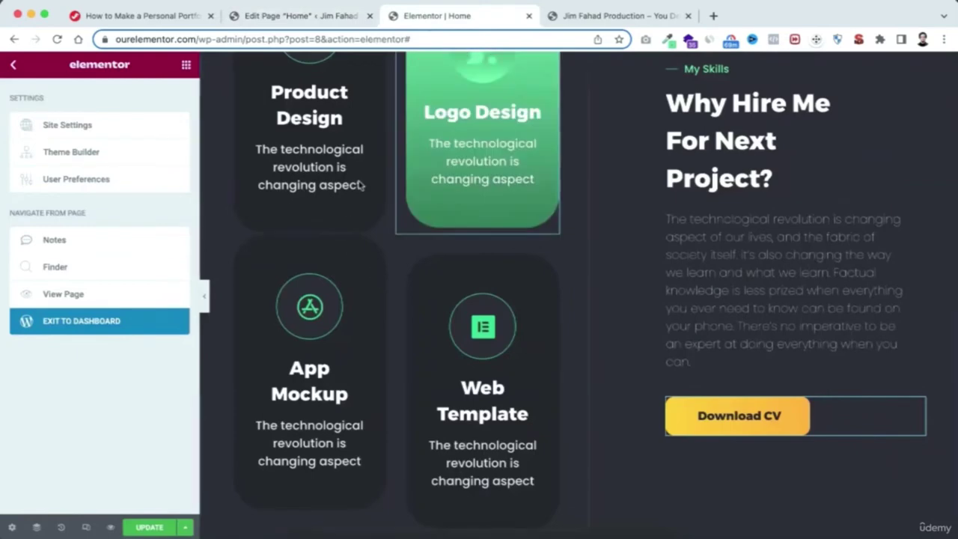
click(322, 16)
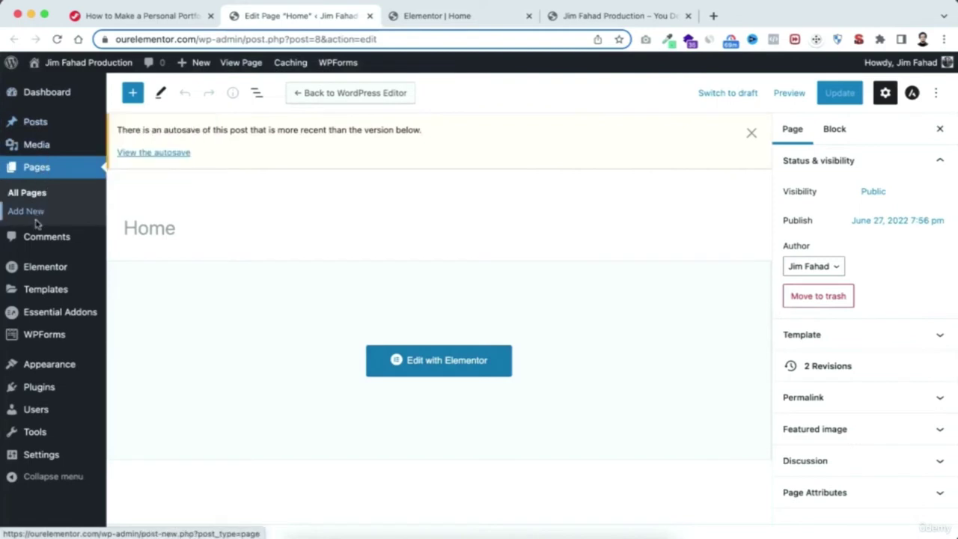
mouse_move(33, 145)
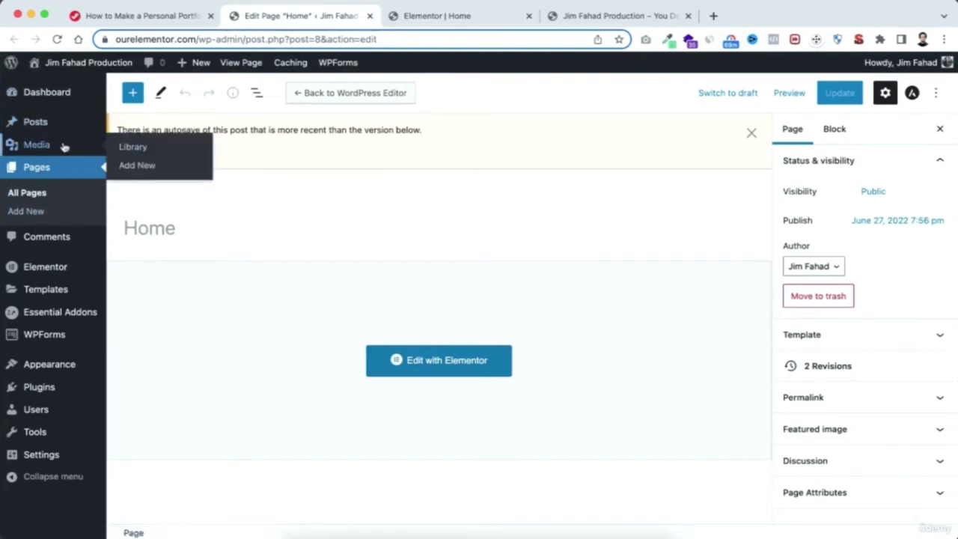
click(141, 167)
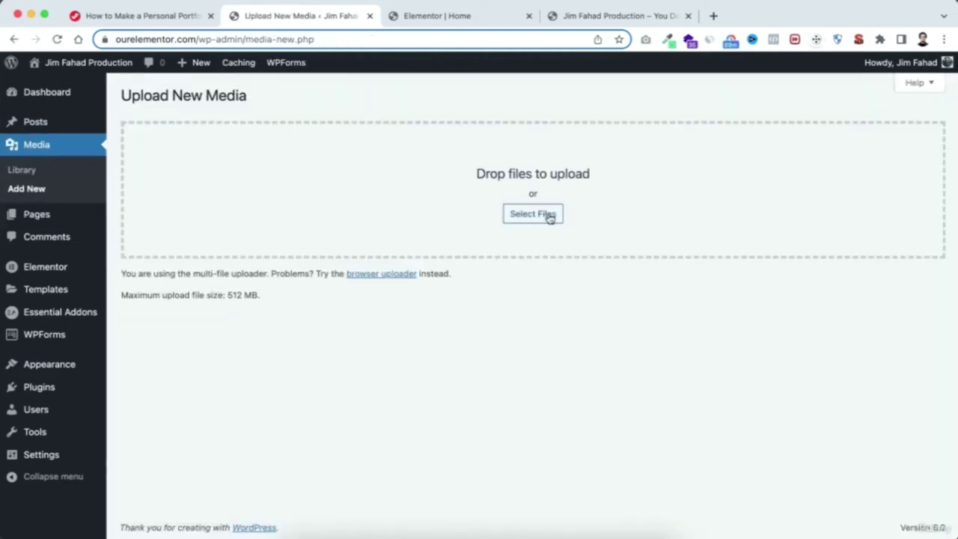
Step: Upload MY CV.zip to the media library, copy its URL, and return to Elementor
click(540, 222)
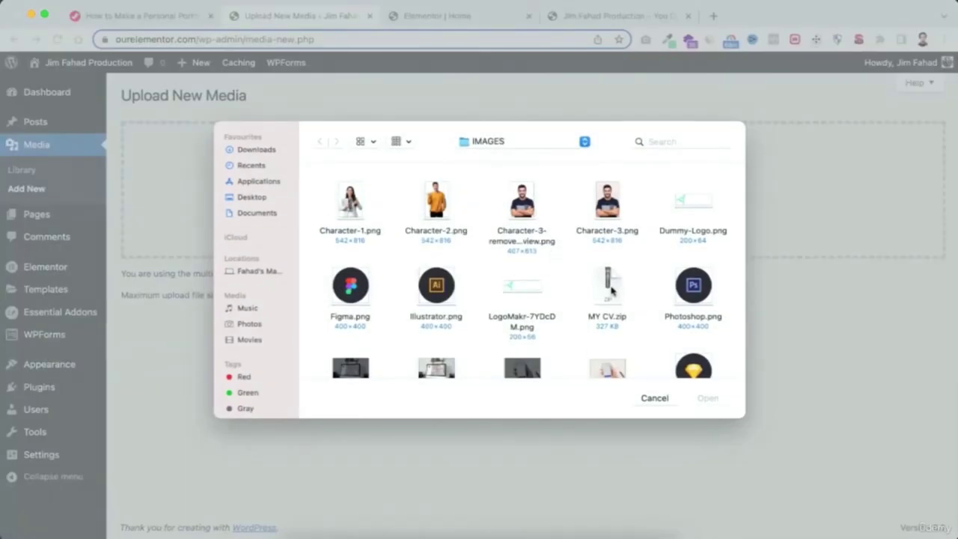
click(613, 292)
click(708, 398)
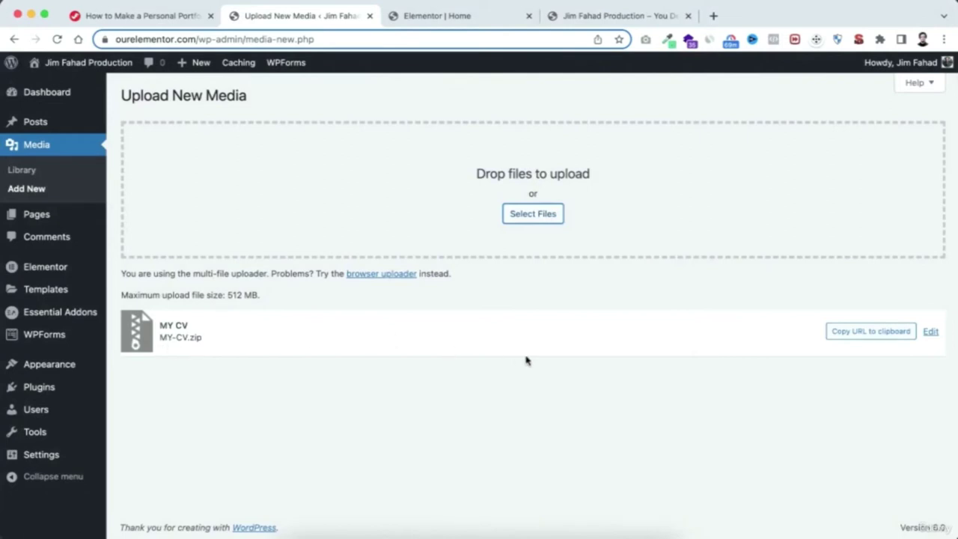
click(858, 333)
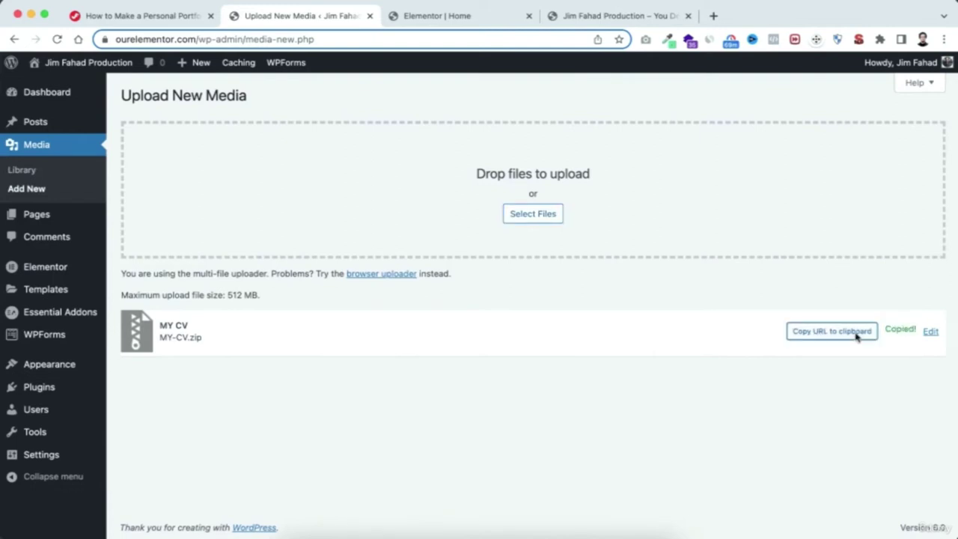
click(451, 17)
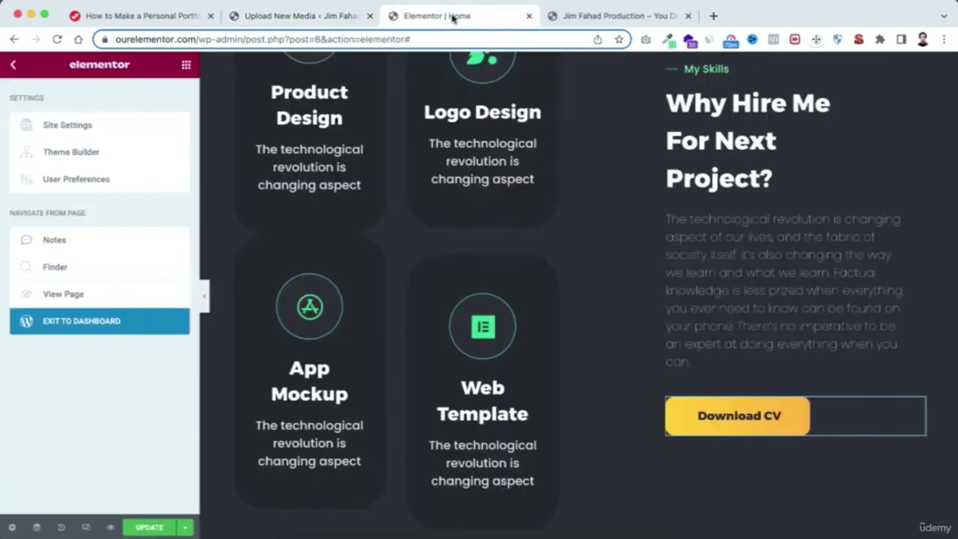
Step: Replace the Download CV button's # link with the copied MY-CV.zip URL
click(770, 426)
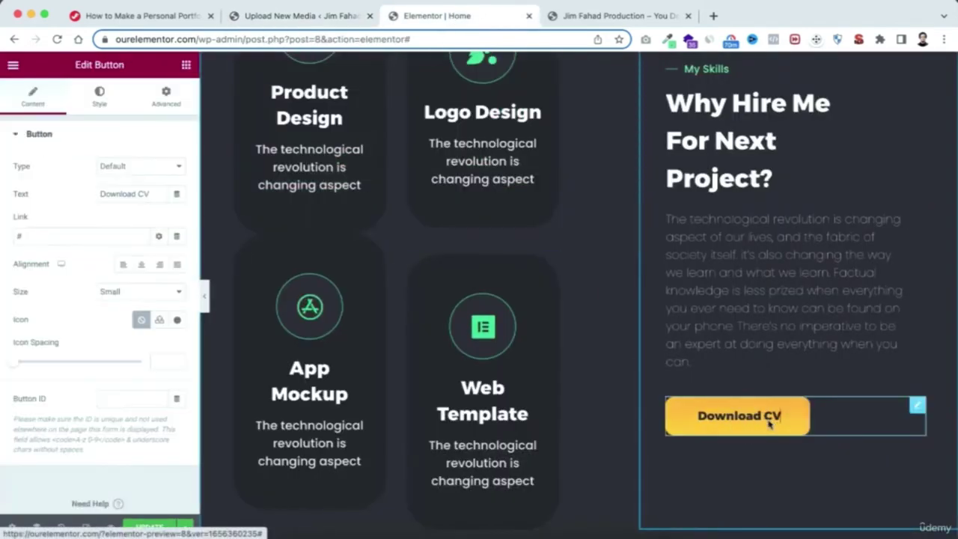
click(22, 235)
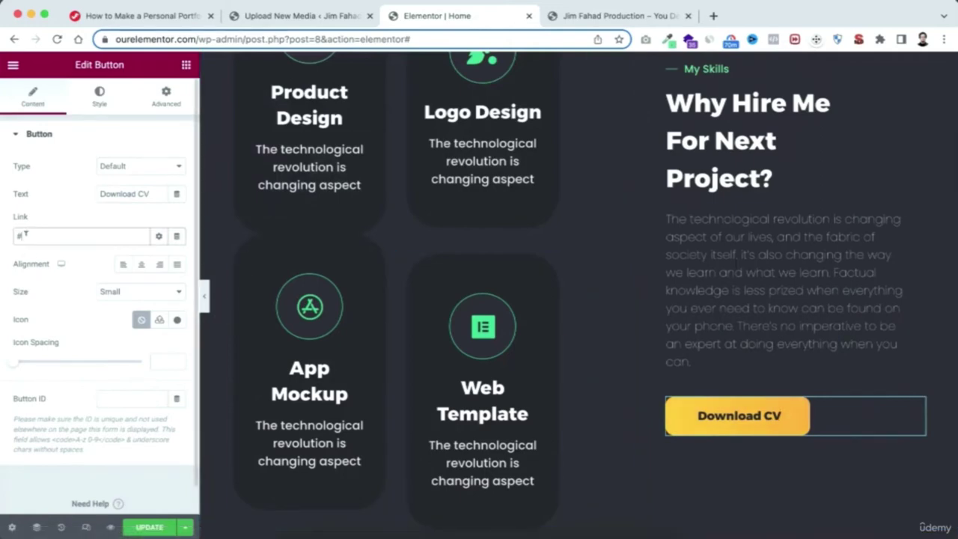
key(BackSpace)
key(super+v)
key(super+a)
key(Left)
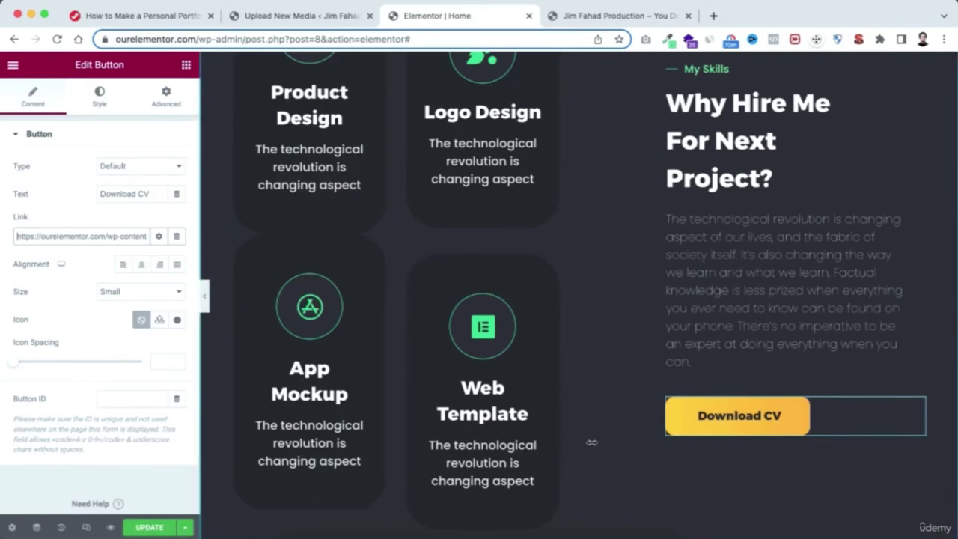
scroll(592, 438, down, 3)
scroll(591, 448, down, 5)
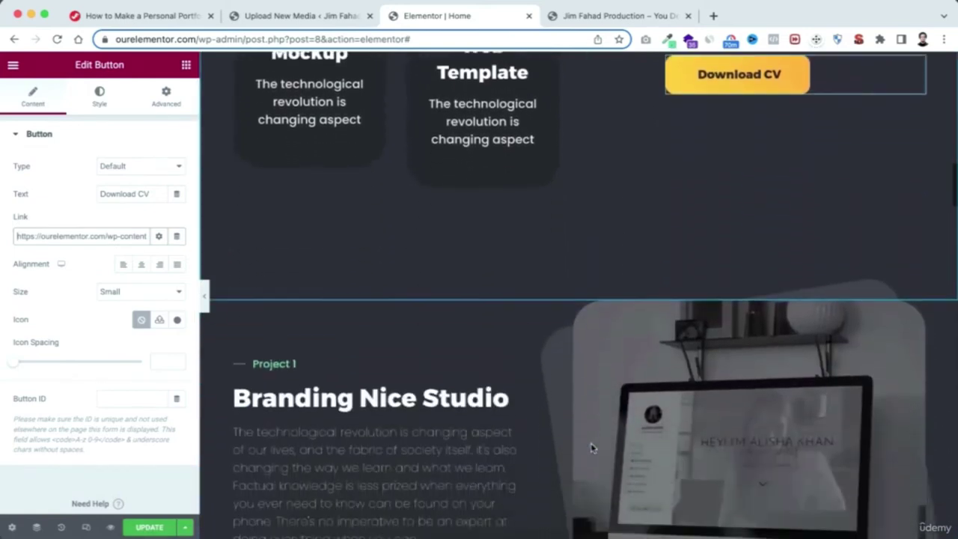
scroll(591, 448, down, 2)
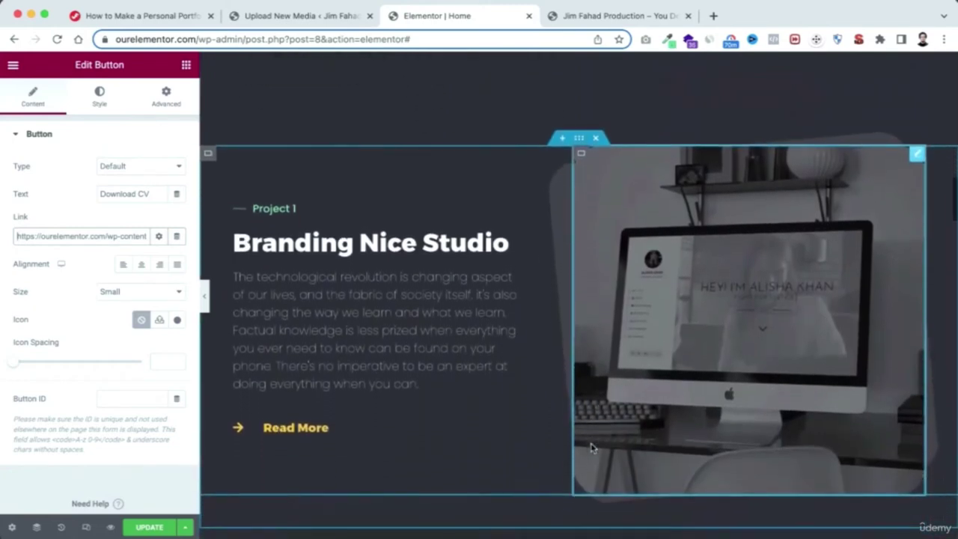
scroll(599, 378, up, 1)
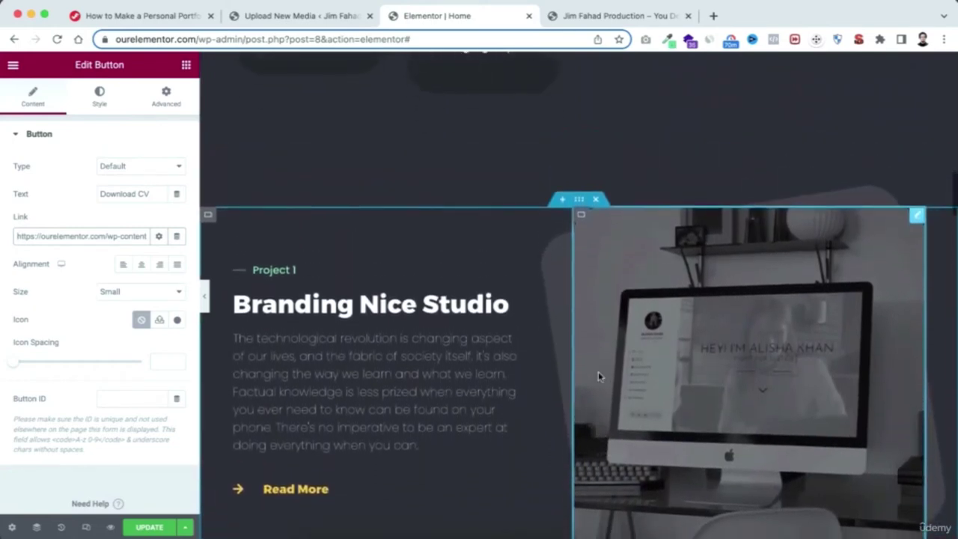
scroll(599, 377, down, 2)
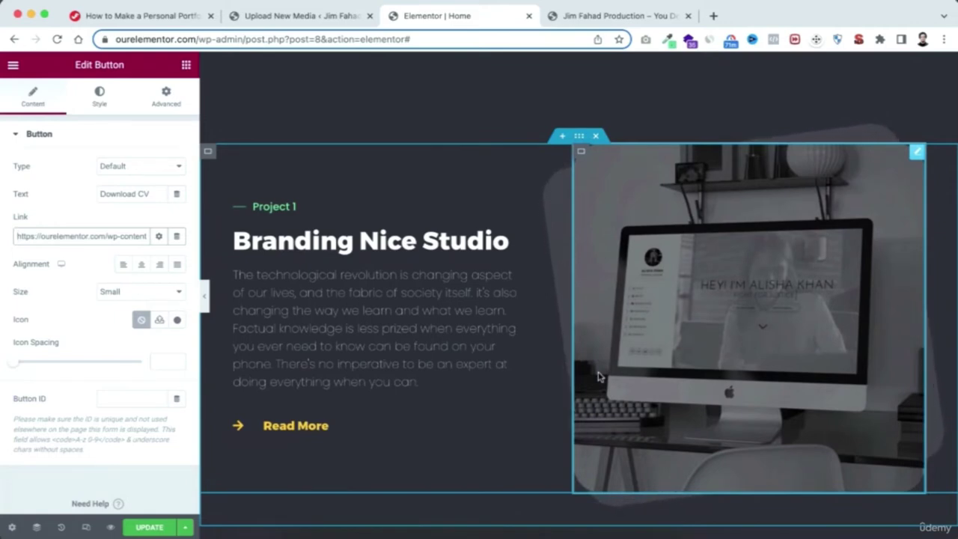
scroll(590, 370, down, 1)
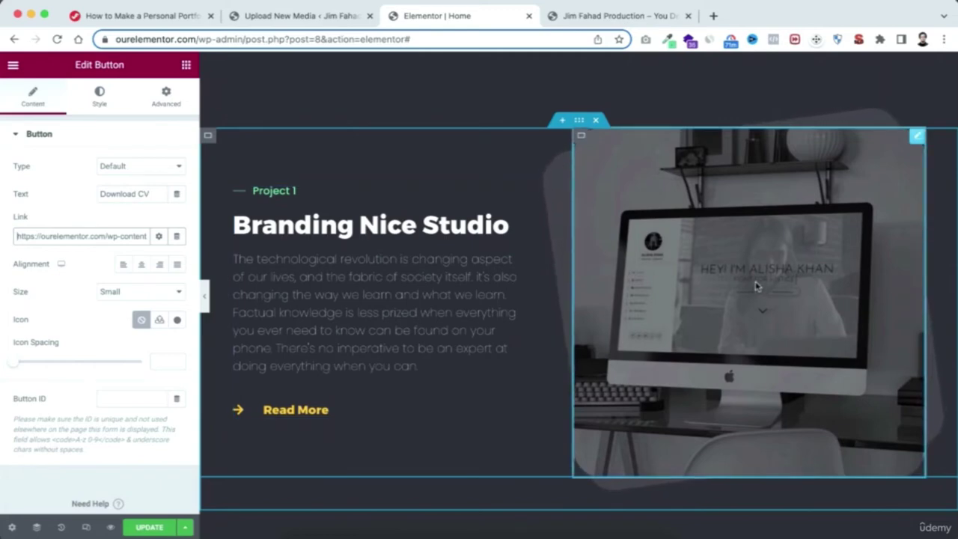
scroll(748, 298, down, 1)
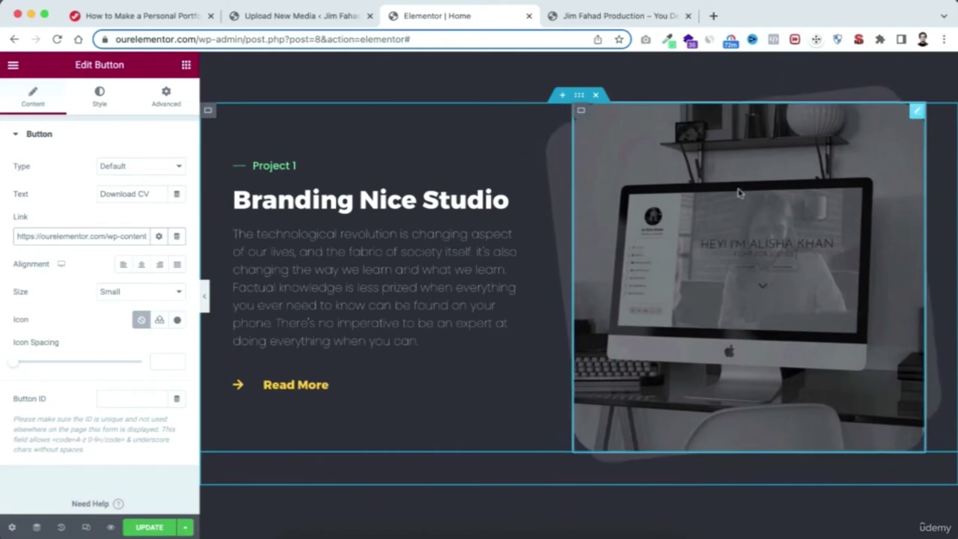
Step: Upload Project-1.jpeg and insert it as the Branding Nice Studio project image
click(722, 260)
mouse_move(84, 206)
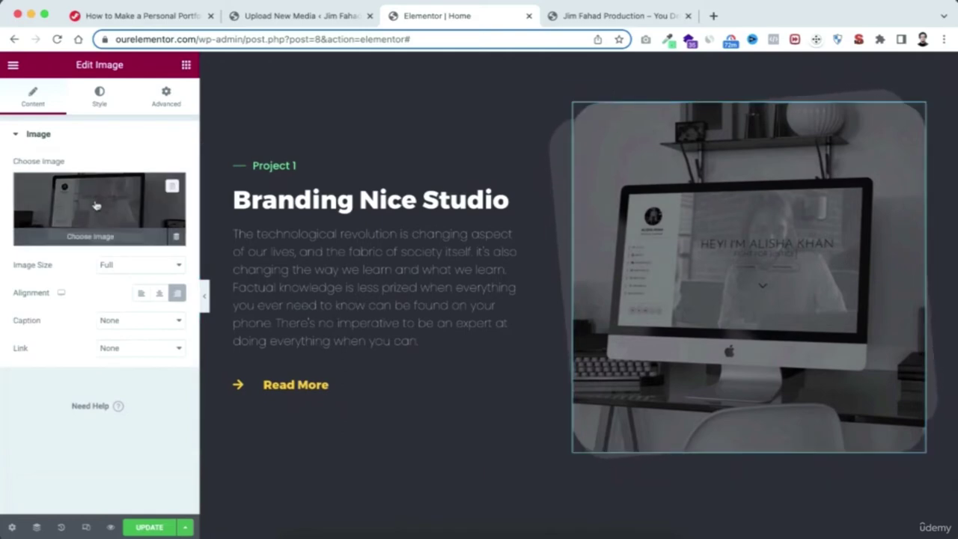
click(95, 204)
click(184, 114)
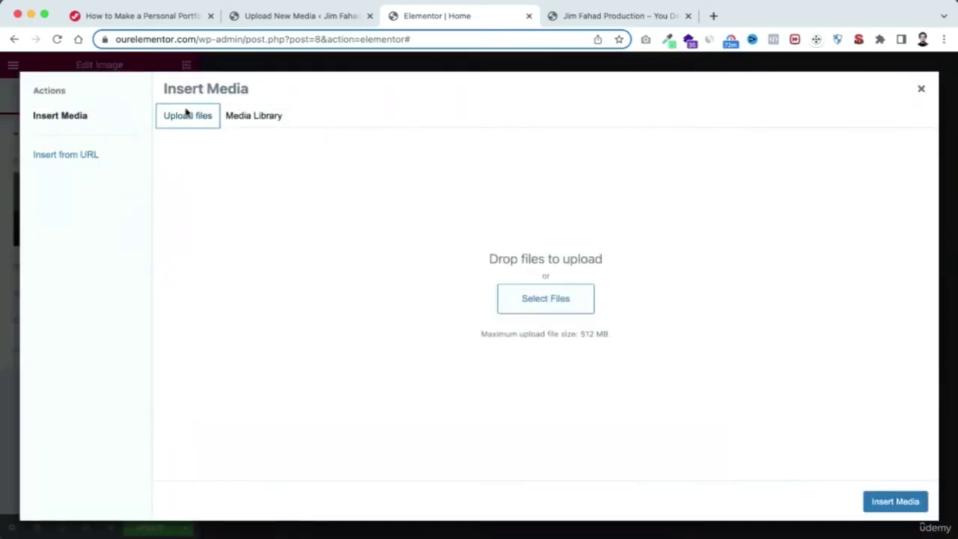
click(539, 297)
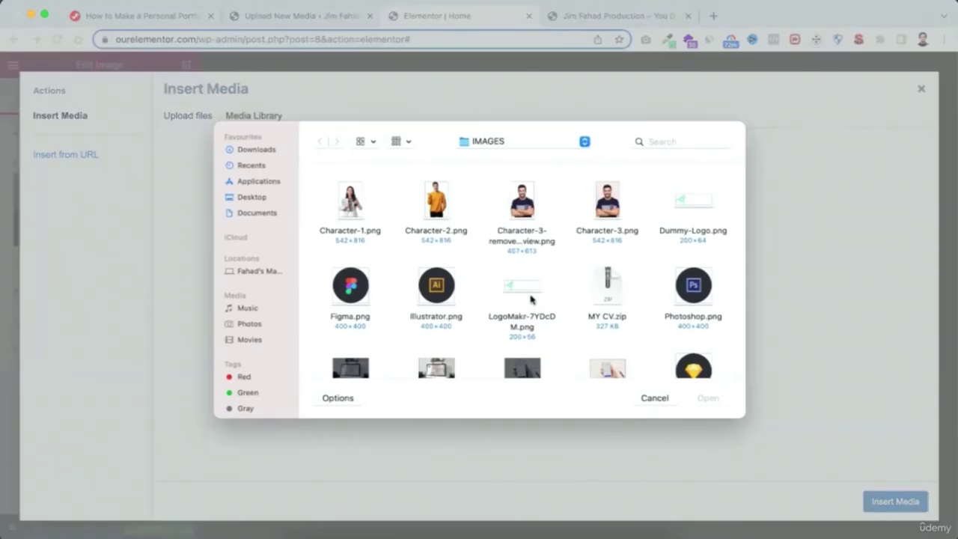
scroll(531, 299, down, 3)
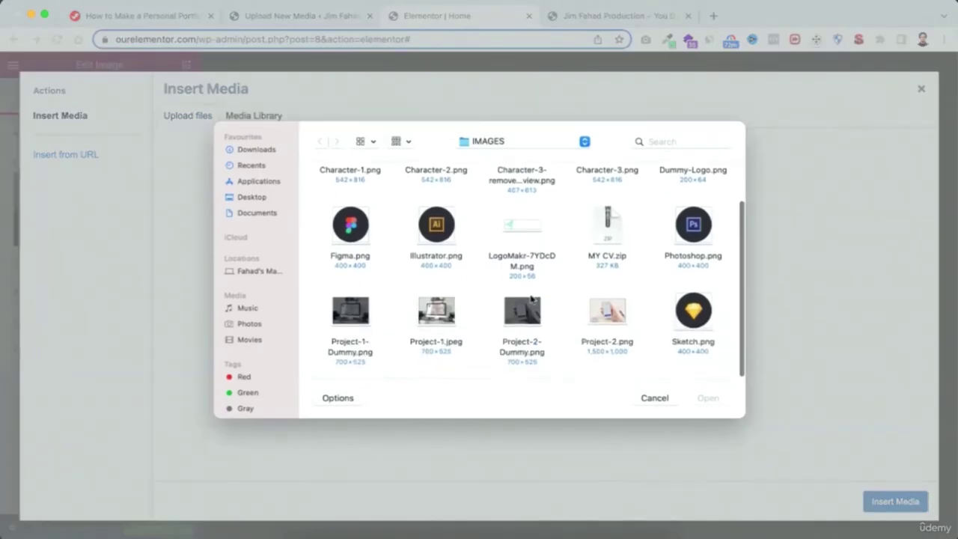
click(442, 327)
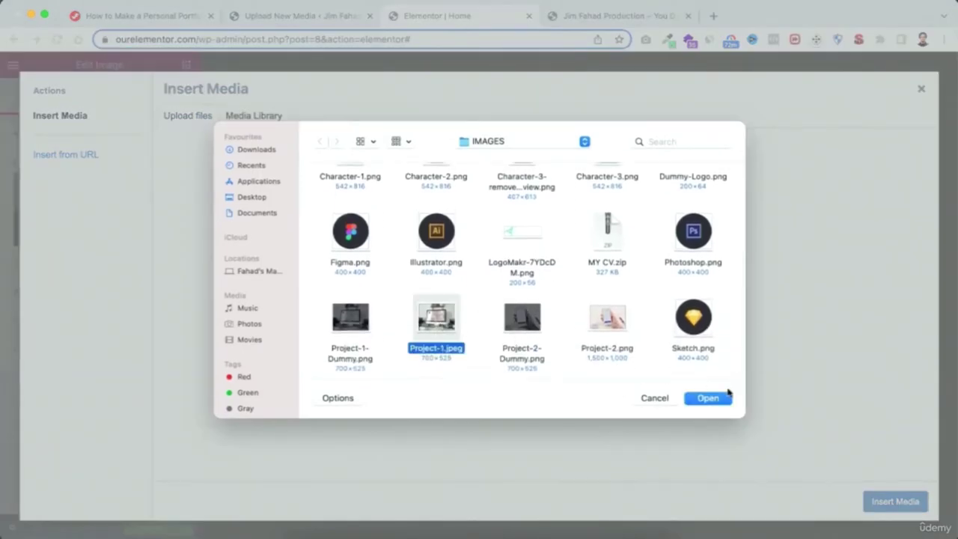
click(712, 398)
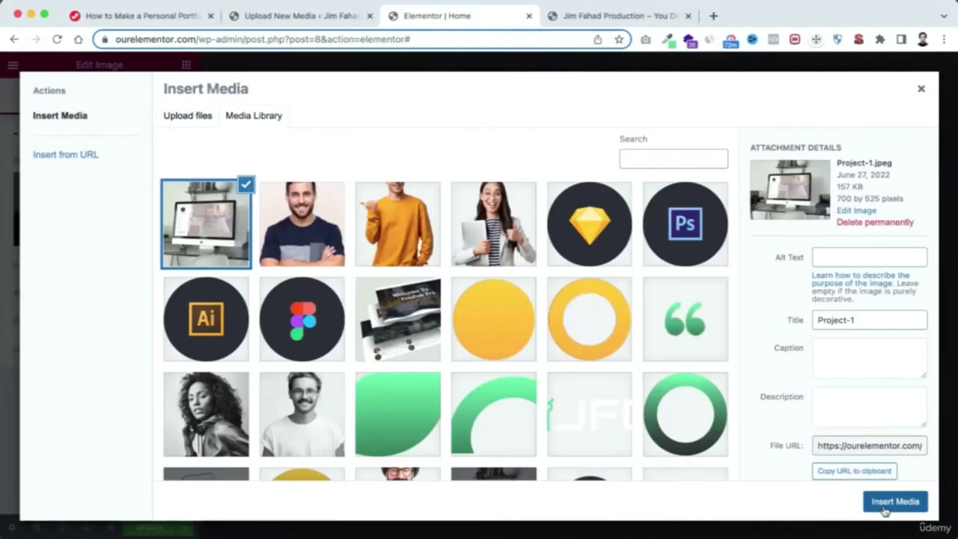
click(885, 505)
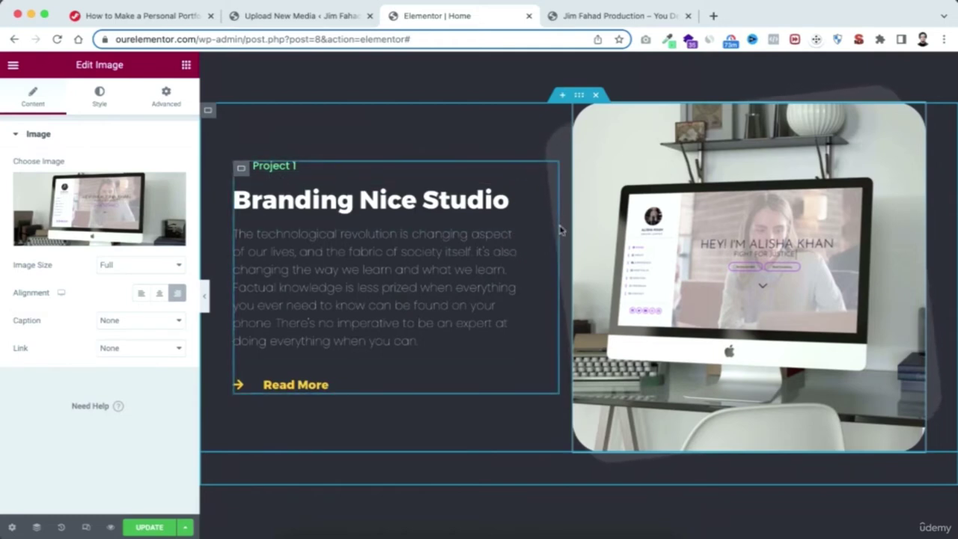
Step: Scroll back up to Project 1 and select the Branding Nice Studio heading
scroll(560, 345, down, 6)
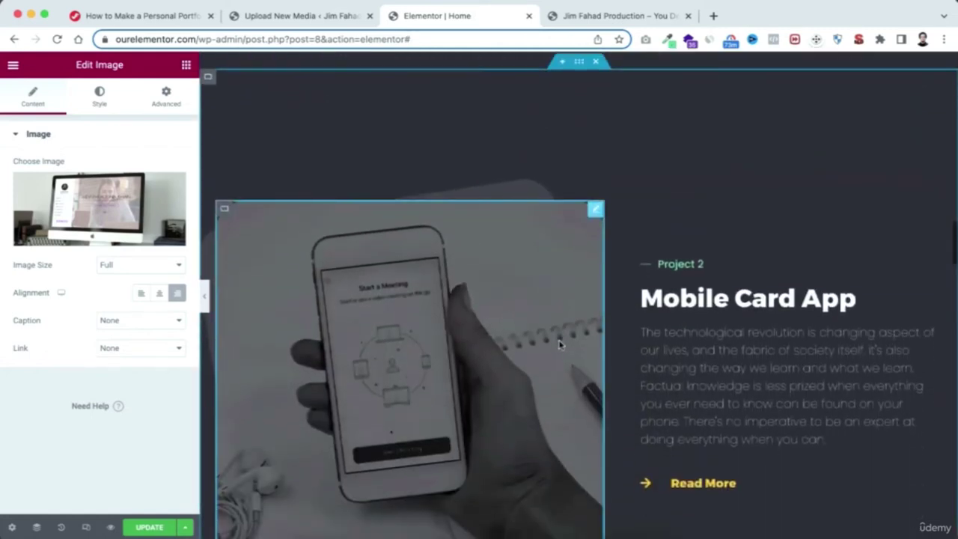
scroll(560, 344, down, 6)
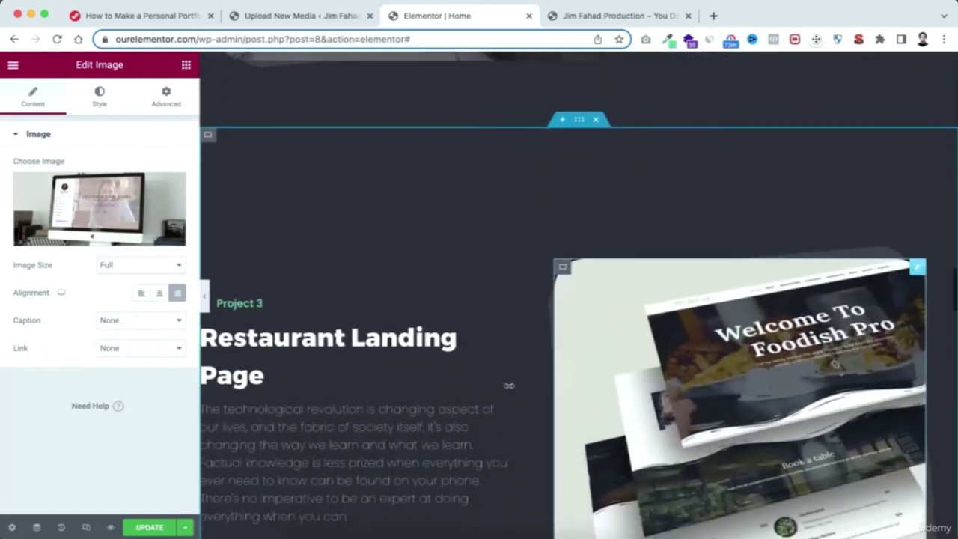
scroll(510, 386, down, 3)
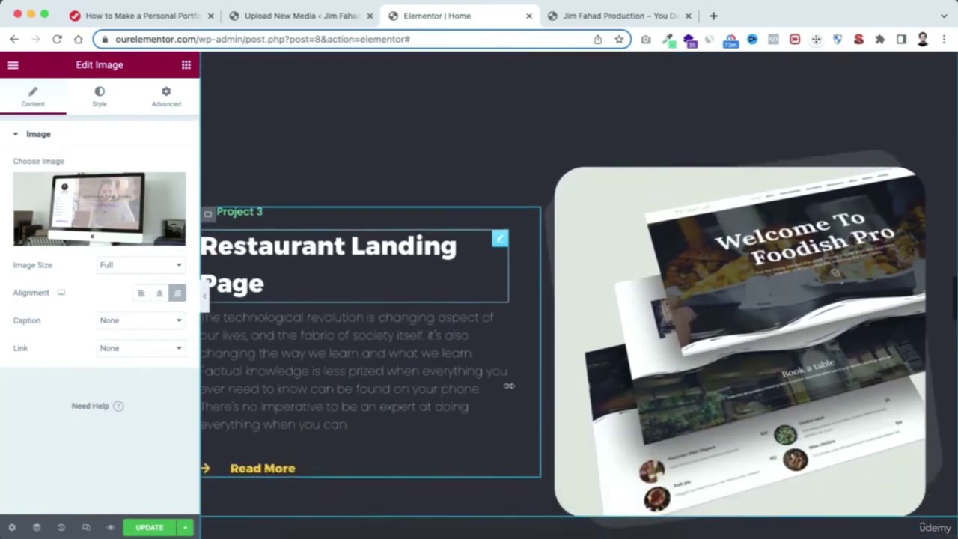
scroll(509, 386, down, 1)
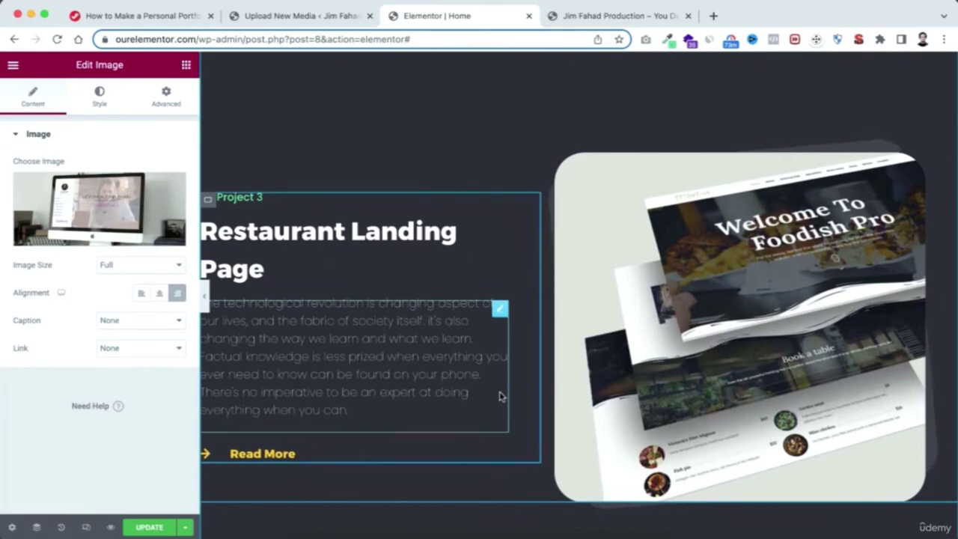
scroll(524, 228, up, 8)
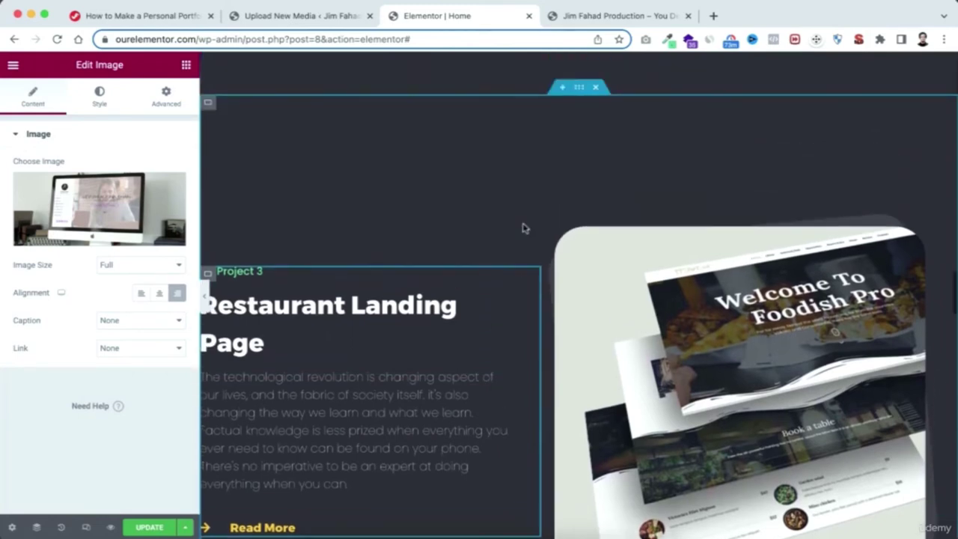
scroll(524, 228, up, 10)
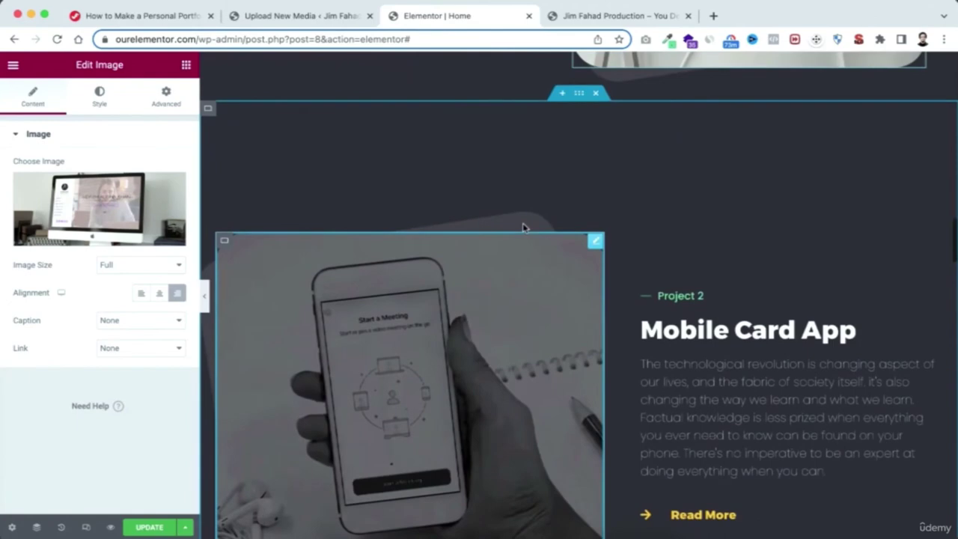
scroll(522, 225, up, 1)
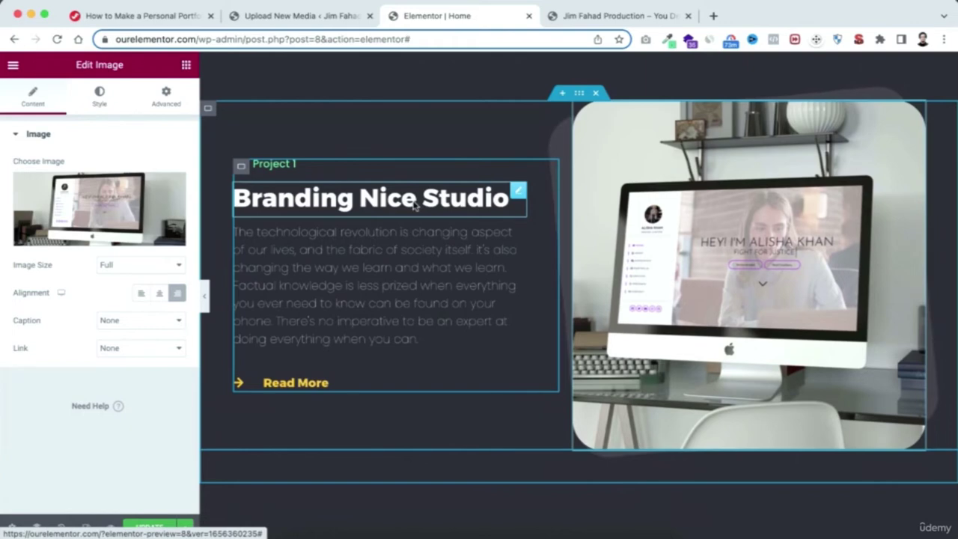
click(397, 202)
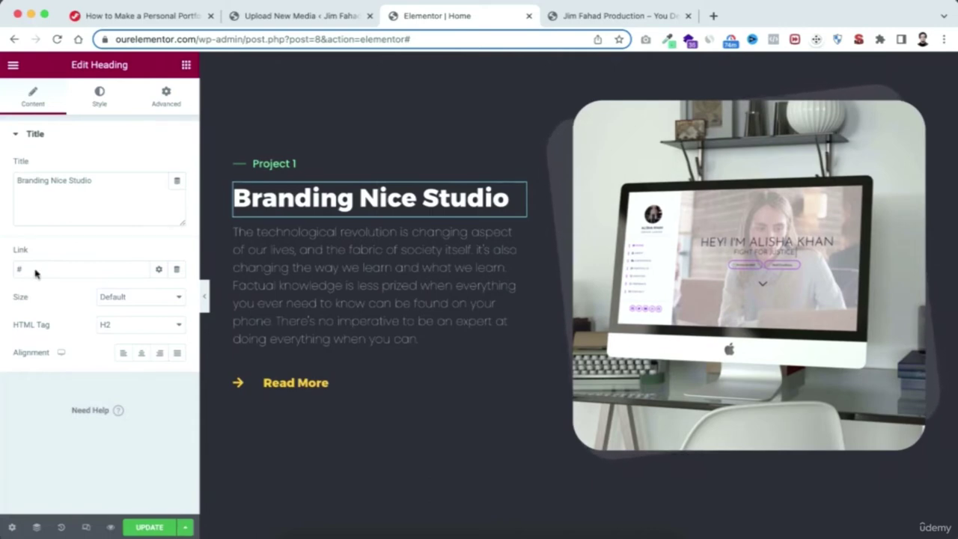
Step: Open the Project 1 Read More button's Link field, then scroll to Project 2
click(292, 385)
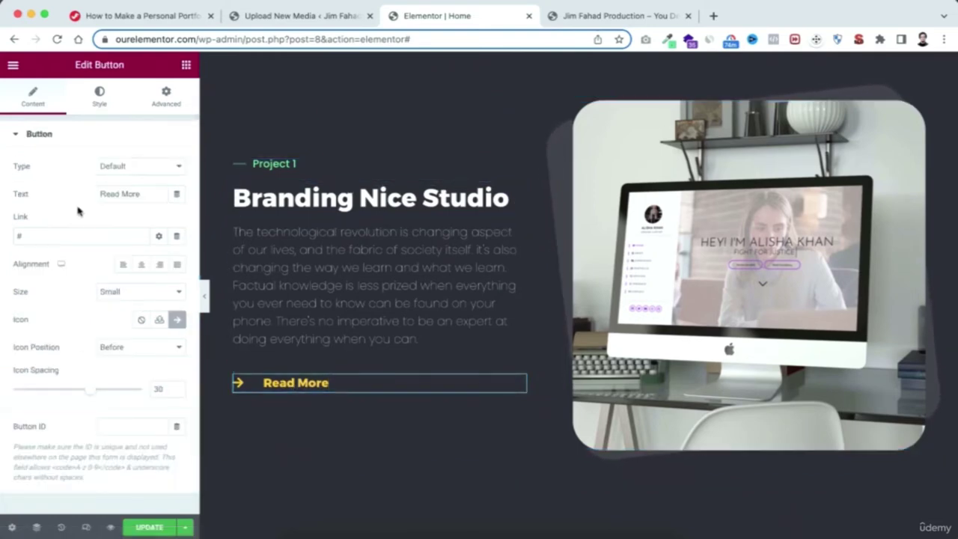
click(34, 235)
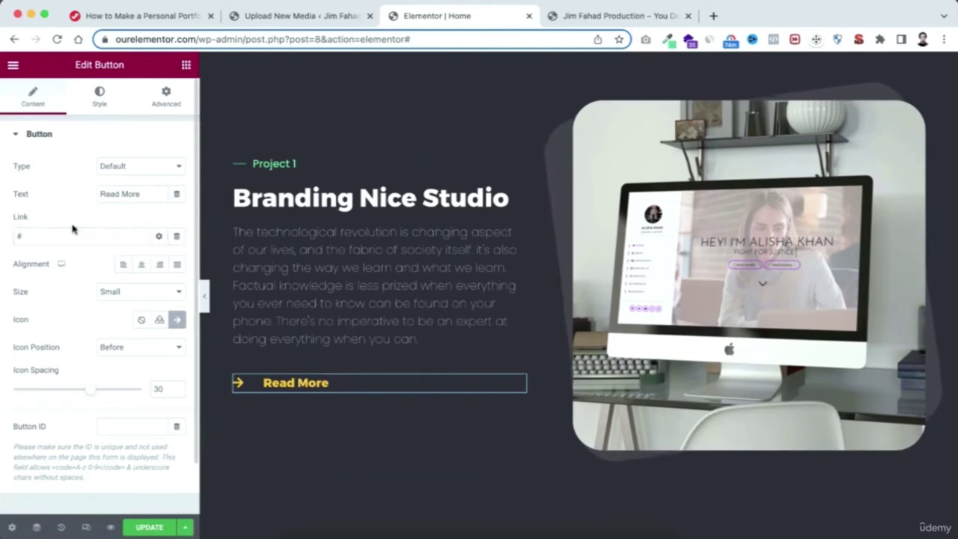
scroll(545, 470, down, 5)
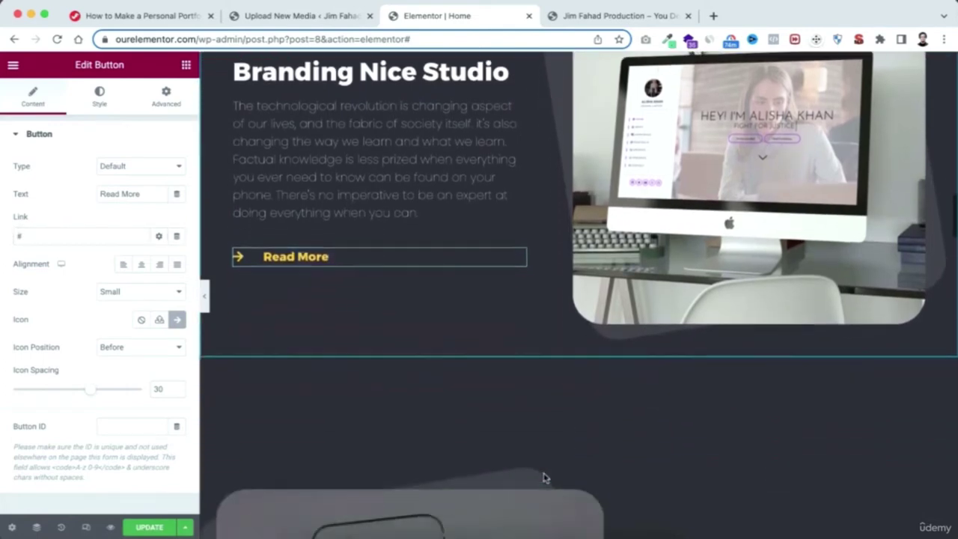
scroll(545, 478, down, 7)
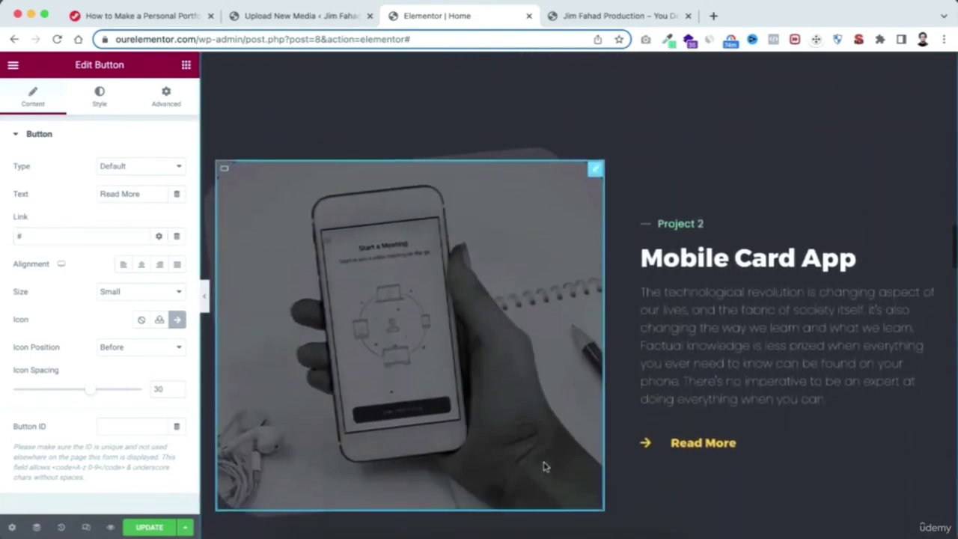
Step: Replace the Mobile Card App project image with the uploaded Project-2.png phone photo
click(429, 305)
click(105, 202)
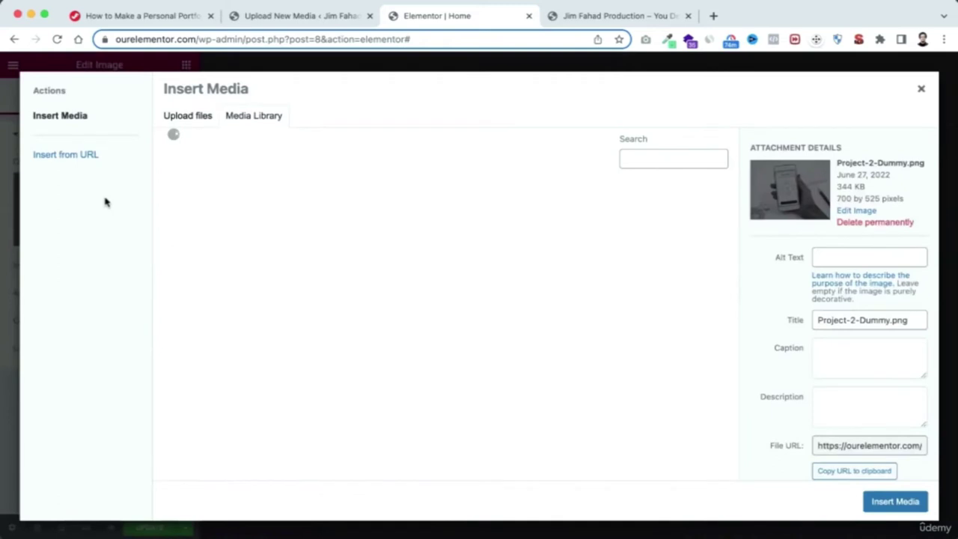
scroll(380, 353, down, 1)
scroll(359, 299, up, 1)
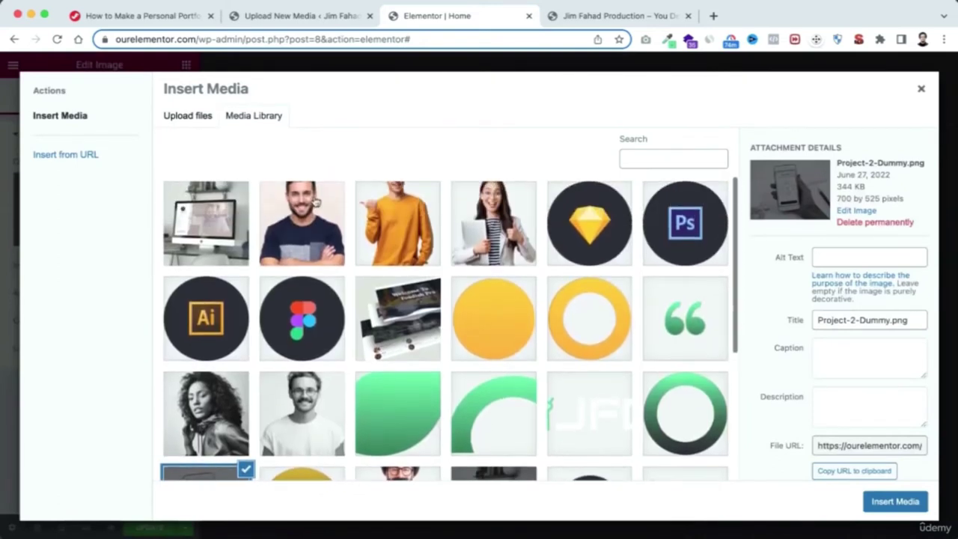
click(197, 120)
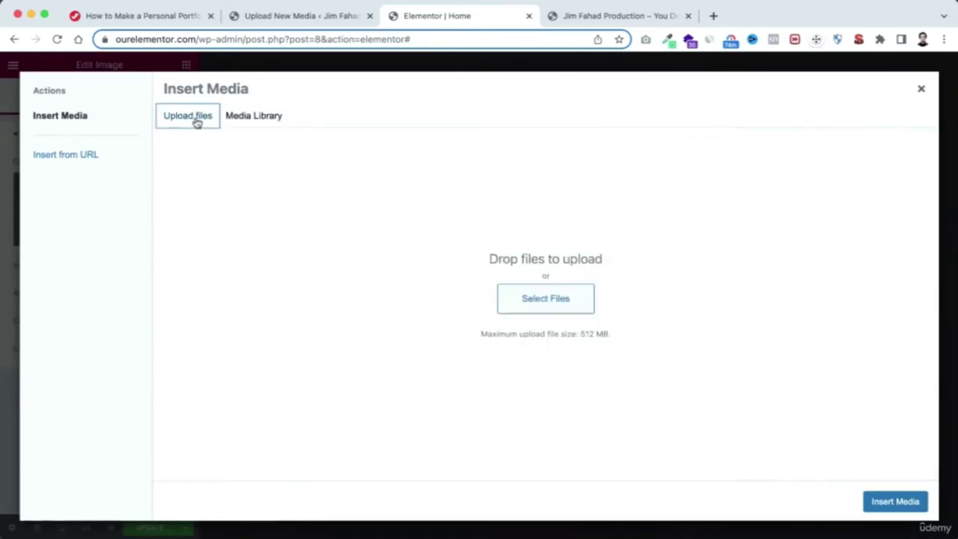
click(516, 298)
scroll(492, 323, down, 3)
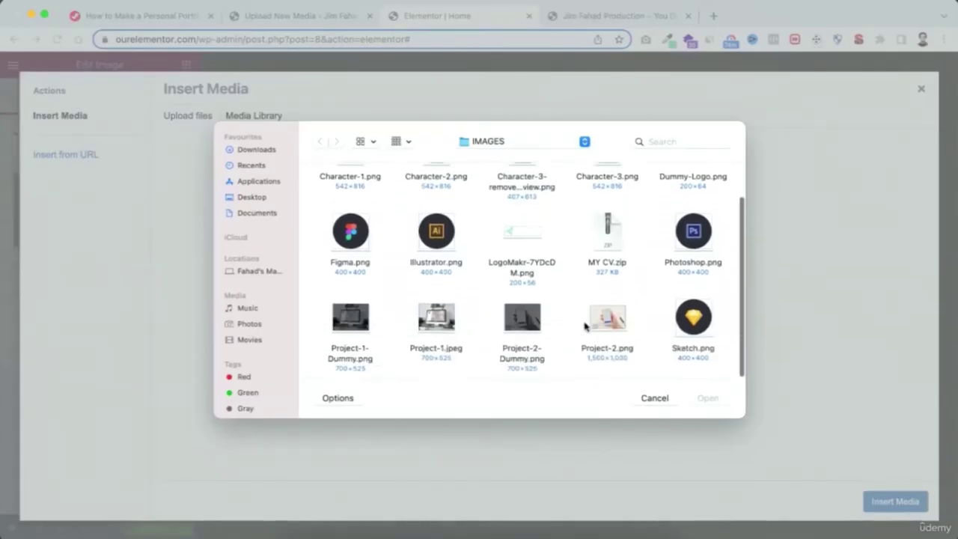
click(608, 324)
click(709, 399)
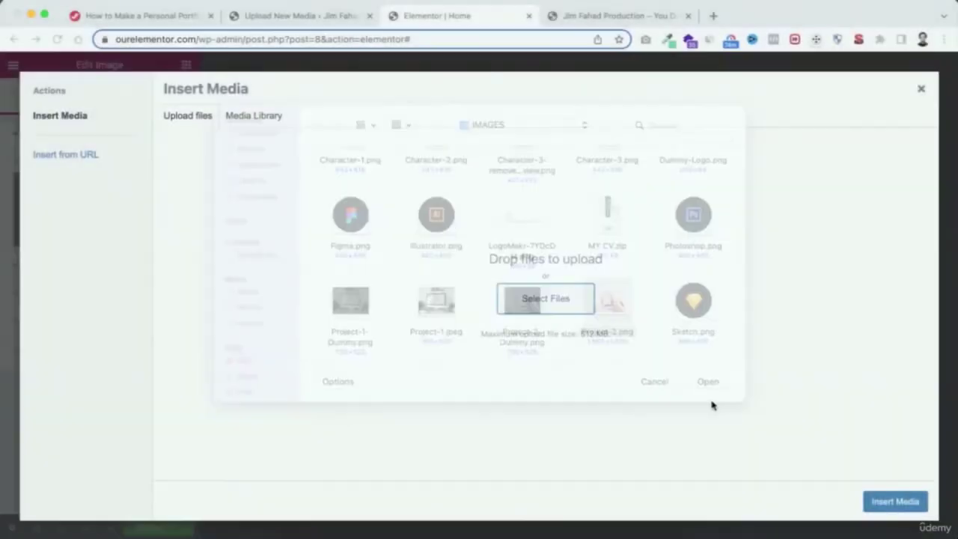
click(890, 502)
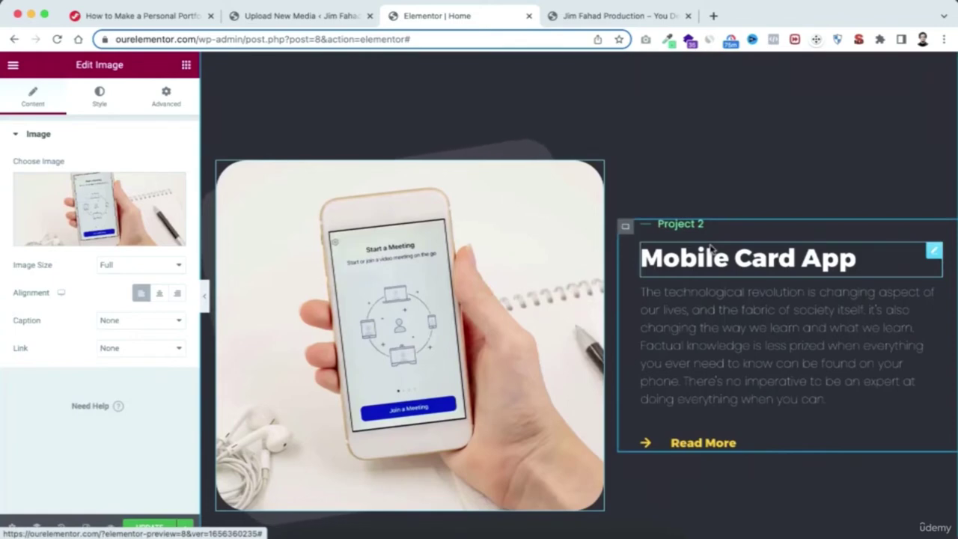
scroll(669, 160, up, 5)
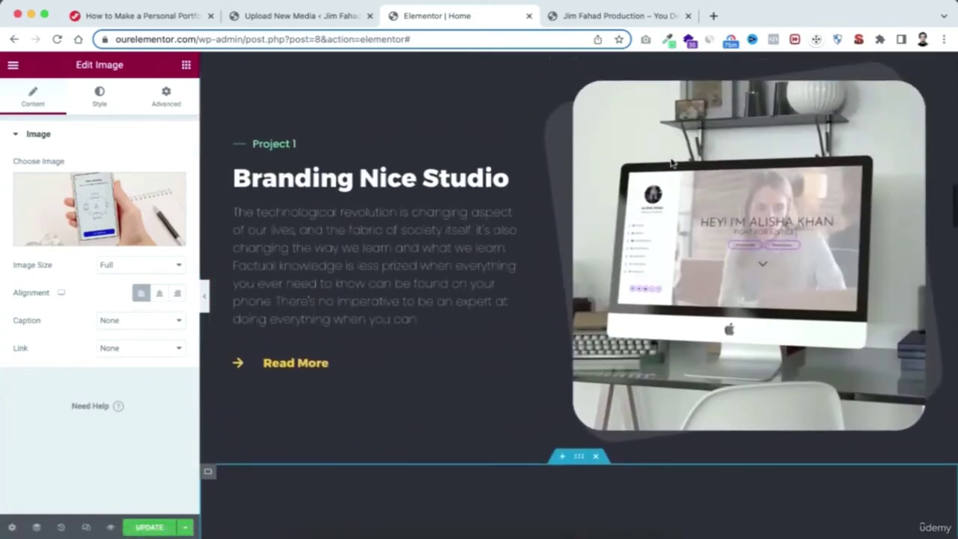
scroll(672, 161, up, 1)
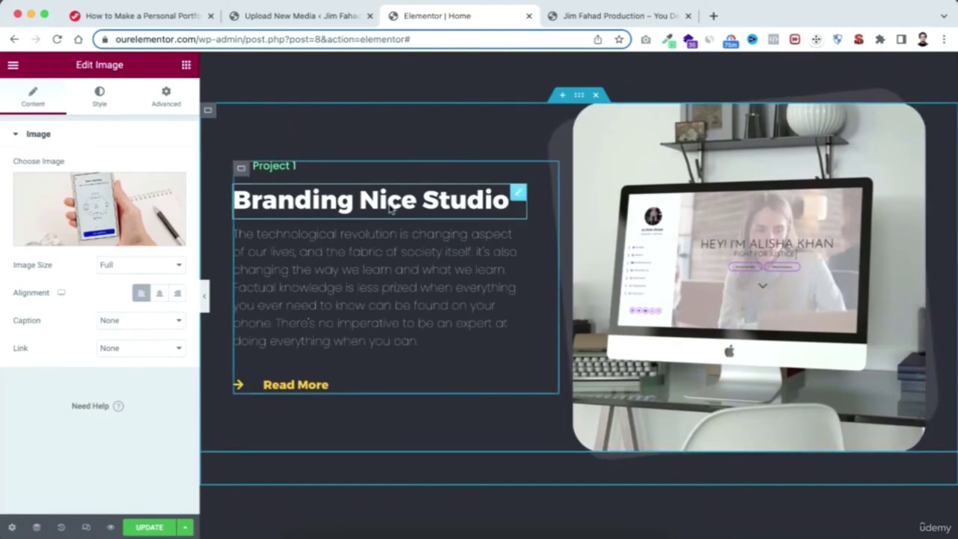
scroll(563, 326, down, 6)
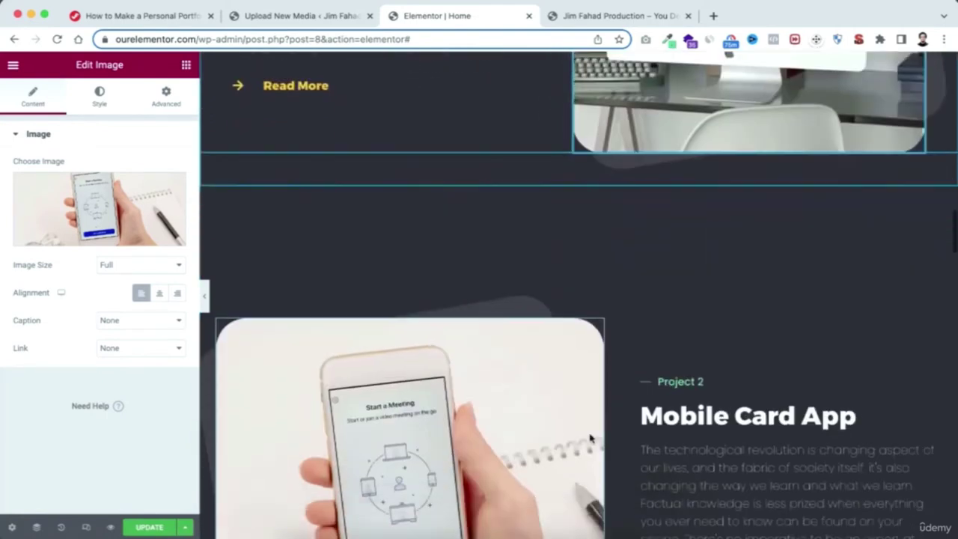
scroll(590, 438, down, 2)
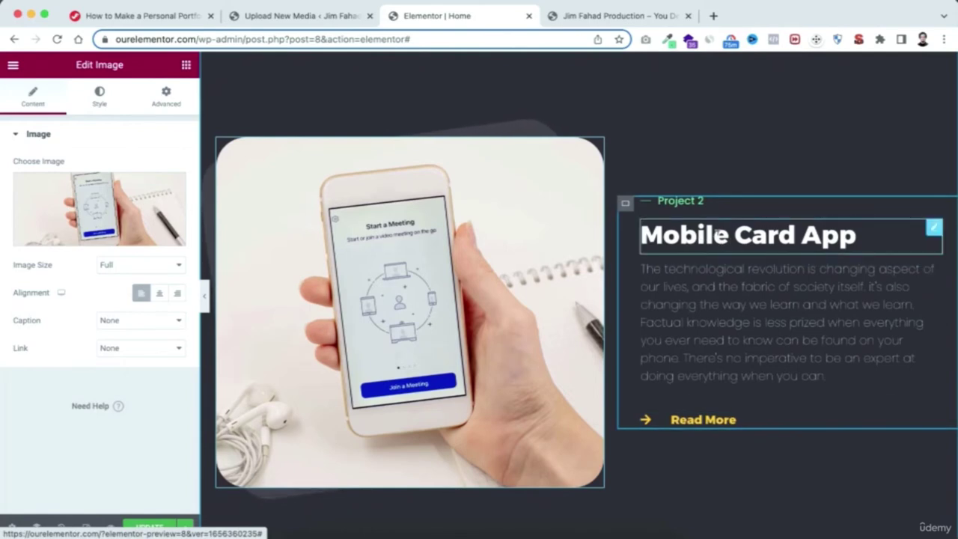
click(718, 234)
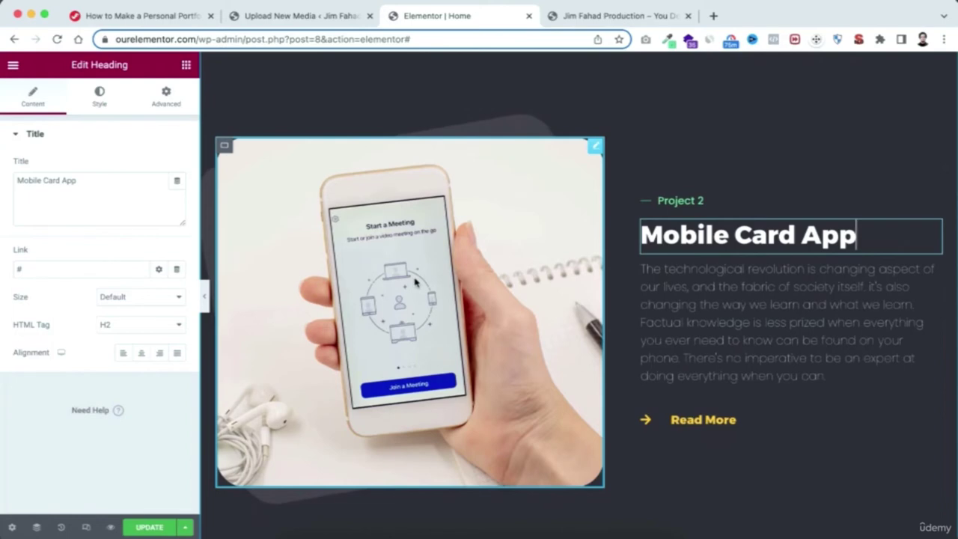
drag(28, 265, 9, 271)
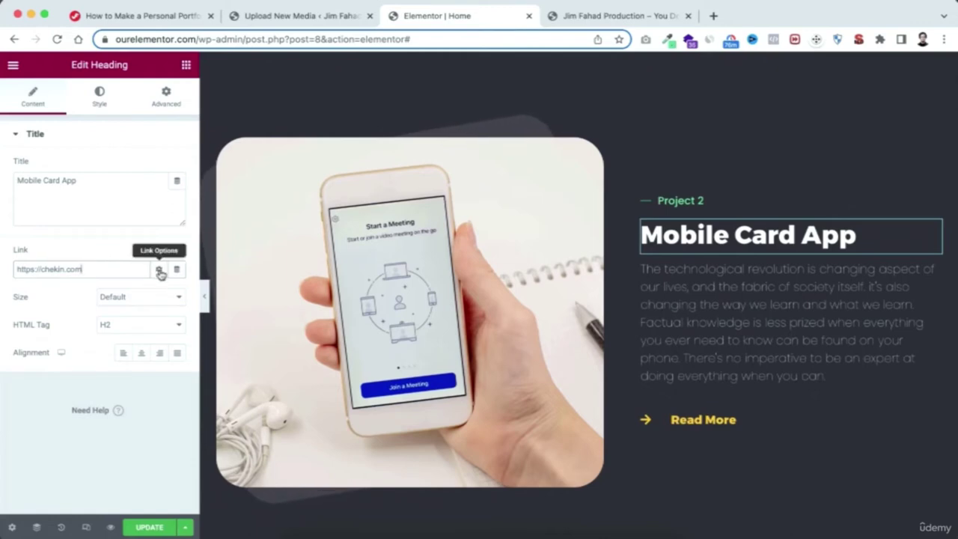
click(159, 269)
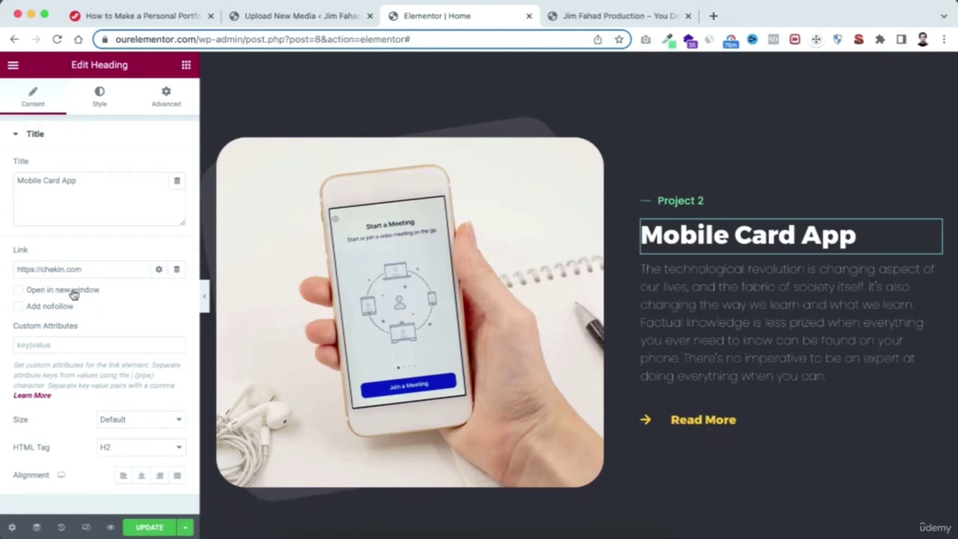
click(19, 290)
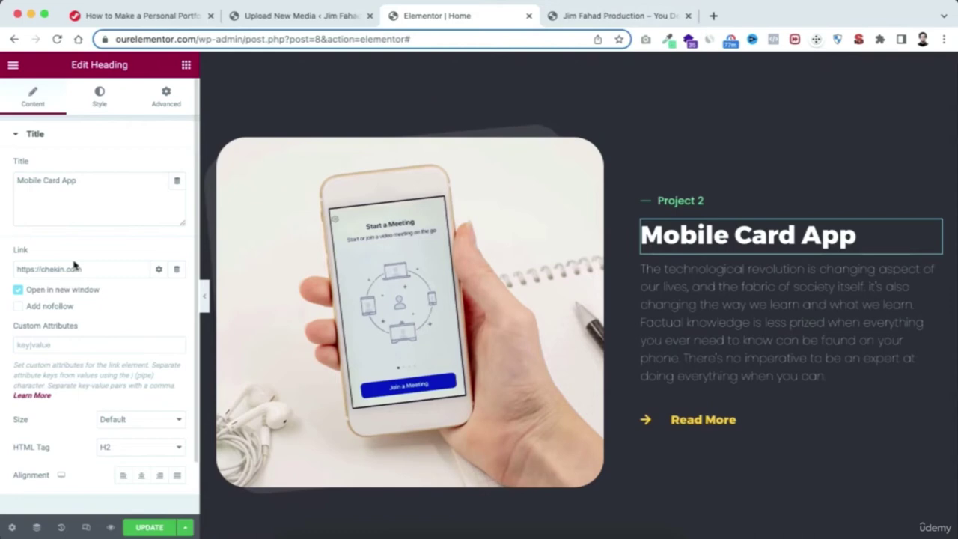
drag(90, 266, 2, 271)
key(super+c)
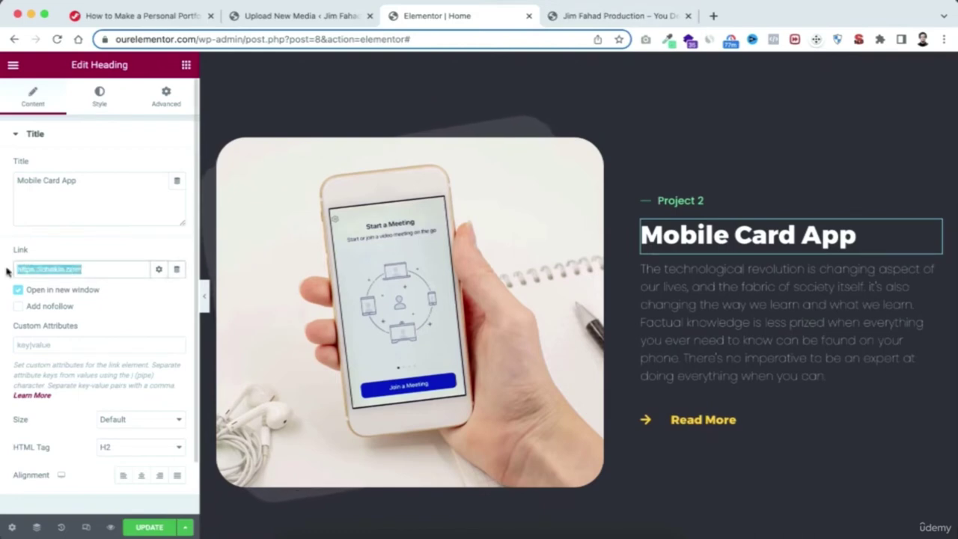
click(707, 422)
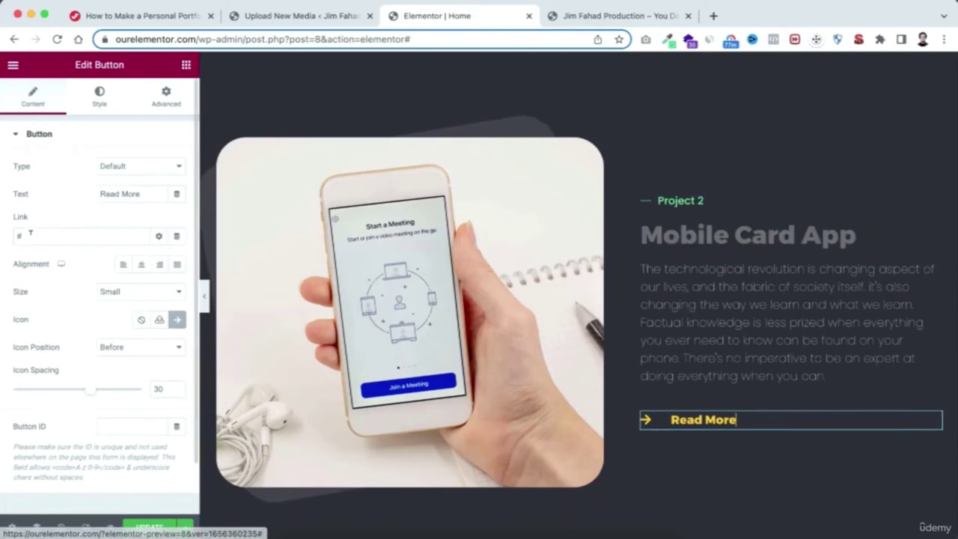
drag(31, 235, 2, 234)
key(super+v)
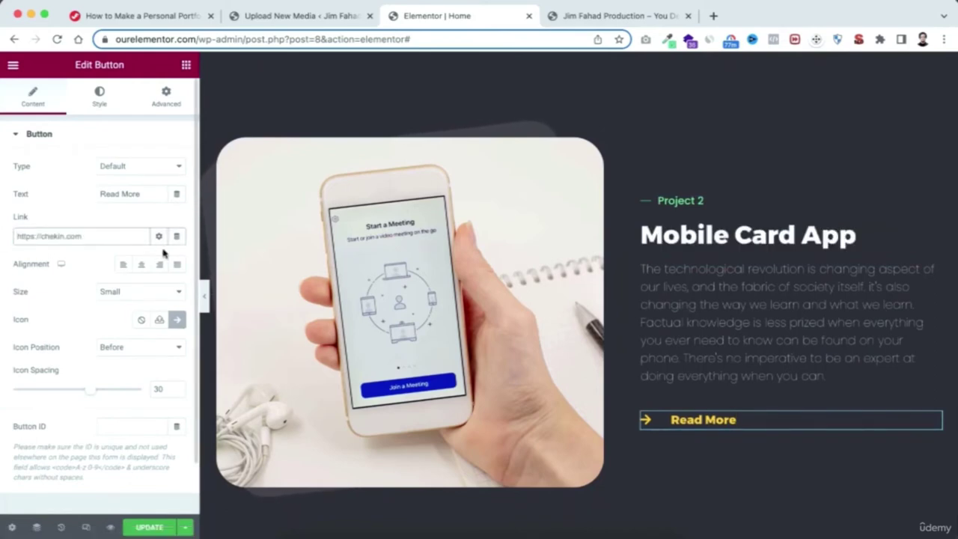
click(158, 235)
click(41, 258)
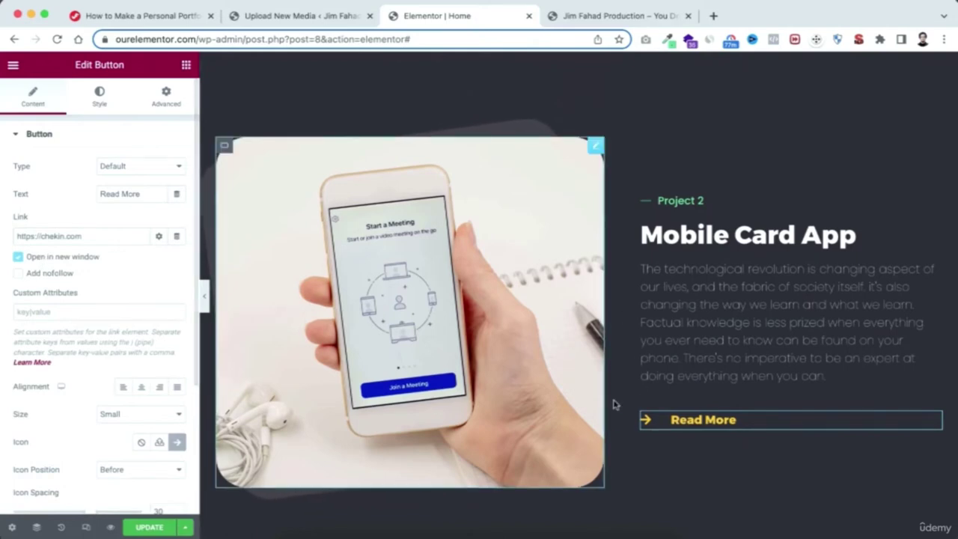
scroll(614, 412, down, 3)
scroll(606, 421, down, 5)
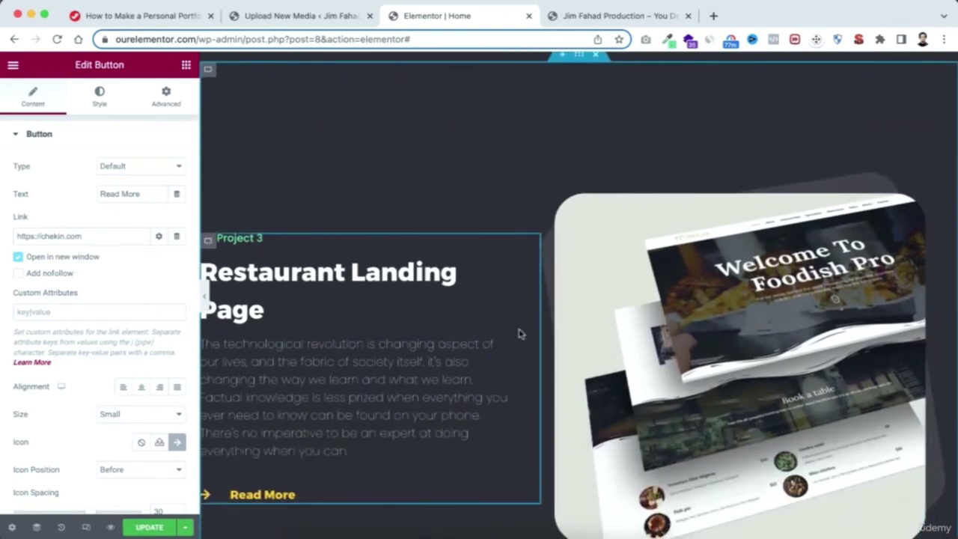
scroll(520, 331, down, 2)
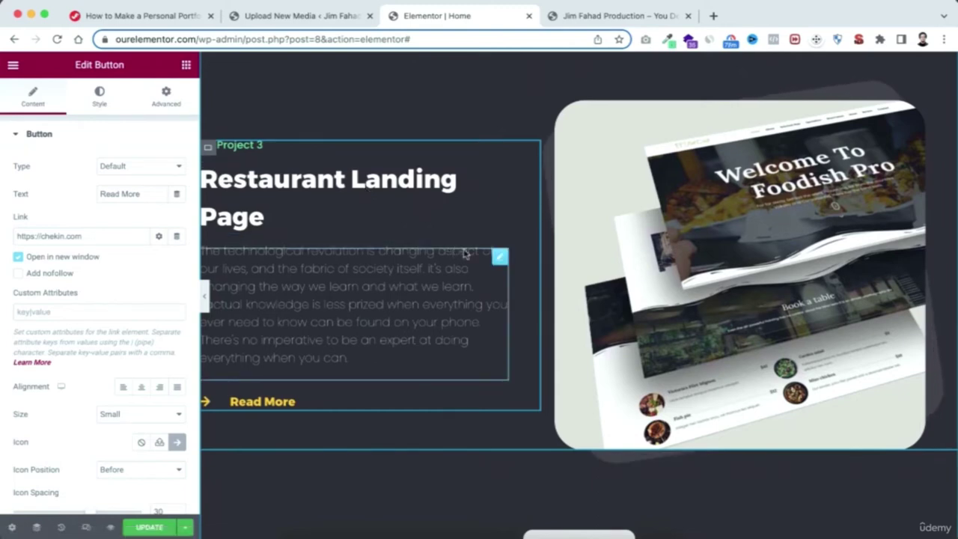
scroll(532, 481, down, 5)
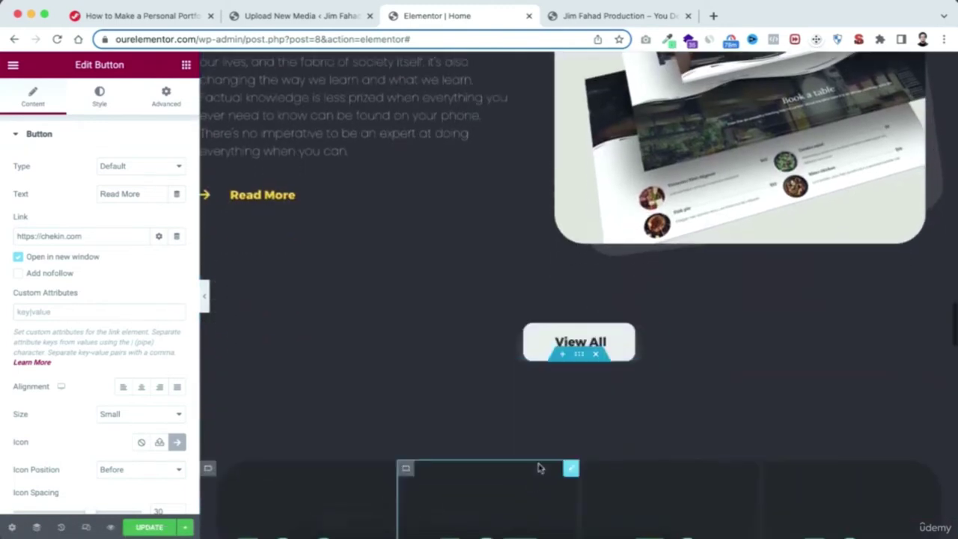
click(580, 345)
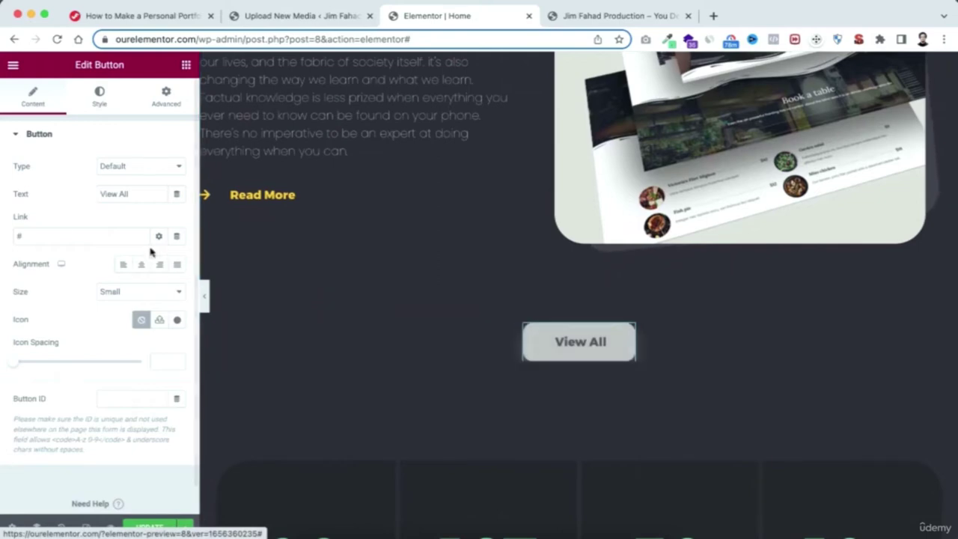
click(13, 238)
double_click(12, 238)
text(Portfol)
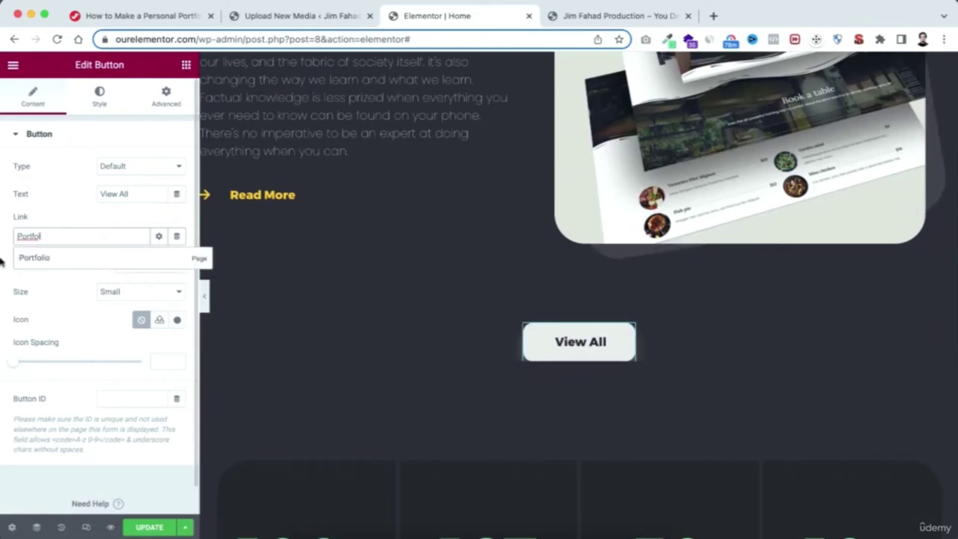
click(60, 259)
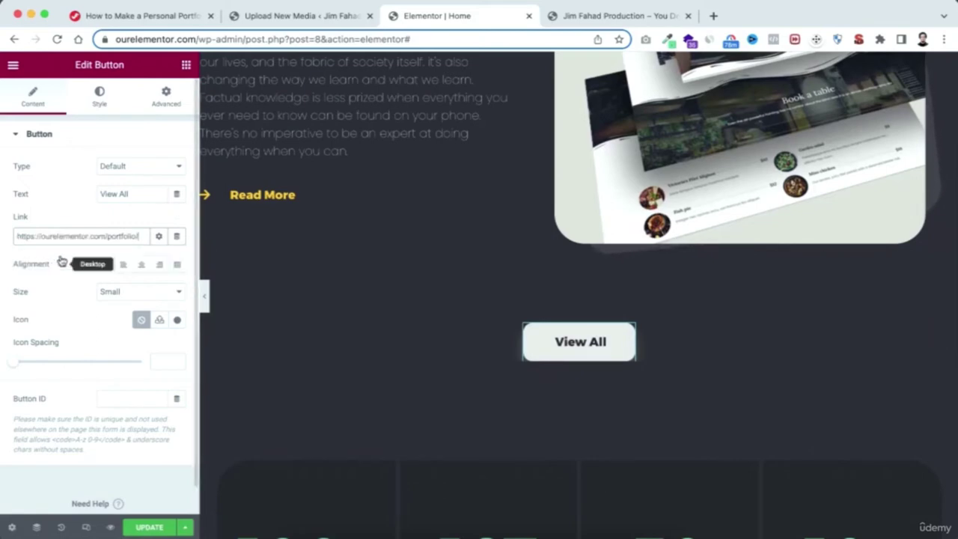
scroll(487, 444, down, 5)
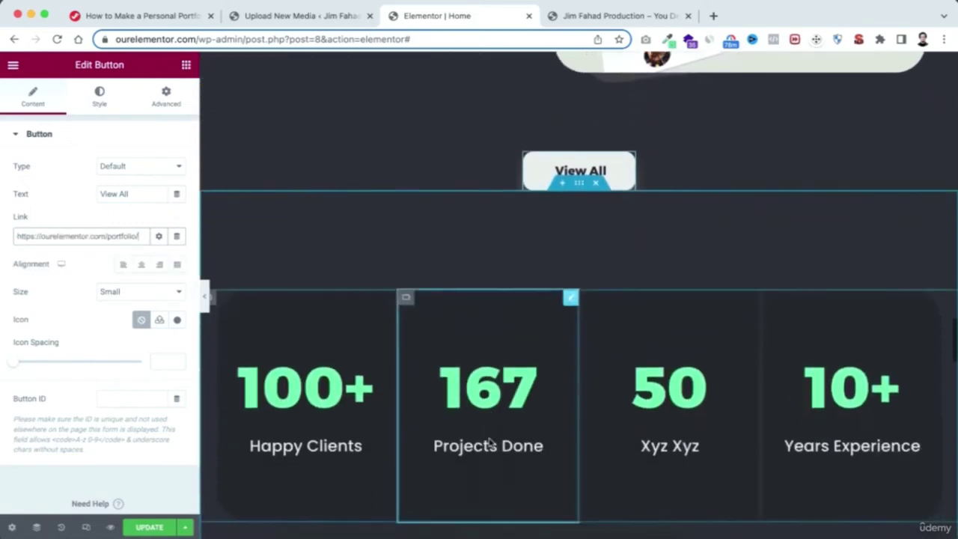
Step: Retitle the 50 counter 'Top Reviews', with ending number 60 and a '+' suffix
scroll(488, 443, down, 3)
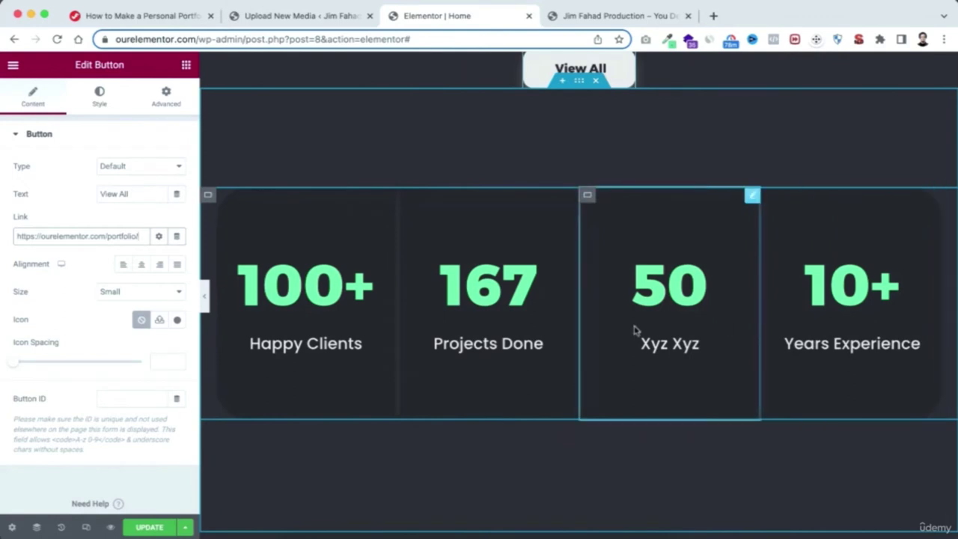
click(656, 303)
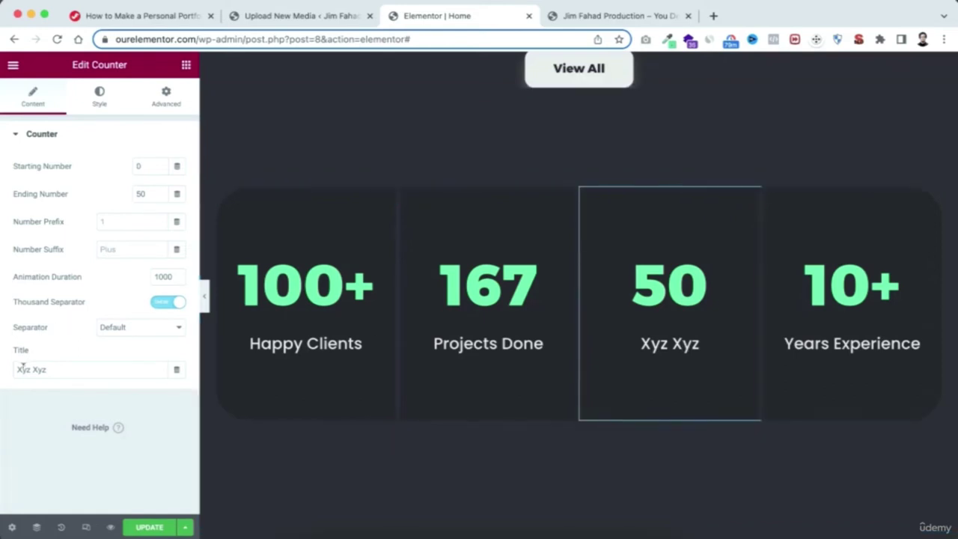
drag(53, 369, 0, 374)
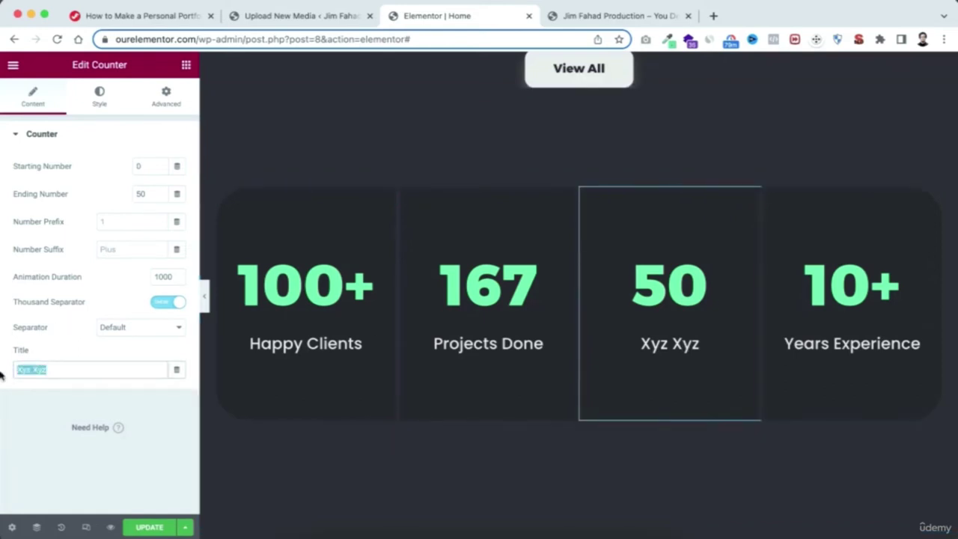
text(Top)
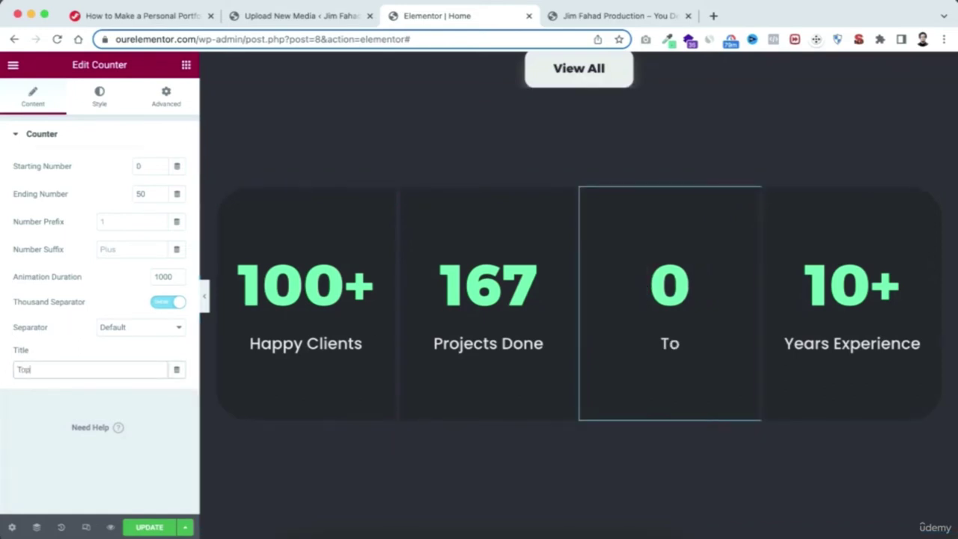
text( Reviews)
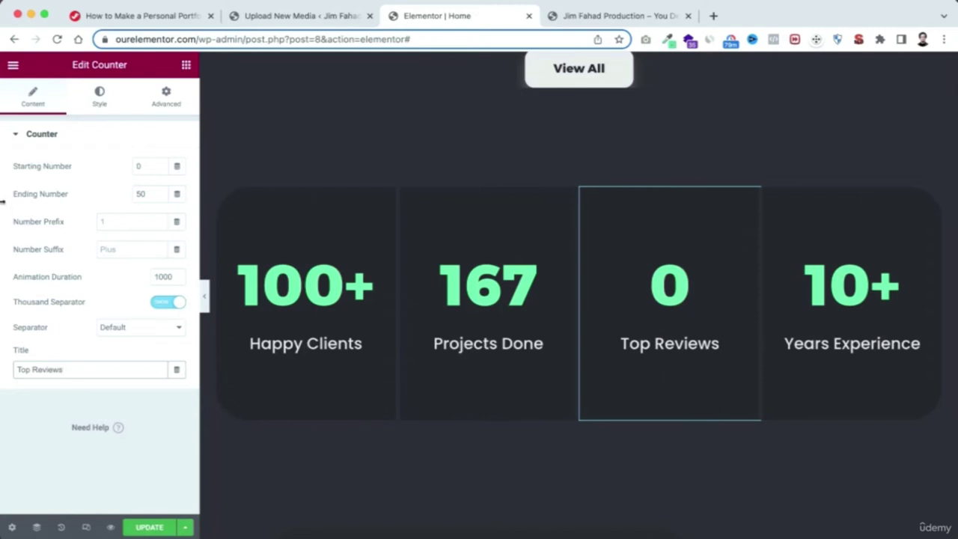
double_click(159, 194)
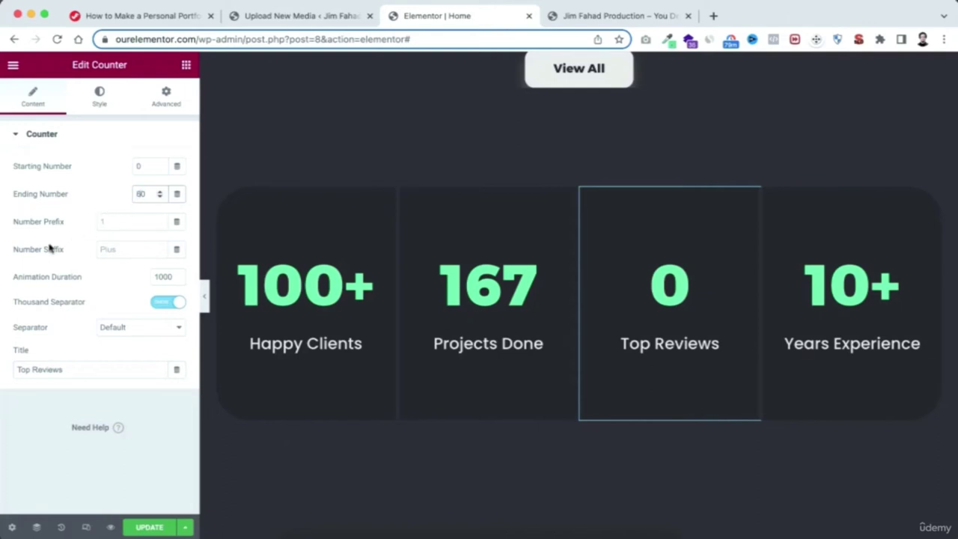
click(114, 245)
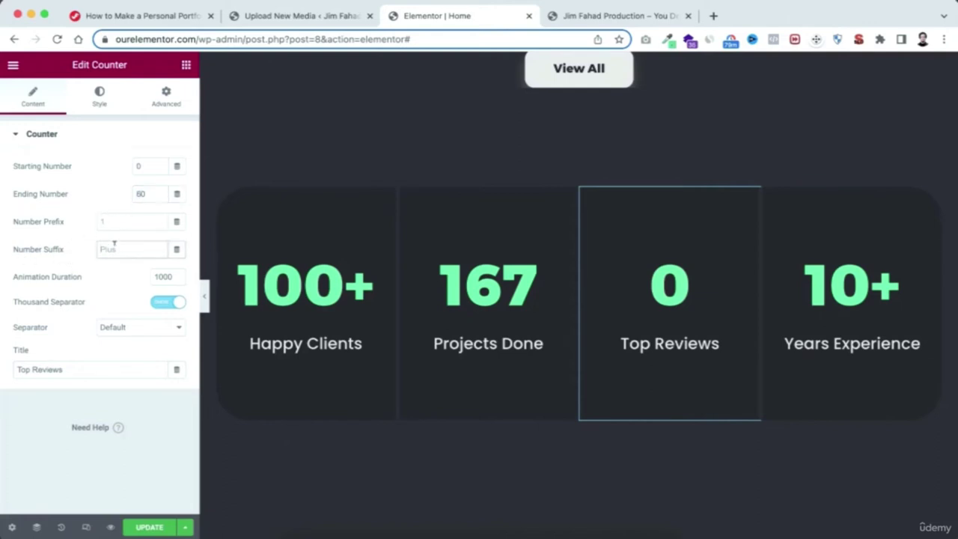
text(+)
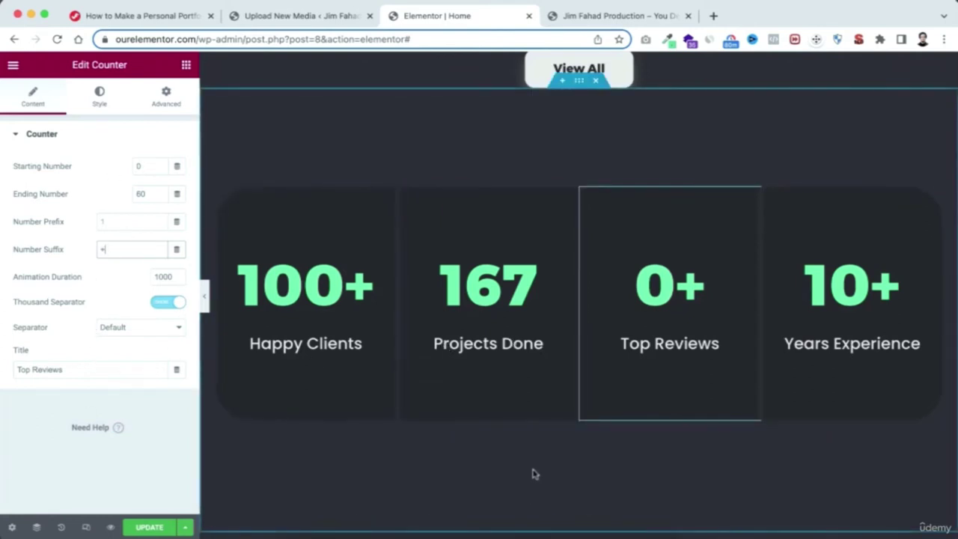
scroll(535, 474, down, 4)
Step: Replace the Quick Brown Fox testimonial quote with pasted text praising a skilled WordPress coder
scroll(534, 473, down, 2)
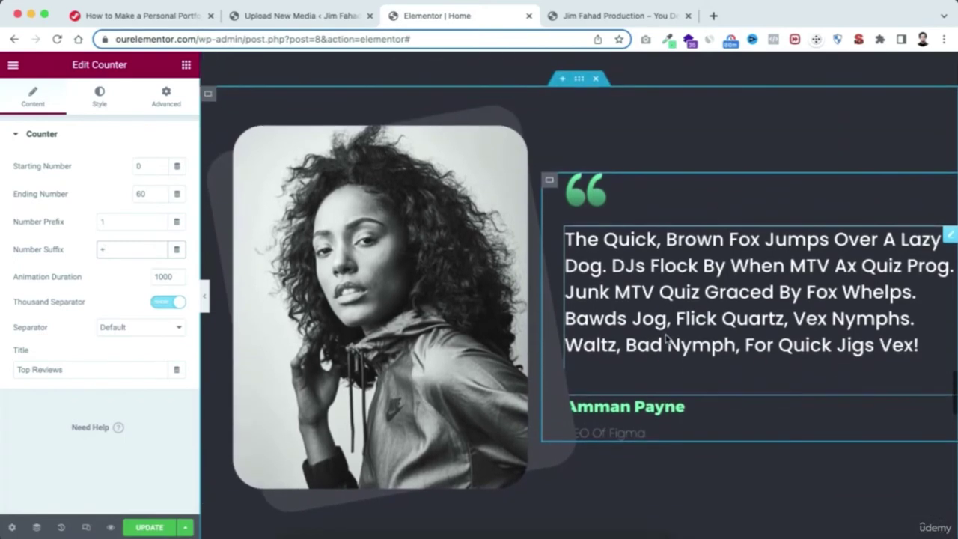
scroll(667, 339, down, 1)
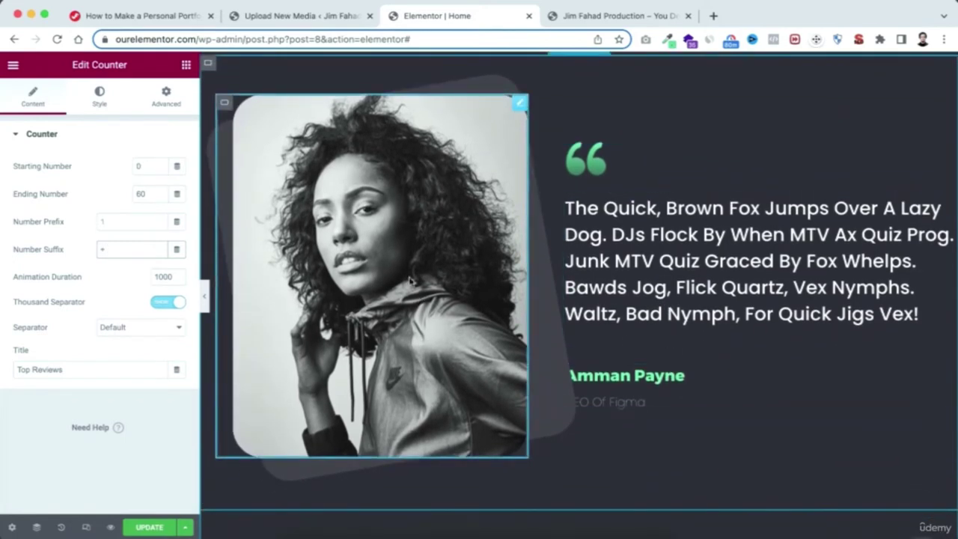
click(386, 258)
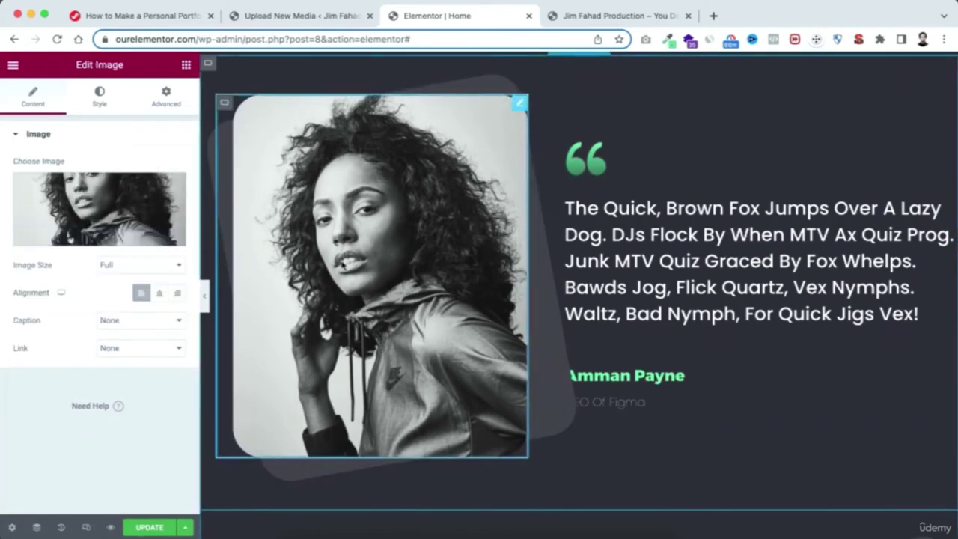
click(656, 240)
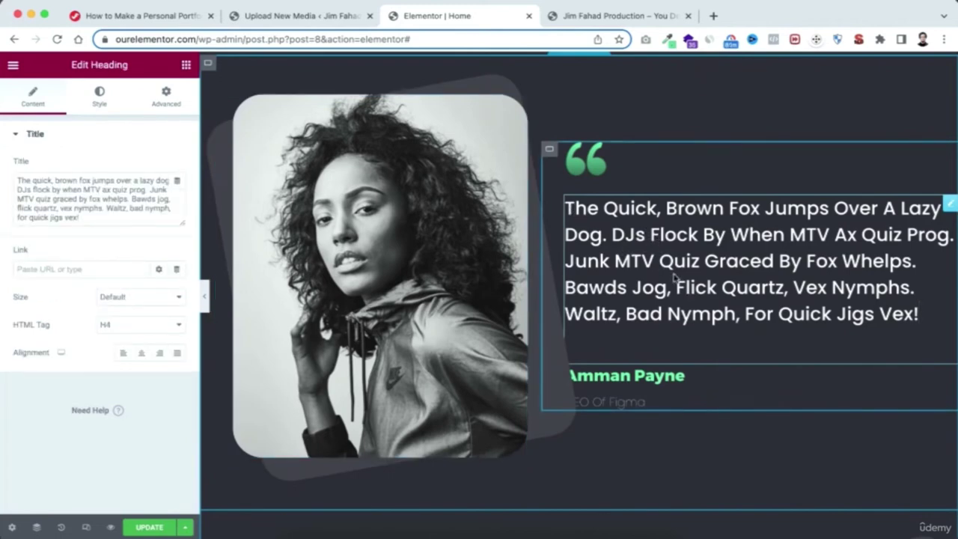
click(94, 219)
key(super+a)
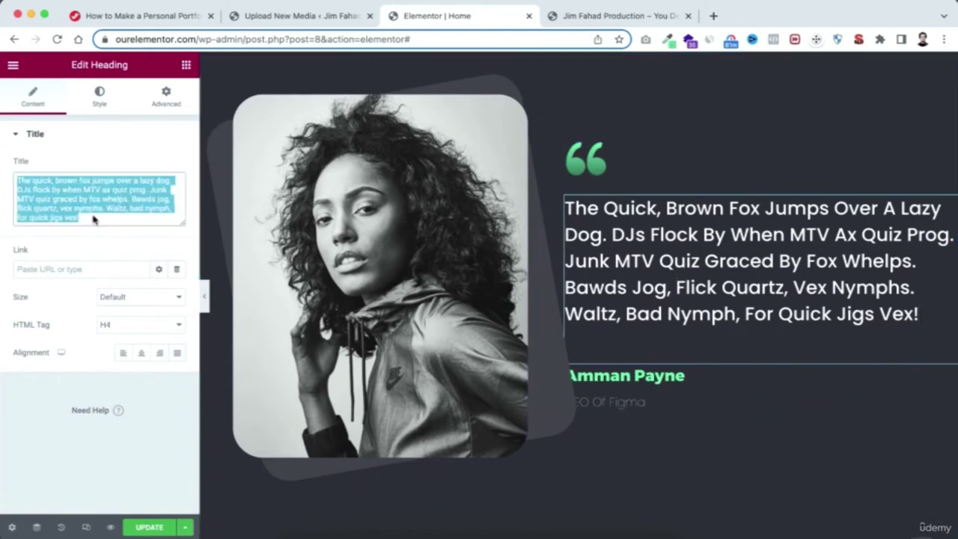
text(https://chekin.com)
key(super+a)
text(I Work With Many WordPress Coders For The Past 10 Years And It's Hard To Find Someone With This Level Of Skill And Strict Attention To Detail. He Was Excellent. Did A Perfect Job And Actually Exceeded My Expectations. I Will Hire Him Again.)
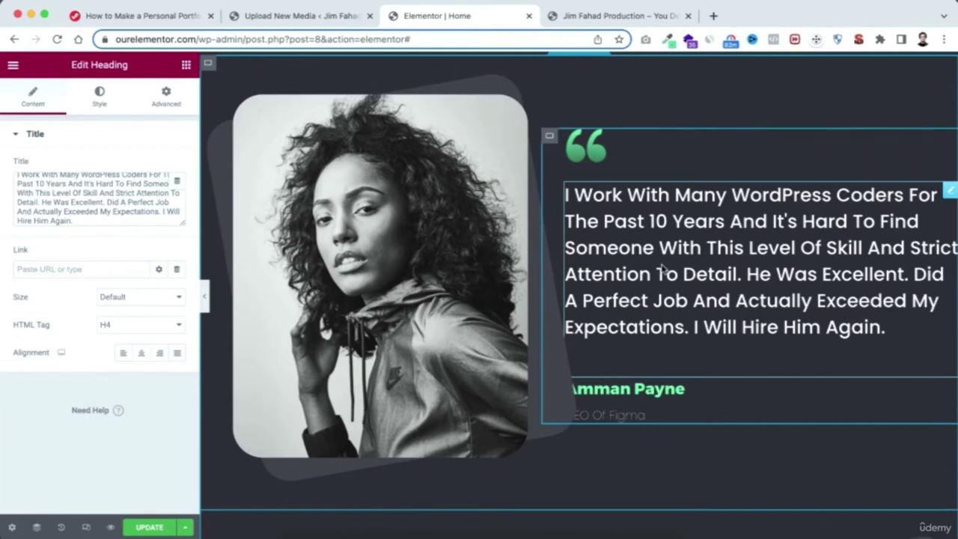
scroll(653, 253, down, 2)
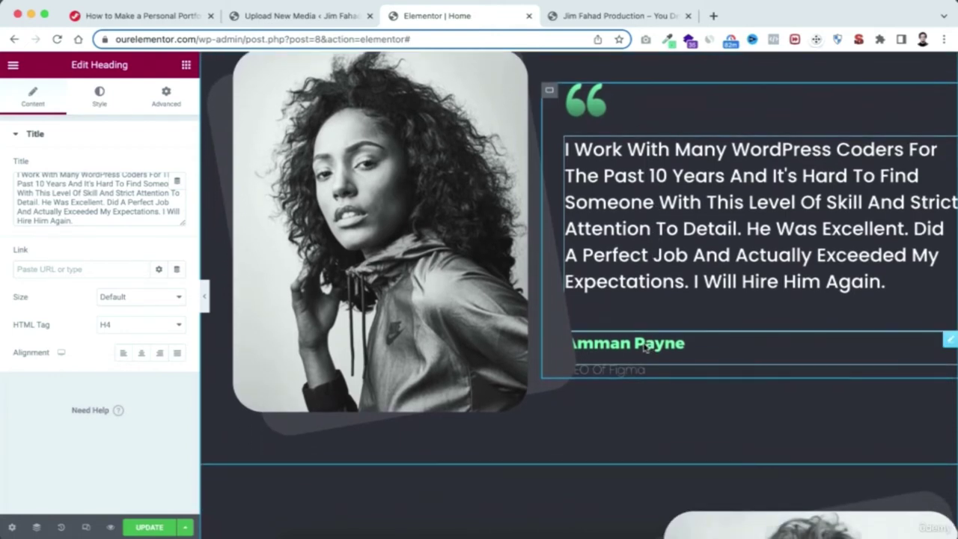
Step: Replace the testimonial reviewer's name with the new client's full name
click(645, 346)
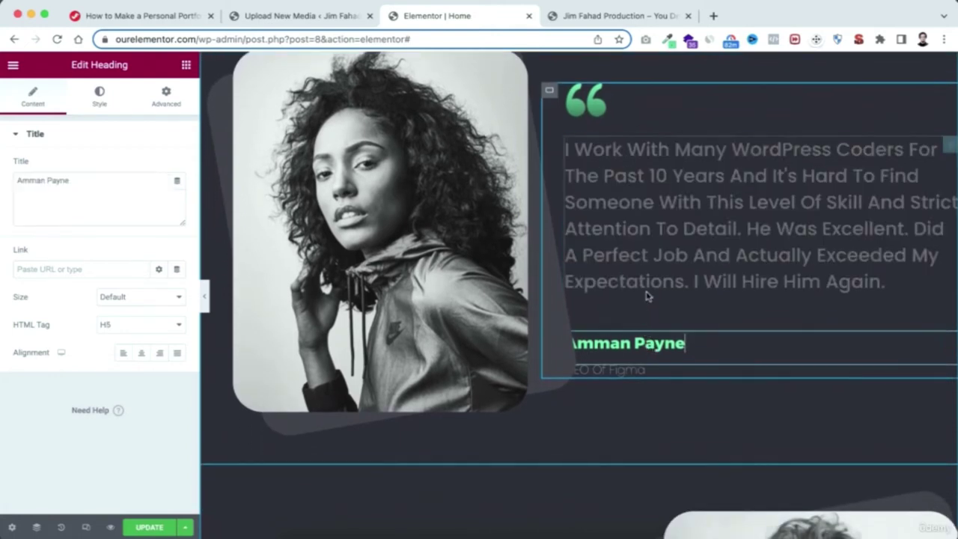
click(652, 341)
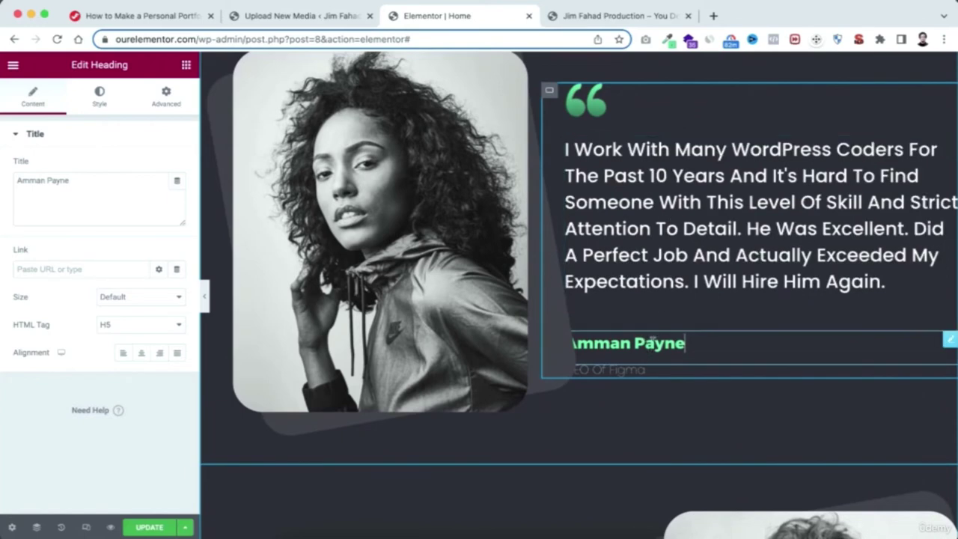
click(97, 188)
key(super+a)
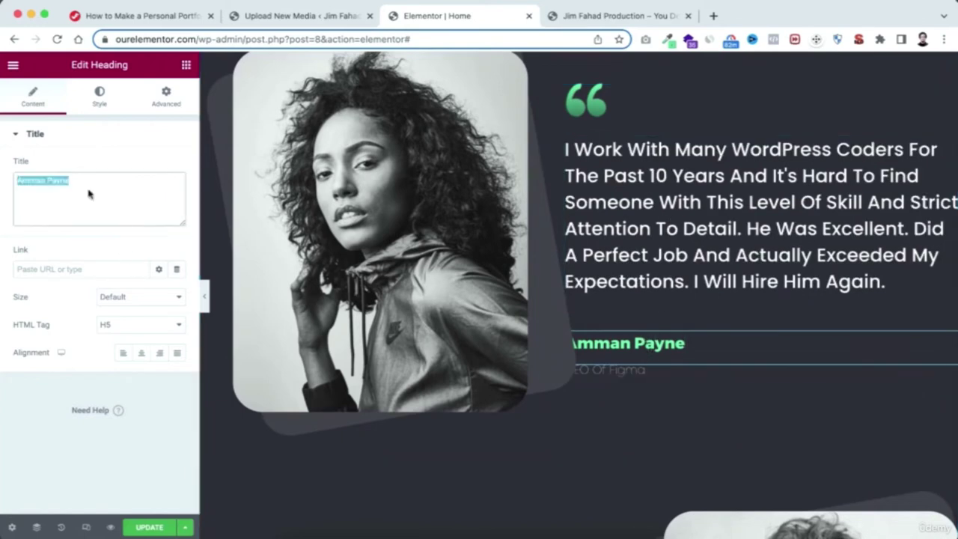
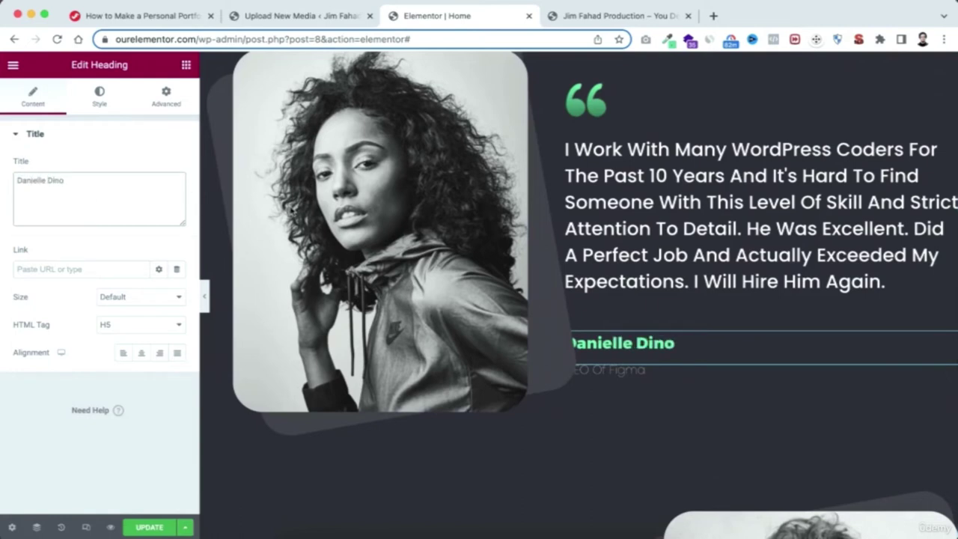
Step: Change the reviewer's role subtitle from CEO of Figma to 'Founder Of Webcasa'
click(629, 374)
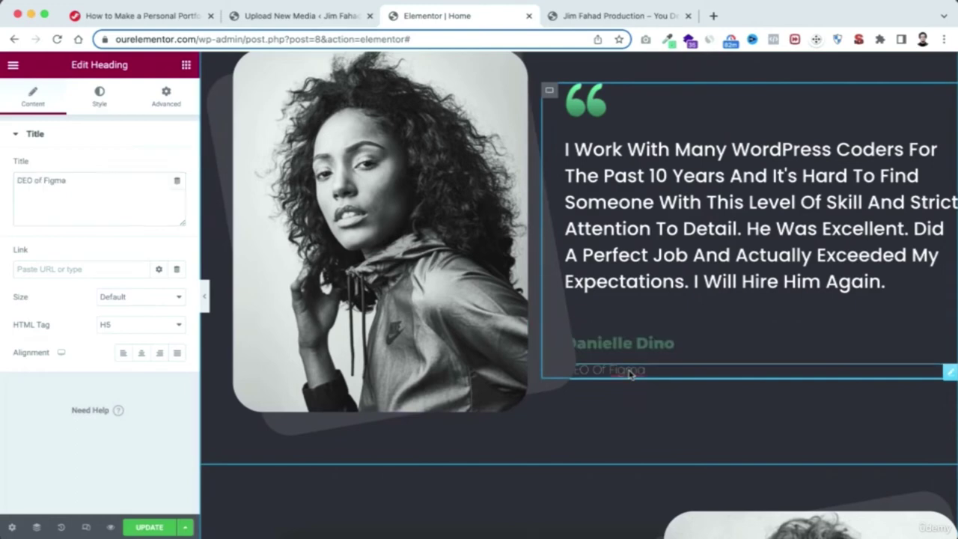
click(627, 373)
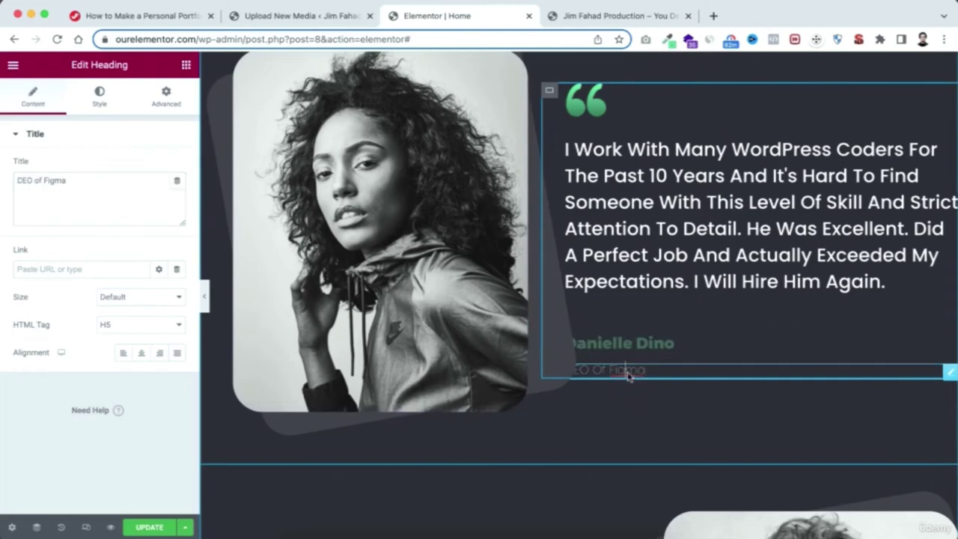
triple_click(86, 179)
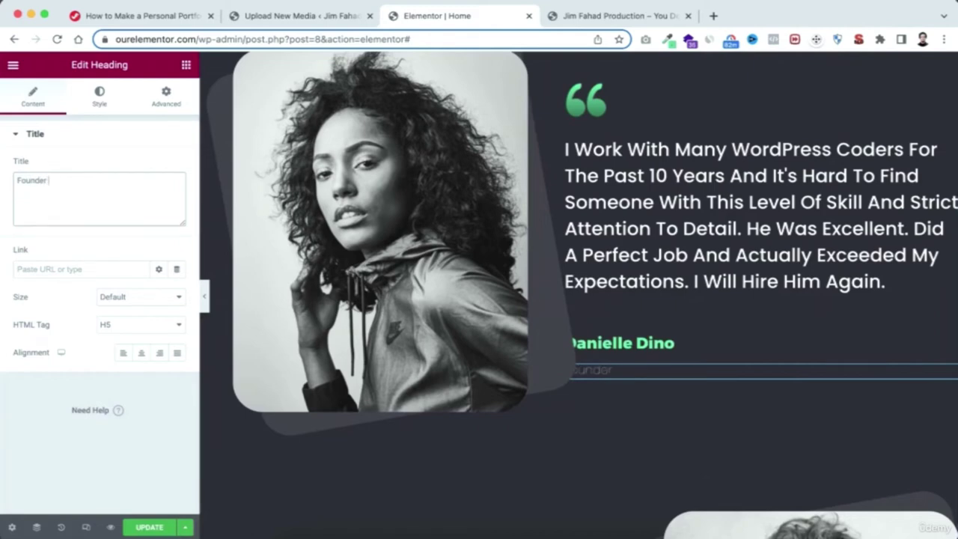
text(Webcasa)
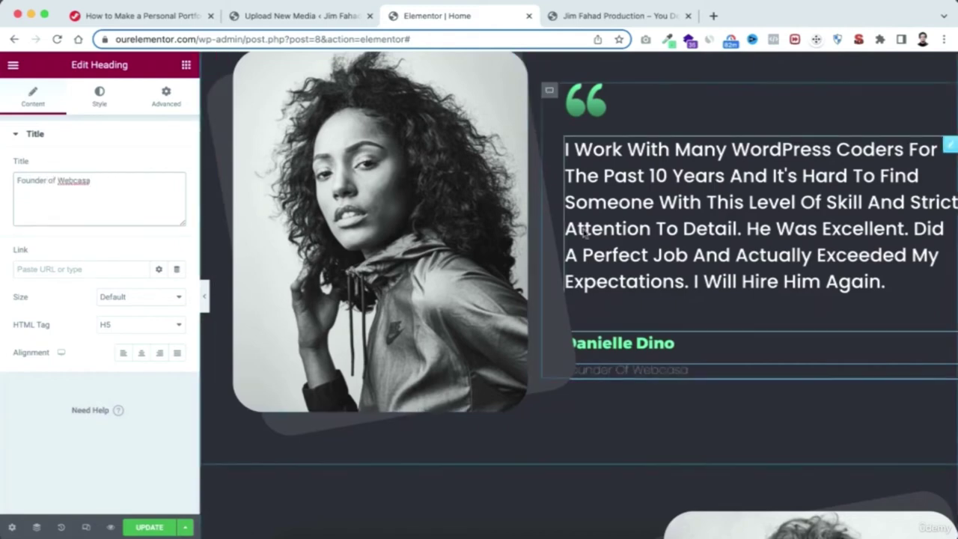
scroll(485, 219, up, 1)
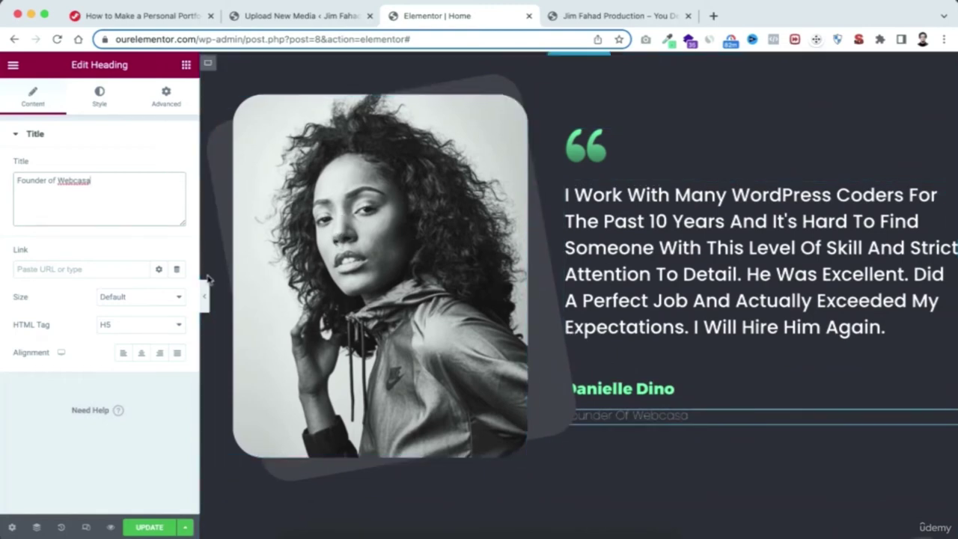
click(207, 301)
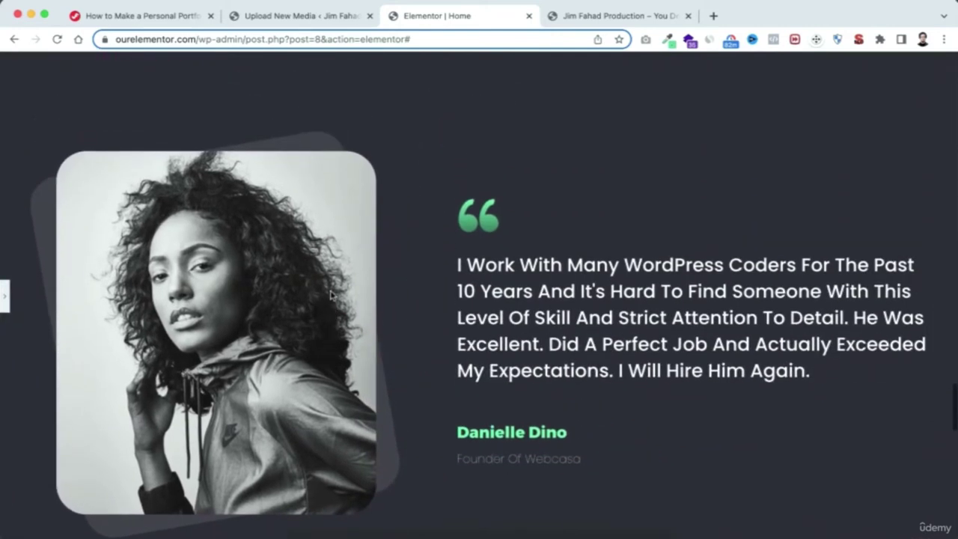
scroll(331, 295, down, 2)
scroll(332, 296, down, 6)
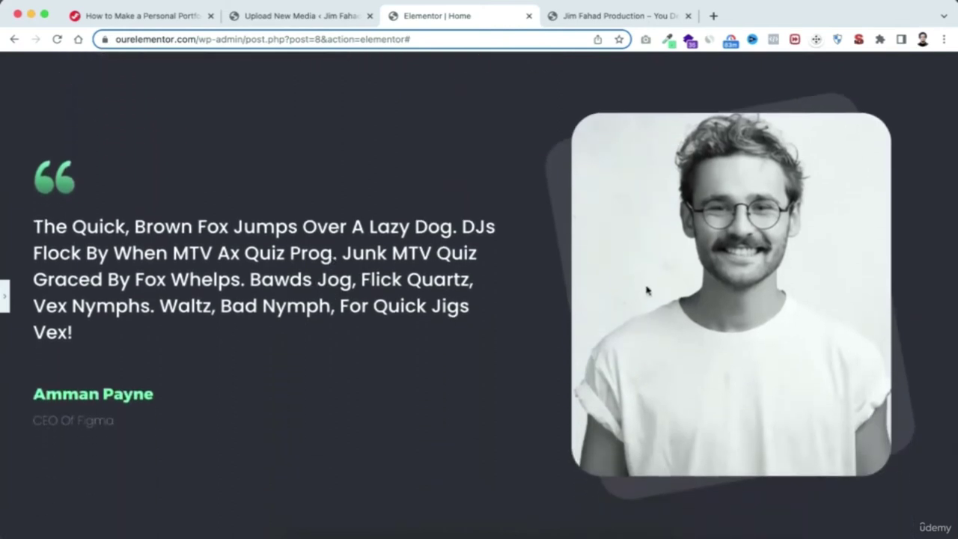
scroll(480, 421, down, 5)
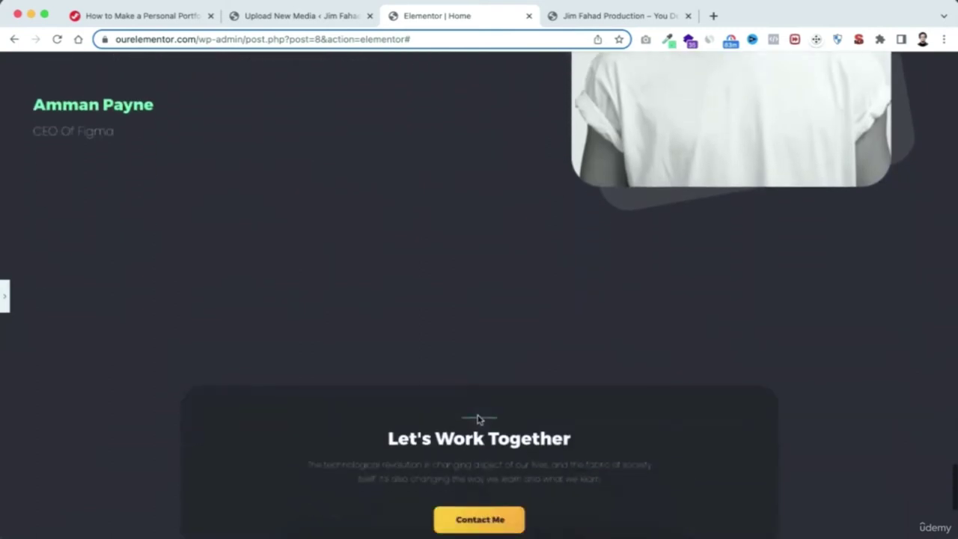
scroll(480, 420, down, 2)
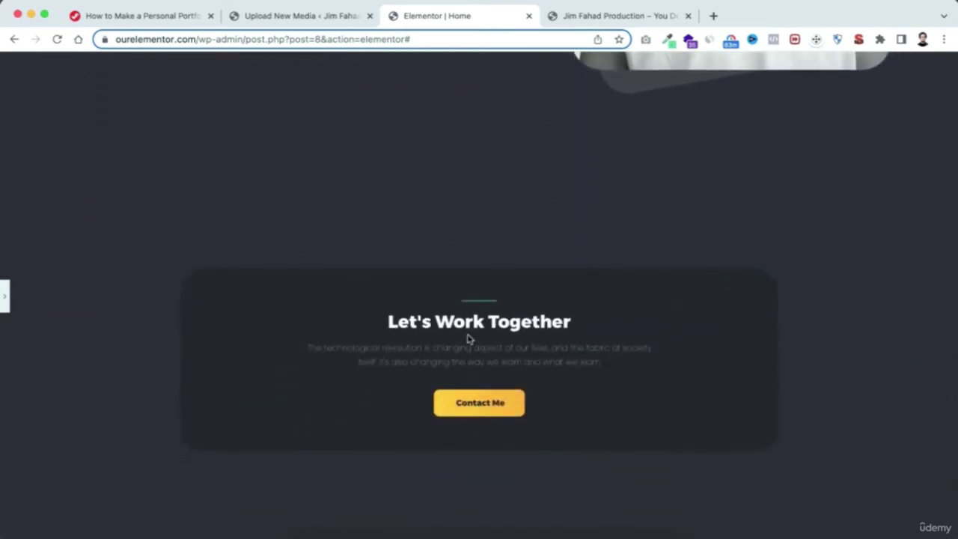
click(6, 299)
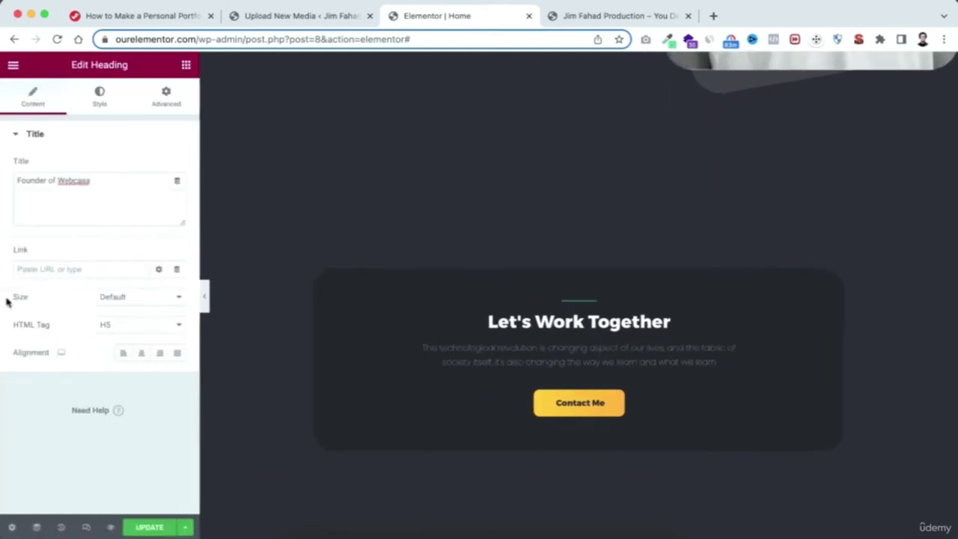
scroll(453, 356, down, 1)
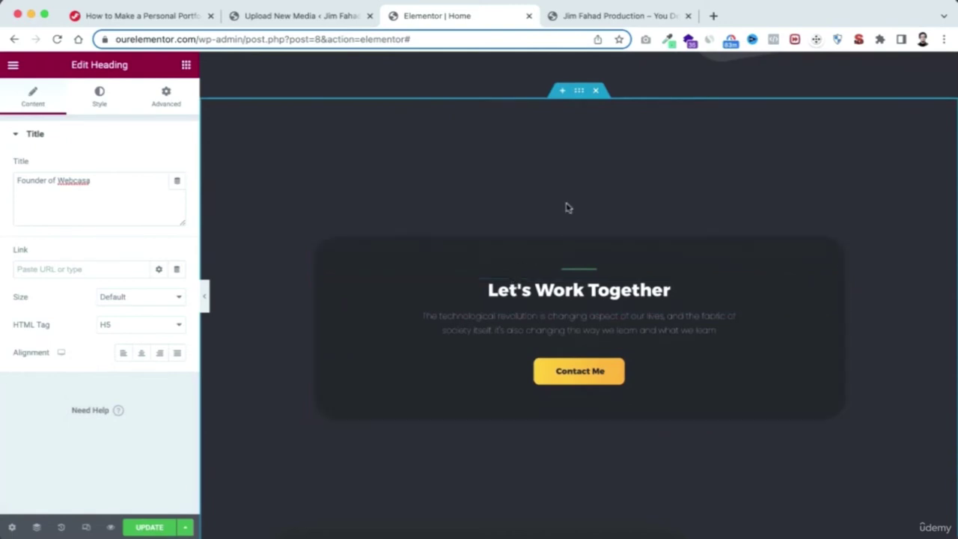
scroll(567, 208, up, 10)
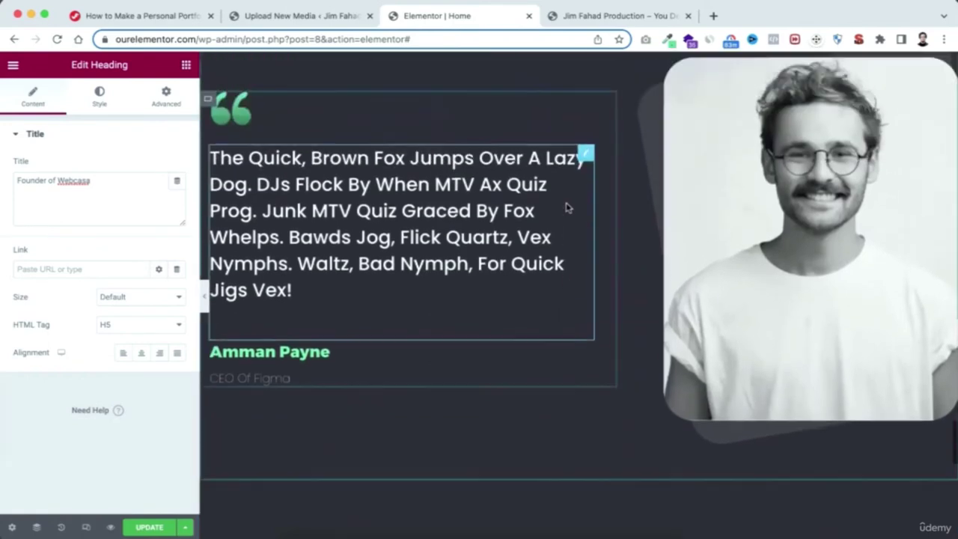
scroll(567, 208, up, 1)
scroll(606, 164, up, 8)
scroll(606, 164, up, 1)
scroll(606, 164, down, 2)
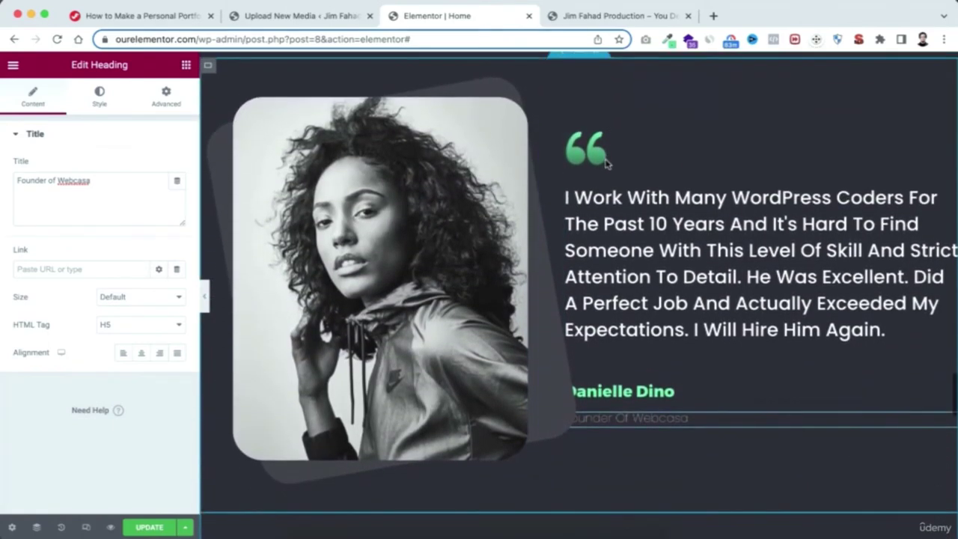
scroll(606, 164, down, 1)
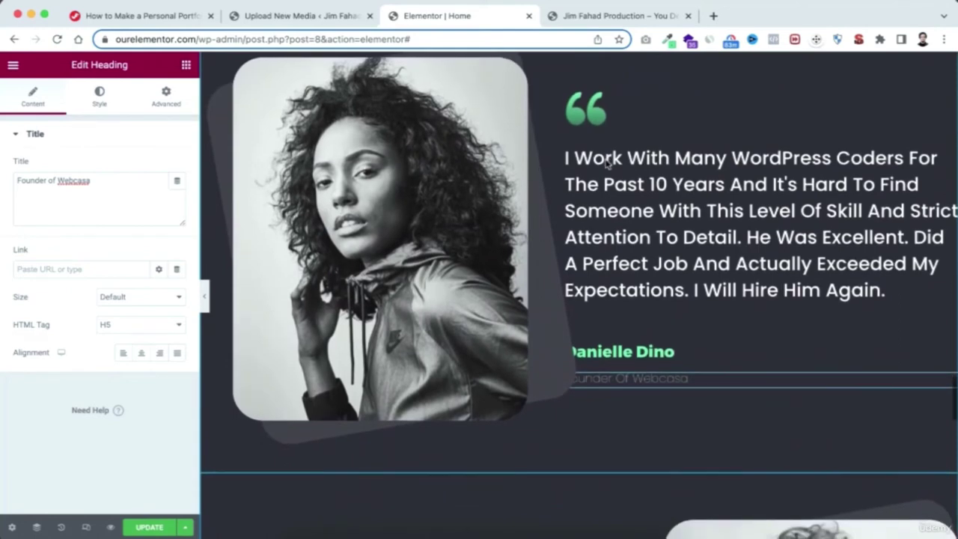
scroll(534, 362, down, 3)
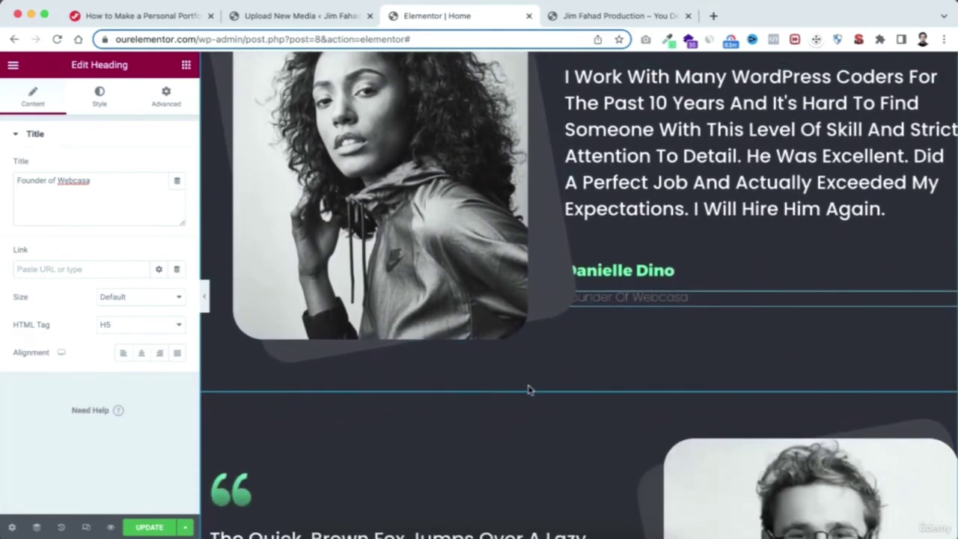
scroll(531, 396, down, 8)
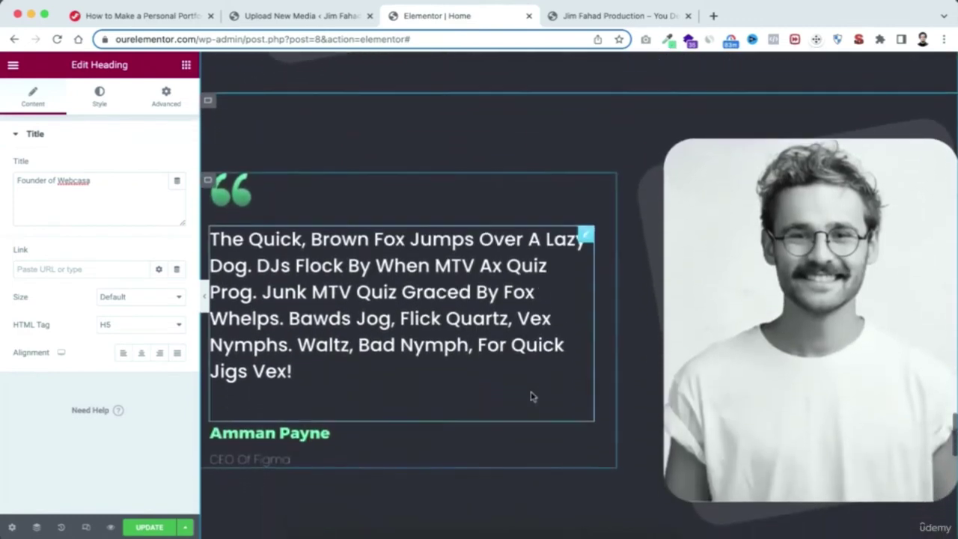
Step: Scroll to Let's Work Together and select its paragraph's Text Editor widget
scroll(531, 397, down, 12)
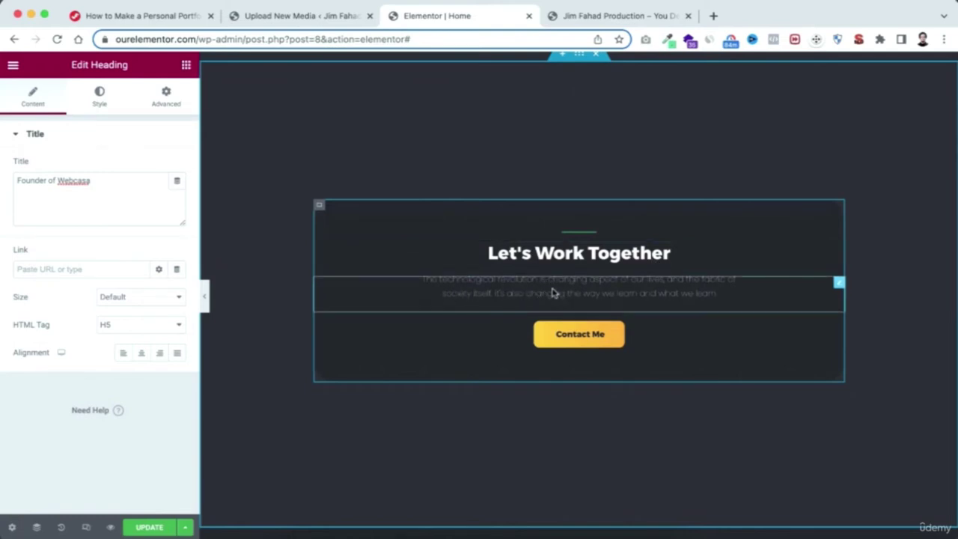
click(553, 292)
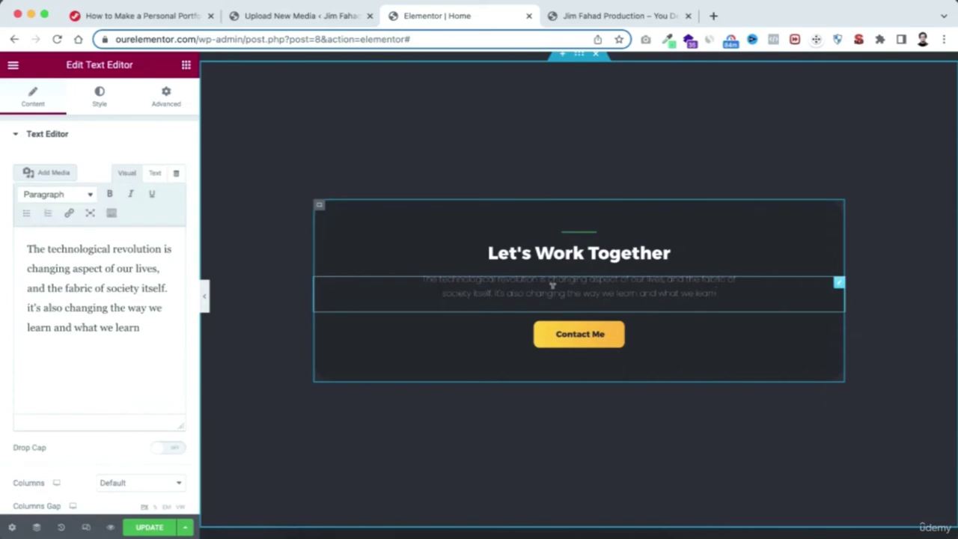
click(603, 342)
click(79, 238)
key(BackSpace)
text(Co)
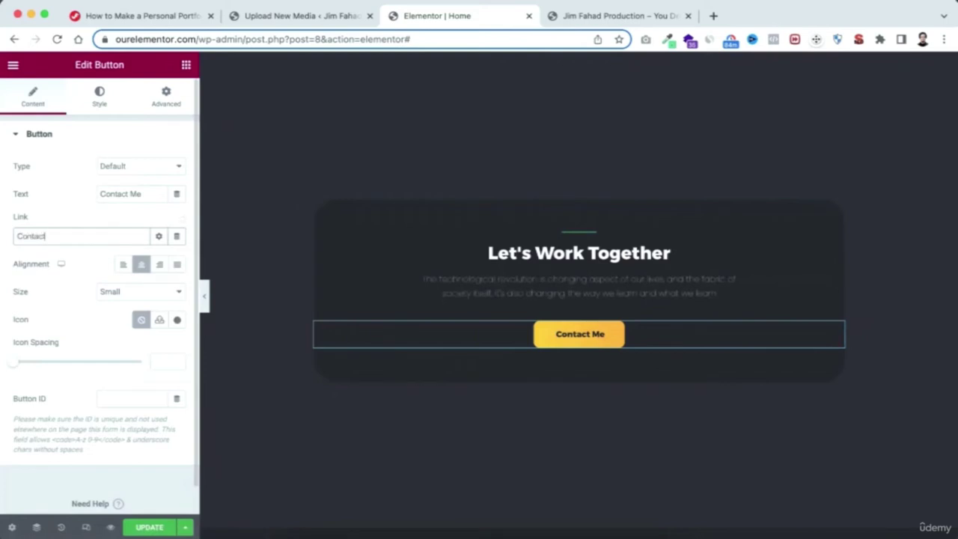
text(ntact)
click(51, 261)
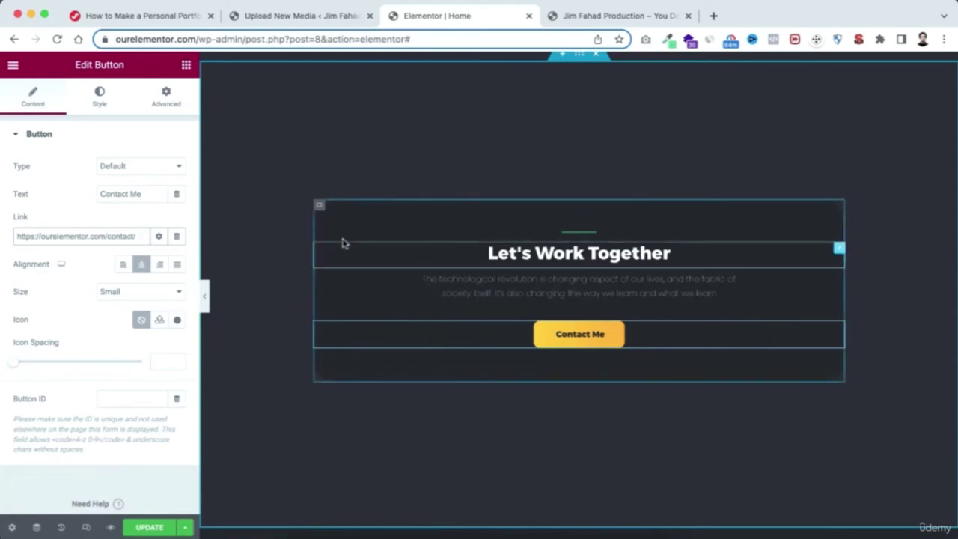
scroll(464, 424, down, 3)
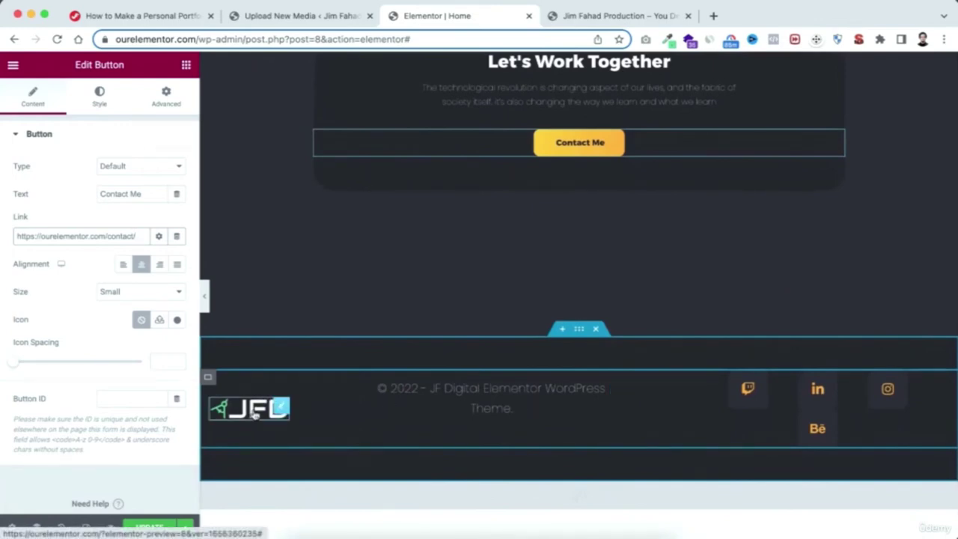
text(/)
Step: Preview the footer copyright and social icons full-width, then reopen its Text Editor settings
click(472, 391)
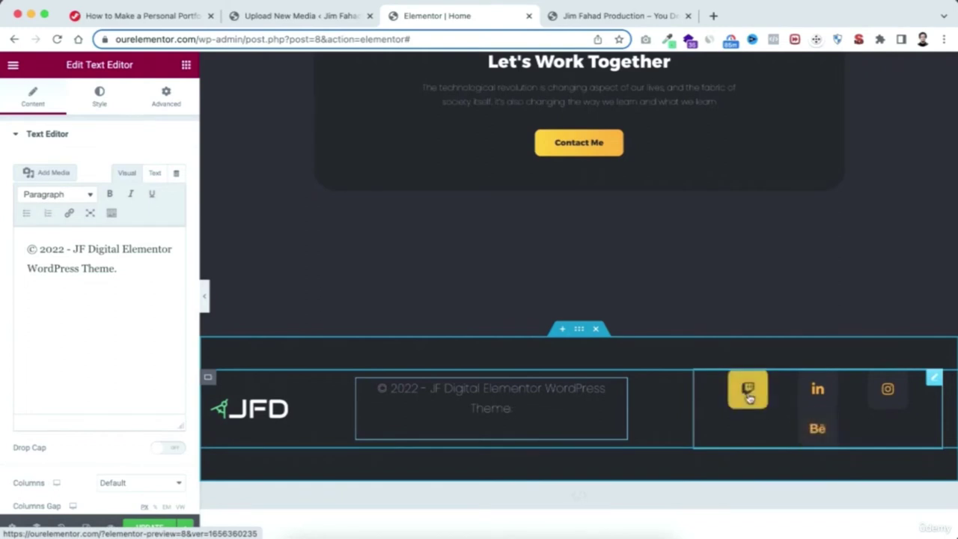
click(208, 300)
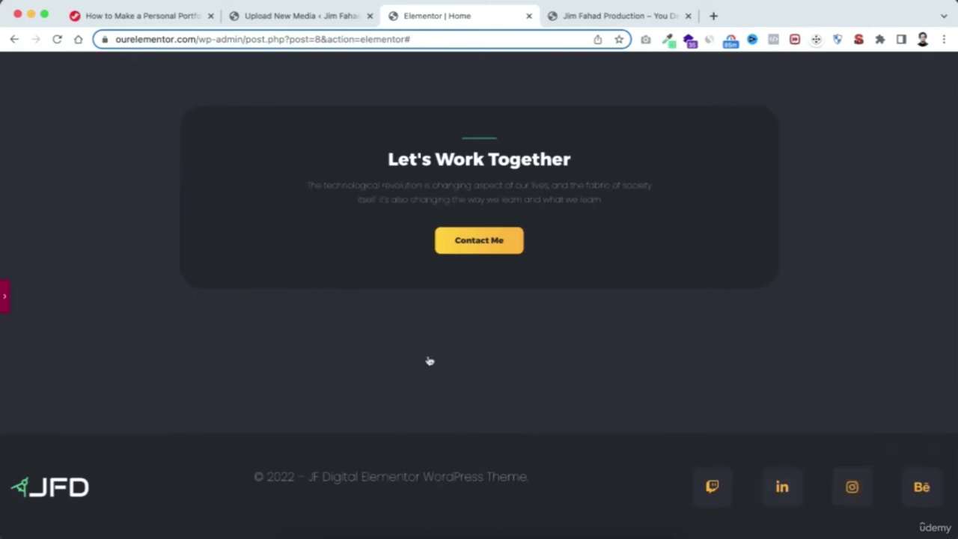
click(798, 474)
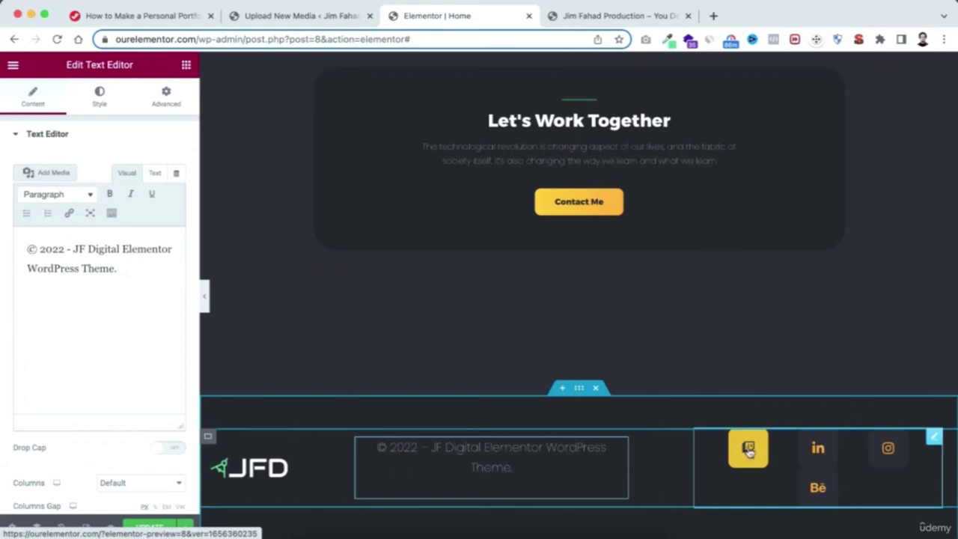
Step: Replace the footer's first social icon, Twitch, with Facebook and set its link to #
click(748, 449)
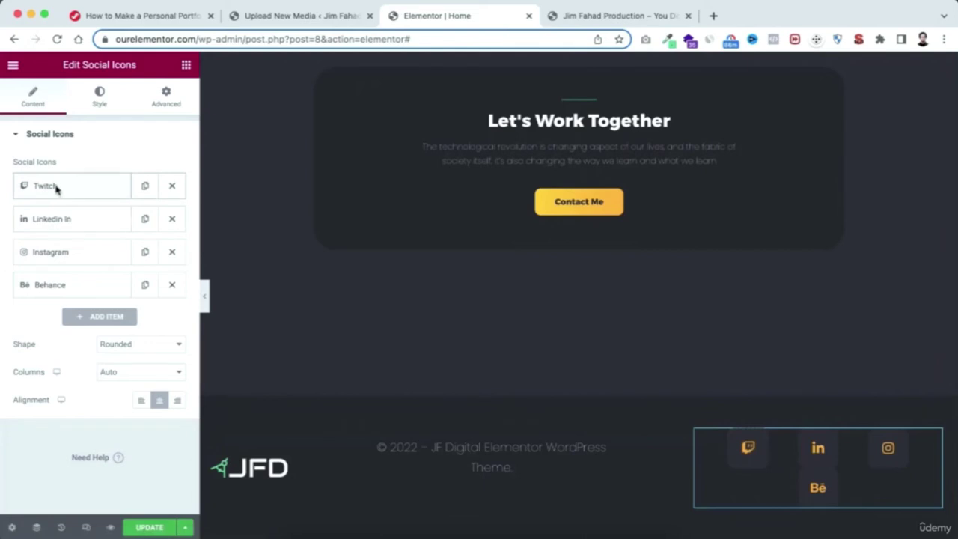
click(56, 188)
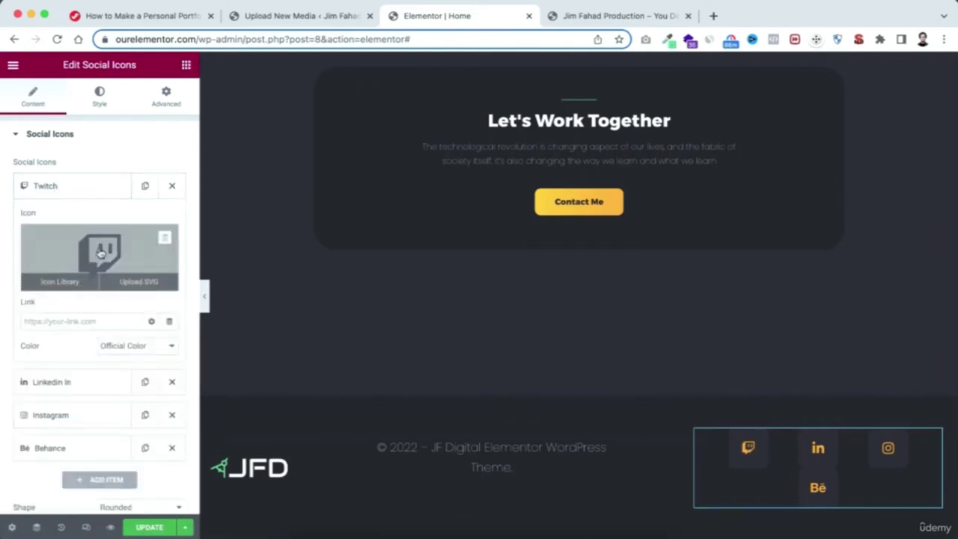
click(100, 253)
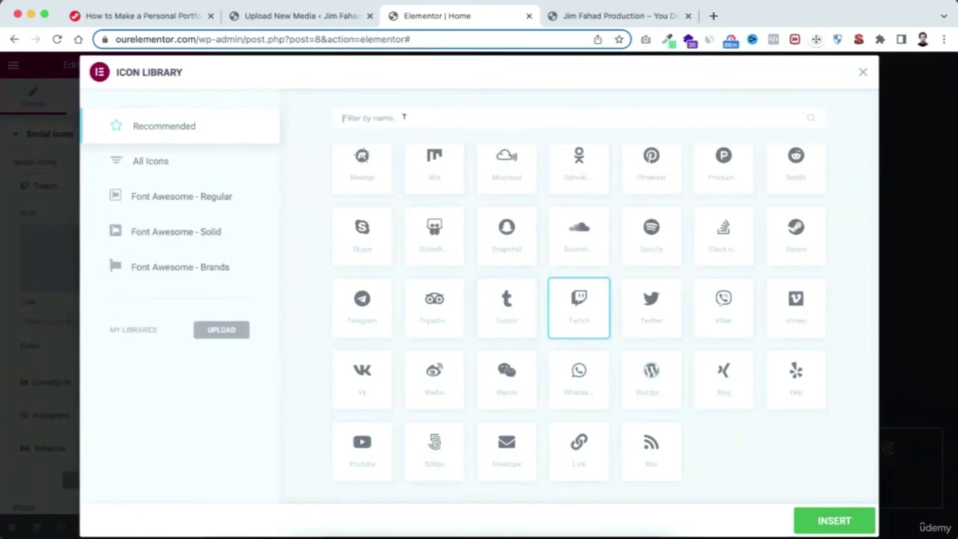
text(face)
click(363, 214)
click(828, 520)
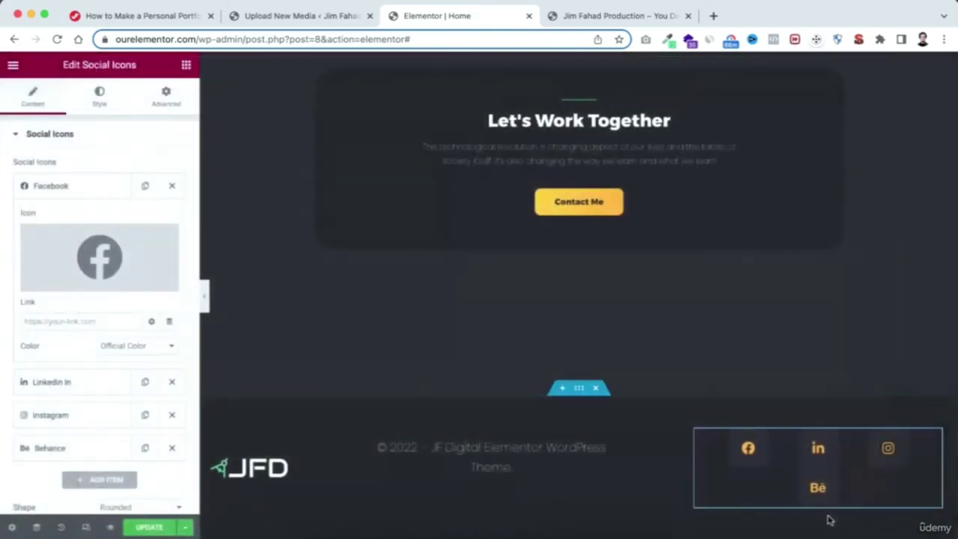
click(42, 321)
text(#)
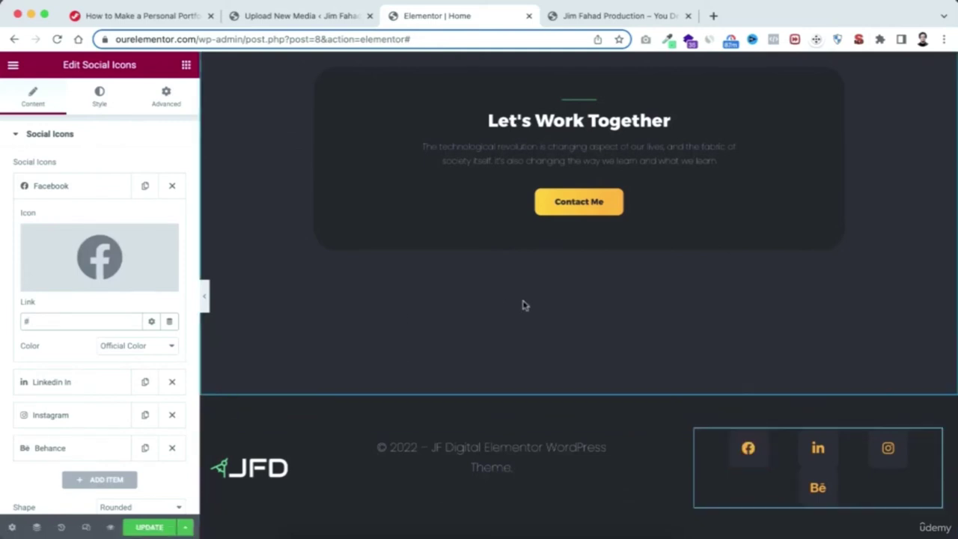
Step: Save the homepage with UPDATE and scroll back over the canvas to review it
scroll(514, 269, up, 5)
scroll(513, 271, up, 2)
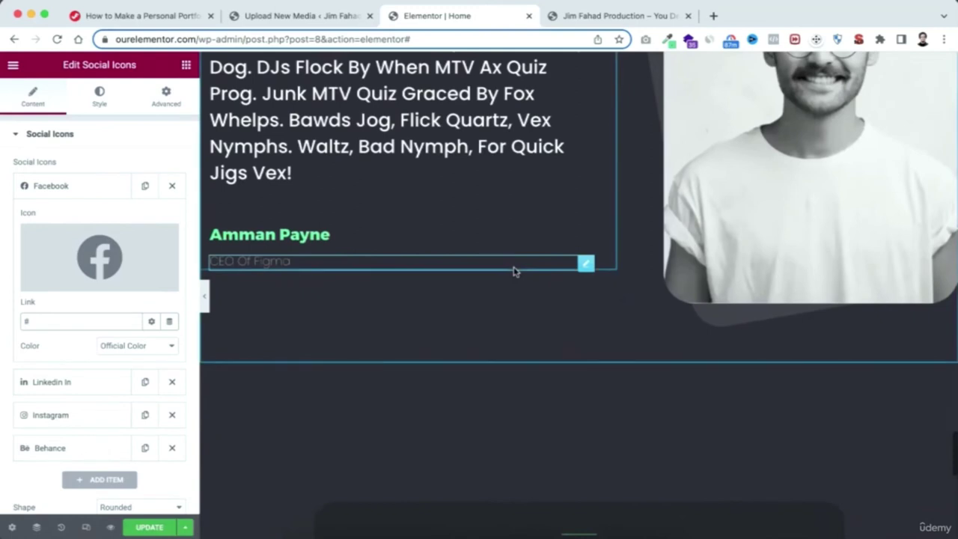
scroll(512, 271, down, 3)
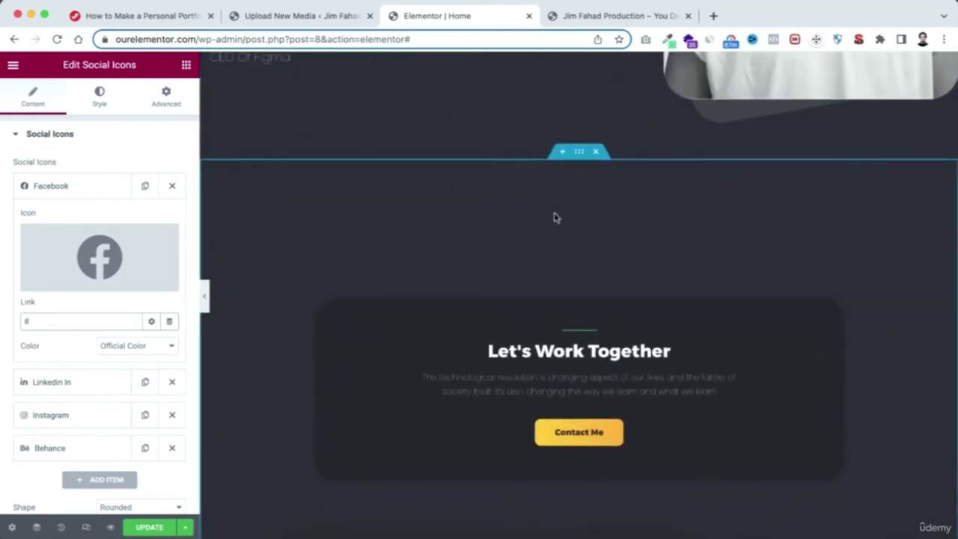
scroll(543, 236, down, 3)
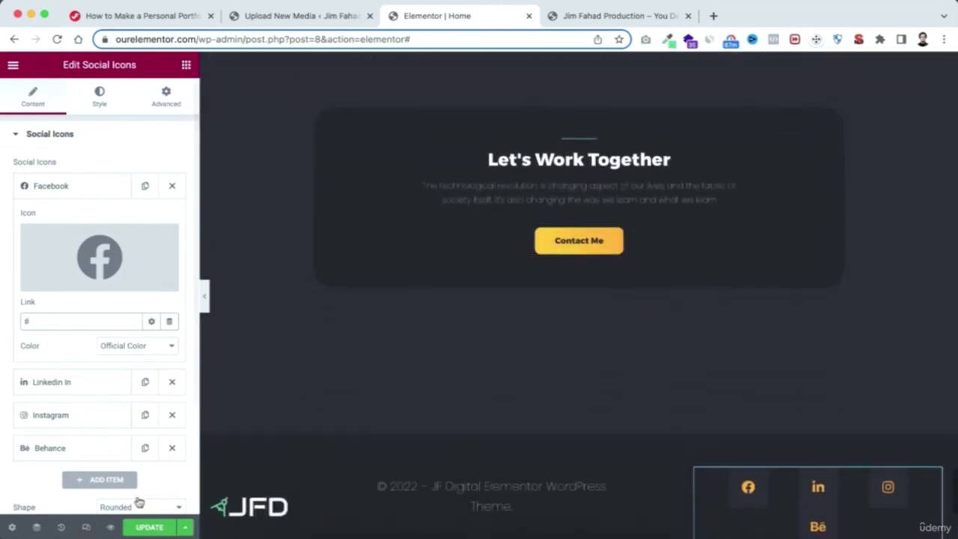
click(148, 529)
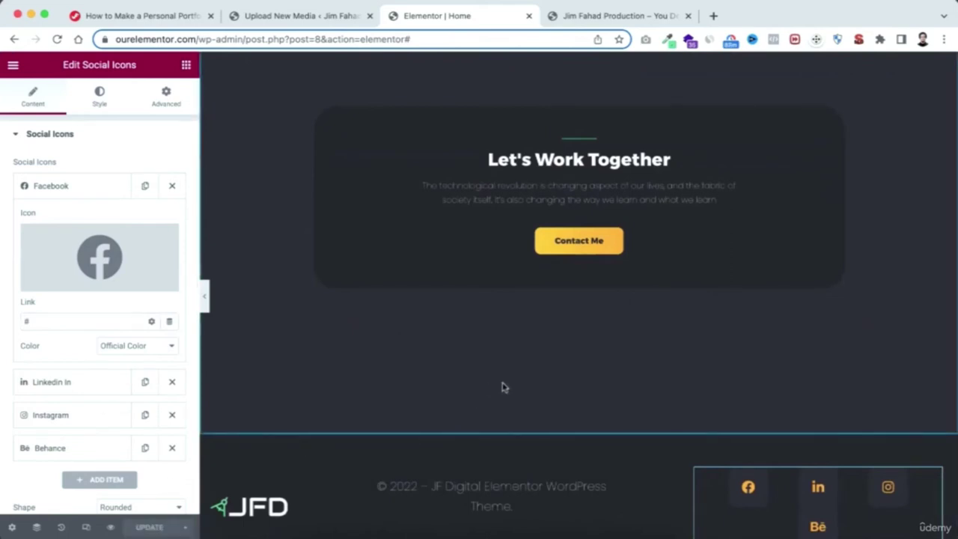
scroll(495, 253, up, 20)
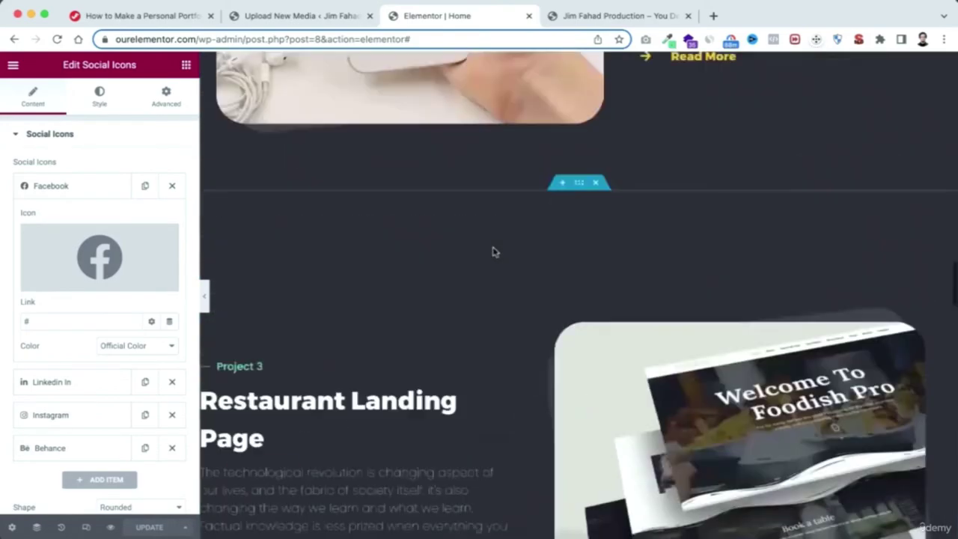
scroll(495, 253, up, 10)
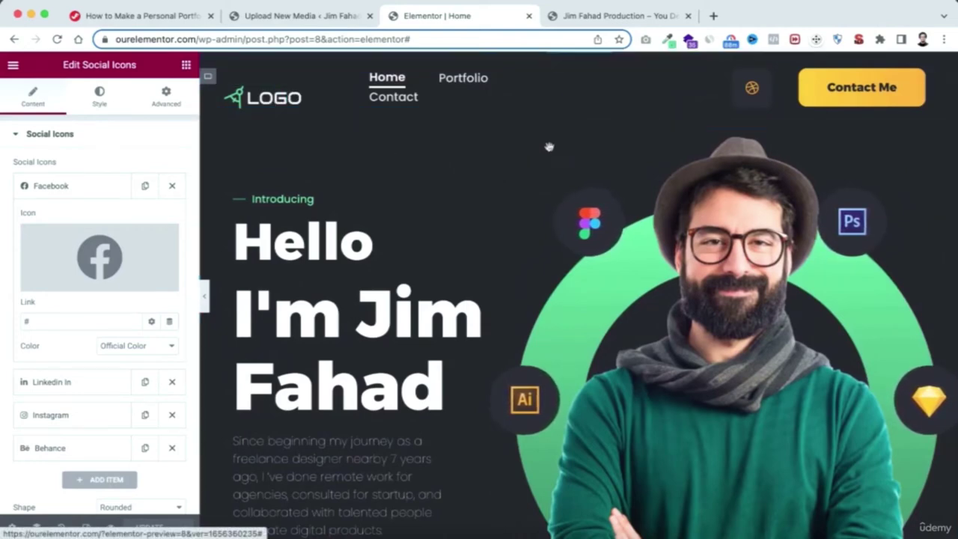
scroll(743, 245, down, 2)
scroll(744, 246, down, 1)
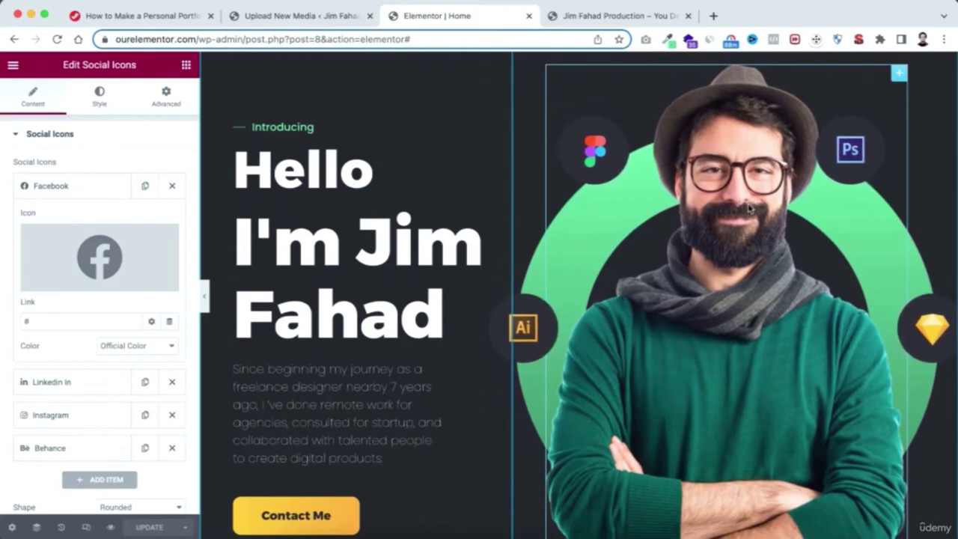
Step: Preview Character-3.png from the portfolio's IMAGES folder
click(293, 533)
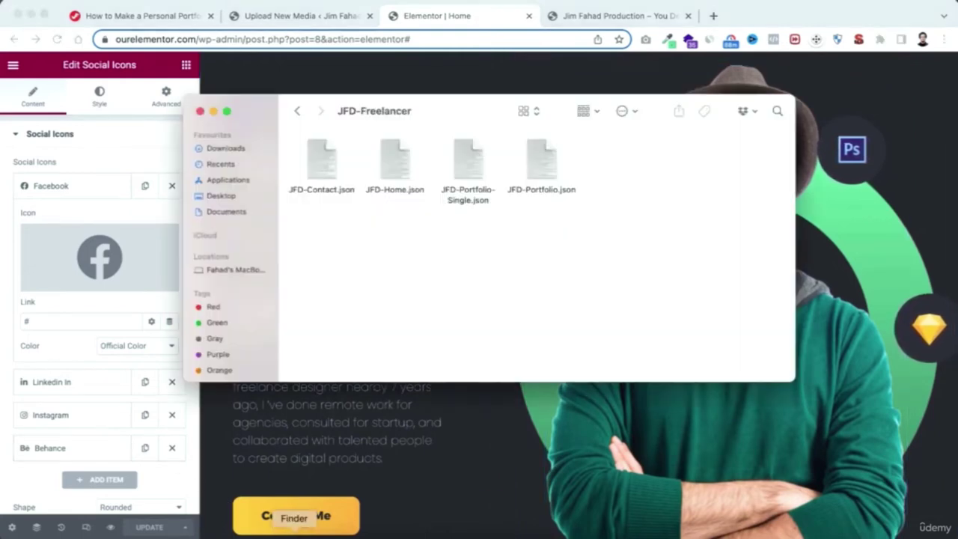
click(298, 112)
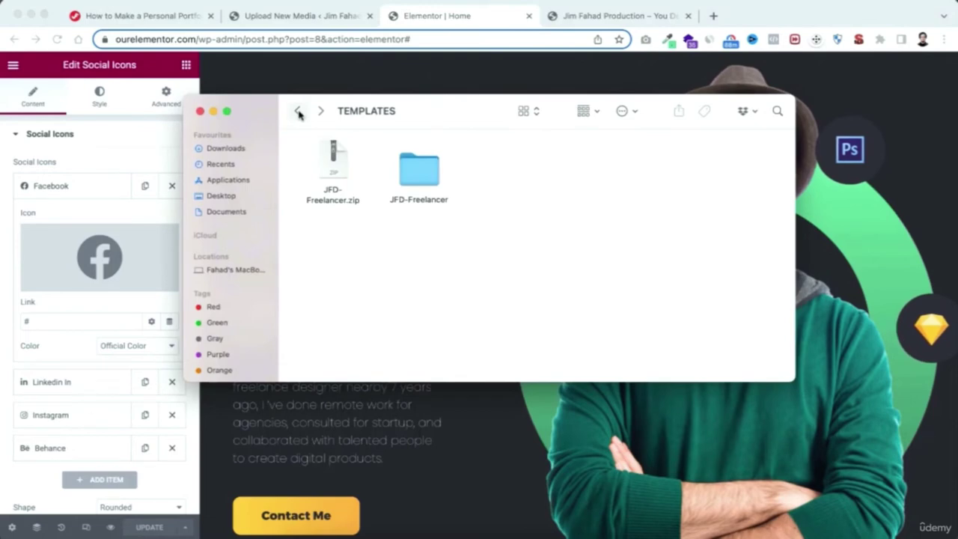
click(298, 112)
double_click(321, 165)
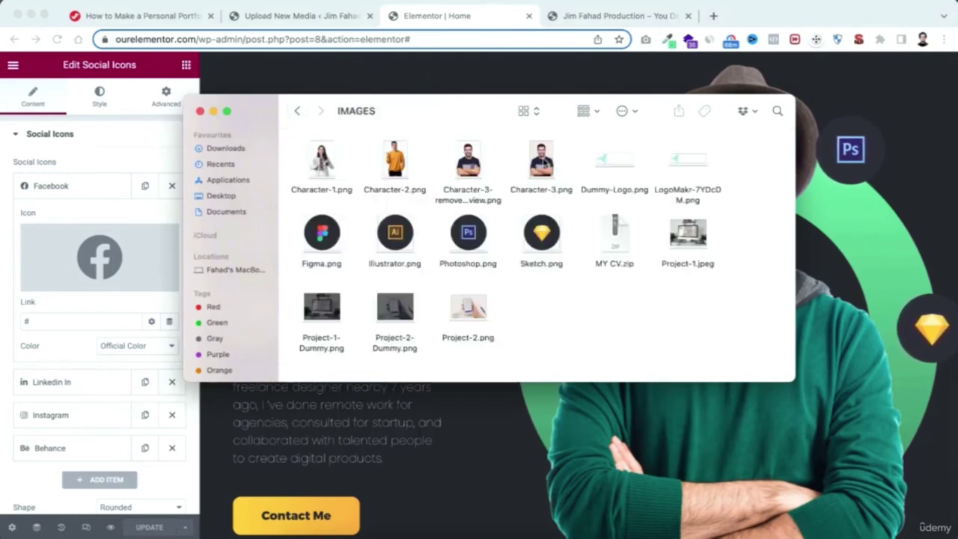
click(543, 159)
double_click(542, 159)
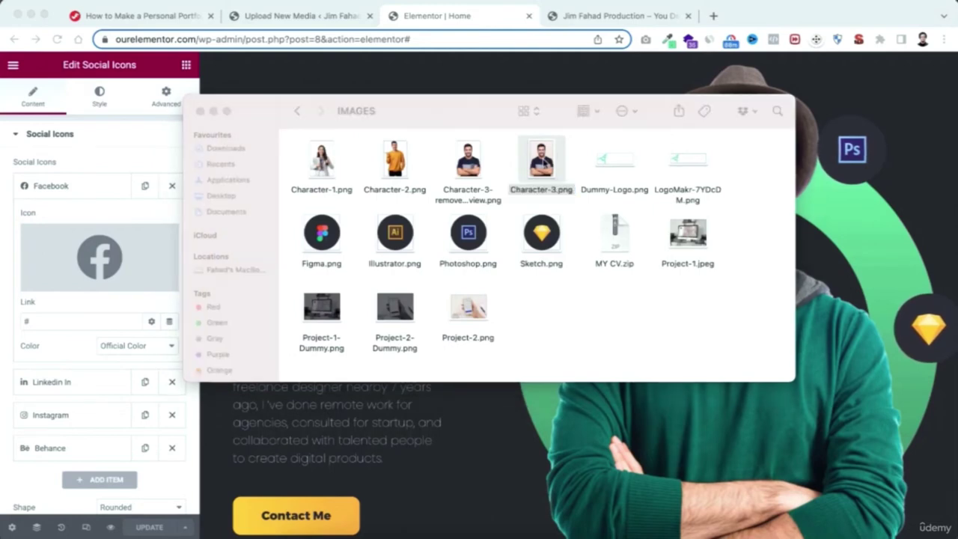
drag(188, 21, 466, 16)
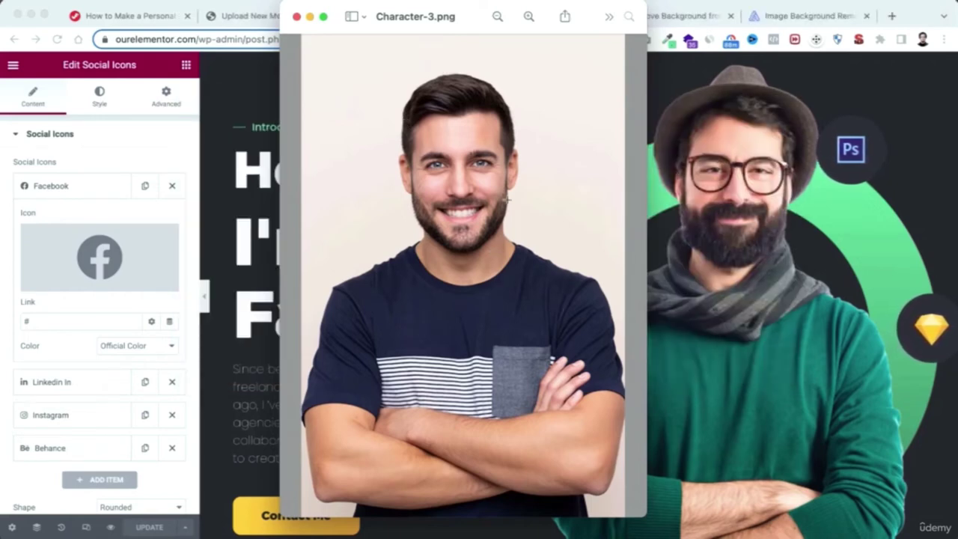
Step: Close the preview and check the remove.bg and removal.ai tabs before returning to Elementor
click(670, 20)
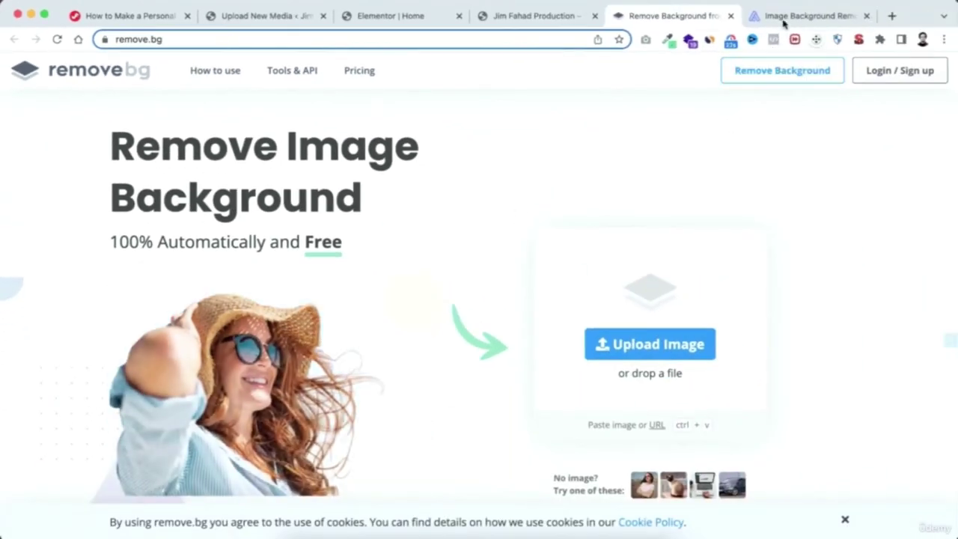
click(784, 18)
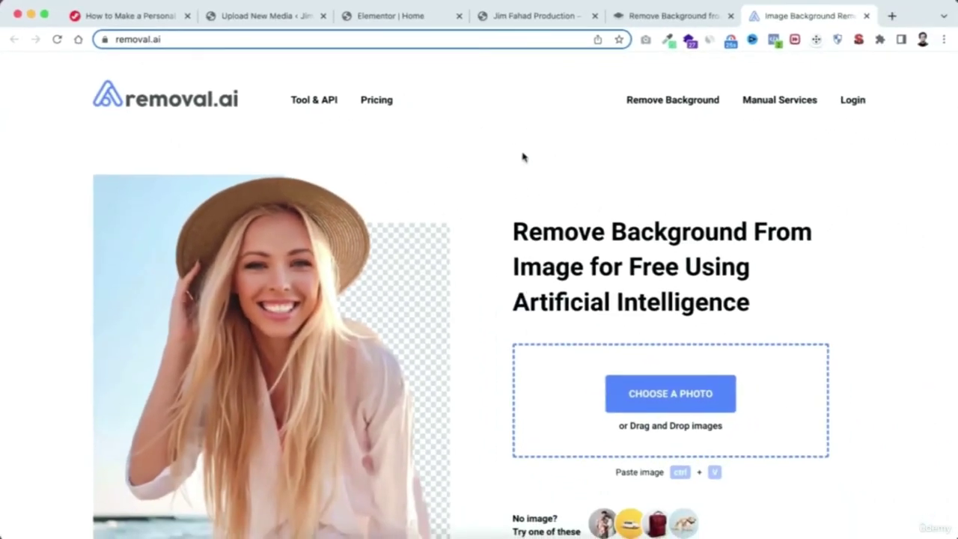
click(410, 17)
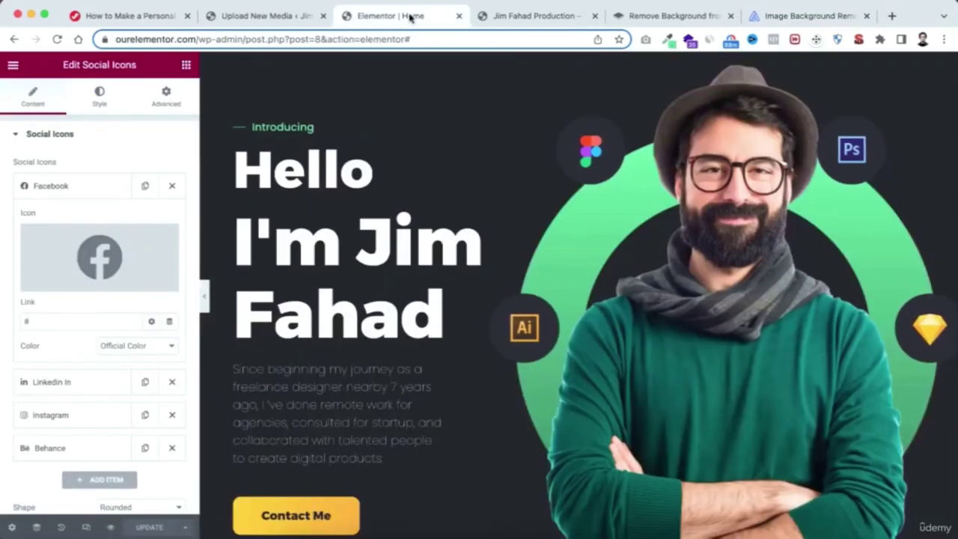
Step: Compare the hero portrait with the Character-3.png preview, then bring up the remove.bg page
scroll(531, 253, up, 1)
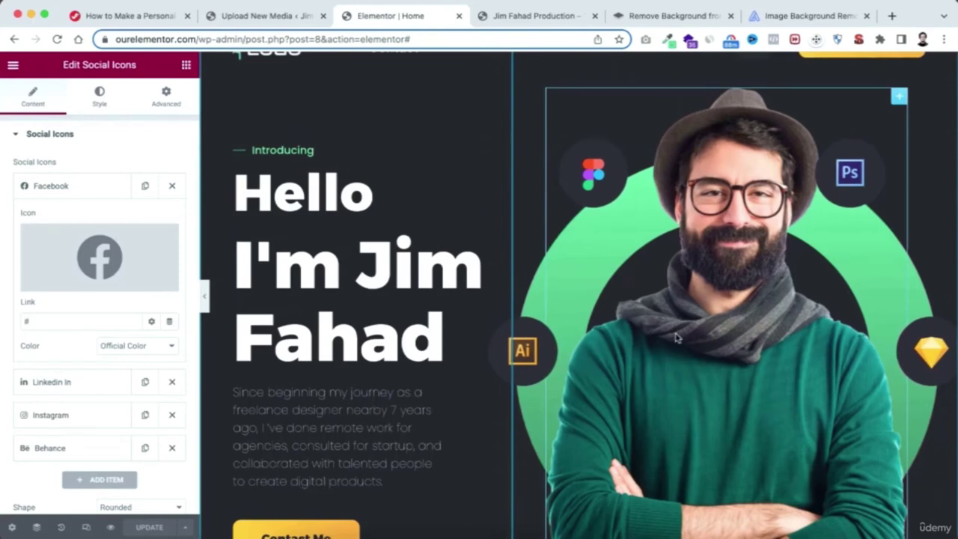
click(624, 533)
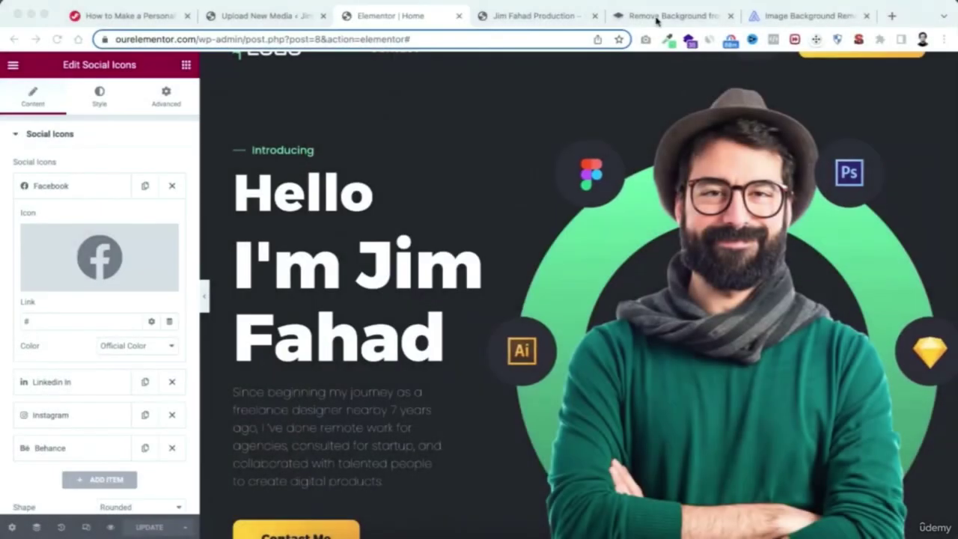
click(656, 18)
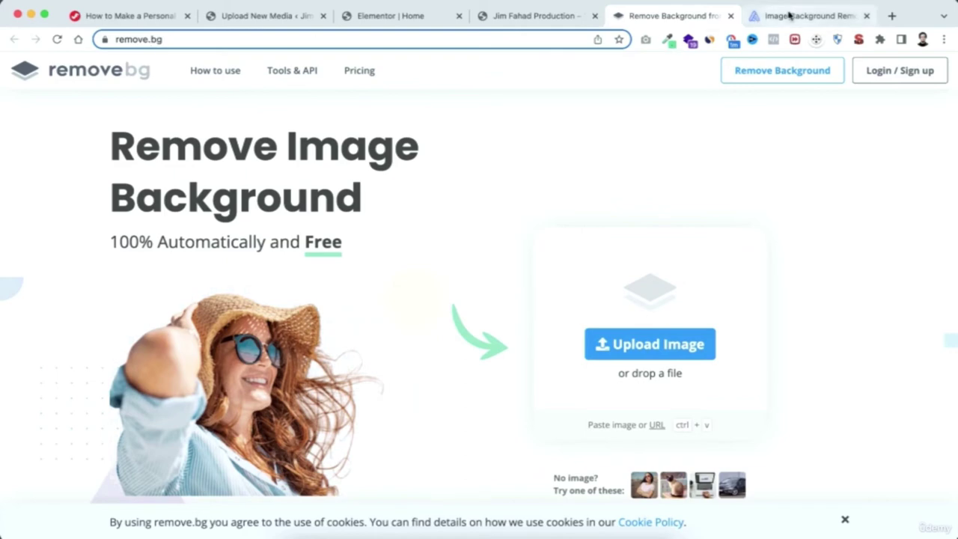
Step: Upload Character-3.png to removal.ai to strip its background
click(790, 15)
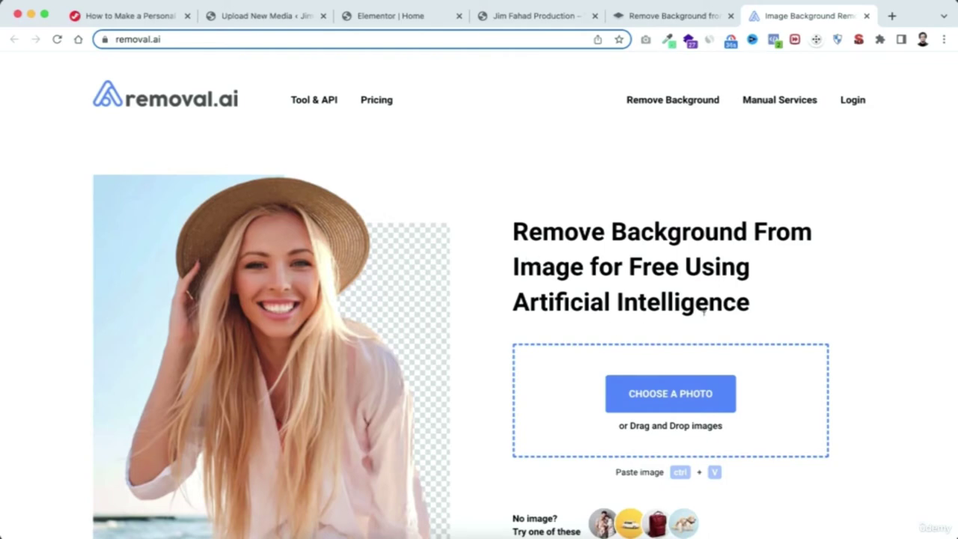
click(669, 400)
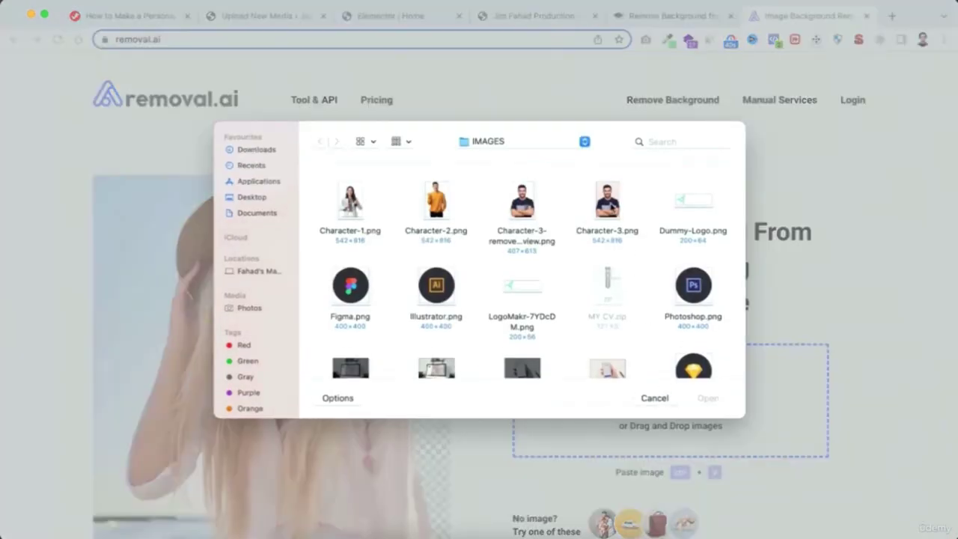
click(610, 208)
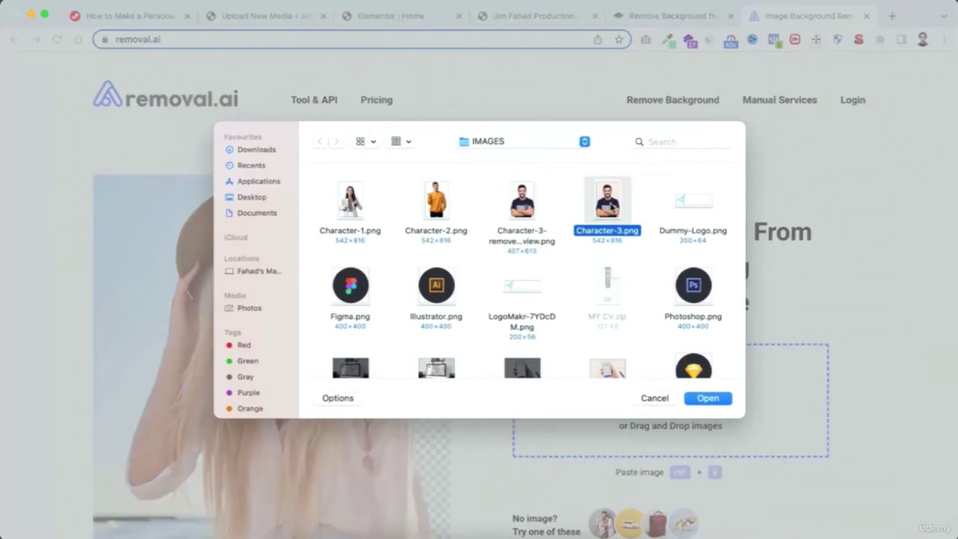
click(708, 398)
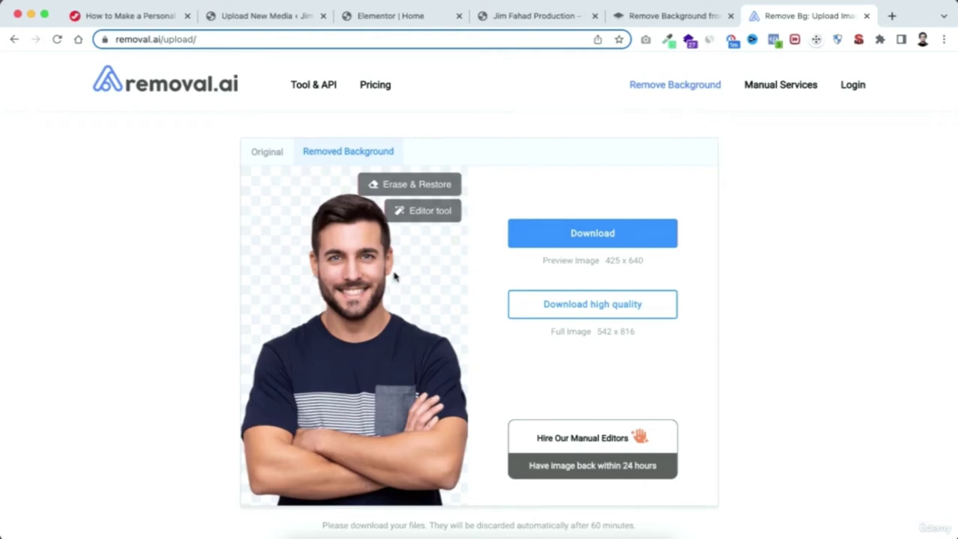
Step: Download the background-removed Character-3 portrait from removal.ai
scroll(462, 352, down, 1)
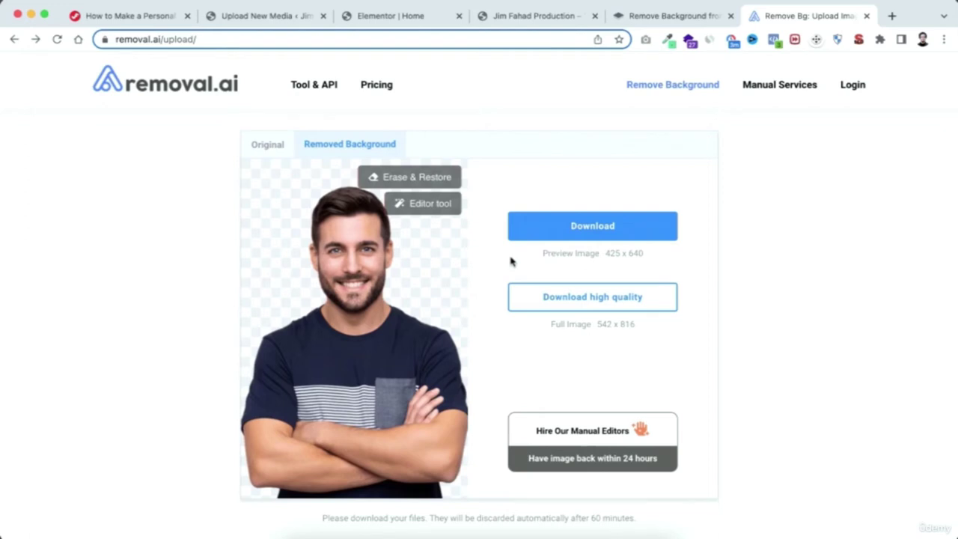
click(595, 228)
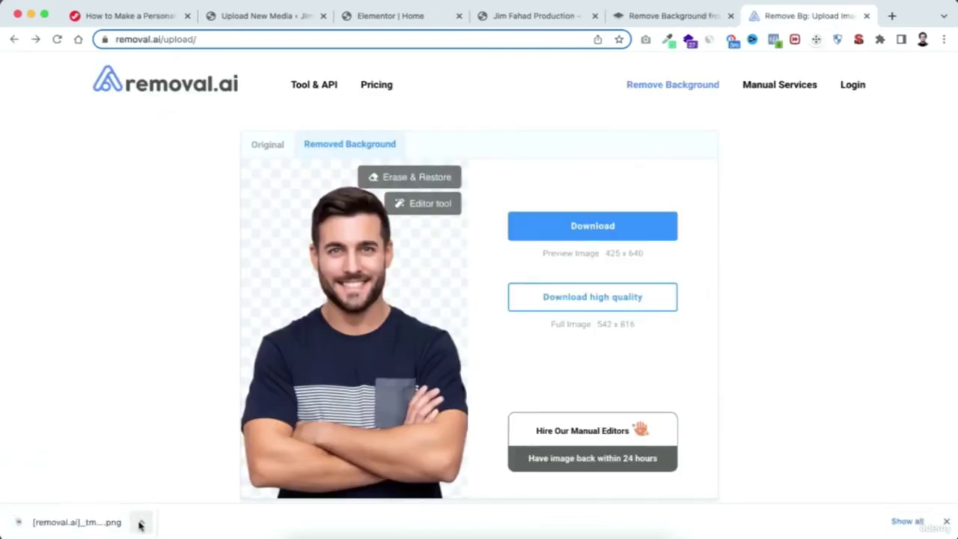
click(946, 521)
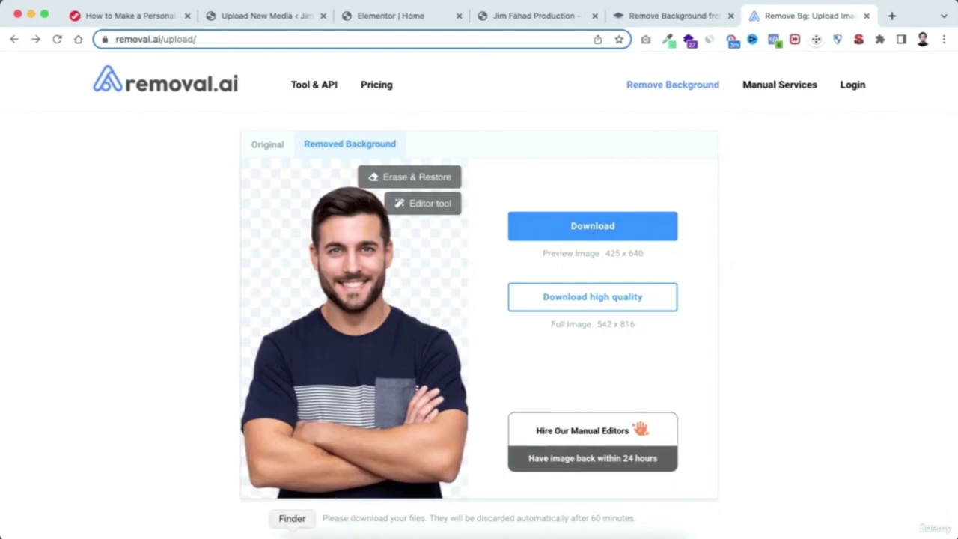
Step: Check the downloaded portrait in the IMAGES folder, then select the hero image in Elementor
click(291, 533)
click(473, 158)
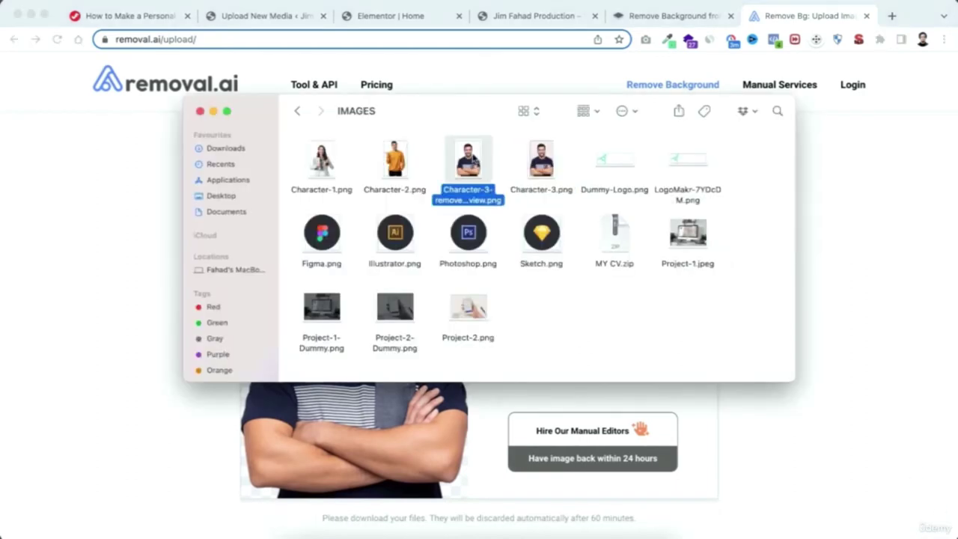
double_click(469, 161)
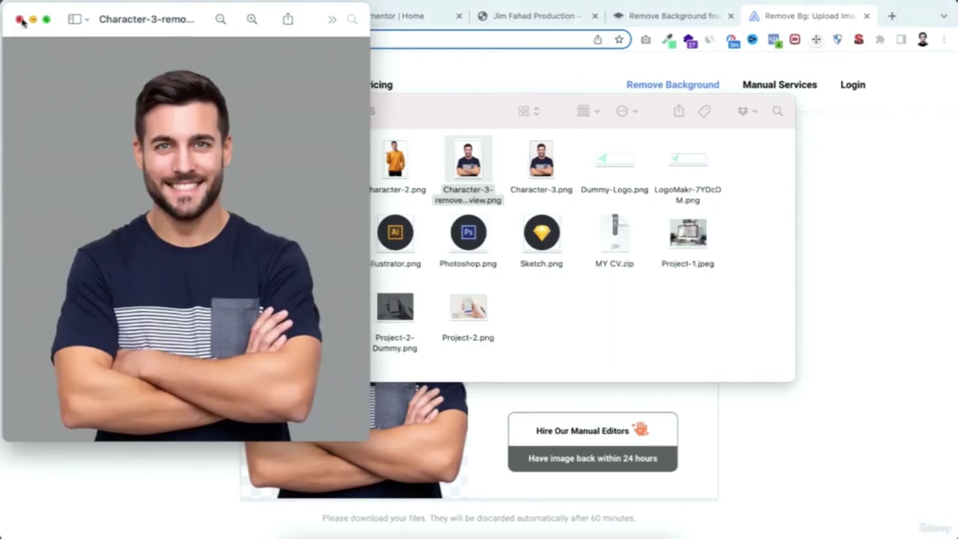
click(20, 20)
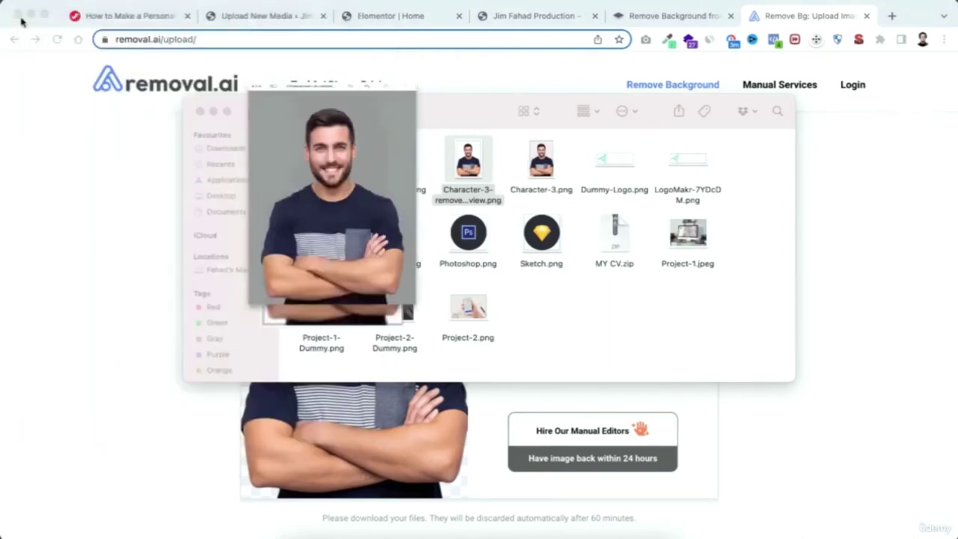
click(401, 19)
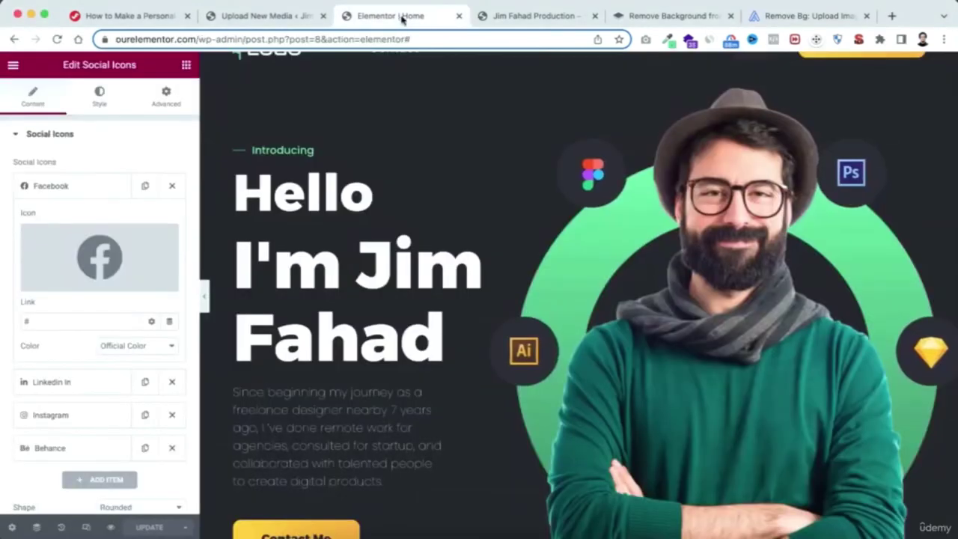
click(737, 256)
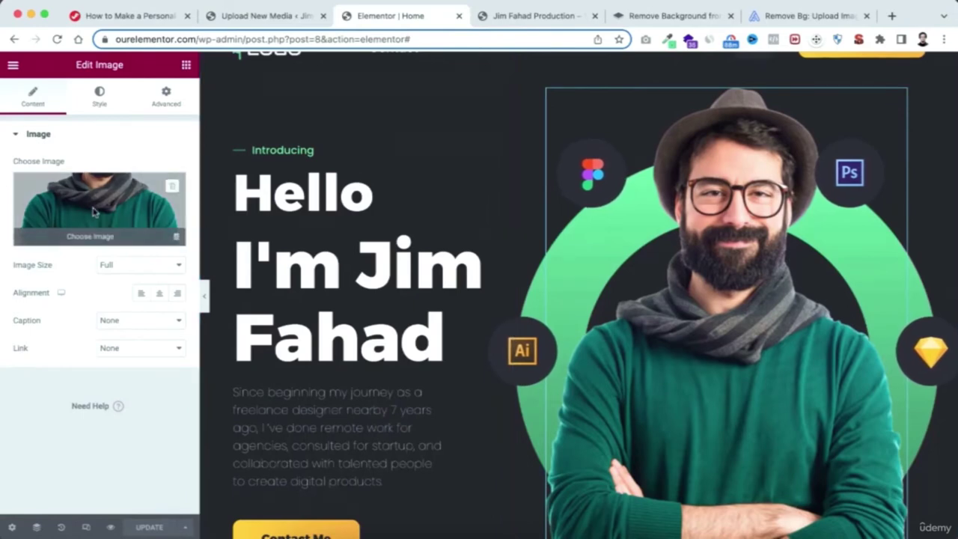
Step: Upload the background-removed Character-3 photo and insert it as the hero image
click(92, 213)
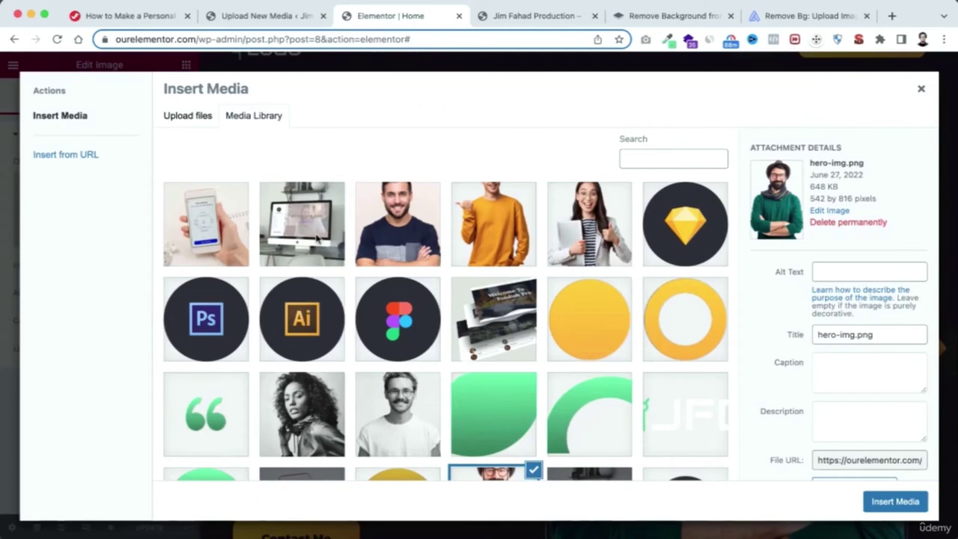
click(204, 114)
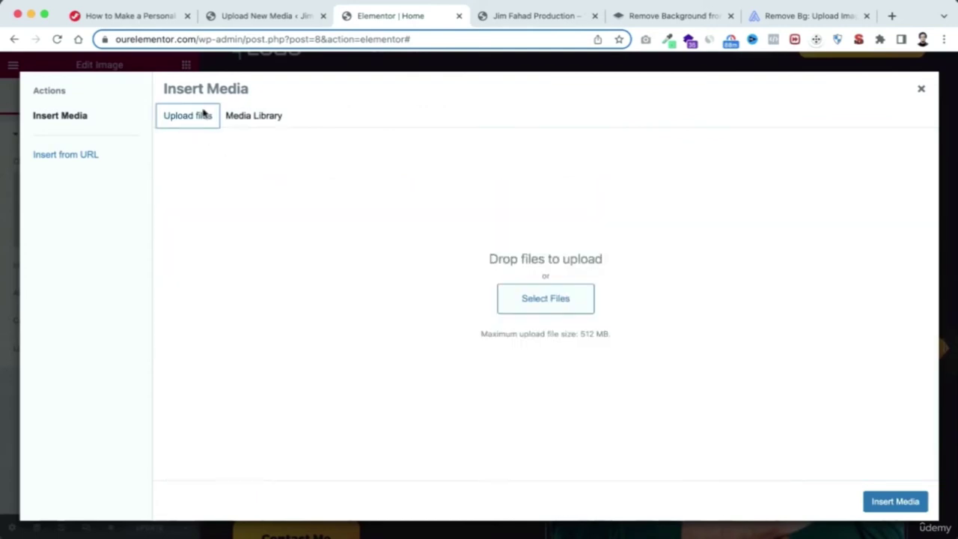
click(546, 298)
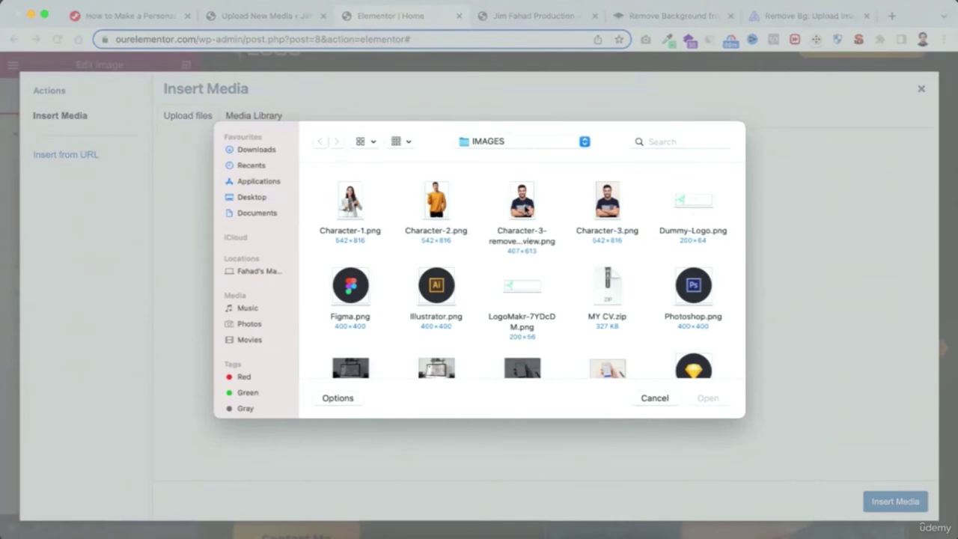
click(522, 206)
click(712, 398)
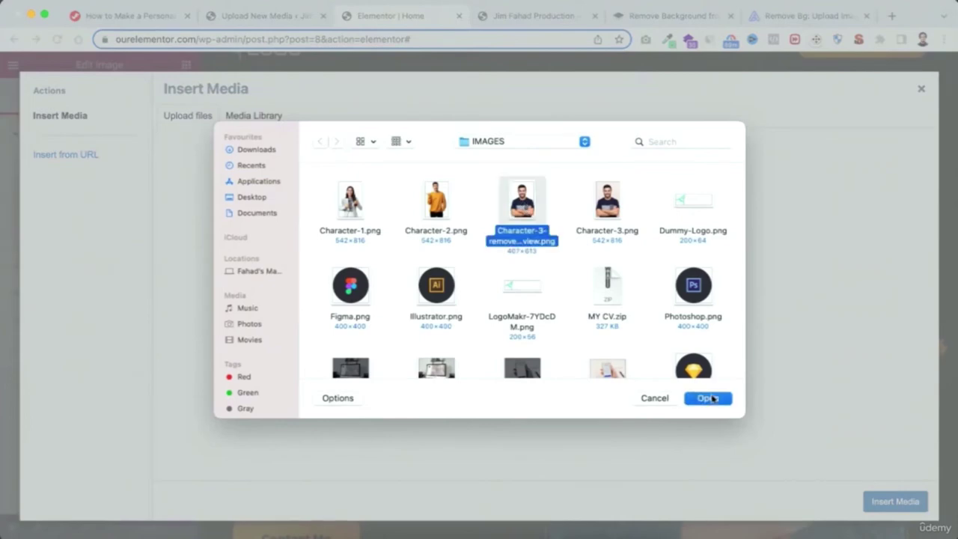
click(896, 502)
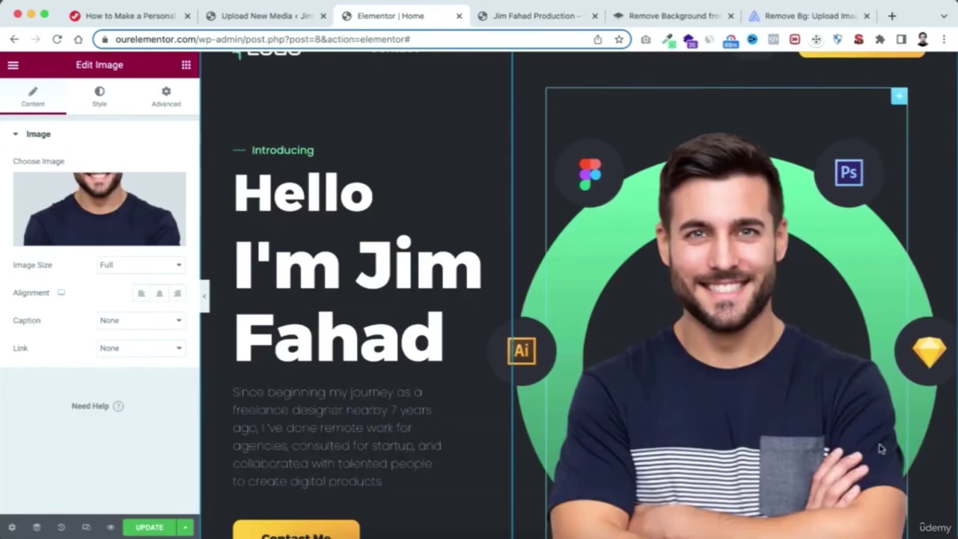
scroll(881, 449, down, 5)
scroll(881, 450, up, 4)
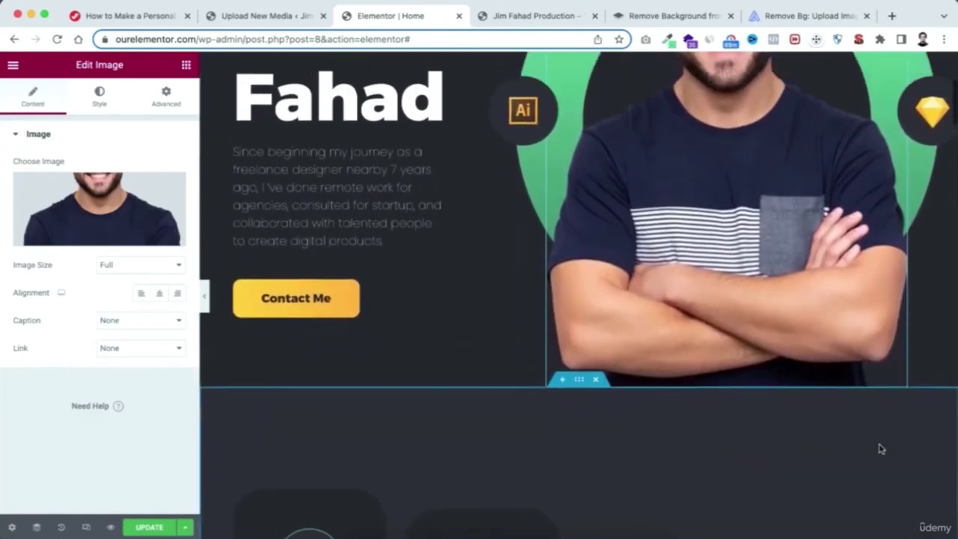
scroll(881, 449, down, 1)
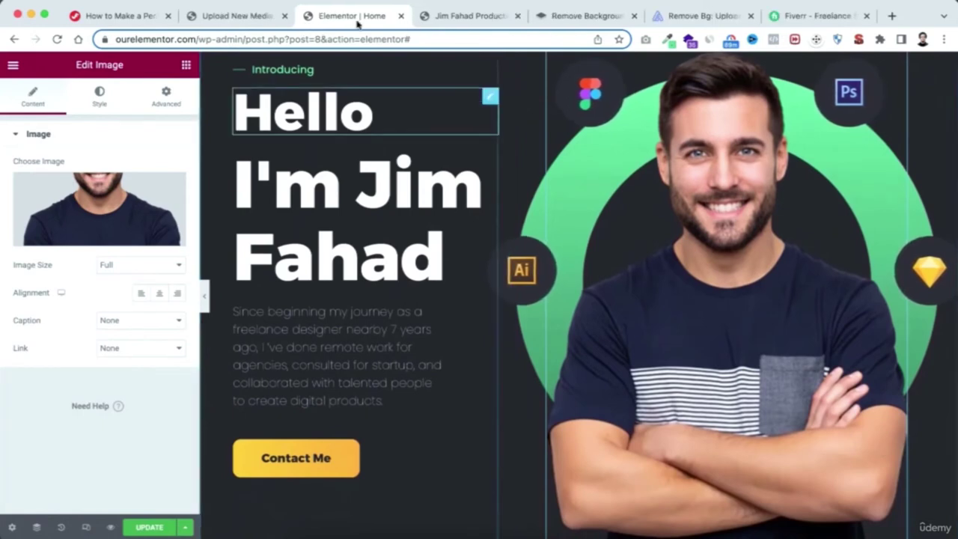
scroll(689, 182, up, 1)
scroll(689, 182, up, 1)
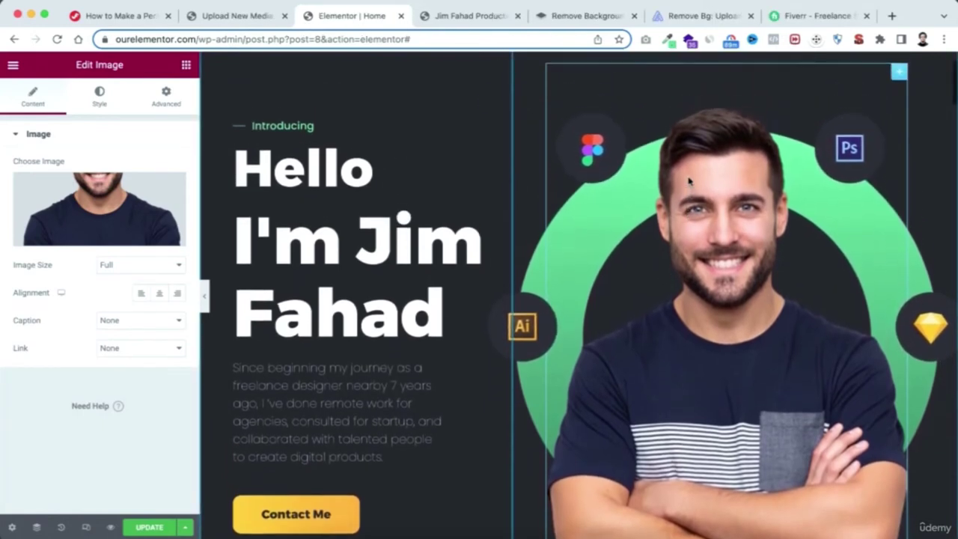
scroll(689, 182, down, 1)
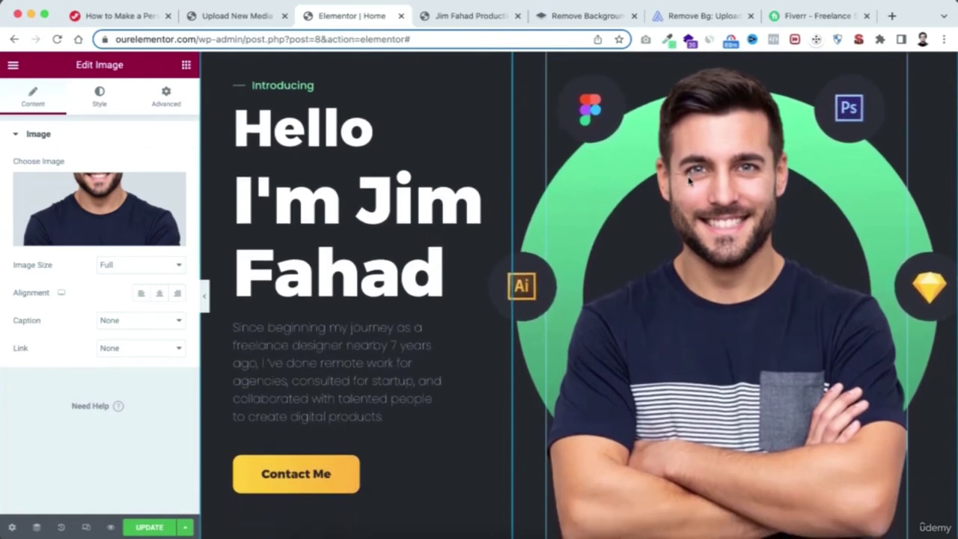
scroll(689, 179, up, 1)
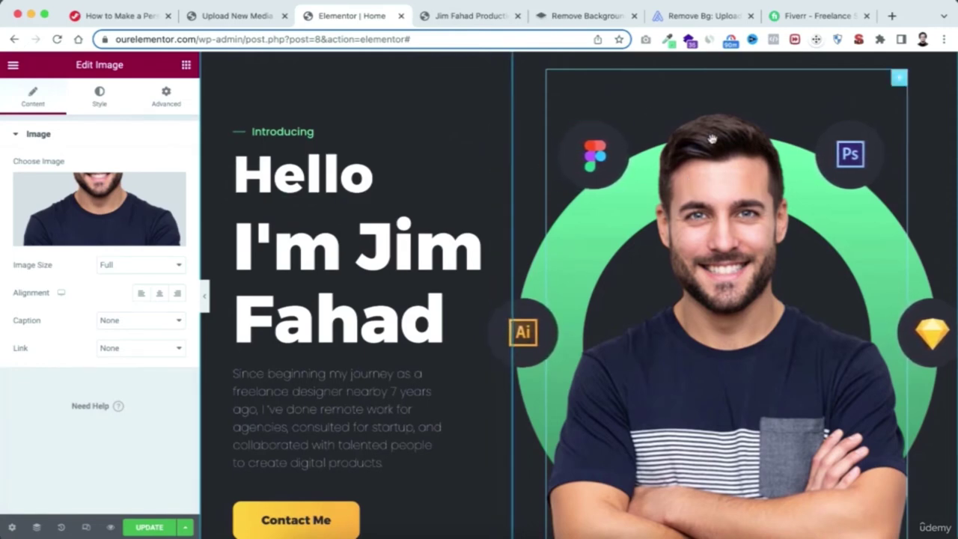
Step: Search Fiverr for 'background removal' and scroll the 44,863 results
click(805, 17)
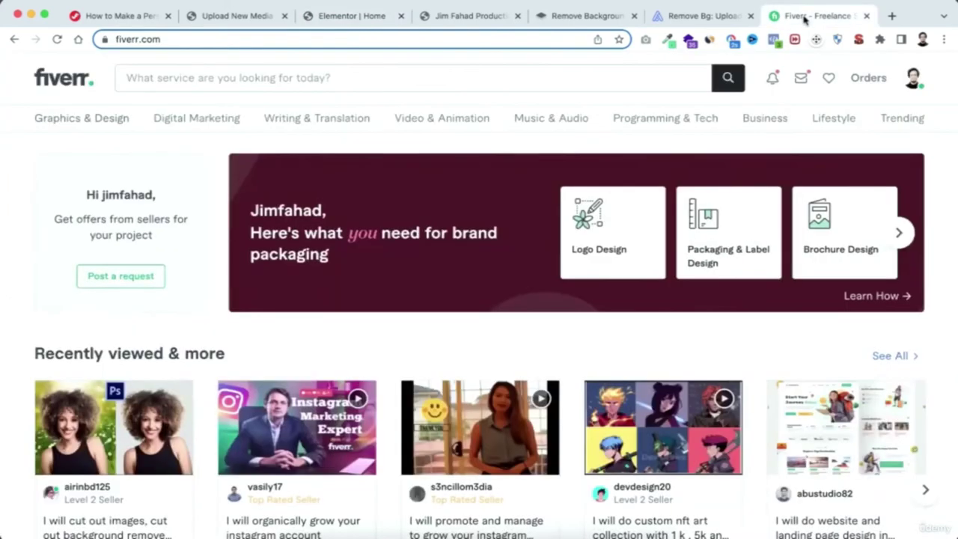
click(207, 79)
text(b)
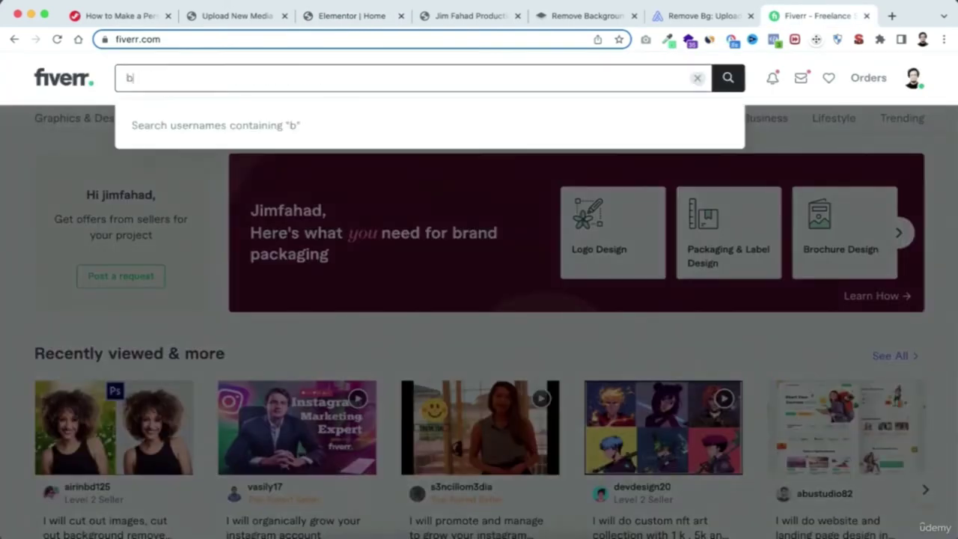
text(ackgr)
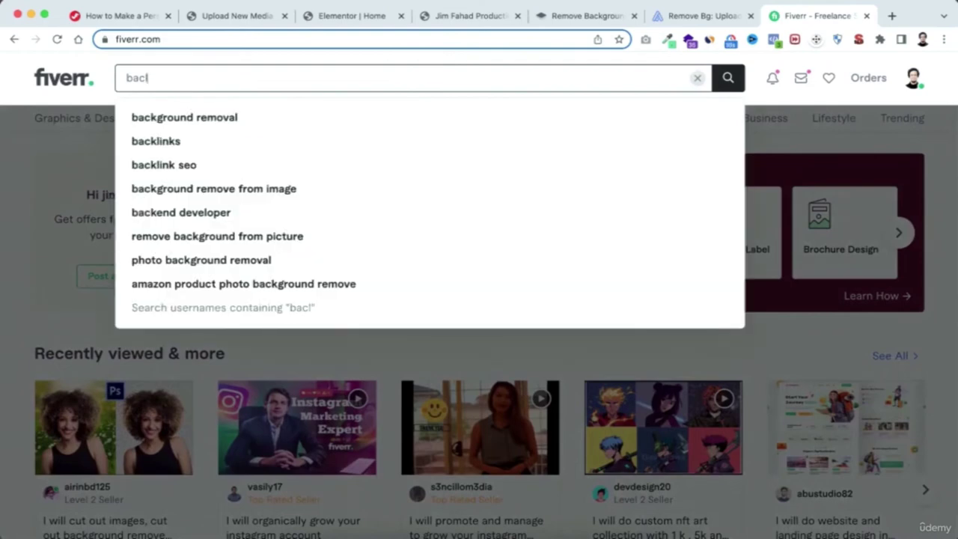
text(ound r)
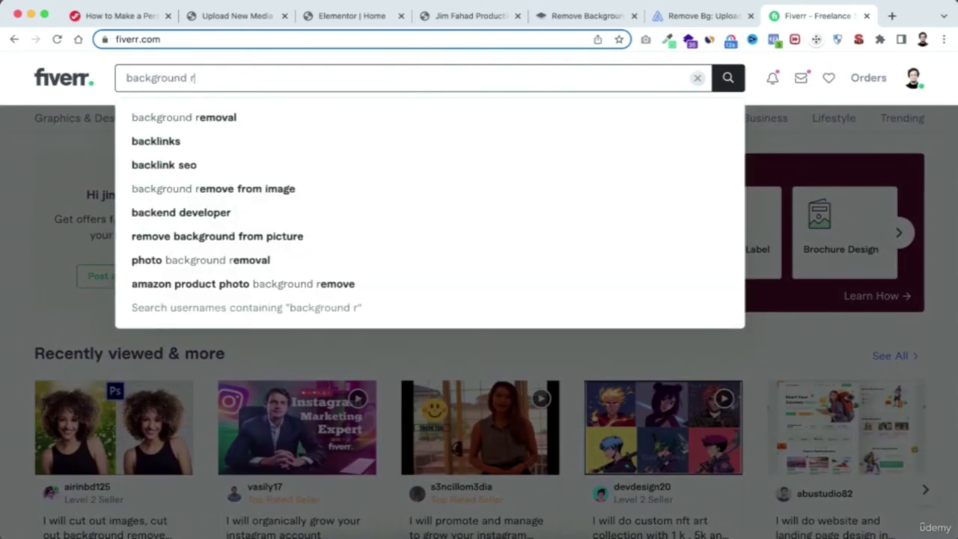
text(emoval)
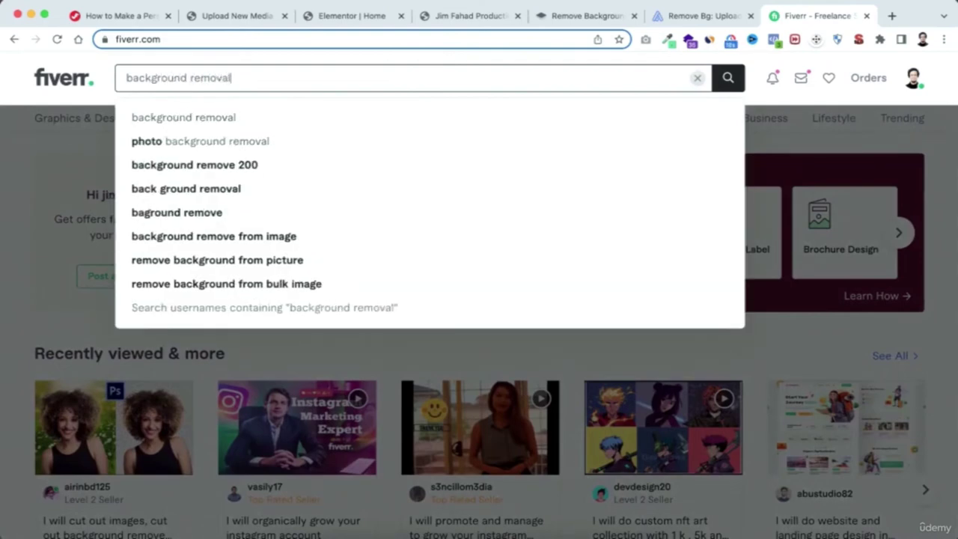
key(Return)
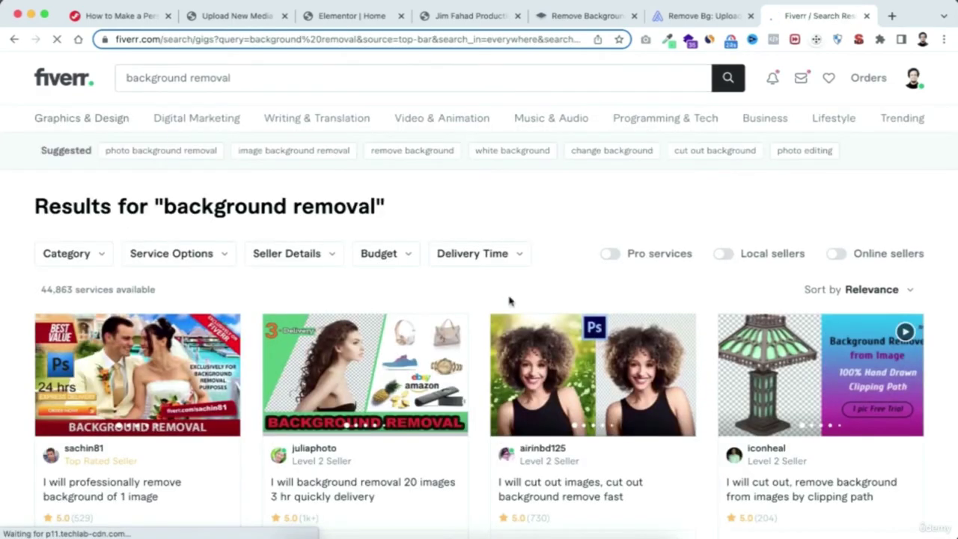
scroll(483, 352, down, 3)
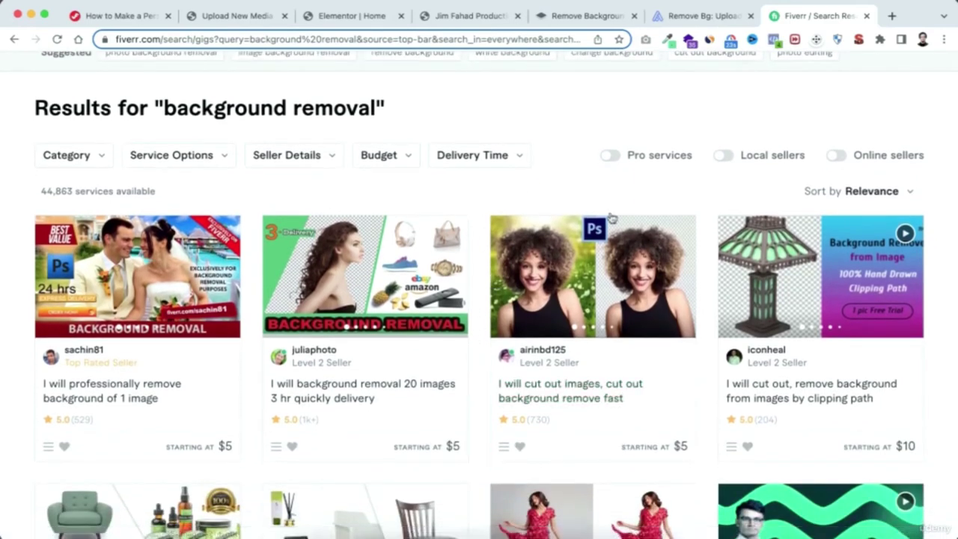
Step: Review the third gig, 10 background cut-outs for $5, then return to Elementor
click(571, 393)
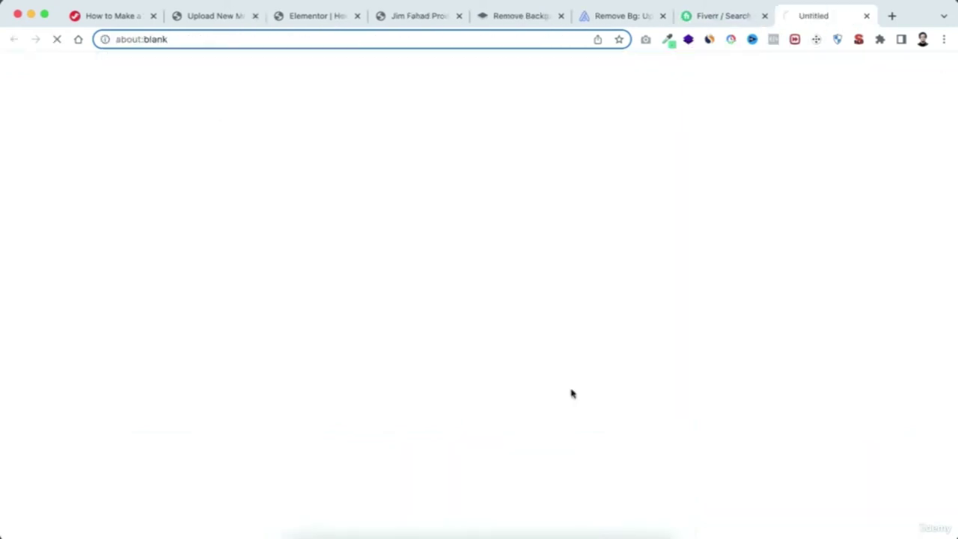
scroll(570, 393, down, 3)
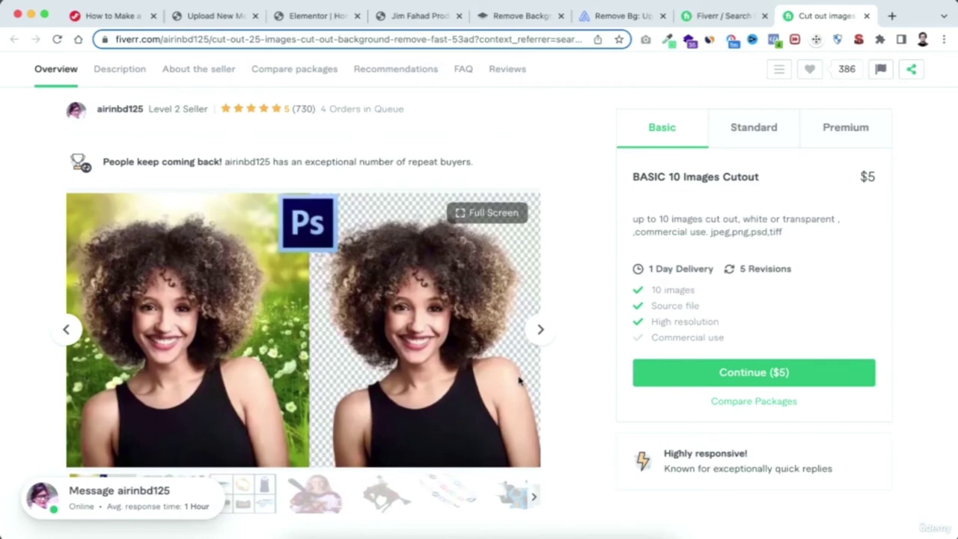
scroll(584, 277, up, 2)
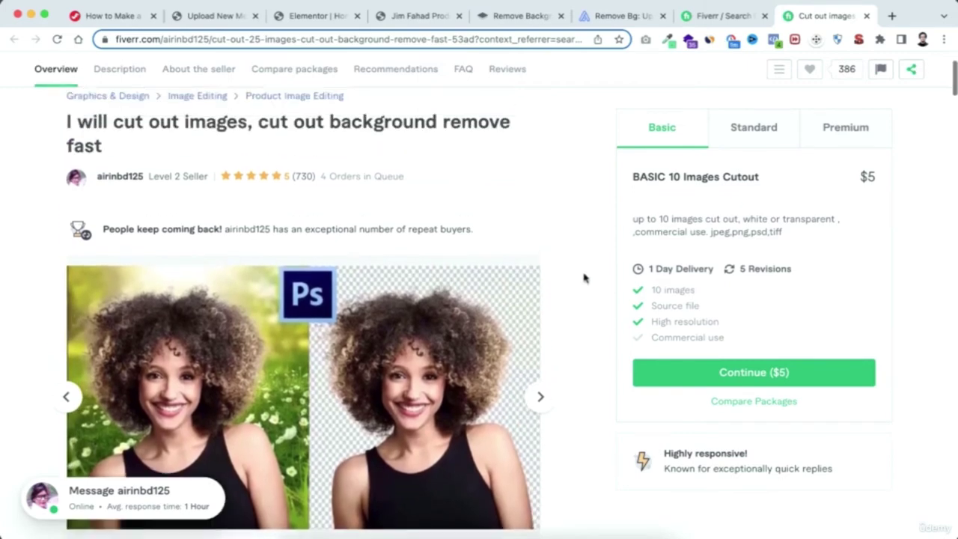
scroll(585, 277, up, 1)
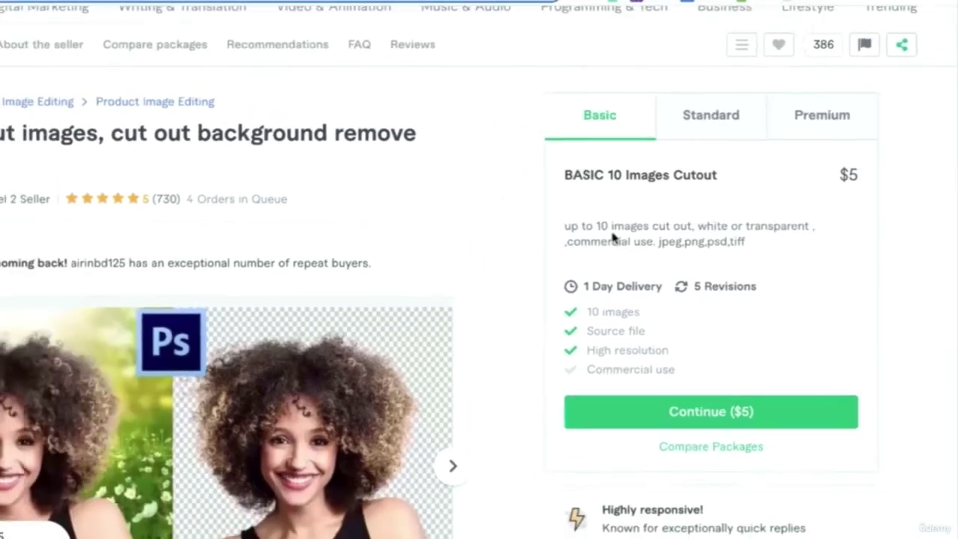
scroll(577, 321, up, 2)
scroll(577, 320, down, 5)
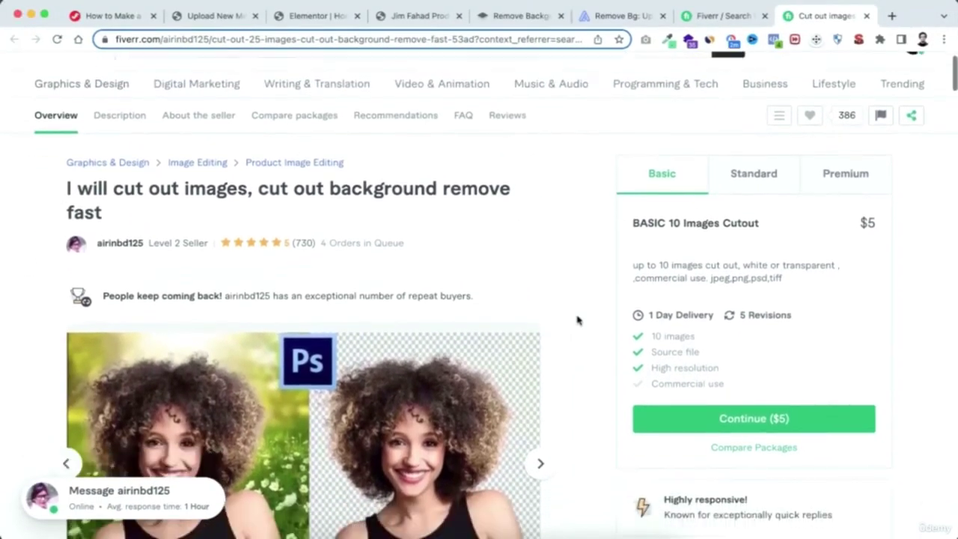
scroll(576, 320, up, 3)
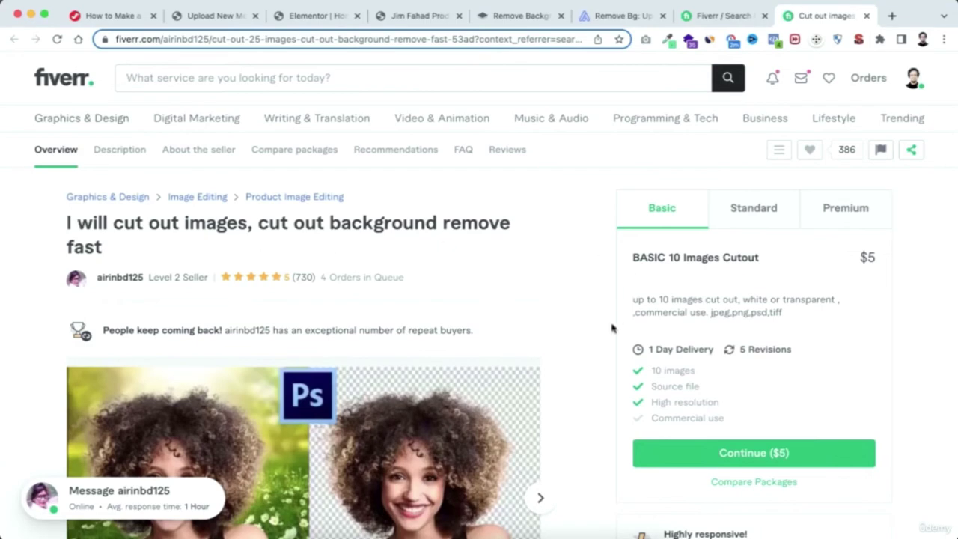
scroll(594, 368, down, 10)
scroll(593, 368, up, 5)
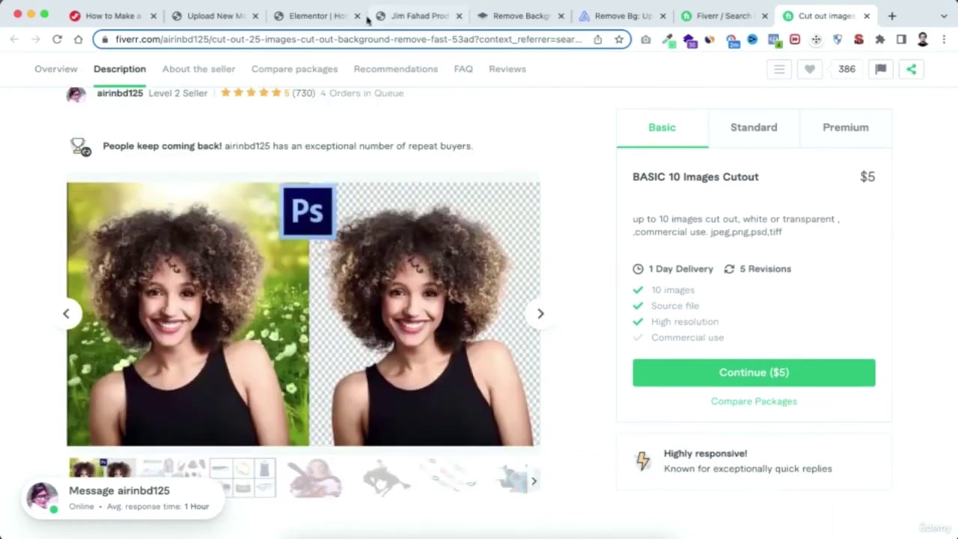
click(329, 17)
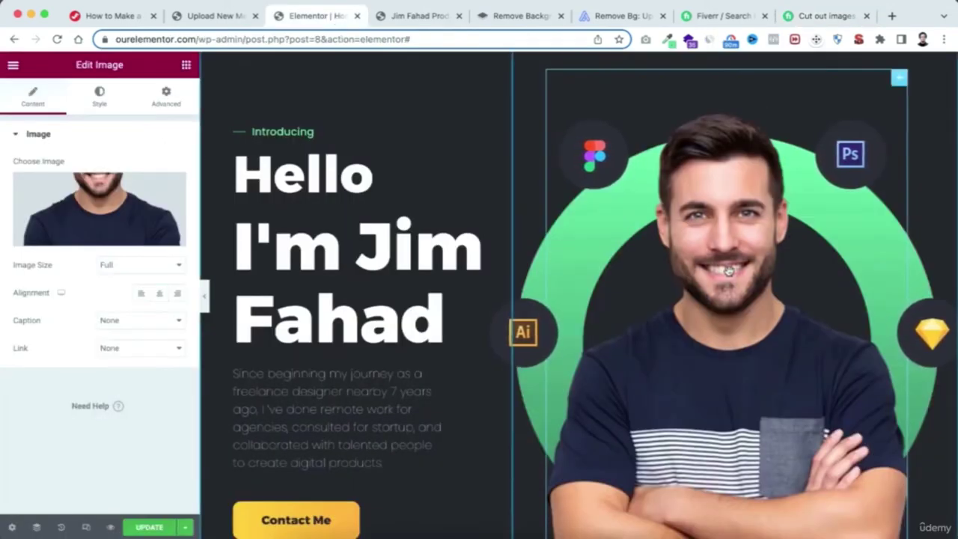
Step: Swap the hero image for hero-img.png, the bearded man in a green sweater, then go to LogoMakr
click(84, 225)
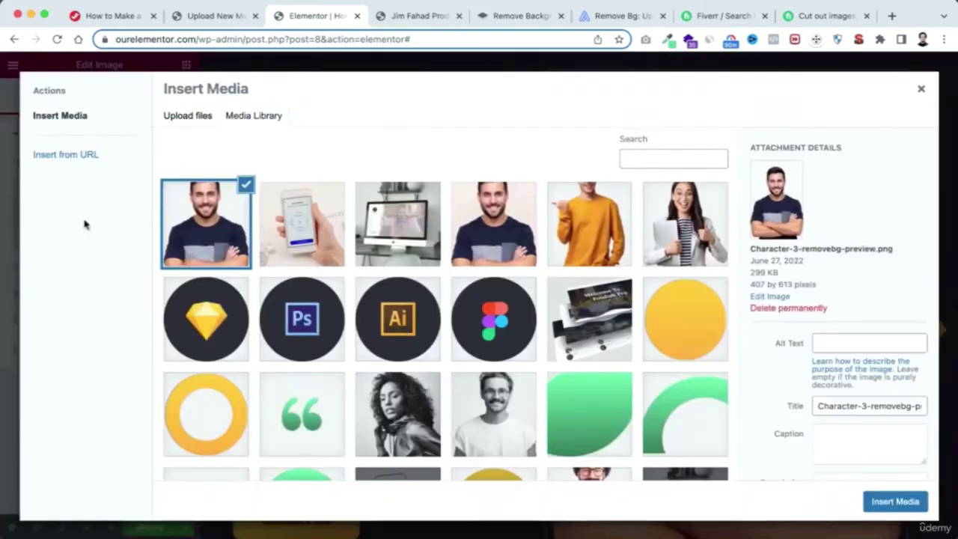
scroll(408, 371, down, 5)
click(569, 321)
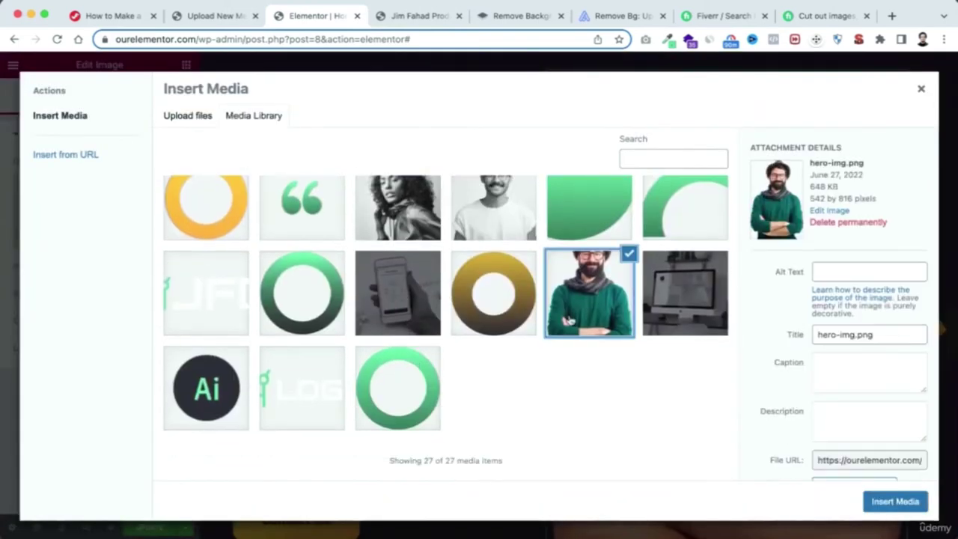
click(891, 503)
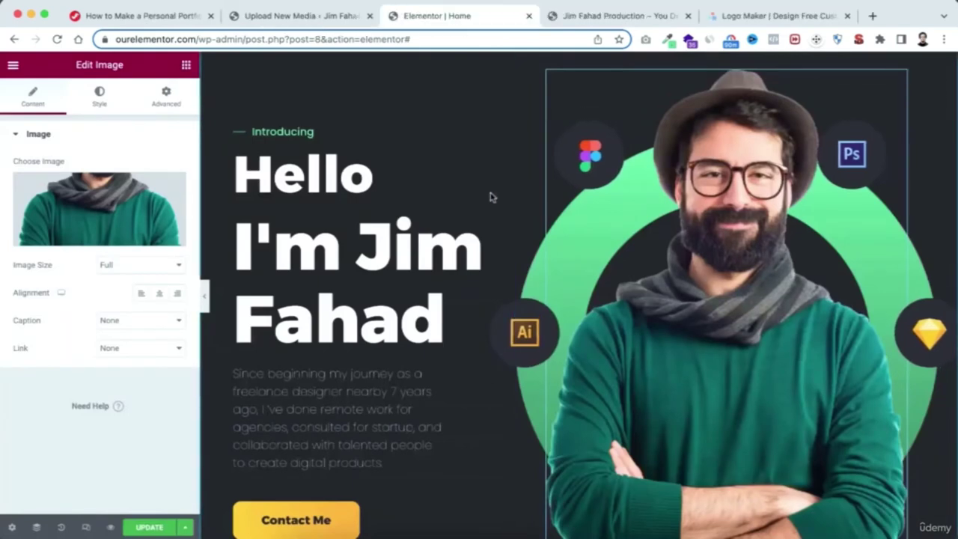
scroll(483, 182, up, 2)
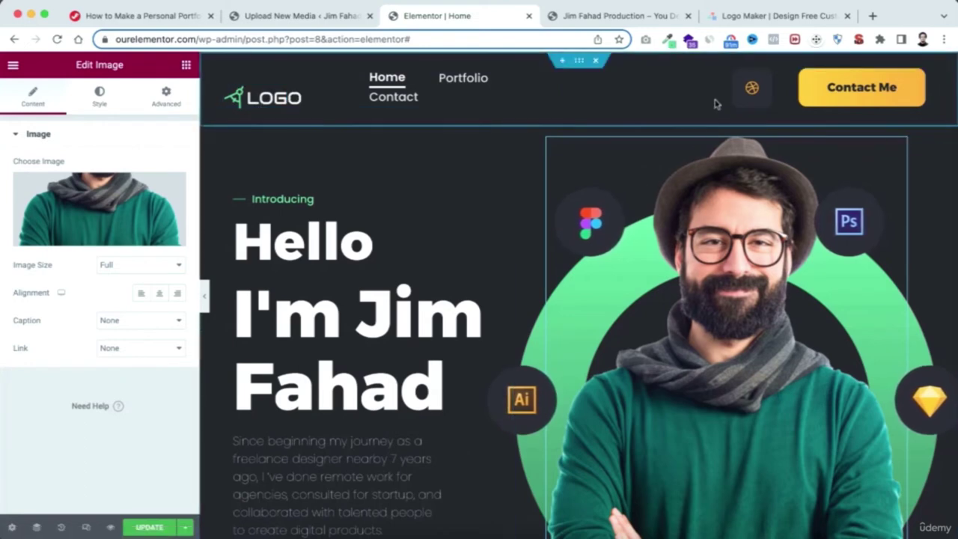
click(755, 16)
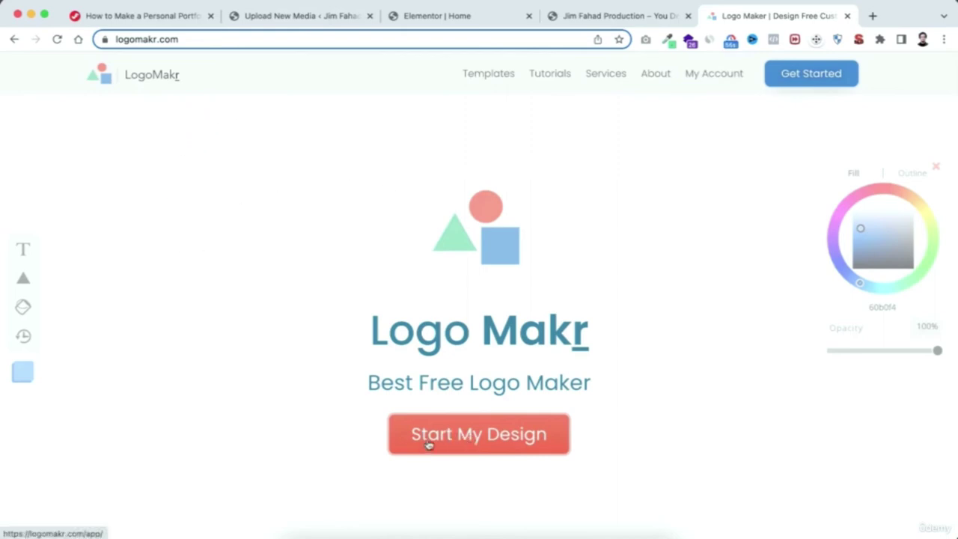
Step: Start a new LogoMakr design and browse the graphics library's 'apple' icon results
click(481, 442)
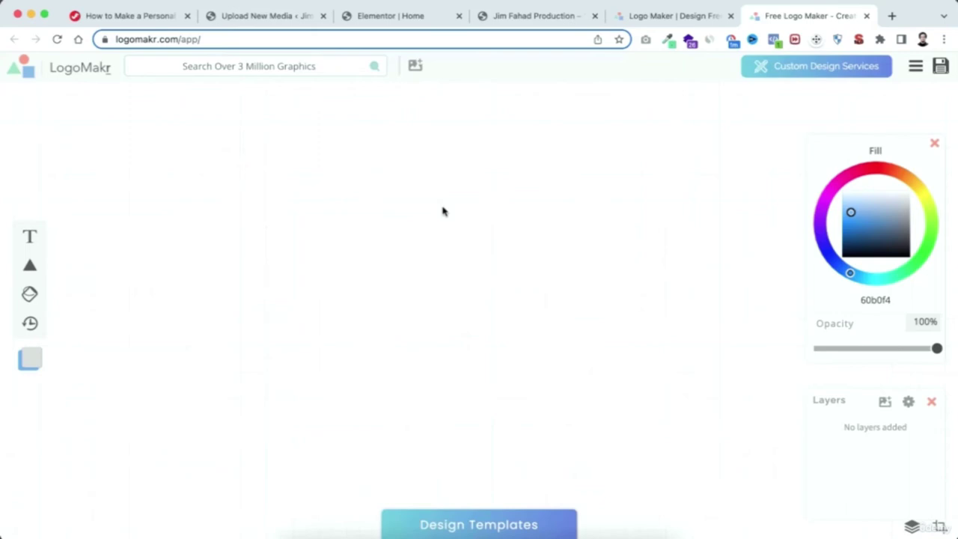
click(251, 66)
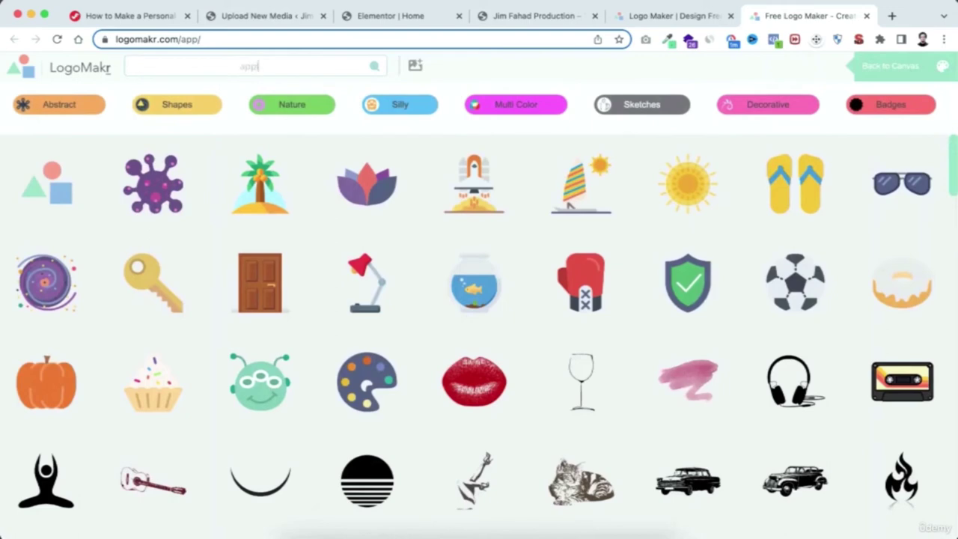
text(apple)
key(Return)
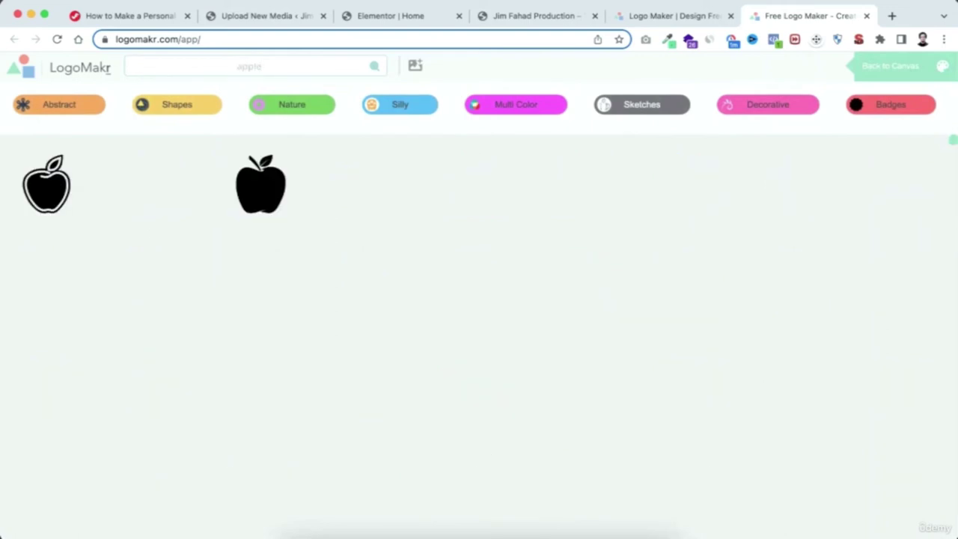
scroll(354, 277, down, 2)
scroll(355, 278, down, 5)
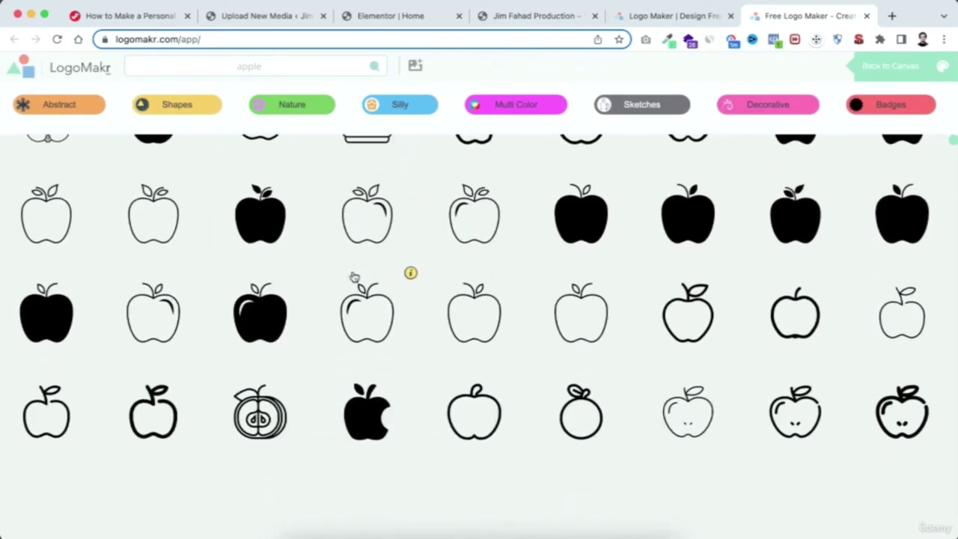
scroll(354, 275, down, 6)
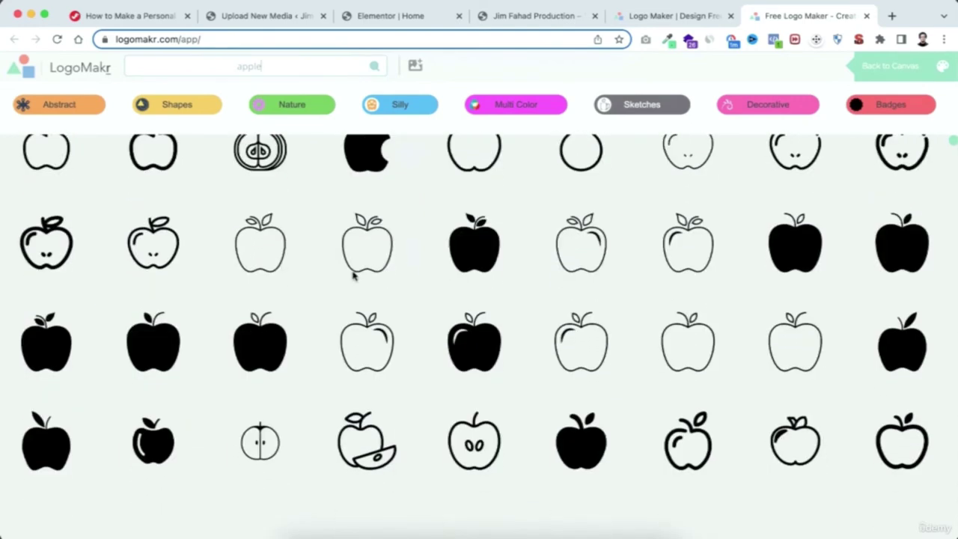
scroll(354, 275, down, 8)
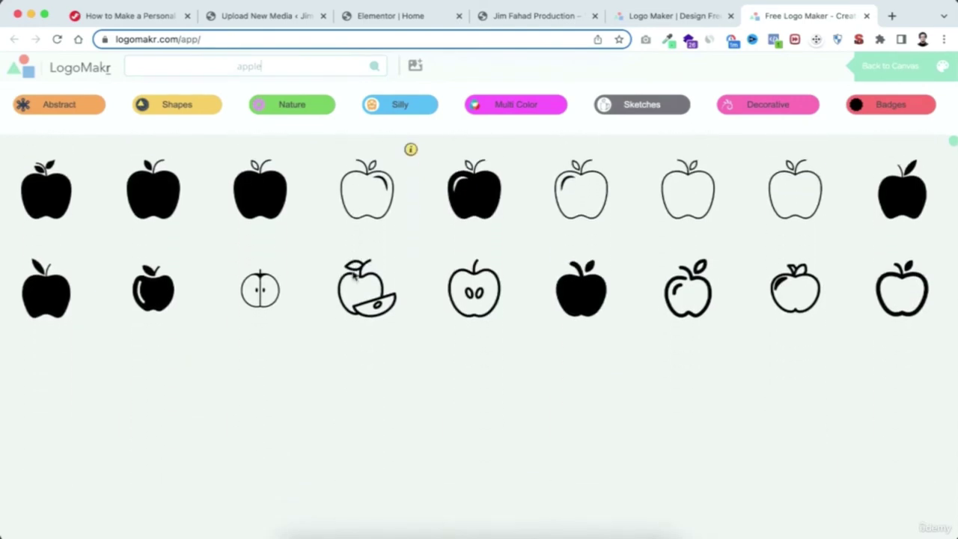
scroll(354, 276, down, 5)
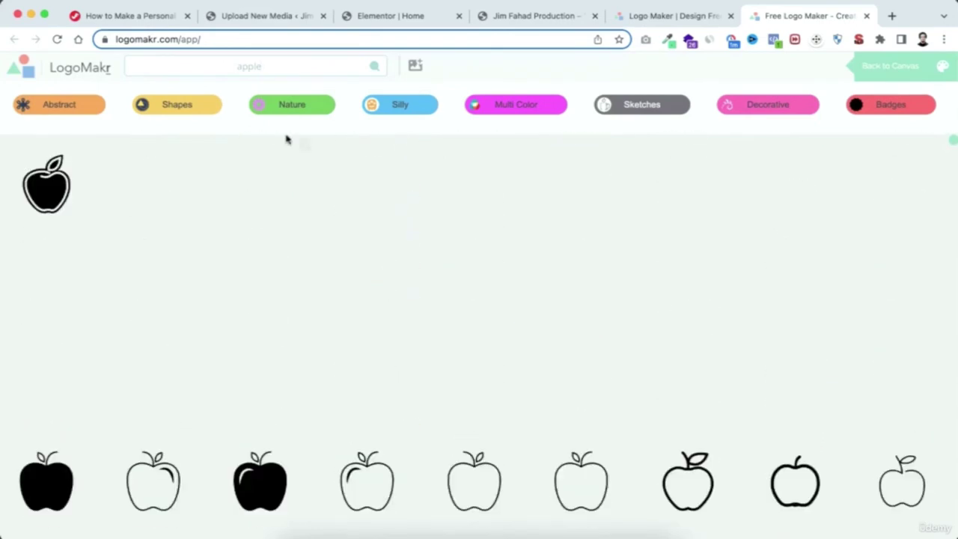
Step: Add a compass icon from a 'design' search, move it left, enlarge it and tilt it ~24°
click(250, 65)
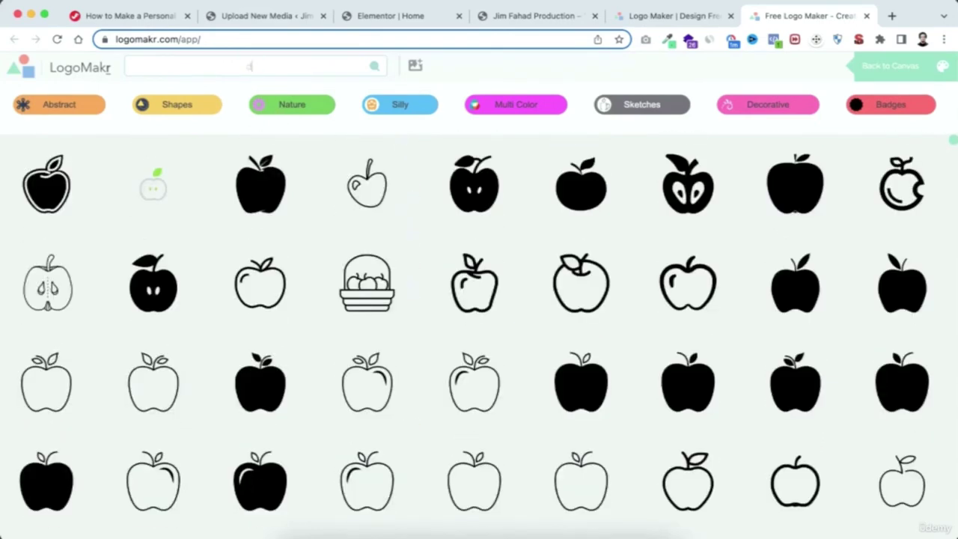
text(designi)
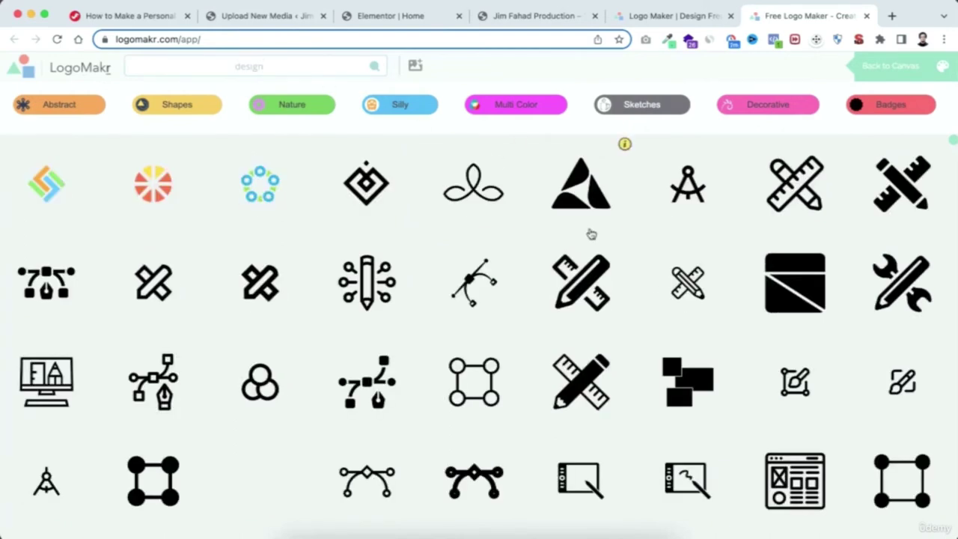
scroll(534, 342, down, 2)
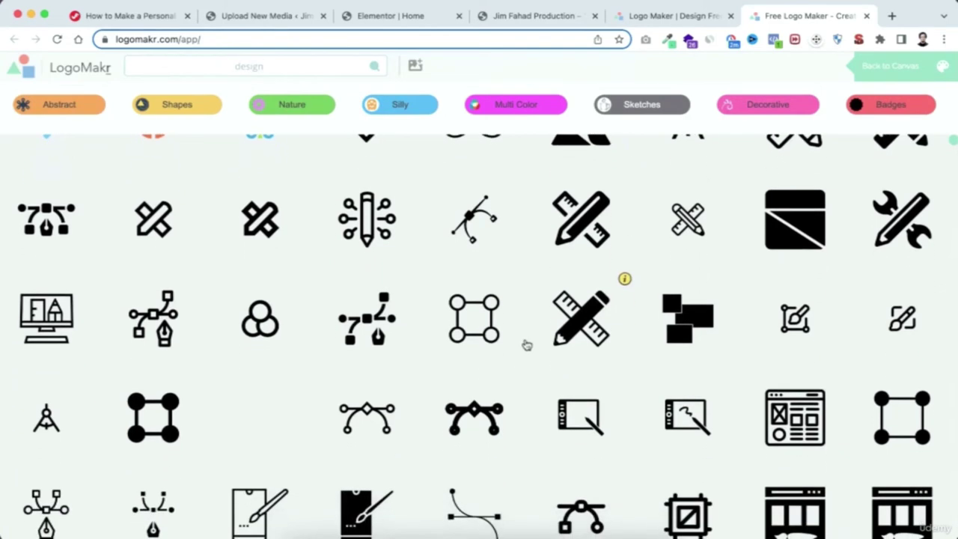
click(46, 426)
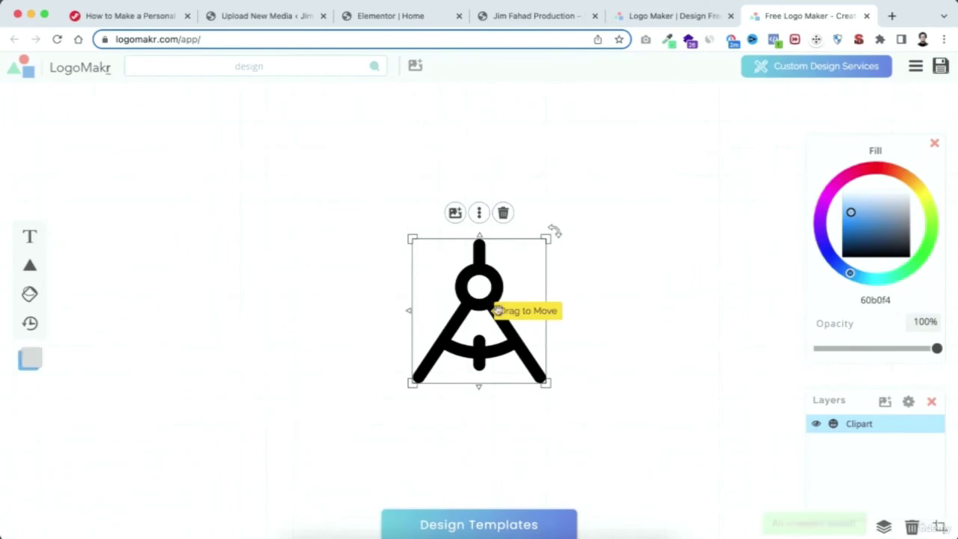
drag(470, 303, 349, 243)
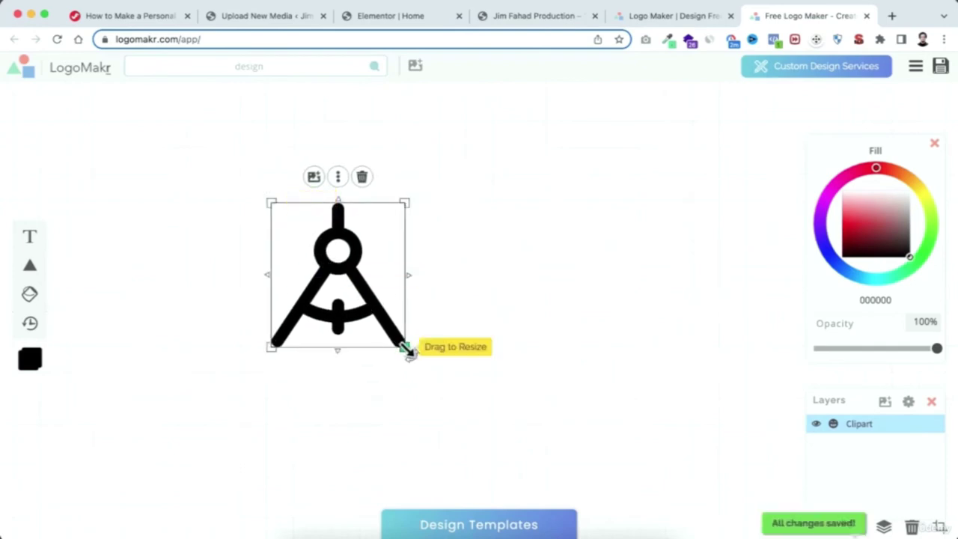
drag(407, 350, 413, 319)
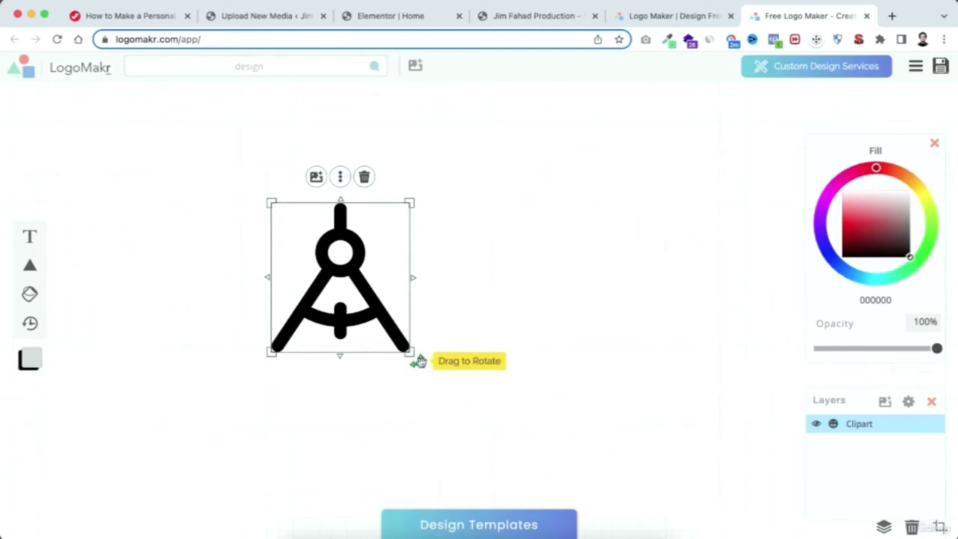
drag(420, 363, 371, 386)
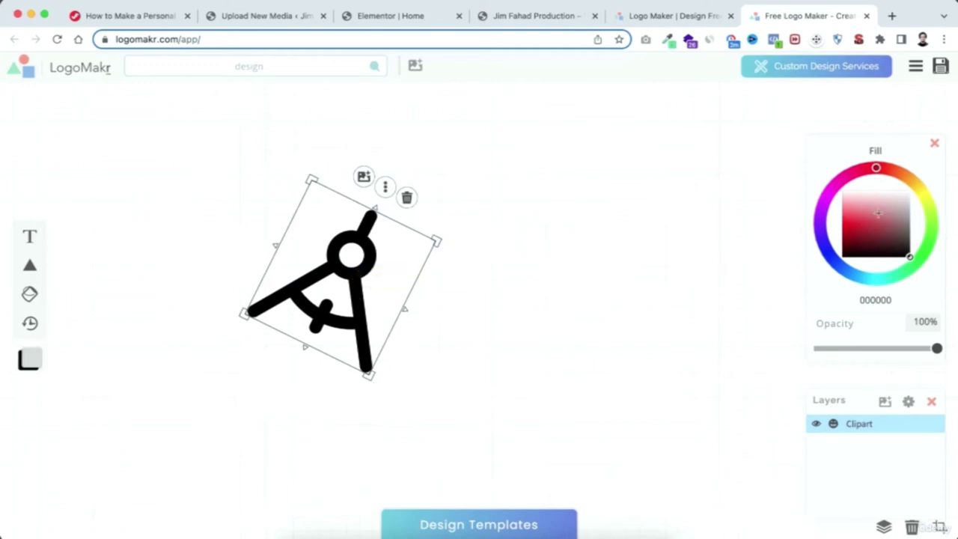
Step: Set the compass fill to green 59d898 and nudge it slightly further left
drag(860, 181, 876, 282)
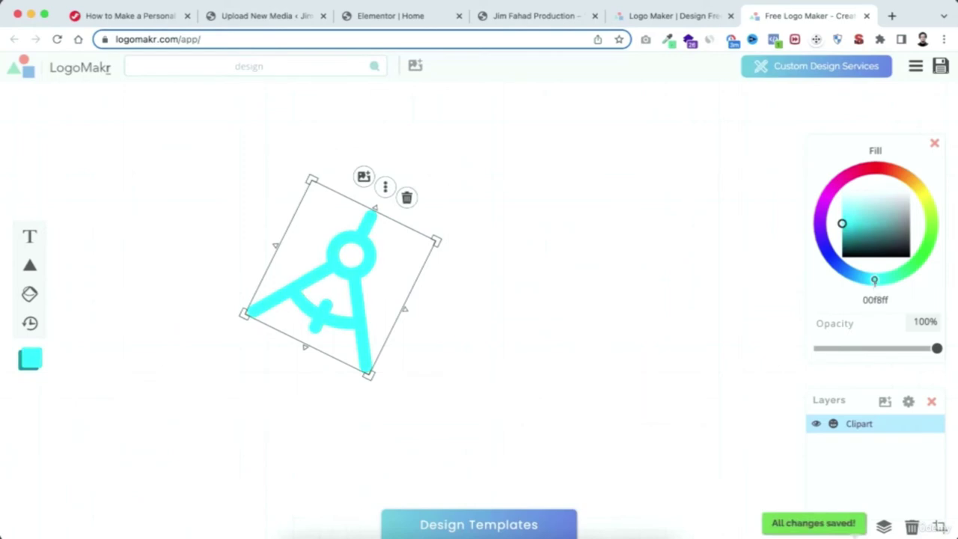
double_click(869, 298)
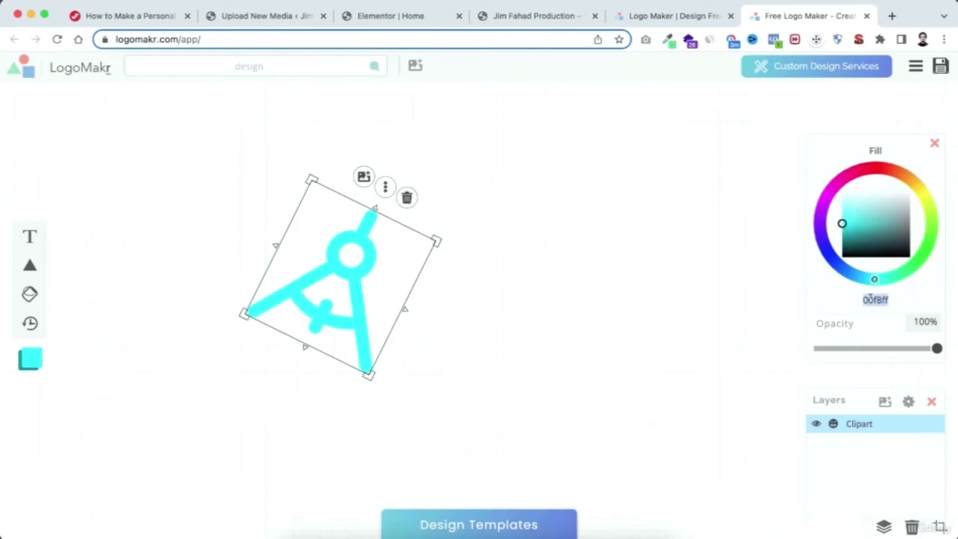
text(59d898)
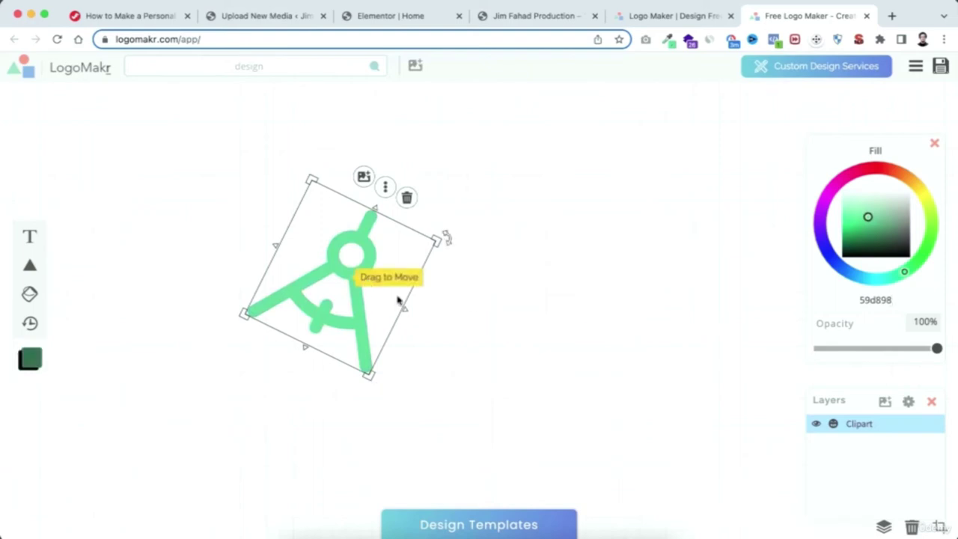
drag(337, 270, 302, 271)
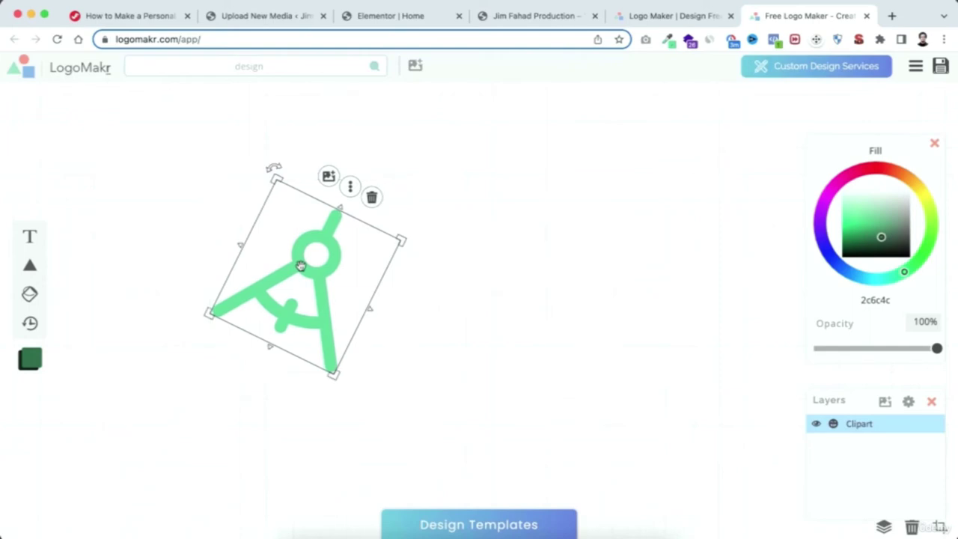
click(427, 298)
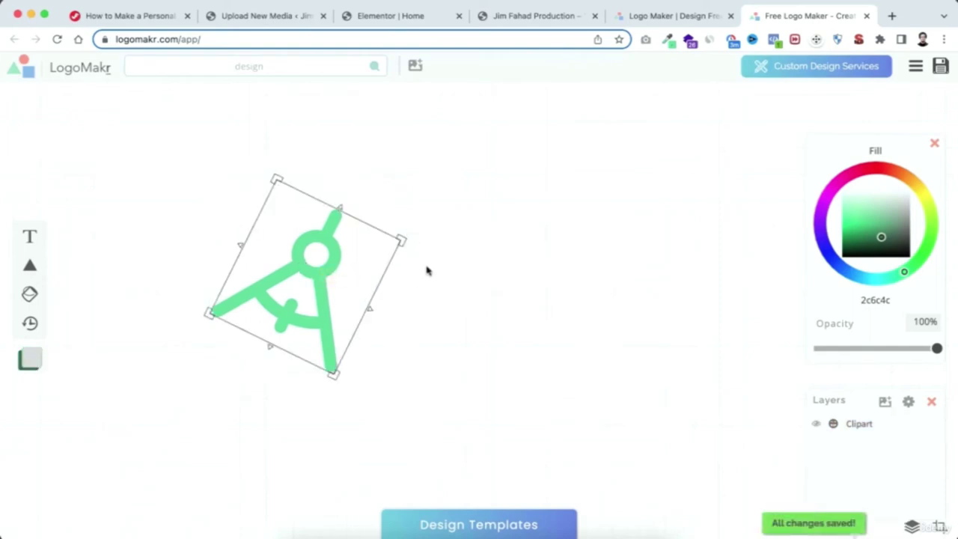
mouse_move(29, 237)
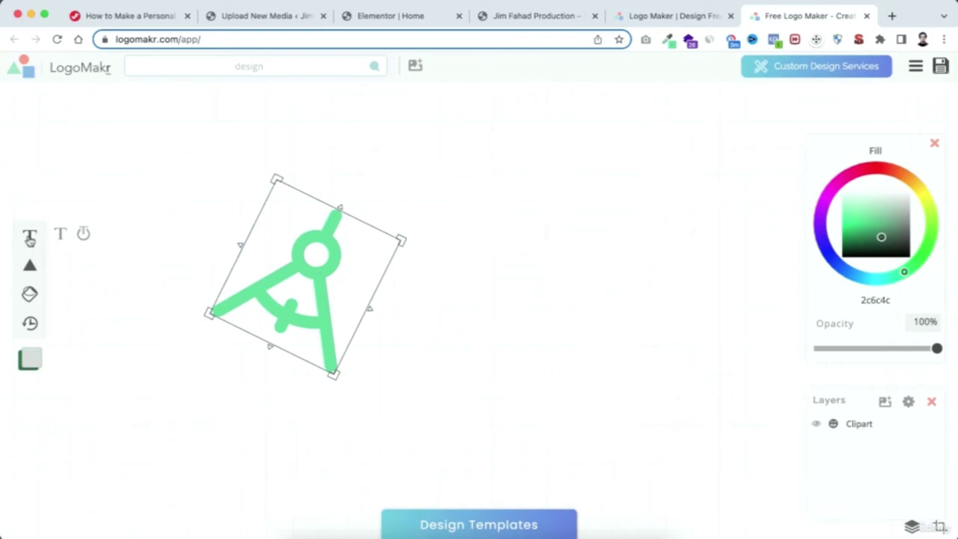
Step: Add a 'JFD' text box to the logo and enlarge it
click(30, 236)
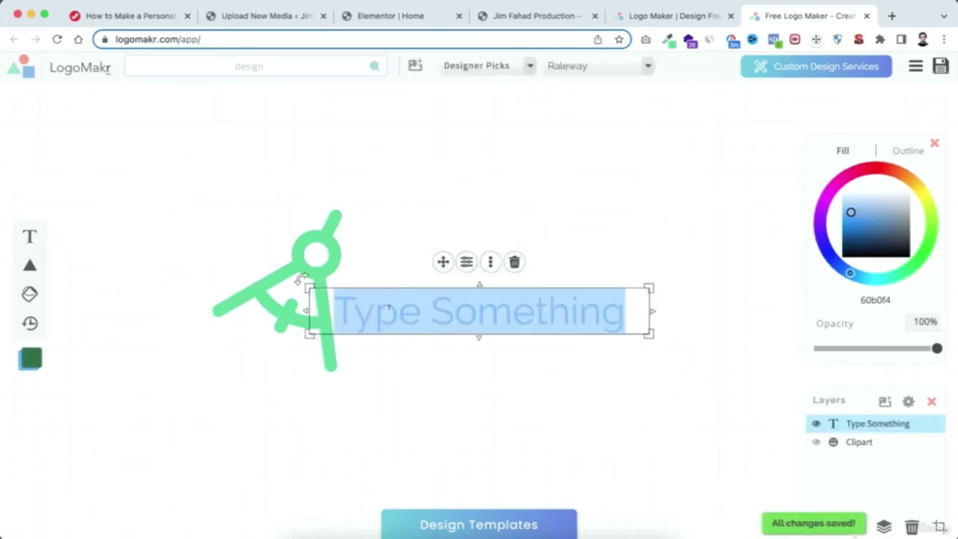
text(JFD)
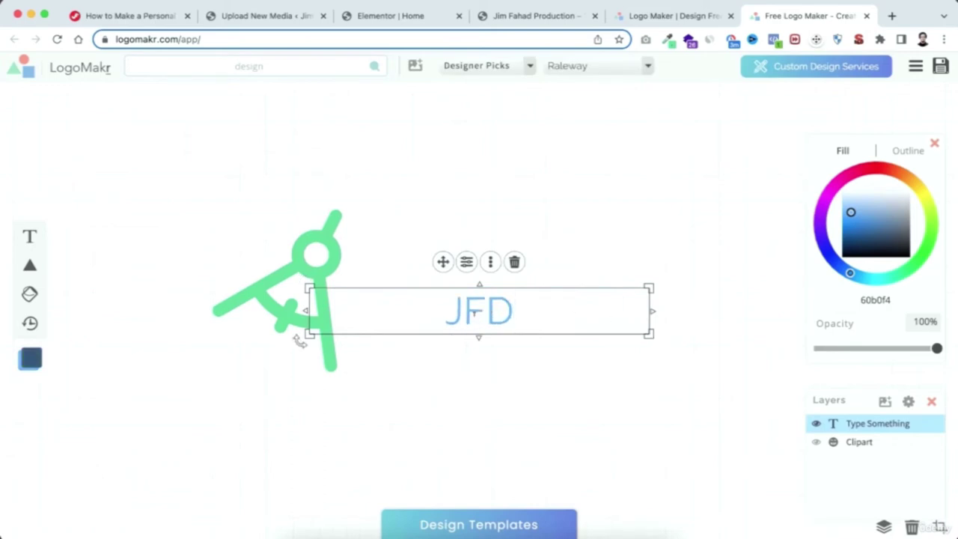
drag(649, 334, 572, 424)
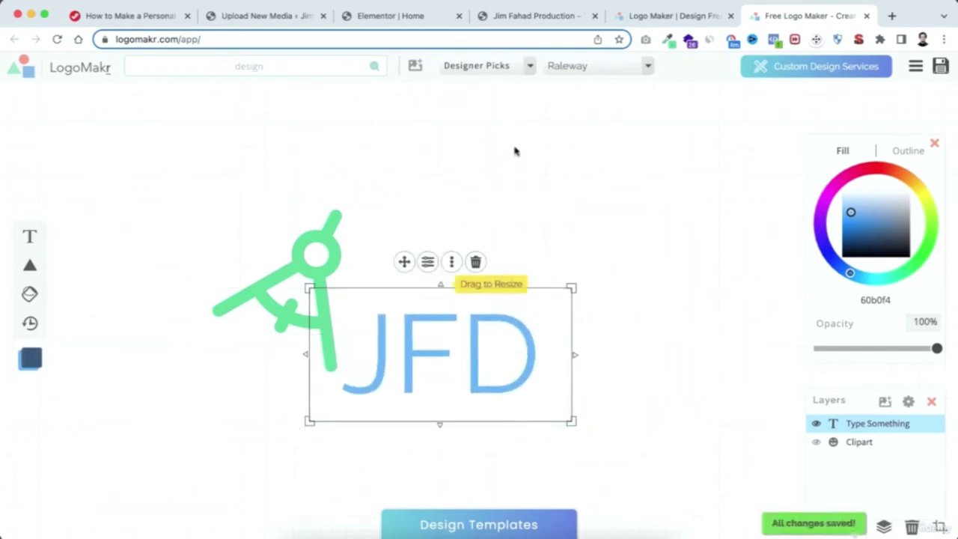
Step: Try Cousine and other Pixel & Monospace fonts for JFD, settling on Audiowide
click(483, 68)
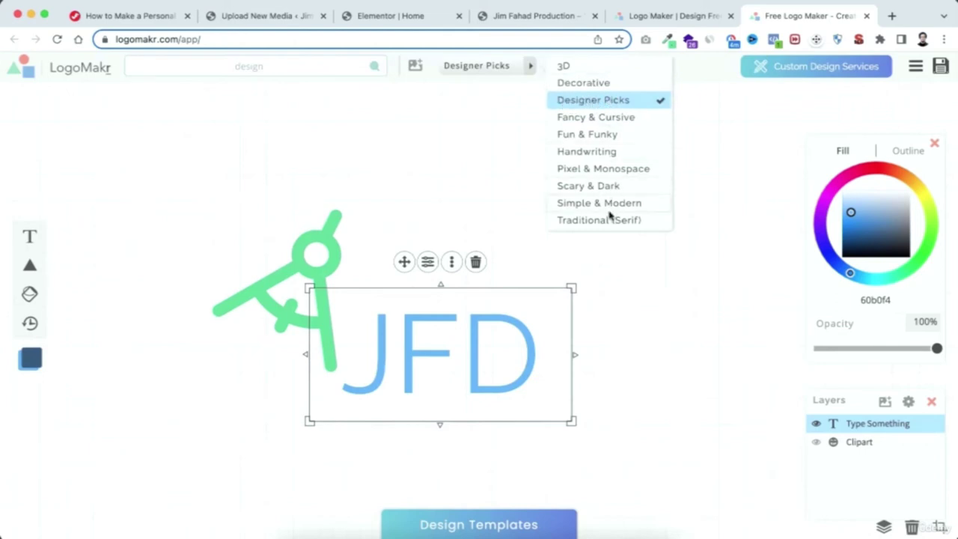
click(609, 171)
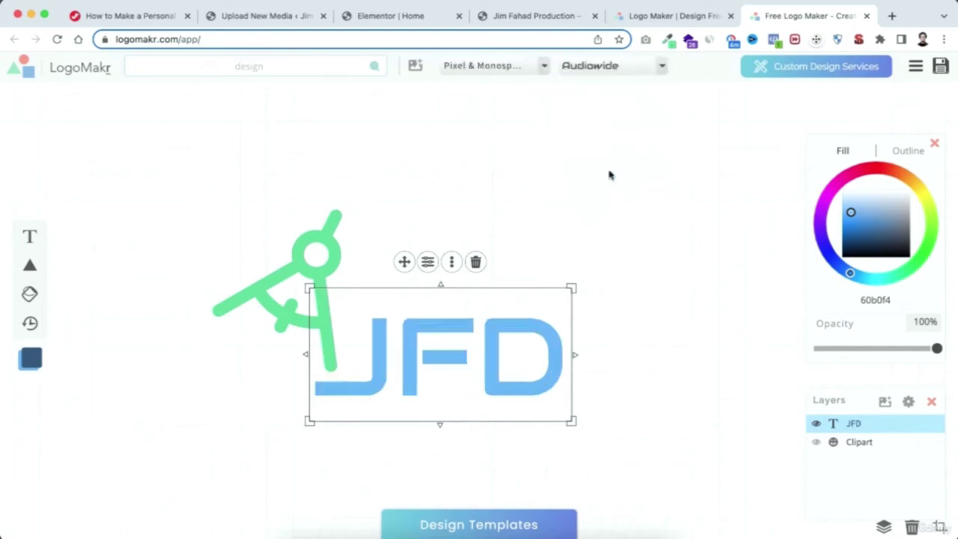
click(609, 68)
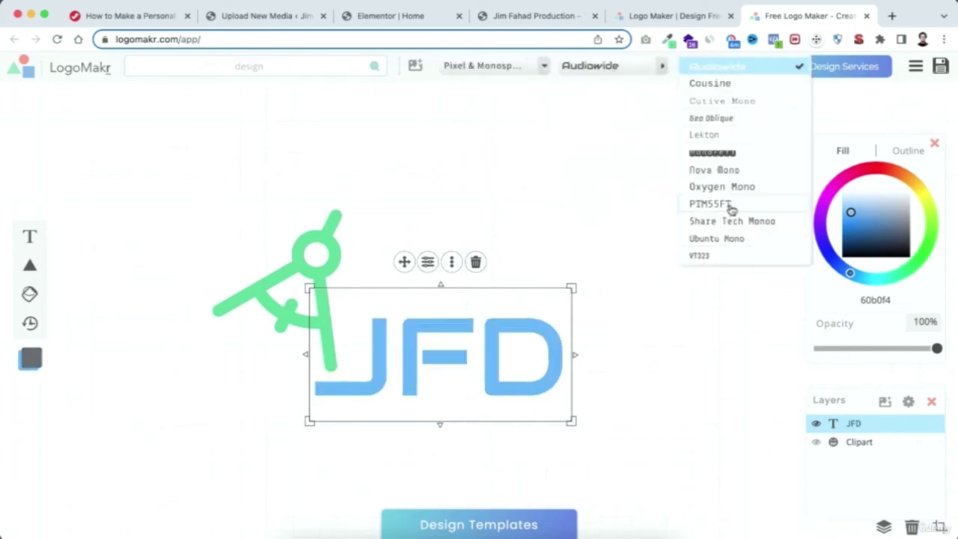
click(719, 88)
click(657, 67)
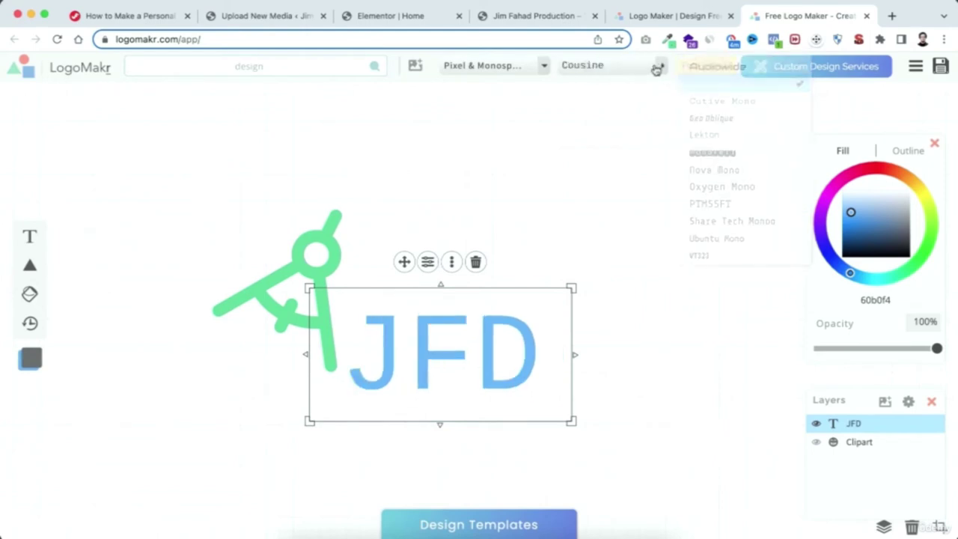
click(717, 153)
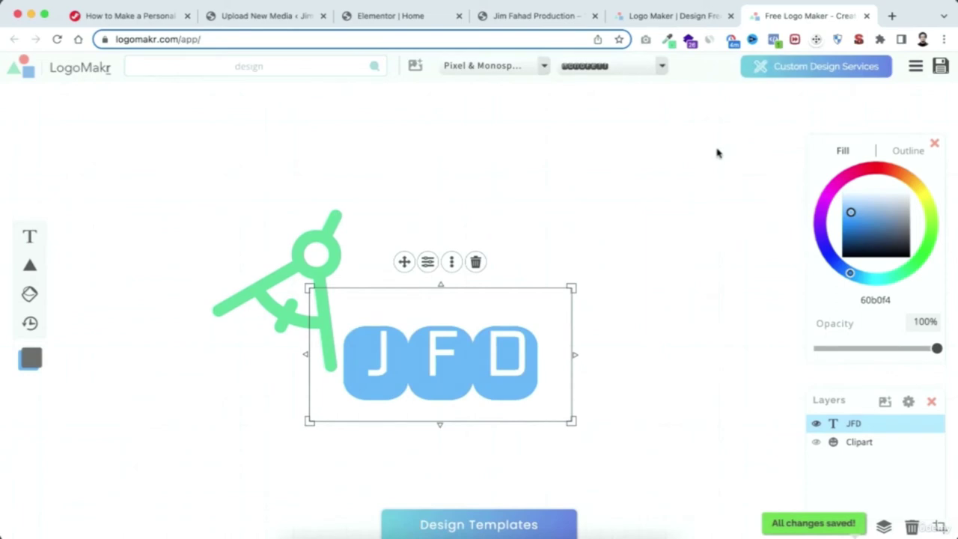
click(651, 73)
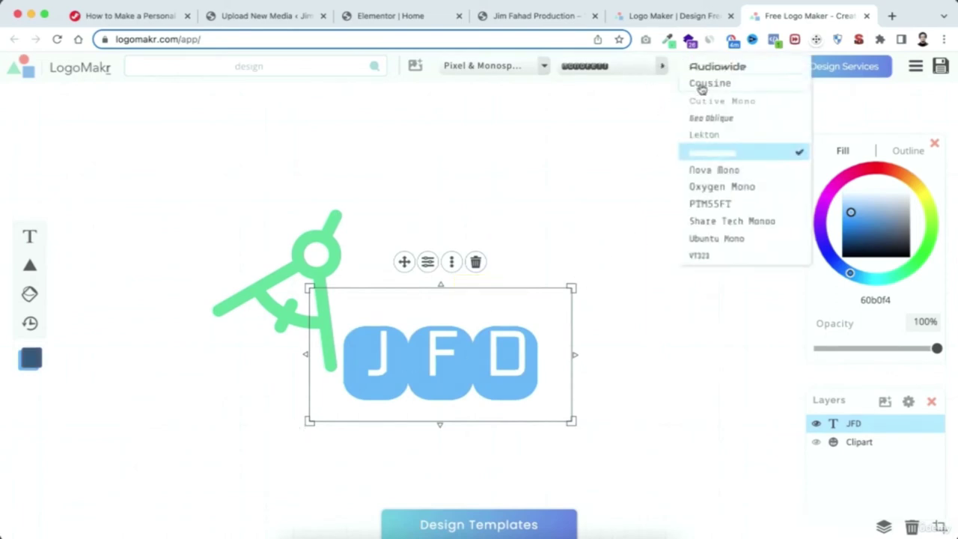
click(717, 67)
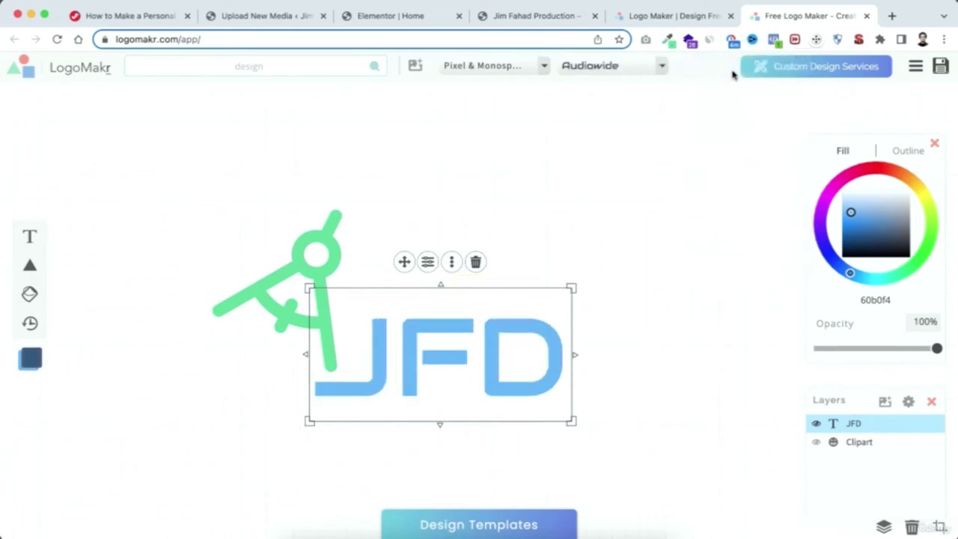
click(382, 449)
click(424, 385)
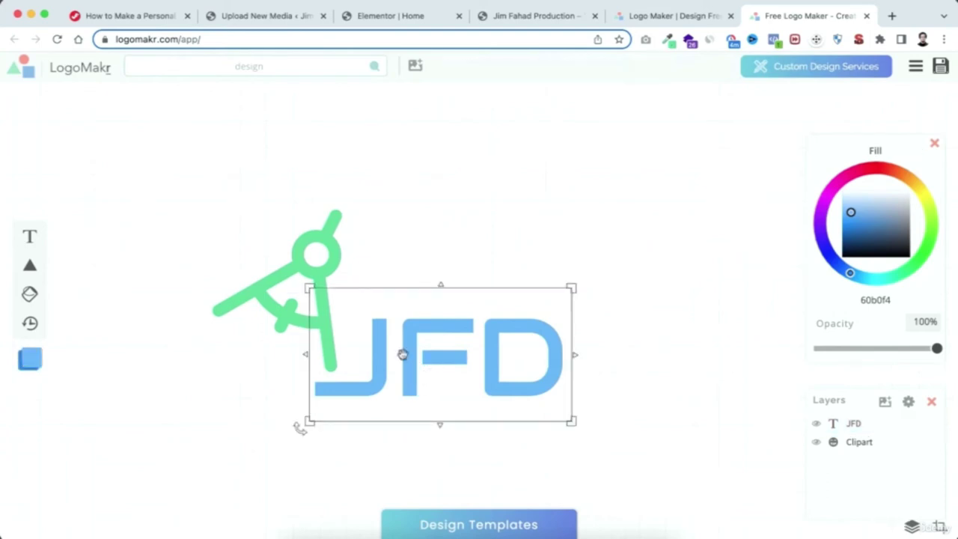
Step: Nudge the JFD text up and right and change its fill to white ffffff
drag(381, 353, 422, 321)
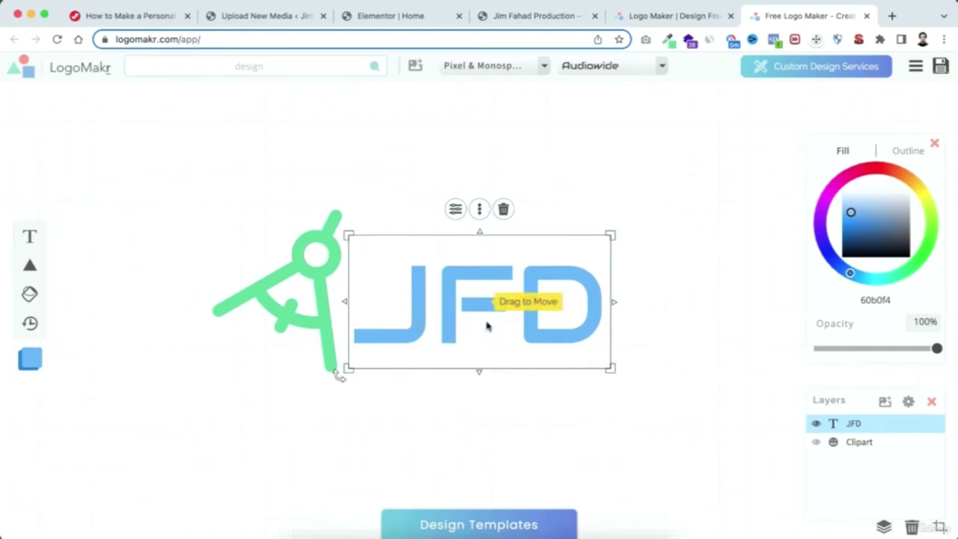
click(411, 17)
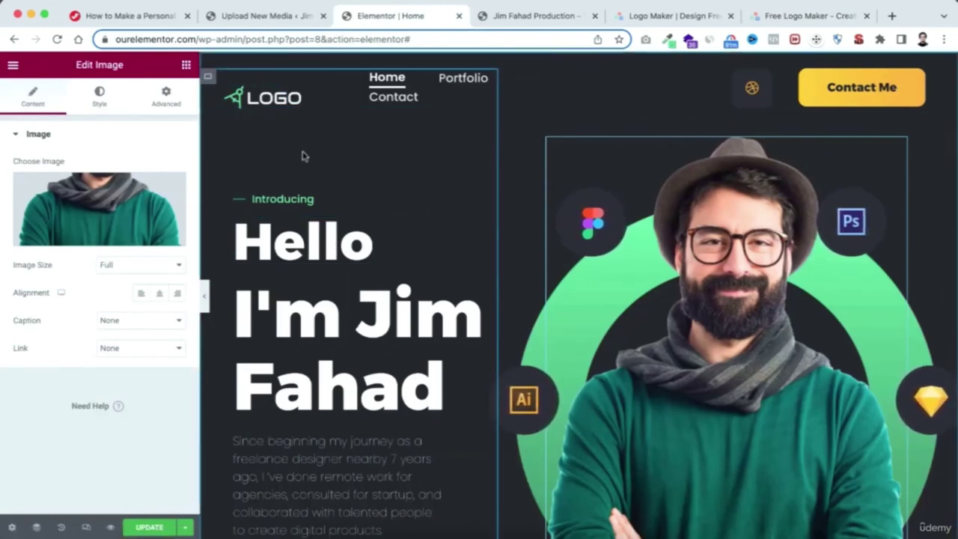
click(795, 16)
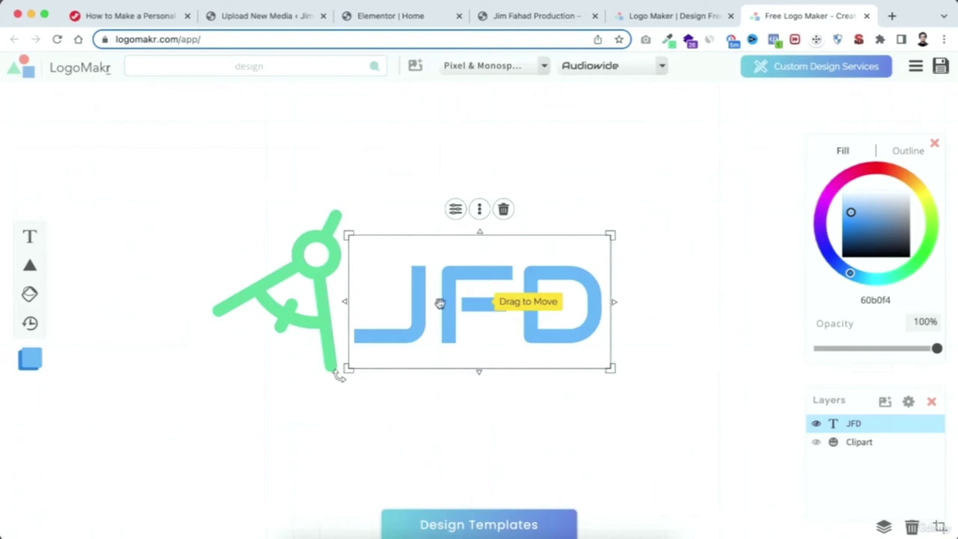
drag(874, 206, 874, 189)
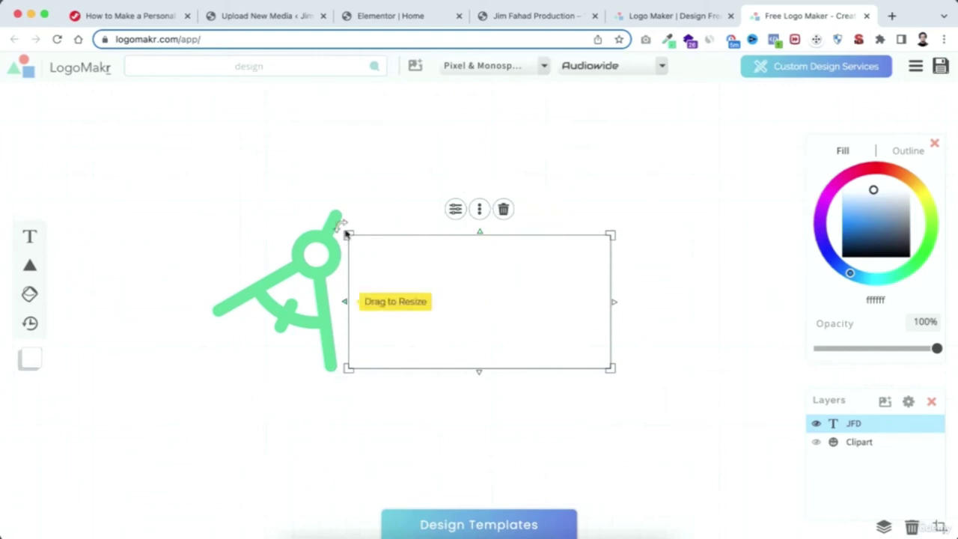
click(394, 161)
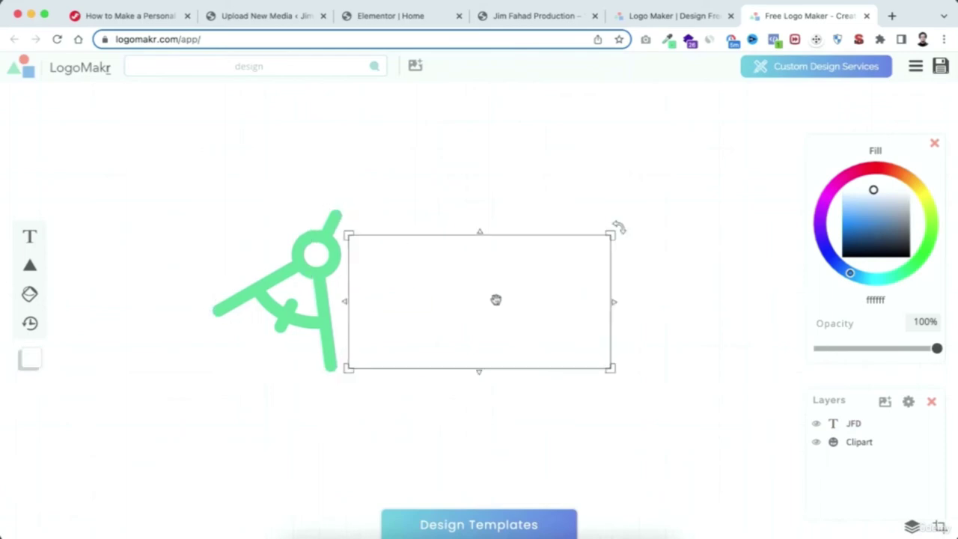
Step: Save the logo and download the free low-resolution PNG, accepting the terms
click(941, 67)
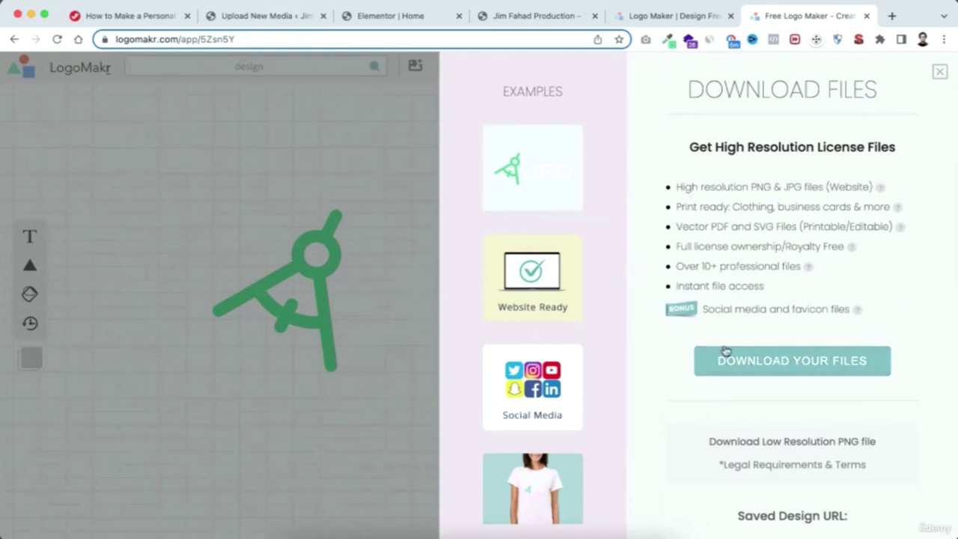
scroll(725, 350, down, 1)
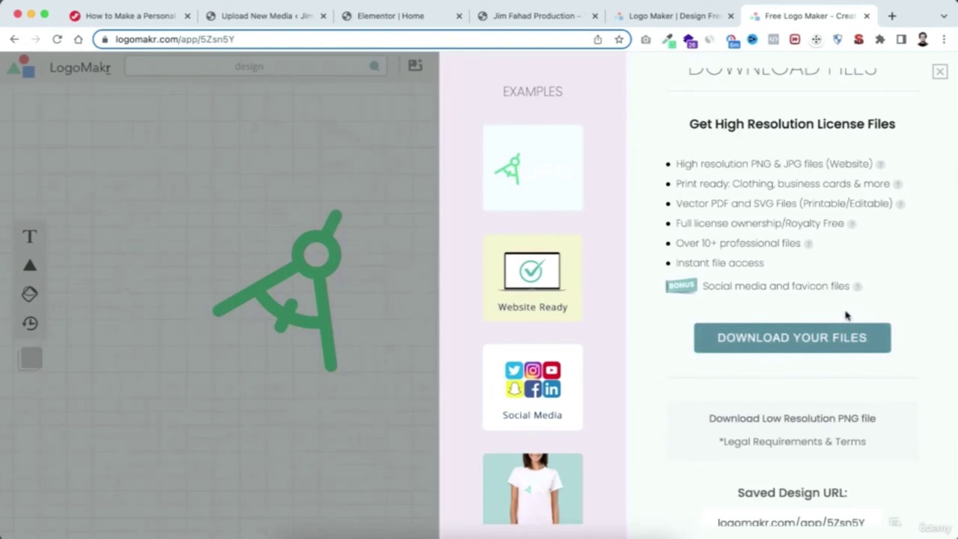
scroll(848, 315, up, 1)
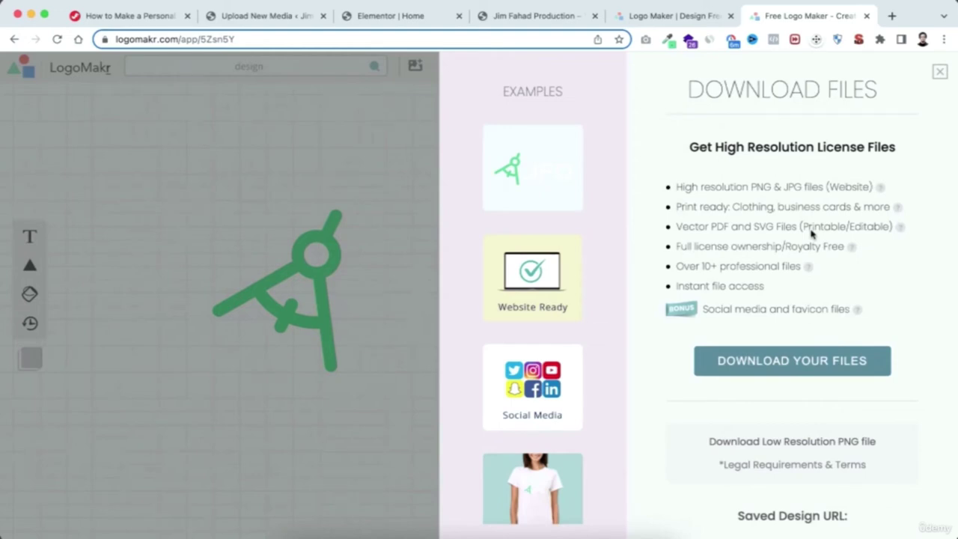
scroll(701, 424, down, 3)
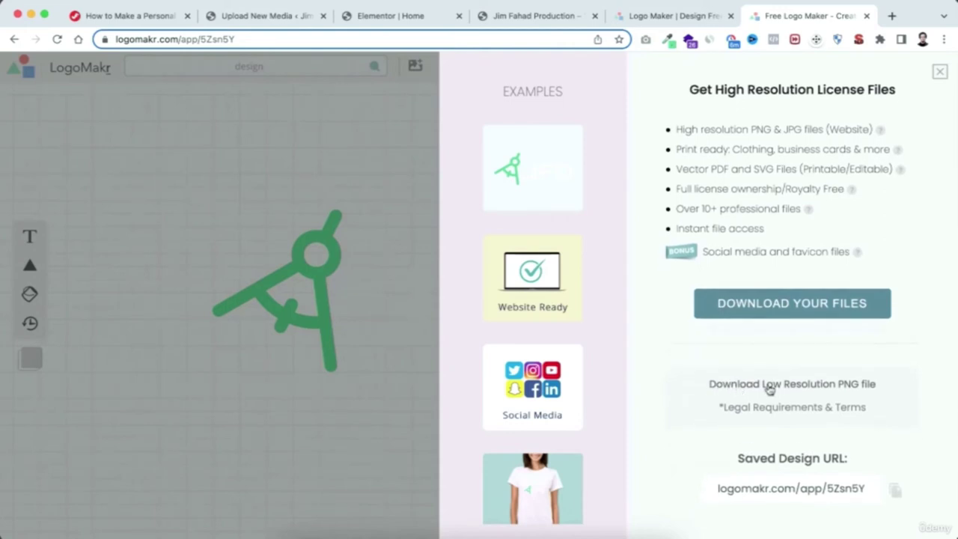
click(816, 386)
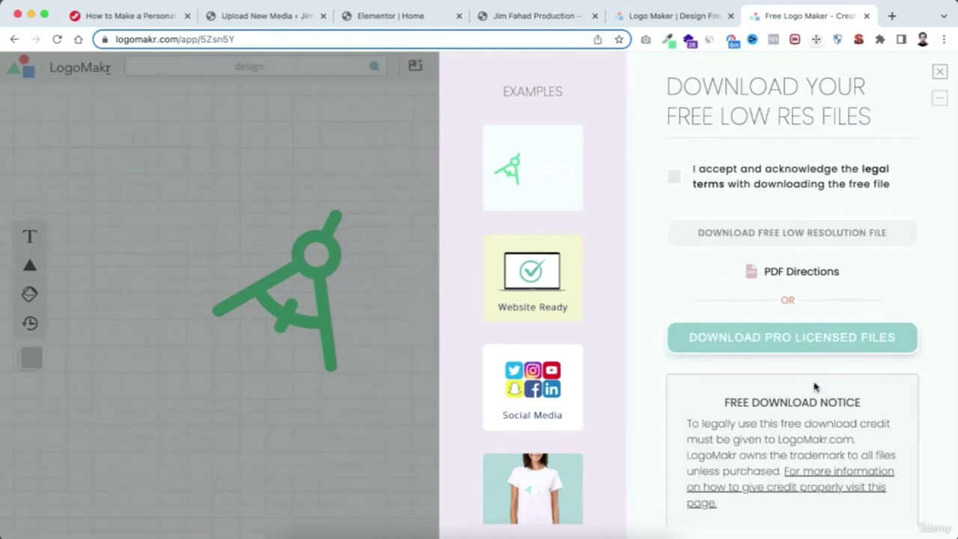
click(674, 178)
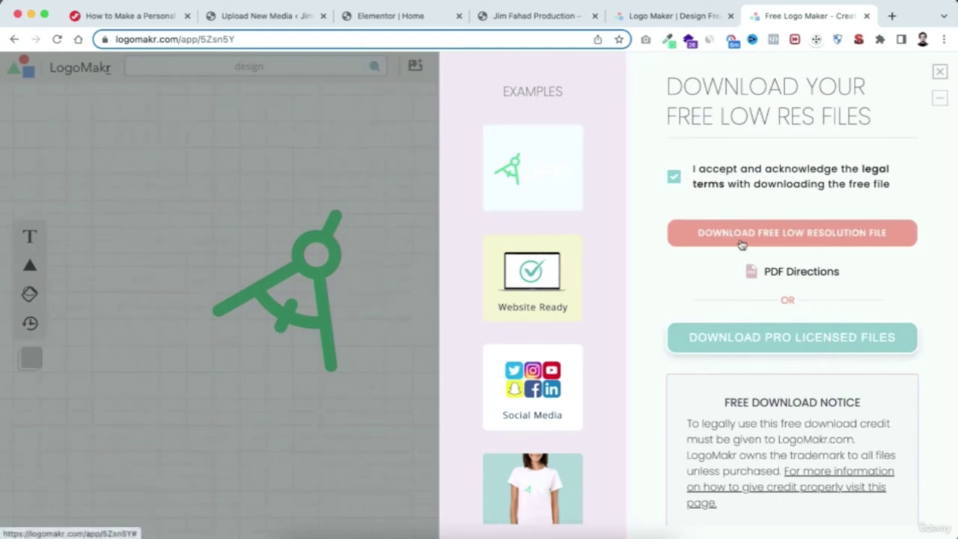
click(799, 233)
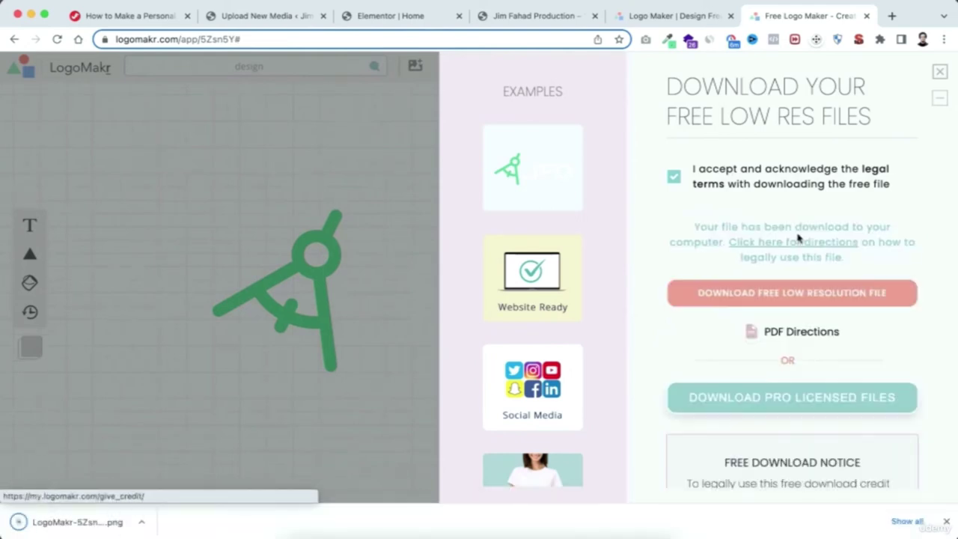
Step: Dismiss the downloaded file's options and return to the Elementor homepage editor
click(139, 523)
click(480, 82)
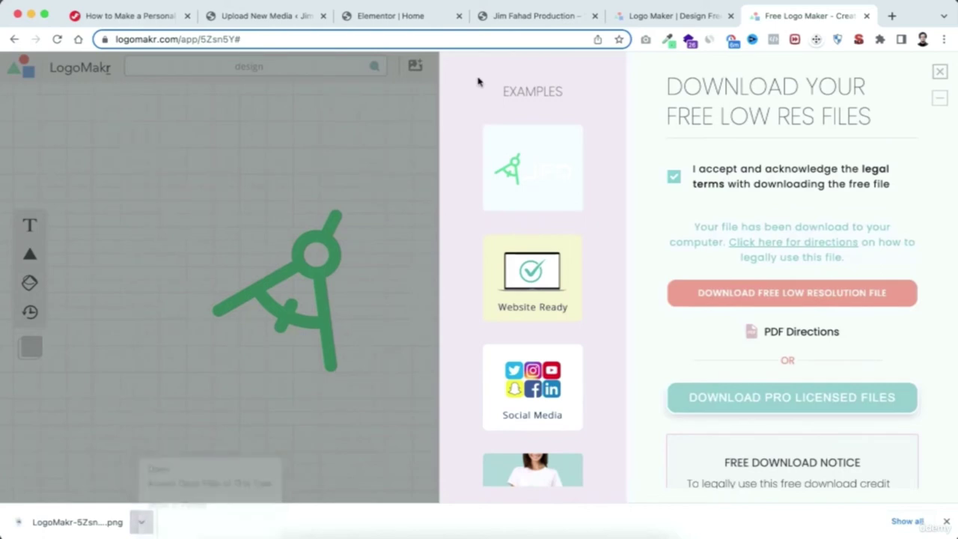
click(413, 18)
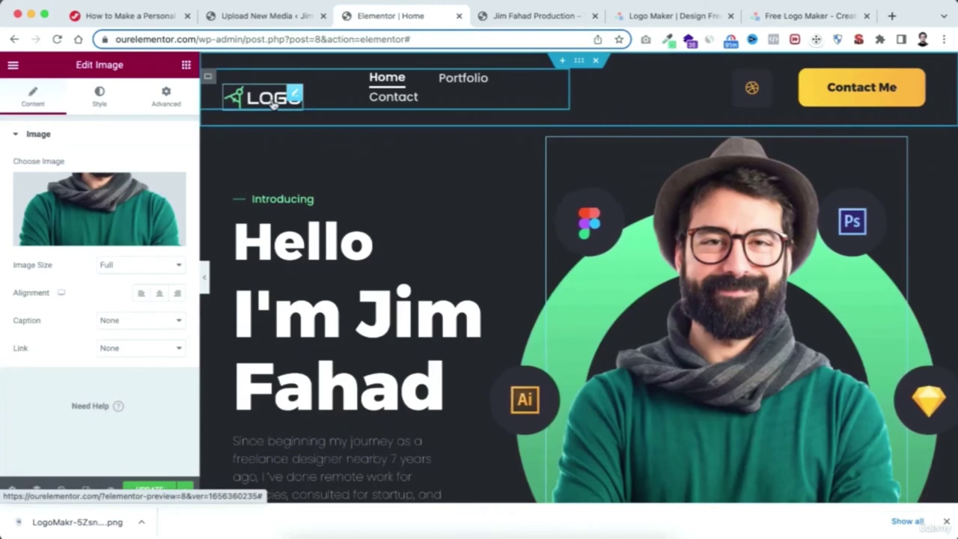
Step: Replace the header logo image with the uploaded LogoMakr-7YDcDM.png file
click(266, 99)
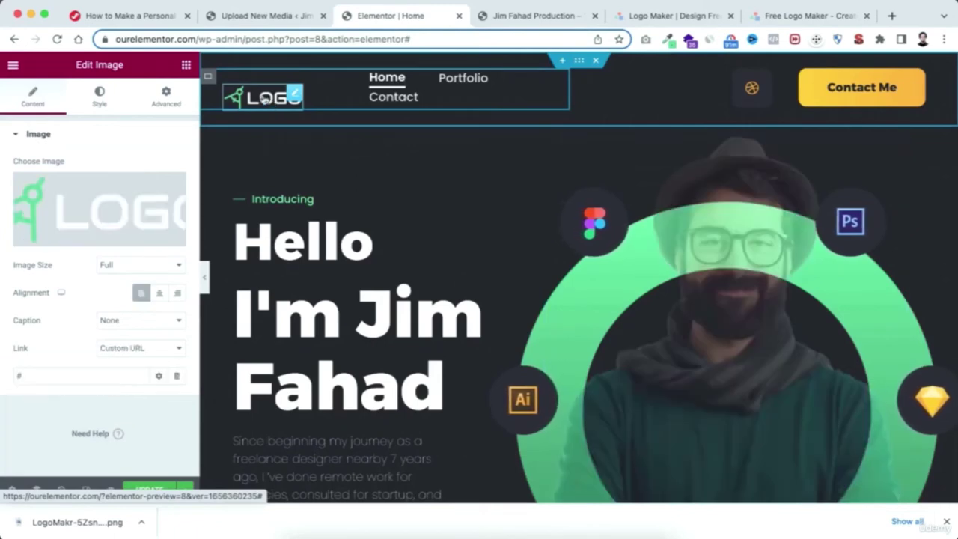
click(113, 212)
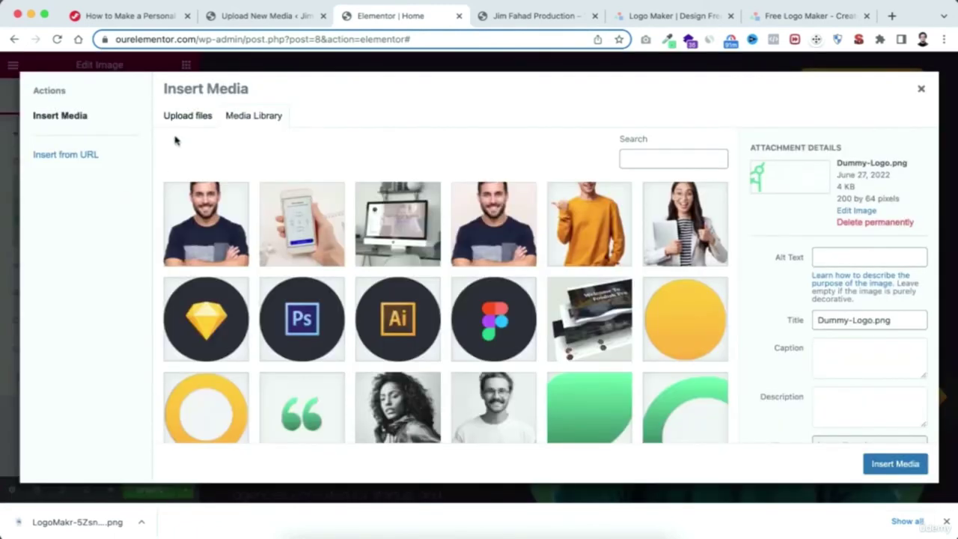
click(186, 118)
click(554, 287)
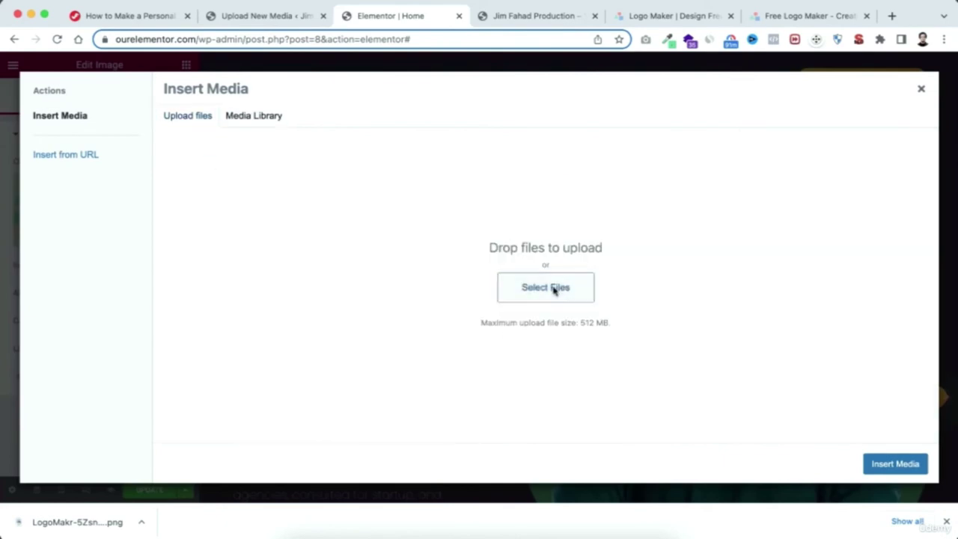
scroll(555, 289, down, 2)
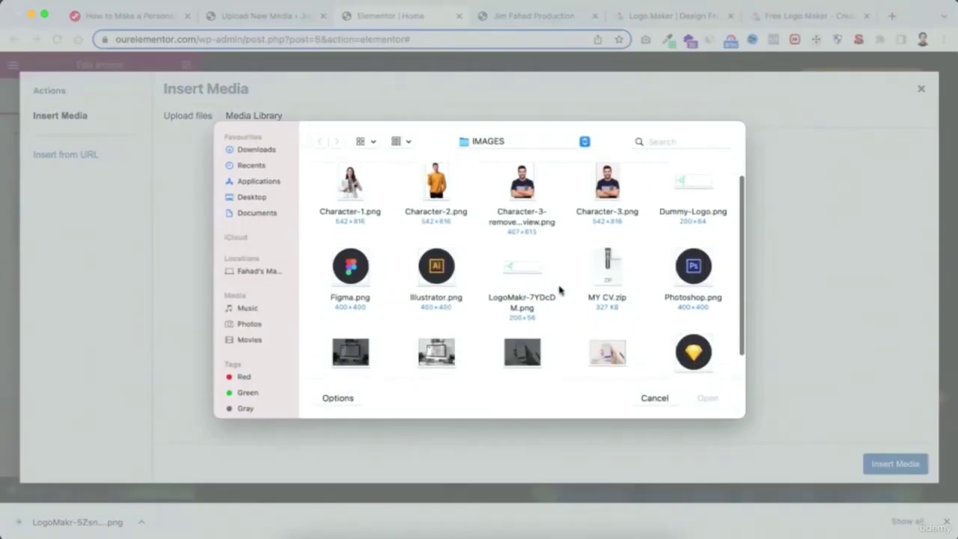
click(522, 258)
click(720, 403)
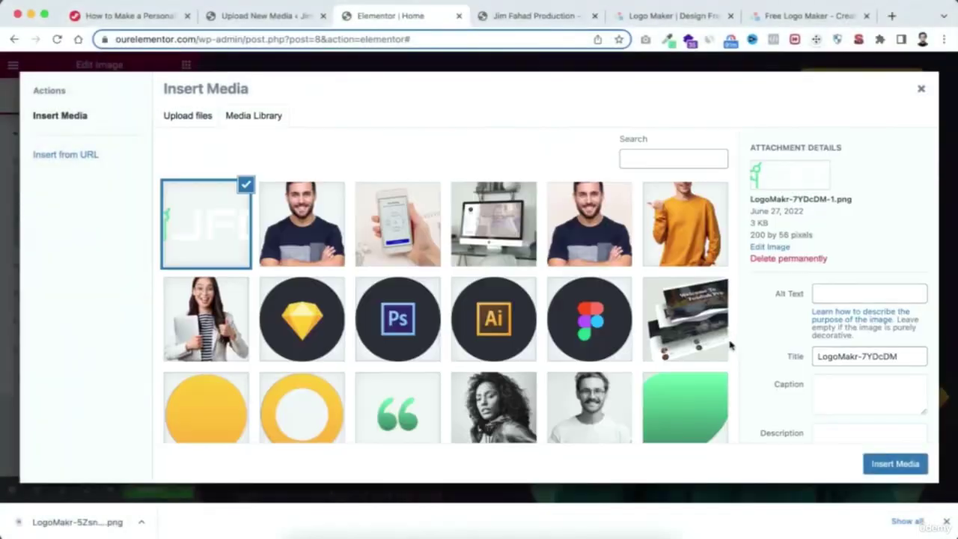
click(891, 465)
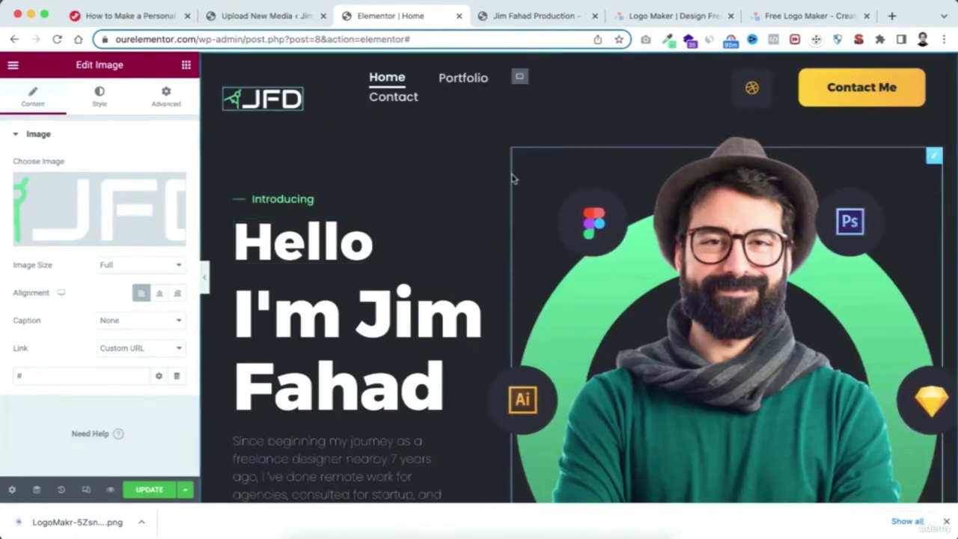
Step: Update the page and open a preview of the changed homepage
click(149, 490)
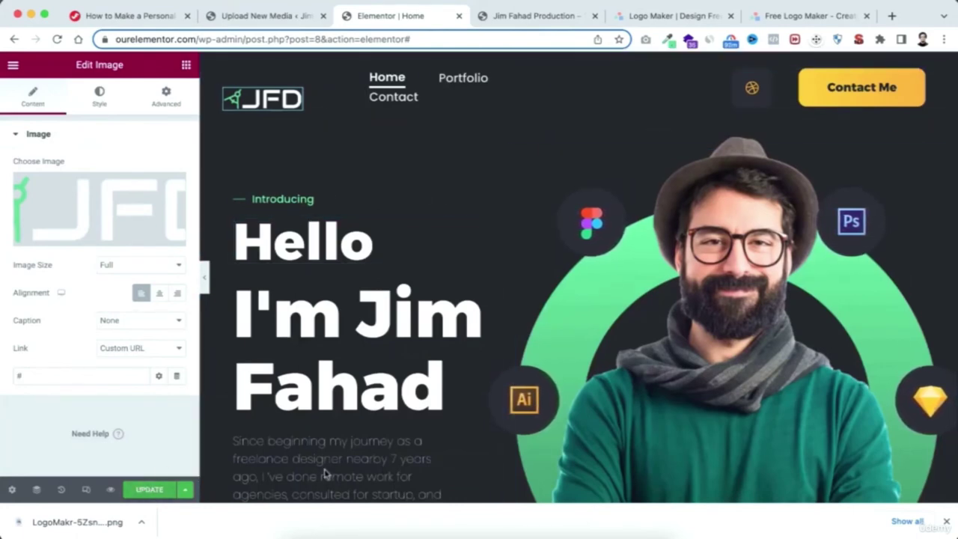
click(946, 524)
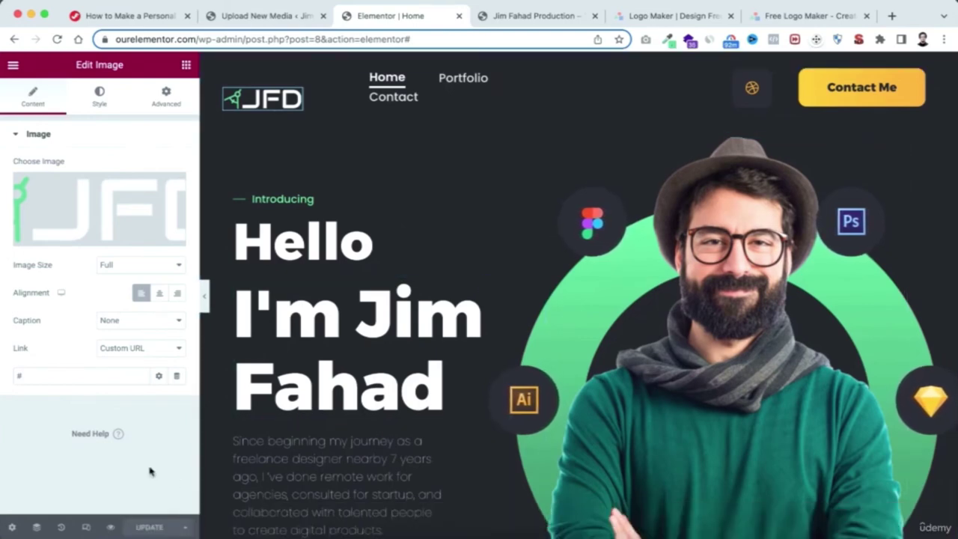
click(111, 529)
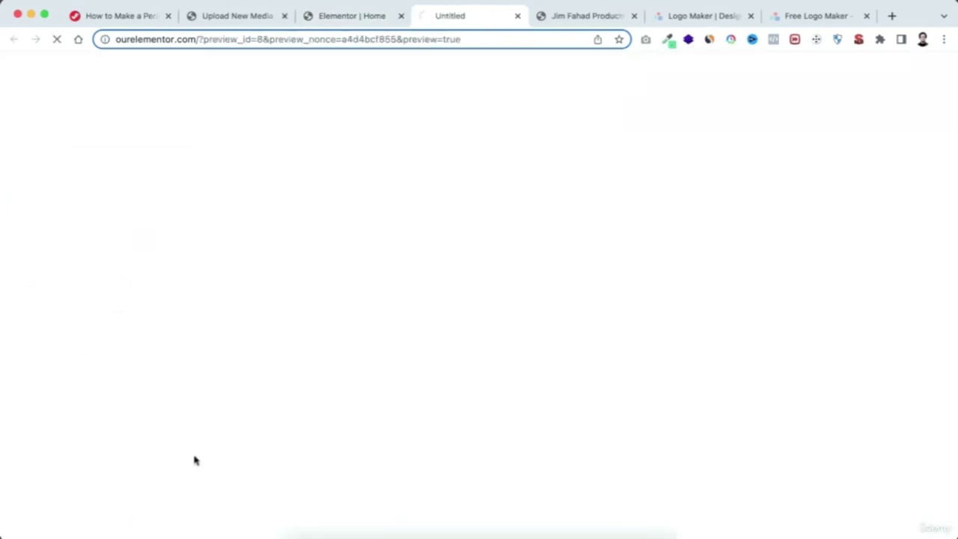
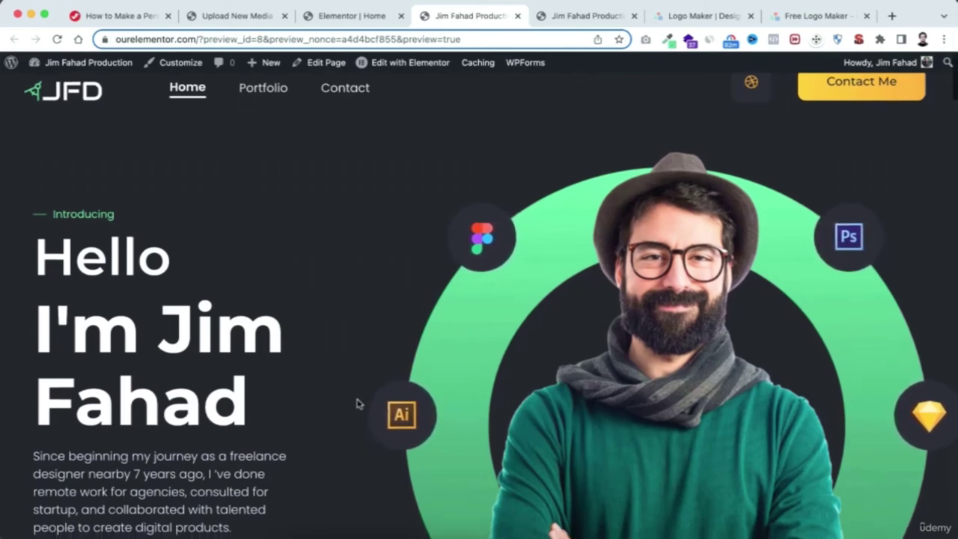
Step: Scroll down the home page, download the CV file MY-CV (1).zip and dismiss the download bar
scroll(358, 404, down, 3)
scroll(358, 405, down, 10)
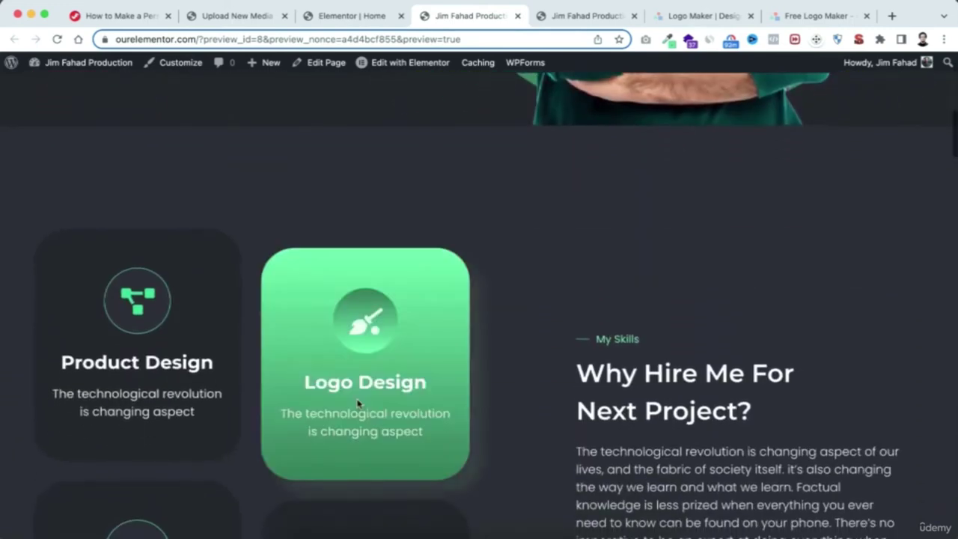
scroll(358, 403, down, 4)
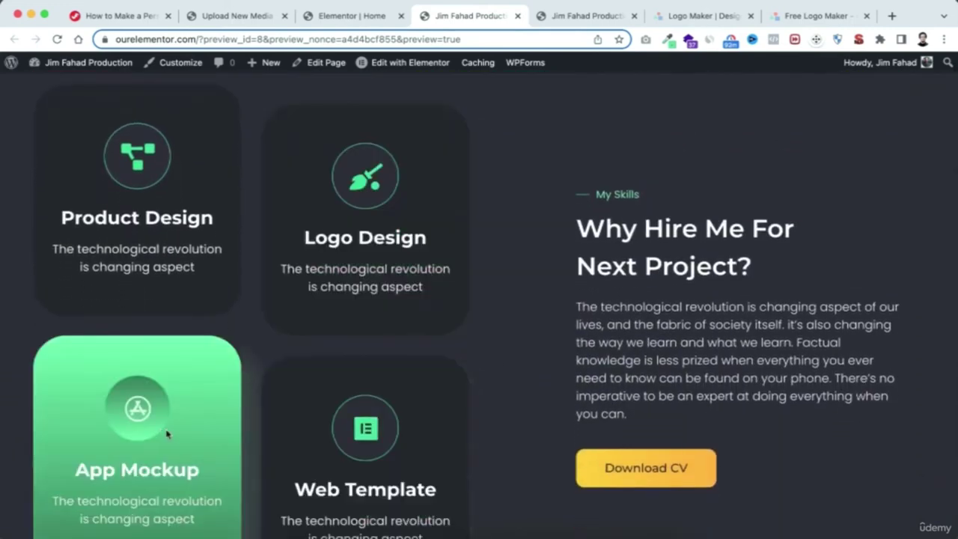
scroll(476, 469, down, 4)
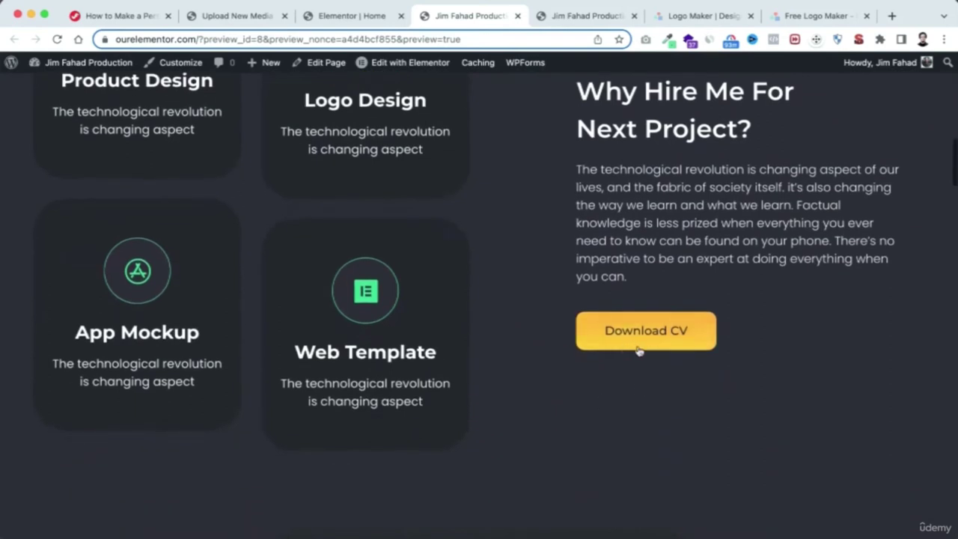
click(664, 341)
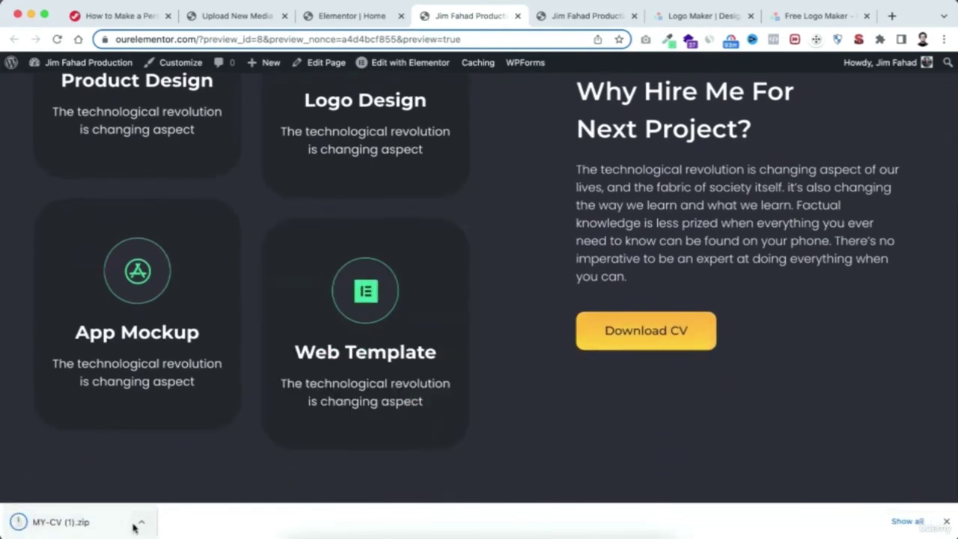
click(947, 522)
Step: Scroll on to the Mobile Card App and Restaurant Landing Page project sections
scroll(693, 460, down, 6)
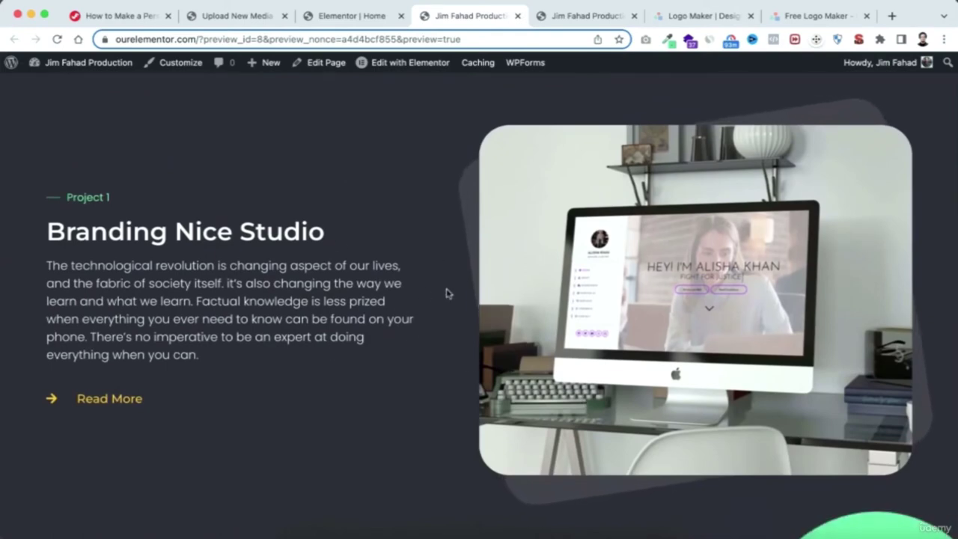
scroll(441, 413, down, 2)
scroll(441, 414, down, 4)
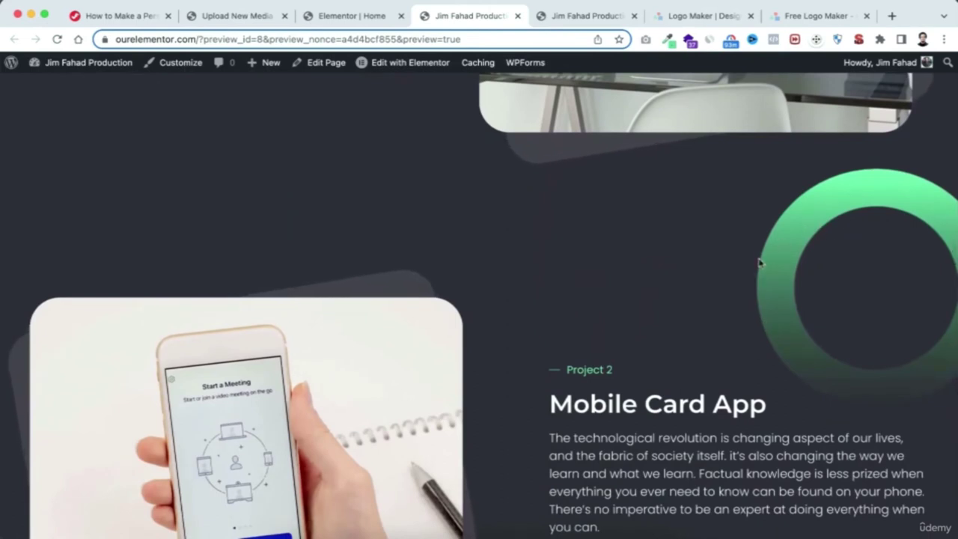
scroll(662, 234, up, 2)
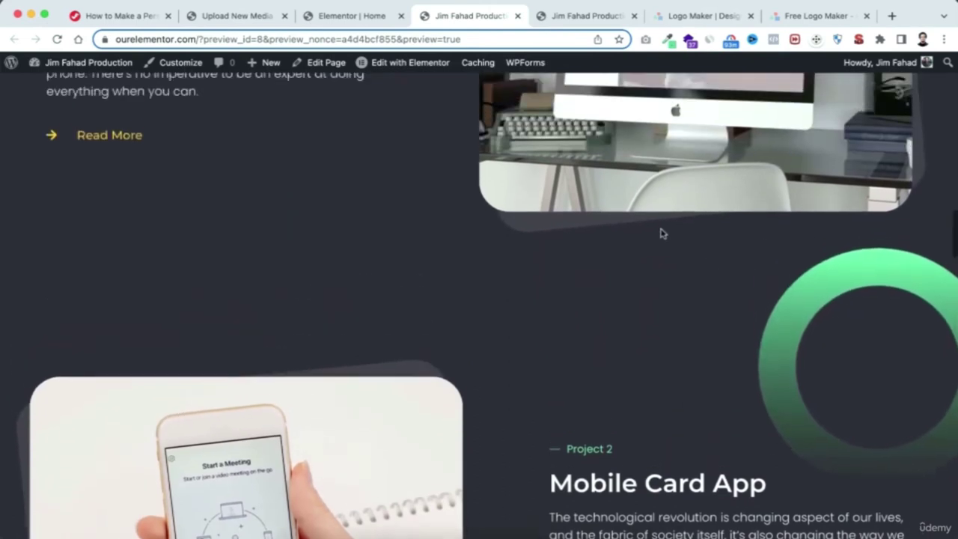
scroll(662, 234, up, 3)
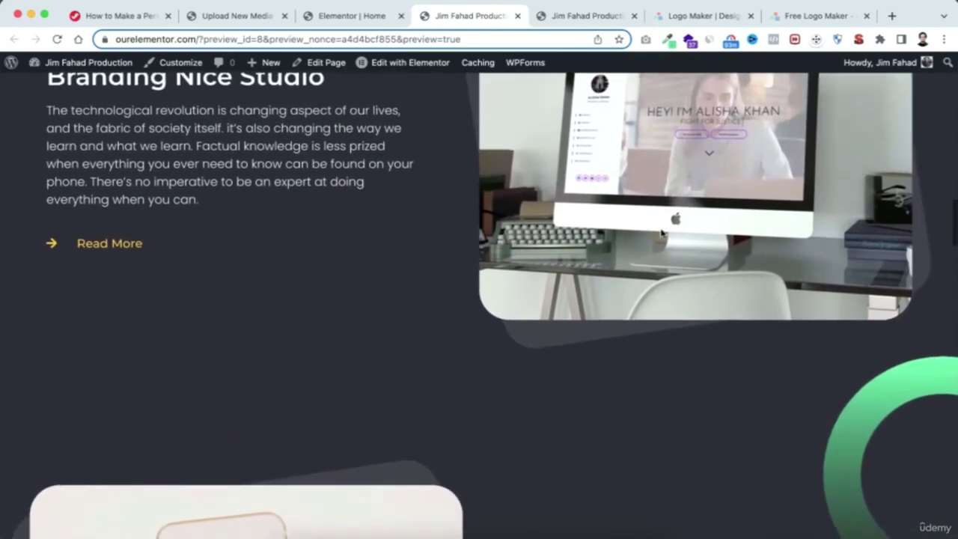
scroll(662, 234, down, 5)
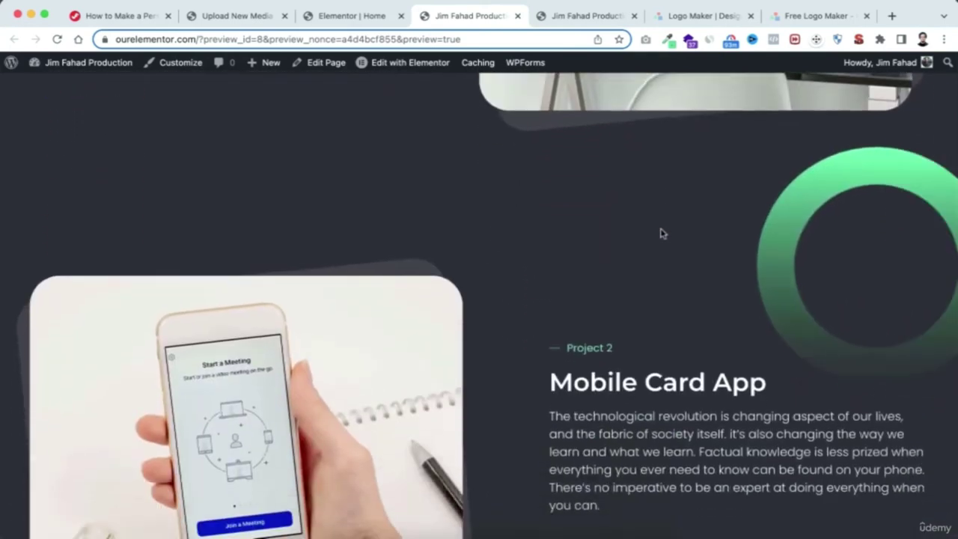
scroll(662, 234, down, 10)
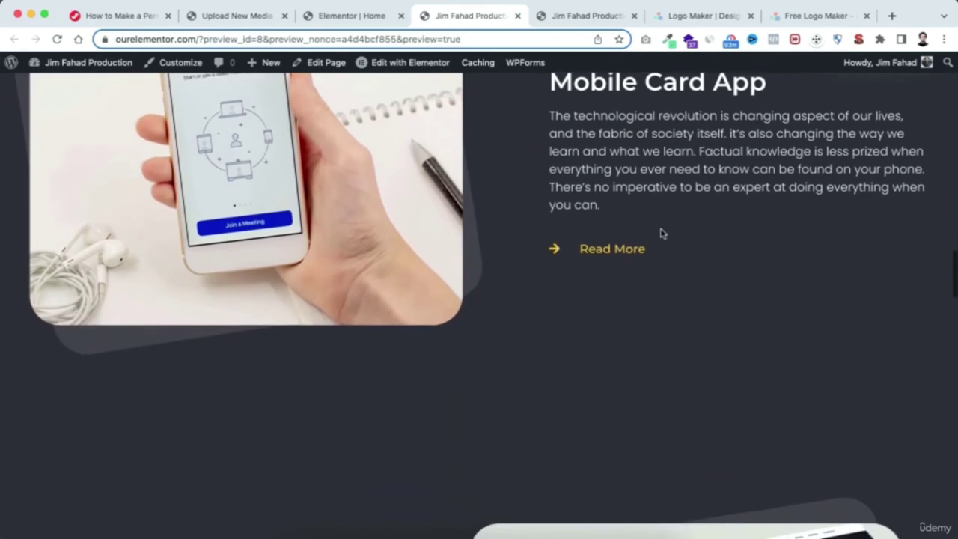
scroll(662, 234, down, 2)
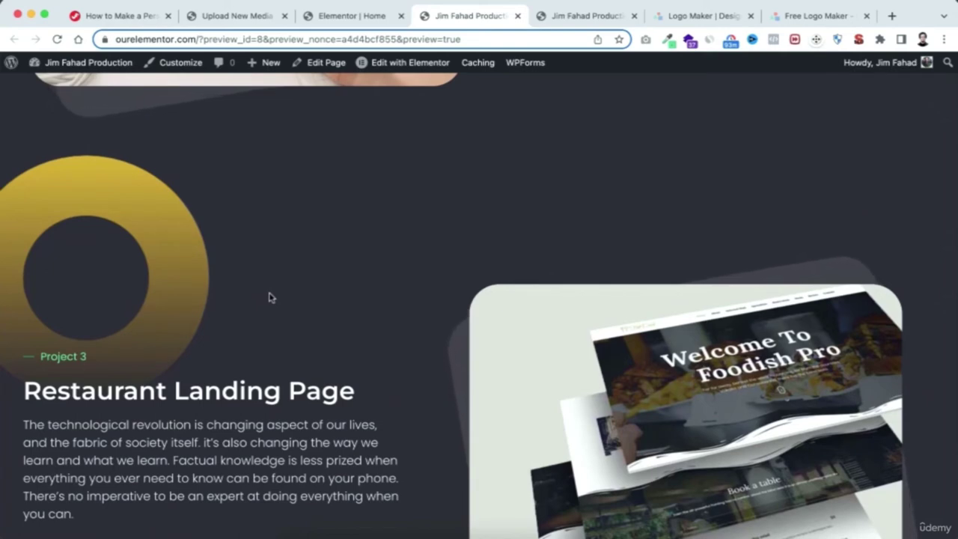
Step: Scroll through the rest of the home page to the footer and back toward the hero section
scroll(270, 297, up, 3)
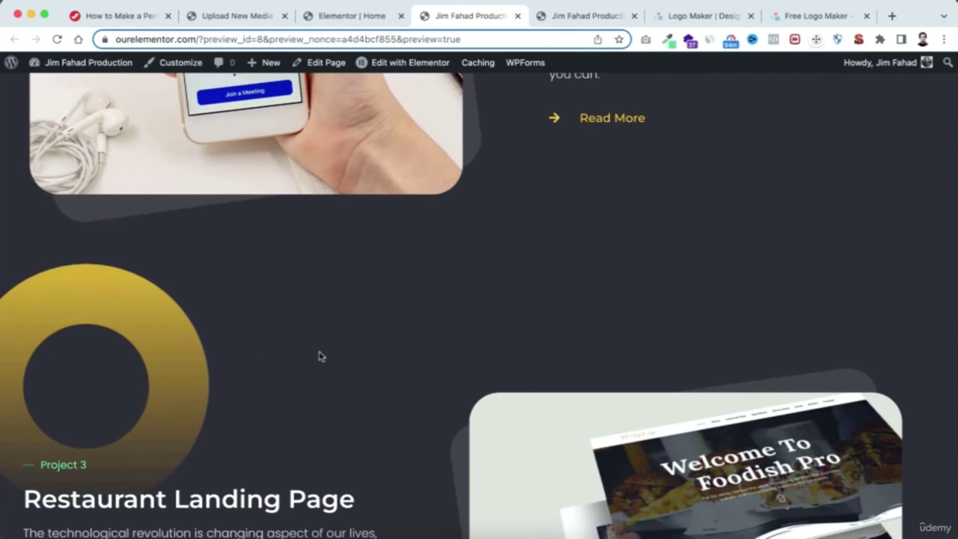
scroll(320, 357, down, 3)
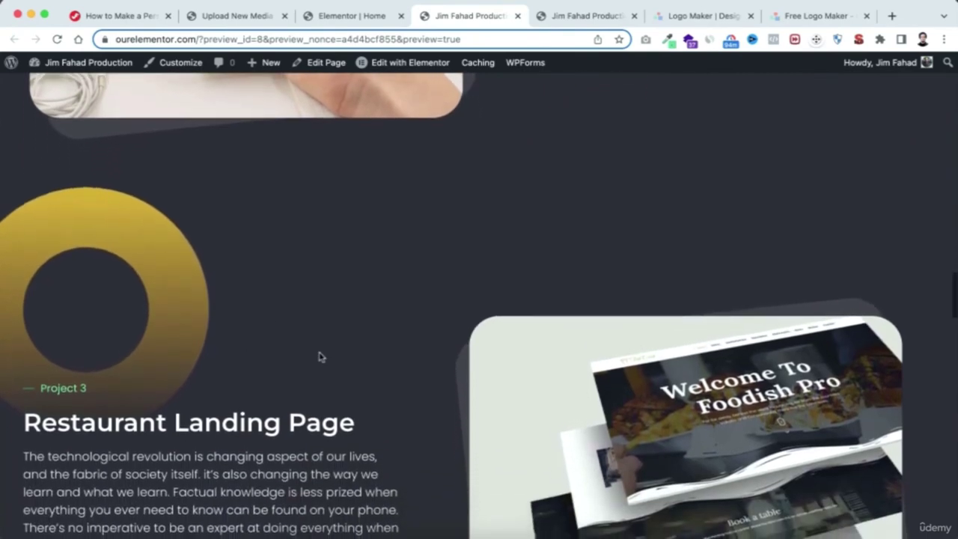
scroll(321, 357, down, 3)
scroll(320, 352, down, 5)
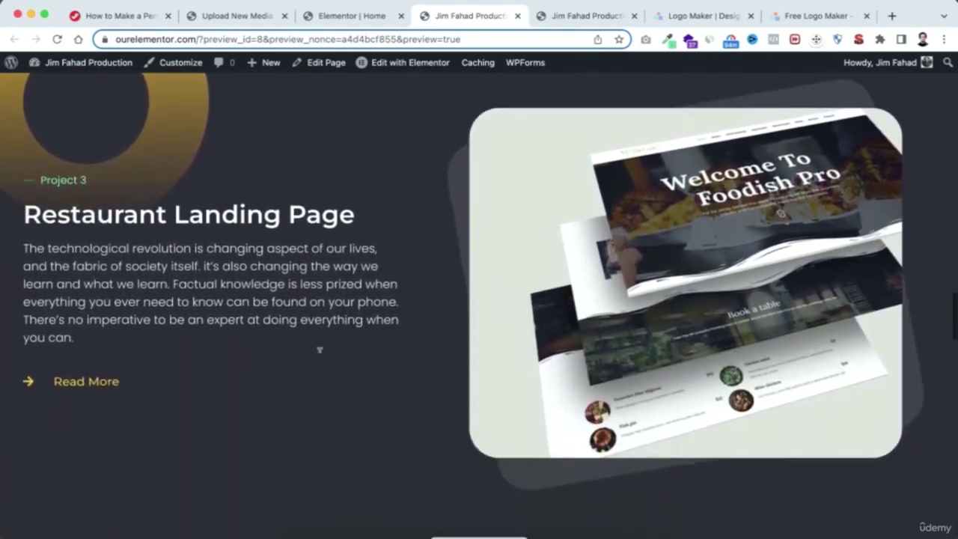
scroll(320, 350, down, 5)
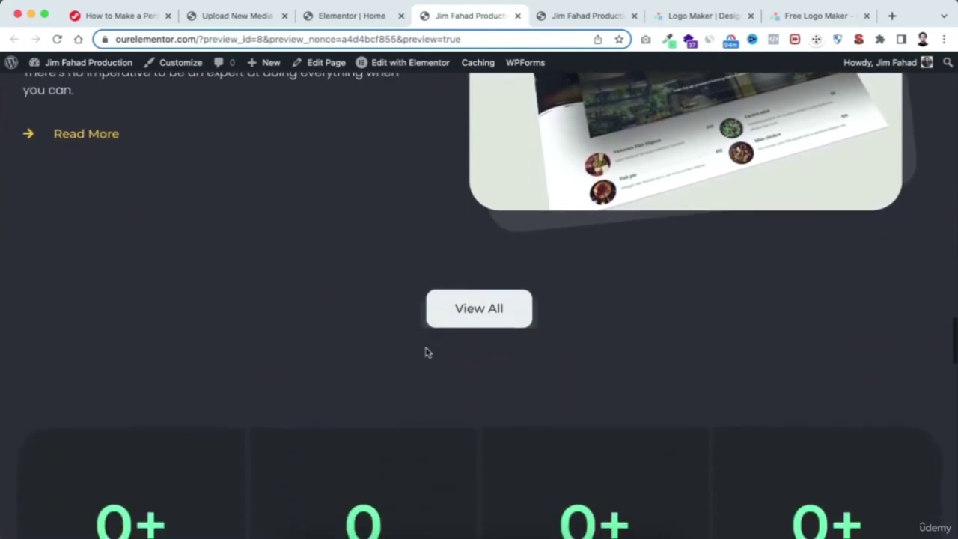
scroll(474, 360, down, 3)
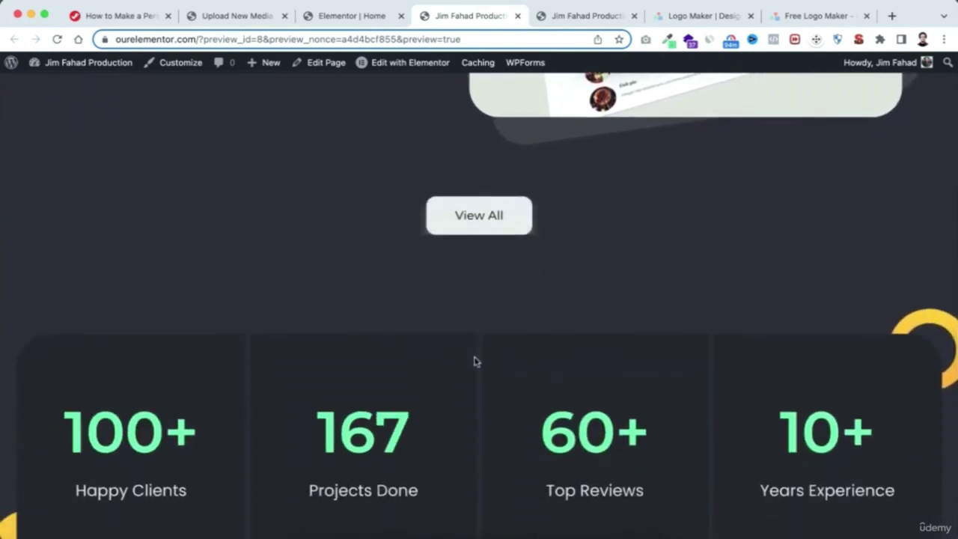
scroll(475, 360, down, 4)
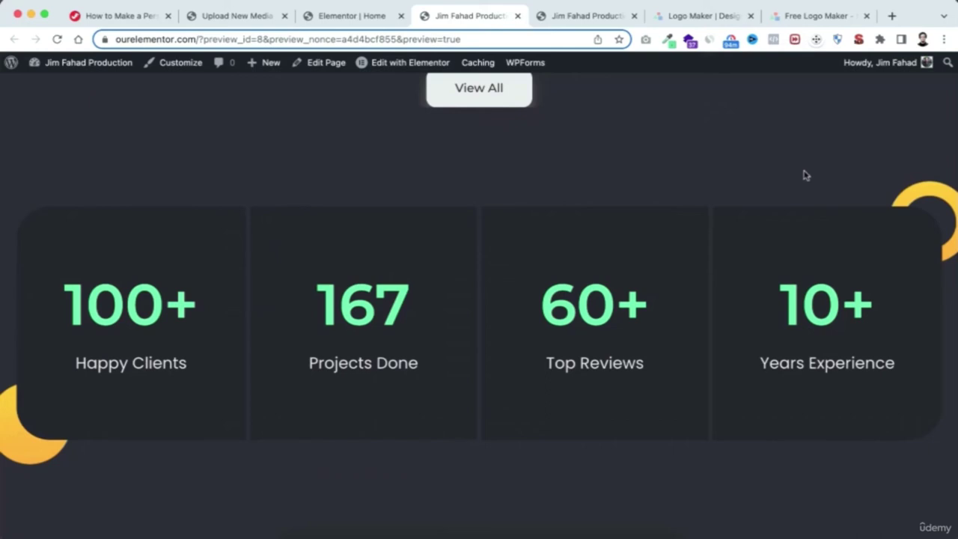
scroll(536, 472, down, 2)
scroll(536, 471, up, 5)
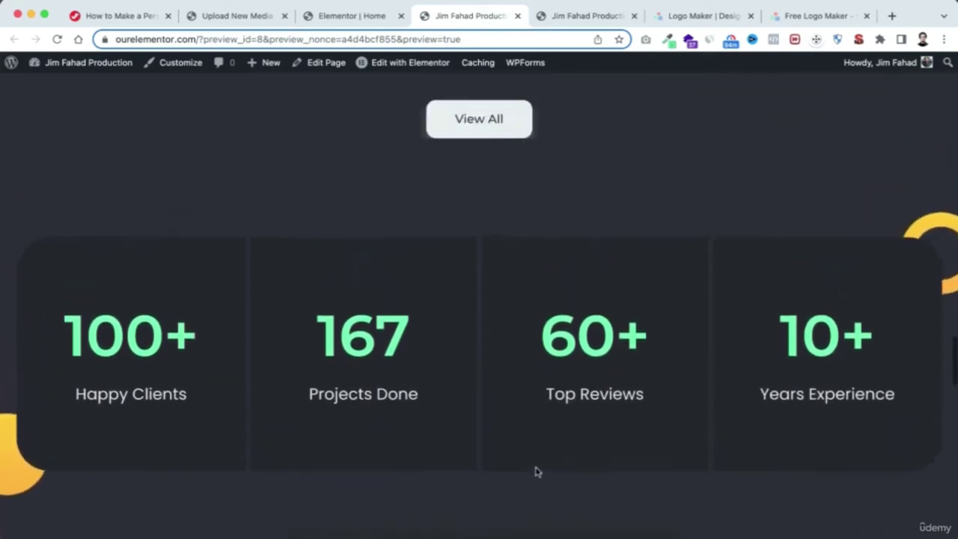
scroll(536, 471, down, 5)
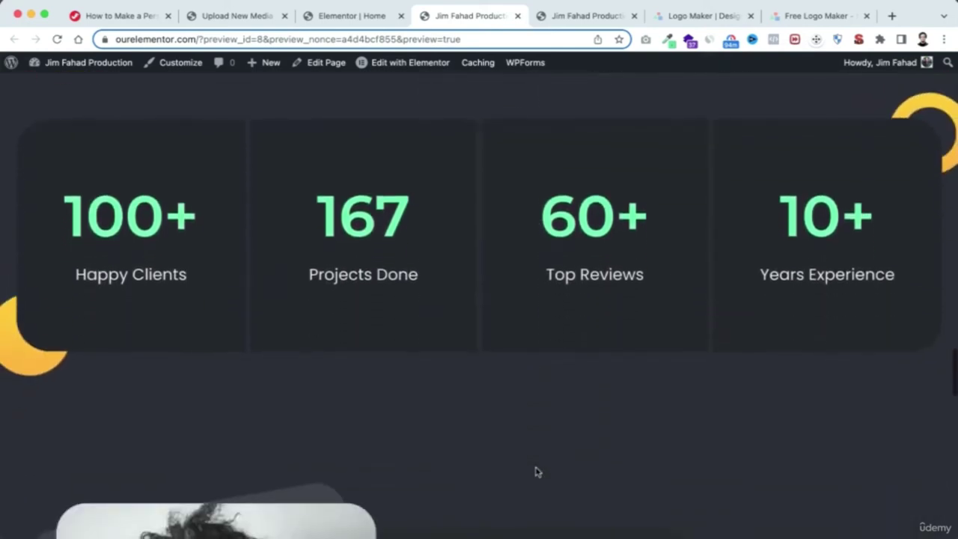
scroll(537, 472, down, 8)
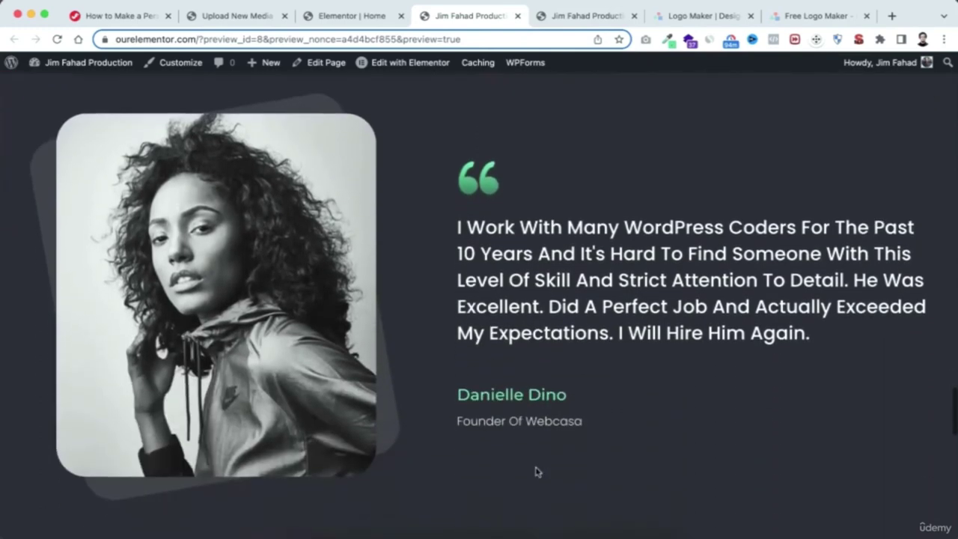
scroll(536, 471, down, 10)
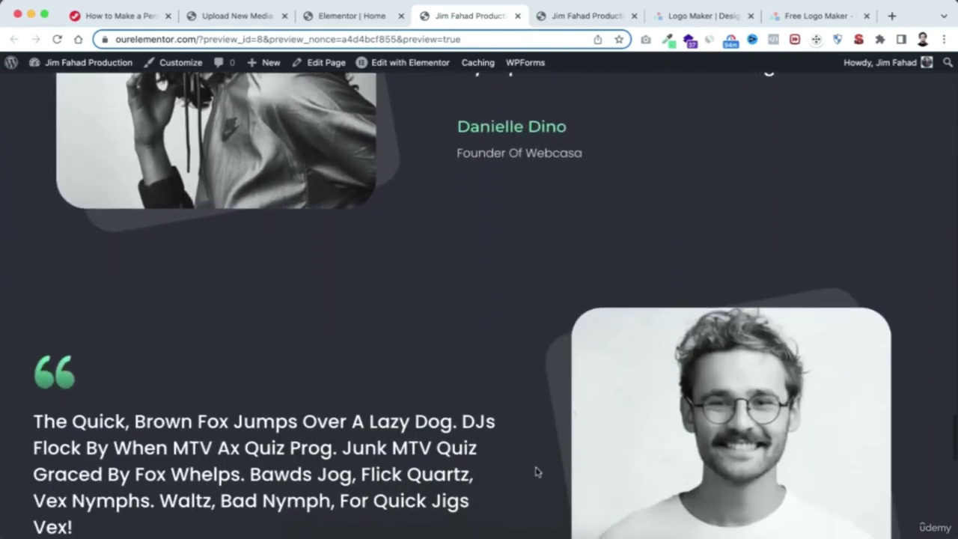
scroll(536, 472, down, 6)
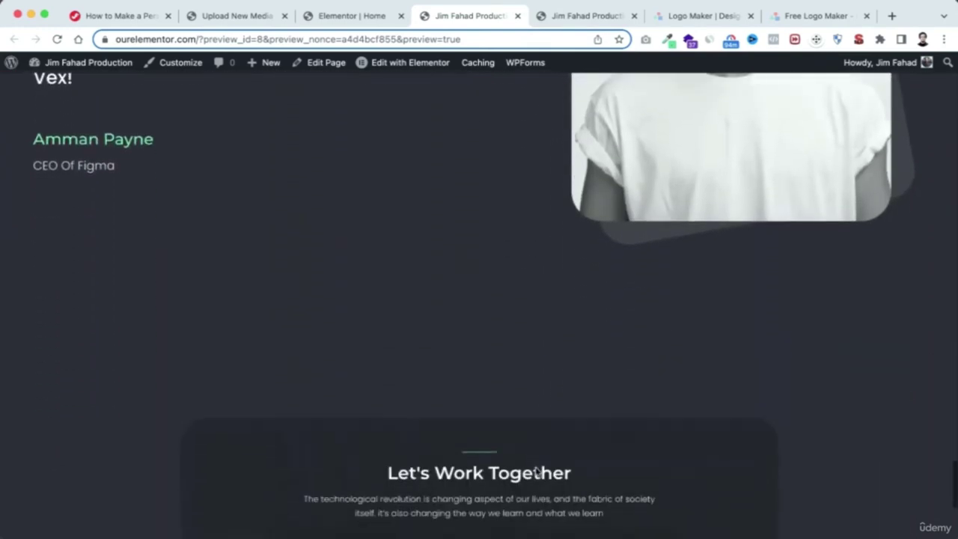
scroll(536, 471, down, 2)
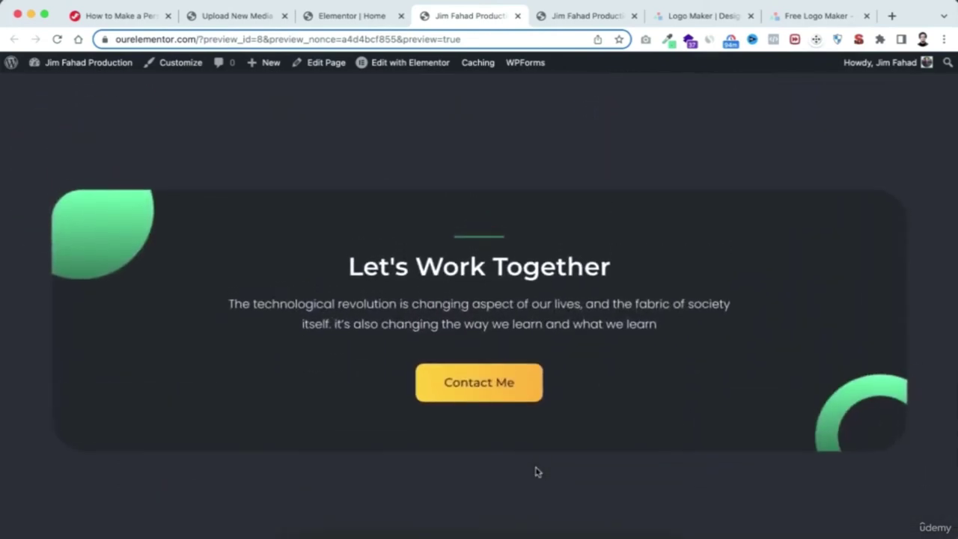
scroll(537, 471, down, 3)
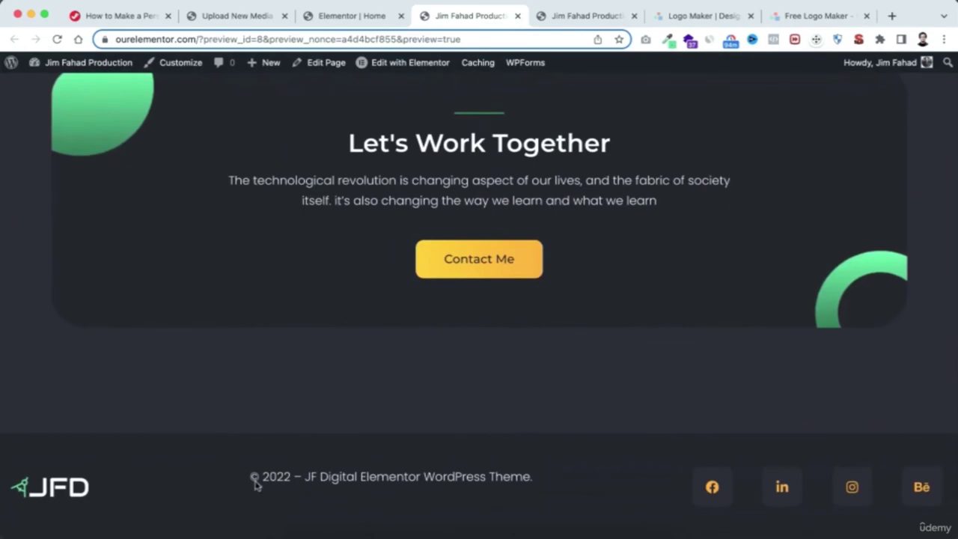
scroll(665, 239, up, 20)
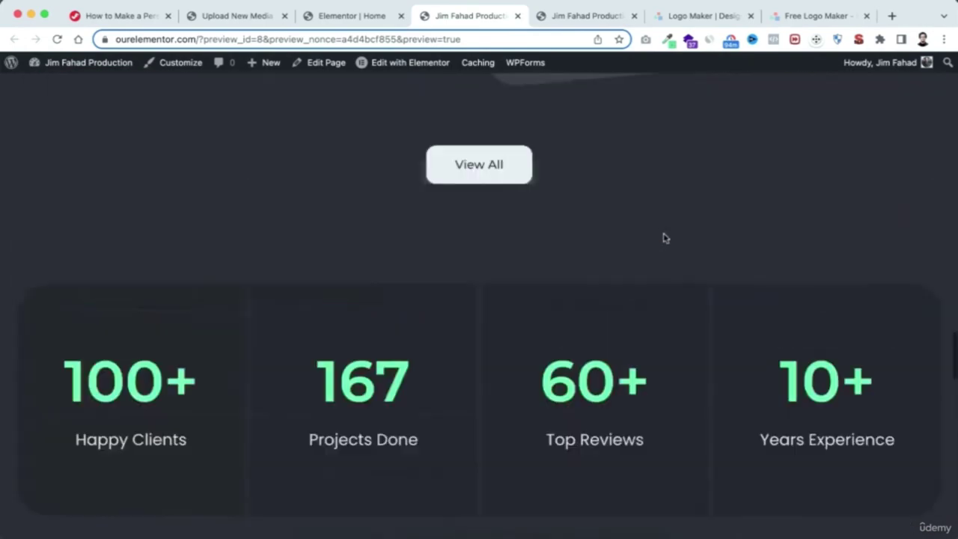
scroll(664, 239, up, 20)
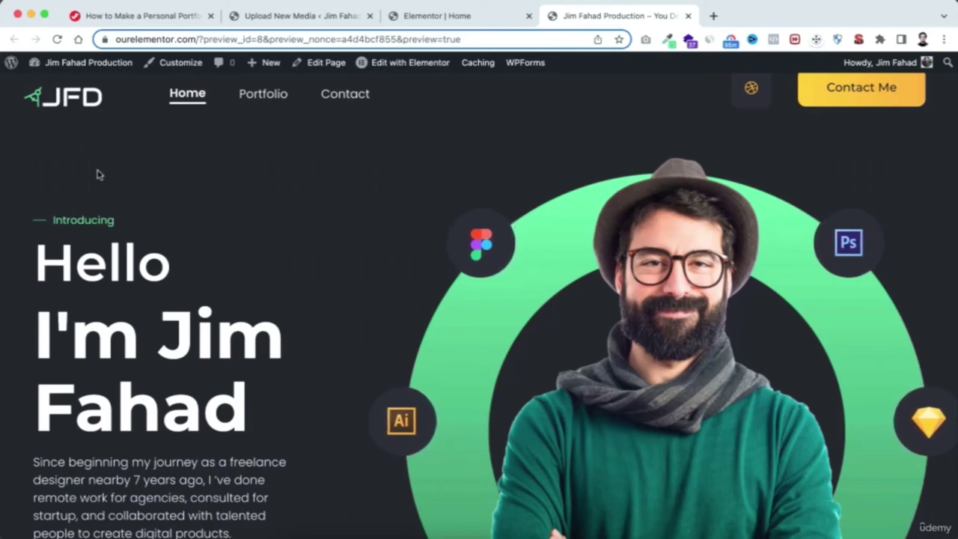
Step: Go to the admin Dashboard and close the leftover media upload and Elementor tabs
mouse_move(94, 68)
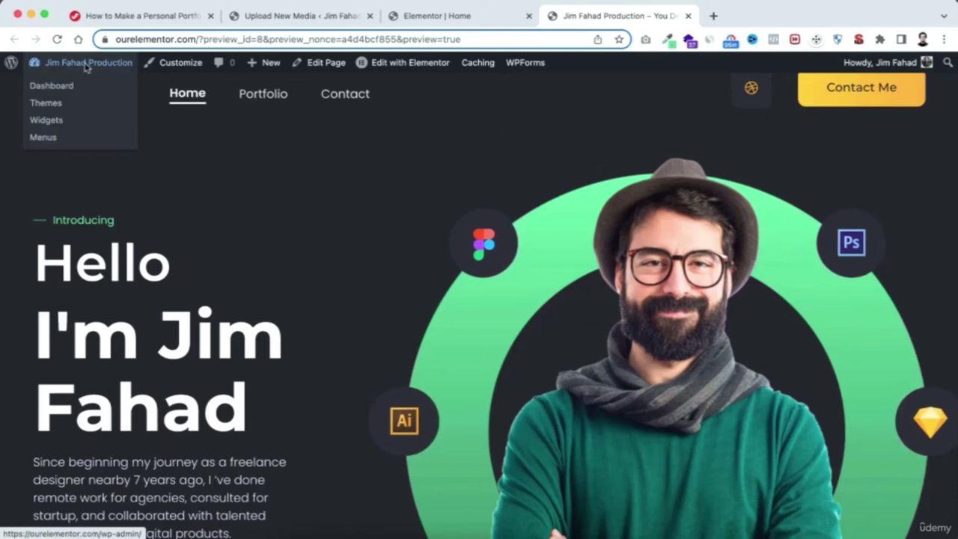
click(64, 90)
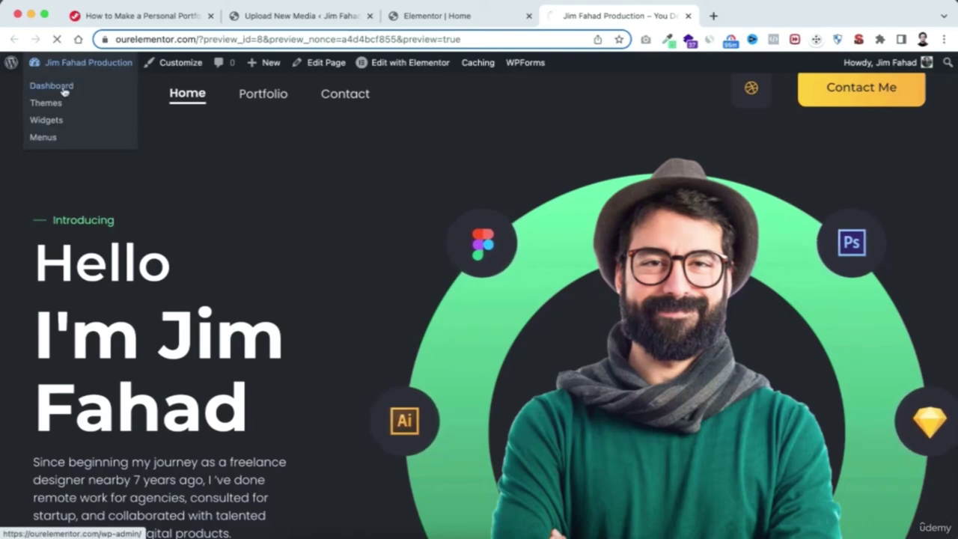
click(369, 16)
click(369, 16)
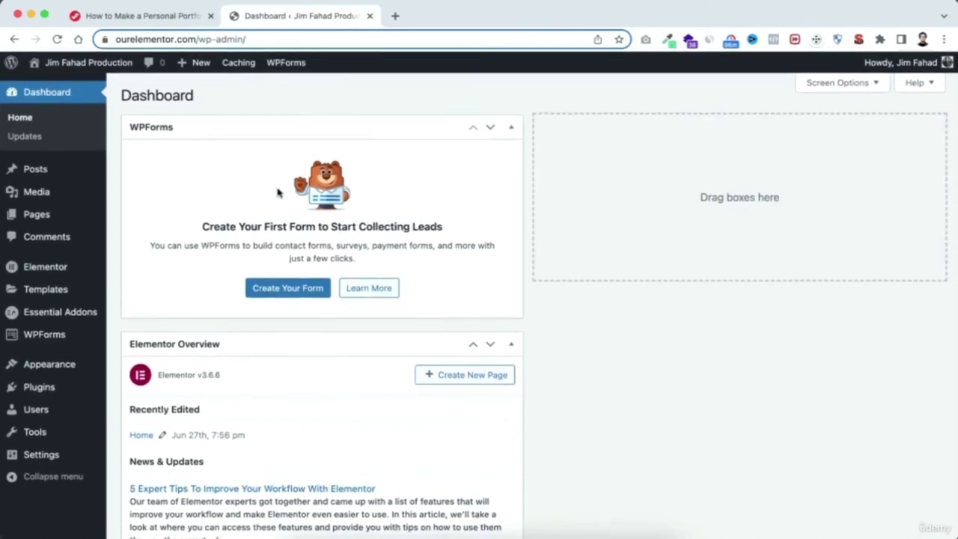
Step: Hide the WPForms and Elementor Overview boxes through Screen Options
click(838, 84)
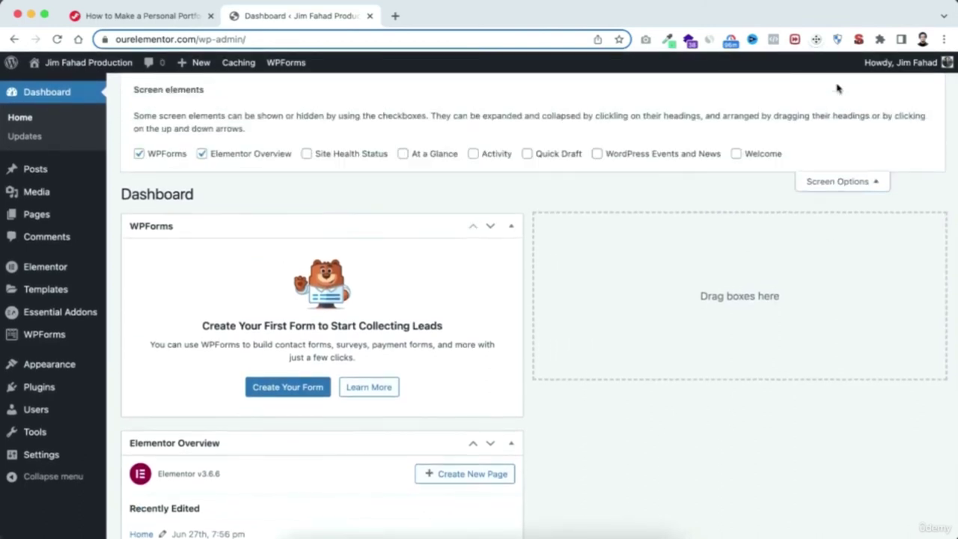
click(139, 155)
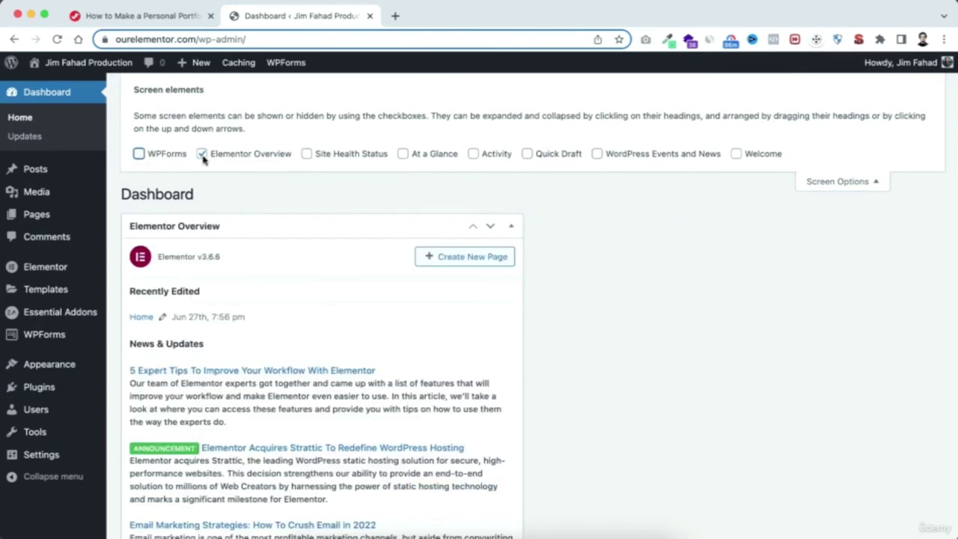
click(202, 154)
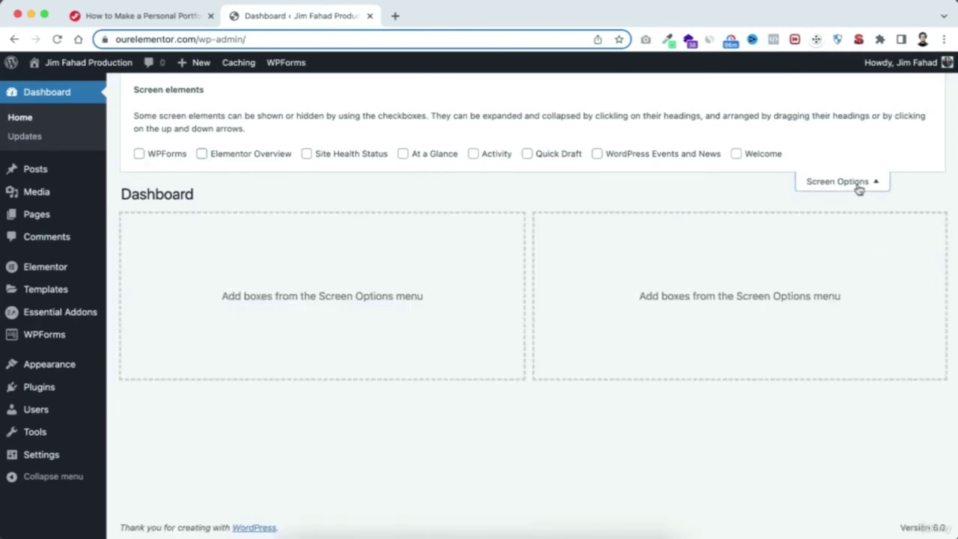
click(858, 184)
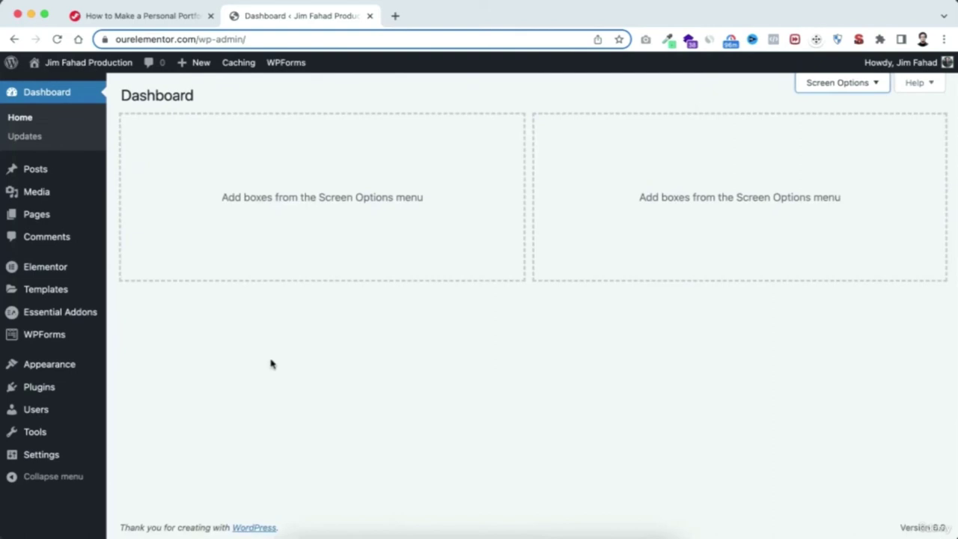
Step: Open the Portfolio page for editing from the All Pages list
mouse_move(30, 215)
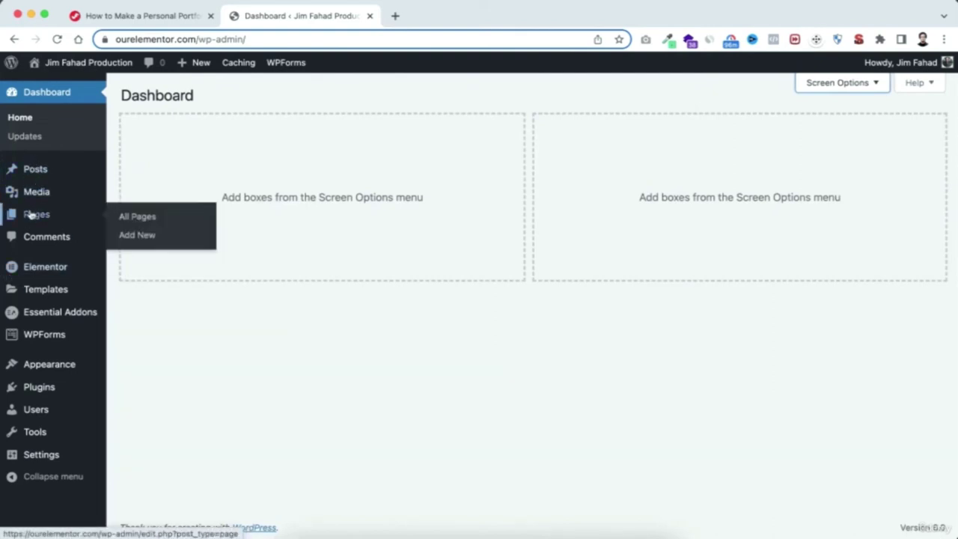
click(140, 217)
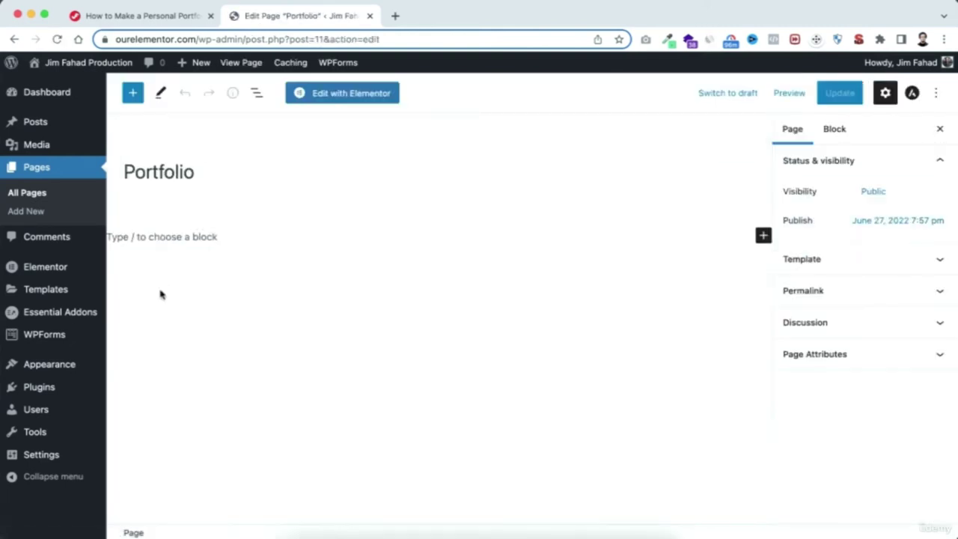
click(325, 101)
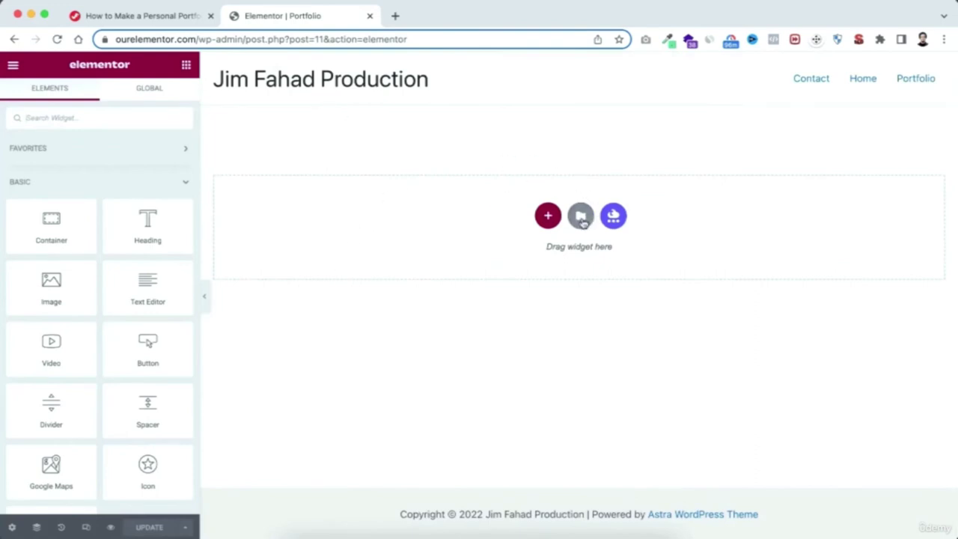
Step: Import JFD-Portfolio.json from the JFD-Freelancer templates folder, then insert it with its page settings
click(581, 216)
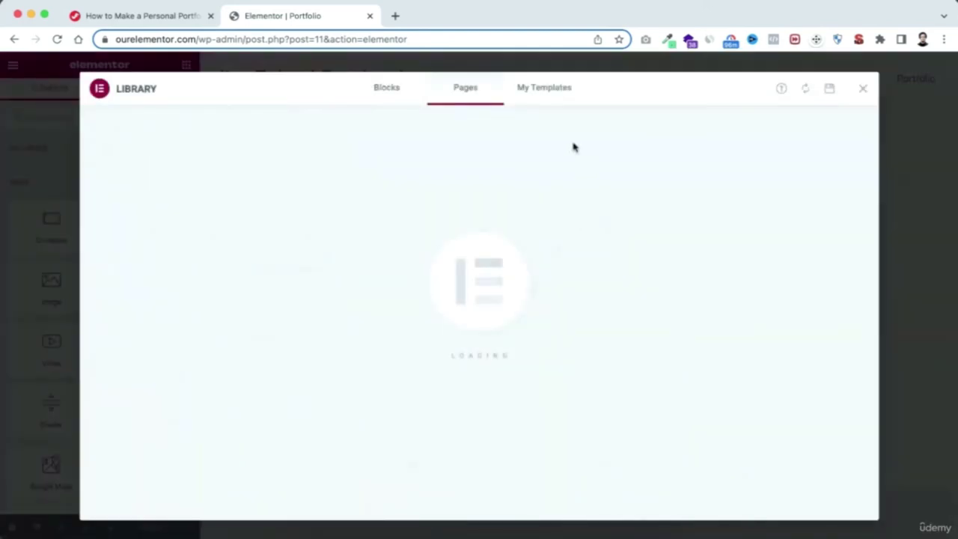
click(782, 89)
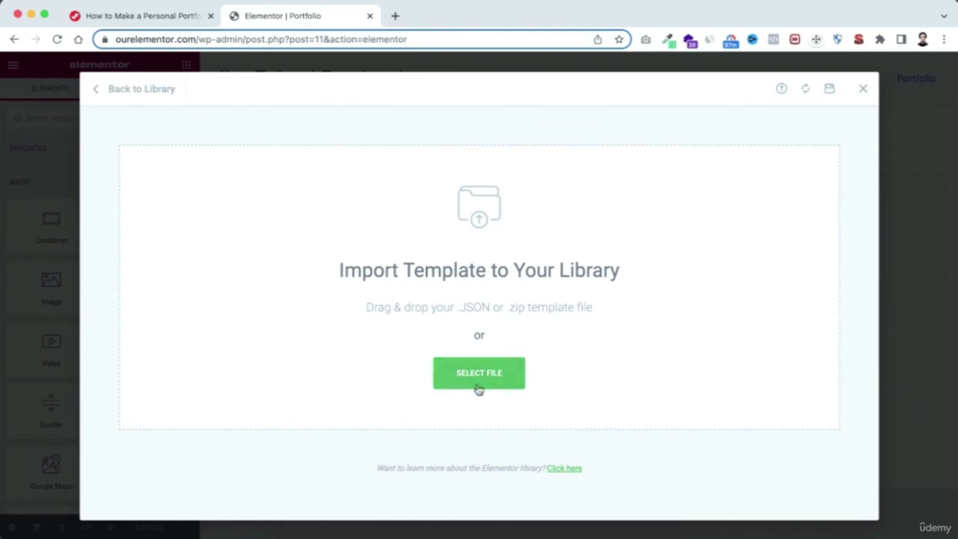
click(476, 377)
click(511, 141)
click(502, 162)
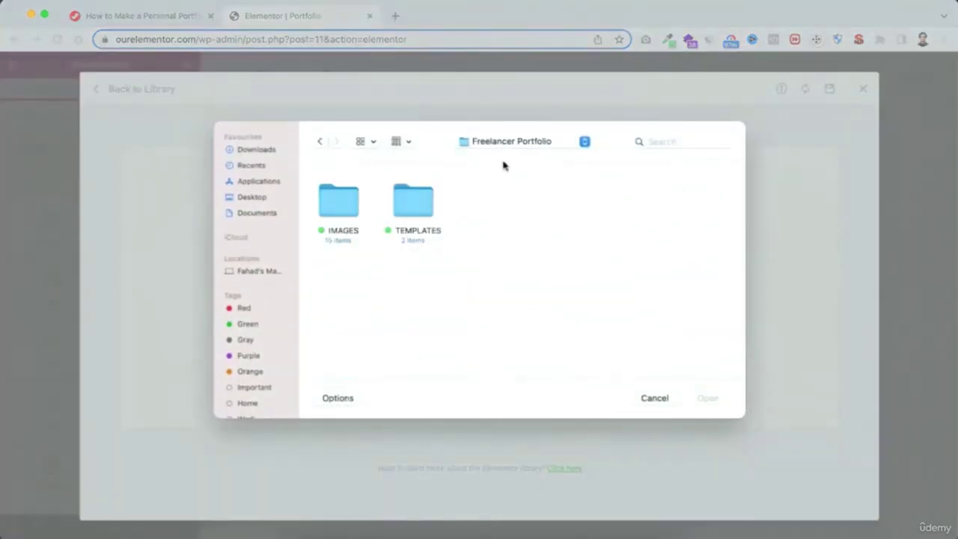
double_click(413, 200)
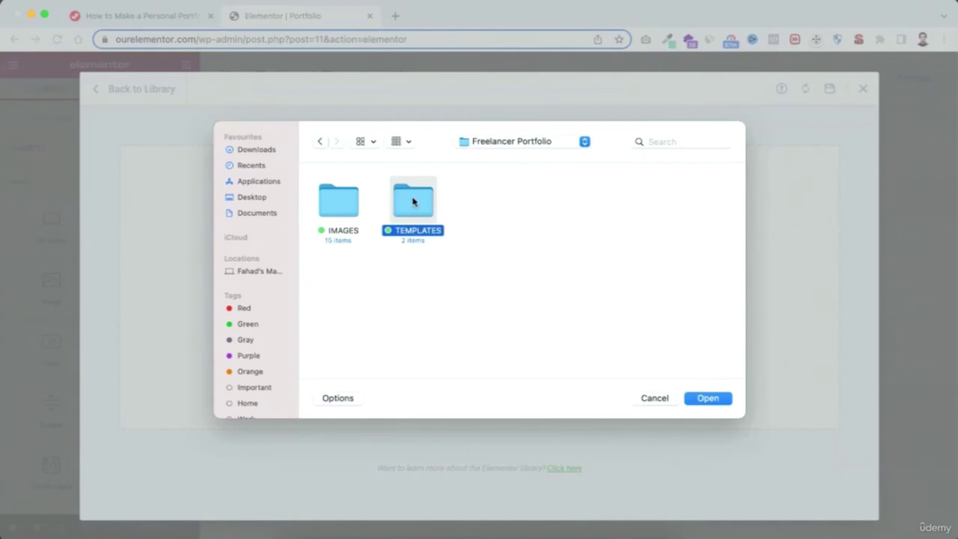
double_click(340, 204)
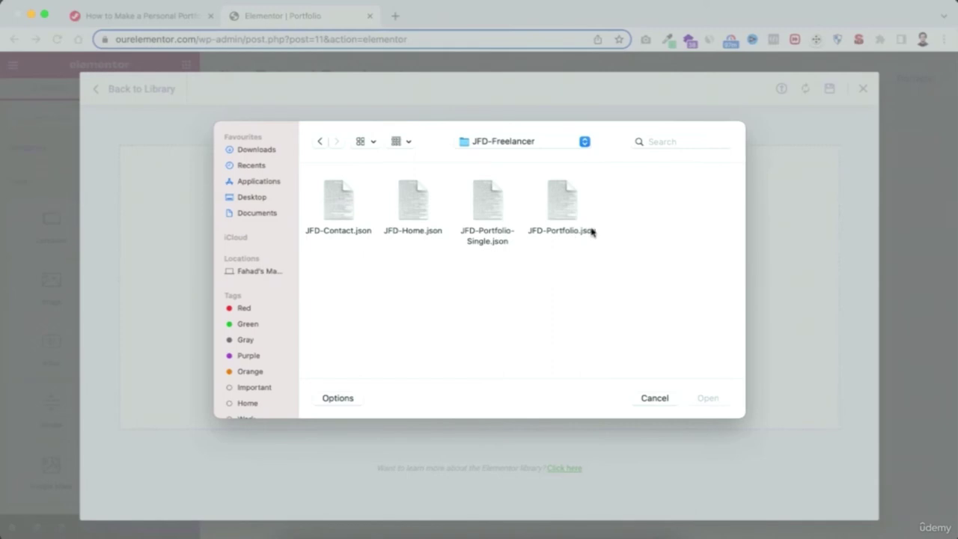
click(567, 206)
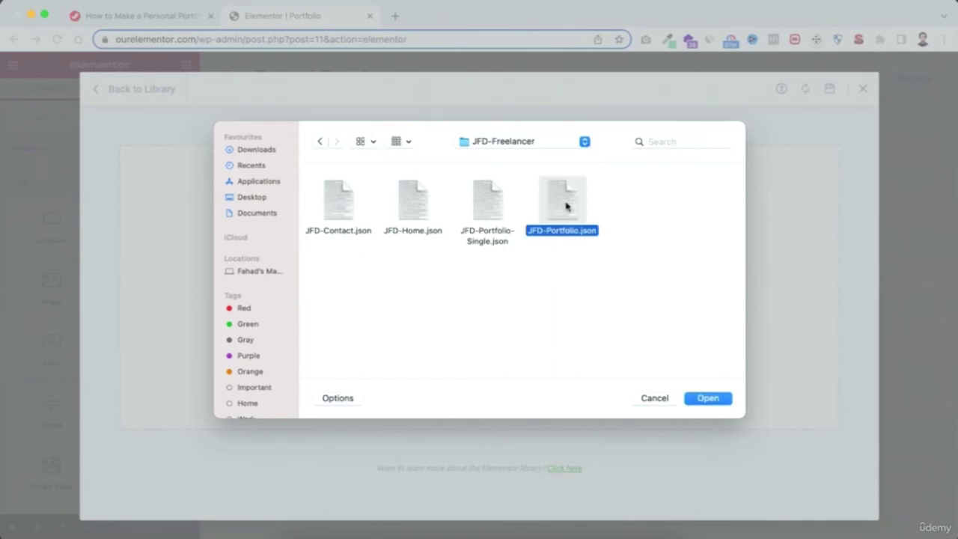
click(709, 400)
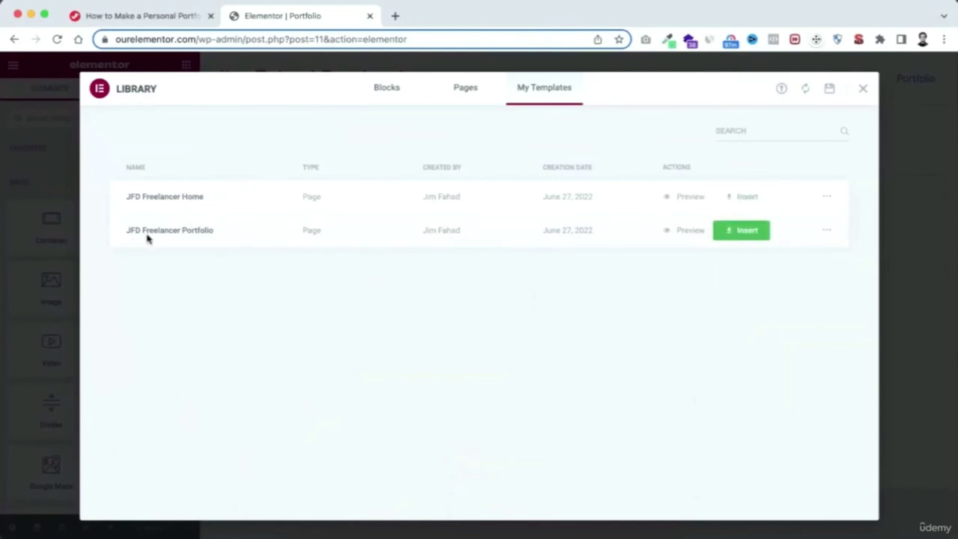
click(739, 234)
click(550, 340)
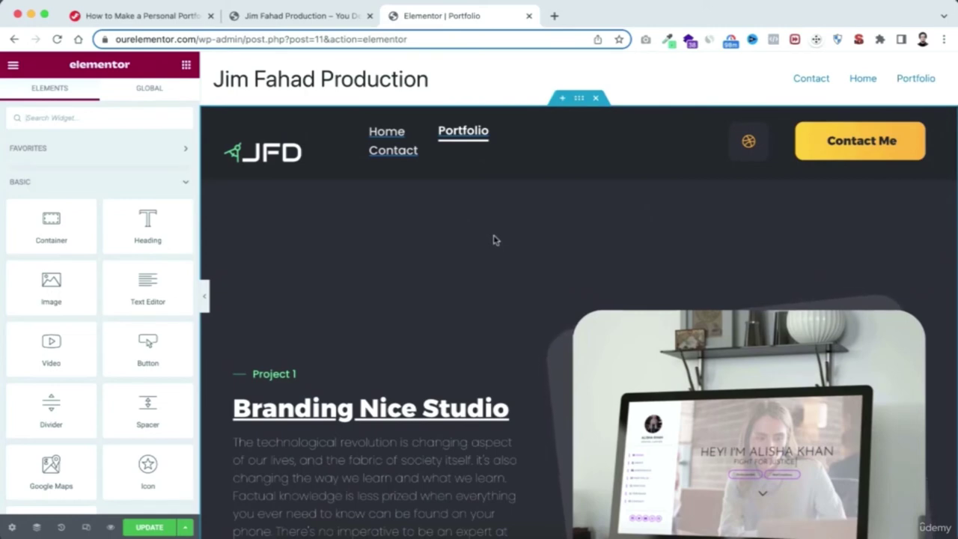
Step: Set the Portfolio page layout to Elementor Canvas in Page Settings
click(12, 528)
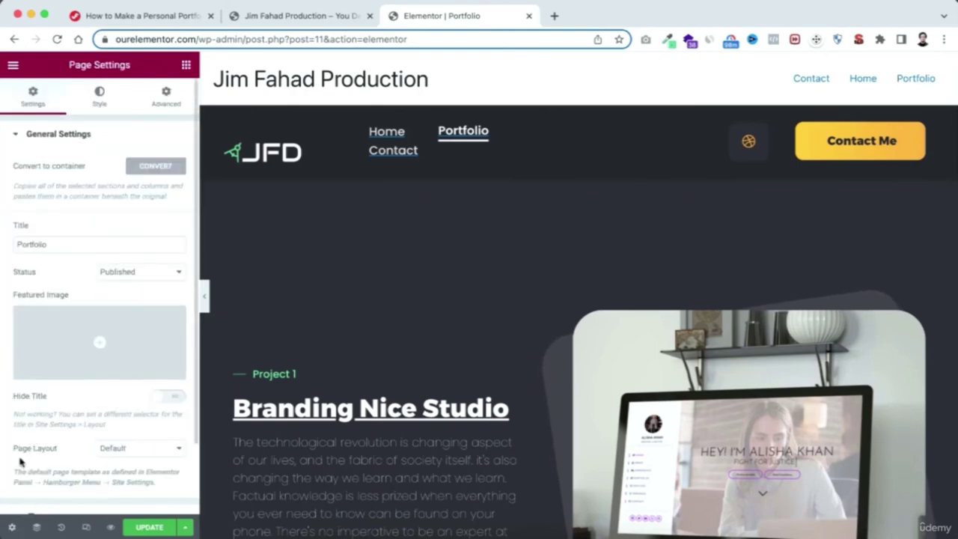
click(120, 448)
click(120, 461)
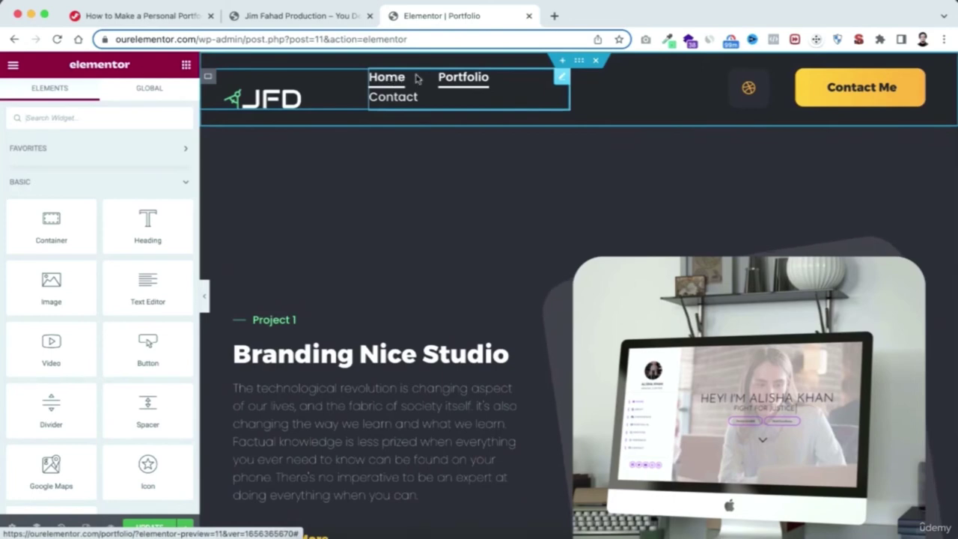
Step: In the nav Icon List, link the Home, Portfolio and Contact items to the Home, Portfolio and Contact pages
click(422, 85)
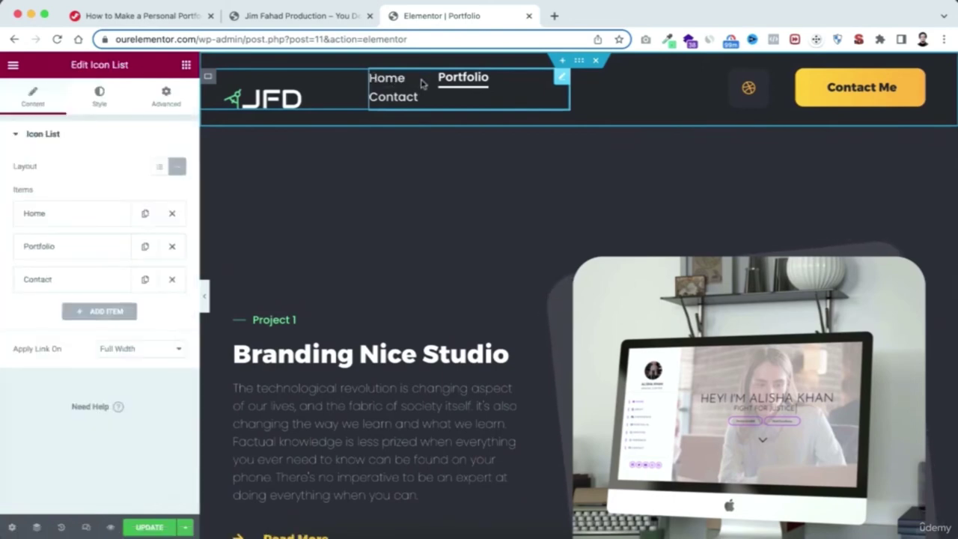
click(72, 218)
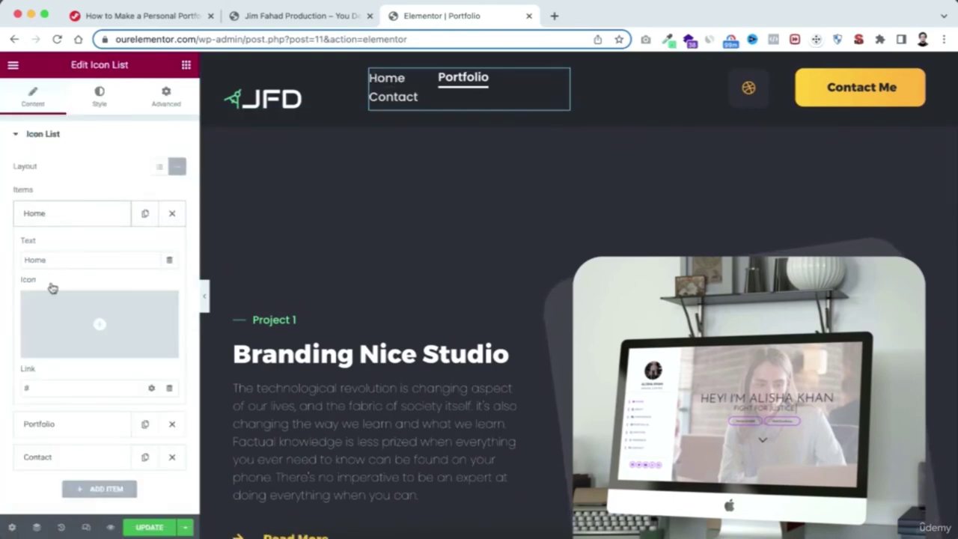
click(30, 388)
text(Home)
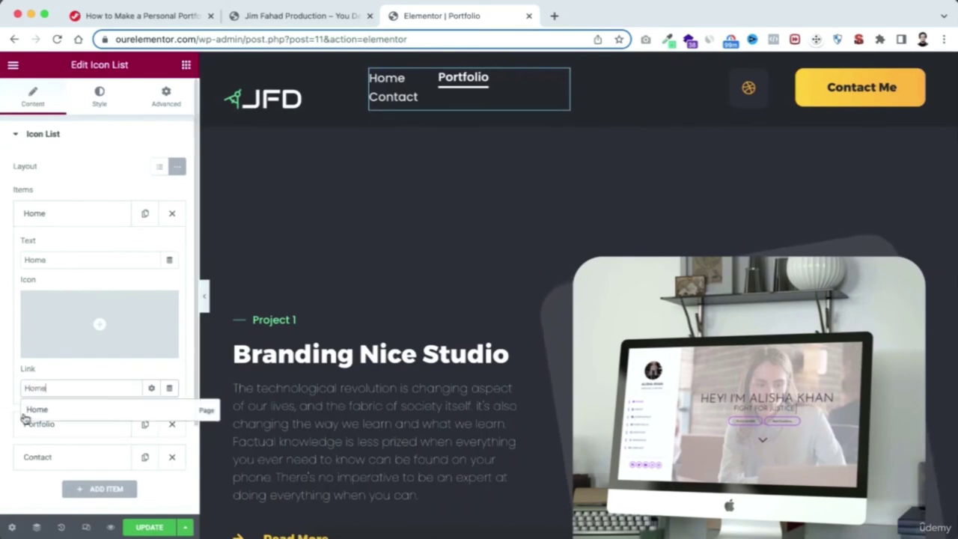
click(56, 416)
click(59, 426)
click(32, 422)
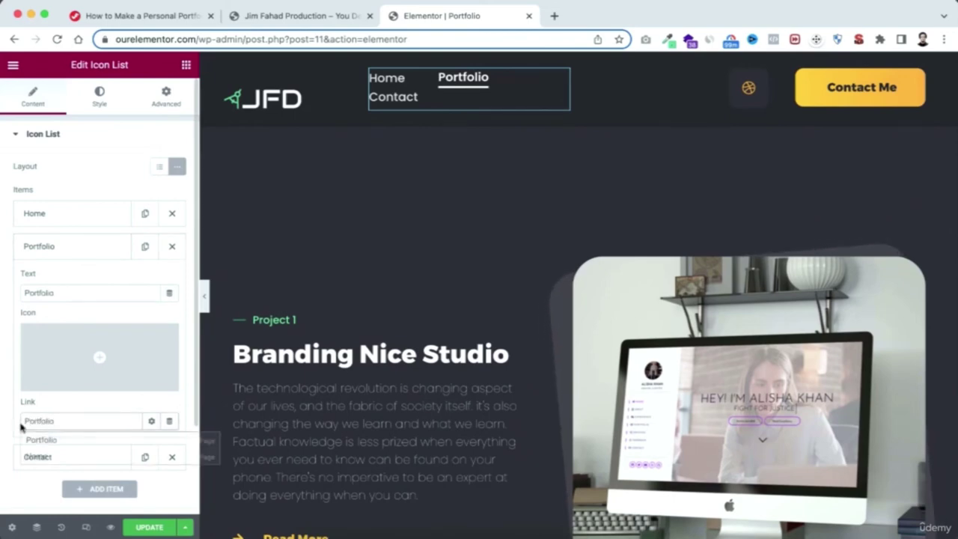
text(Portfolio)
click(65, 444)
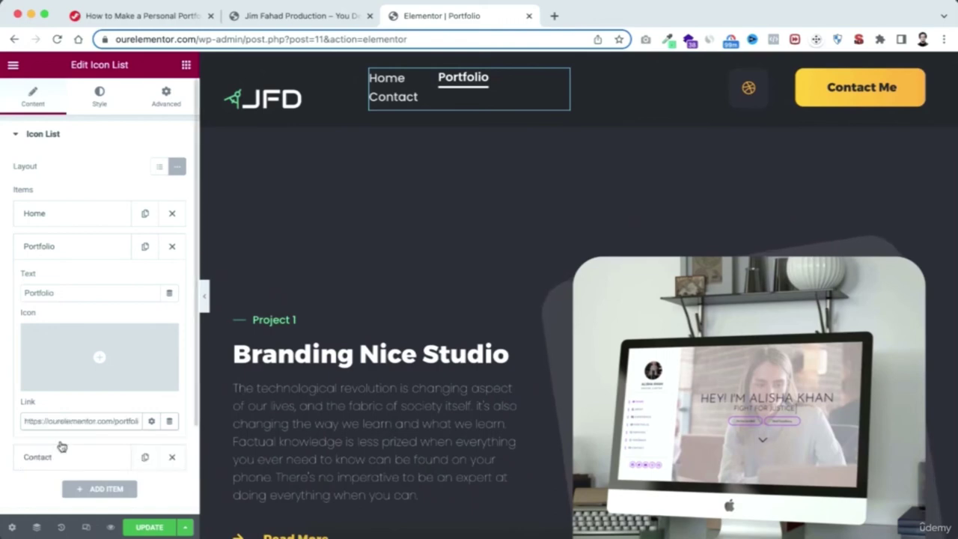
click(51, 453)
click(24, 454)
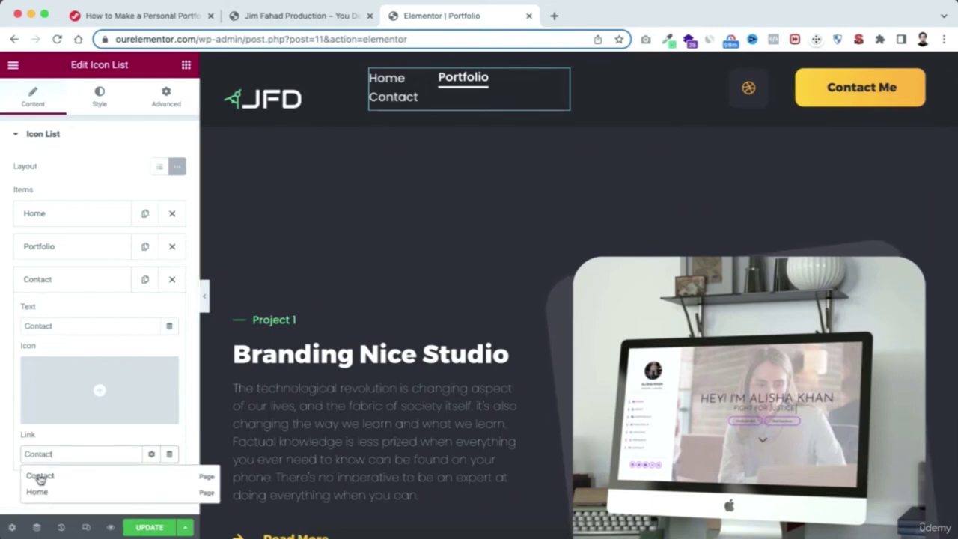
click(49, 479)
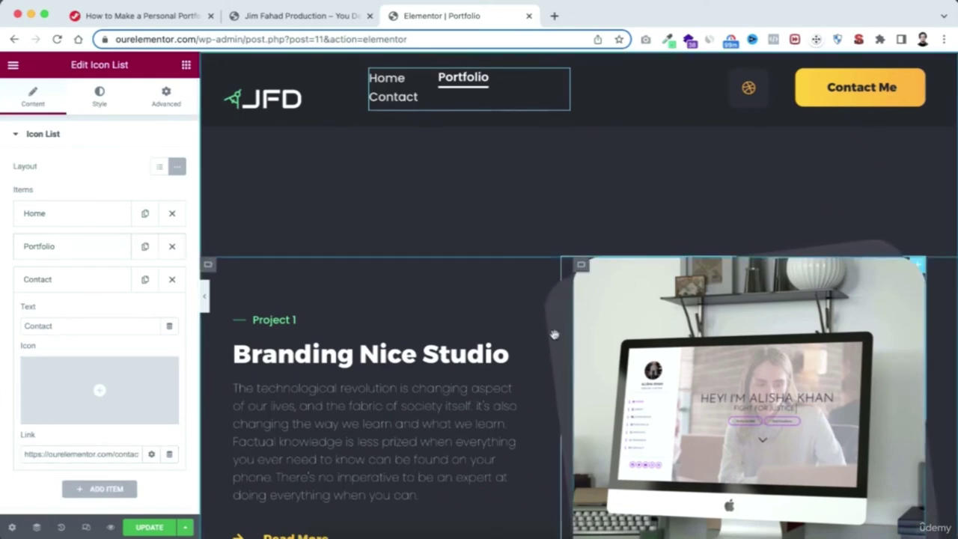
scroll(554, 334, down, 3)
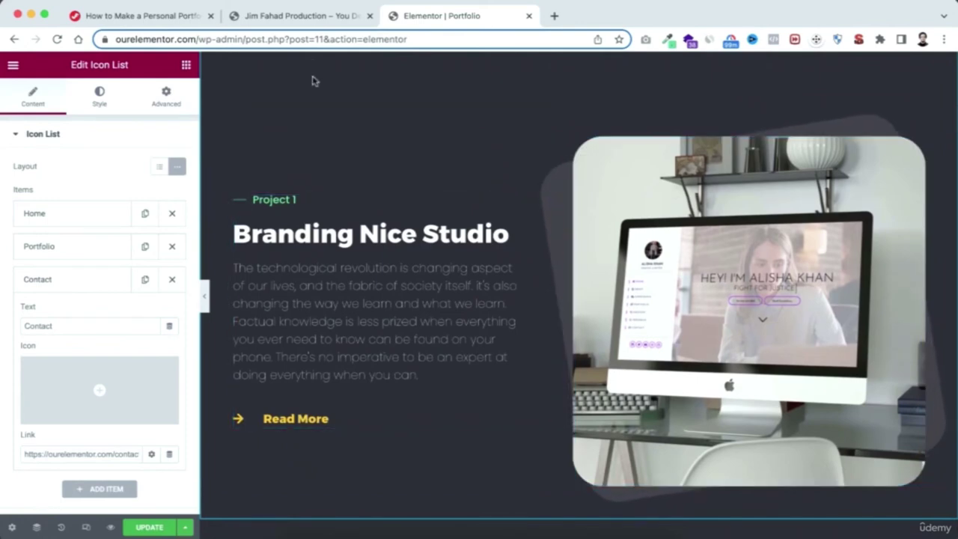
Step: Review the live site's project sections, then return to the Elementor Portfolio tab
click(309, 23)
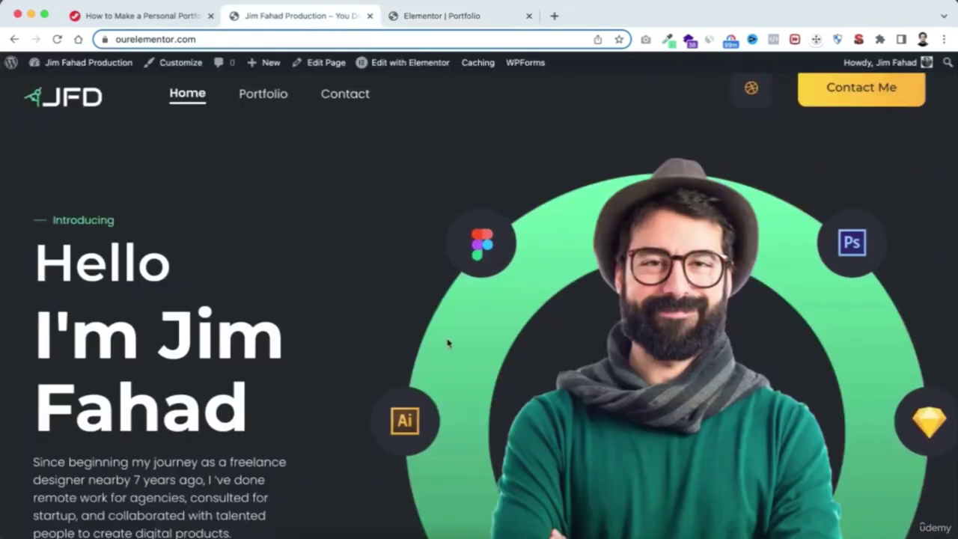
scroll(444, 382, down, 15)
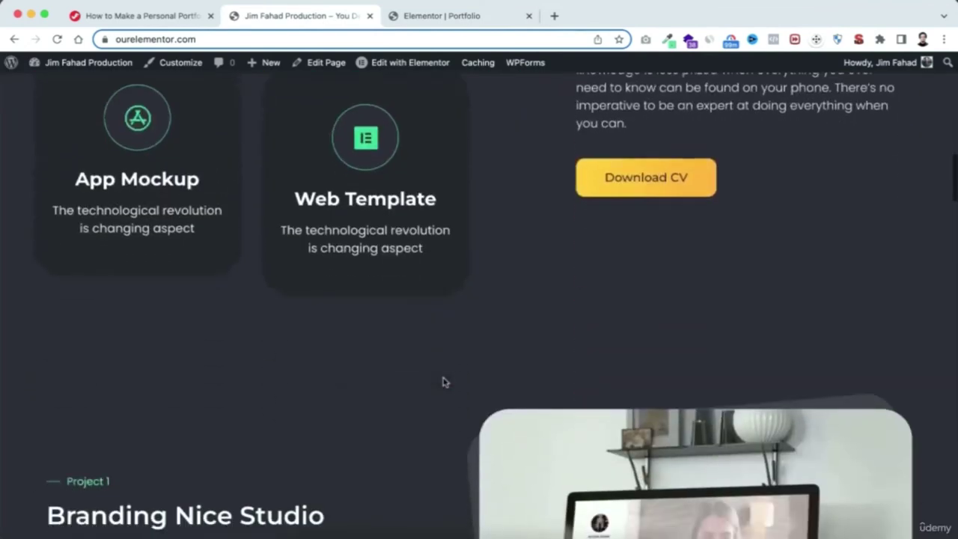
scroll(444, 382, down, 4)
scroll(444, 382, up, 1)
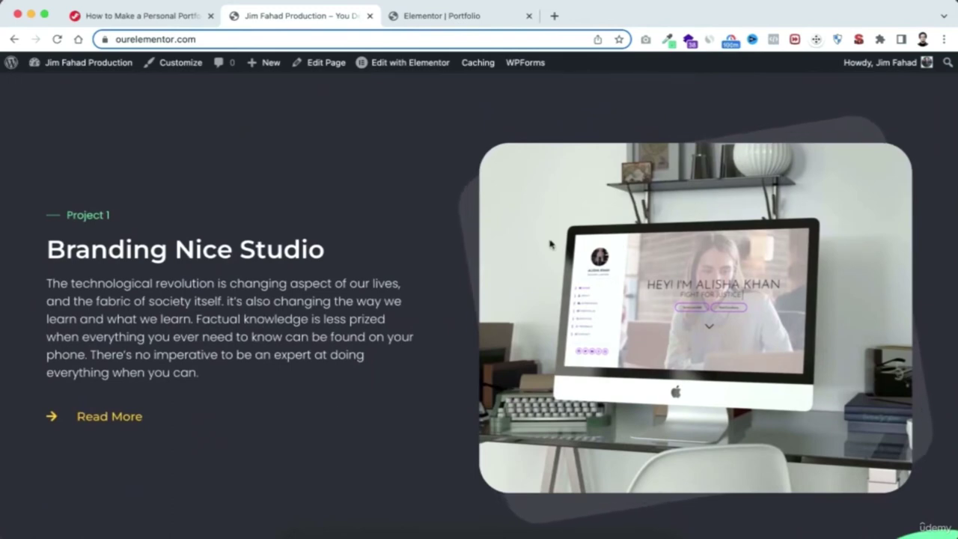
scroll(544, 241, up, 1)
scroll(544, 242, down, 3)
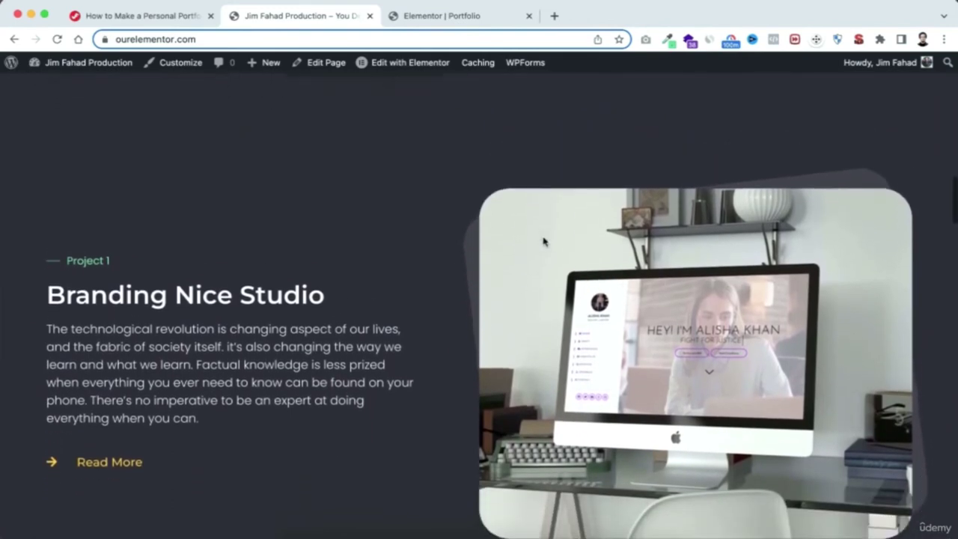
scroll(451, 332, down, 5)
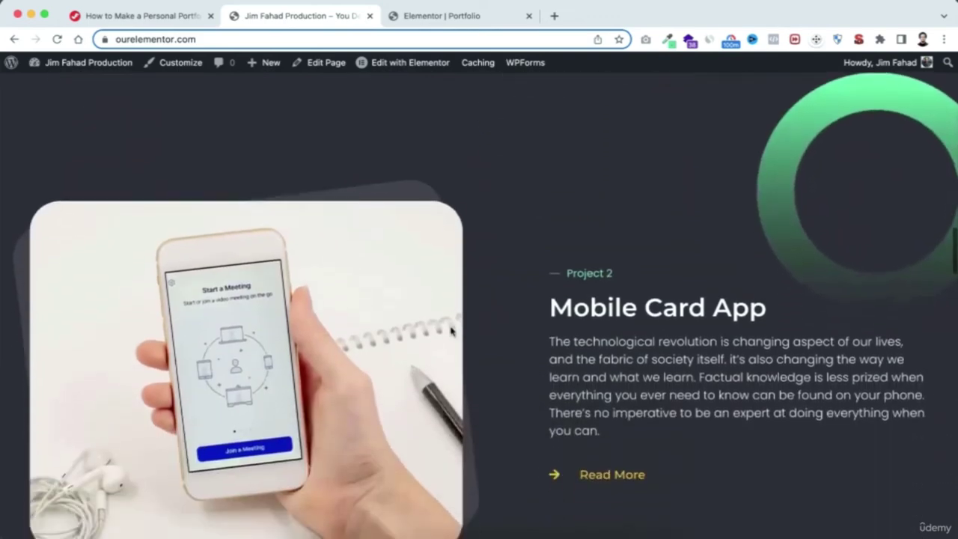
scroll(452, 332, down, 9)
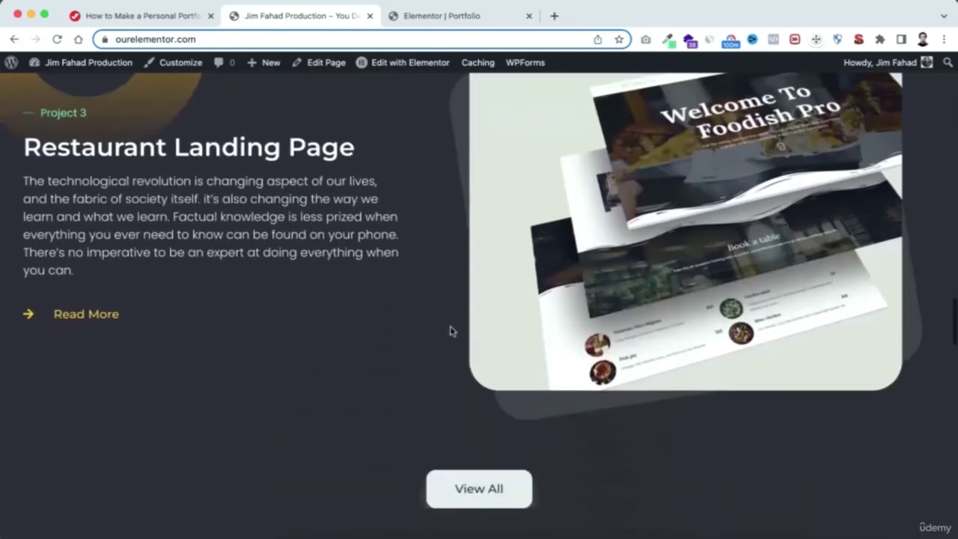
scroll(452, 331, up, 5)
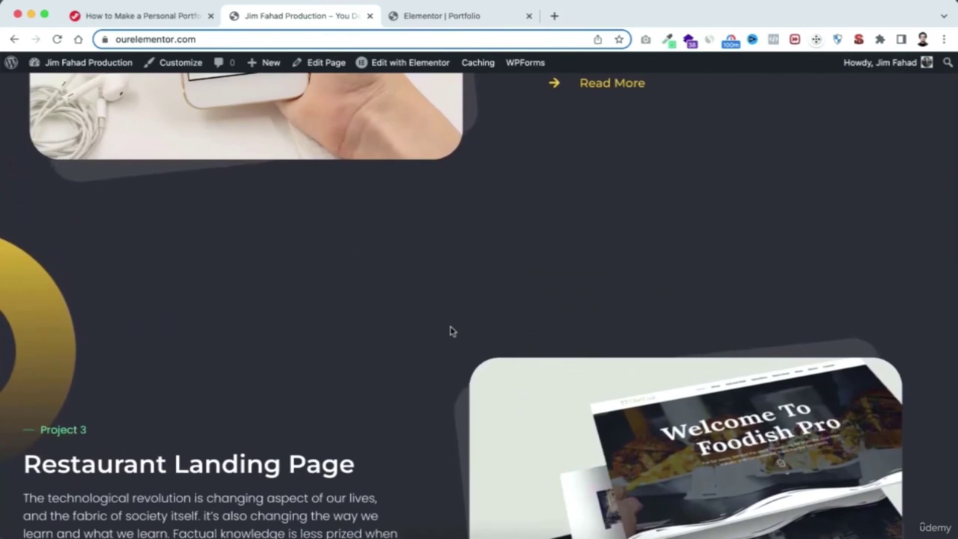
scroll(452, 331, down, 5)
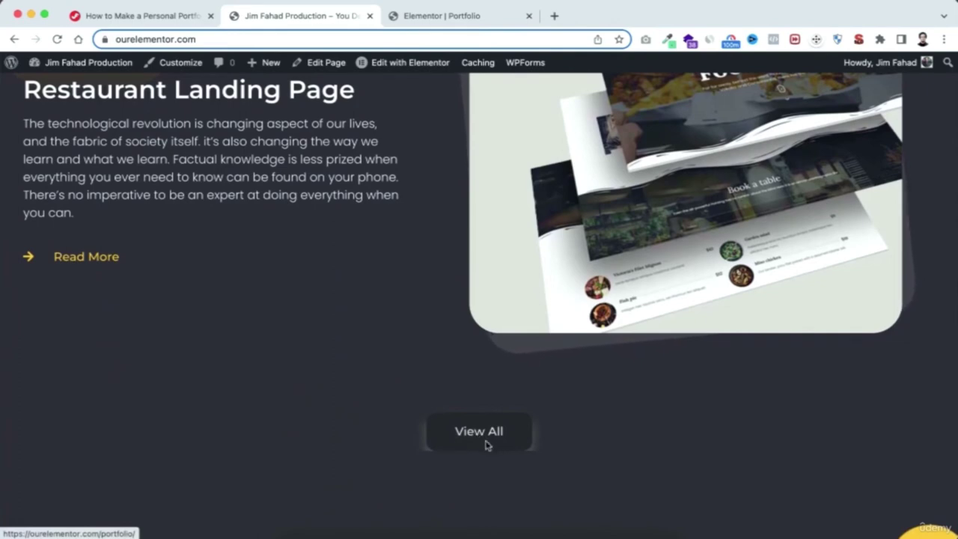
click(449, 16)
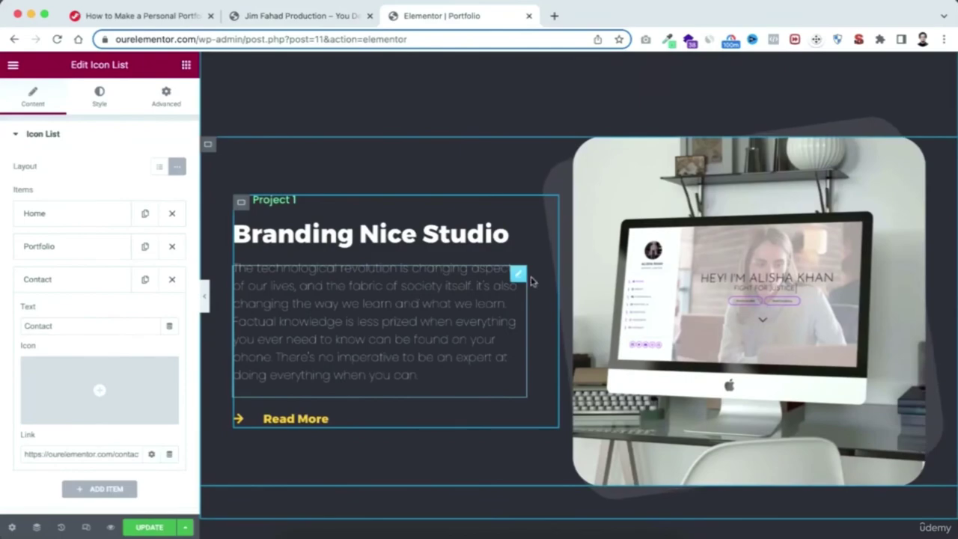
Step: Scroll down to Project 6 and select the Flight Booking App image widget
scroll(543, 364, down, 5)
scroll(544, 364, down, 10)
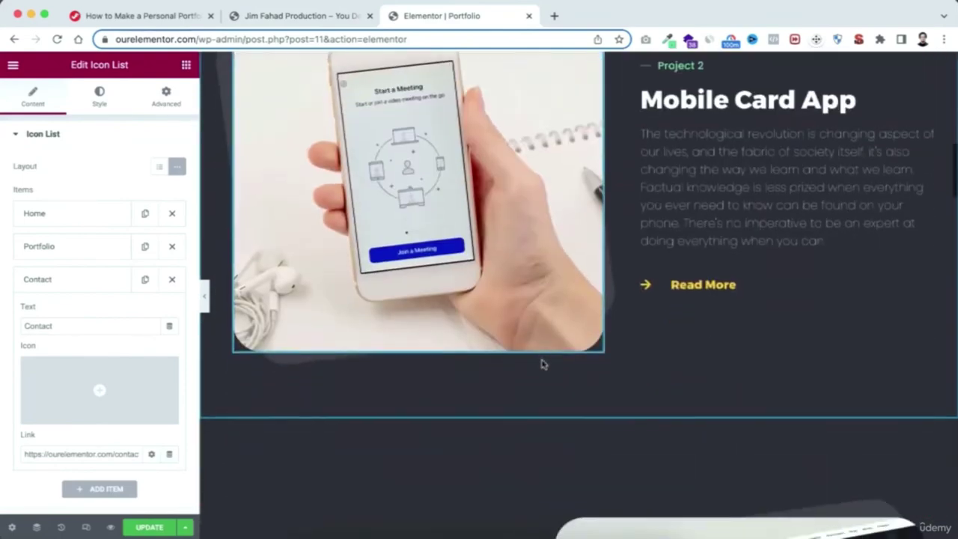
scroll(543, 364, down, 3)
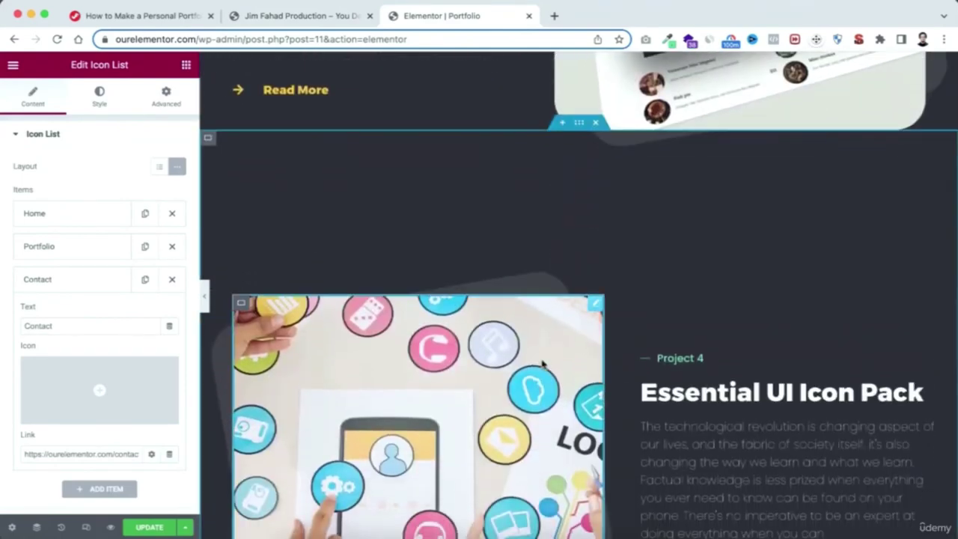
scroll(544, 364, down, 3)
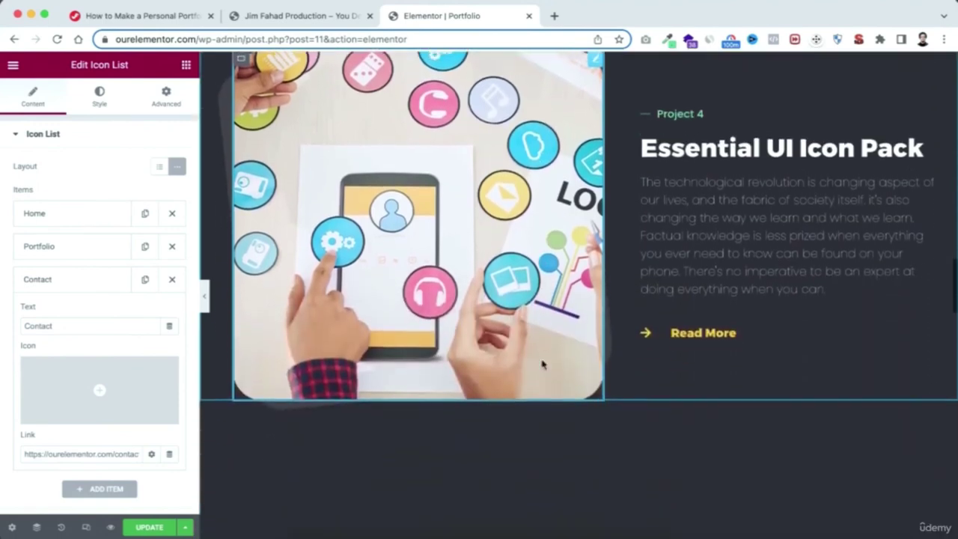
scroll(544, 364, down, 5)
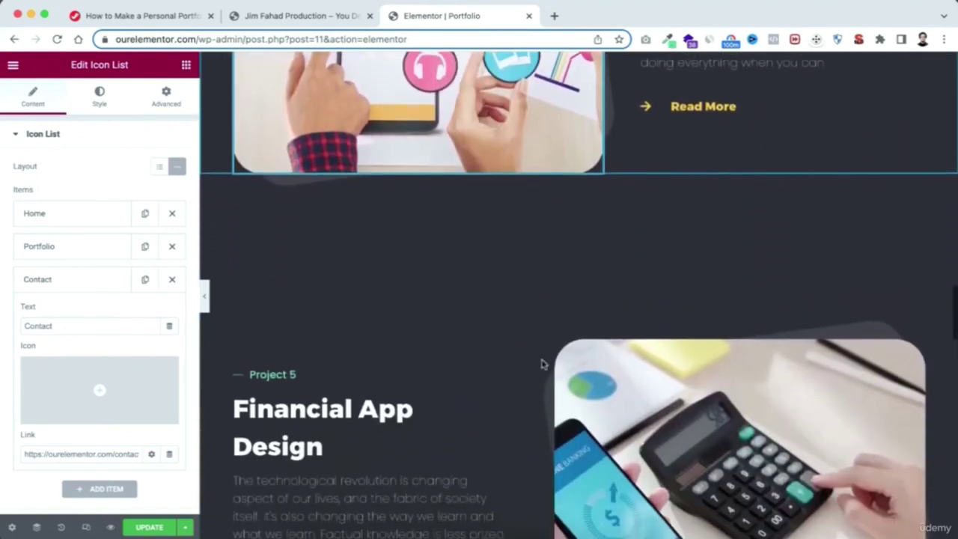
scroll(542, 361, down, 2)
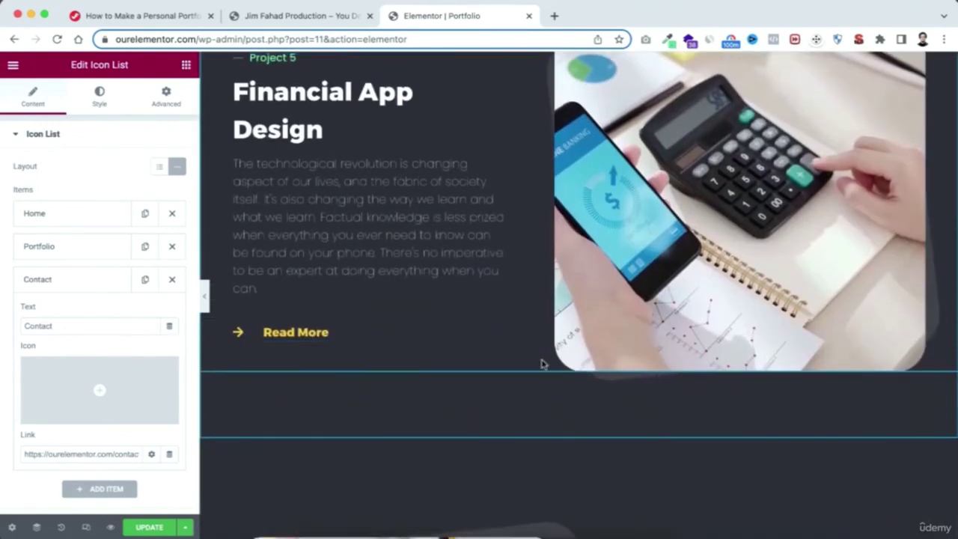
scroll(544, 364, down, 6)
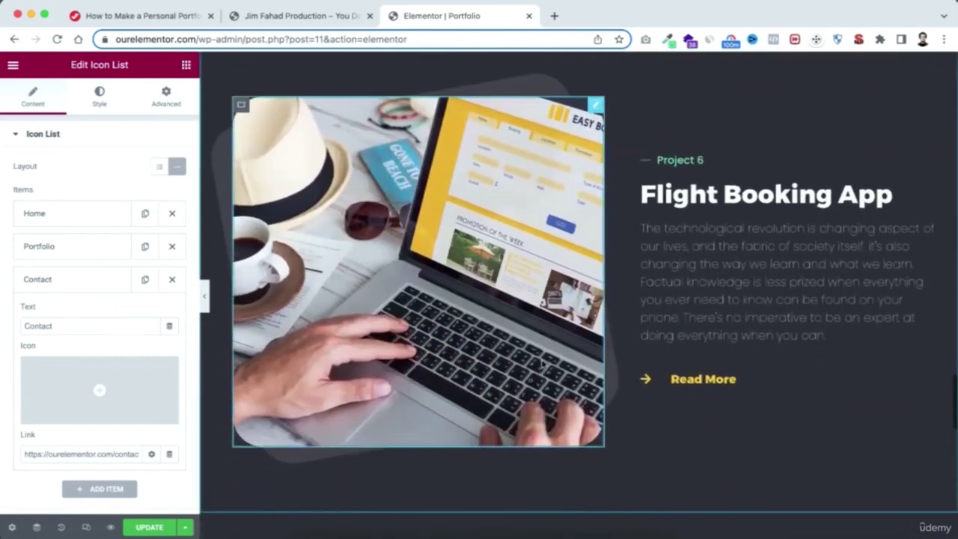
scroll(542, 365, up, 1)
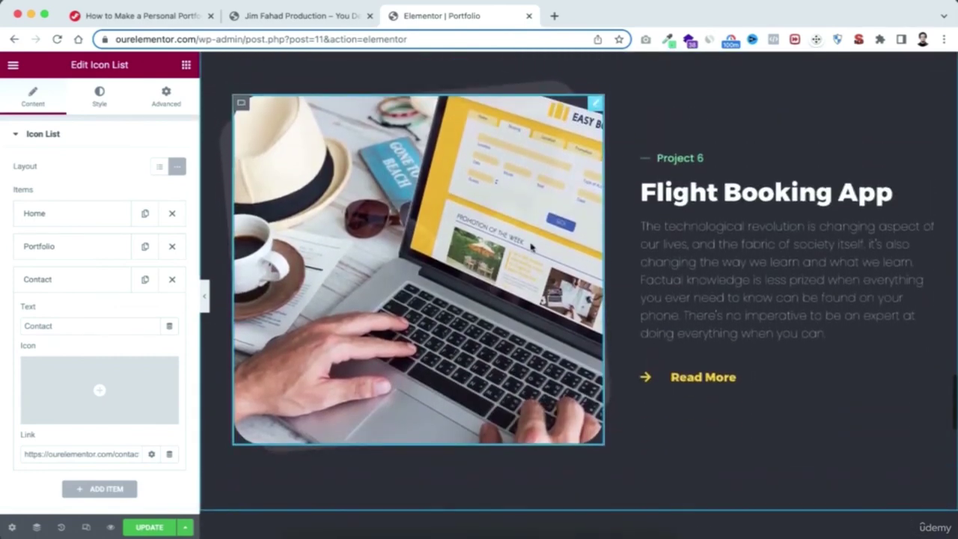
click(491, 292)
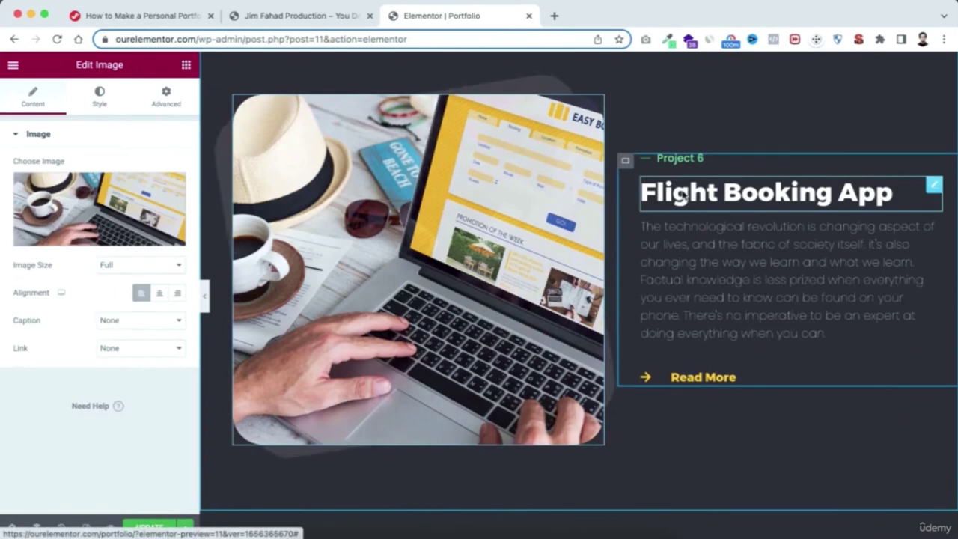
Step: Inspect the Flight Booking App and Mobile Card App heading link settings
click(683, 196)
scroll(605, 96, down, 5)
scroll(608, 101, up, 2)
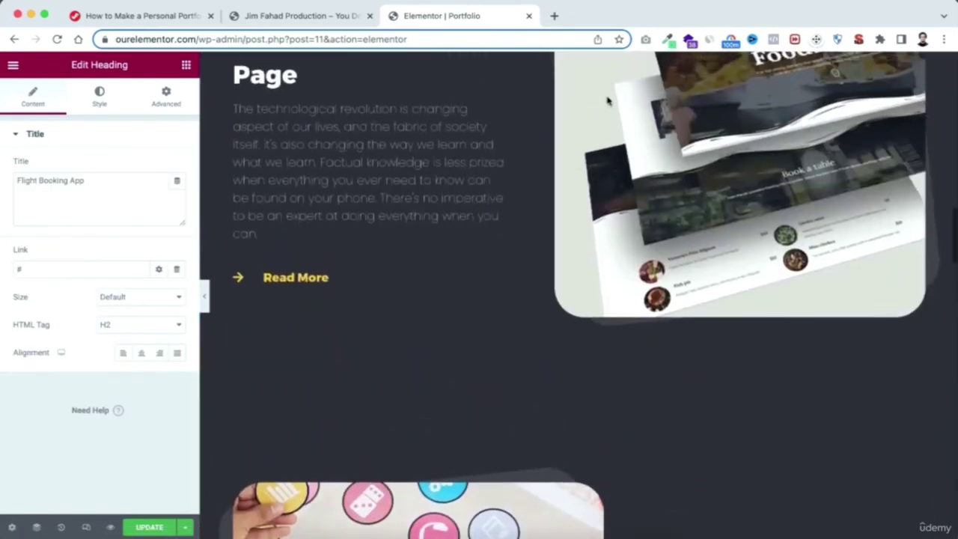
scroll(608, 101, up, 10)
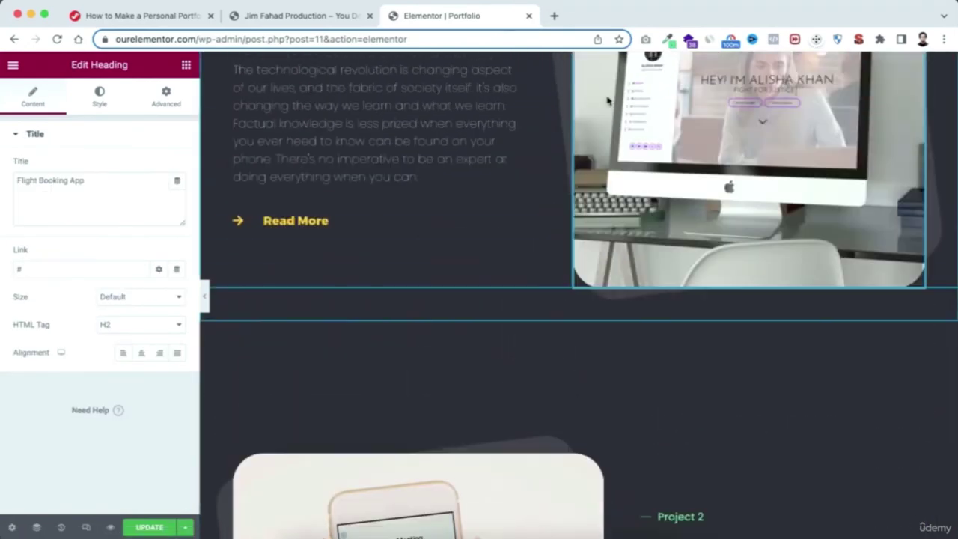
scroll(608, 101, down, 5)
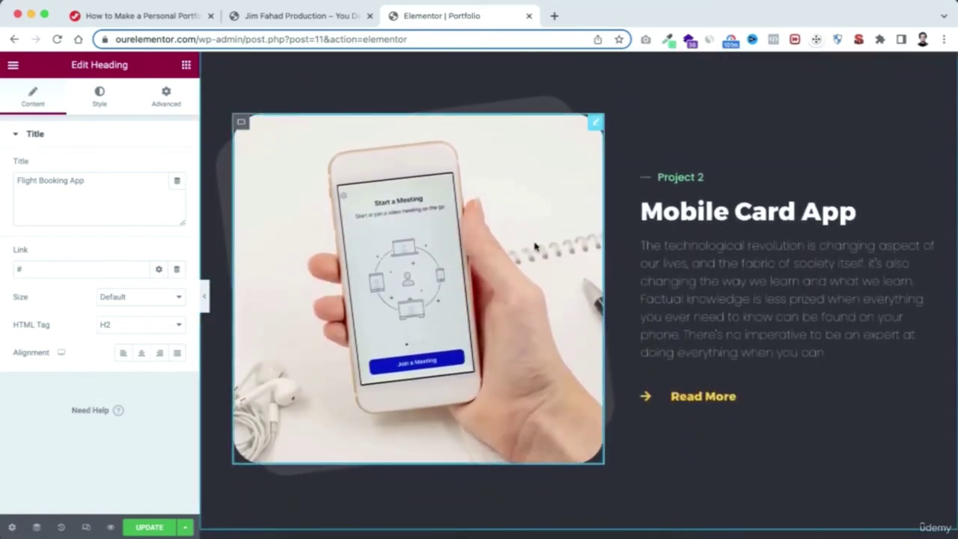
click(702, 211)
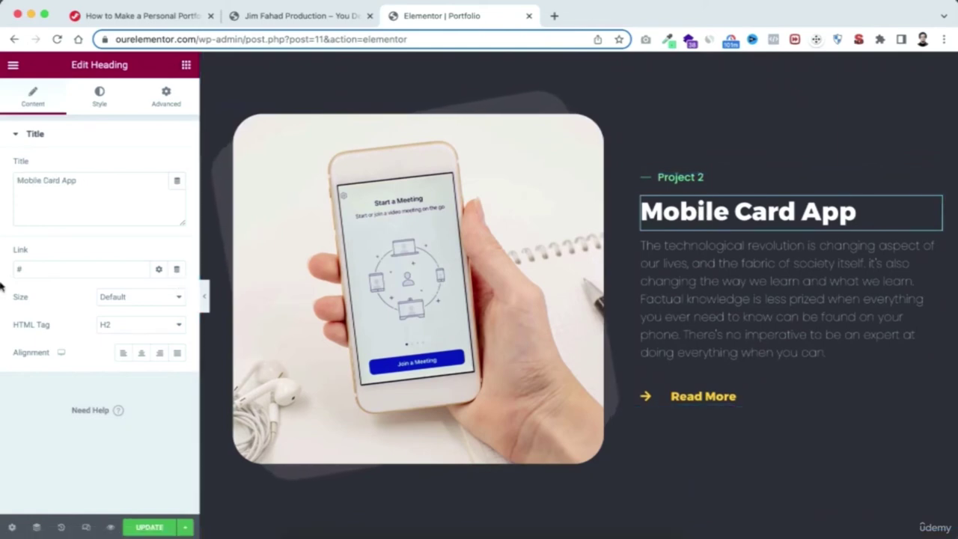
drag(34, 269, 10, 276)
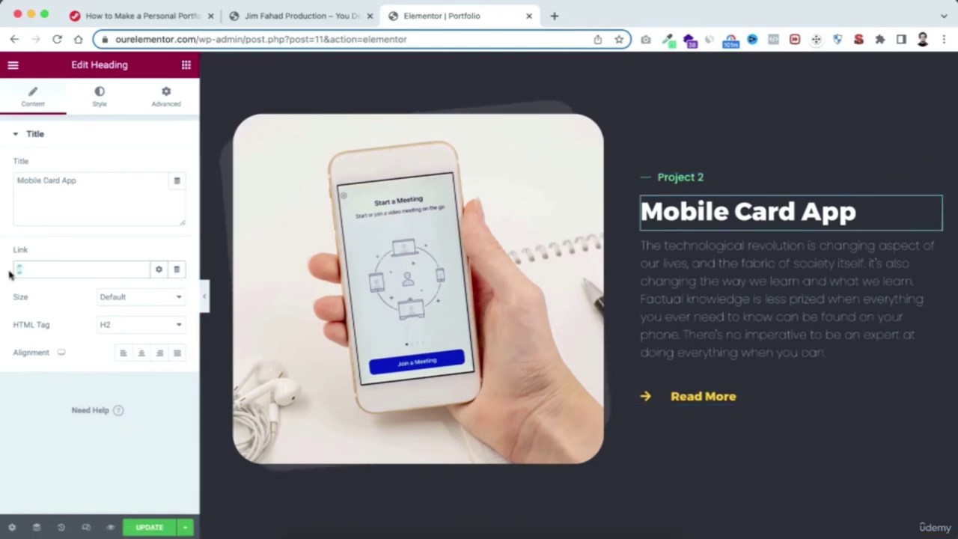
Step: Review Project 2's Read More button settings and save the Portfolio page with Update
click(669, 396)
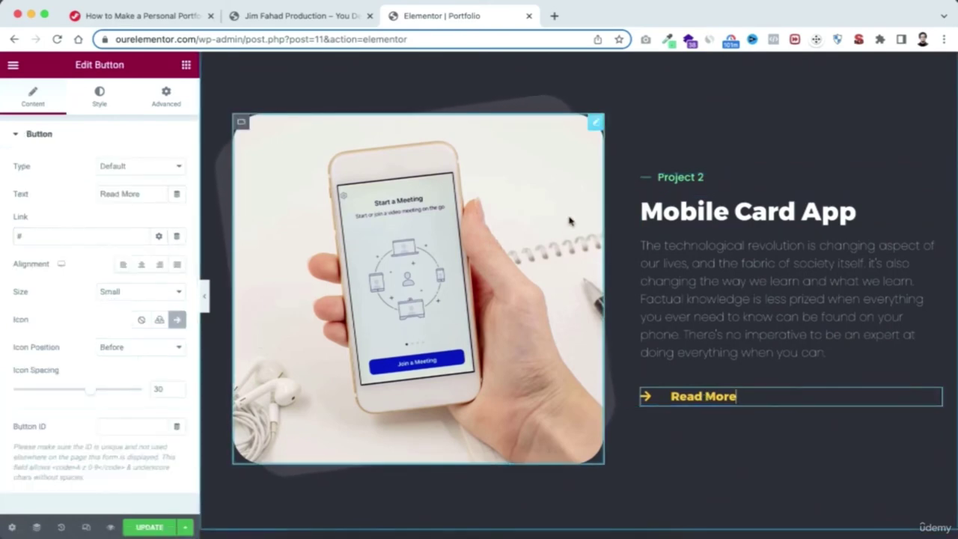
scroll(569, 218, up, 5)
scroll(569, 217, up, 3)
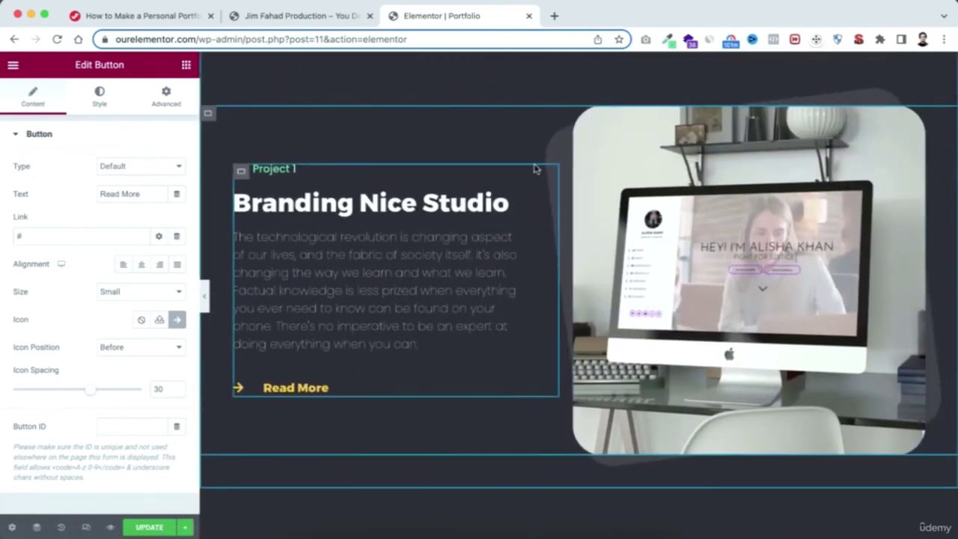
scroll(534, 168, up, 4)
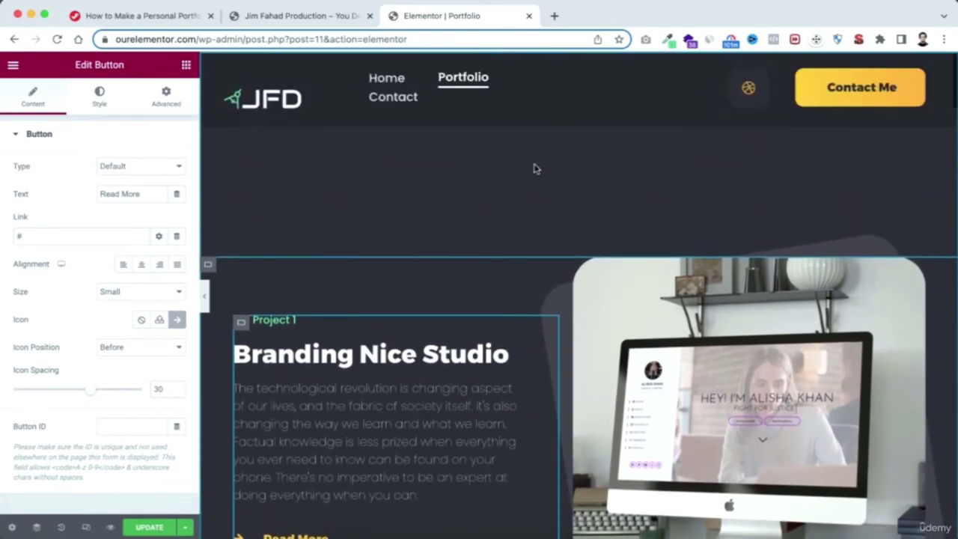
scroll(535, 169, down, 2)
scroll(534, 169, down, 1)
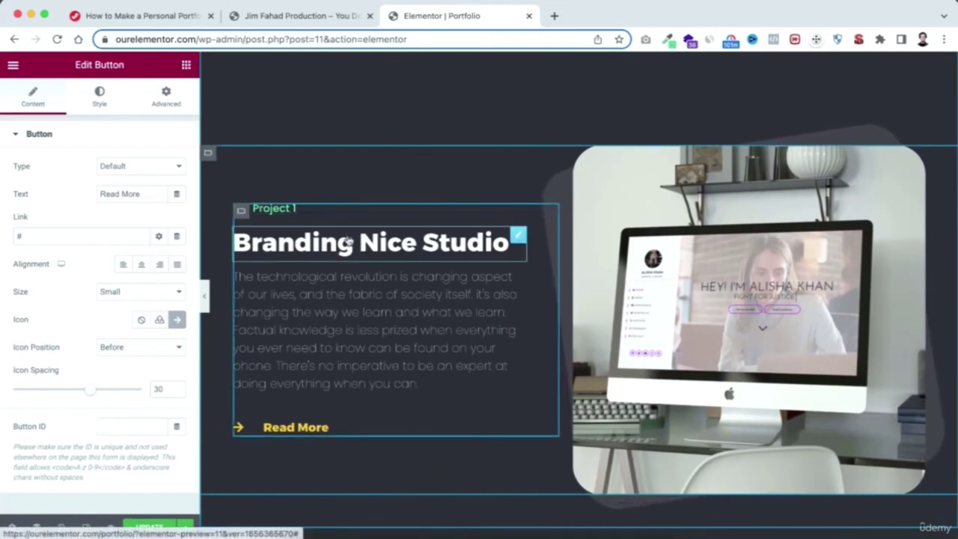
scroll(588, 387, down, 5)
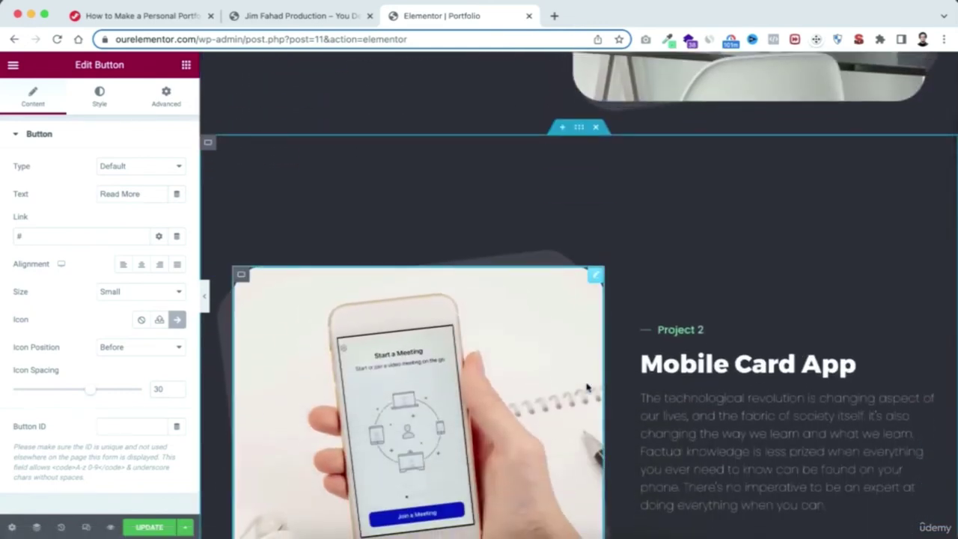
scroll(588, 387, down, 7)
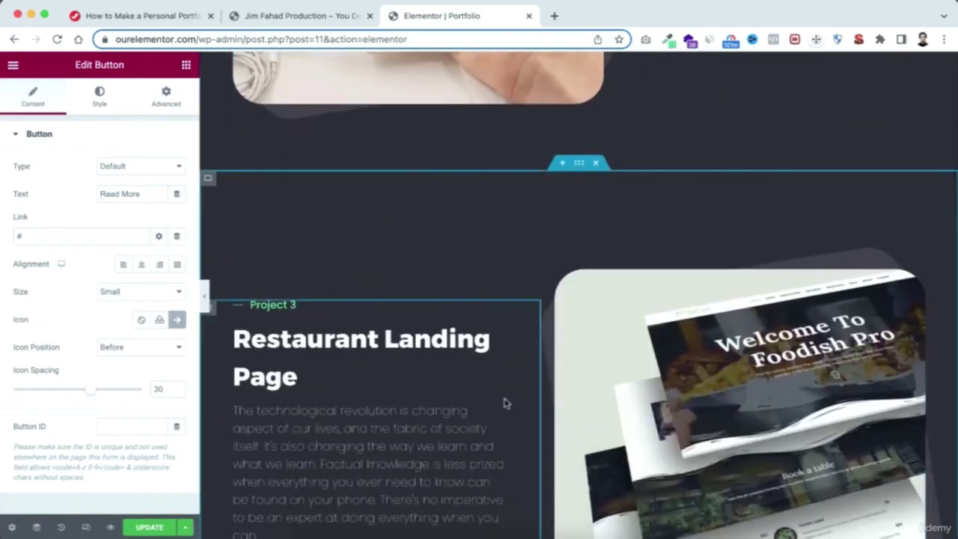
scroll(505, 403, up, 3)
scroll(506, 401, down, 5)
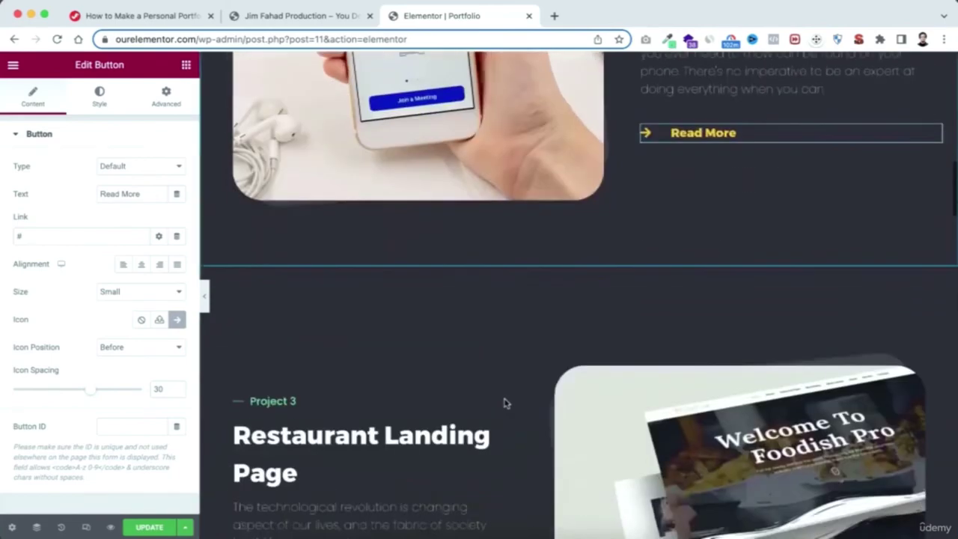
scroll(506, 401, down, 7)
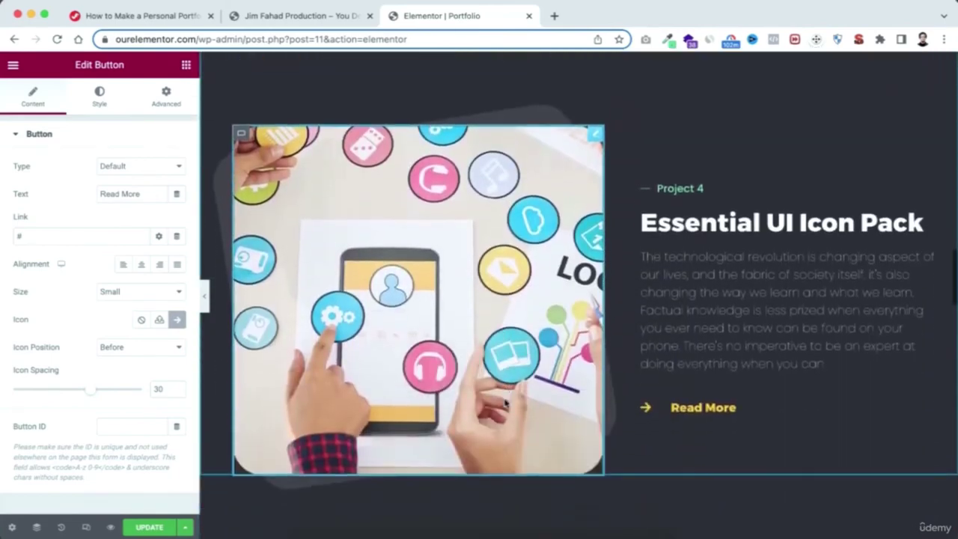
scroll(494, 205, up, 5)
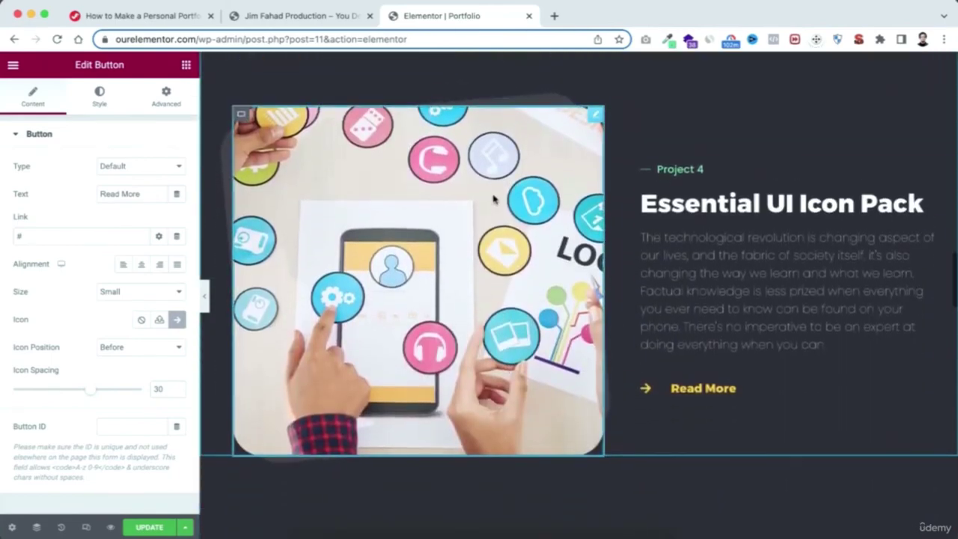
scroll(494, 200, up, 7)
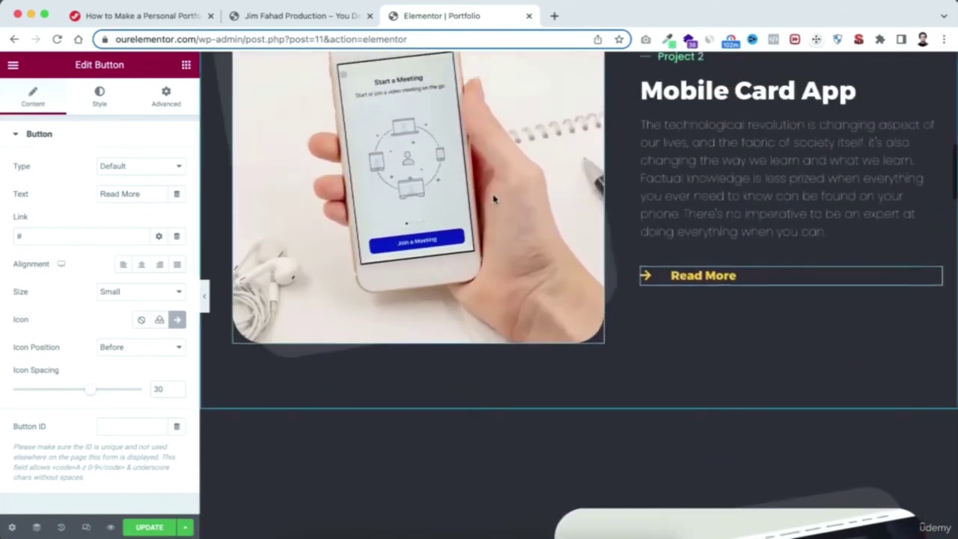
scroll(494, 200, up, 3)
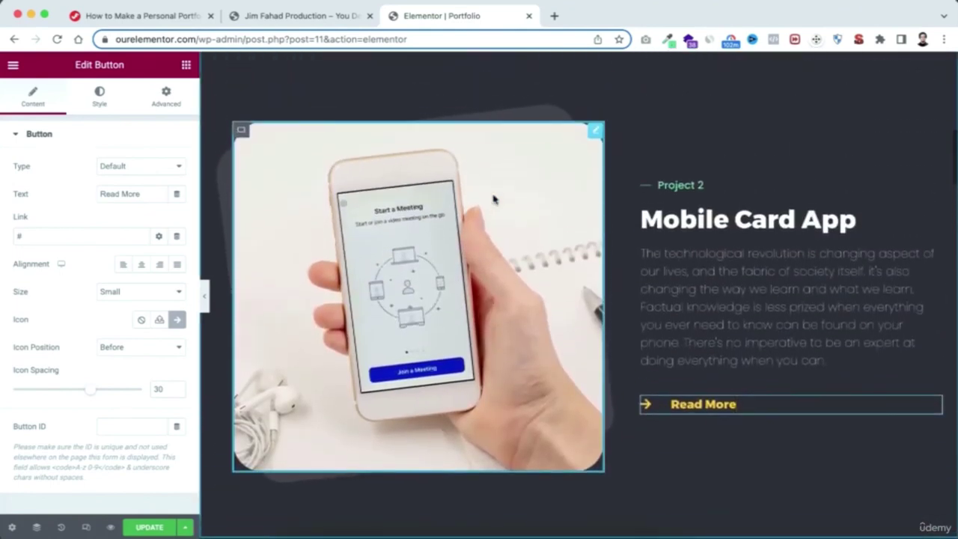
scroll(494, 200, up, 5)
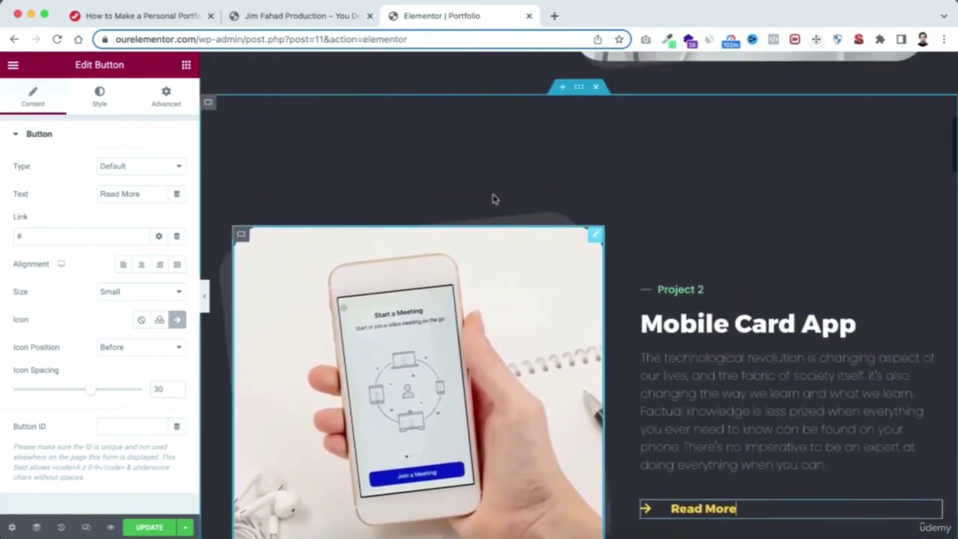
scroll(492, 199, down, 1)
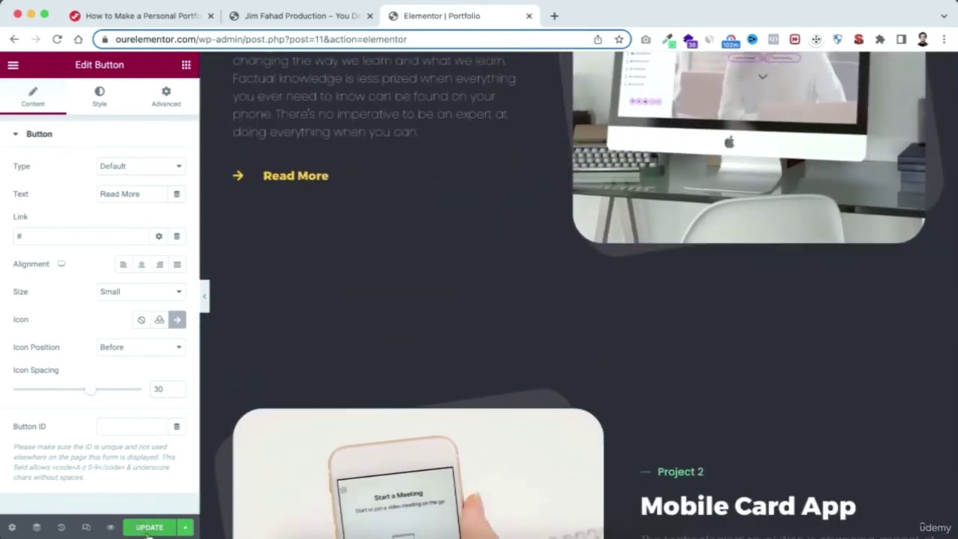
click(148, 528)
scroll(389, 352, up, 5)
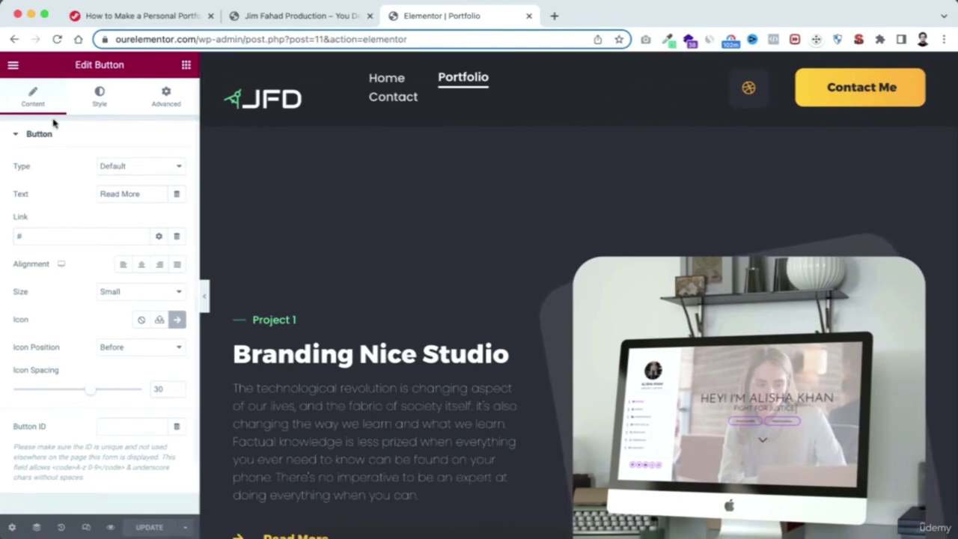
Step: Open the Portfolio page's WordPress dashboard in a new tab placed before the Elementor editor tab
click(13, 65)
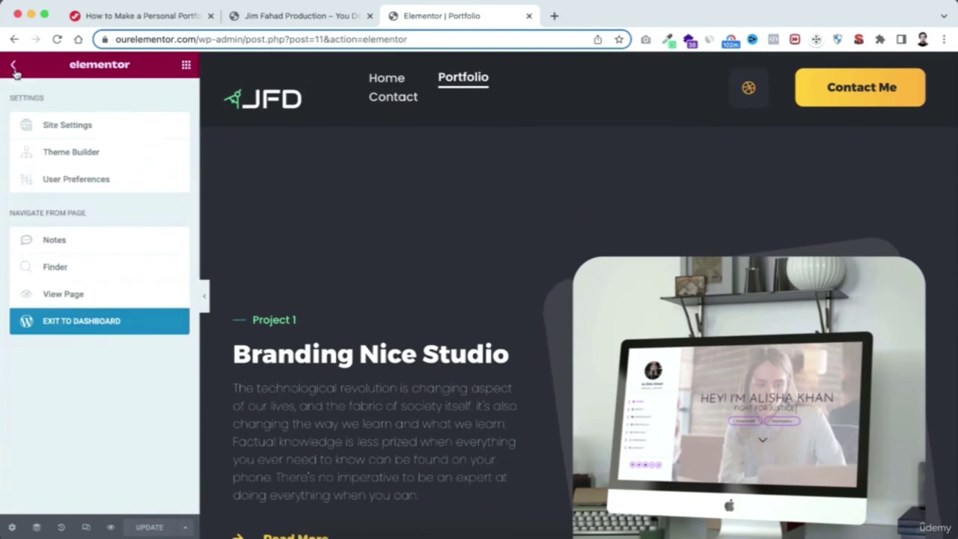
right_click(75, 328)
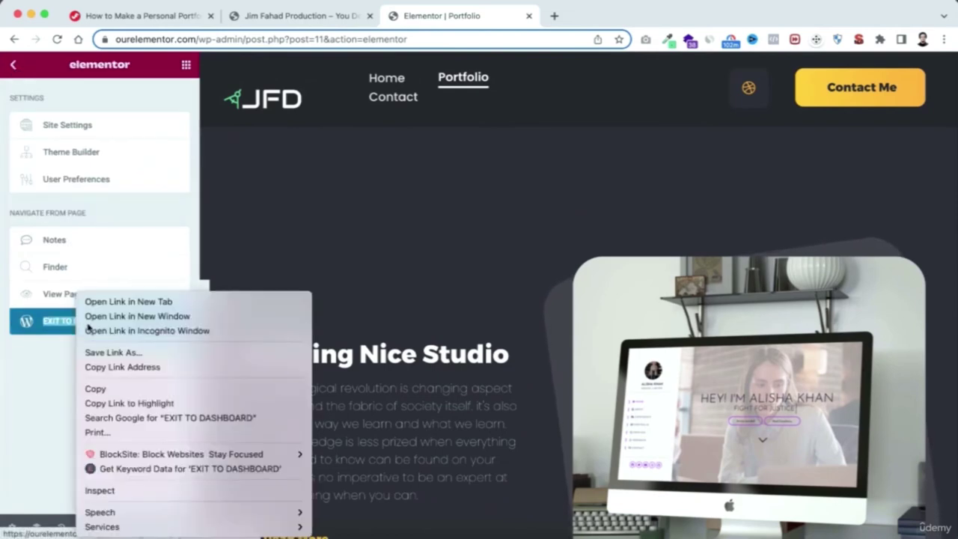
click(90, 301)
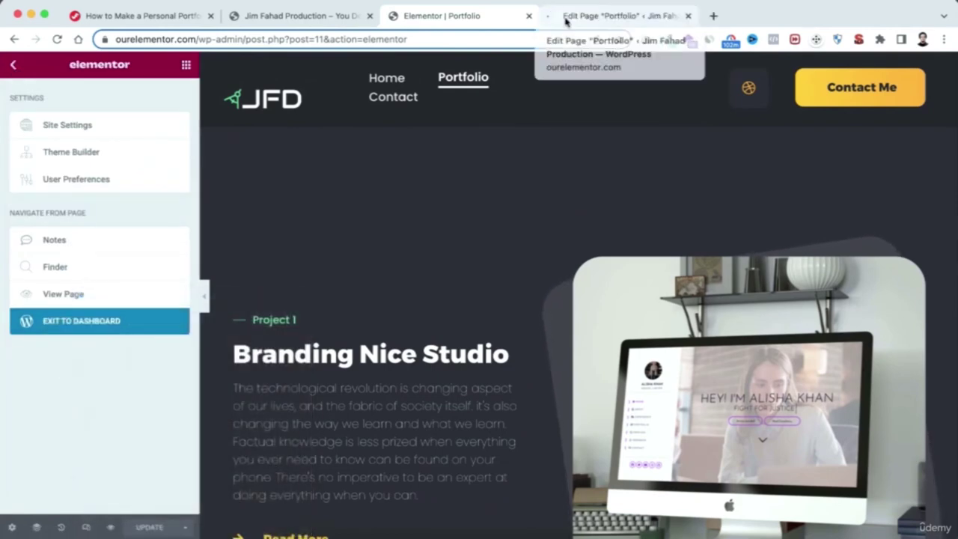
click(593, 17)
drag(597, 18, 437, 24)
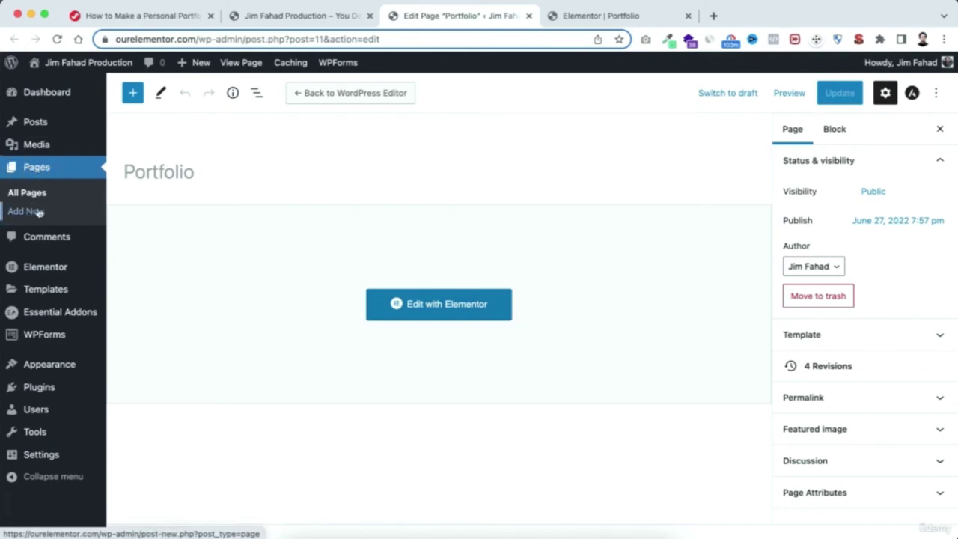
Step: Create and publish a new page titled 'Portfolio 1', then open it in Elementor
click(35, 213)
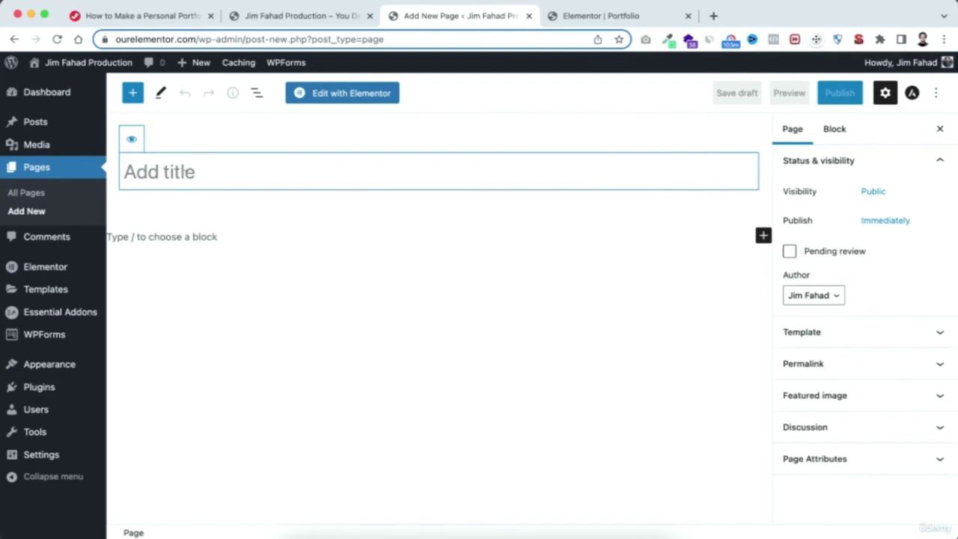
text(Portf)
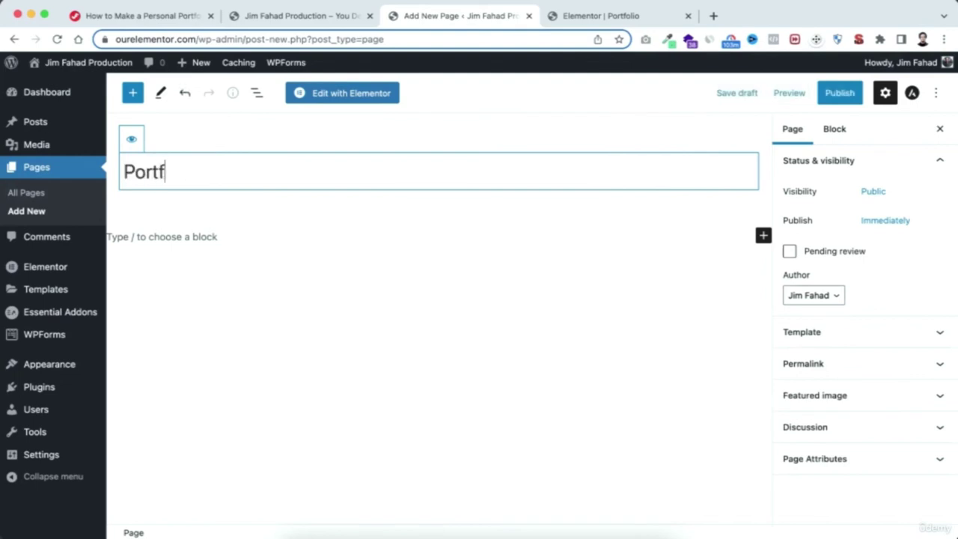
text(olio 1)
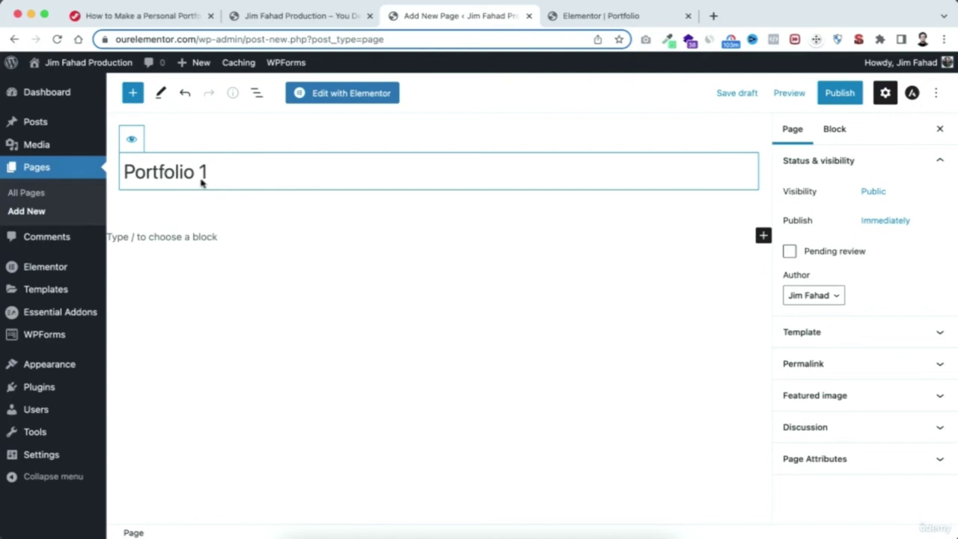
click(840, 100)
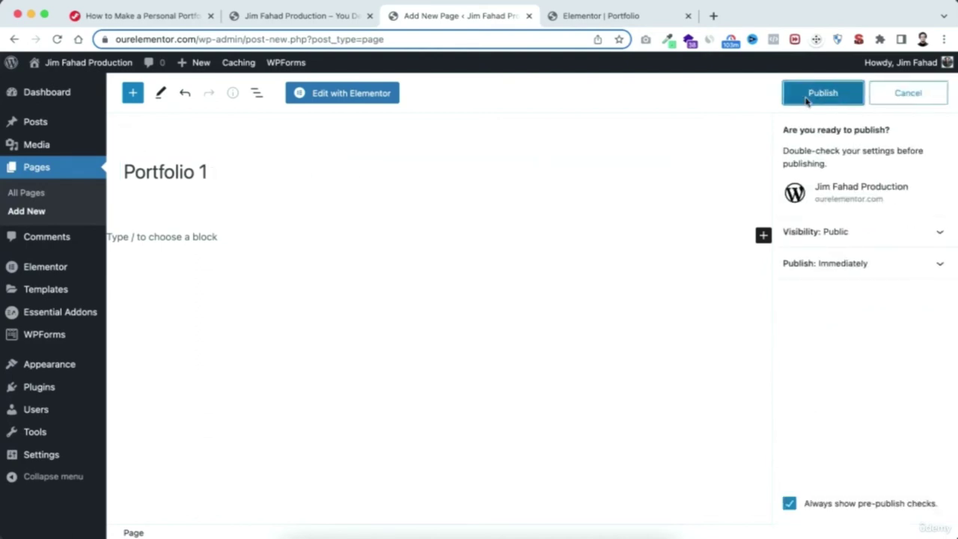
click(822, 98)
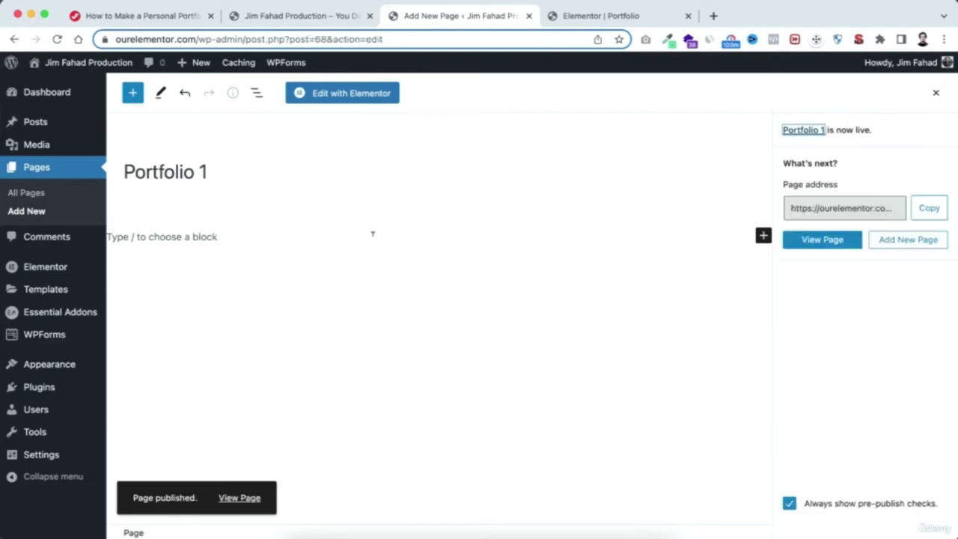
click(331, 96)
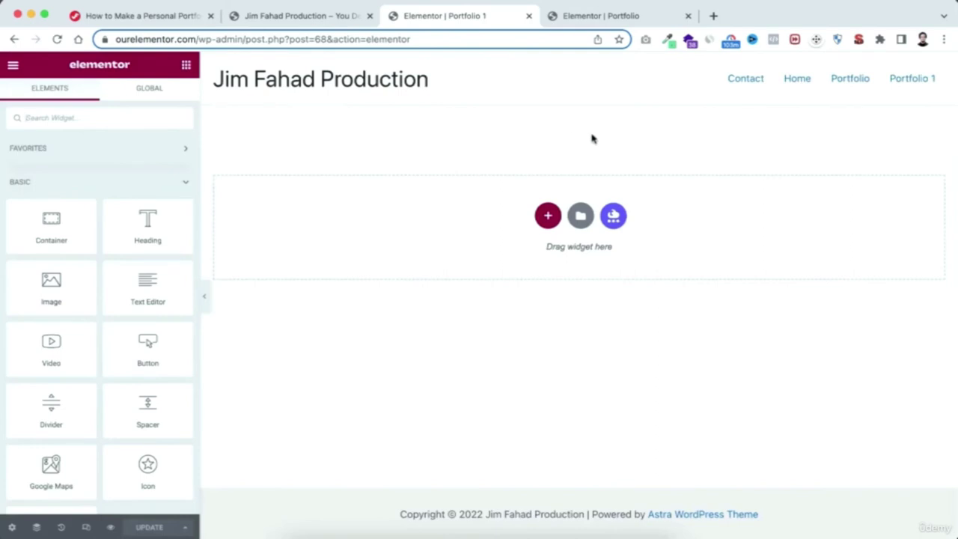
Step: Import JFD-Portfolio-Single.json into the template library and insert it, applying its page settings
click(581, 218)
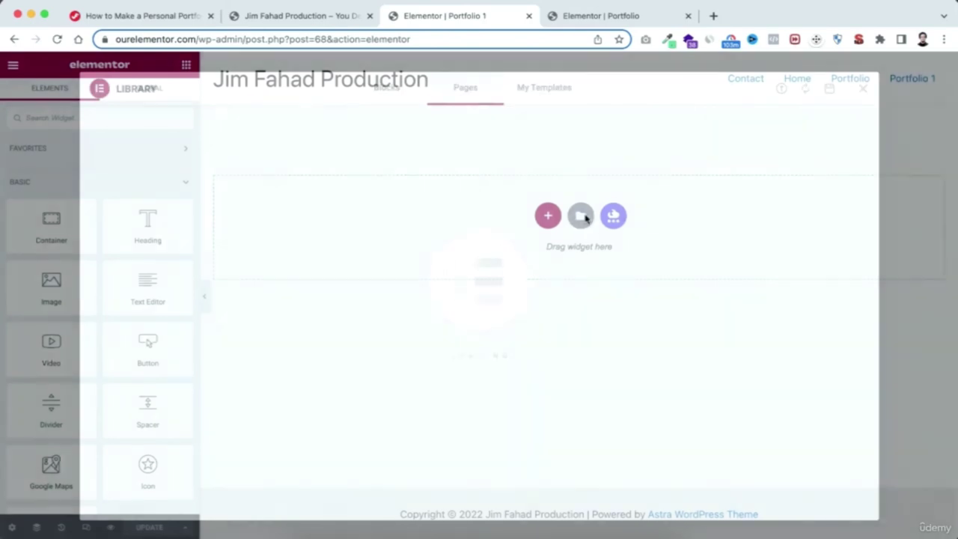
click(782, 88)
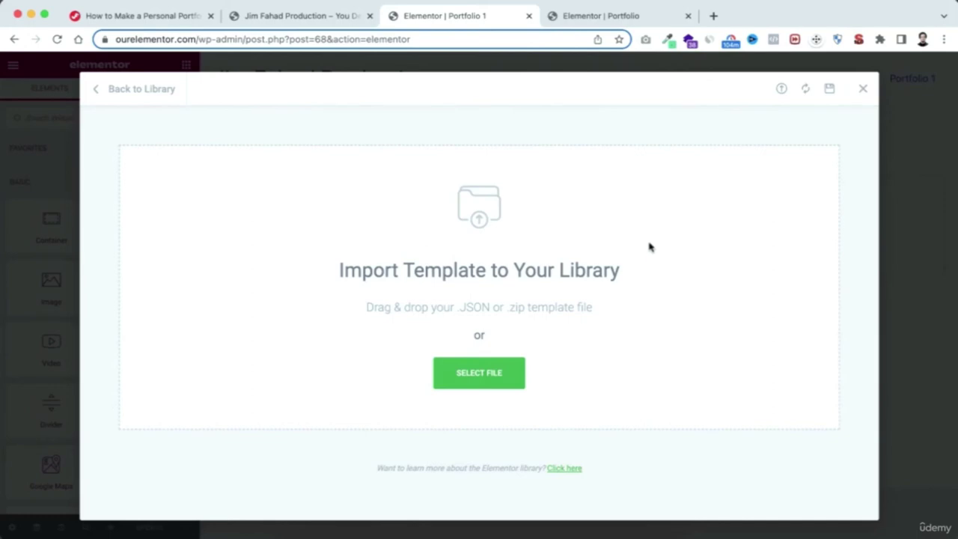
click(476, 379)
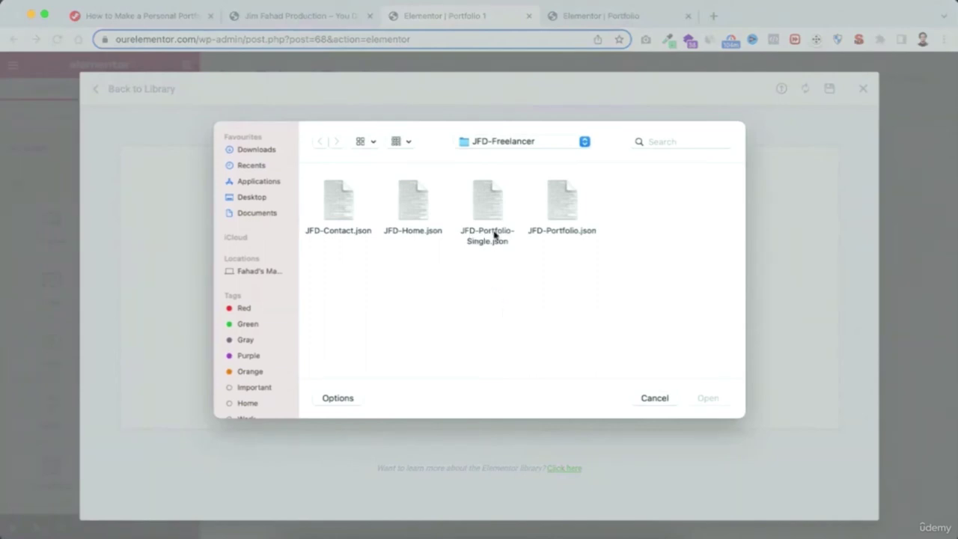
click(486, 209)
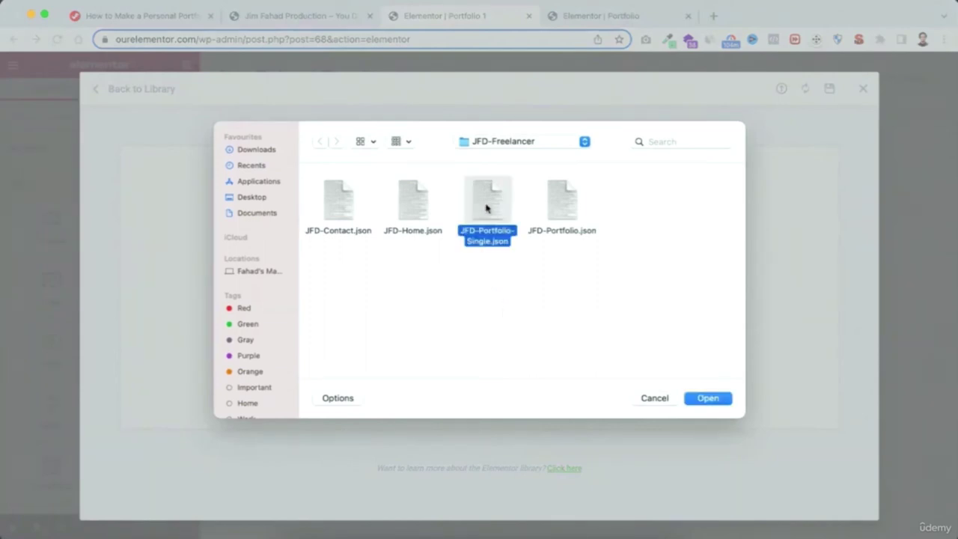
click(715, 398)
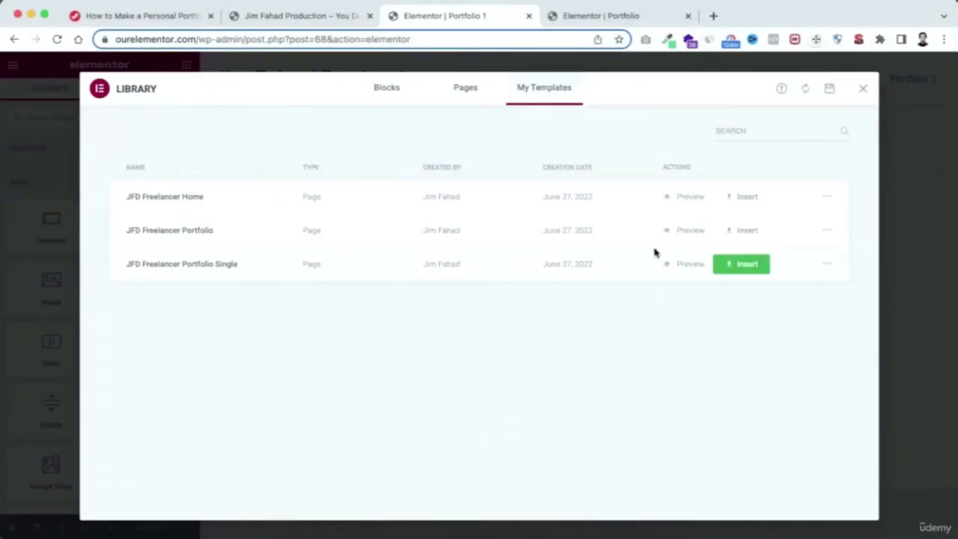
click(744, 271)
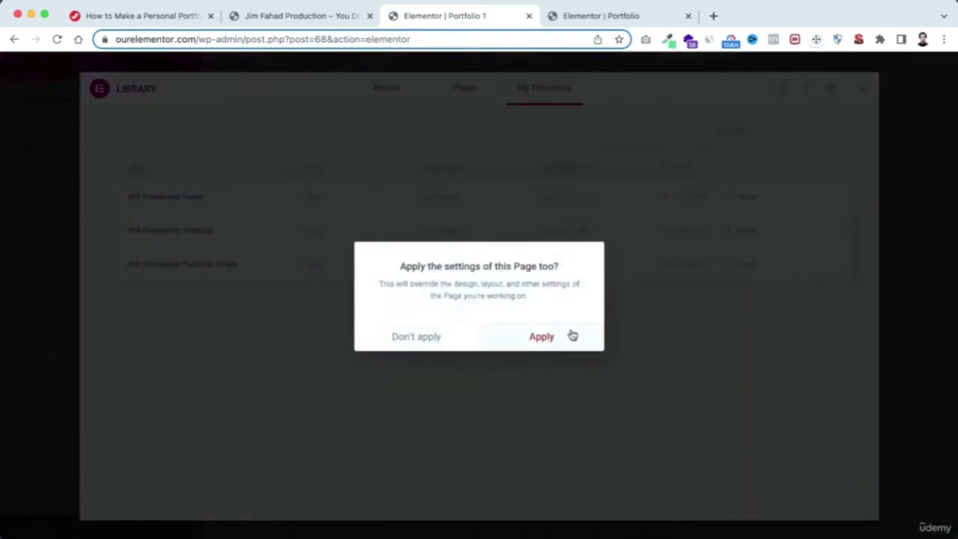
click(571, 336)
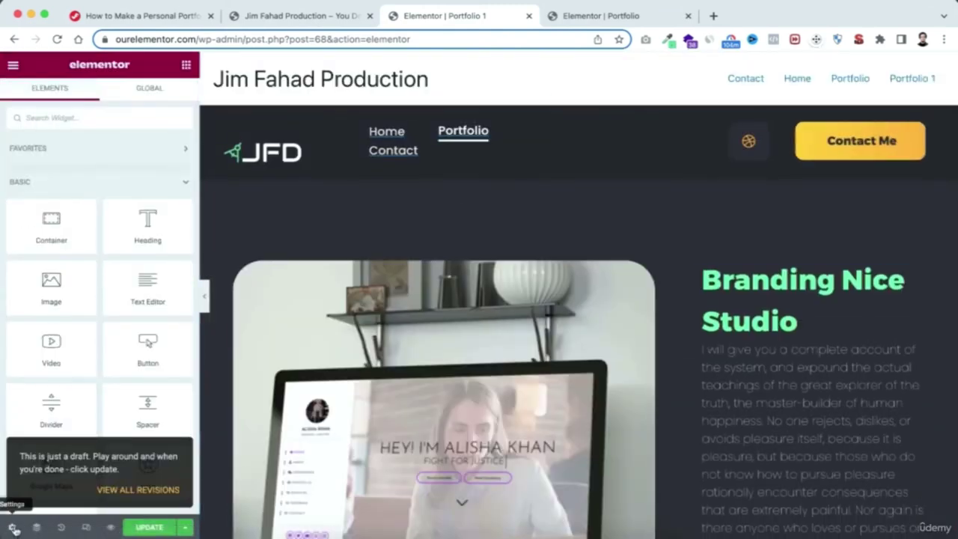
Step: Set the page layout to Elementor Canvas
click(13, 528)
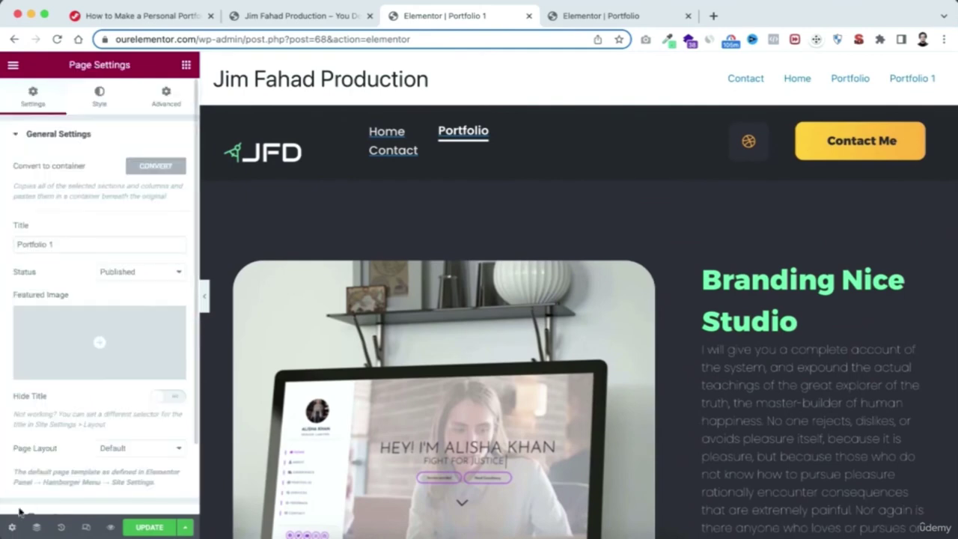
click(138, 448)
click(136, 462)
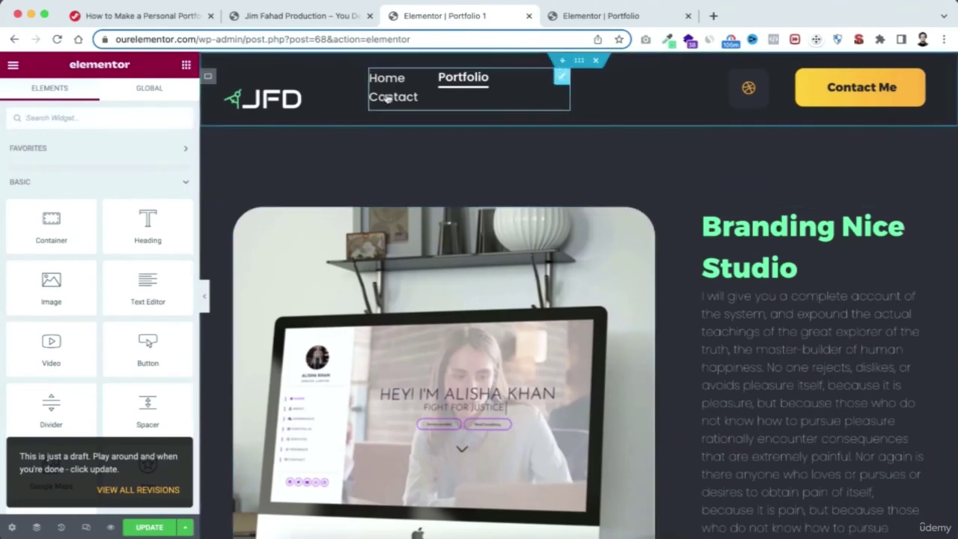
Step: Link the header nav's Home and Portfolio items to the Home and Portfolio pages
click(397, 80)
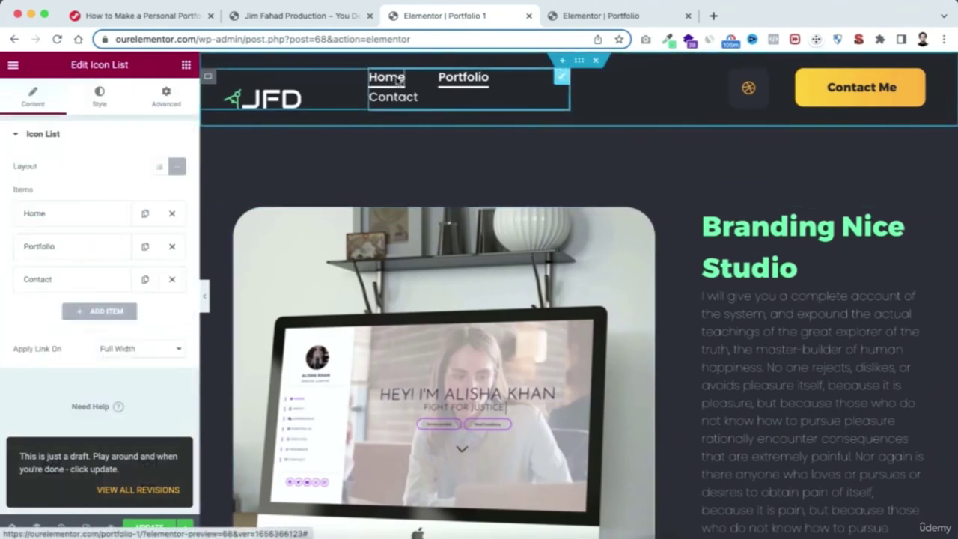
click(54, 221)
click(39, 386)
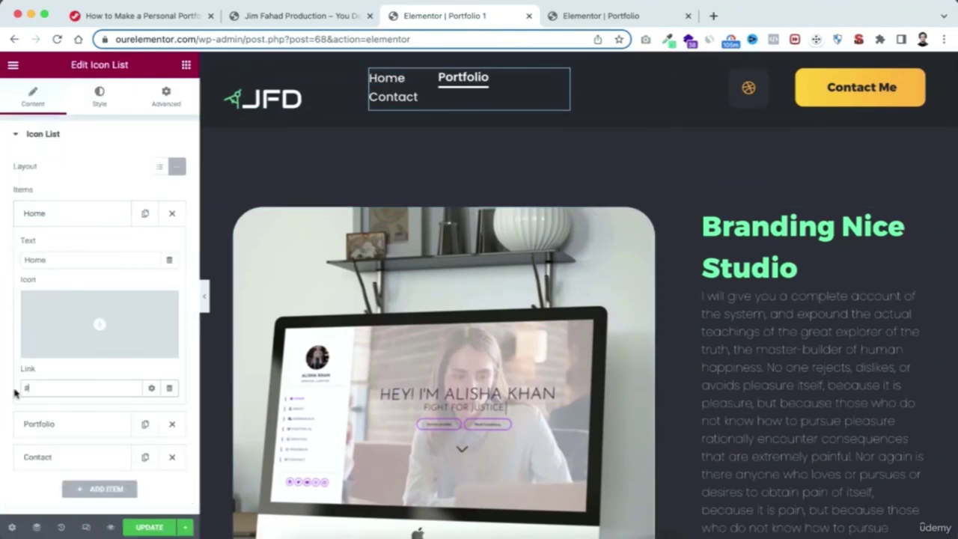
text(Home)
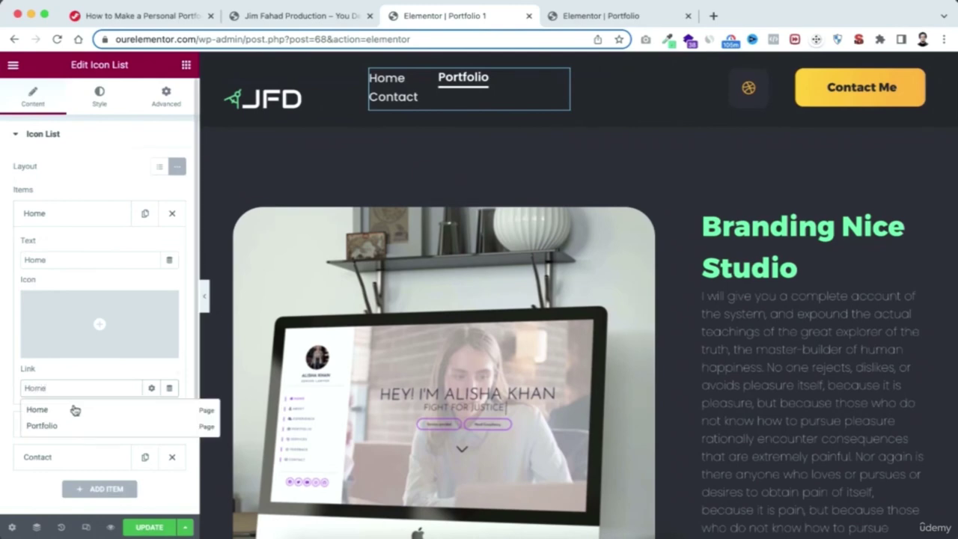
click(70, 411)
click(68, 428)
click(43, 421)
text(poi)
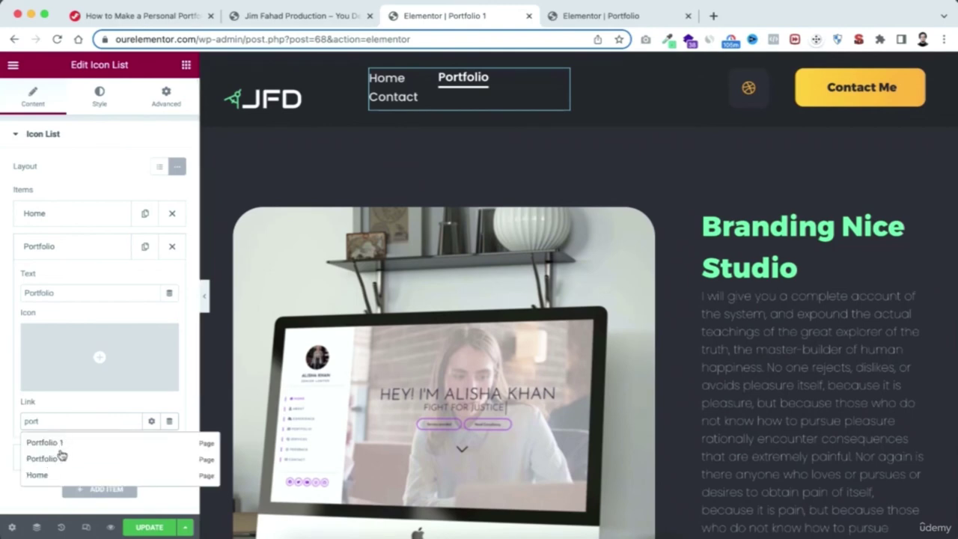
click(41, 462)
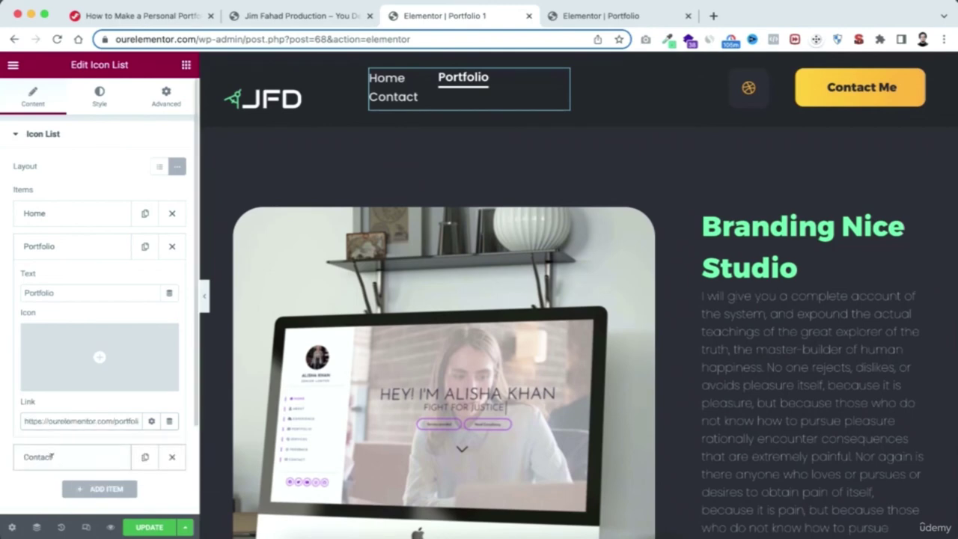
Step: Link the nav's Contact item to the site's Contact page
click(45, 457)
click(27, 454)
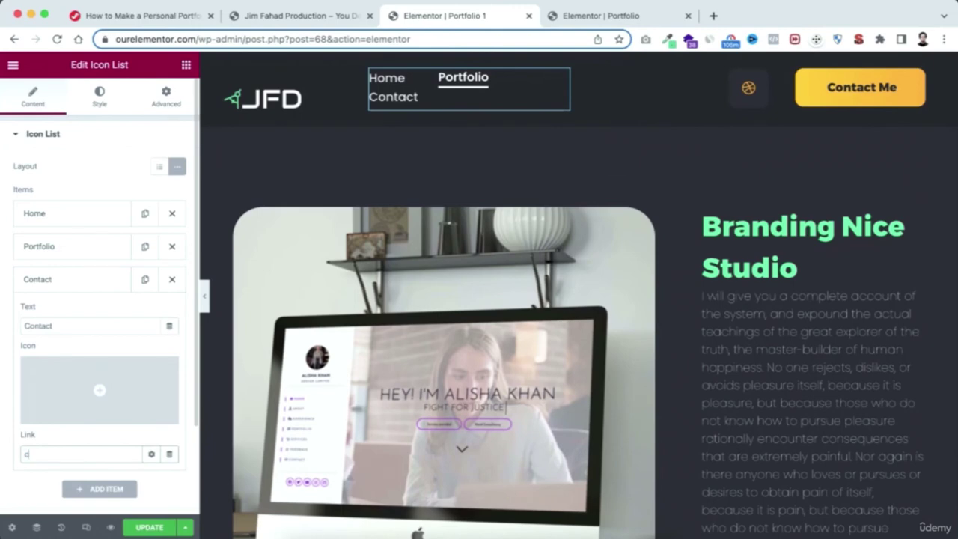
text(contact)
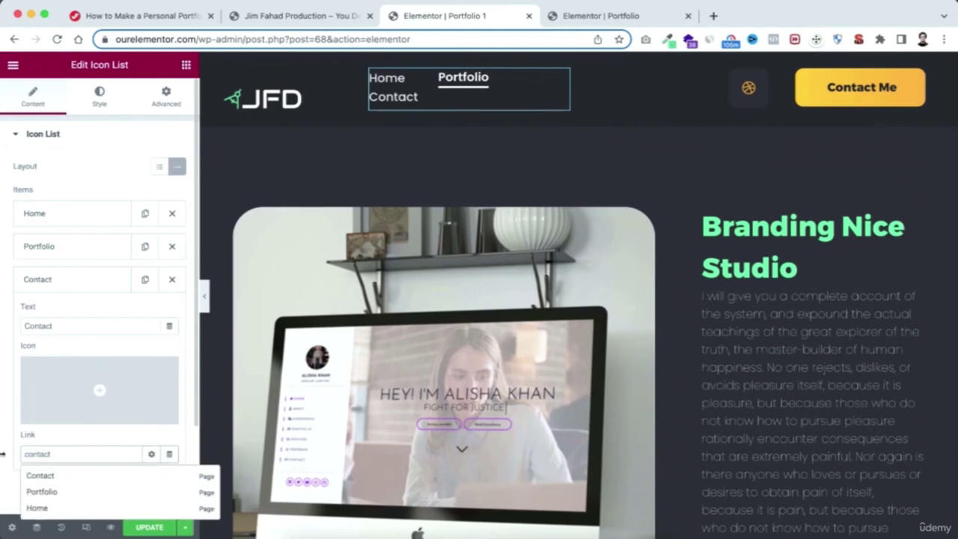
click(50, 477)
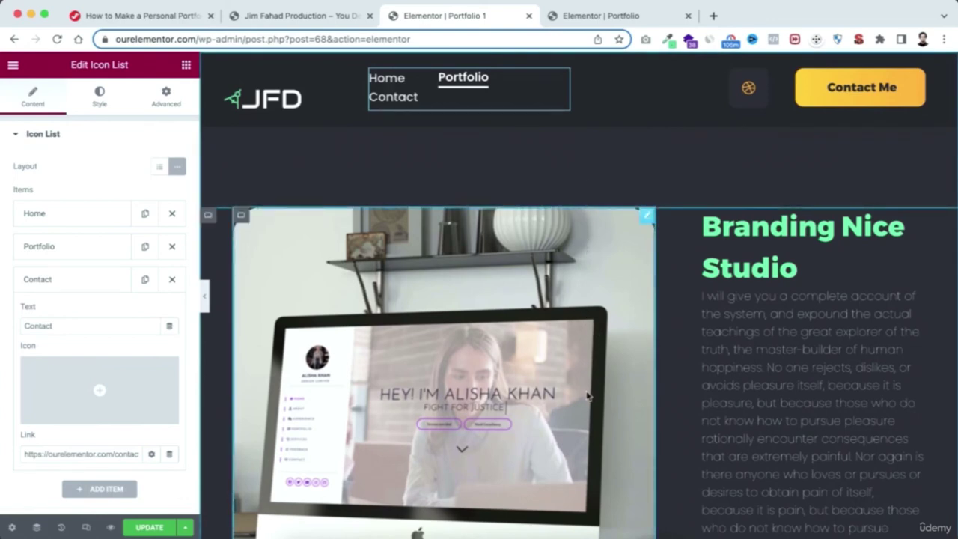
scroll(588, 397, down, 5)
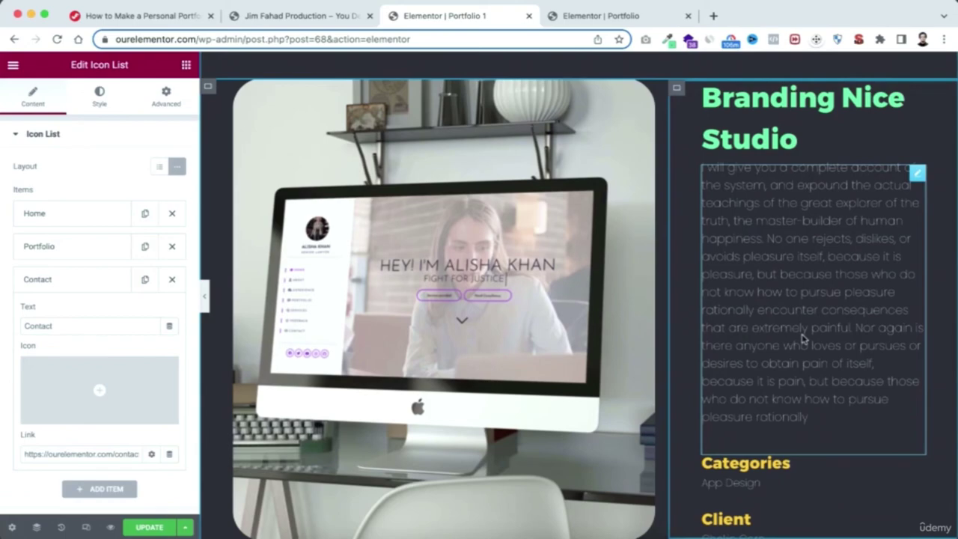
click(329, 19)
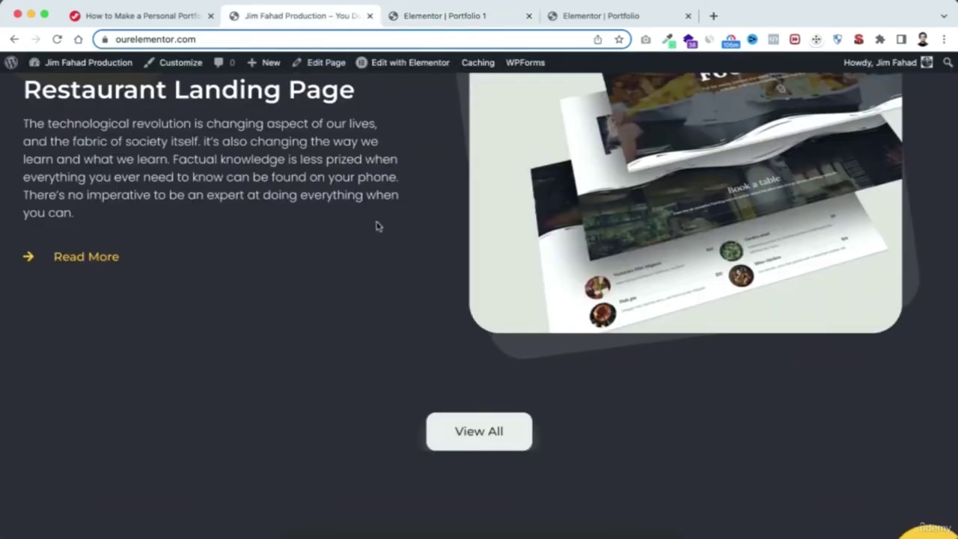
scroll(378, 225, up, 10)
scroll(378, 226, up, 5)
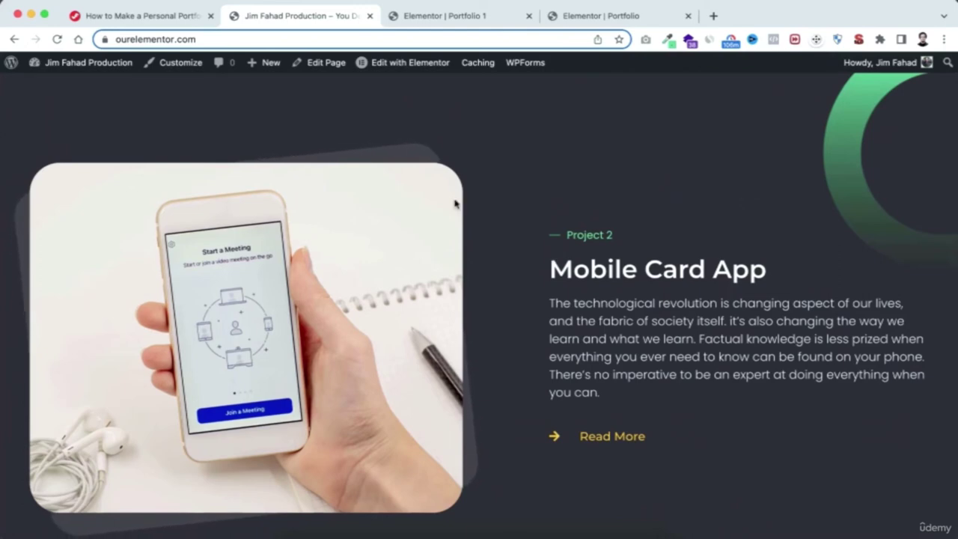
click(460, 20)
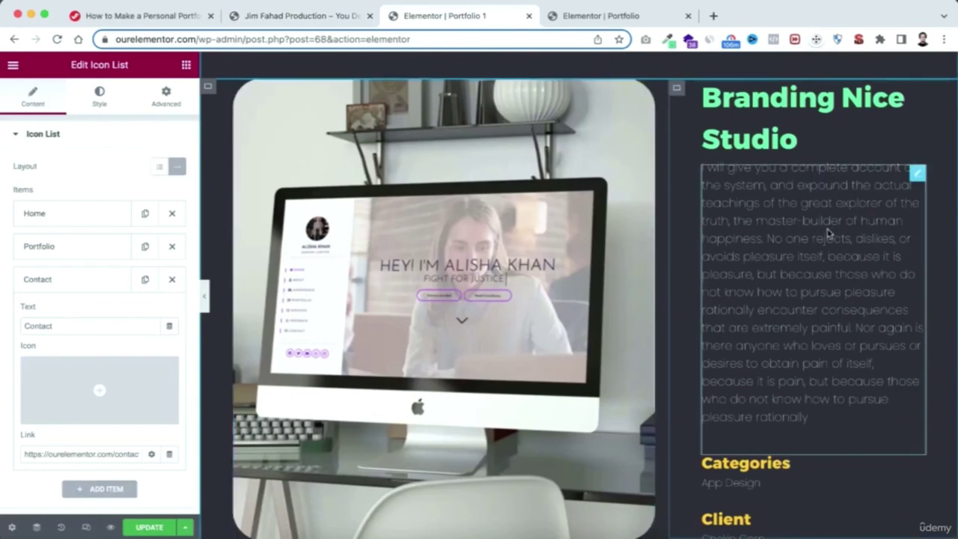
Step: Select the App Design category text and the Client heading in the project details
scroll(736, 330, down, 2)
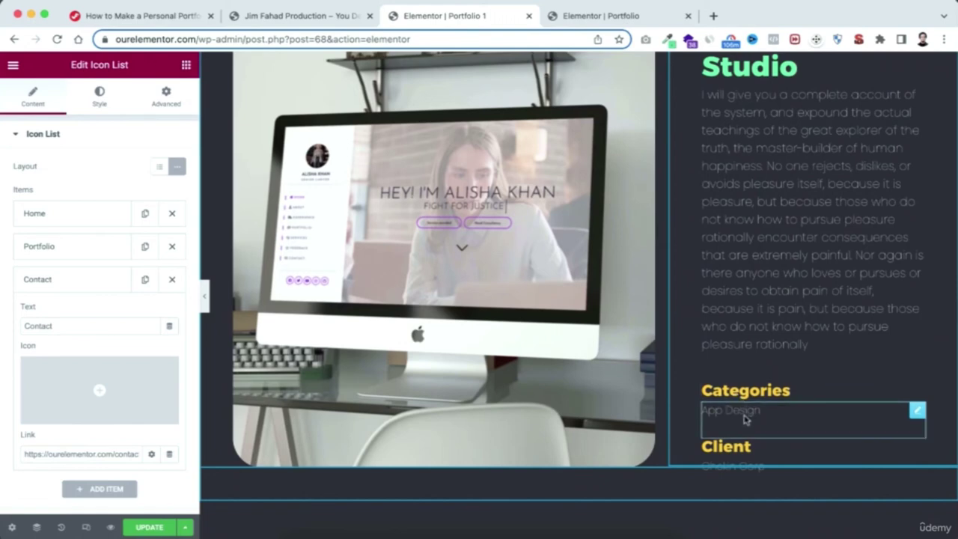
click(745, 418)
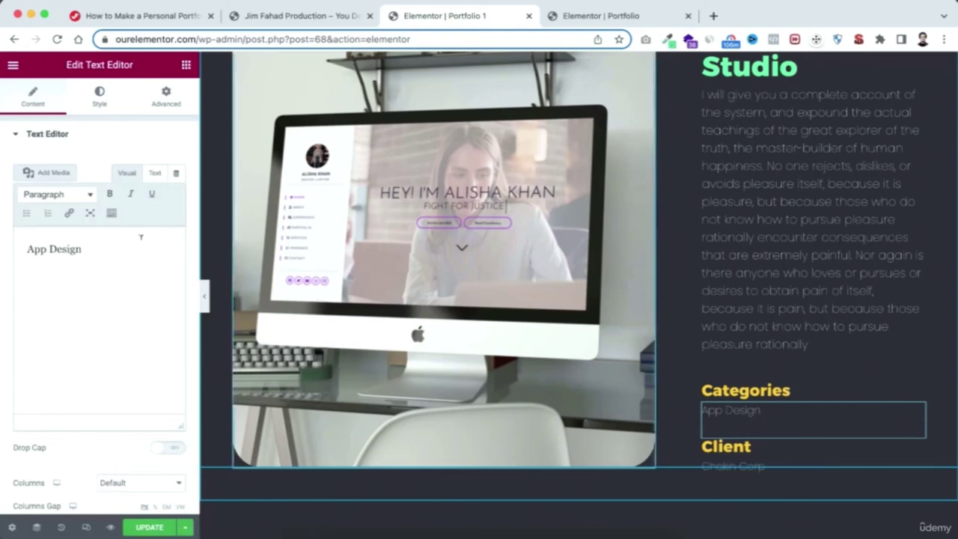
drag(89, 247, 9, 253)
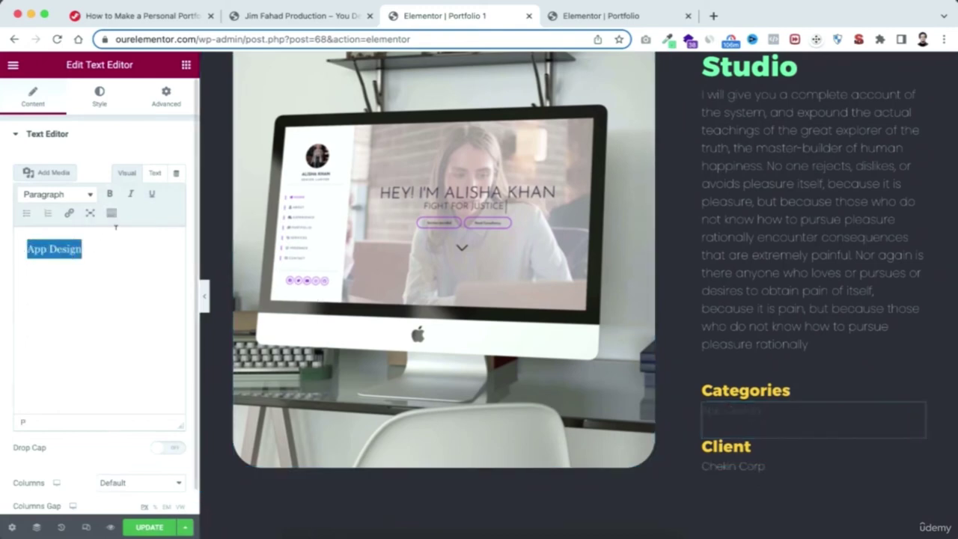
click(745, 447)
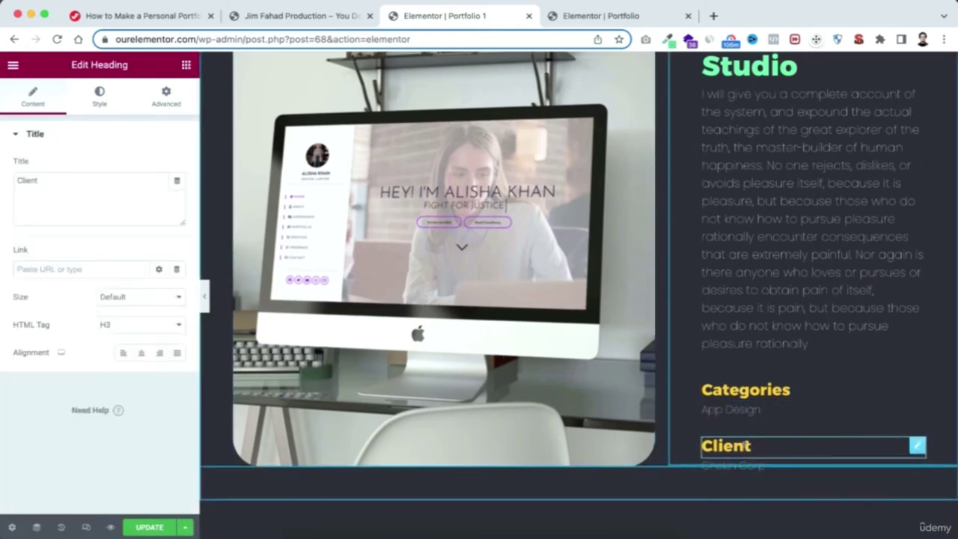
Step: Replace the Client text 'Chekin Corp' with 'Webcasa Design'
scroll(749, 447, down, 1)
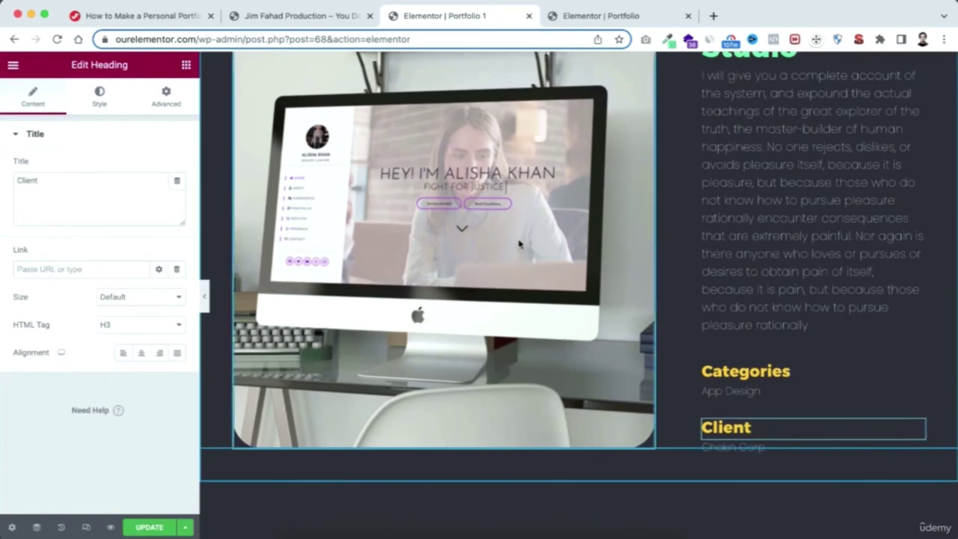
click(738, 449)
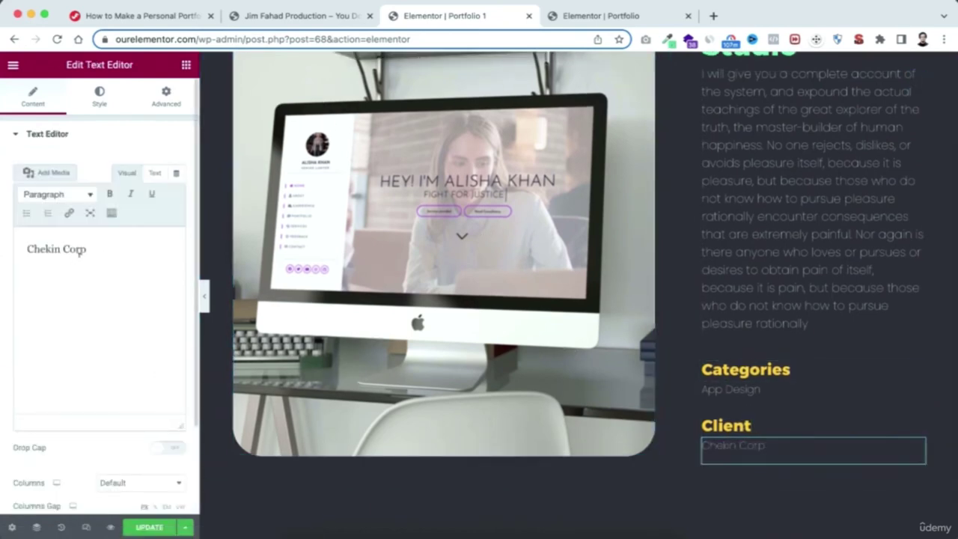
drag(90, 248, 9, 252)
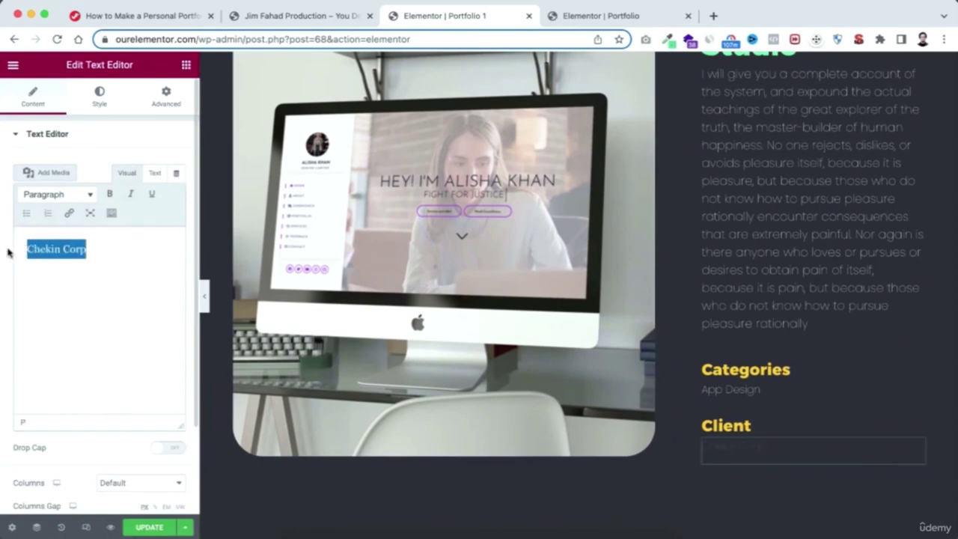
text(Webca)
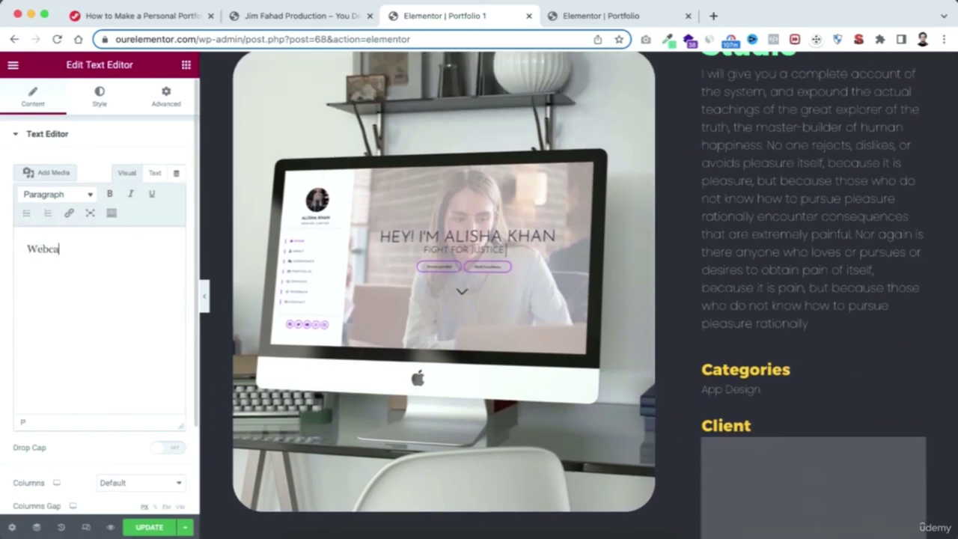
text(sa Design)
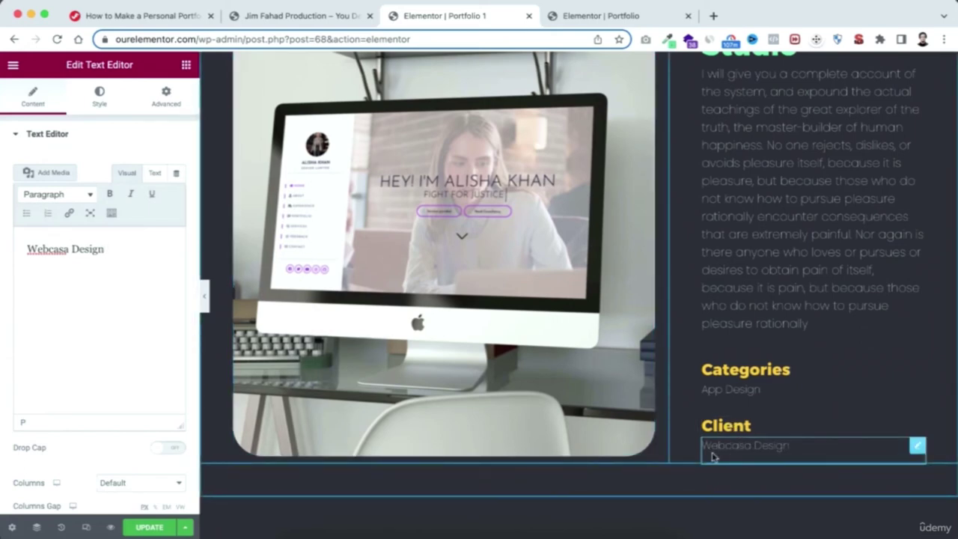
scroll(824, 318, up, 3)
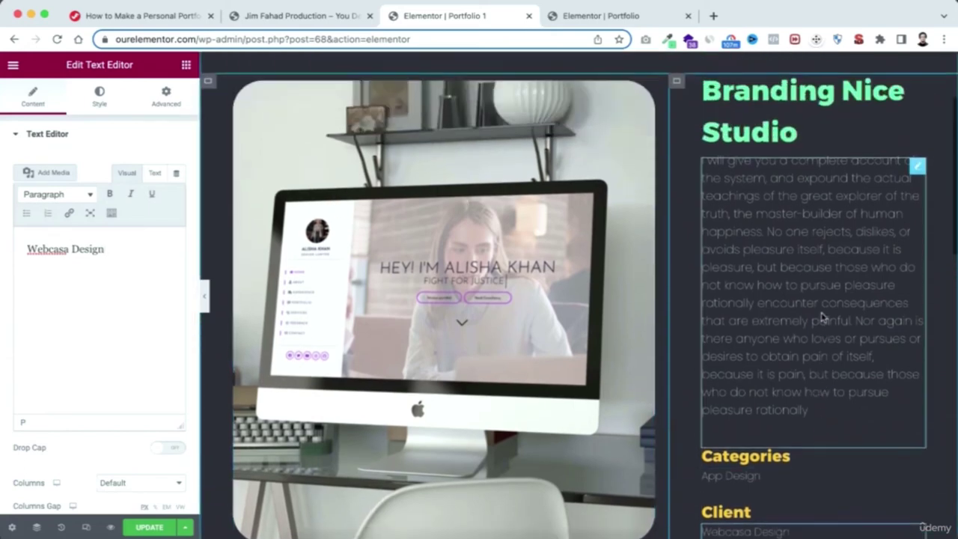
scroll(824, 318, down, 3)
scroll(823, 318, down, 2)
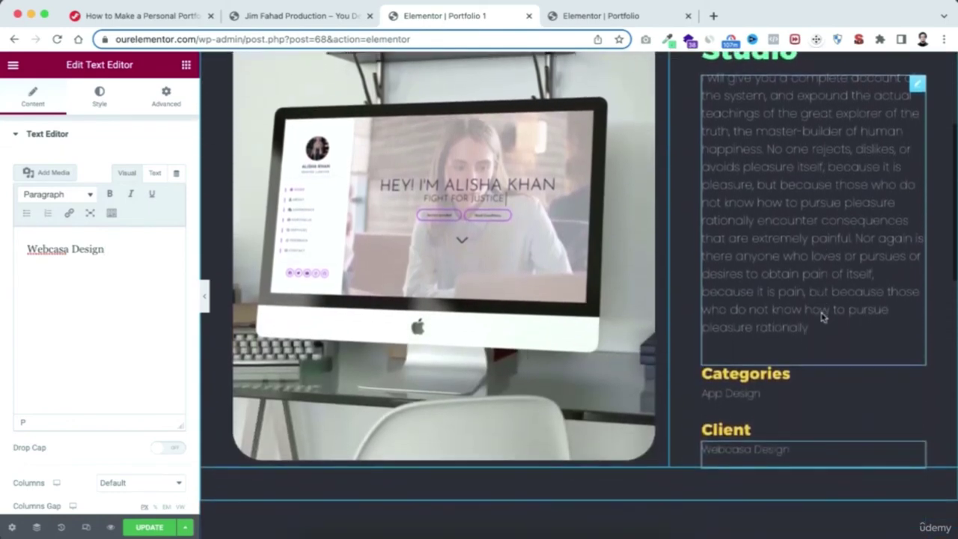
scroll(820, 329, up, 3)
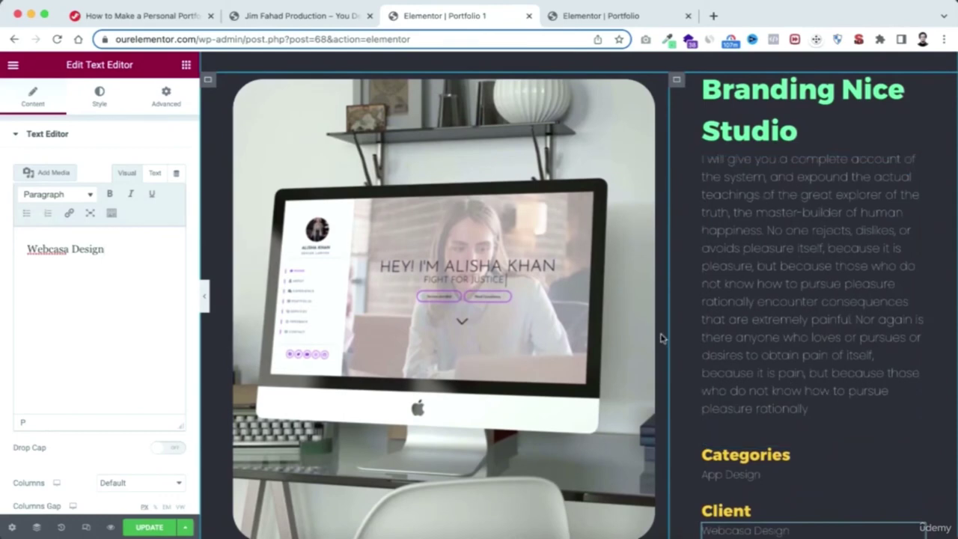
scroll(643, 351, down, 4)
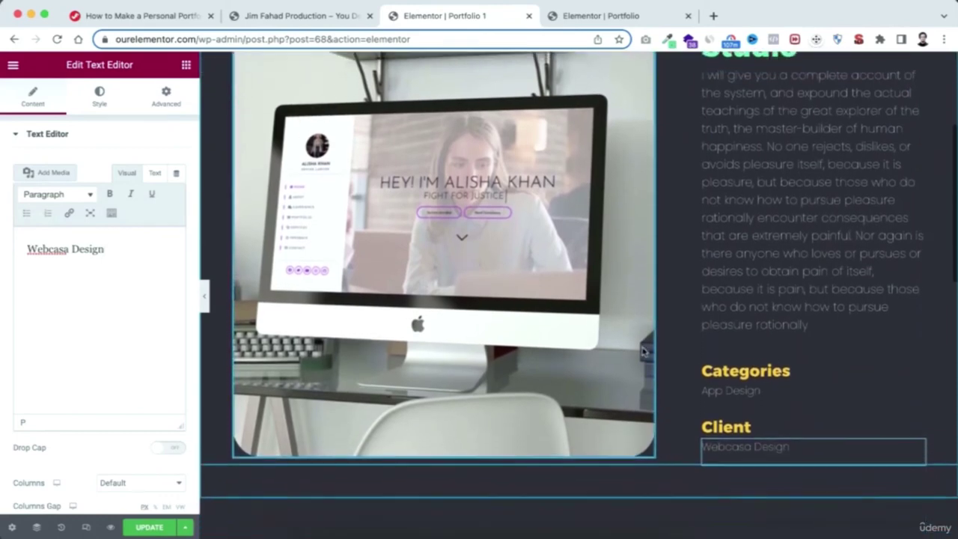
scroll(642, 351, up, 2)
scroll(643, 351, down, 2)
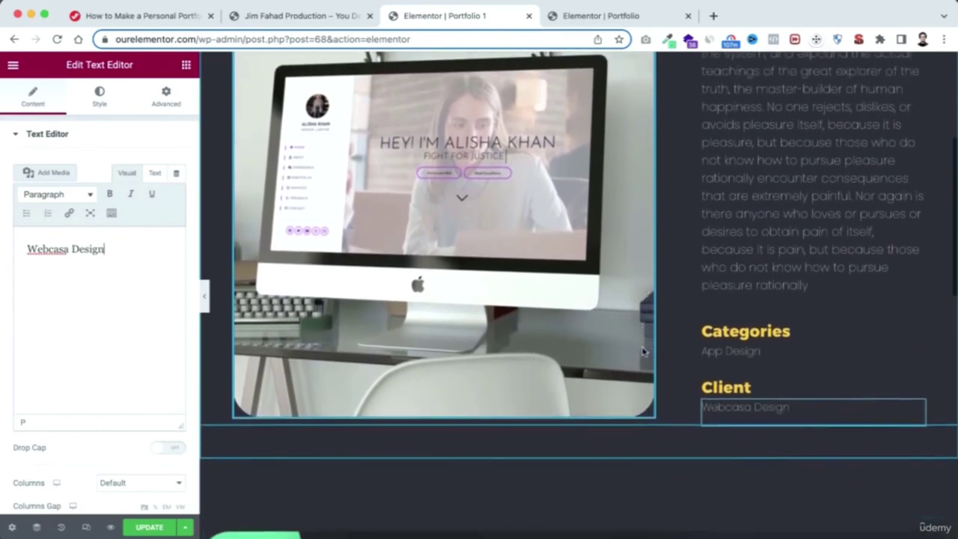
scroll(643, 351, up, 3)
scroll(643, 351, down, 4)
scroll(642, 351, down, 1)
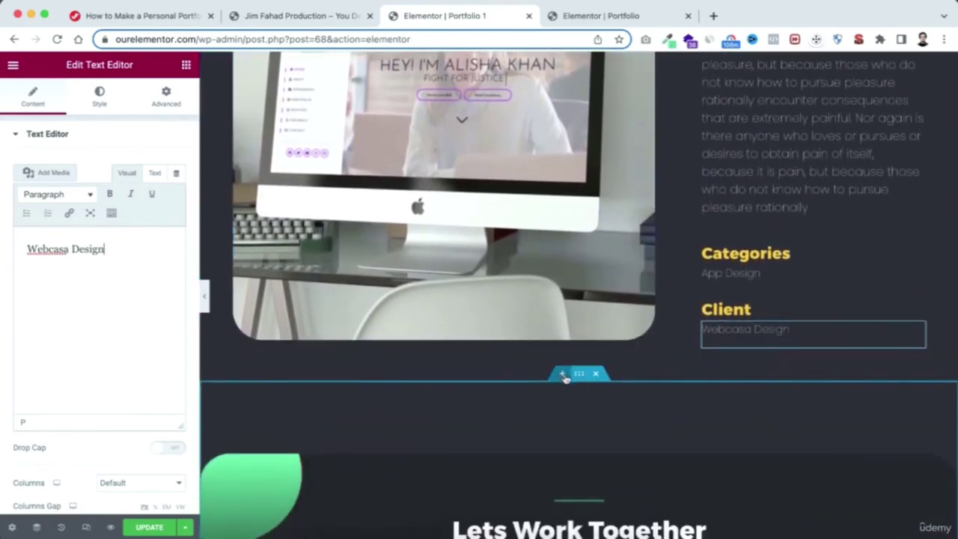
Step: Add a single-column container below the project details with 305 minimum height
click(563, 374)
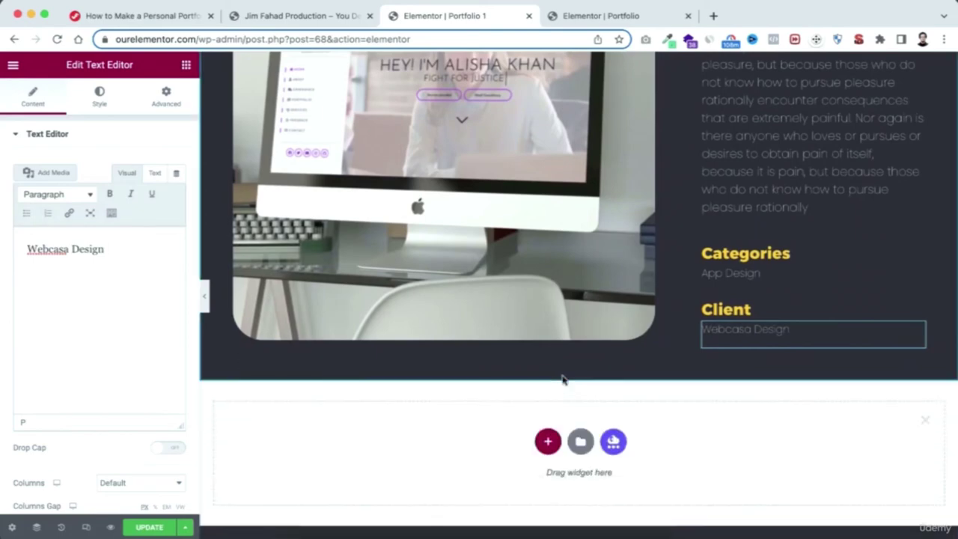
scroll(559, 426, down, 1)
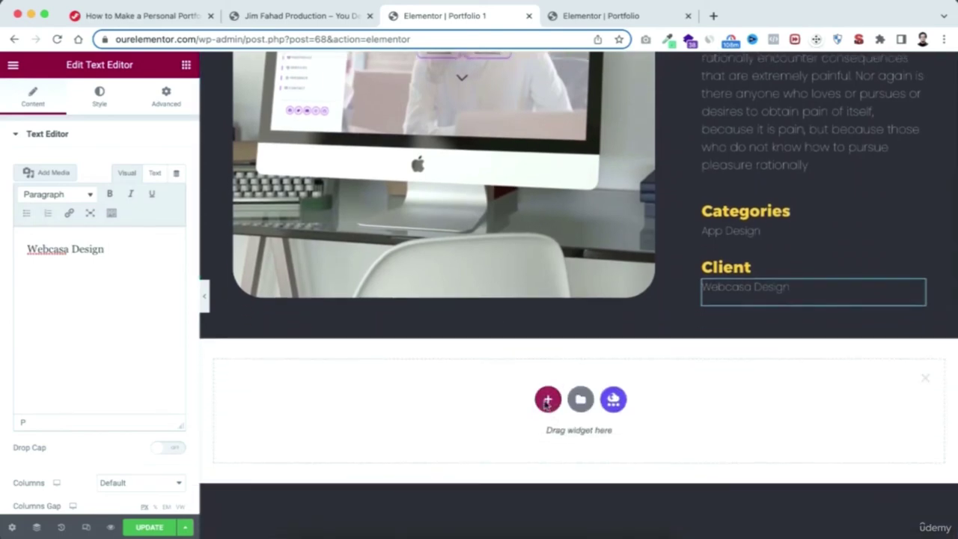
click(548, 400)
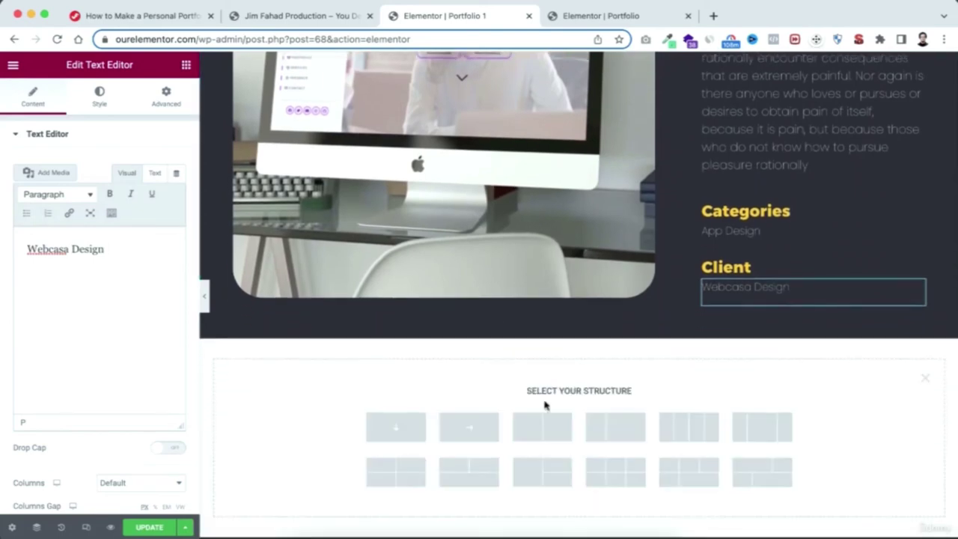
click(397, 430)
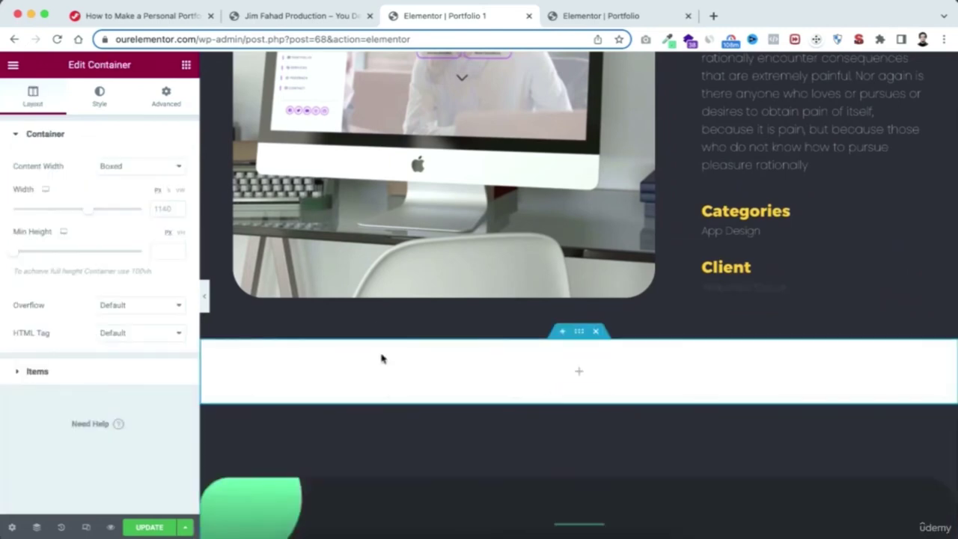
mouse_move(55, 252)
mouse_down()
mouse_move(15, 252)
mouse_move(41, 253)
mouse_up()
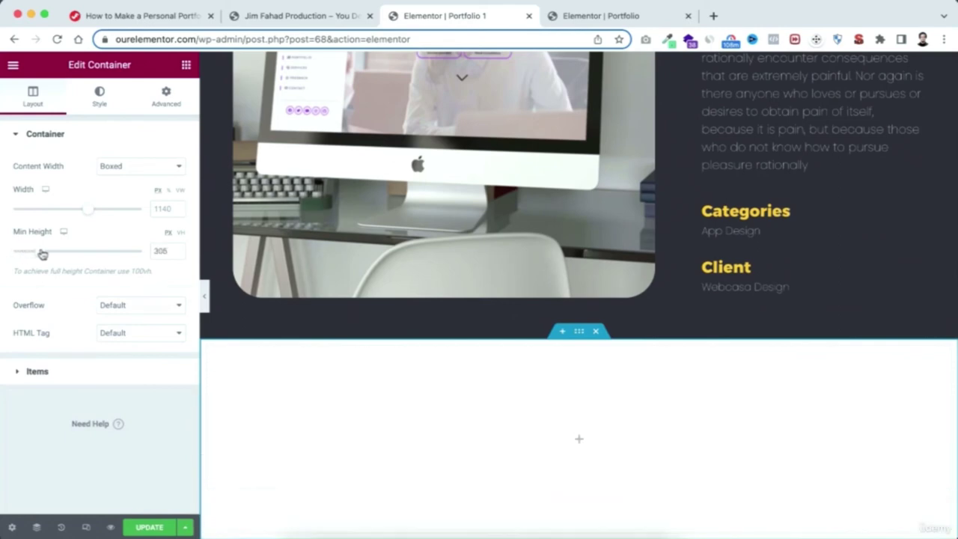
scroll(276, 439, down, 3)
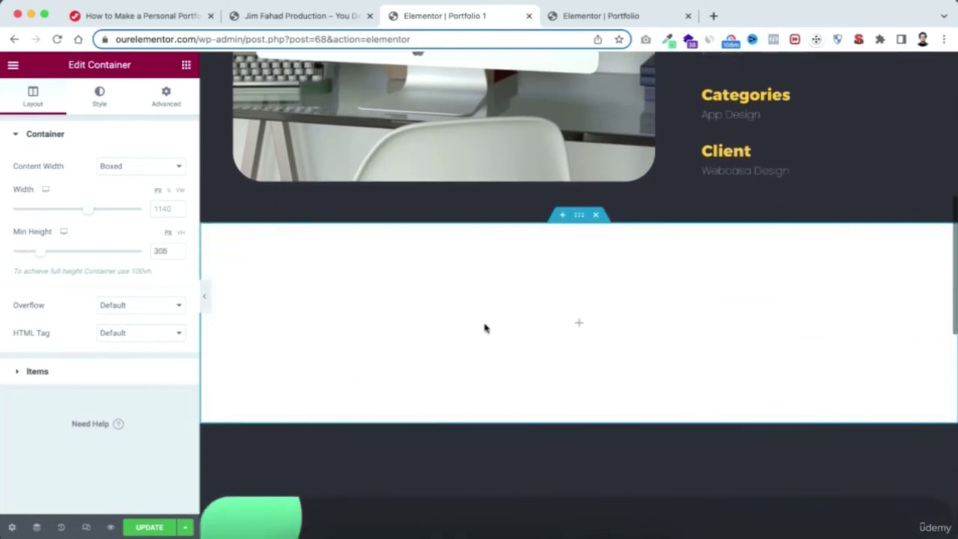
Step: Give the container a classic dark grey #2d2e33 background
click(100, 96)
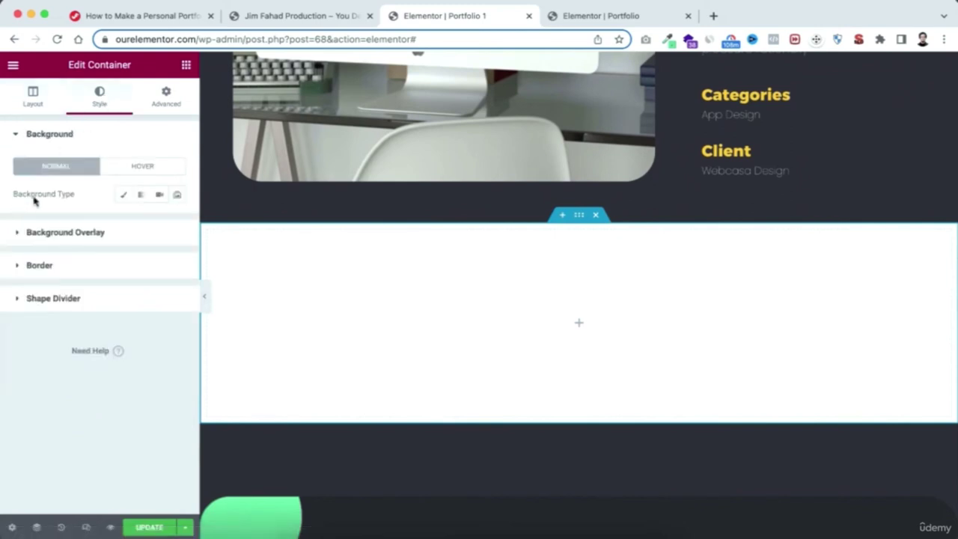
click(125, 196)
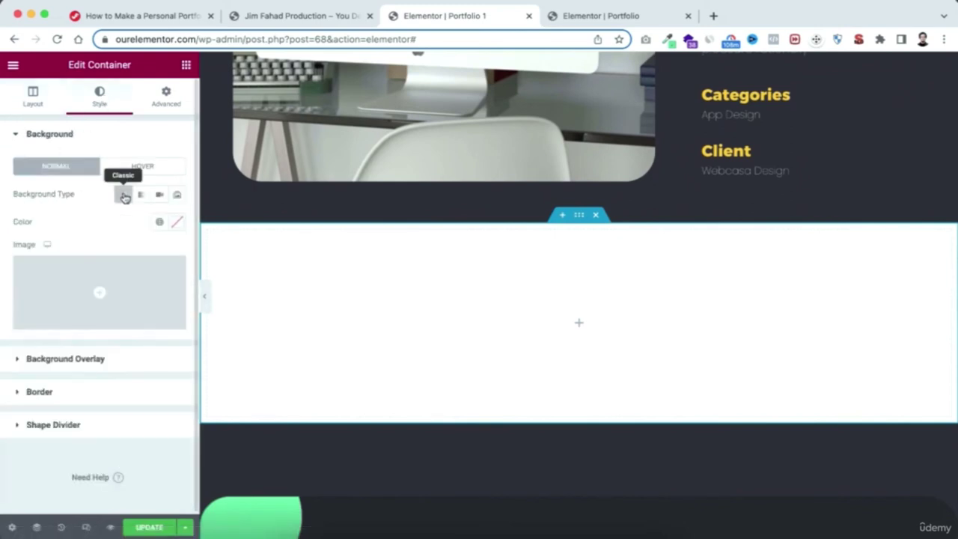
click(178, 223)
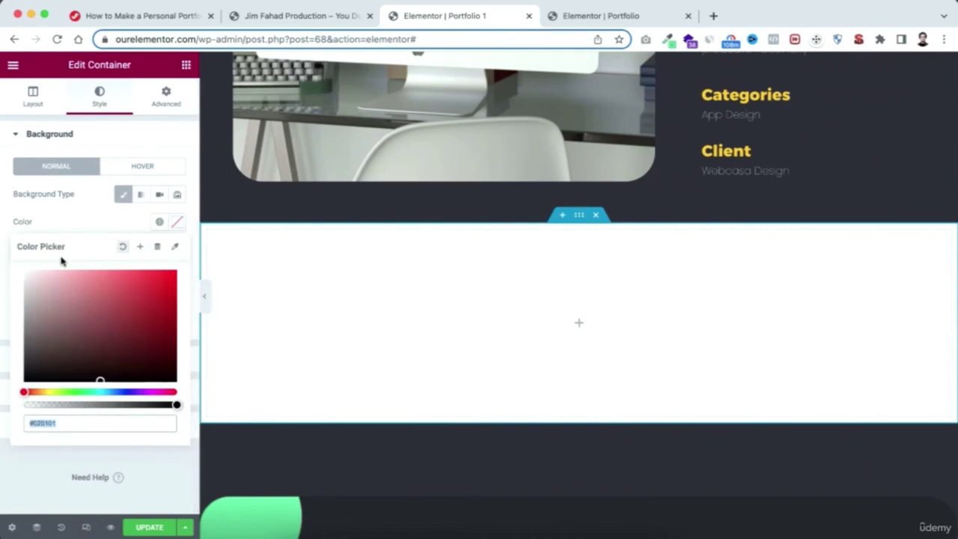
mouse_move(40, 360)
mouse_down()
mouse_move(30, 342)
mouse_move(30, 364)
mouse_move(38, 360)
mouse_up()
text(#2d2e33)
click(86, 218)
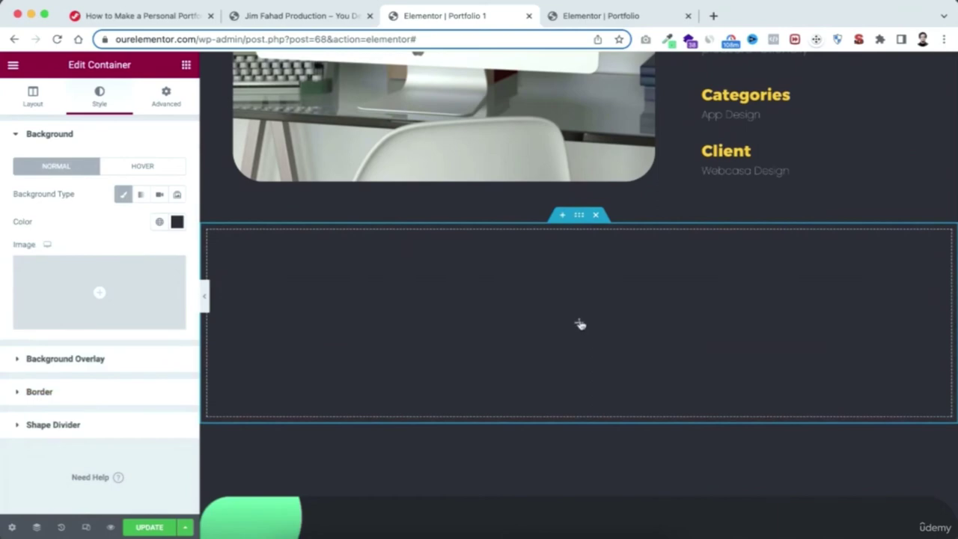
click(581, 324)
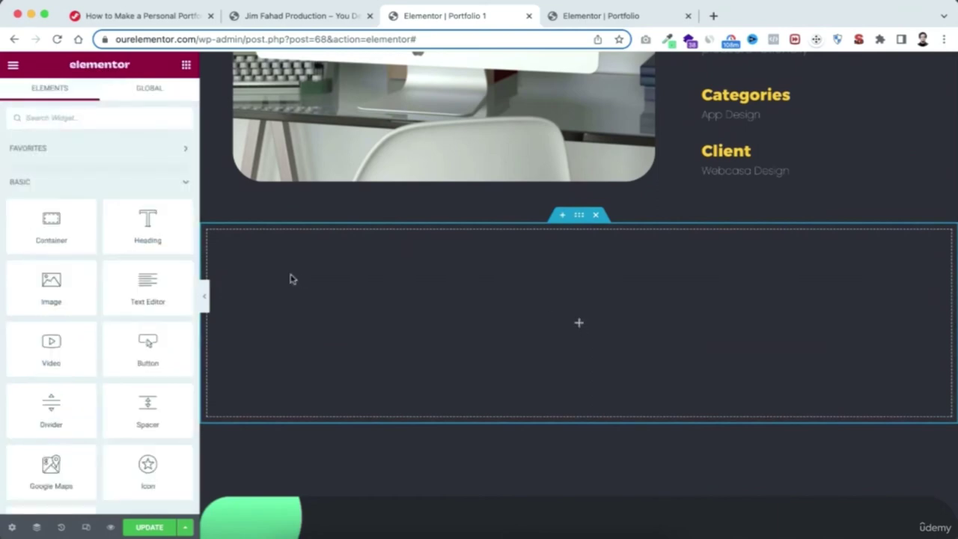
Step: Add a Text Editor widget to the dark container and fill it with three lorem ipsum paragraphs
drag(145, 286, 572, 304)
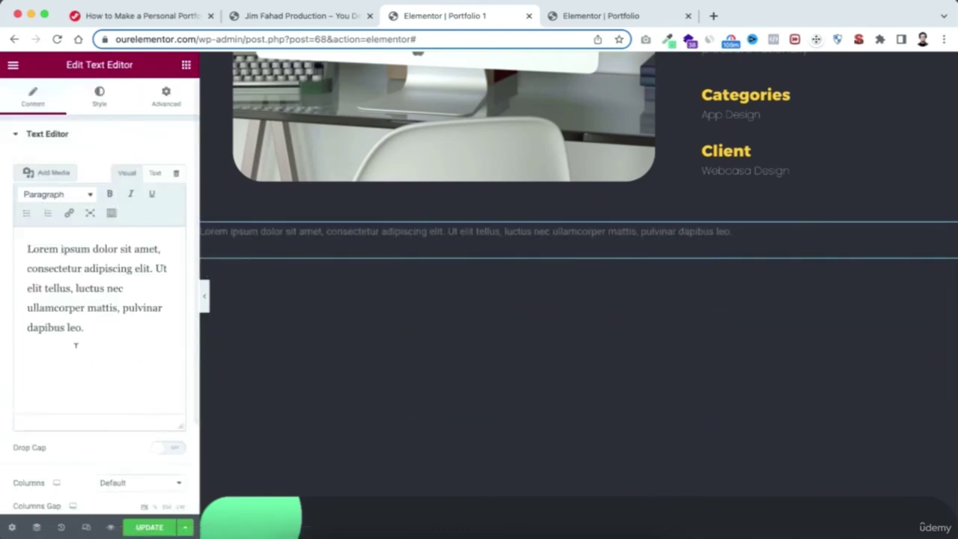
click(89, 330)
key(super+a)
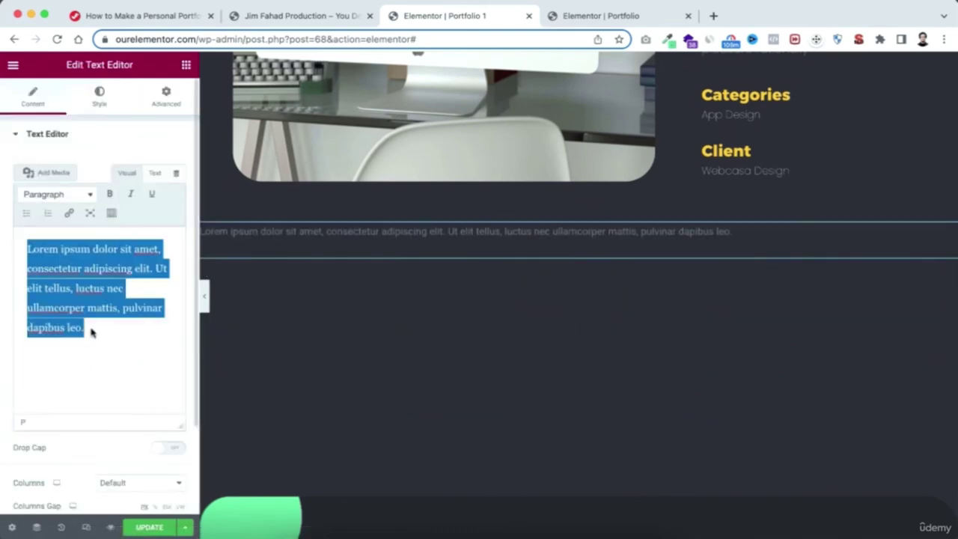
click(91, 332)
key(super+v)
key(super+v)
key(super+v)
key(super+v)
key(super+v)
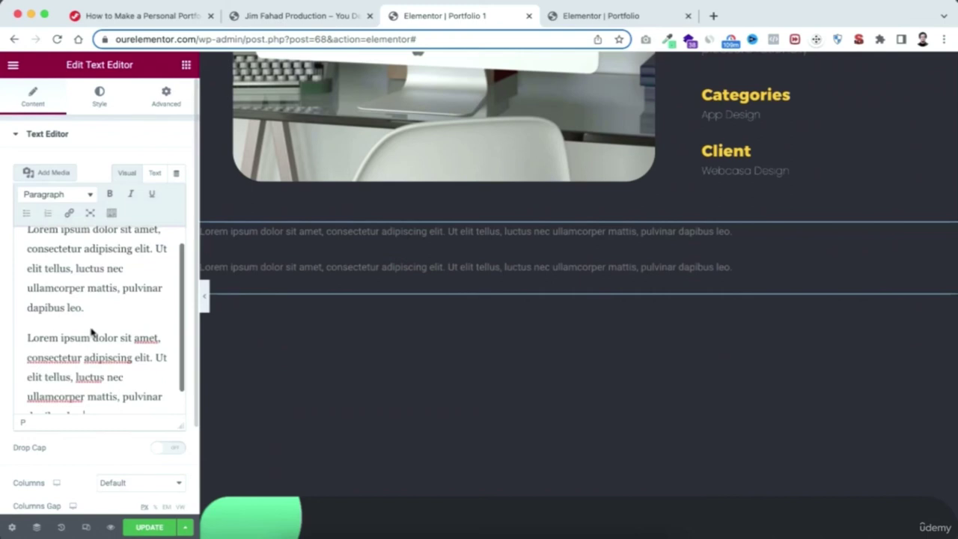
scroll(545, 328, up, 2)
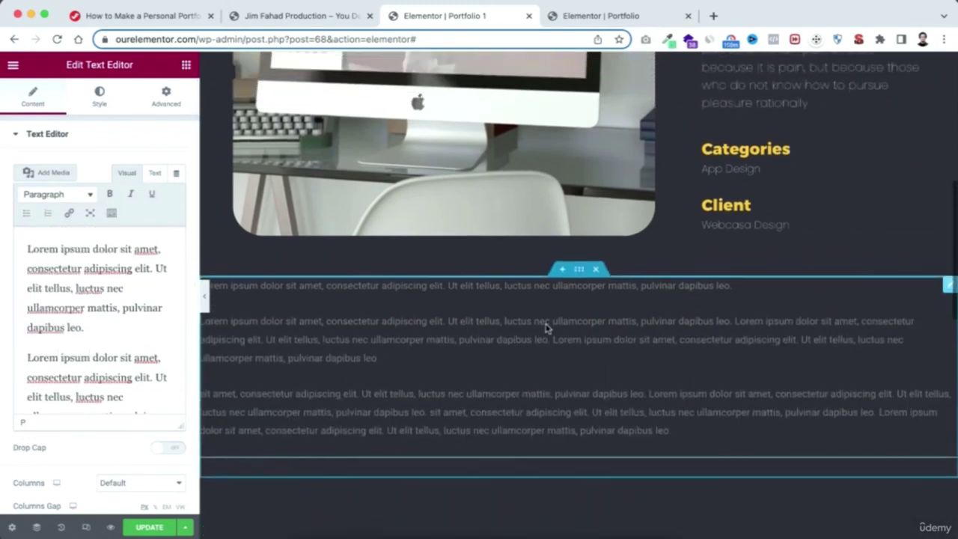
scroll(546, 328, up, 1)
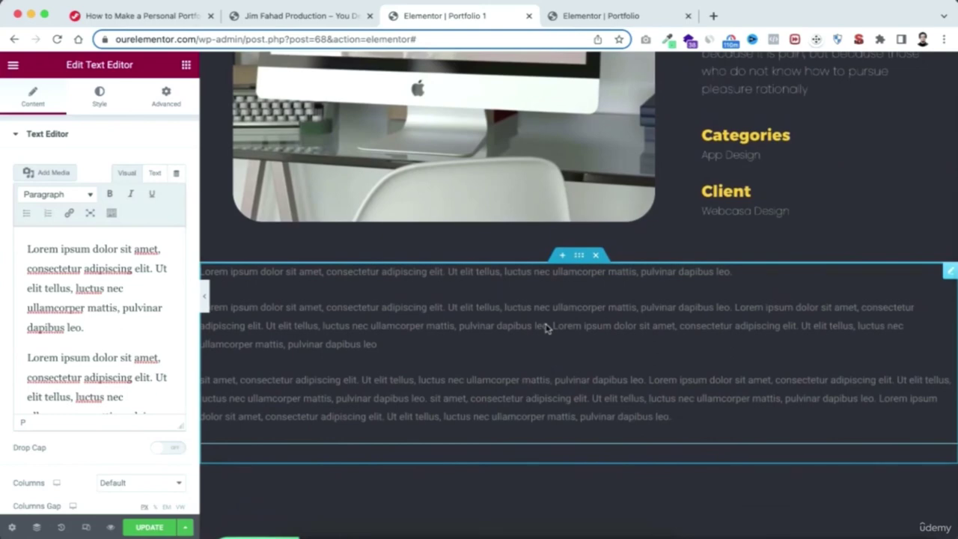
scroll(547, 327, down, 3)
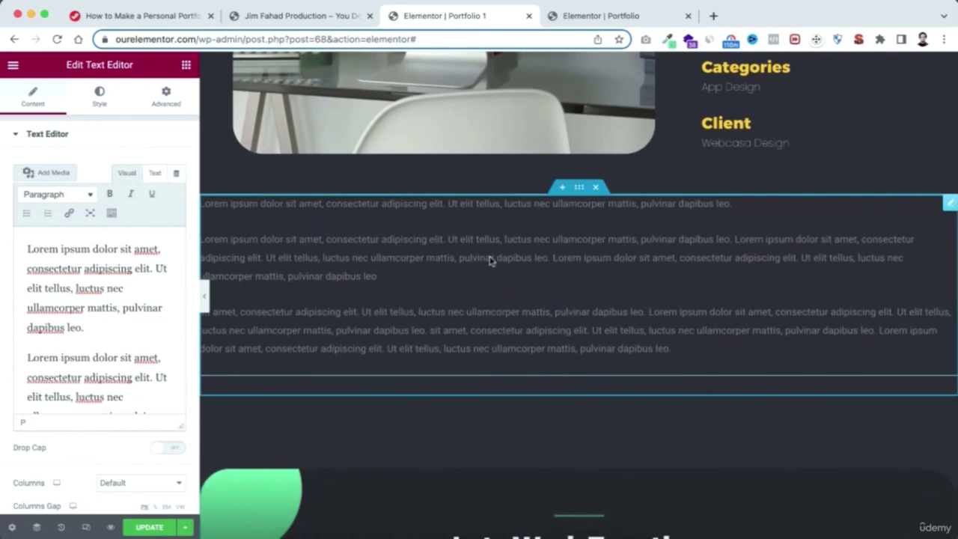
Step: Make the lorem ipsum text white with font size 17
click(98, 96)
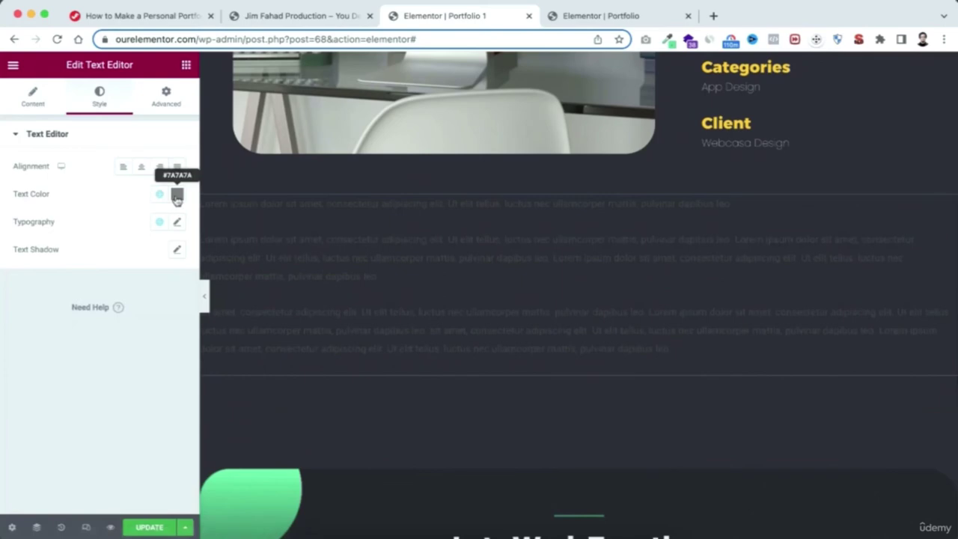
click(177, 195)
click(107, 192)
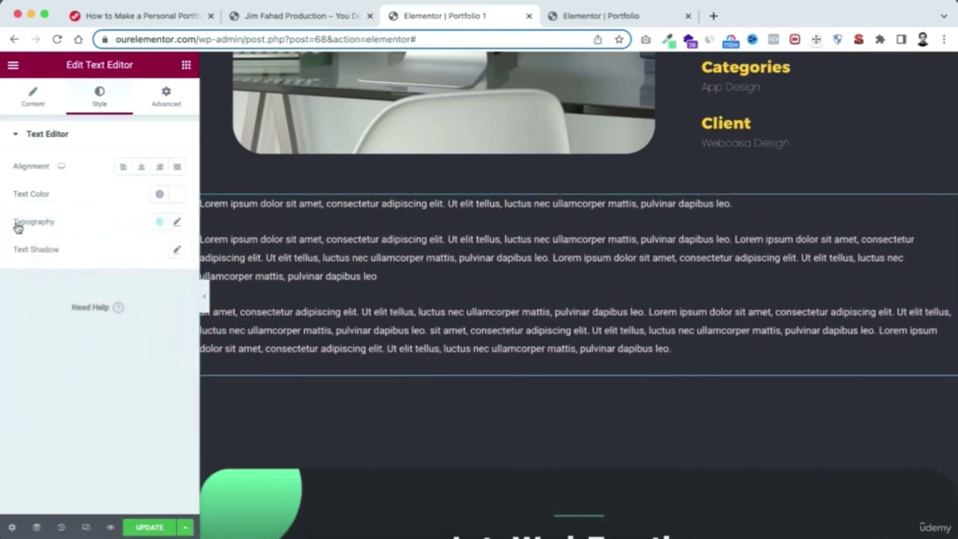
click(176, 222)
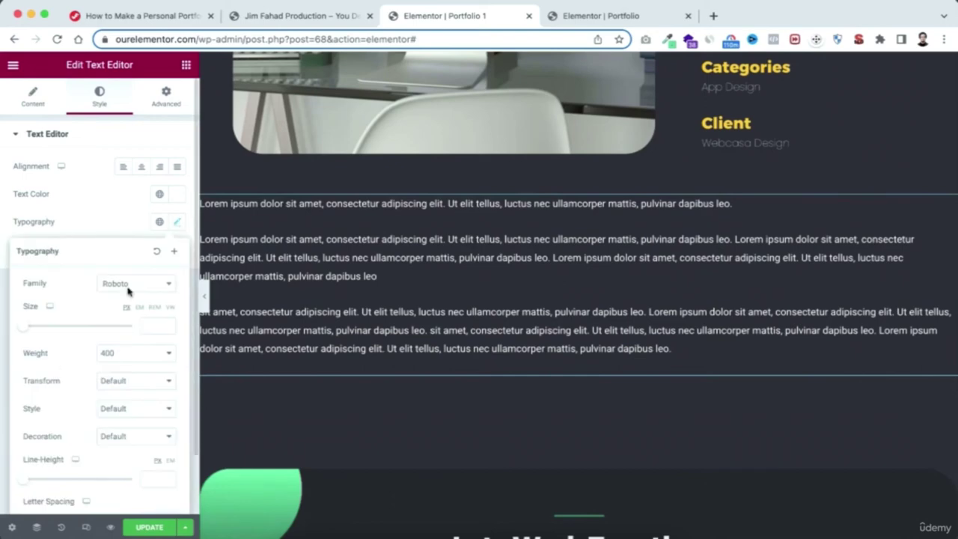
click(29, 331)
drag(29, 332, 31, 333)
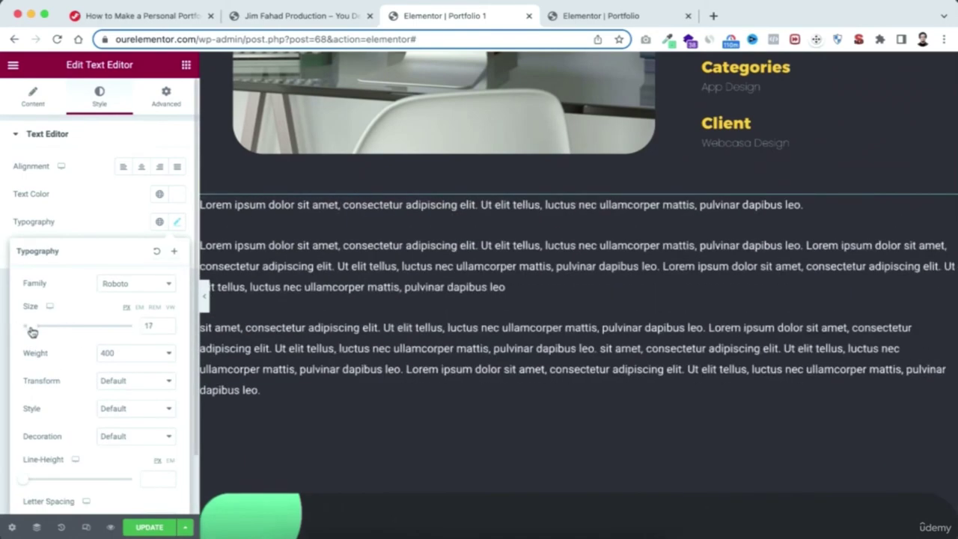
click(96, 223)
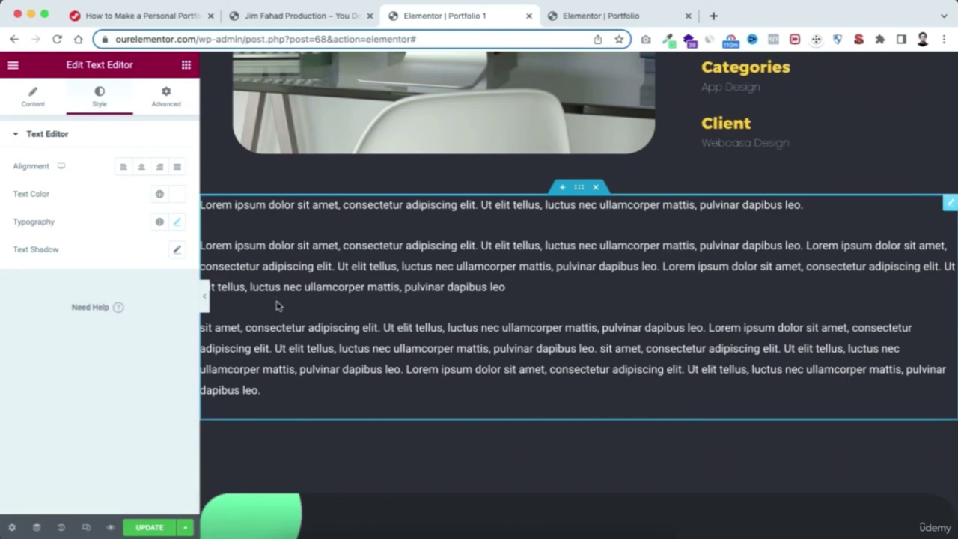
Step: Give the text block linked padding of 50 on all sides
click(167, 98)
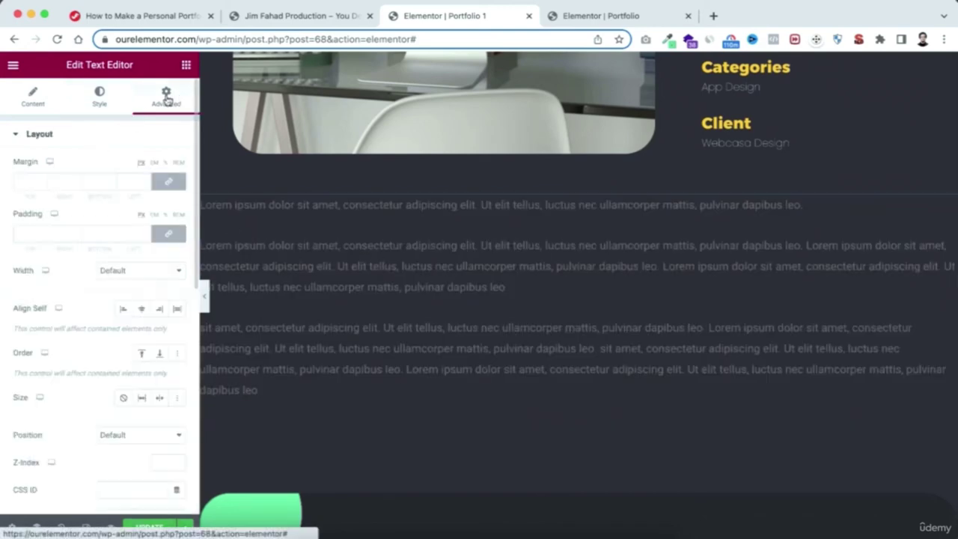
click(24, 233)
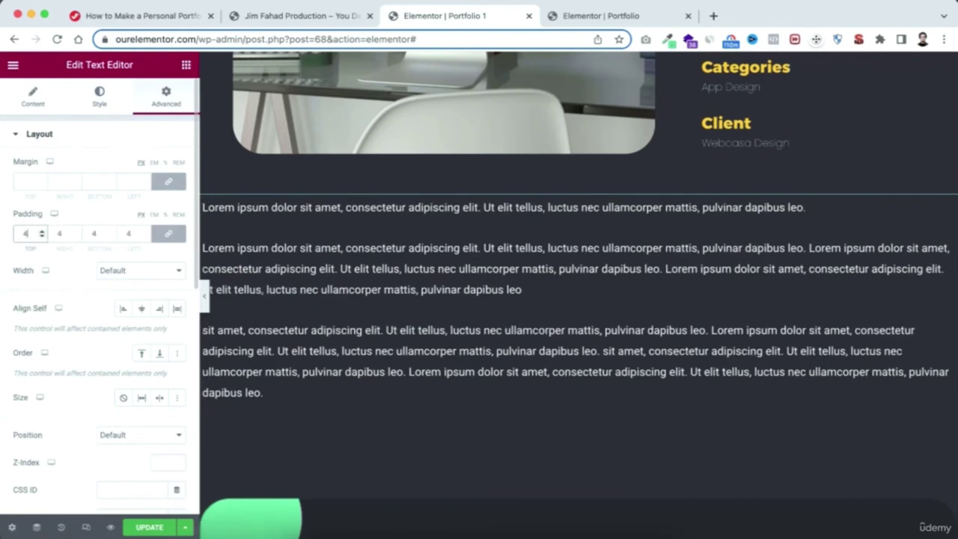
text(40)
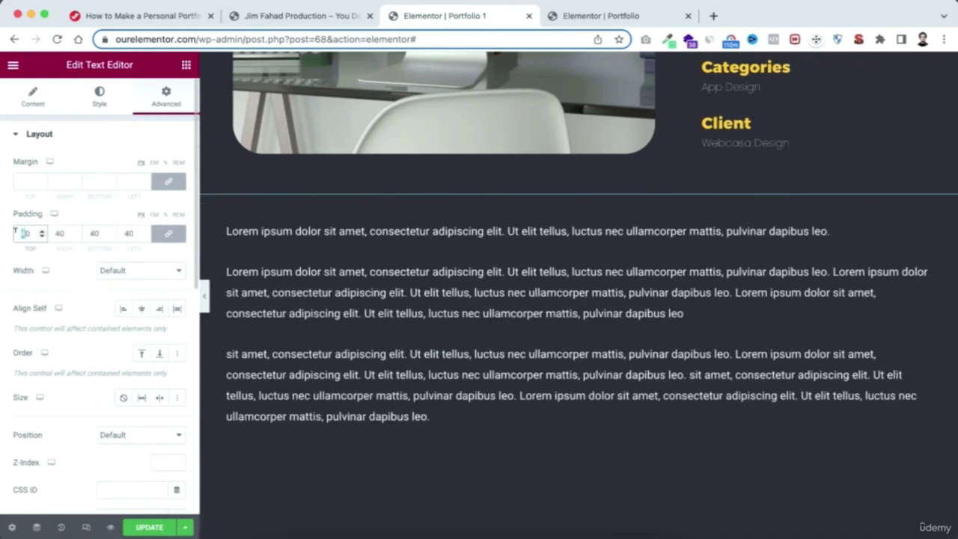
text(50)
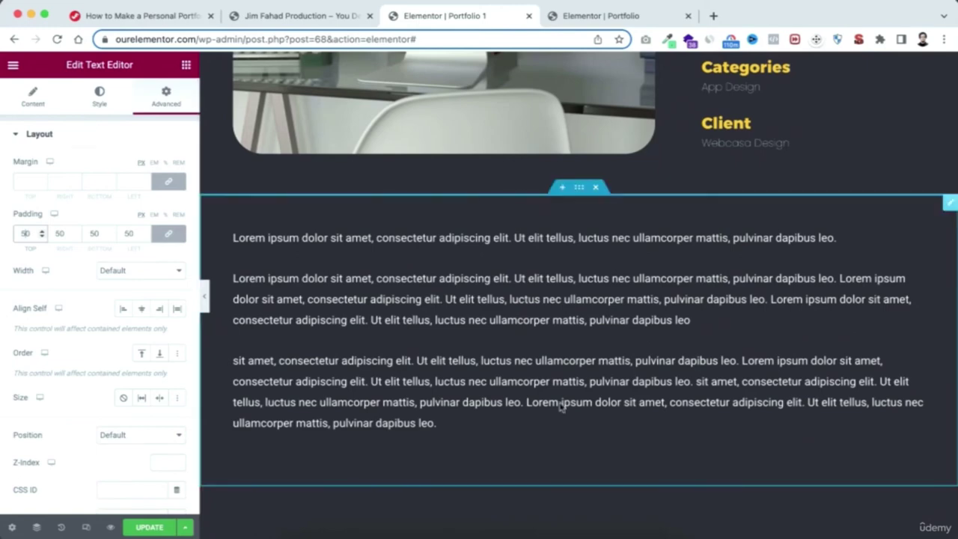
scroll(562, 417, down, 5)
scroll(562, 420, down, 4)
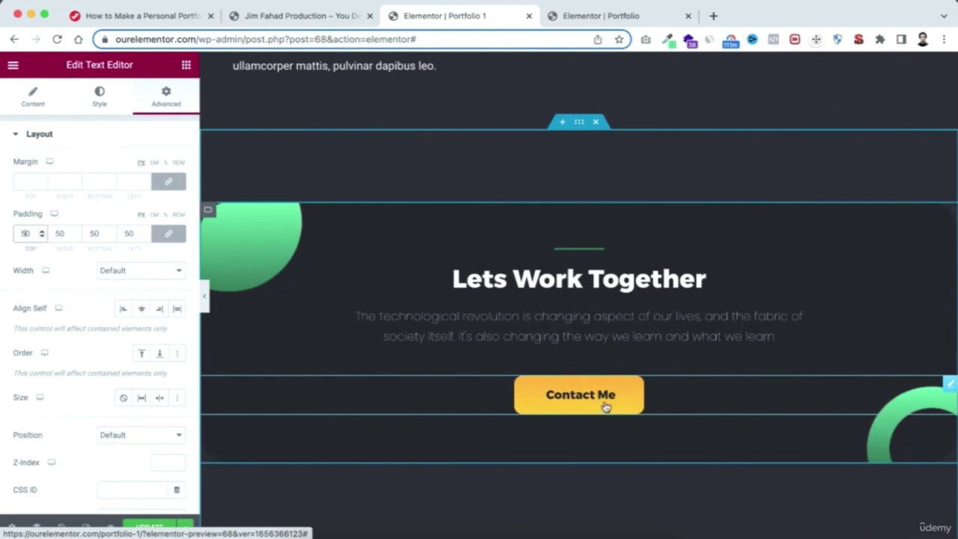
Step: Link the Contact Me button to the site's Contact page
click(605, 404)
drag(27, 237, 4, 238)
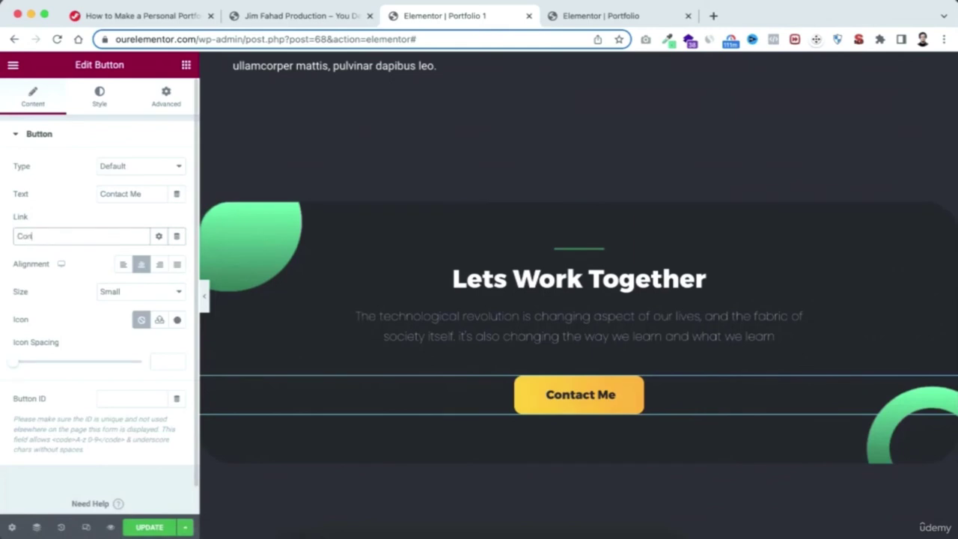
text(Contact)
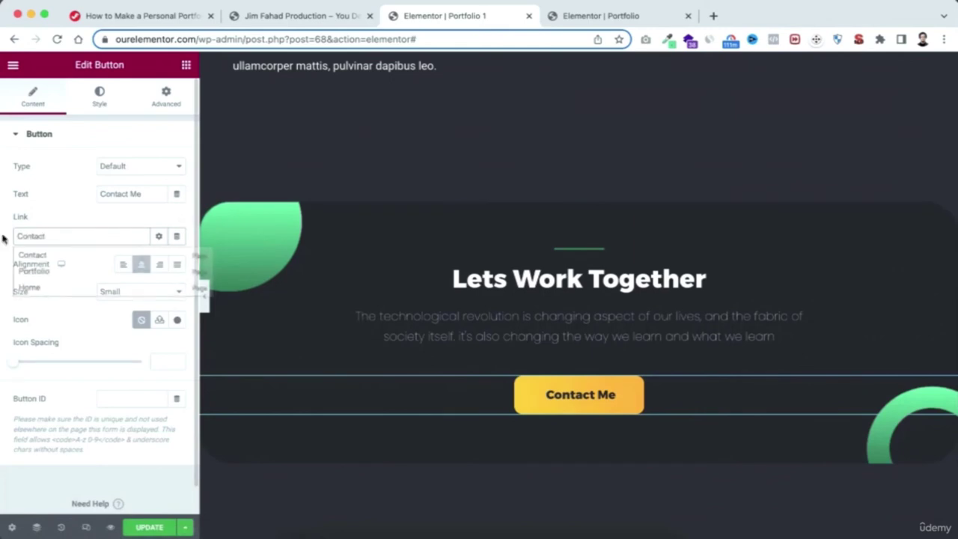
click(55, 260)
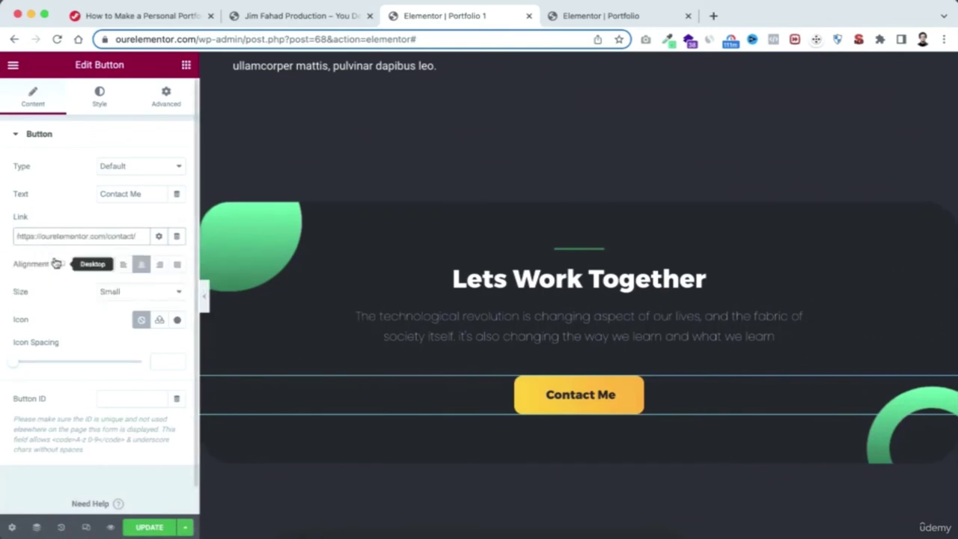
scroll(380, 243, up, 20)
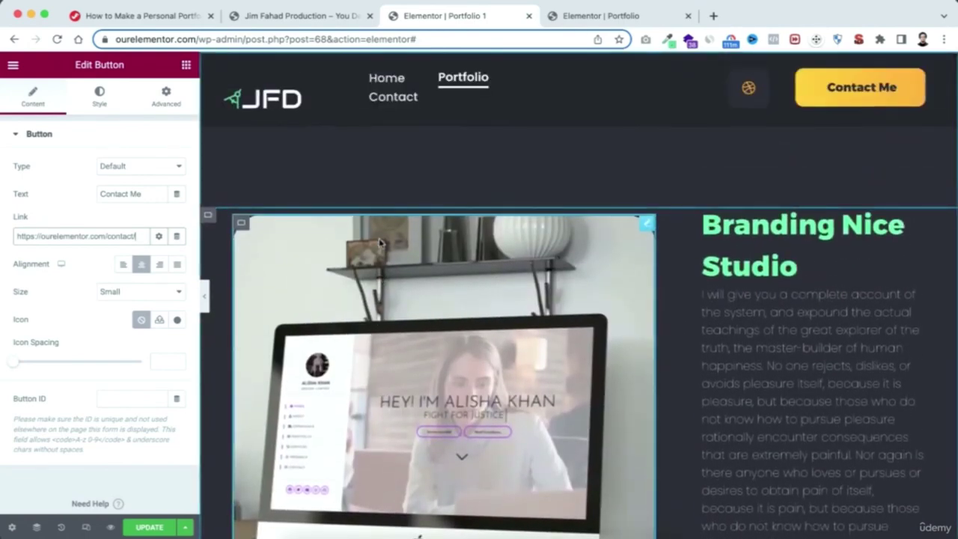
scroll(379, 242, down, 5)
Step: Update the Portfolio 1 page and check it in the live-site tab
click(149, 528)
click(299, 15)
click(442, 15)
scroll(498, 248, down, 1)
scroll(498, 247, down, 6)
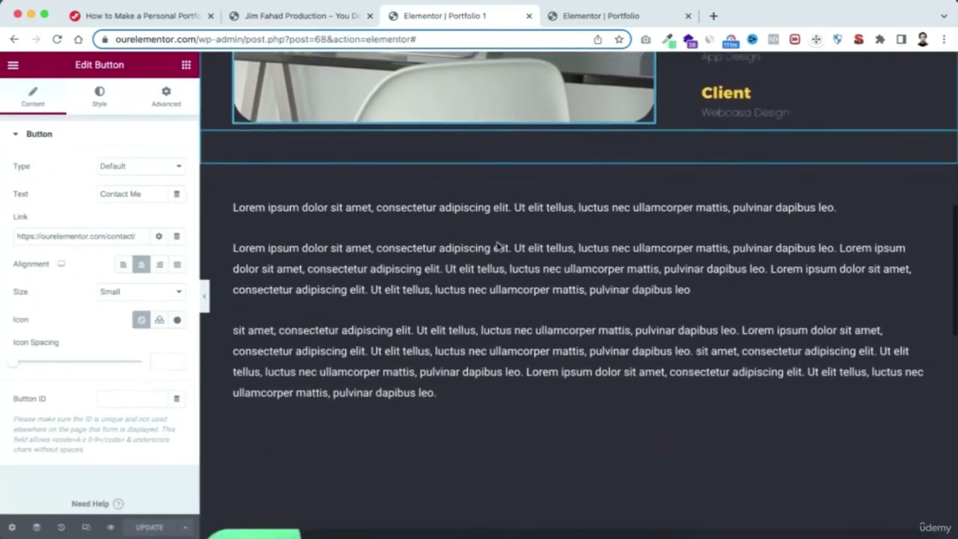
scroll(498, 247, up, 7)
scroll(498, 248, up, 3)
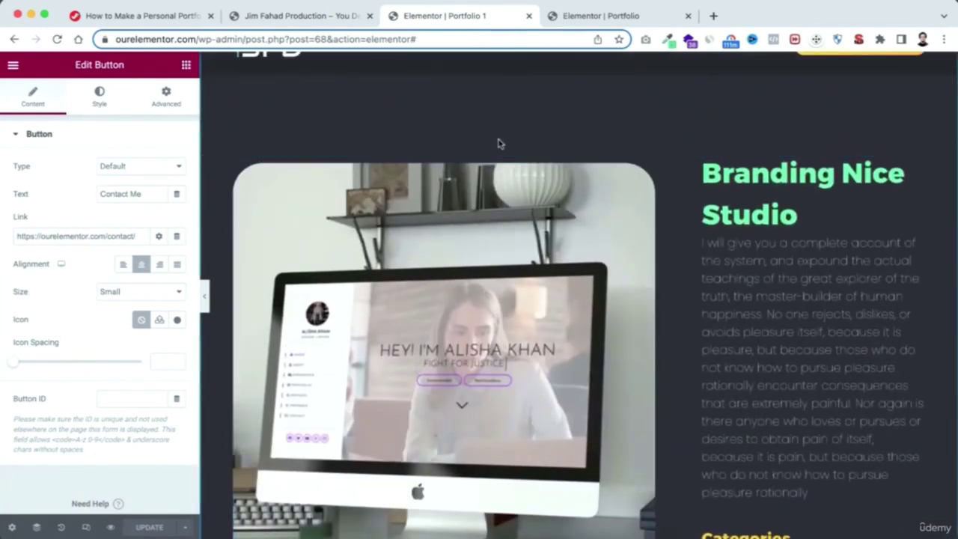
scroll(498, 141, up, 2)
click(13, 64)
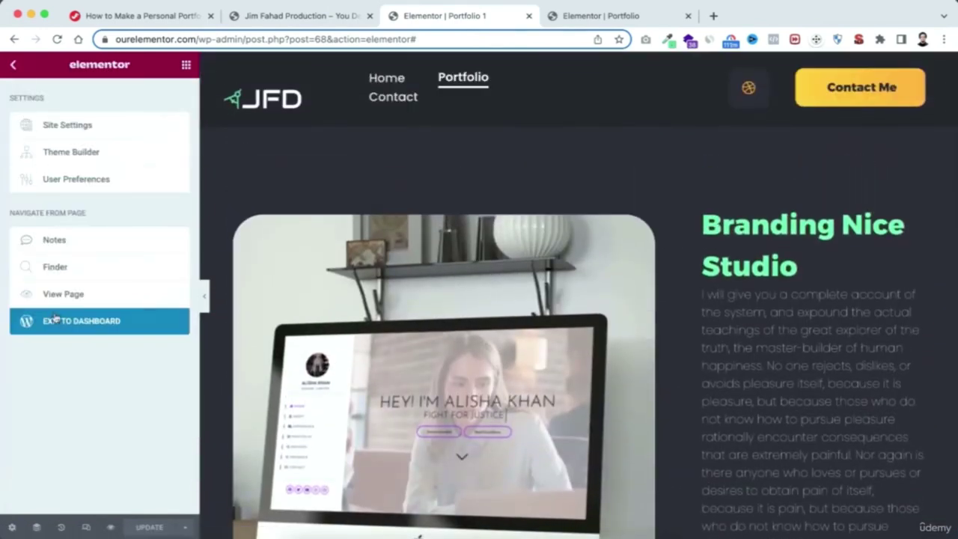
Step: Duplicate the Portfolio 1 page from the Pages list and open the draft for editing
click(105, 323)
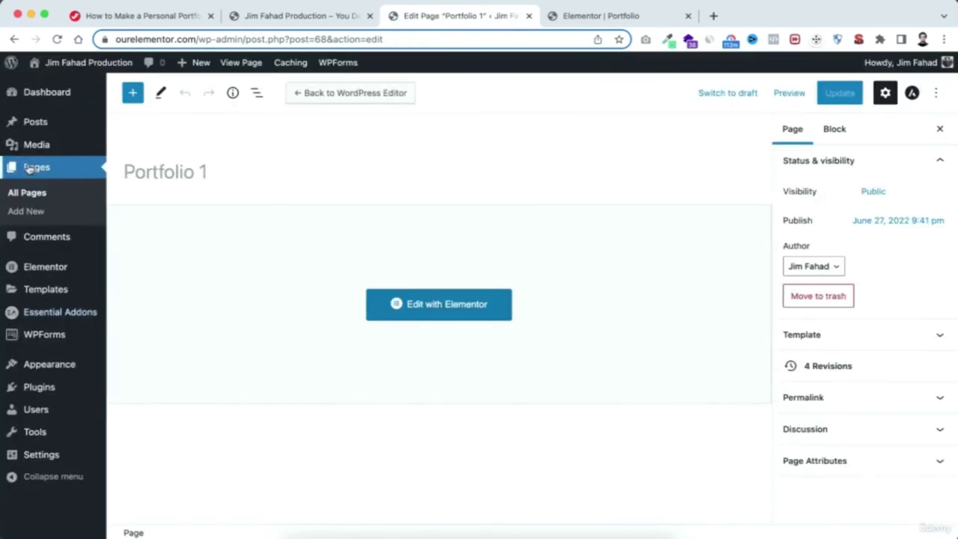
click(31, 193)
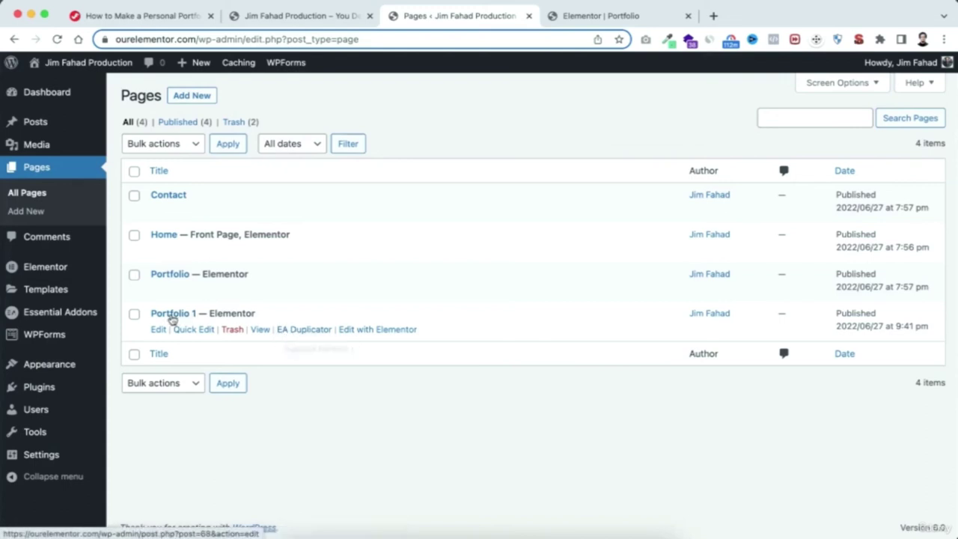
click(302, 332)
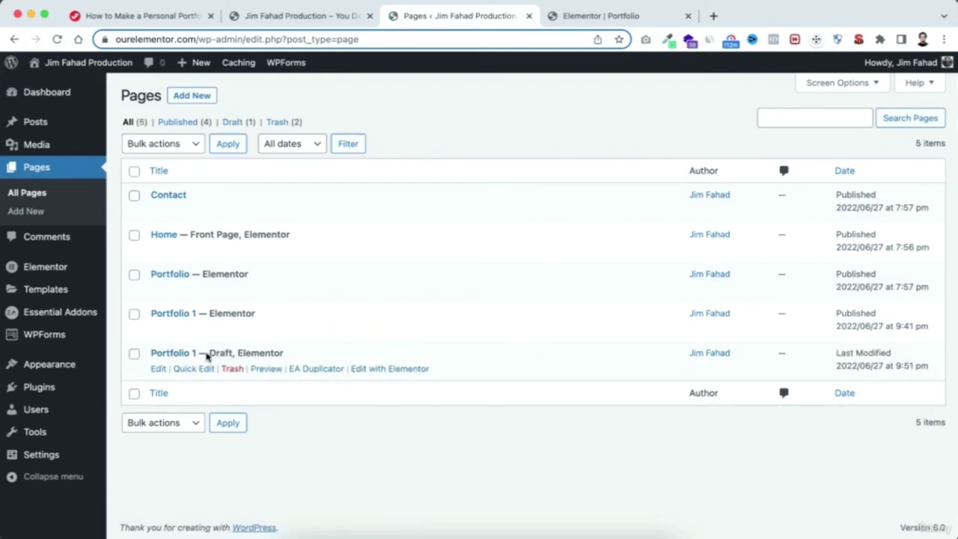
click(158, 369)
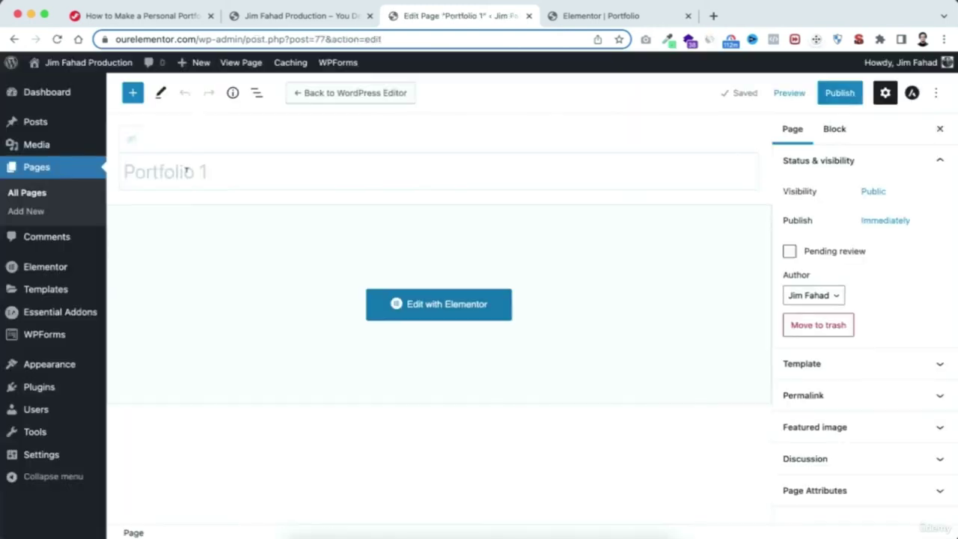
Step: Retitle the draft 'Portfolio 2' and publish it
double_click(203, 173)
text(2)
click(843, 96)
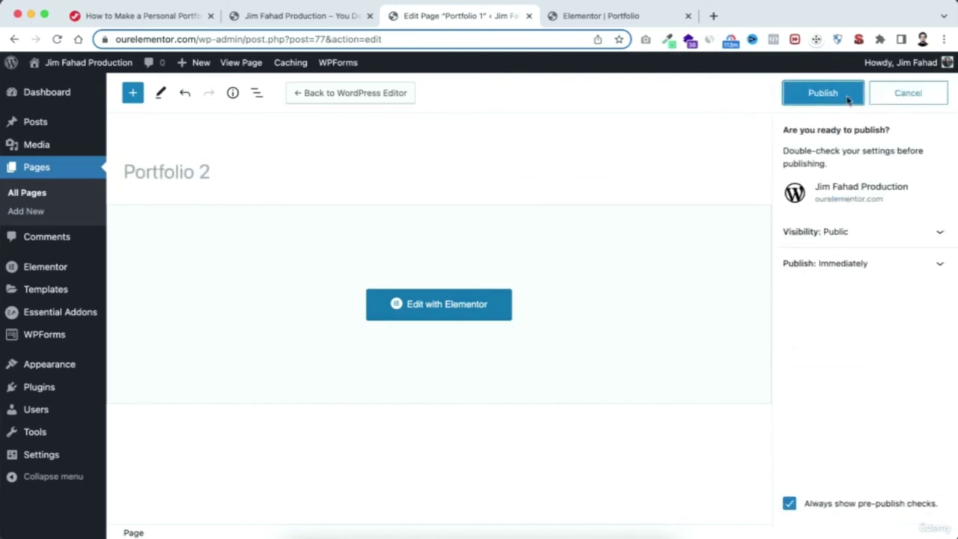
click(831, 97)
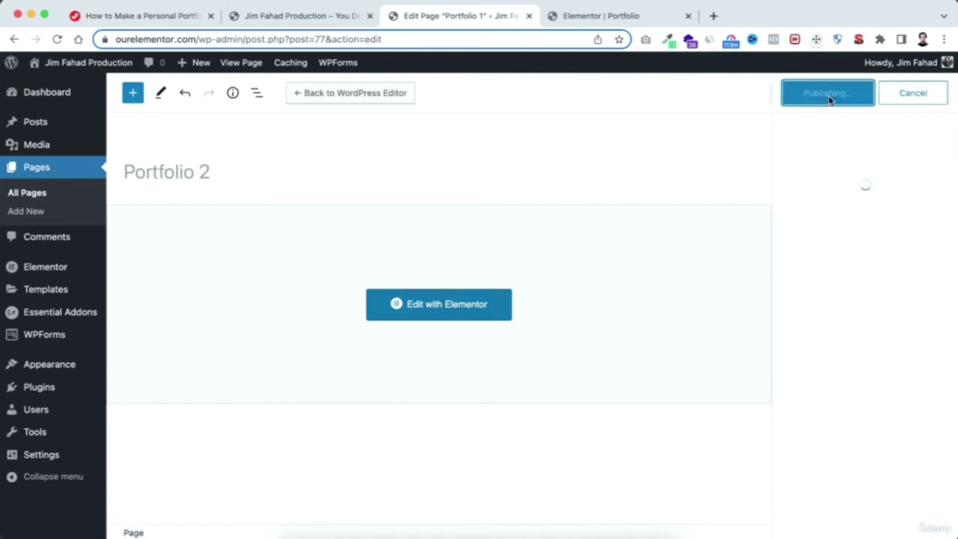
click(439, 311)
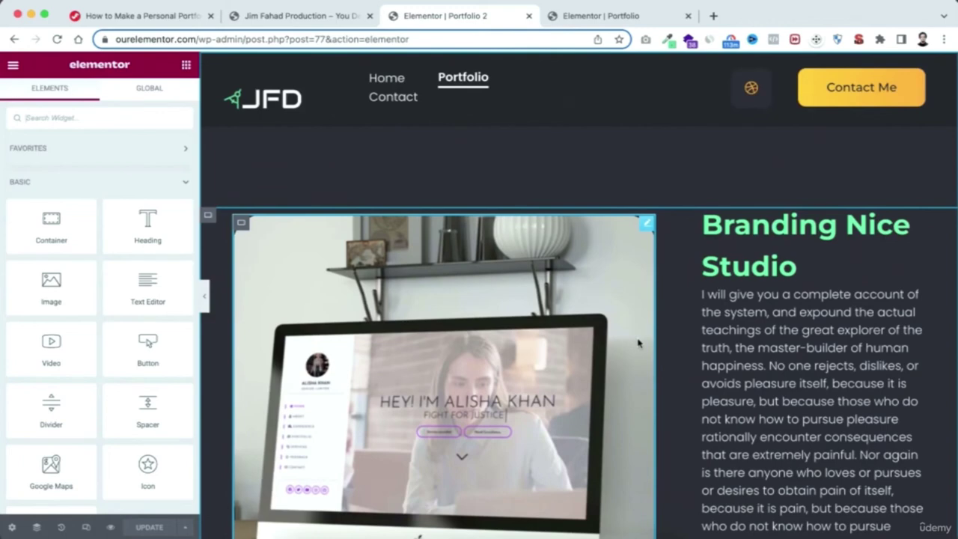
Step: Replace the Portfolio 2 project image with the phone-in-hand picture, project-app.png
scroll(614, 435, down, 5)
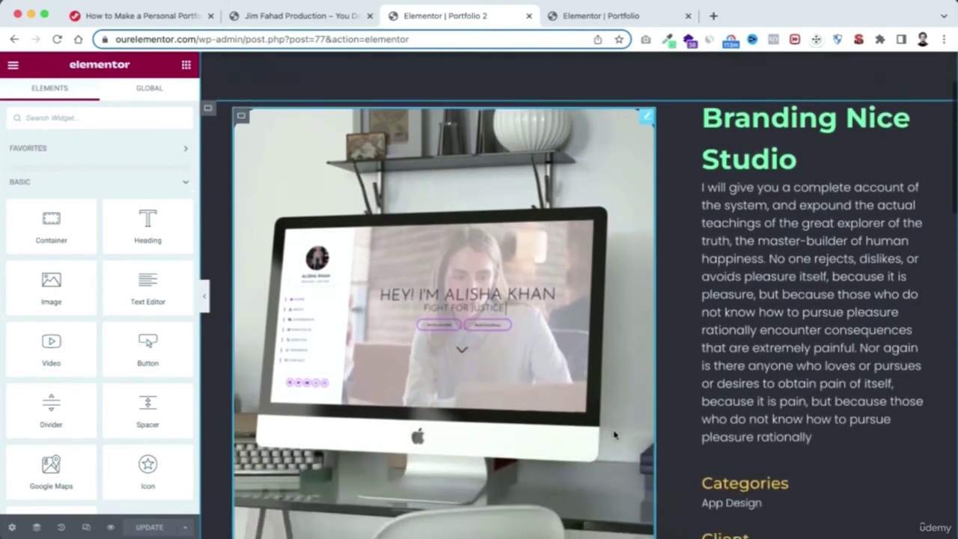
scroll(614, 435, up, 3)
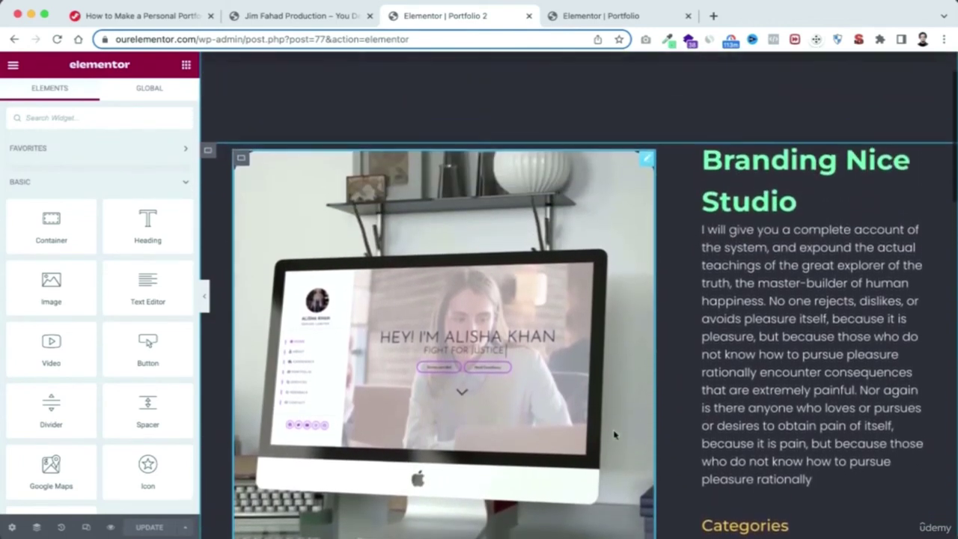
scroll(568, 373, down, 1)
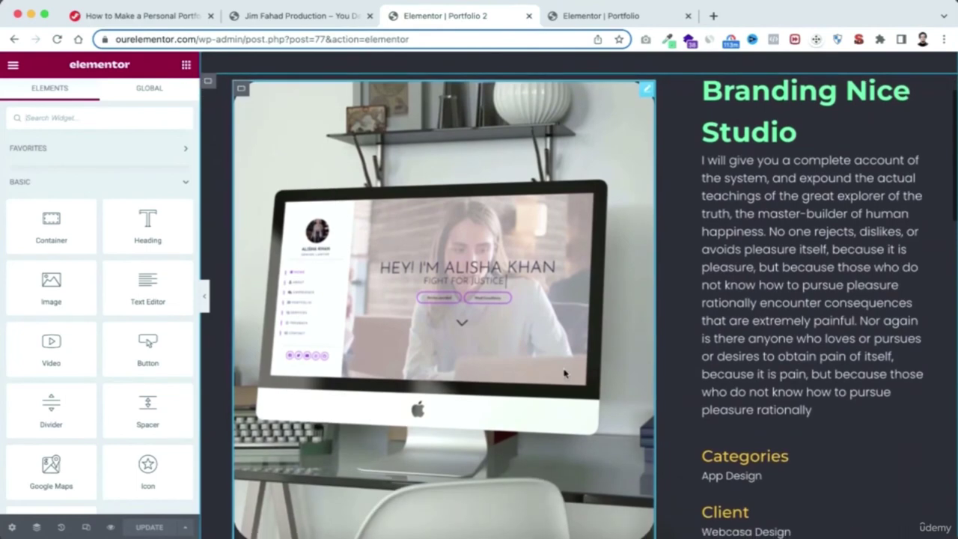
click(486, 308)
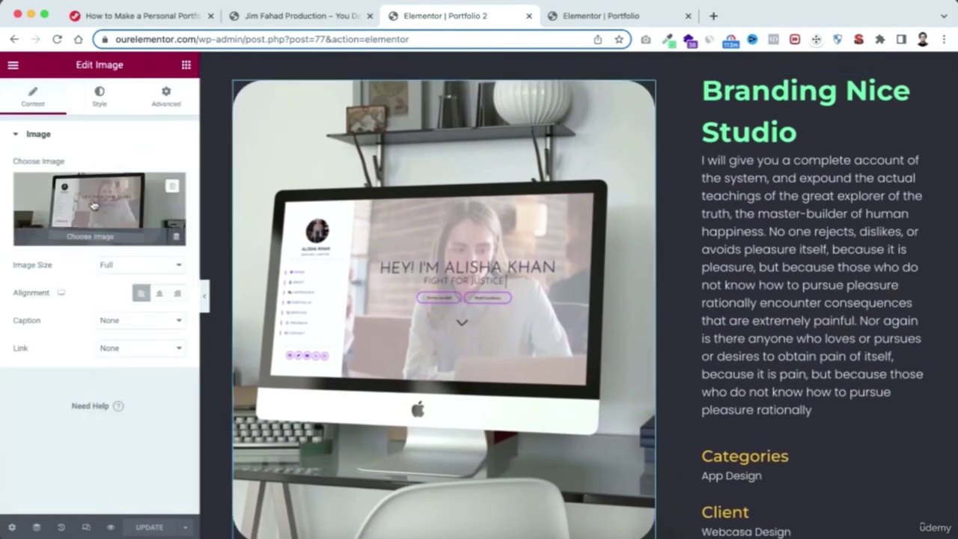
click(93, 204)
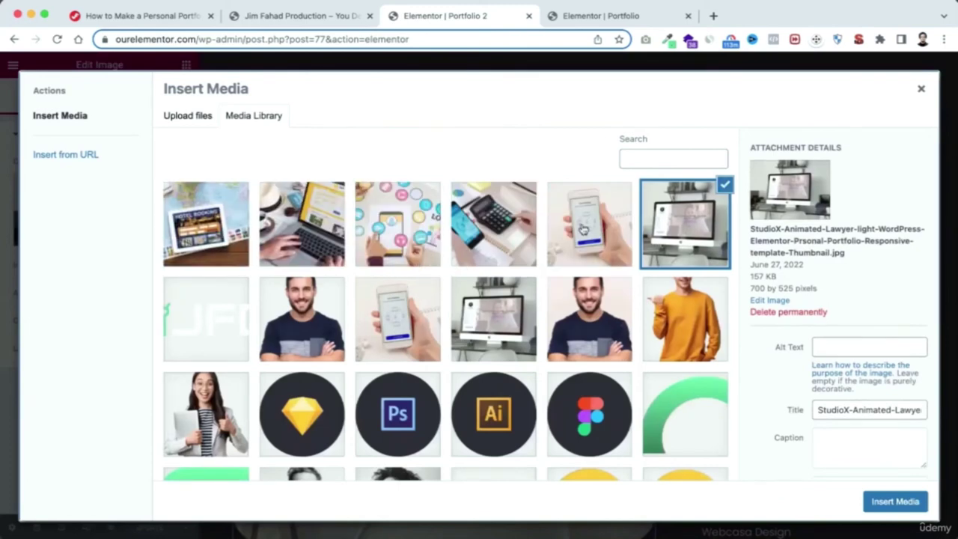
click(581, 230)
click(882, 503)
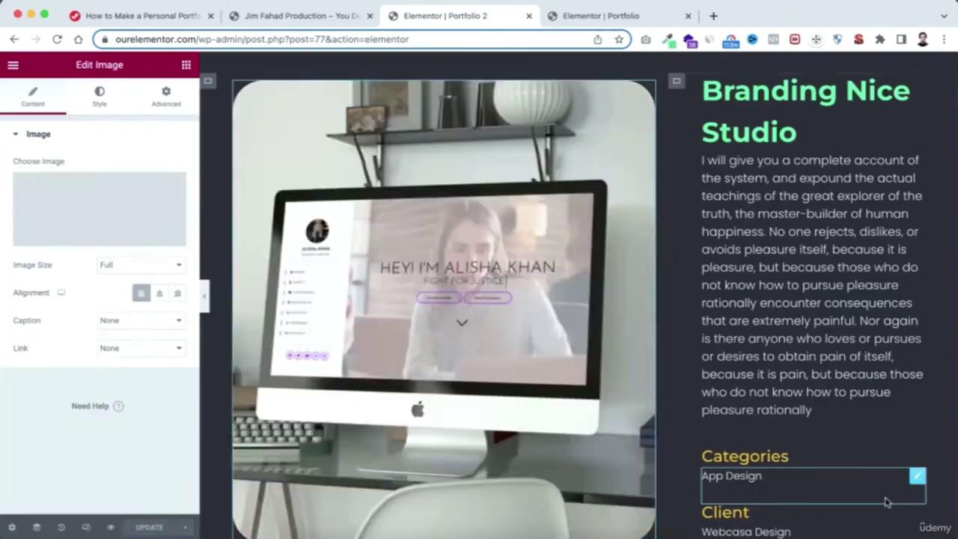
Step: Change the category text from App Design to UI/UX Design
scroll(838, 489, down, 1)
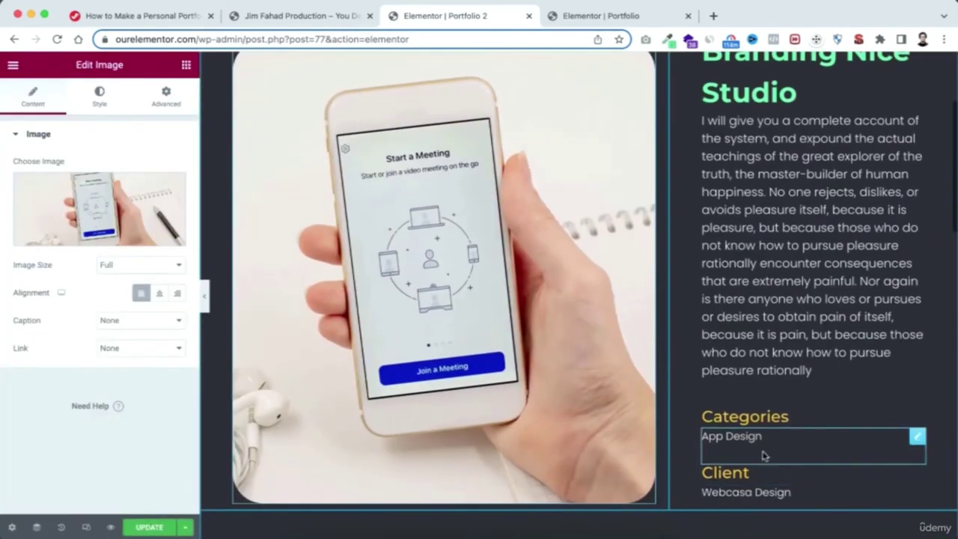
click(751, 441)
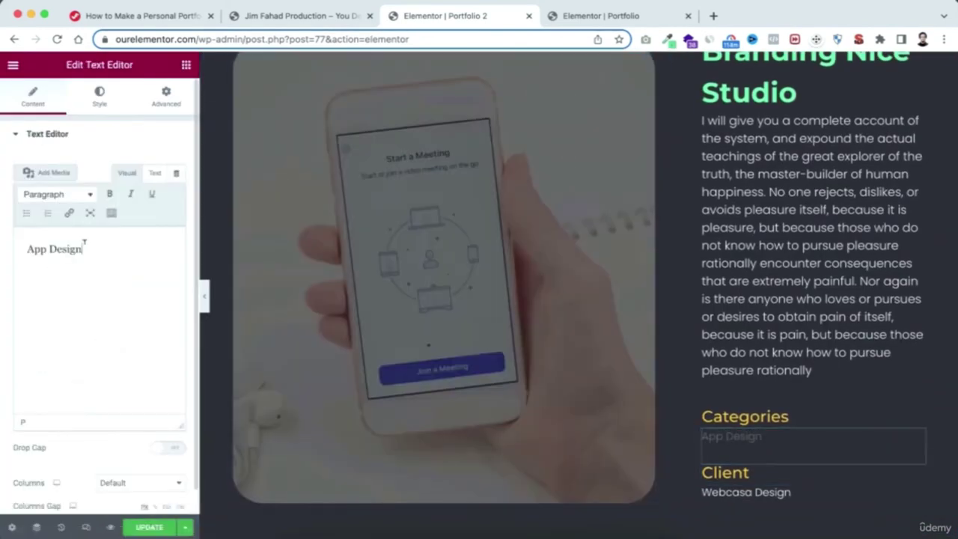
triple_click(83, 249)
text(UI)
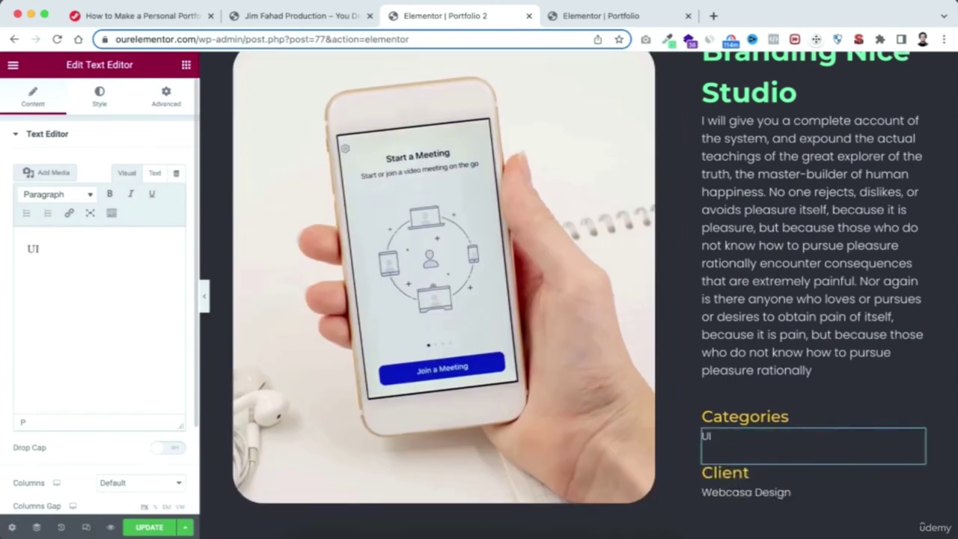
text(/UX Design)
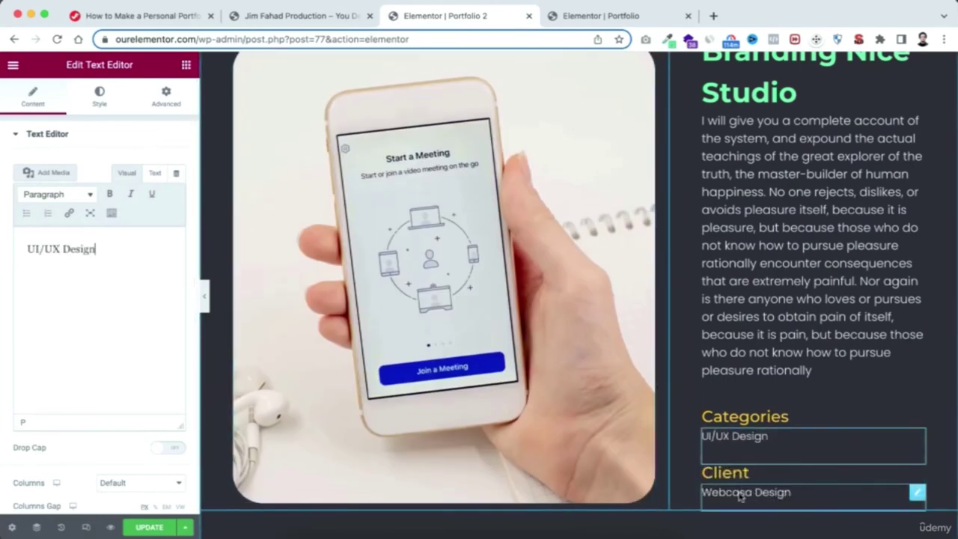
Step: Save the Portfolio 2 page changes with UPDATE
scroll(650, 488, down, 5)
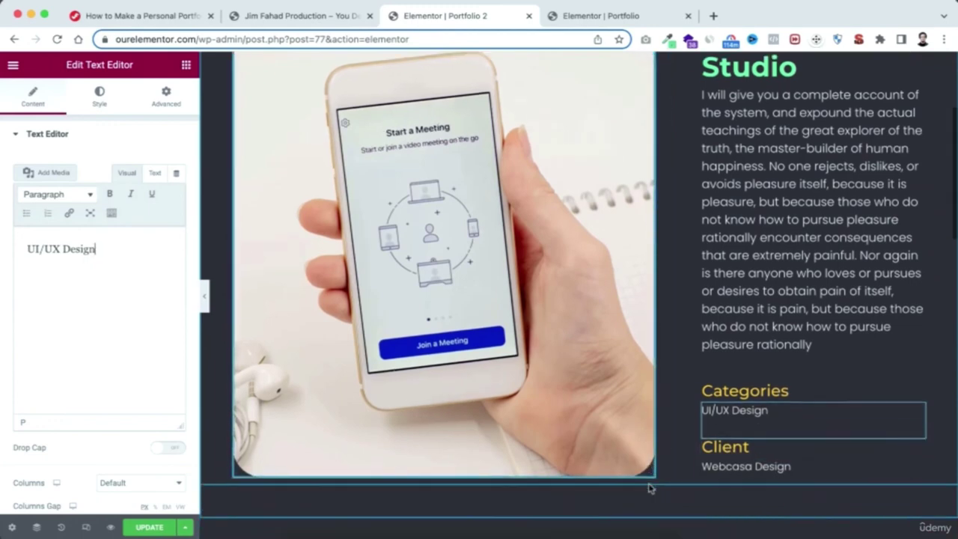
scroll(650, 488, down, 1)
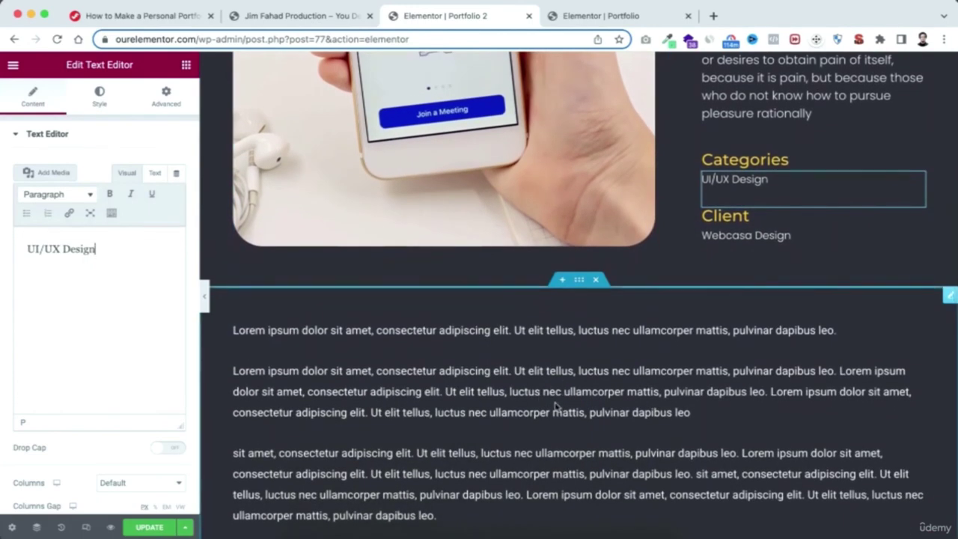
scroll(555, 409, down, 1)
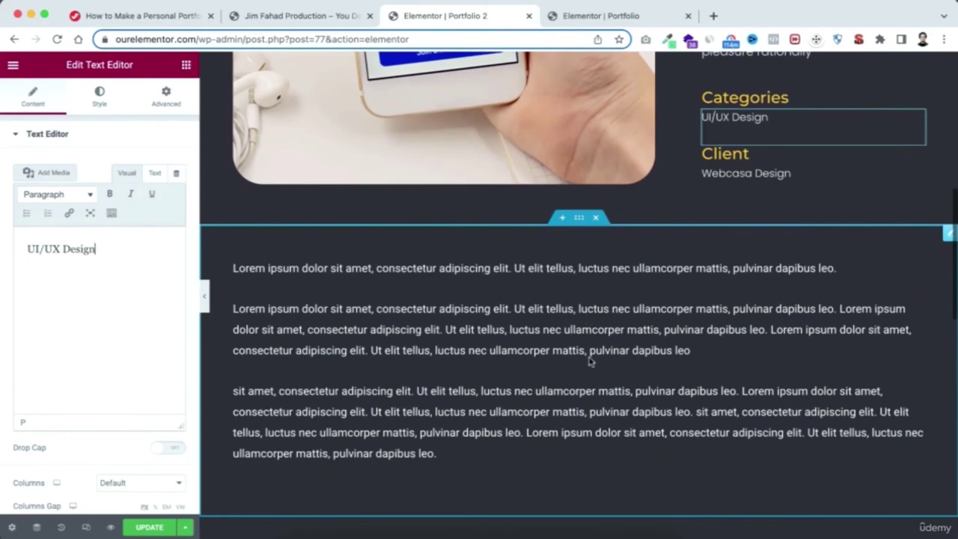
scroll(599, 363, down, 7)
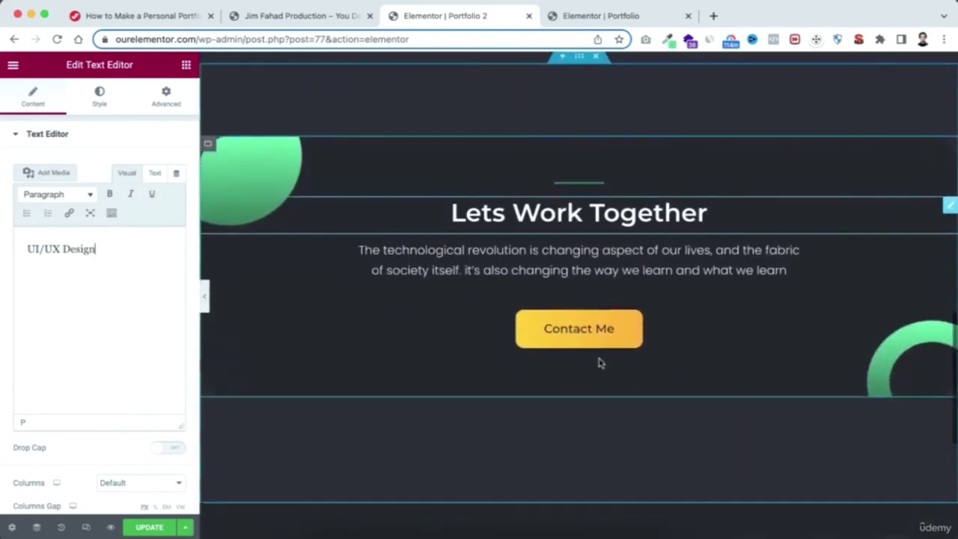
scroll(599, 363, up, 12)
scroll(599, 364, up, 1)
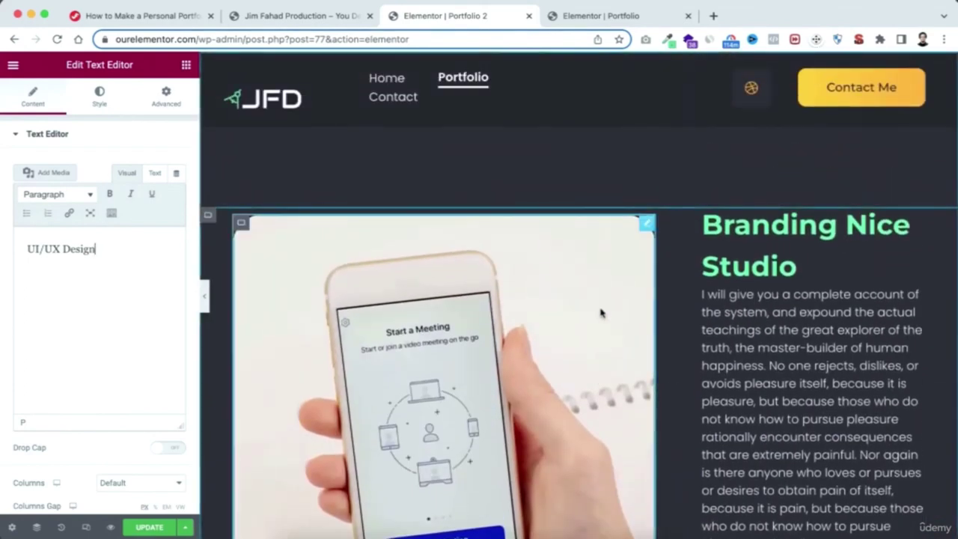
click(153, 528)
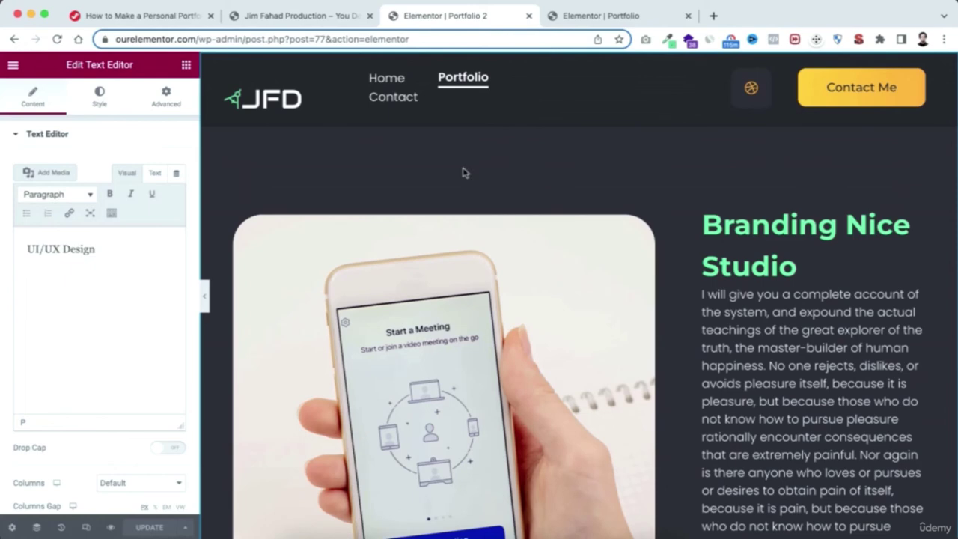
click(13, 65)
Step: From the admin Pages list, open the live Portfolio 1 and Portfolio 2 pages in new tabs
click(93, 330)
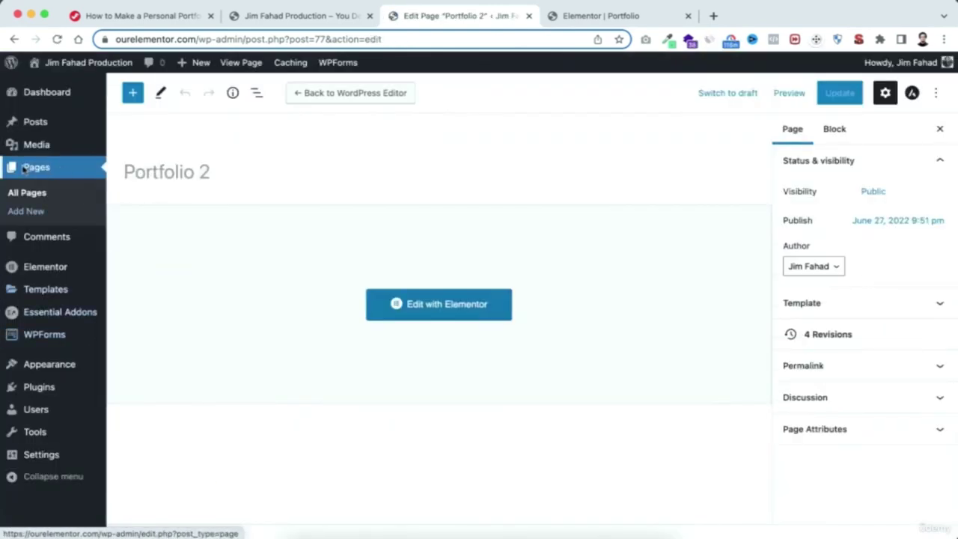
click(27, 194)
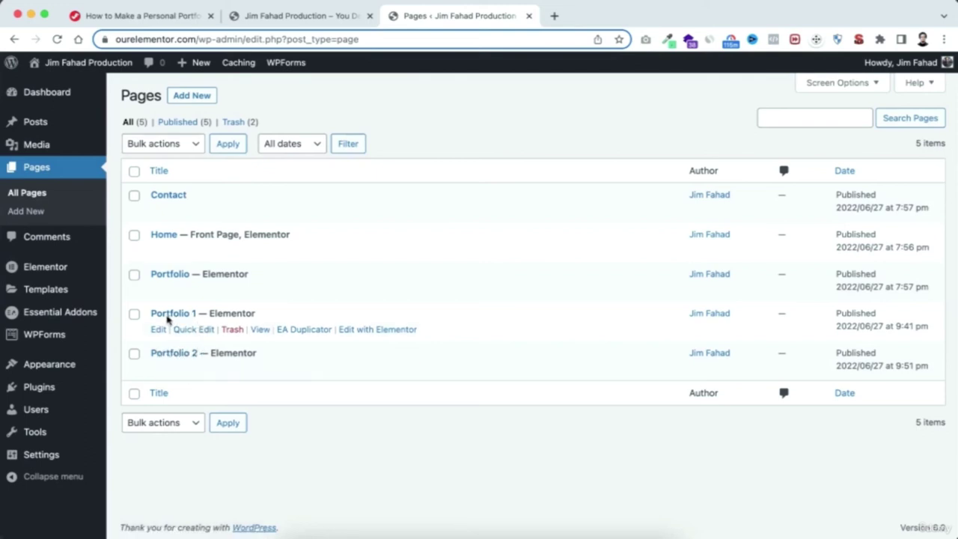
right_click(260, 331)
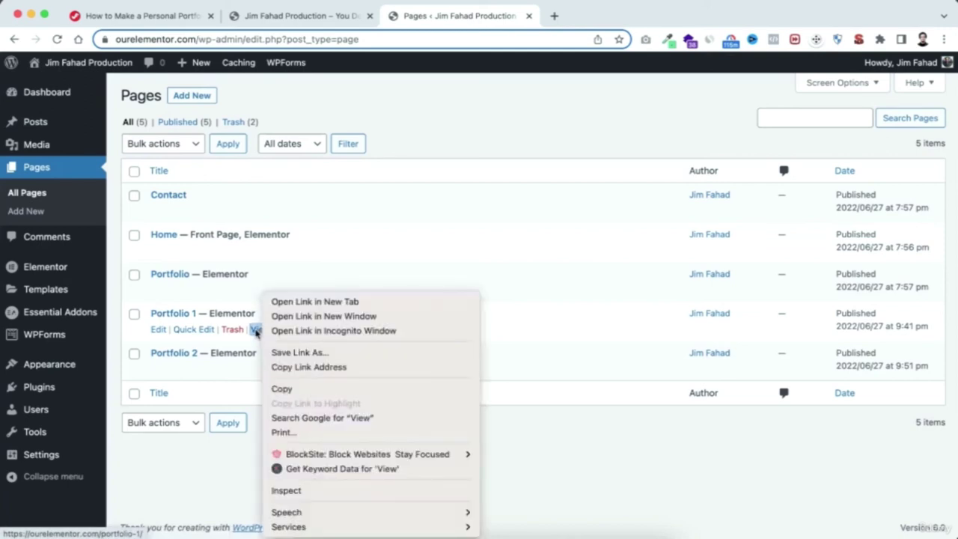
click(259, 335)
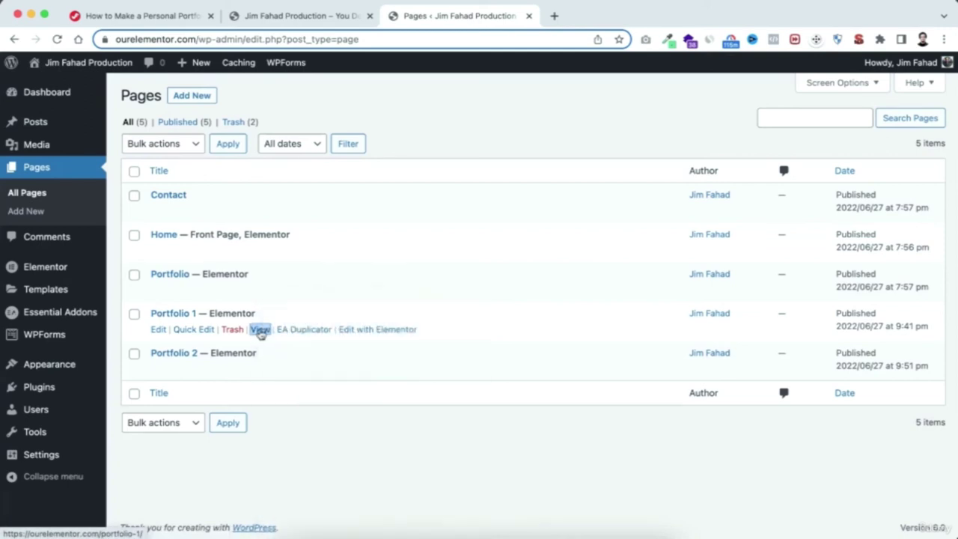
right_click(260, 333)
click(291, 302)
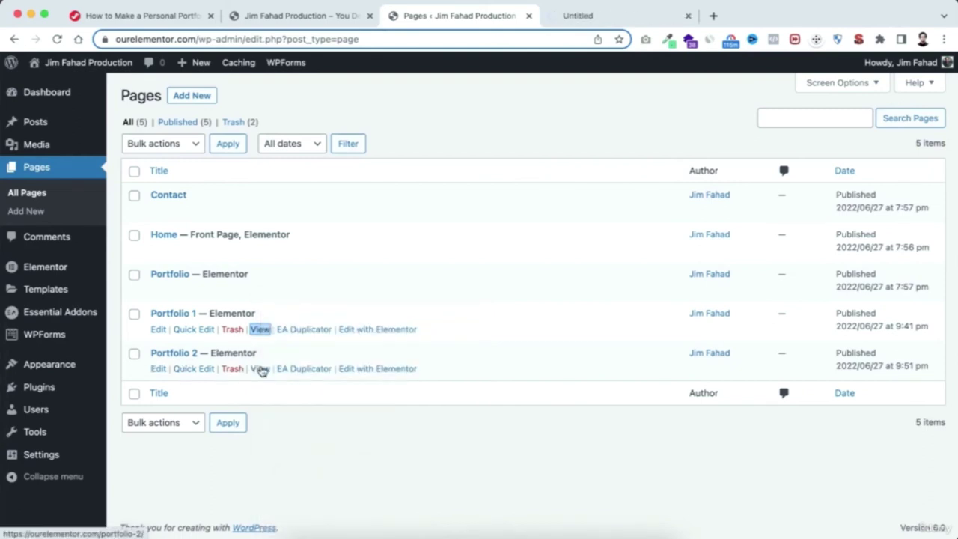
right_click(260, 369)
click(297, 302)
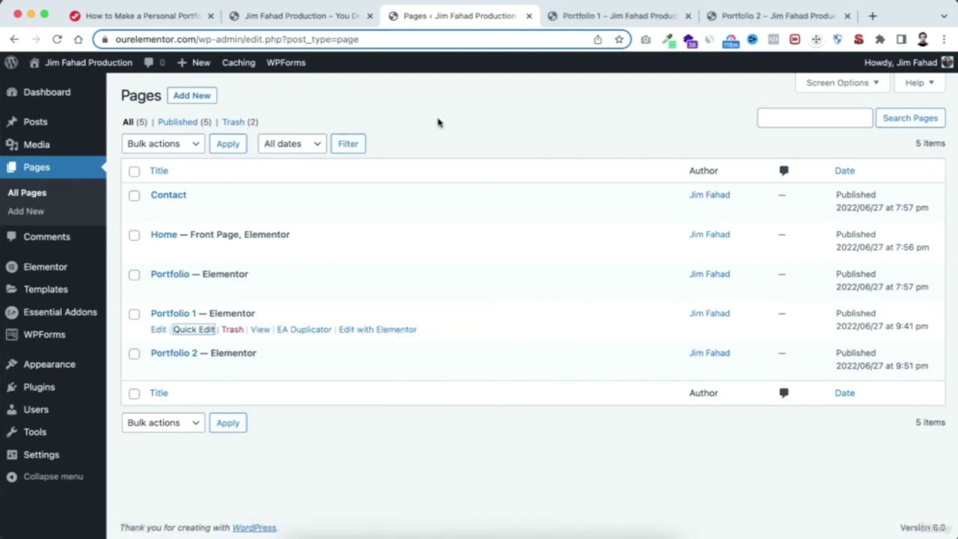
Step: Review both live portfolio pages, select Portfolio 1's URL, and return to the home page
click(604, 16)
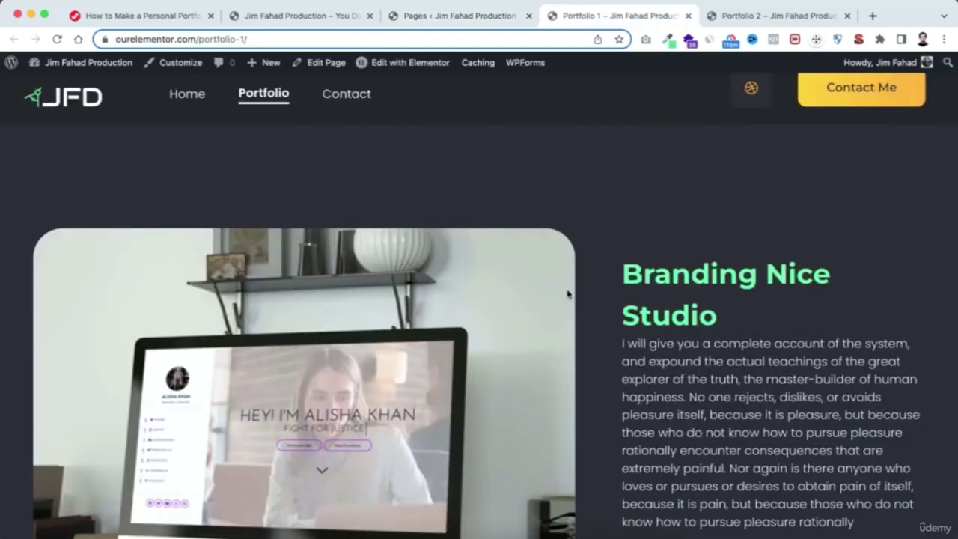
scroll(567, 294, down, 5)
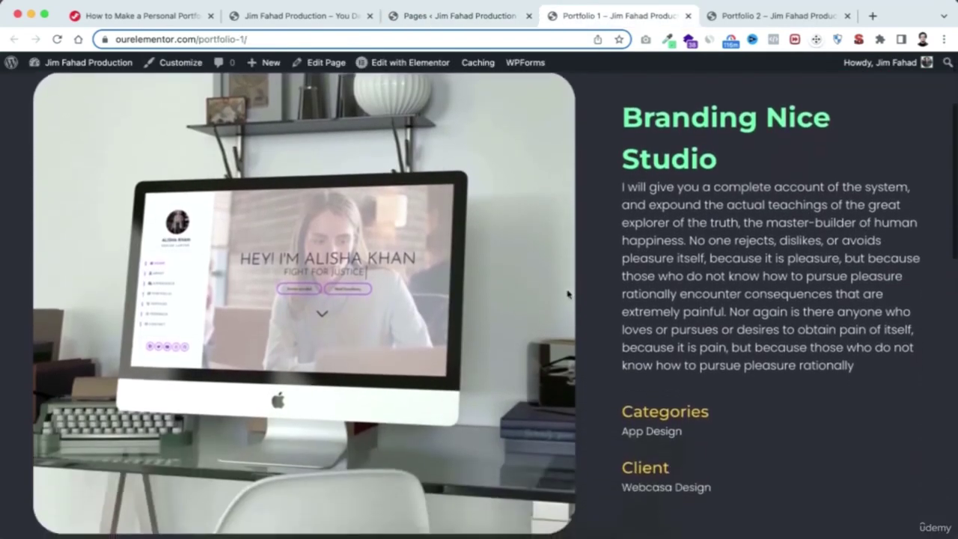
scroll(567, 295, down, 7)
scroll(568, 294, up, 12)
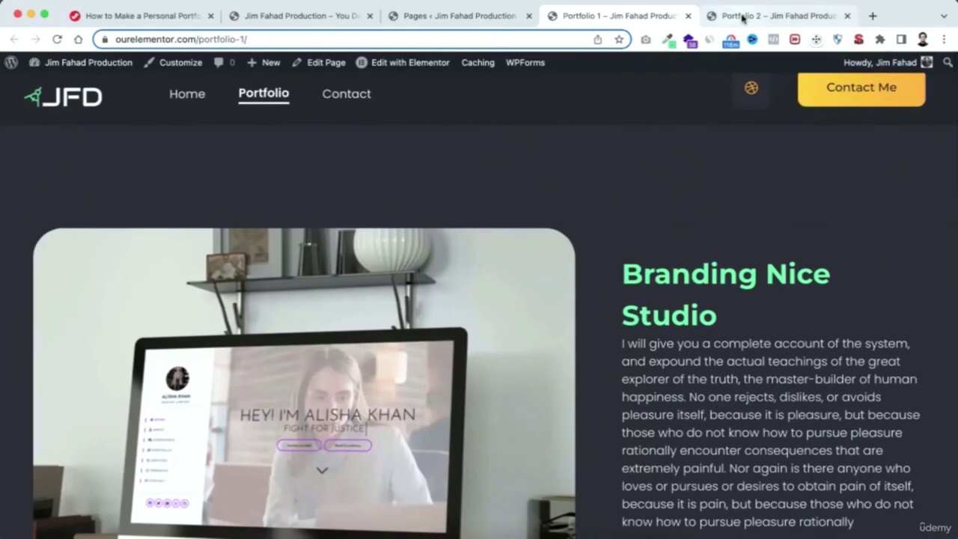
click(743, 16)
scroll(648, 172, down, 6)
scroll(555, 381, up, 6)
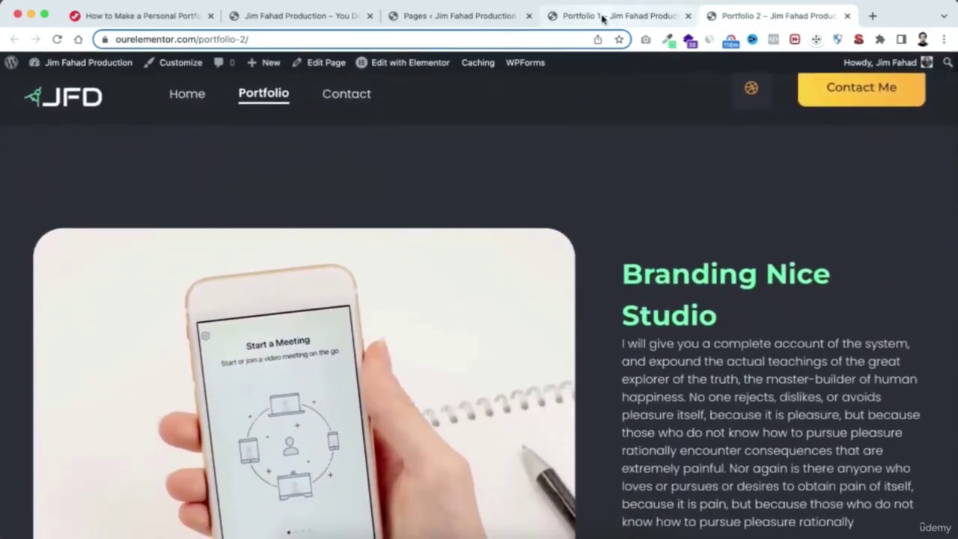
click(604, 17)
click(280, 38)
key(super+c)
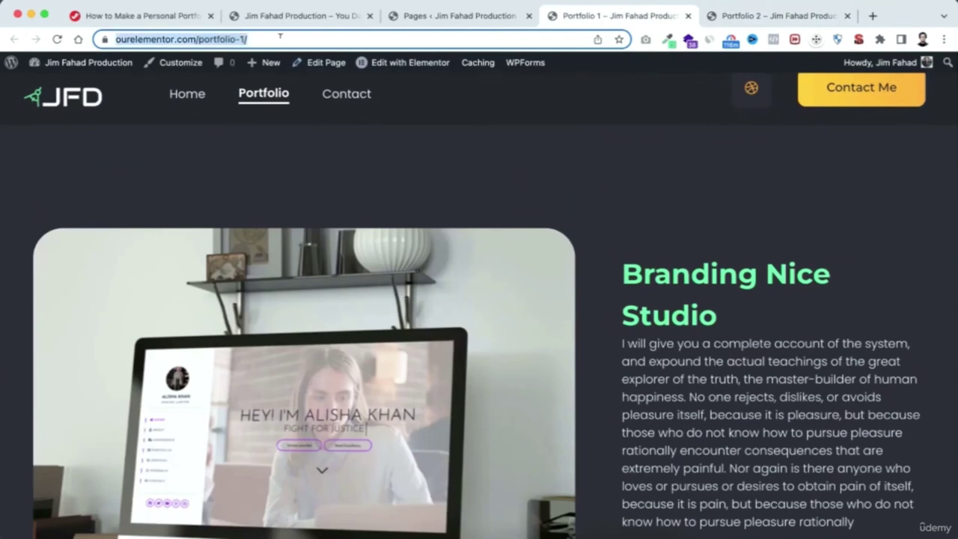
click(330, 20)
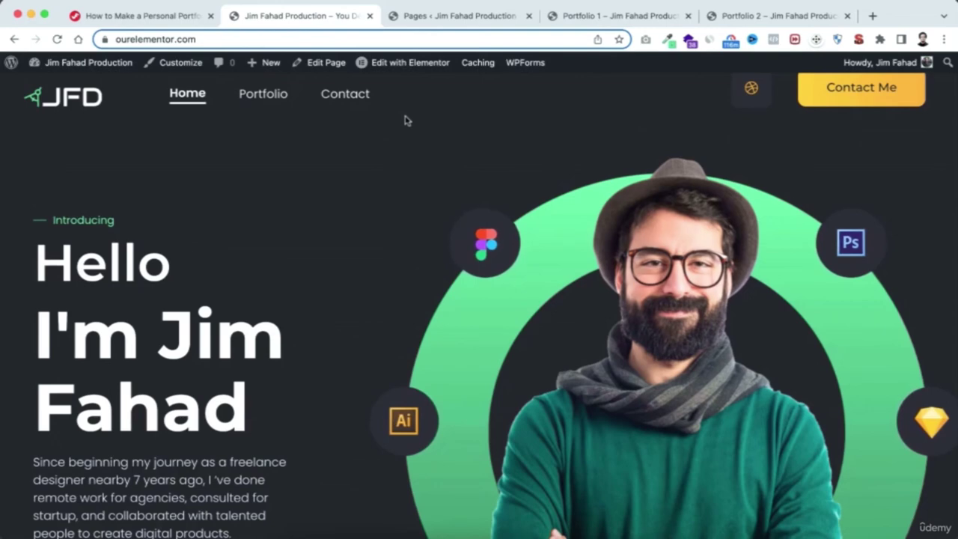
Step: In Elementor, link the Branding Nice Studio heading to the portfolio-1 page URL
click(391, 66)
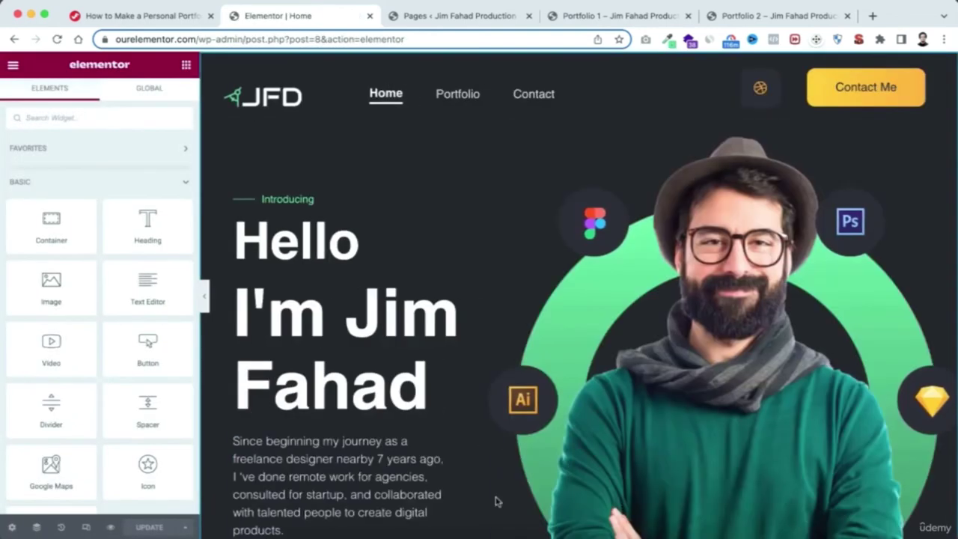
scroll(496, 498, down, 12)
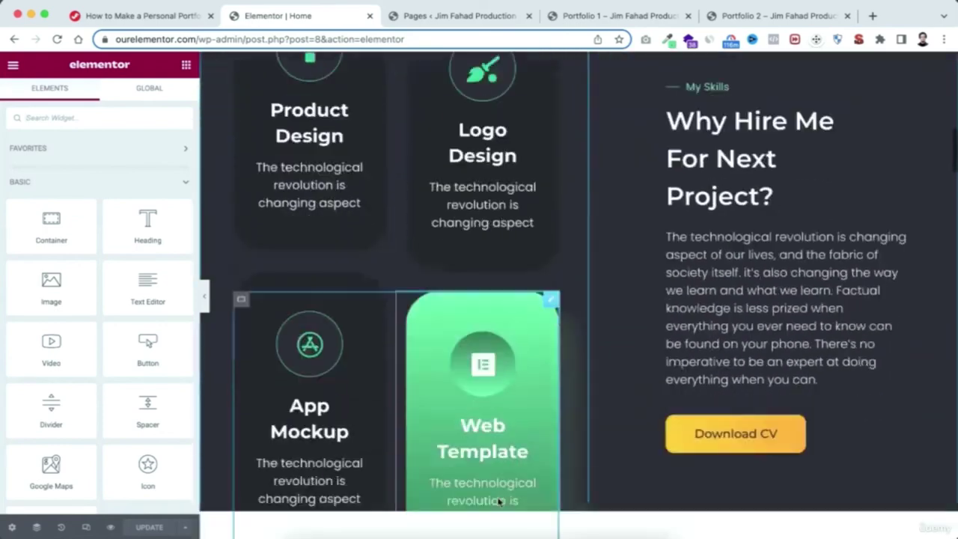
scroll(499, 501, down, 10)
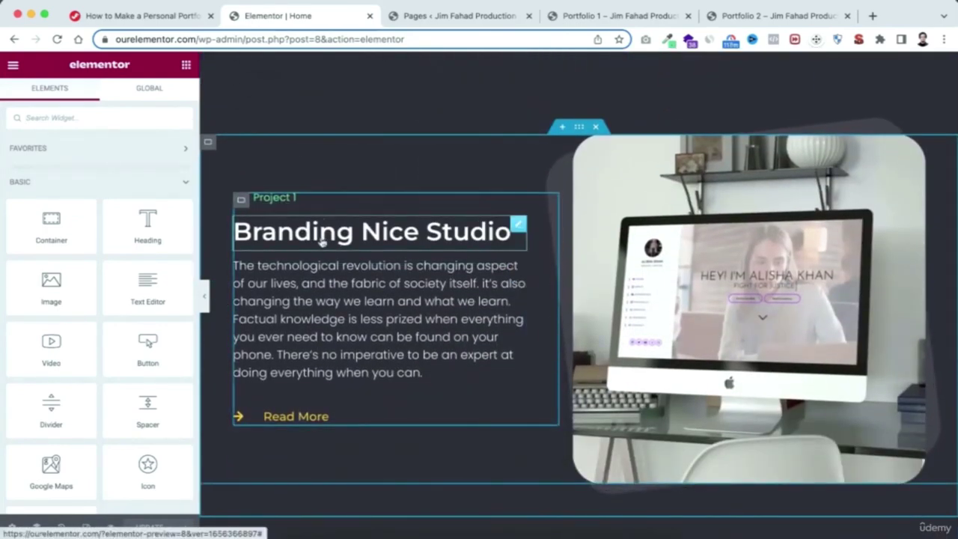
click(361, 235)
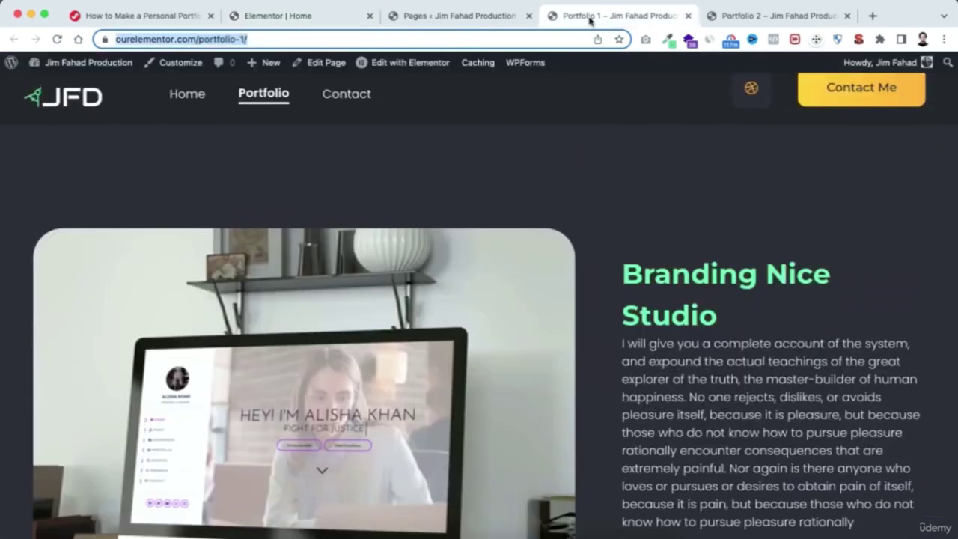
click(591, 17)
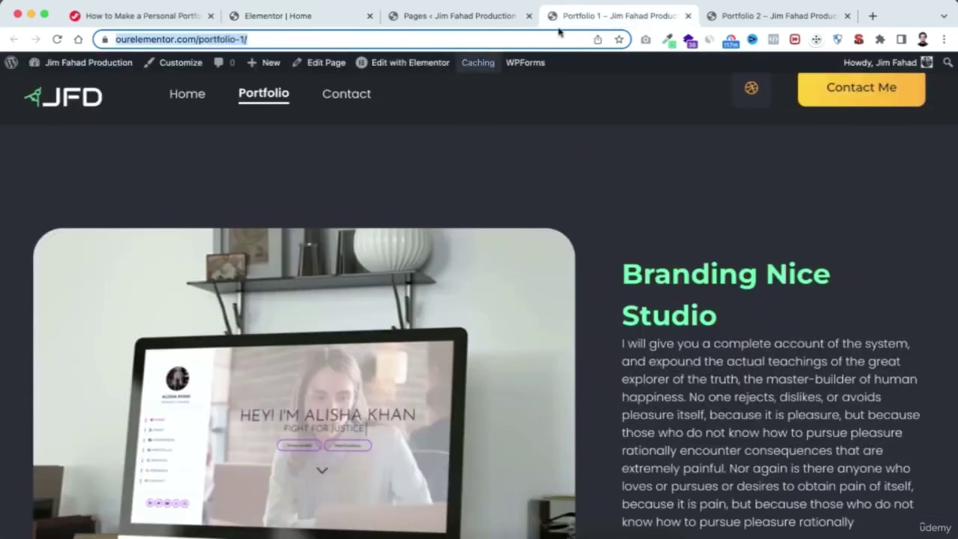
click(311, 16)
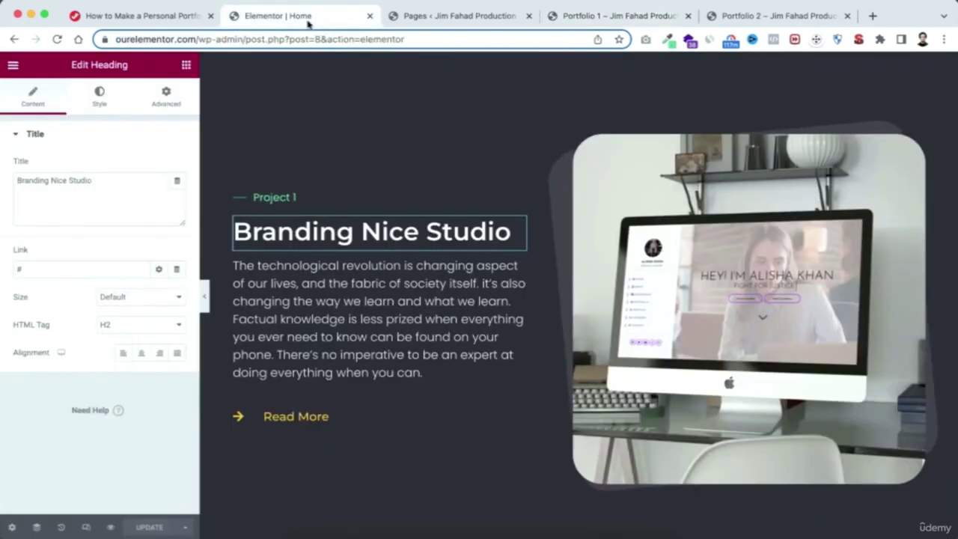
drag(27, 267, 8, 274)
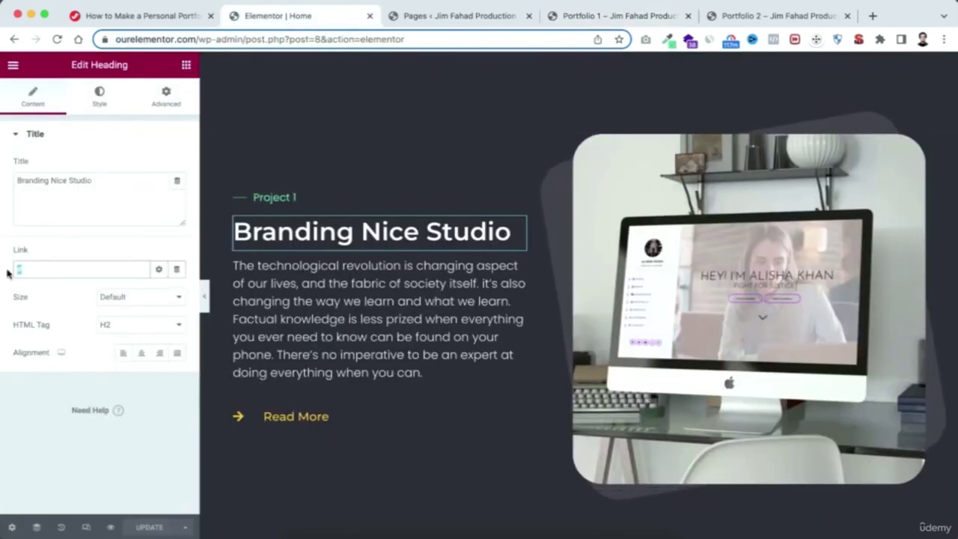
key(super+v)
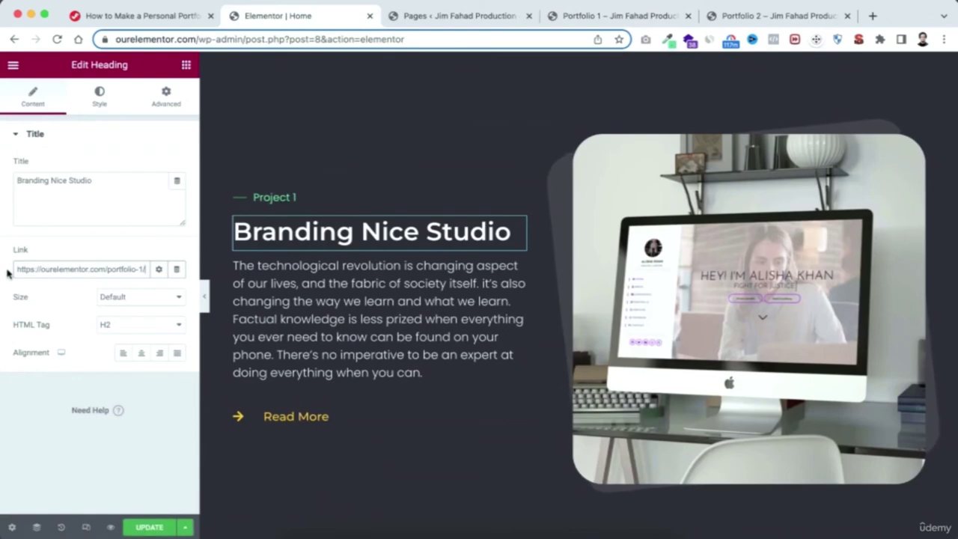
Step: Link Project 1's Read More button to portfolio-1, opening in a new window
click(283, 418)
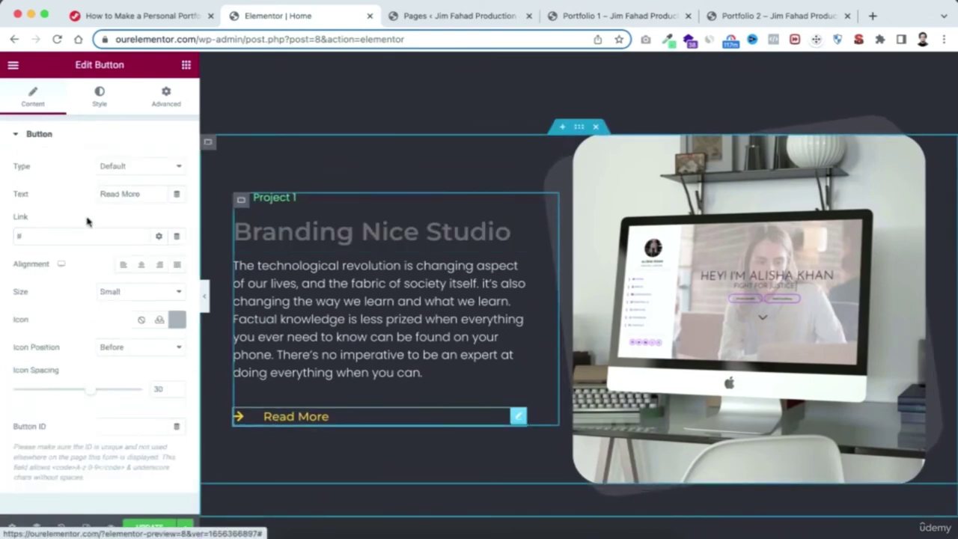
drag(26, 233, 1, 238)
key(super+v)
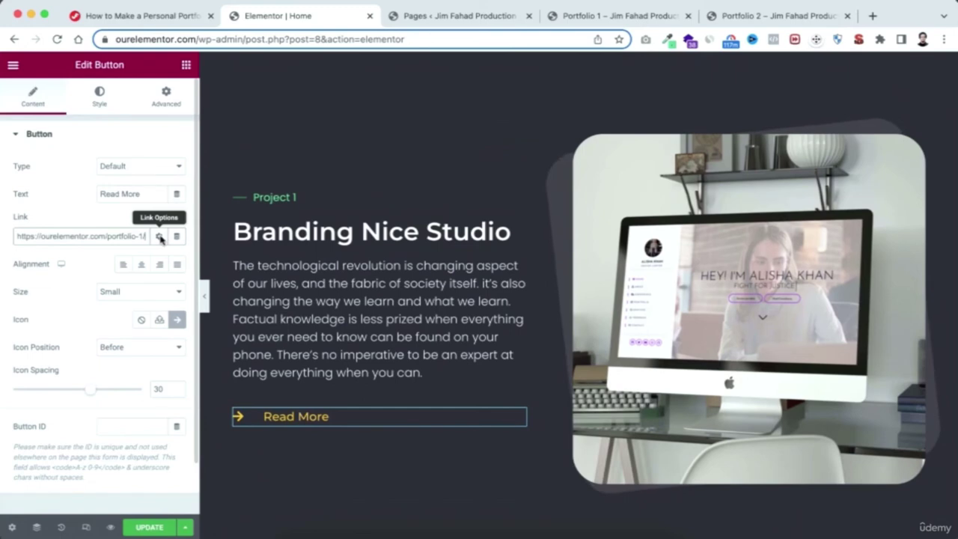
click(159, 237)
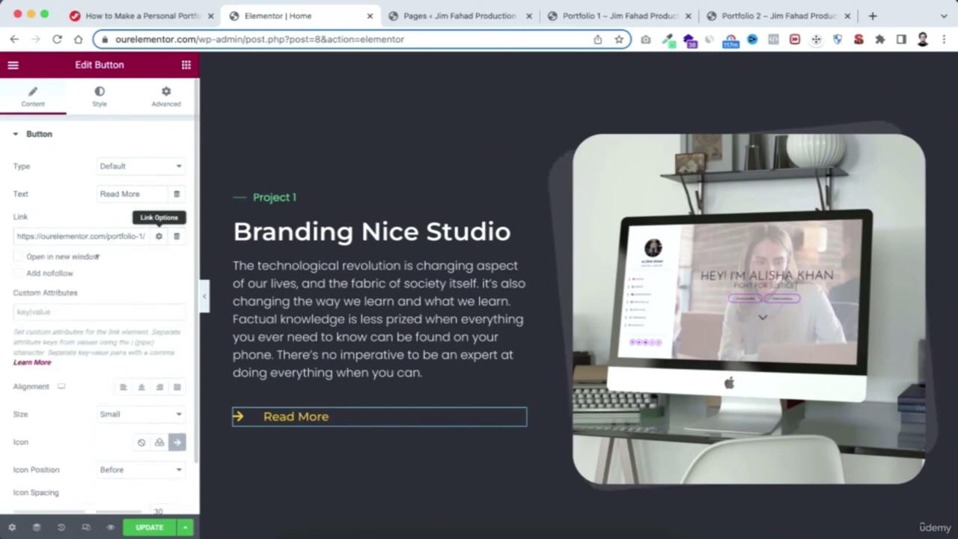
click(46, 260)
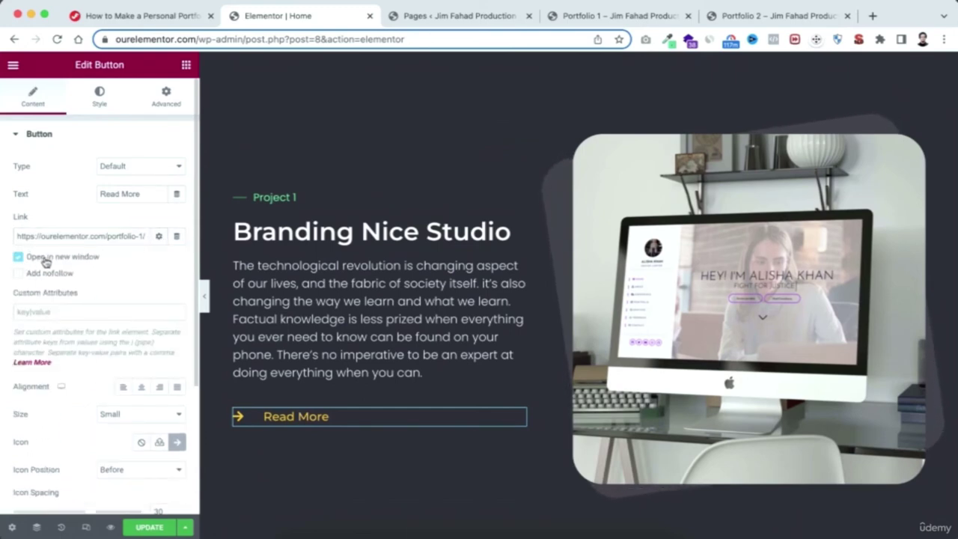
Step: Make the Branding Nice Studio heading link open in a new window too
click(502, 232)
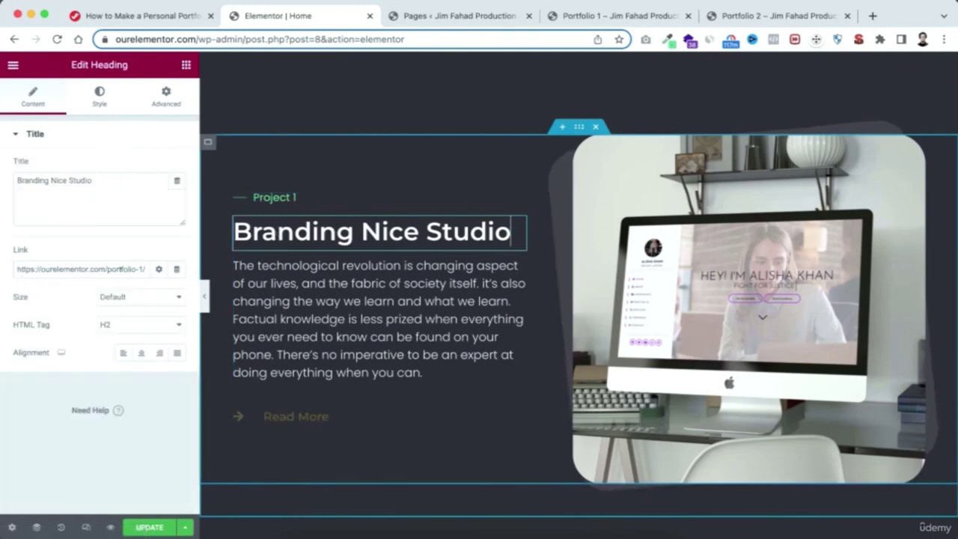
click(160, 273)
click(41, 295)
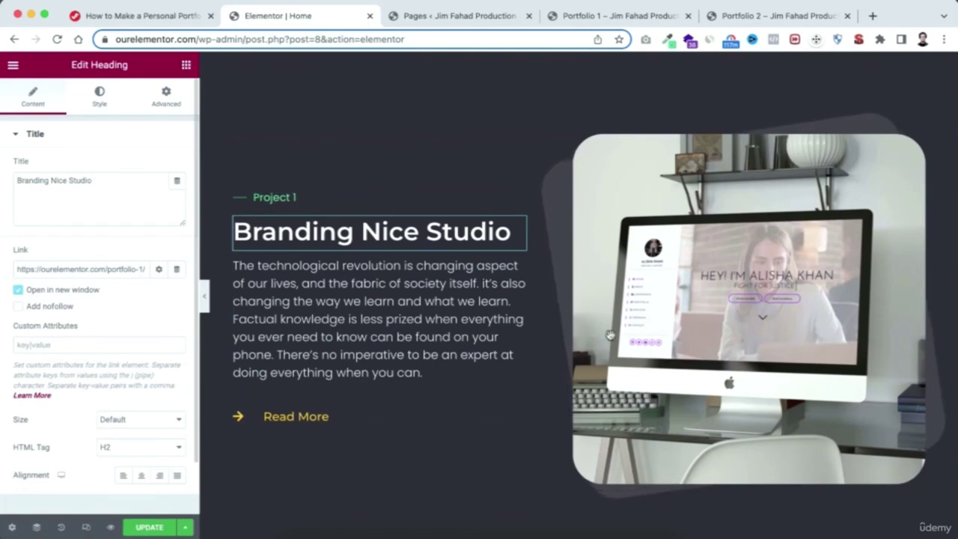
scroll(590, 425, down, 3)
scroll(590, 425, down, 5)
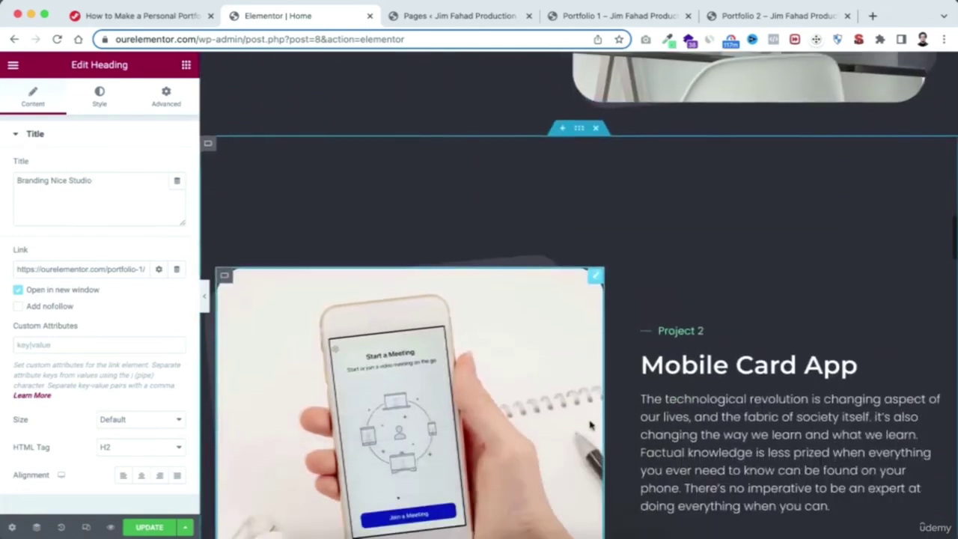
Step: Copy the Portfolio 2 page URL from its live tab
click(661, 292)
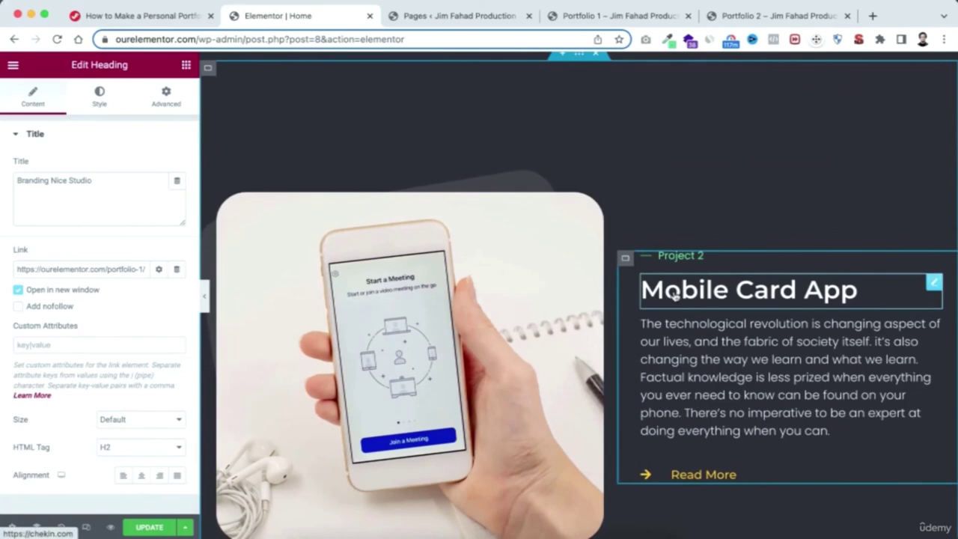
scroll(676, 295, down, 1)
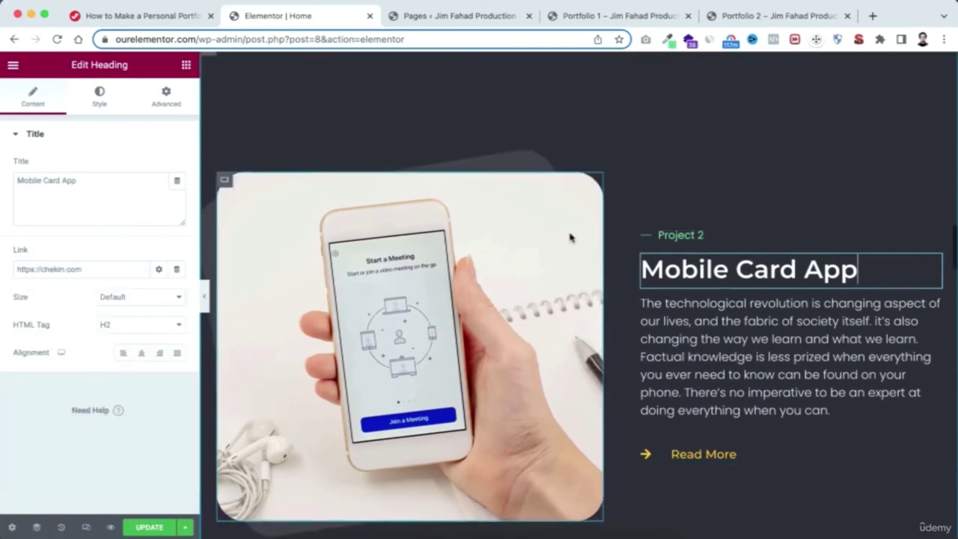
click(756, 21)
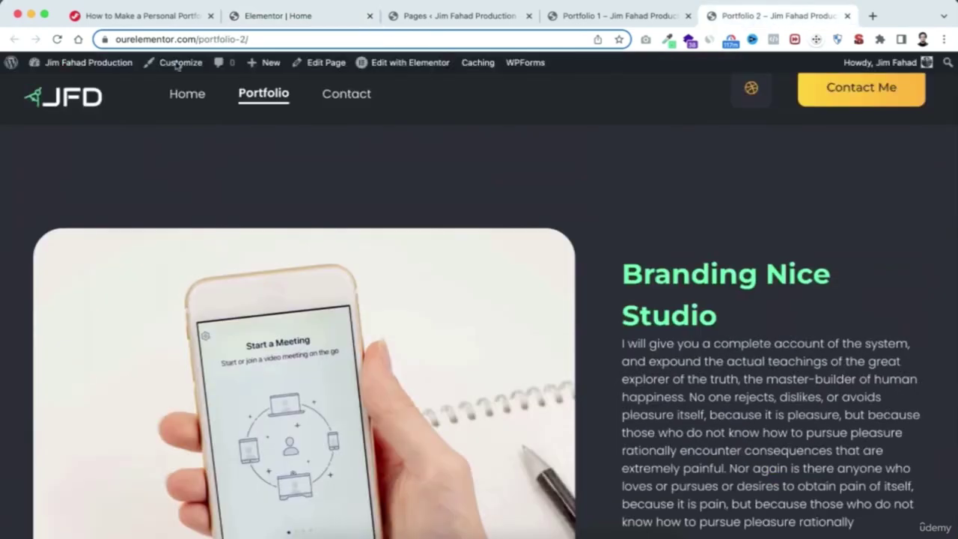
click(258, 36)
key(ctrl+c)
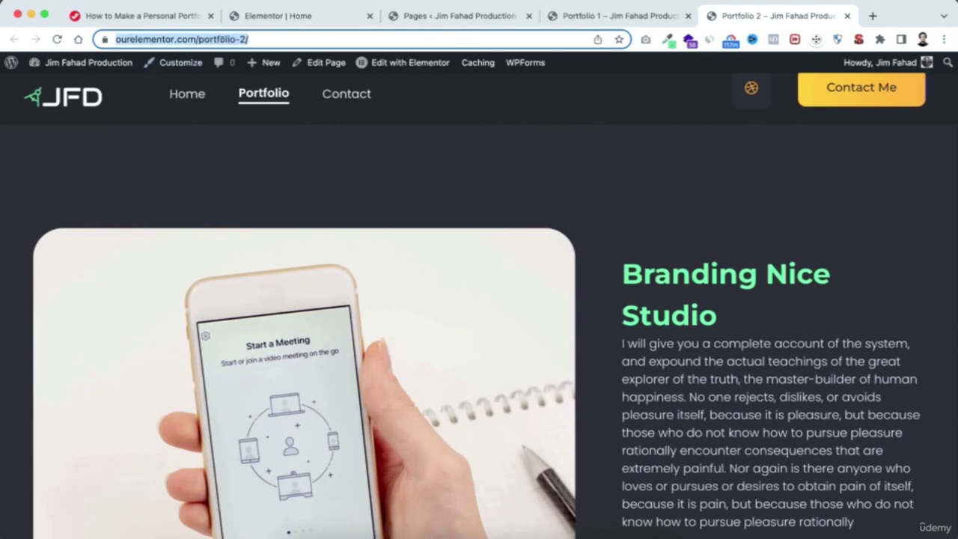
right_click(222, 39)
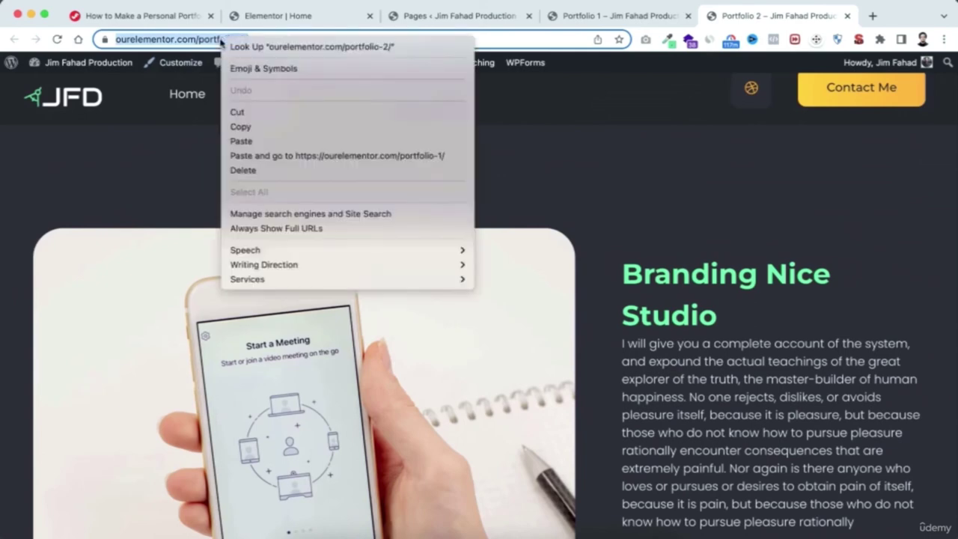
click(252, 127)
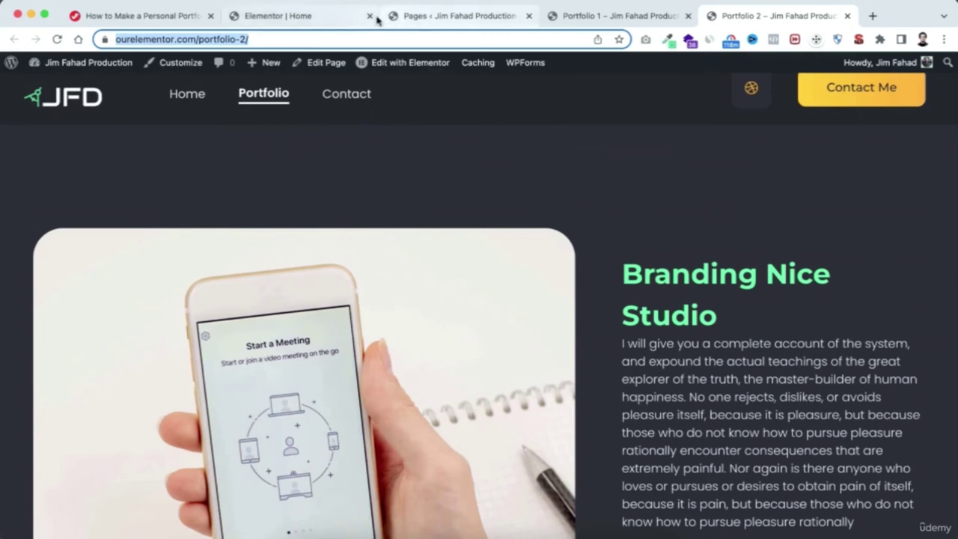
Step: Link the Mobile Card App heading to portfolio-2, opening in a new window
click(328, 17)
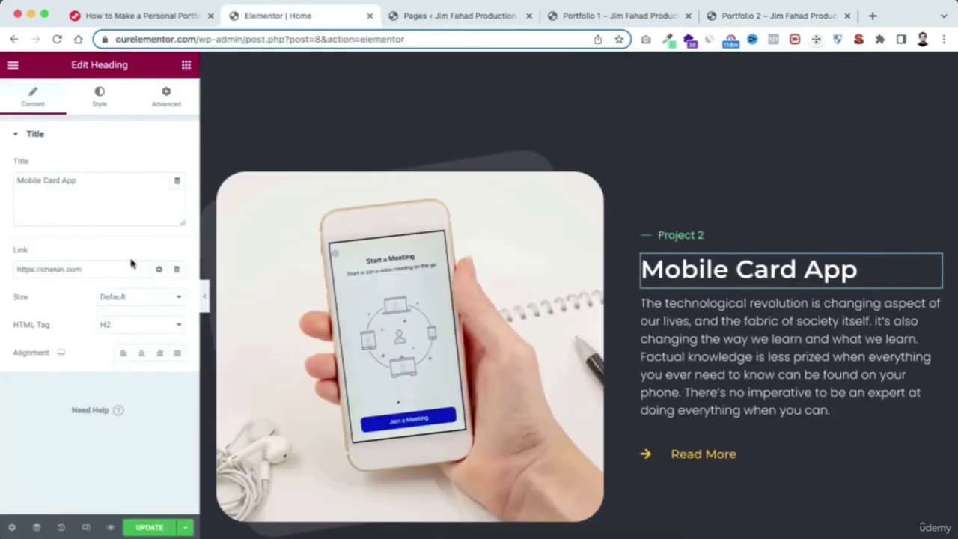
drag(106, 268, 3, 269)
key(ctrl+v)
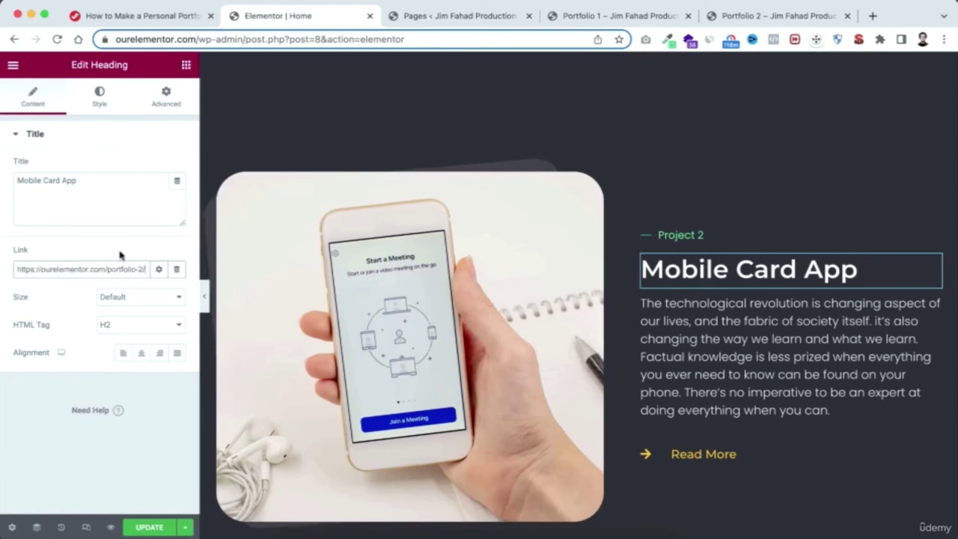
click(158, 269)
click(58, 292)
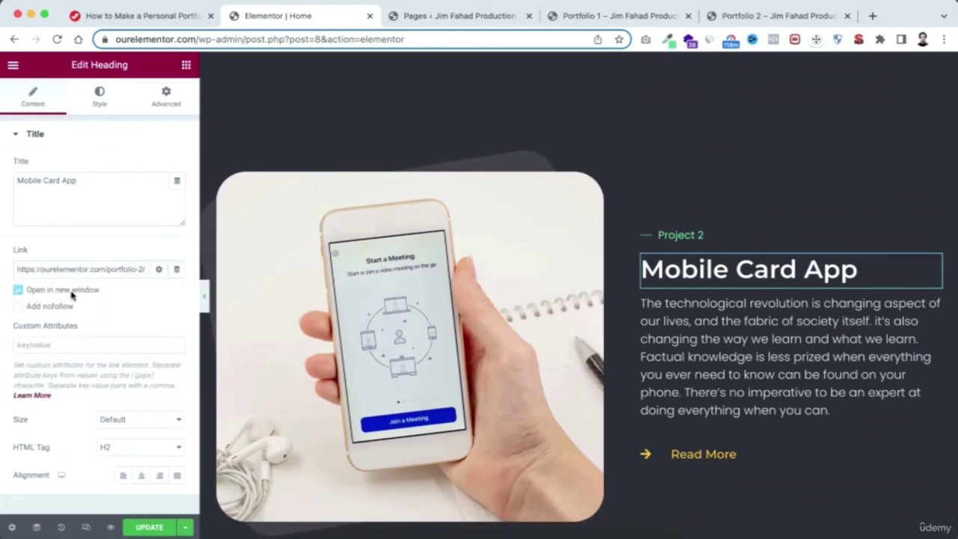
Step: Link the Mobile Card App Read More button to portfolio-2 and save the home page
click(690, 459)
drag(94, 235, 2, 236)
key(super+v)
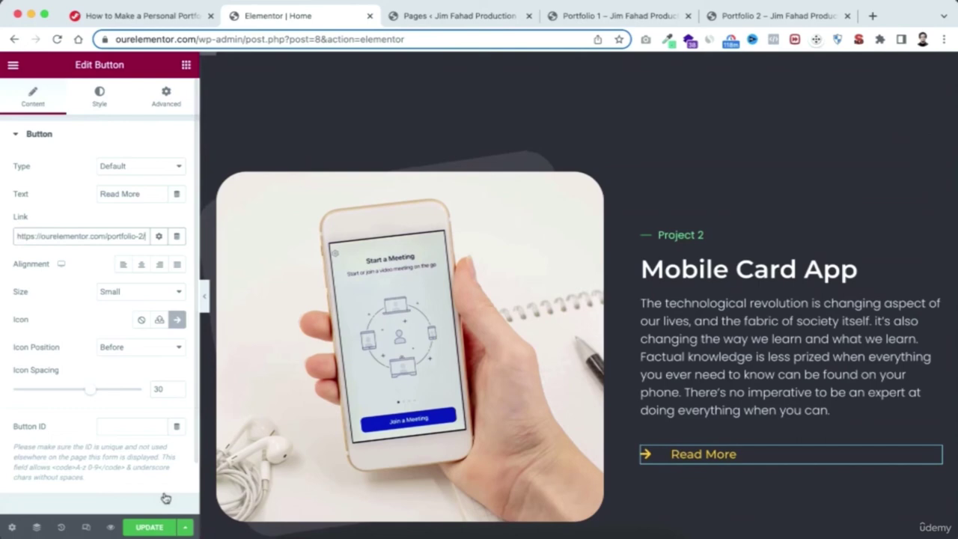
click(148, 528)
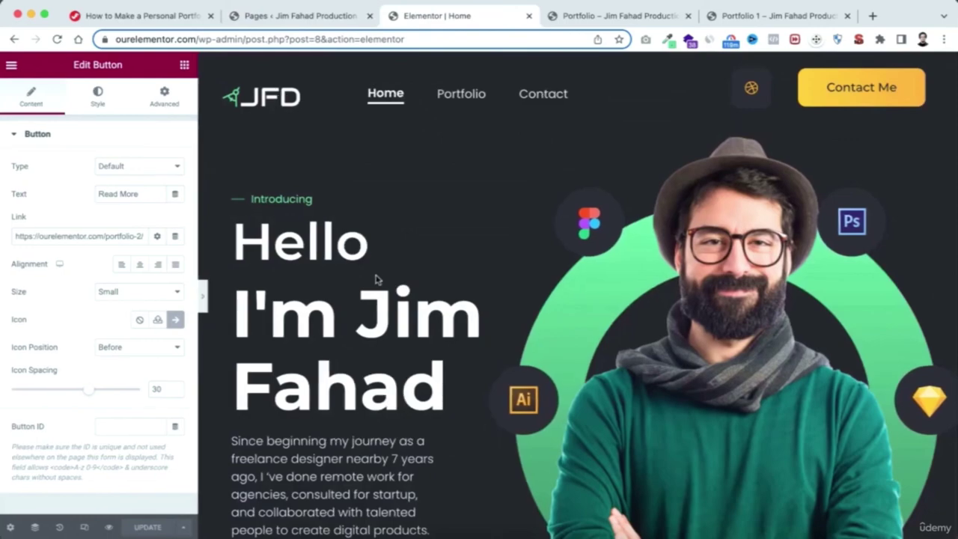
Step: Preview the home page, check the live Portfolio and Portfolio 1 pages, then return to admin Pages
key(super+p)
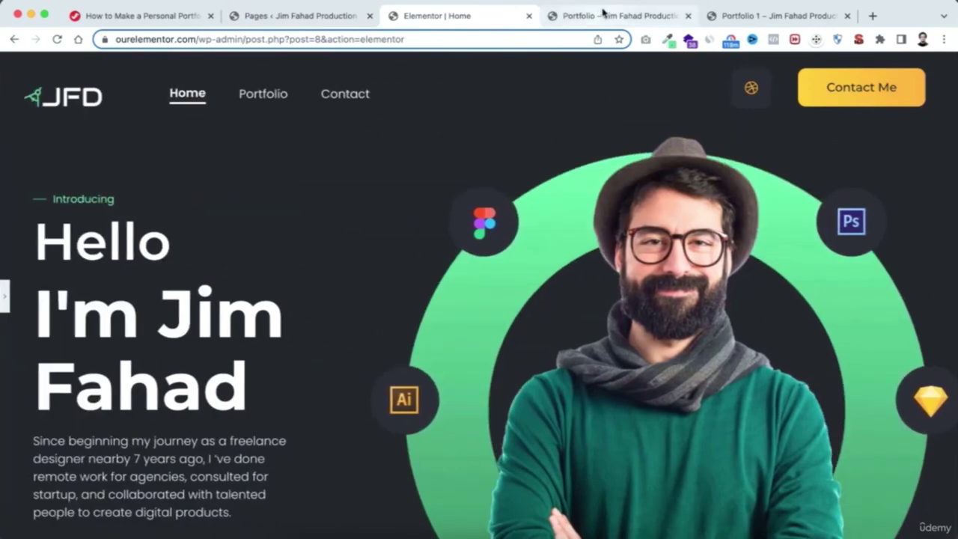
click(603, 17)
scroll(457, 392, down, 10)
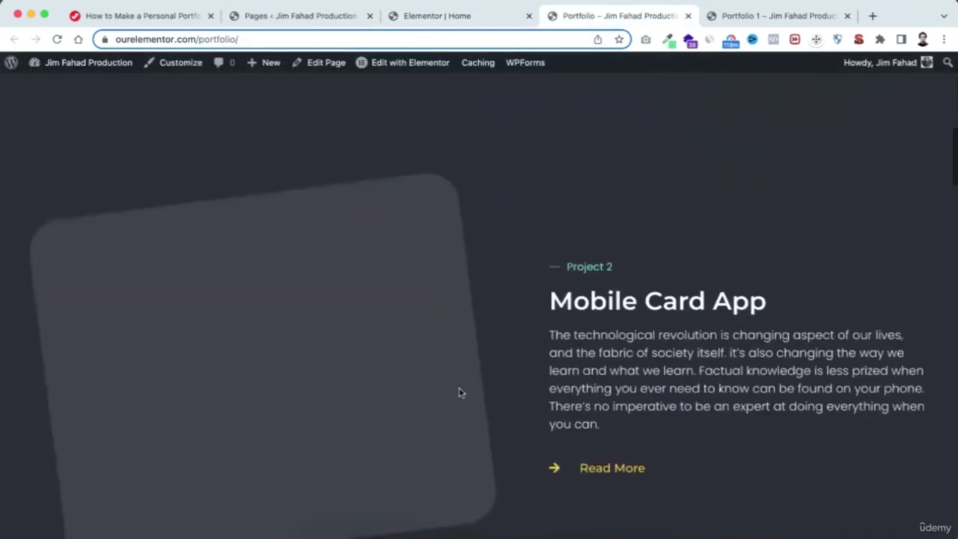
scroll(457, 392, down, 8)
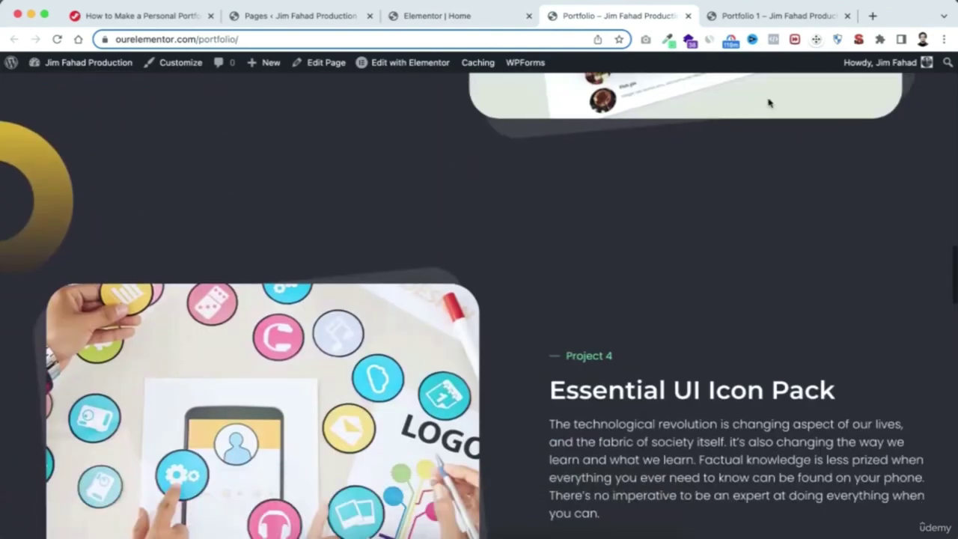
click(769, 16)
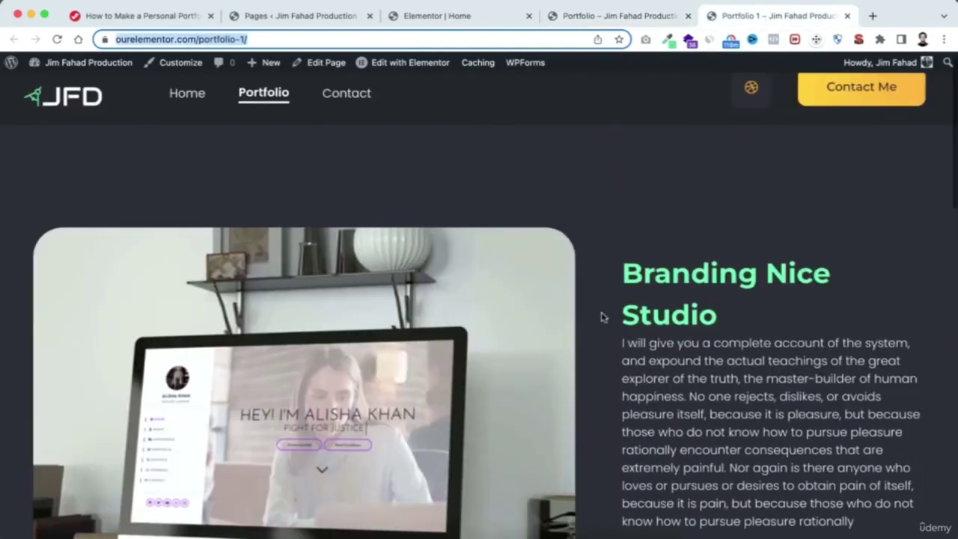
scroll(602, 317, down, 3)
scroll(603, 318, down, 2)
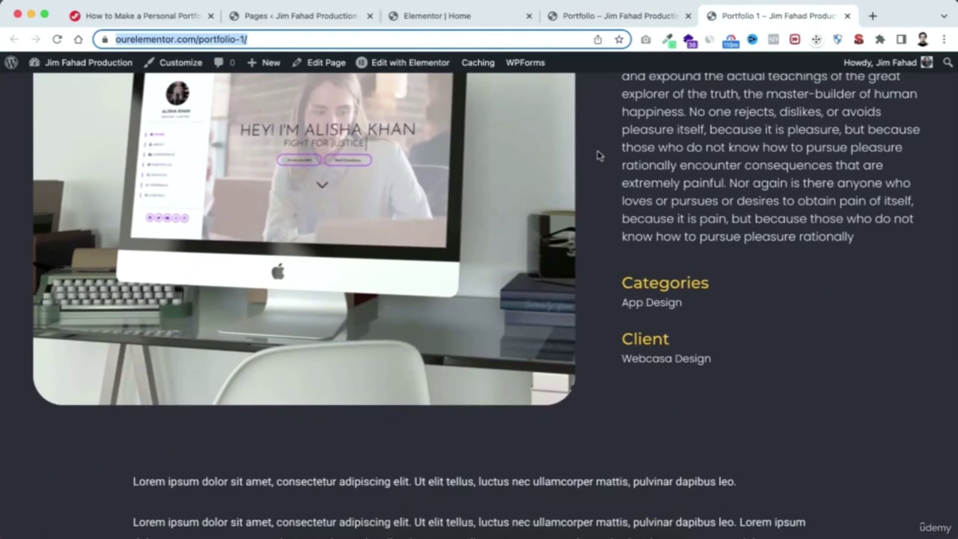
scroll(597, 155, up, 5)
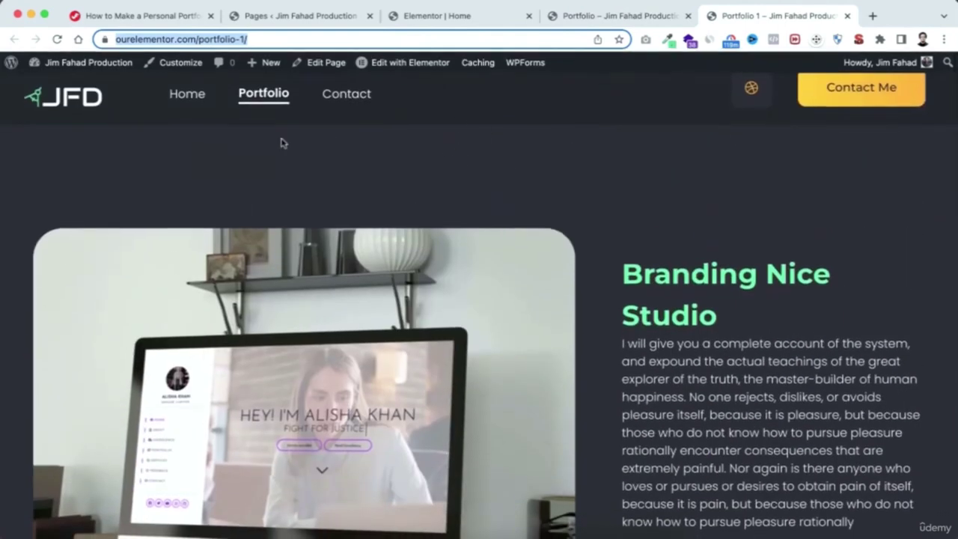
click(319, 17)
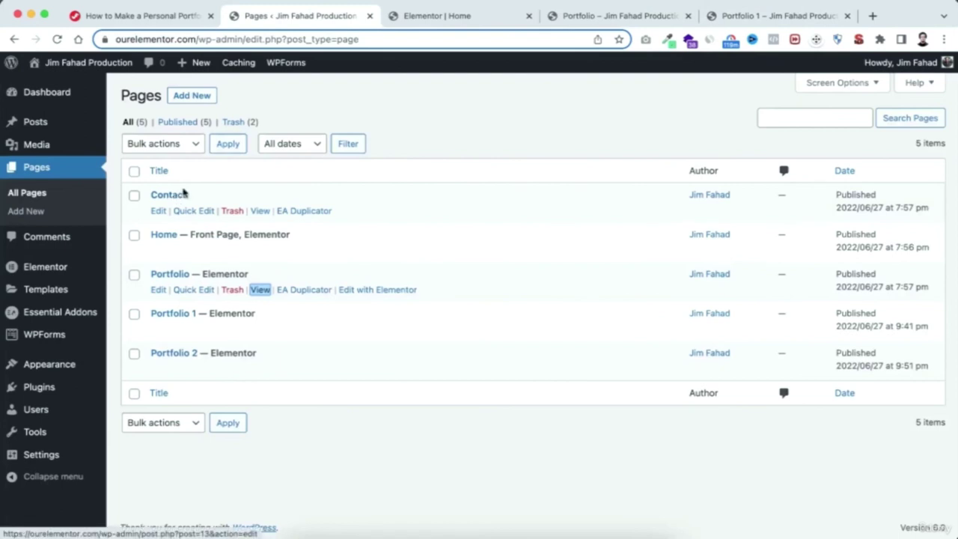
Step: Open the Contact page editor, then go to Plugins > Installed Plugins
click(159, 212)
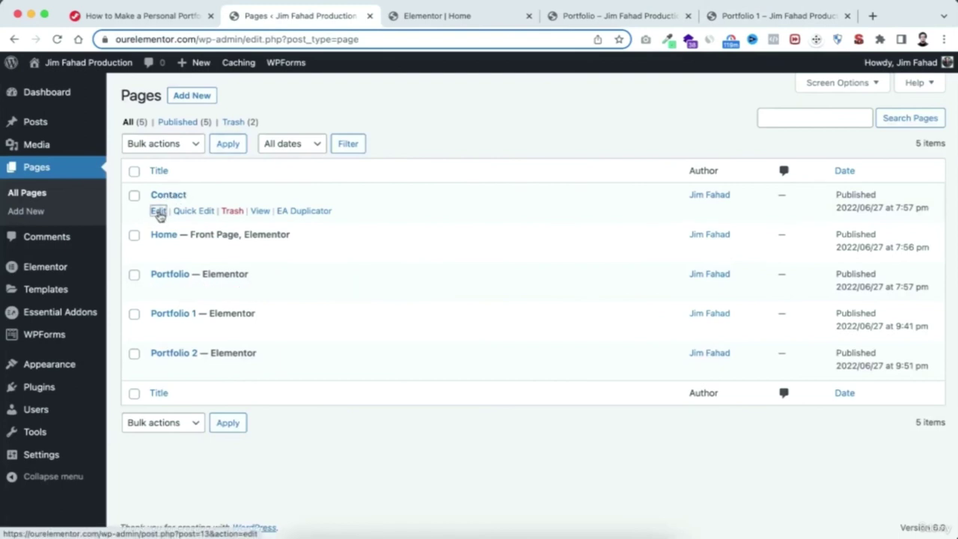
click(235, 169)
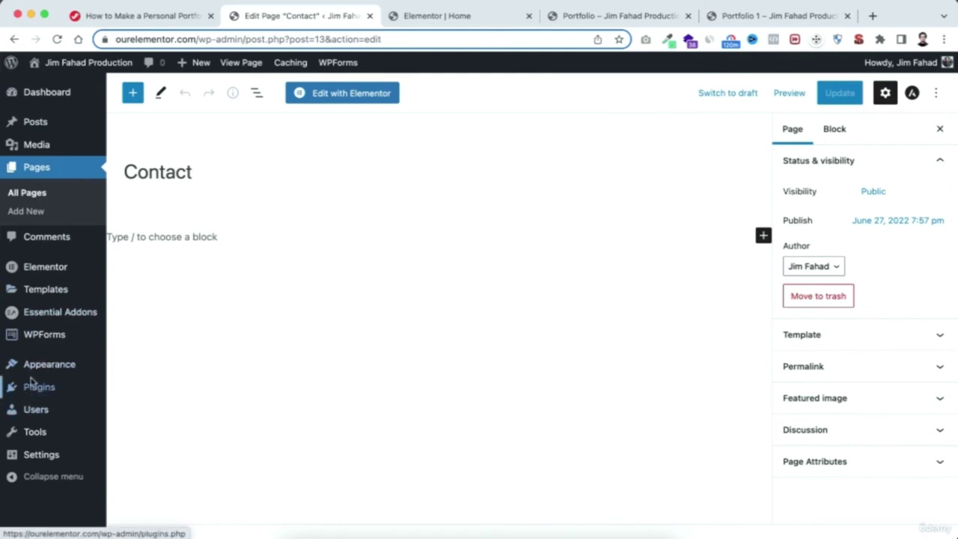
mouse_move(34, 391)
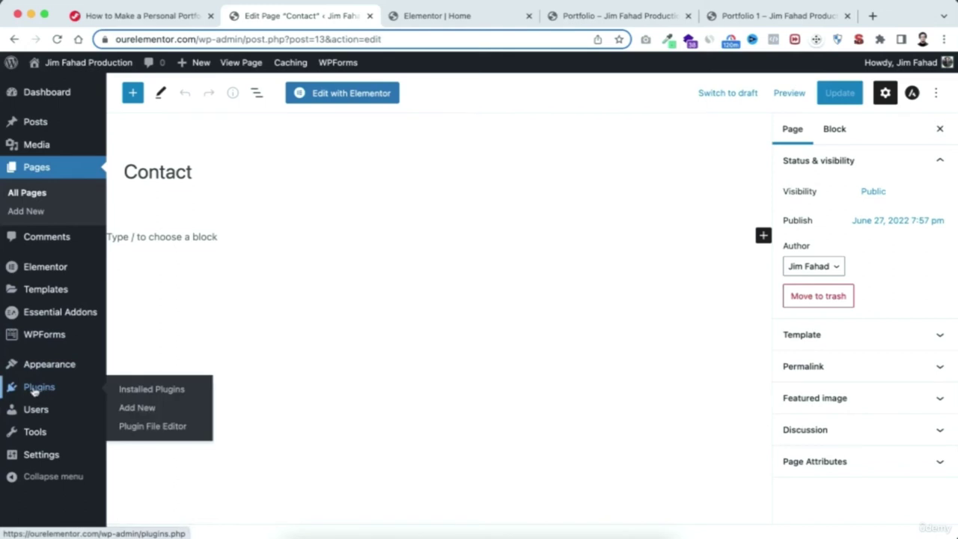
click(156, 394)
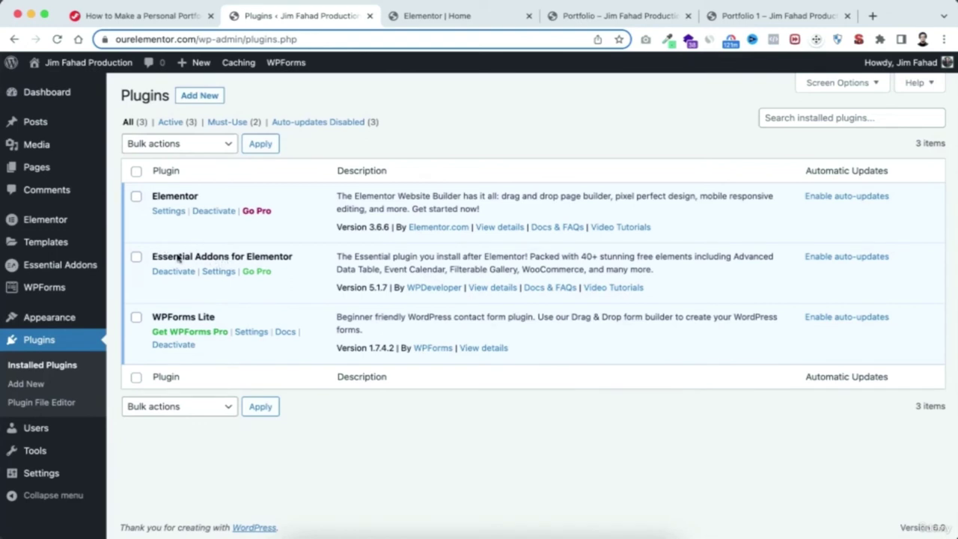
Step: Save the Essential Addons Elements settings with the WPForms element enabled
click(217, 271)
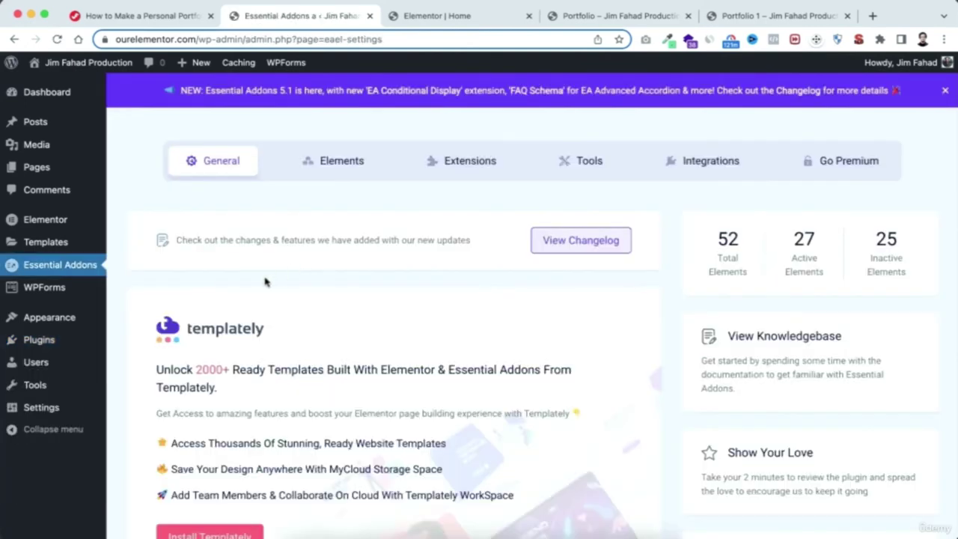
click(338, 163)
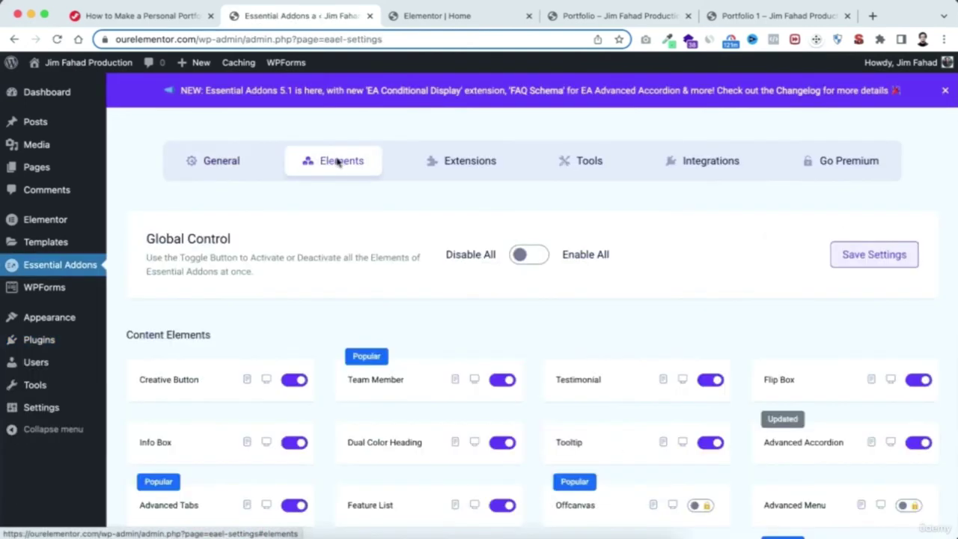
scroll(515, 407, down, 6)
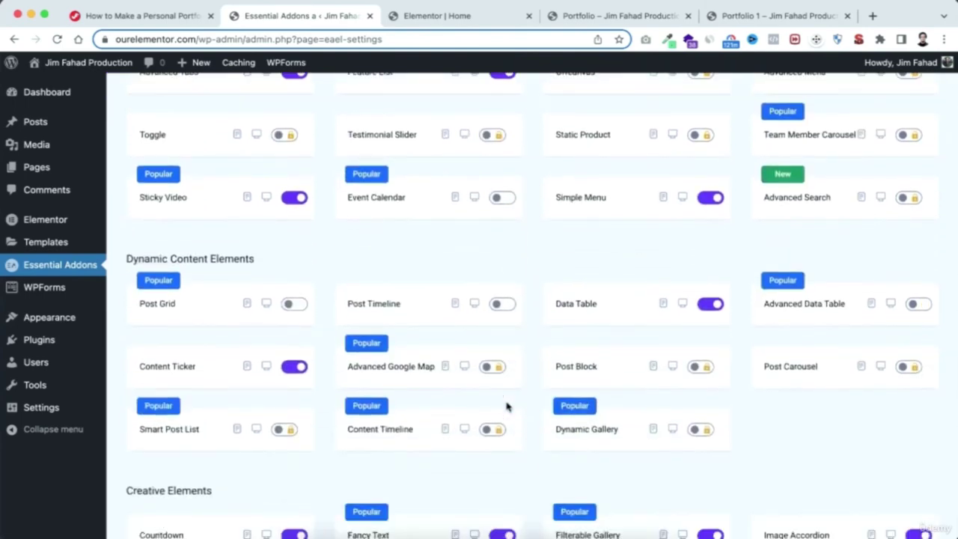
scroll(507, 407, down, 4)
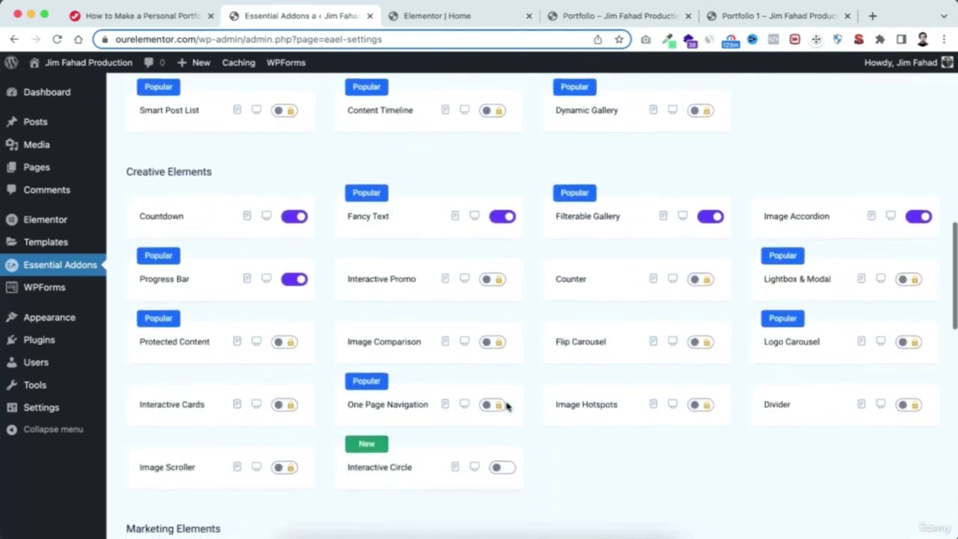
scroll(506, 406, down, 5)
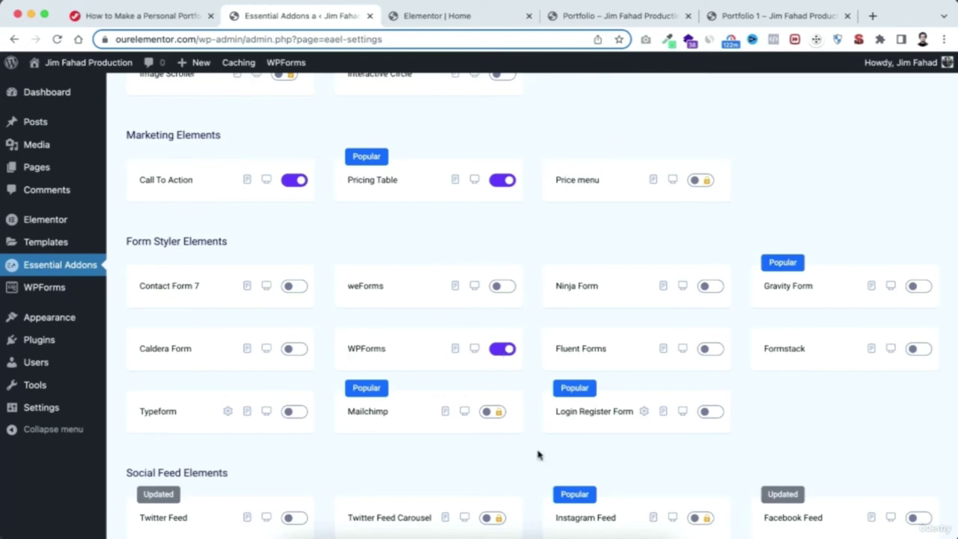
scroll(538, 454, down, 10)
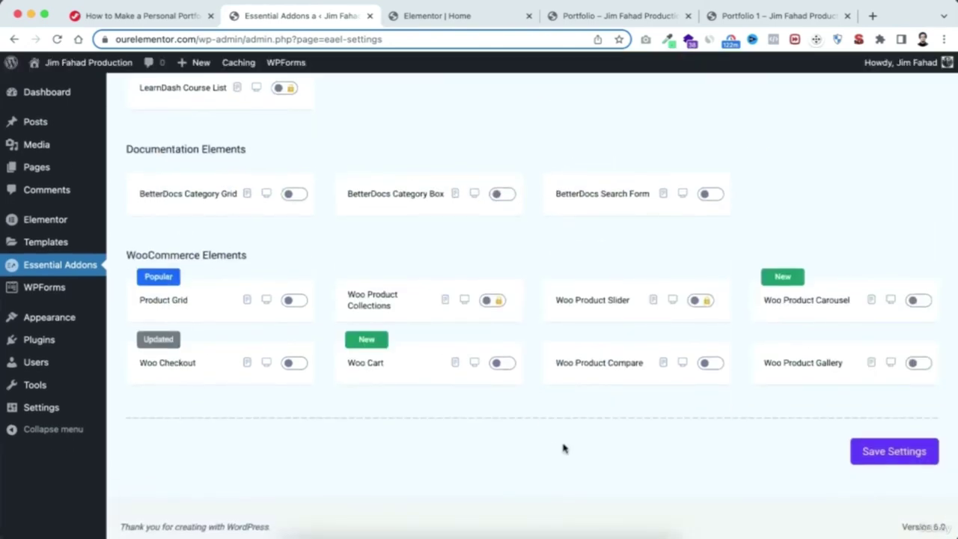
click(887, 459)
Step: Open the Contact page for editing from Pages > All Pages
mouse_move(36, 119)
scroll(34, 116, up, 5)
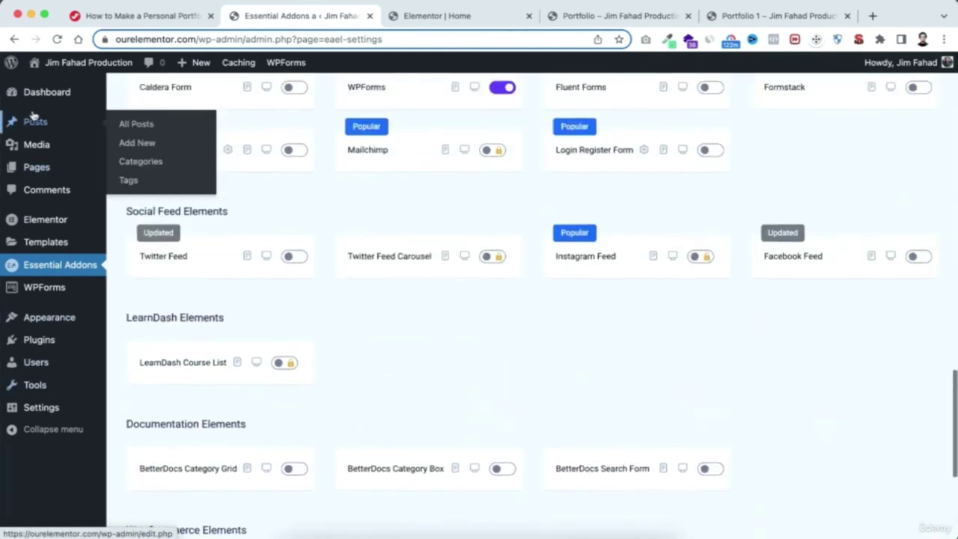
mouse_move(35, 166)
click(132, 170)
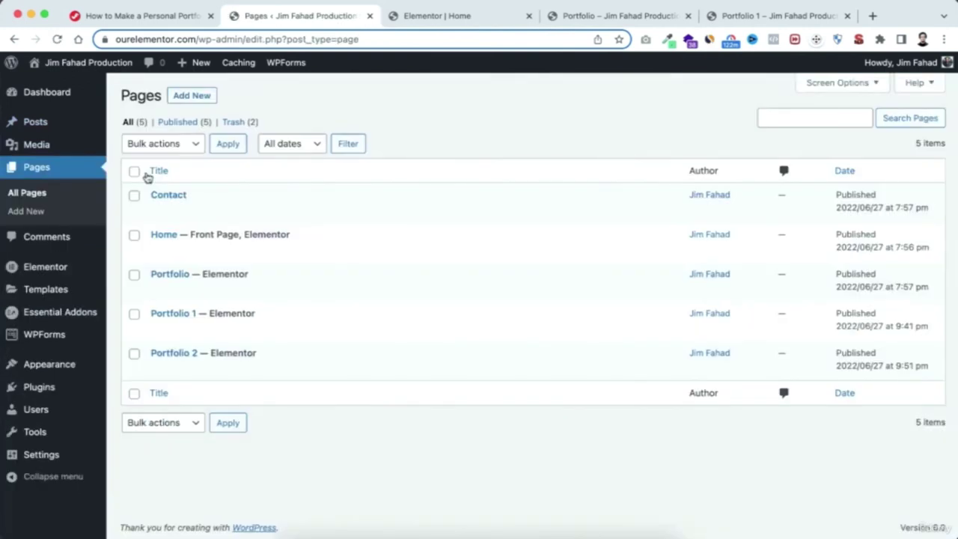
mouse_move(162, 195)
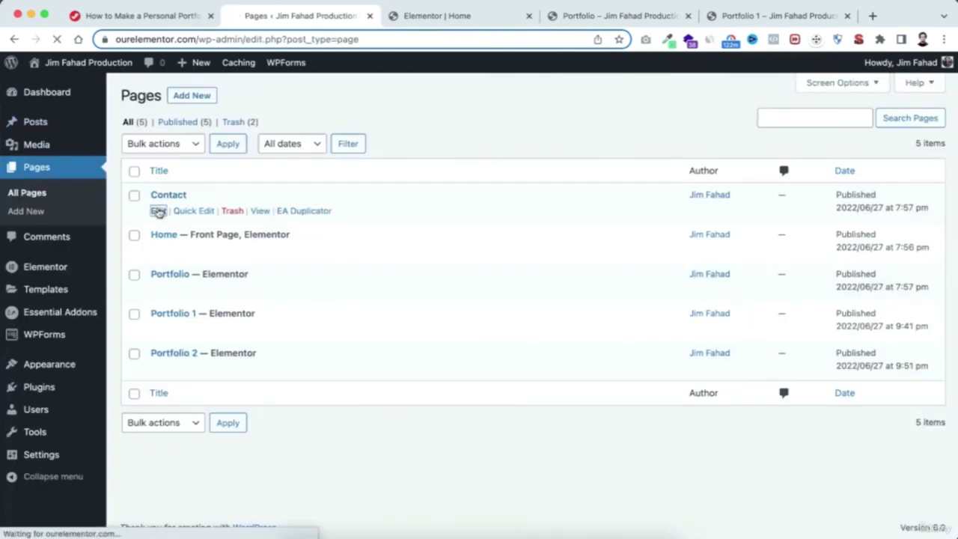
click(158, 211)
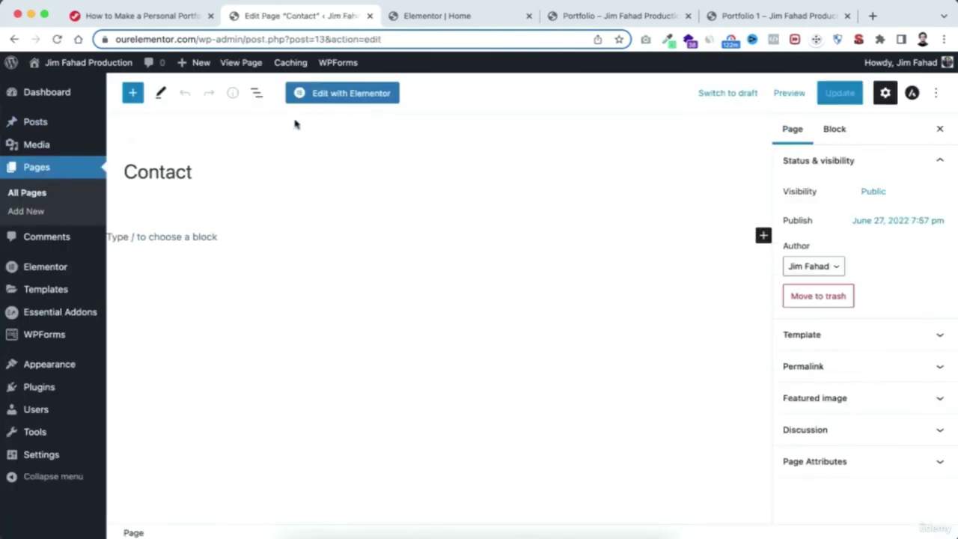
Step: Launch Elementor on the empty Contact page
click(362, 93)
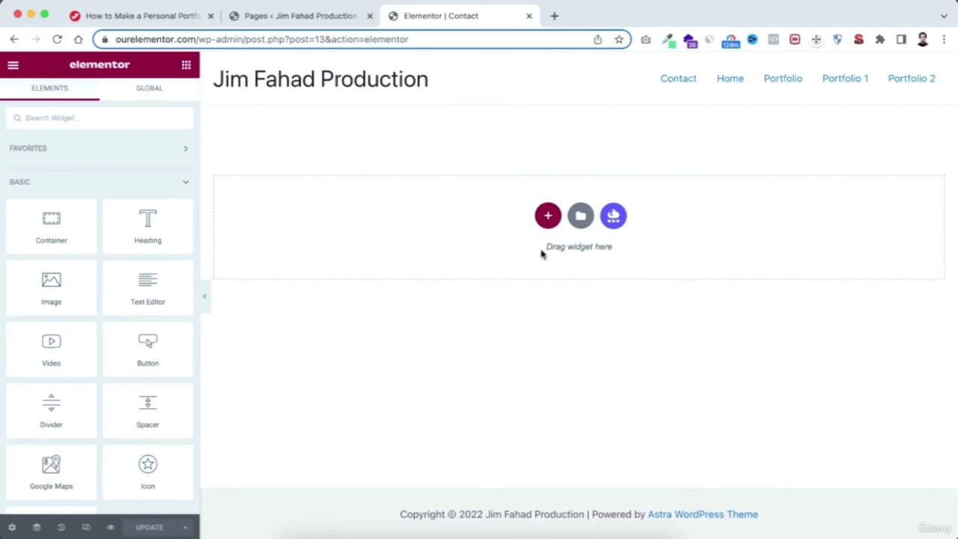
Step: Import JFD-Contact.json and insert the JFD Freelancer Contact template along with its page settings
click(582, 216)
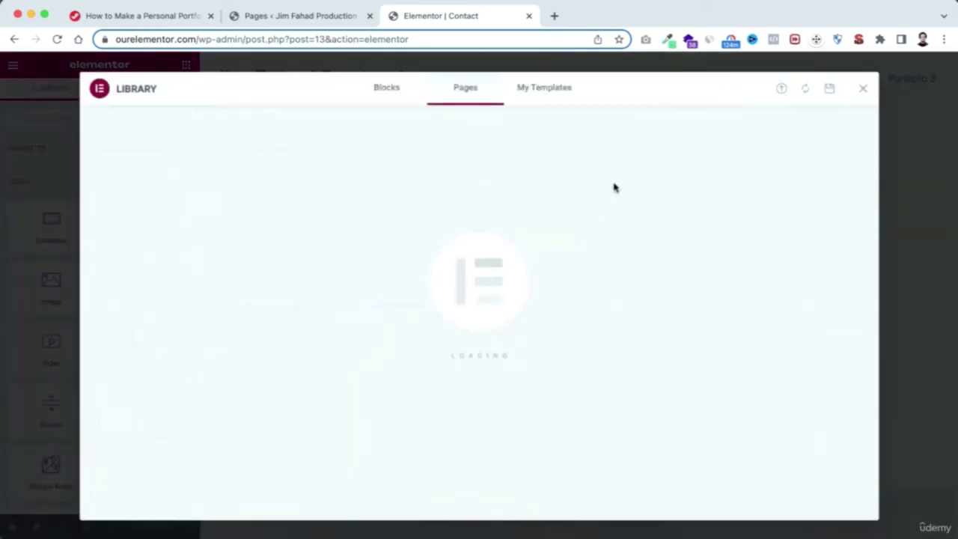
click(782, 90)
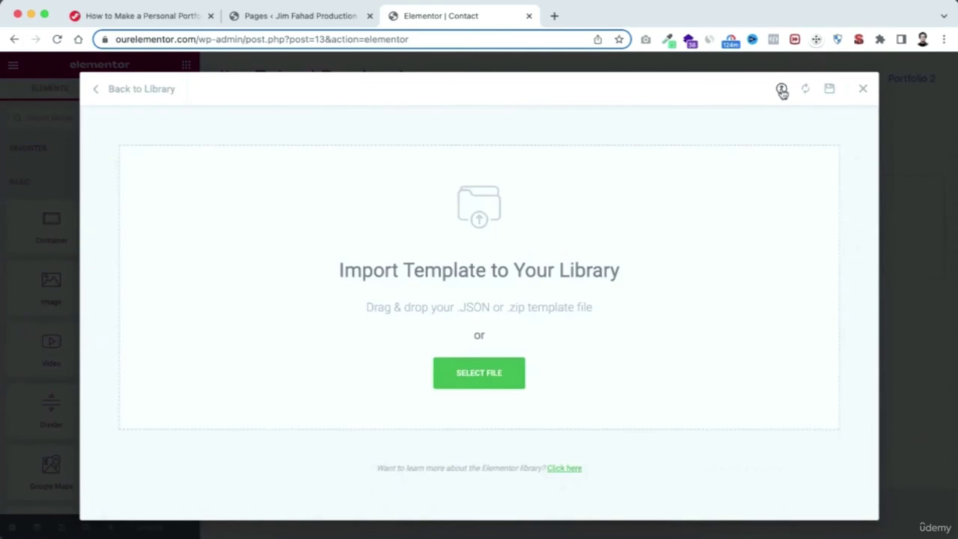
click(486, 379)
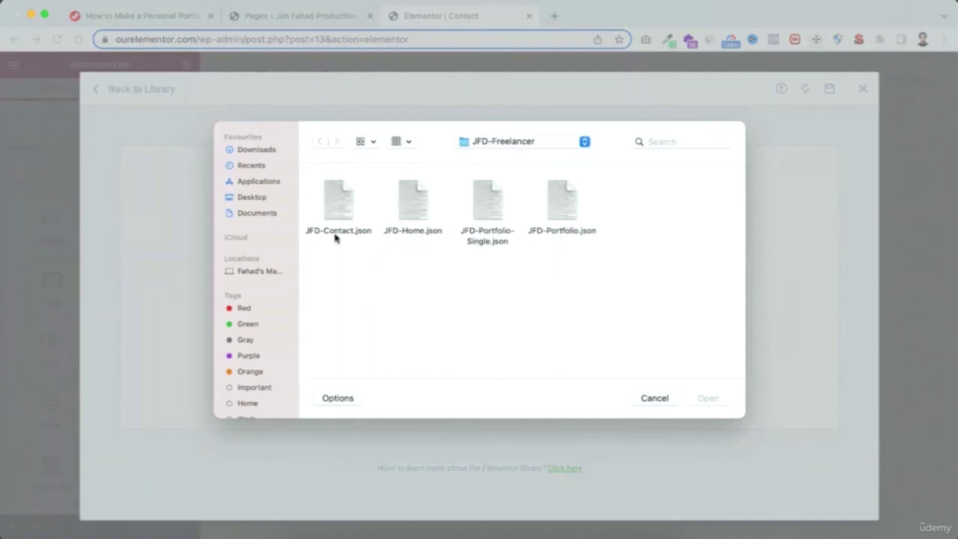
click(348, 210)
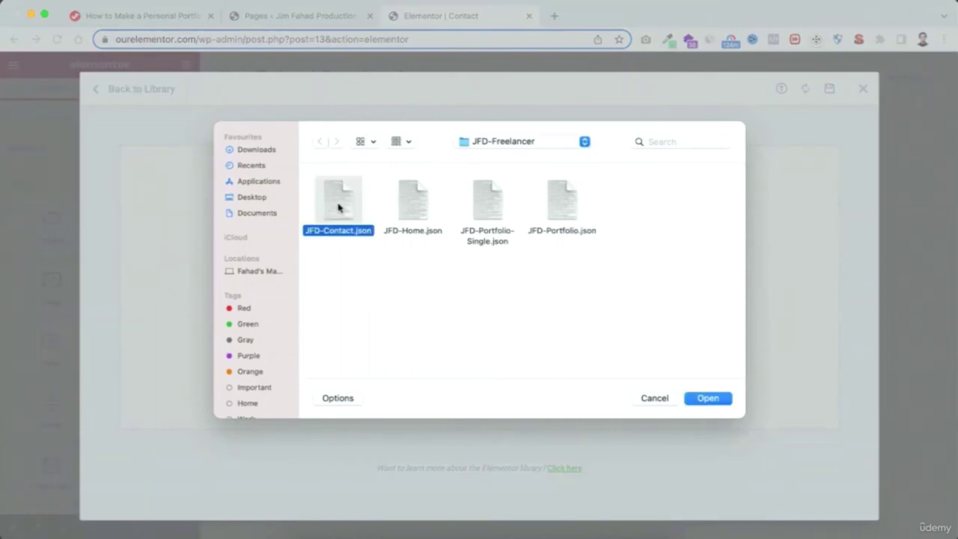
click(707, 399)
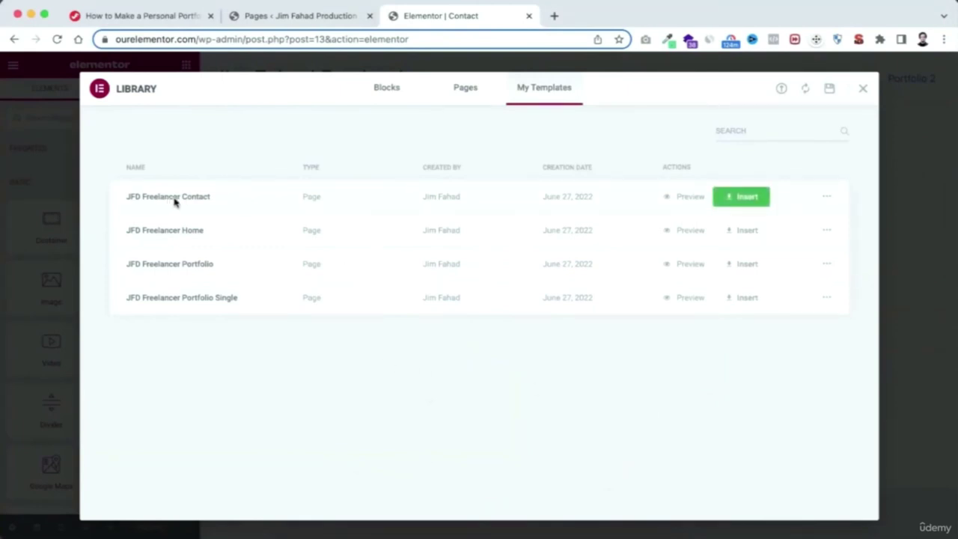
click(737, 203)
click(542, 338)
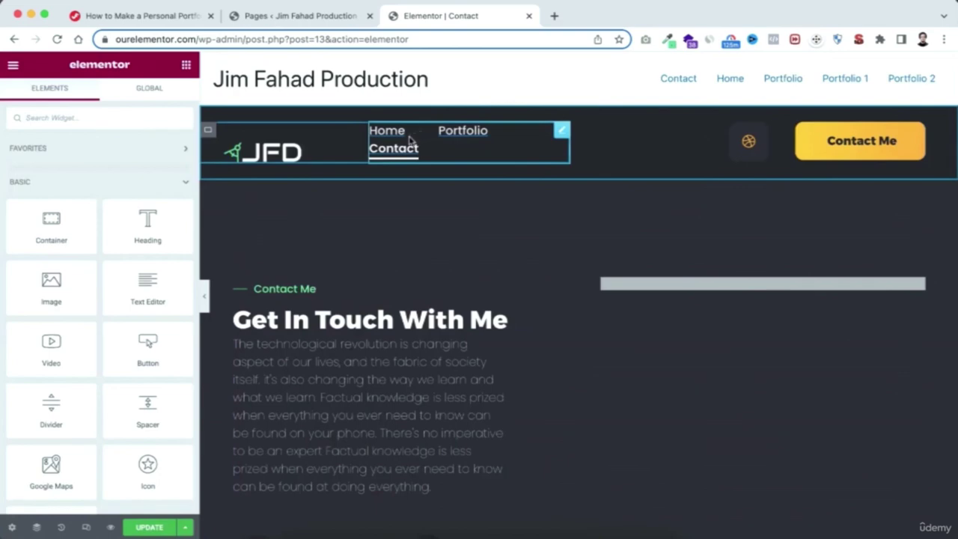
Step: Link the header menu's Home, Portfolio and Contact items to their matching pages
click(413, 140)
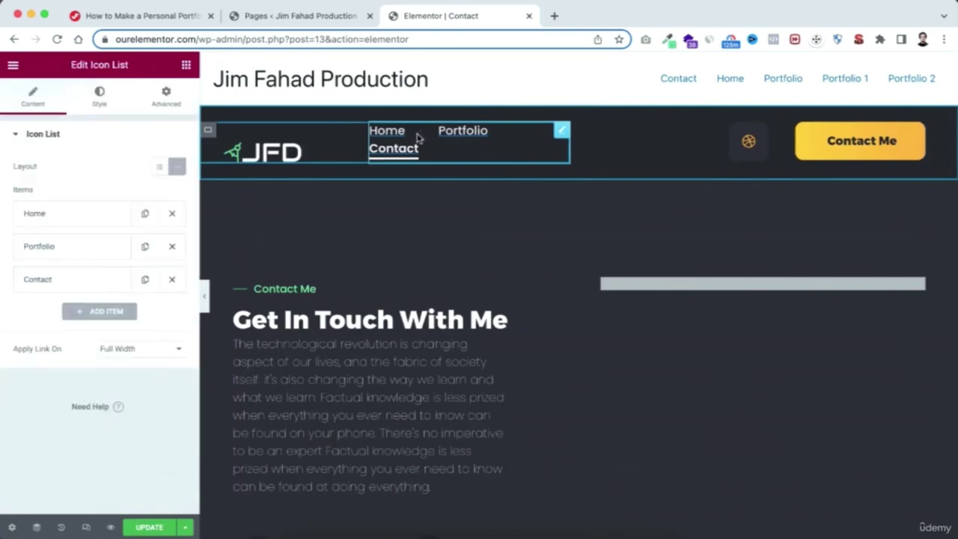
click(79, 222)
click(23, 390)
text(Home)
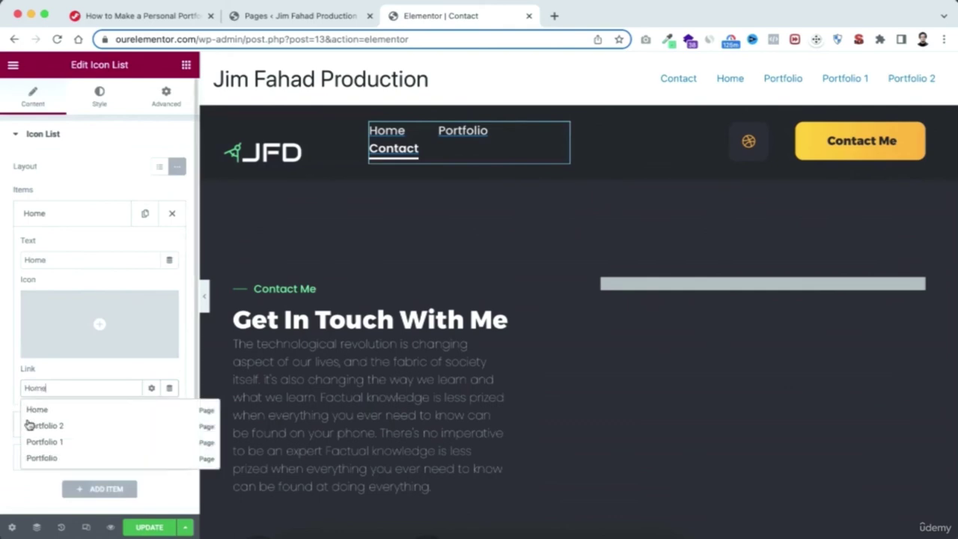
click(48, 409)
click(39, 424)
click(30, 421)
text(Portfol)
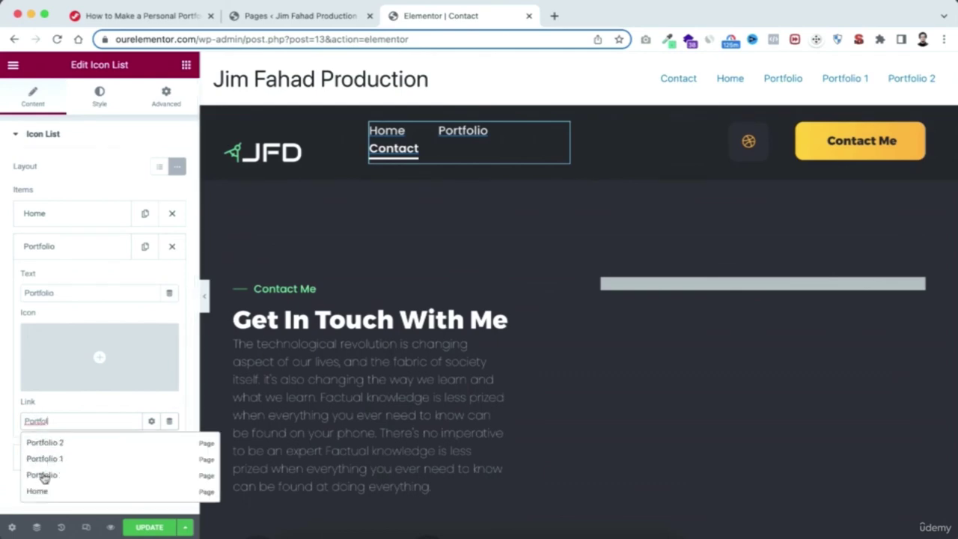
click(41, 476)
click(57, 458)
click(24, 454)
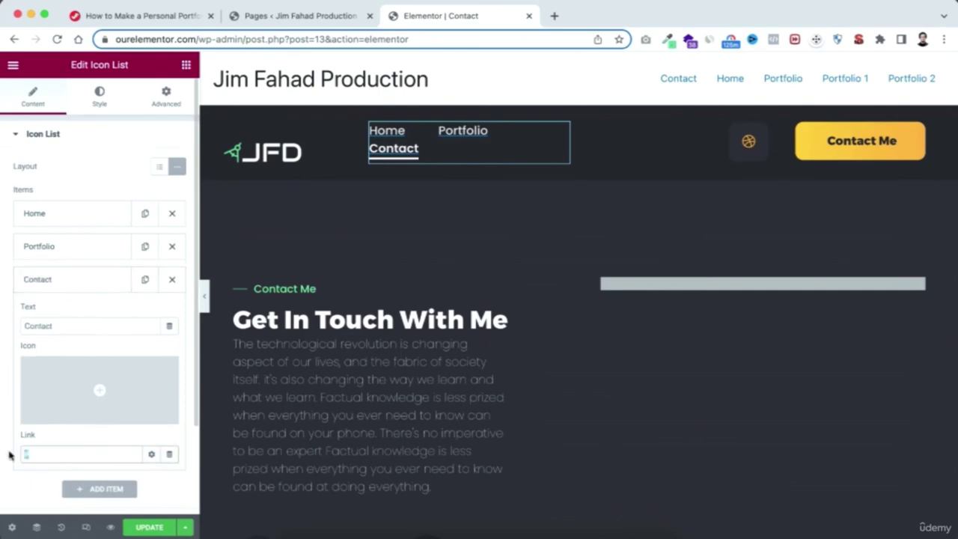
text(Contact)
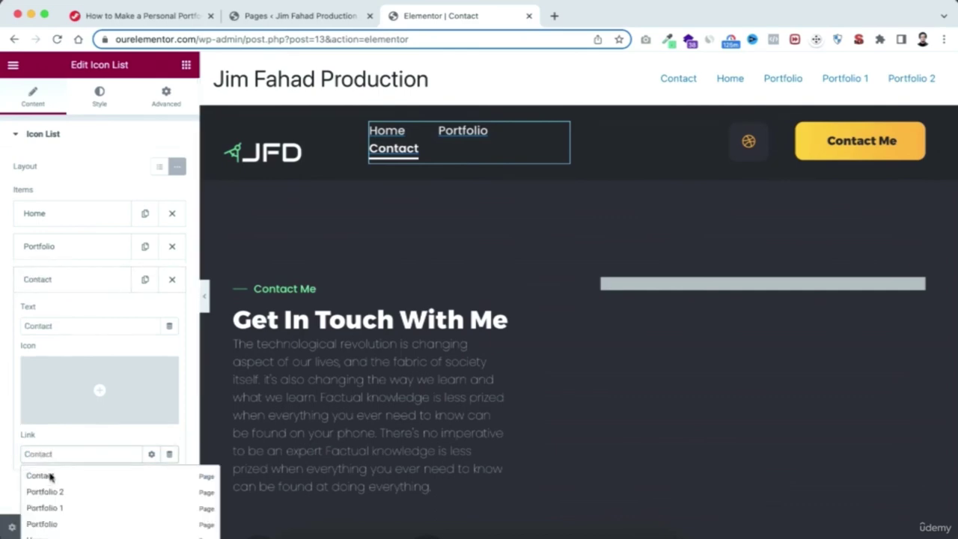
click(40, 476)
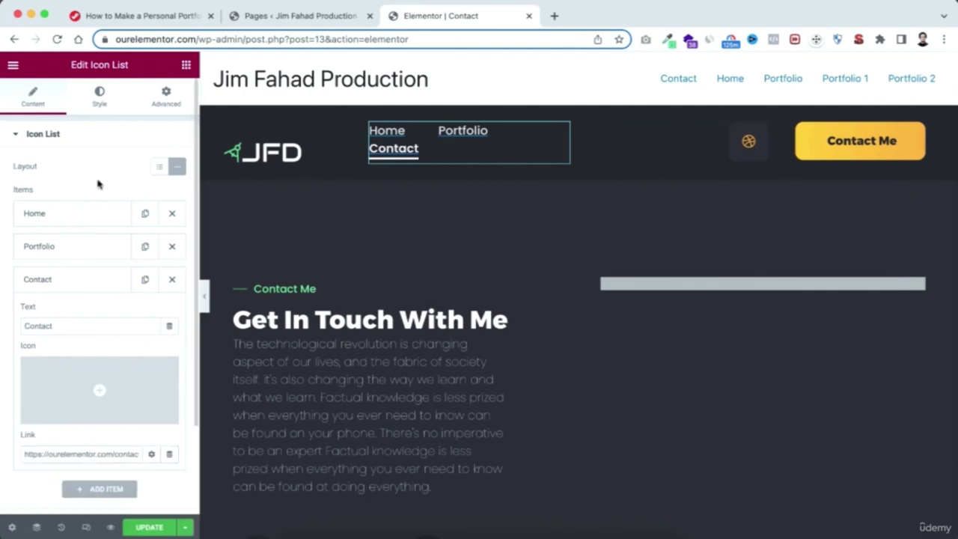
Step: Scroll down the Contact page and open the Phone icon box for editing
scroll(423, 367, down, 3)
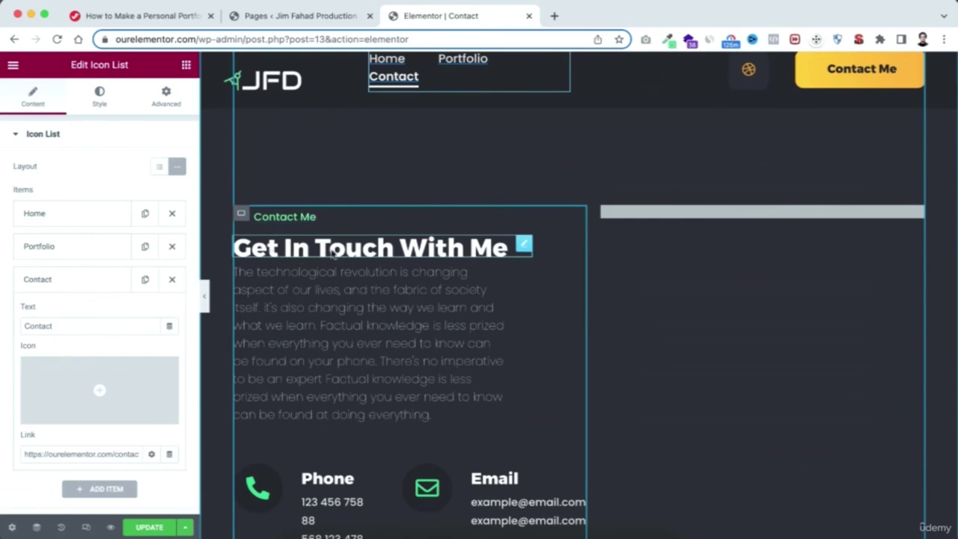
scroll(355, 351, down, 1)
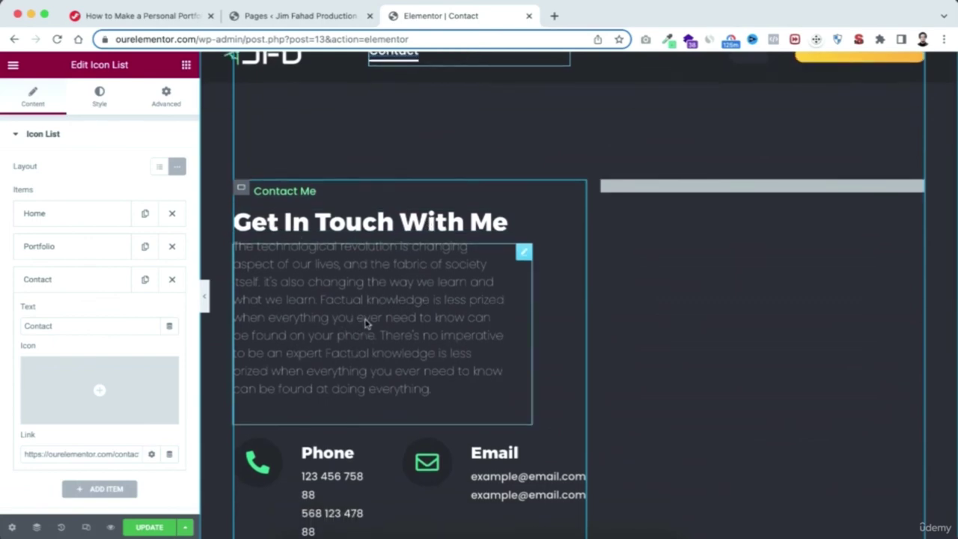
click(364, 323)
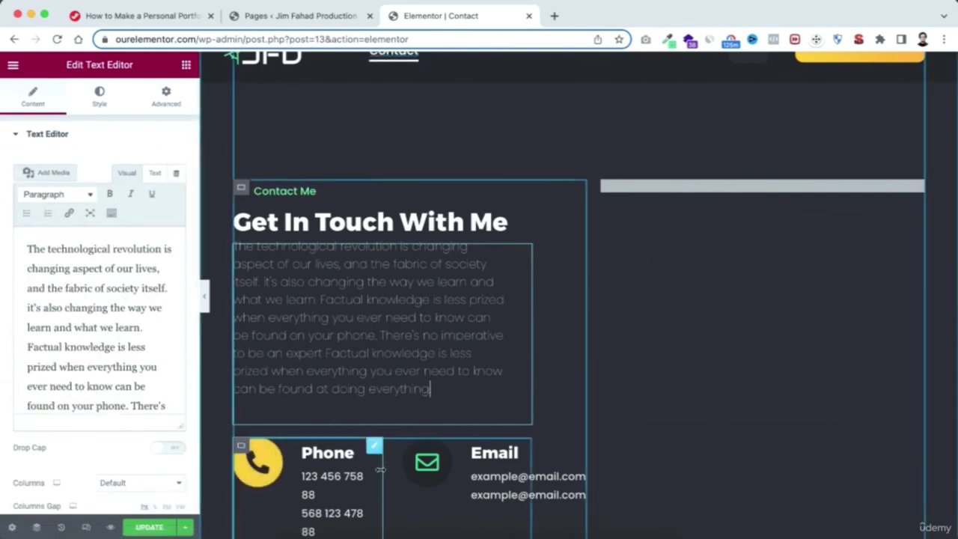
scroll(378, 464, down, 1)
scroll(381, 470, down, 1)
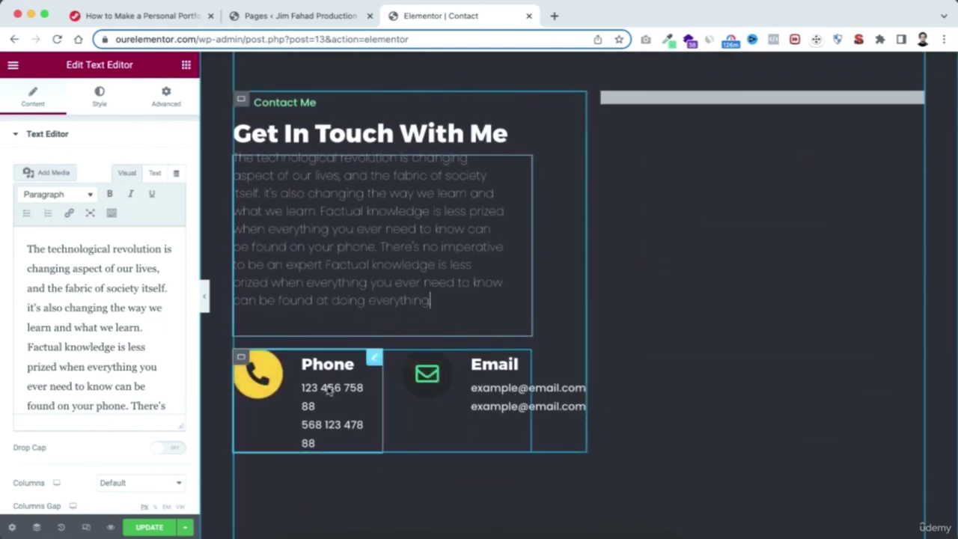
click(324, 391)
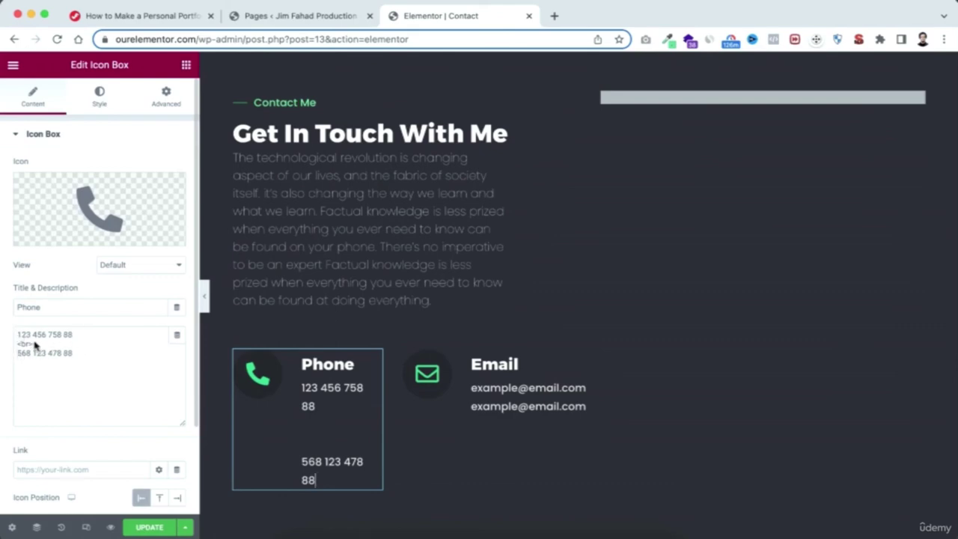
Step: Replace the Phone box's first placeholder number with the owner's real phone number, keeping the second number
drag(33, 345, 15, 346)
click(15, 345)
click(45, 345)
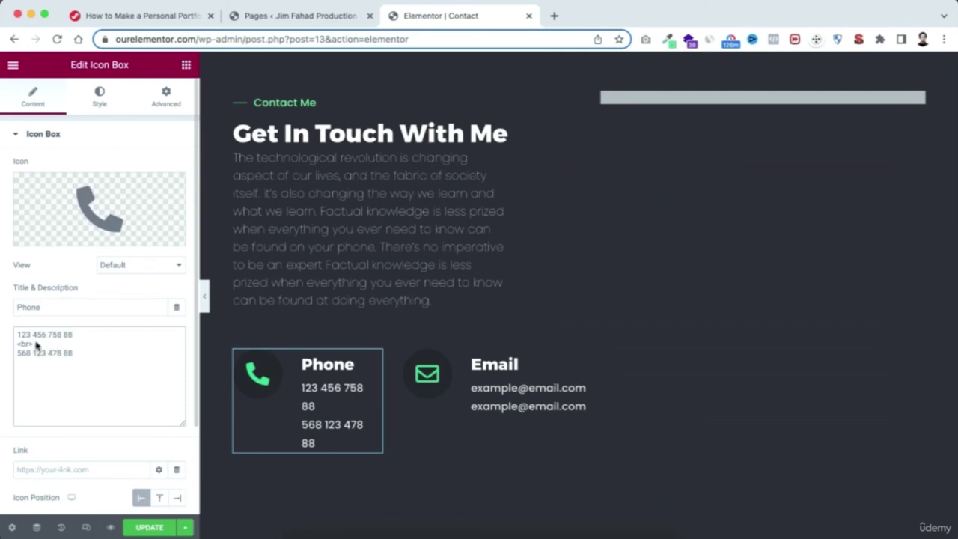
drag(33, 345, 17, 344)
drag(73, 335, 17, 338)
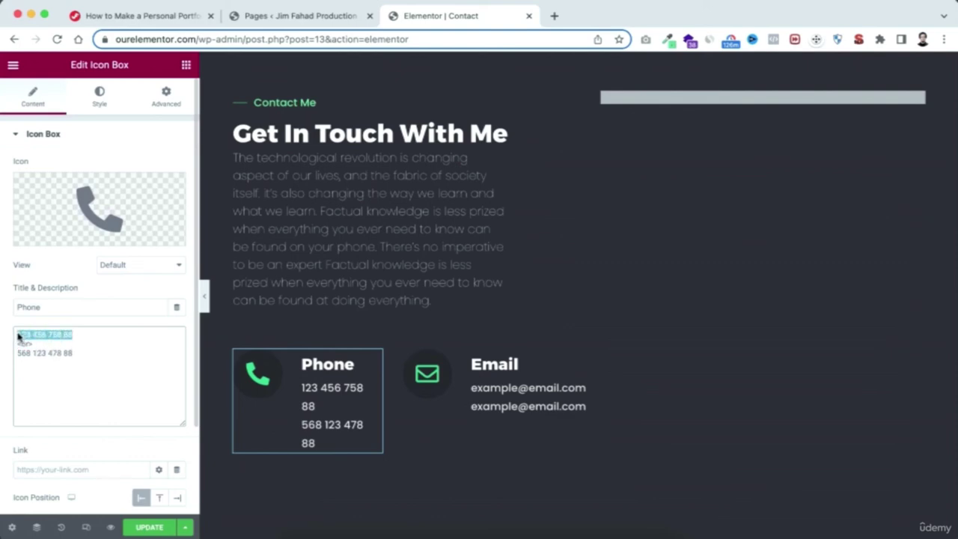
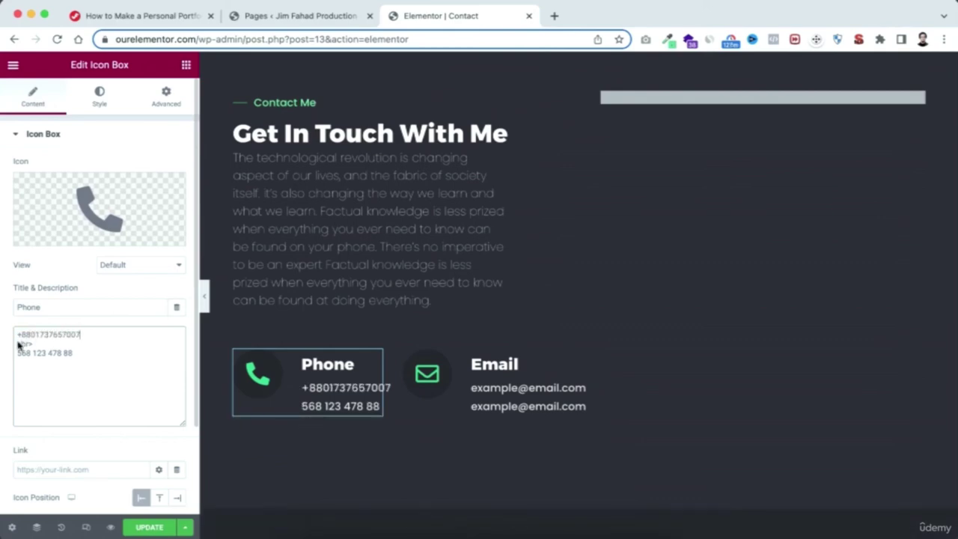
drag(79, 353, 17, 355)
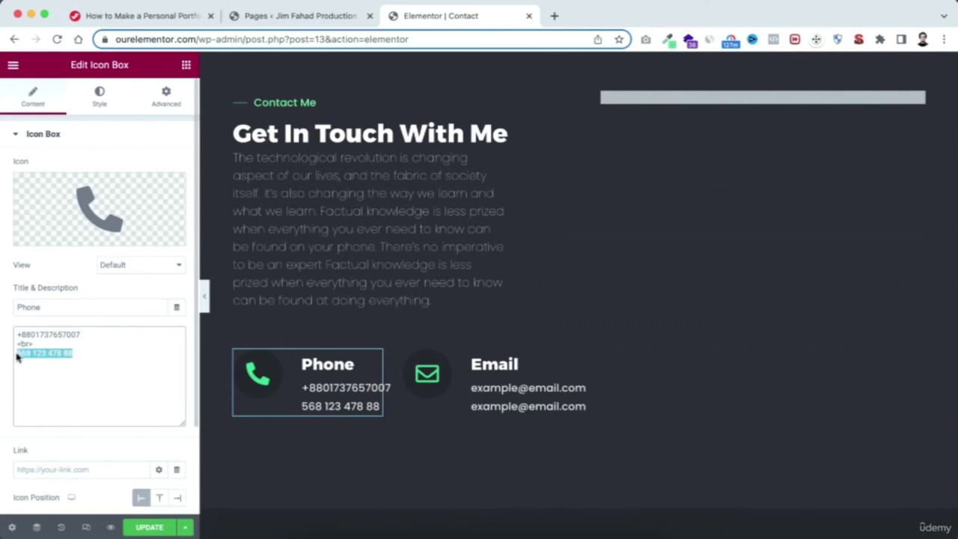
click(88, 366)
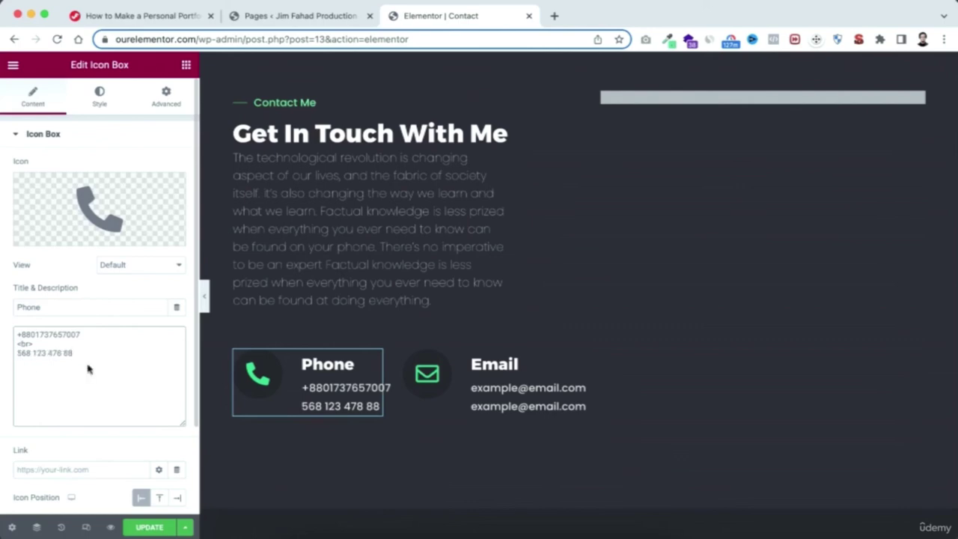
Step: In the Email icon box, replace both placeholder addresses with the owner's e-mail address
click(494, 385)
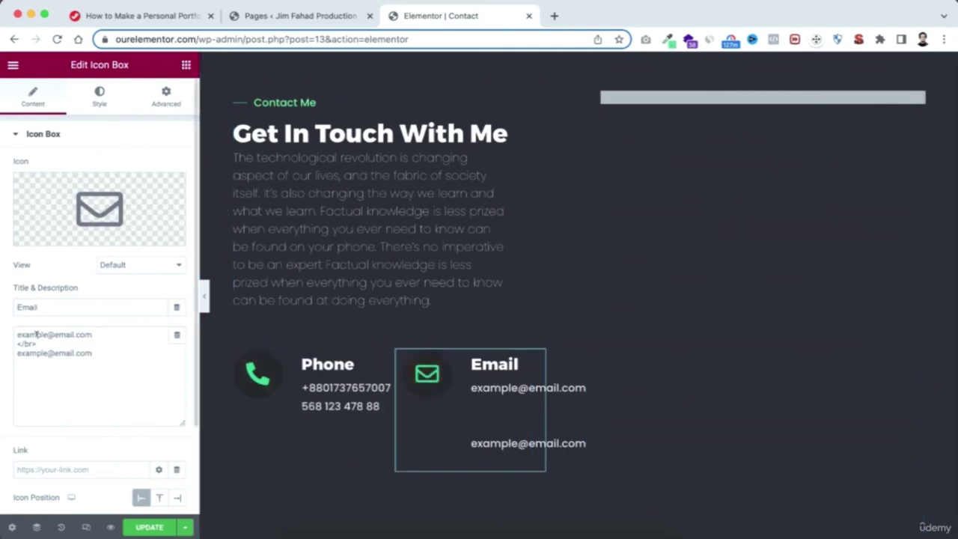
drag(39, 341, 15, 342)
click(42, 341)
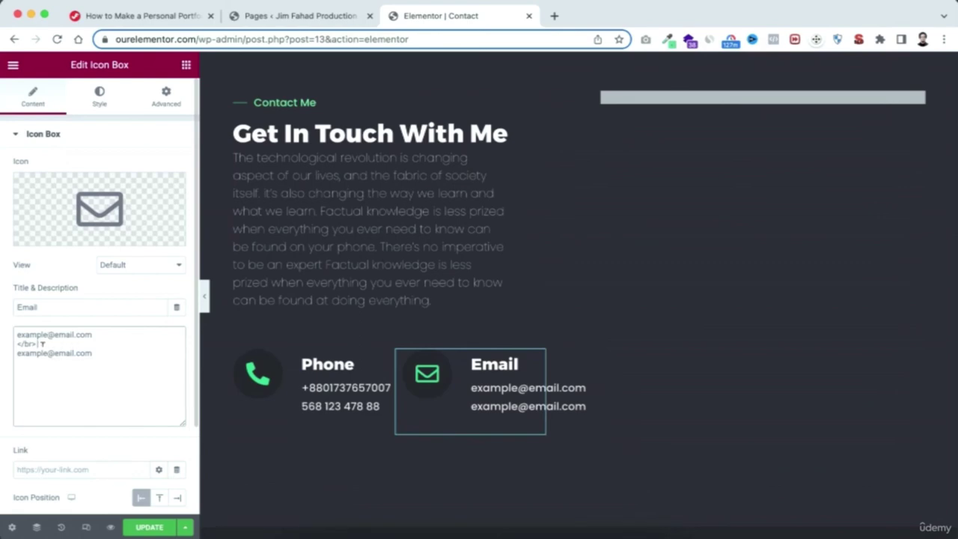
drag(93, 353, 16, 343)
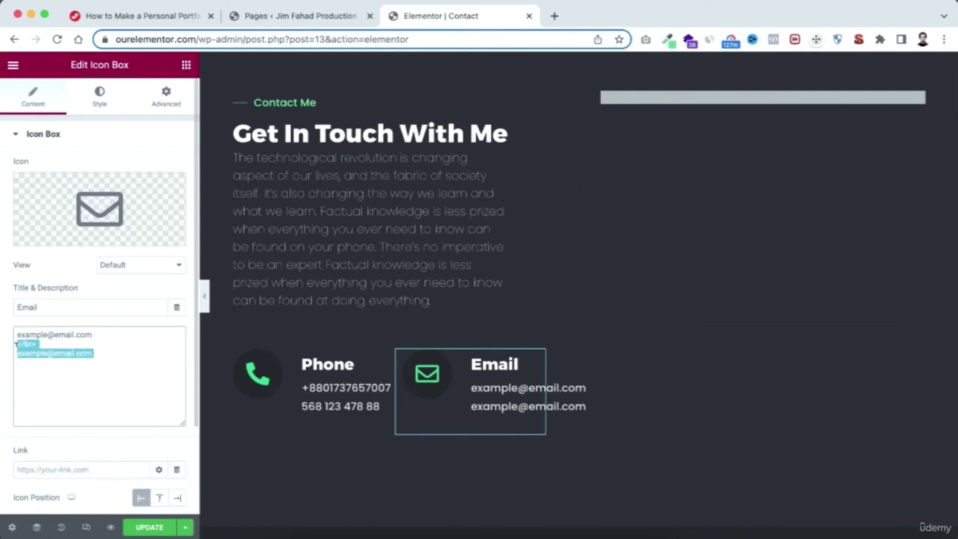
key(BackSpace)
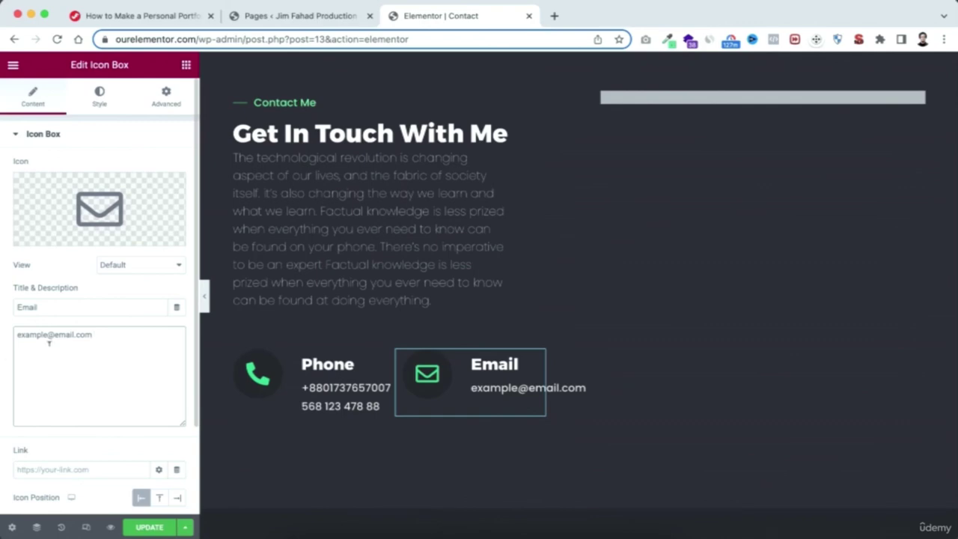
drag(106, 331, 1, 339)
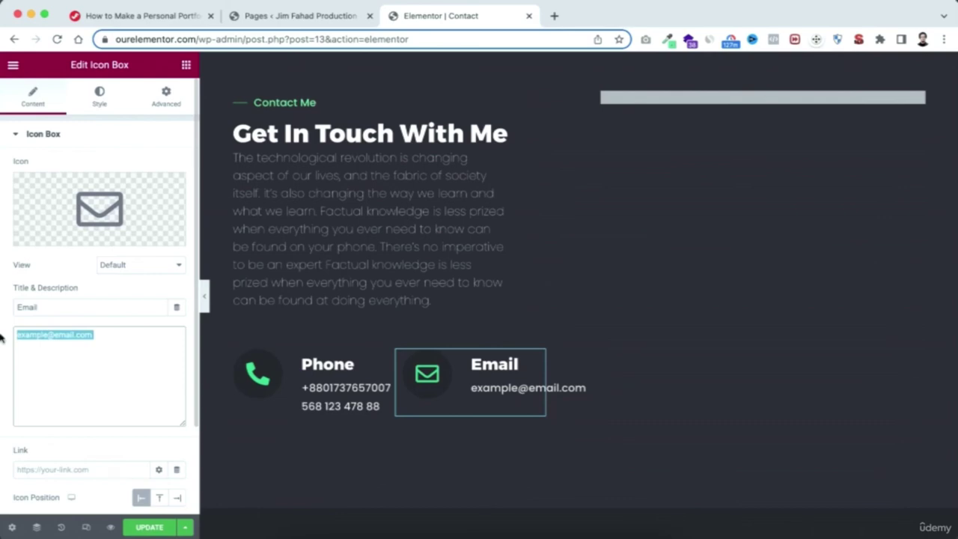
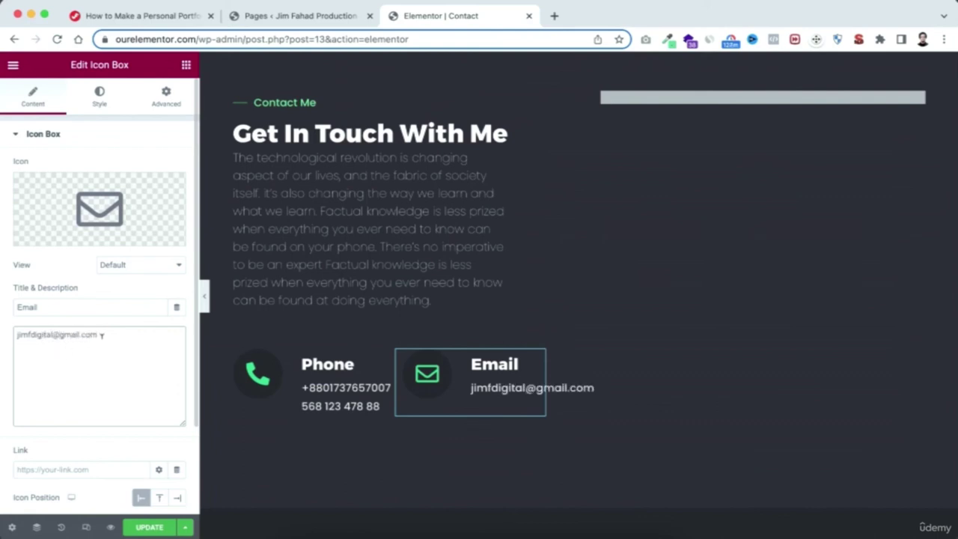
Step: Add the owner's second e-mail address on a new line with a <br>, then open the WPForms widget
drag(100, 335, 10, 339)
key(ctrl+c)
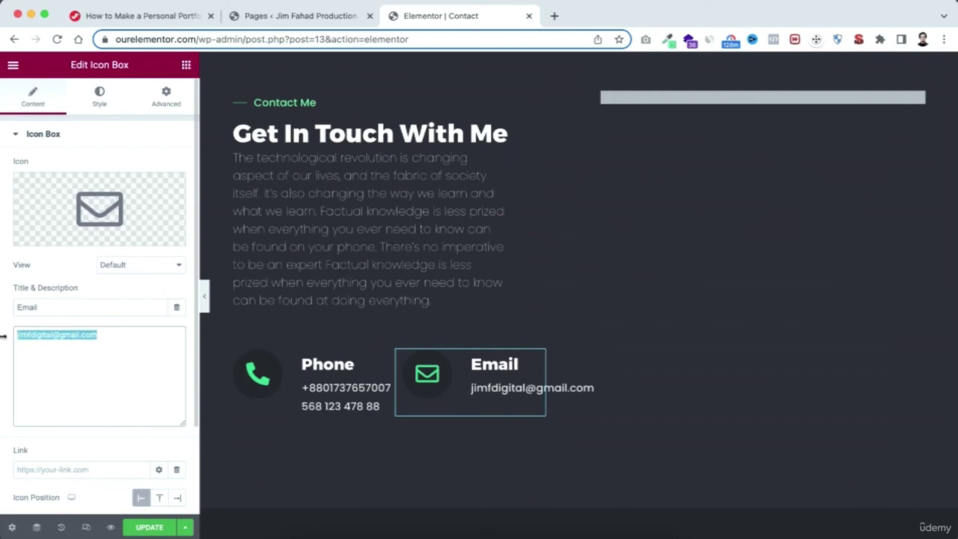
click(106, 330)
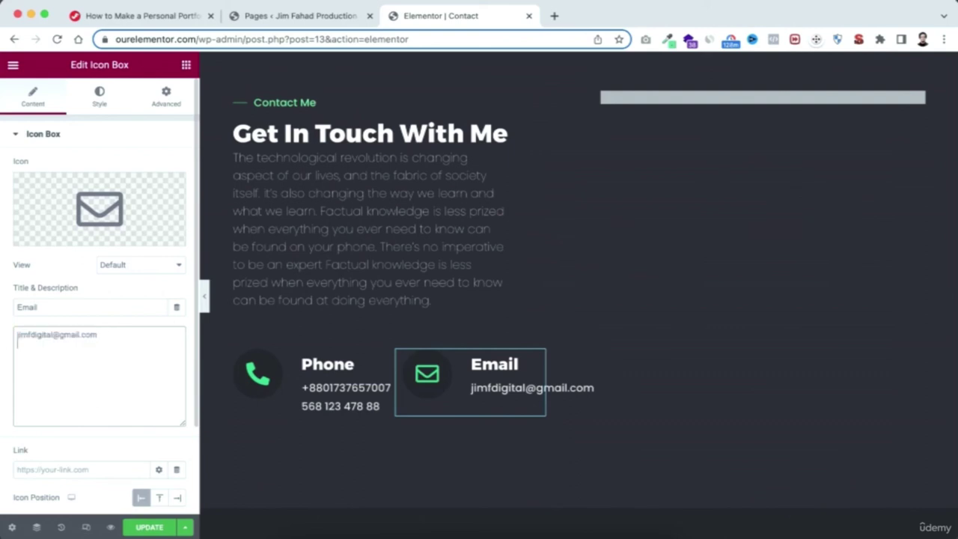
key(Return)
key(ctrl+v)
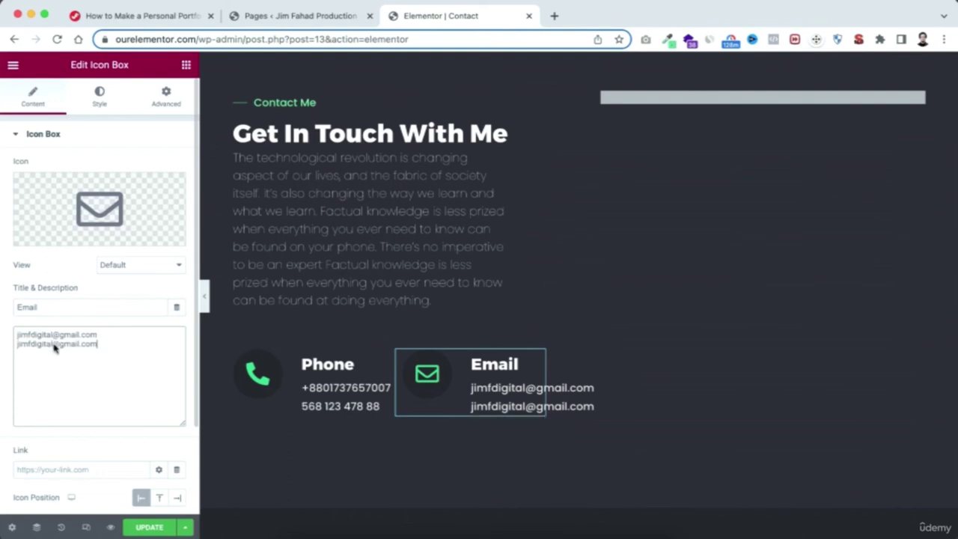
click(57, 345)
text(007)
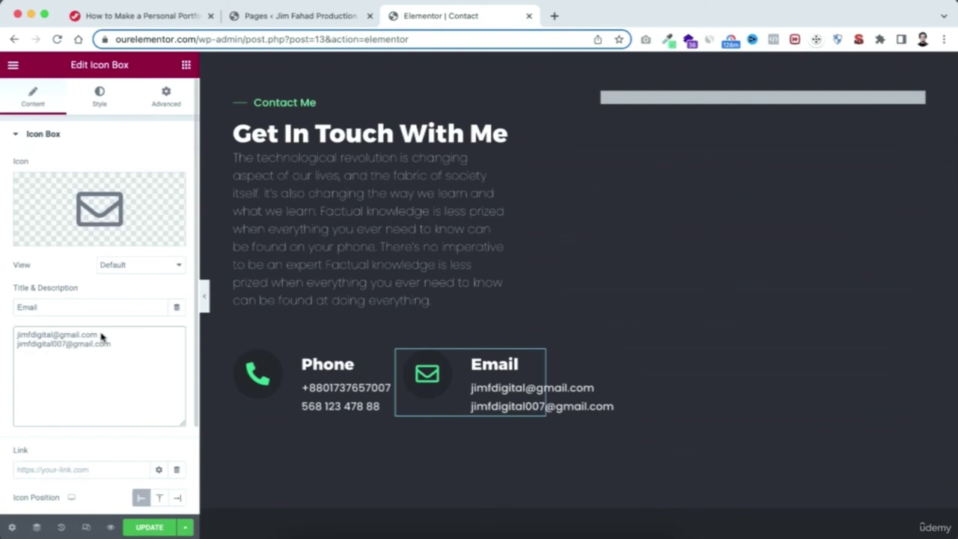
key(Return)
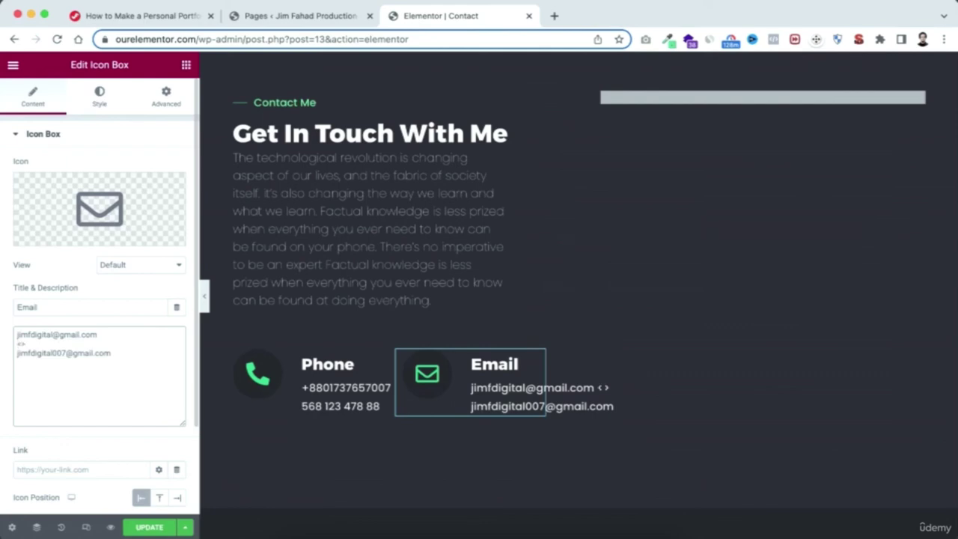
text(br)
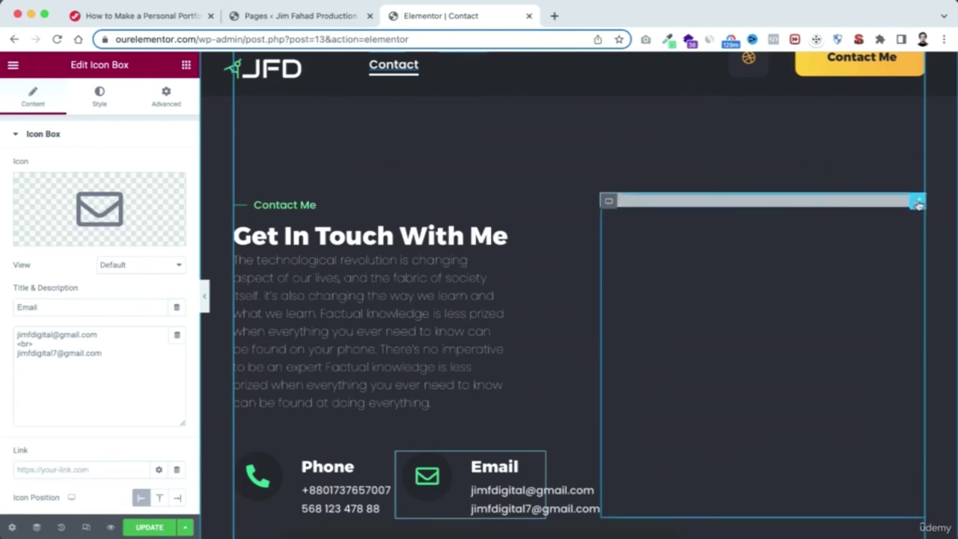
click(917, 203)
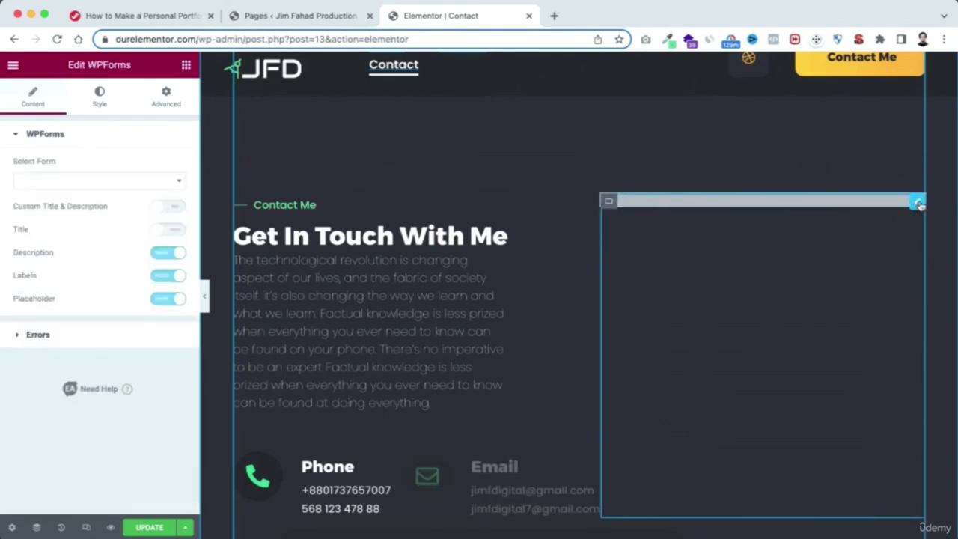
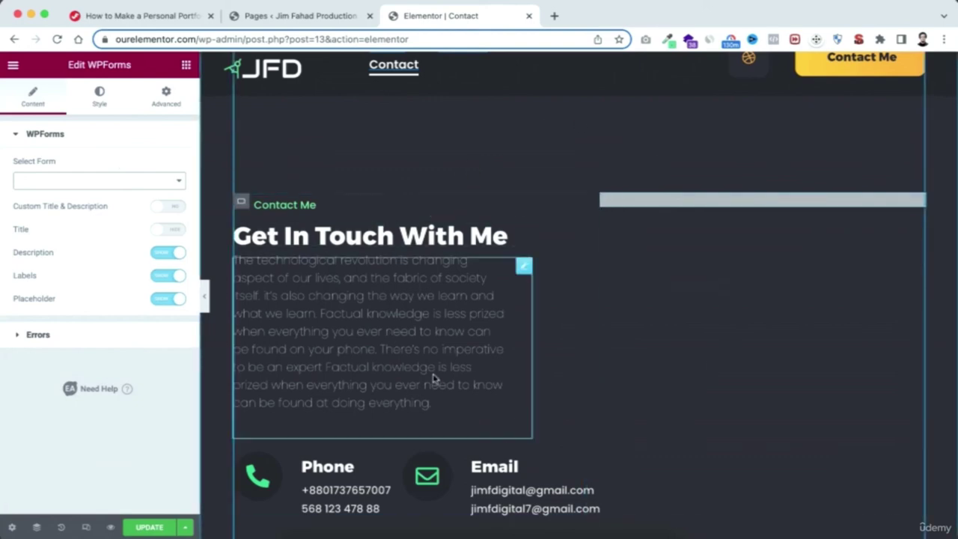
Step: Save the Contact page edits in Elementor and switch to the WordPress Pages list
click(150, 528)
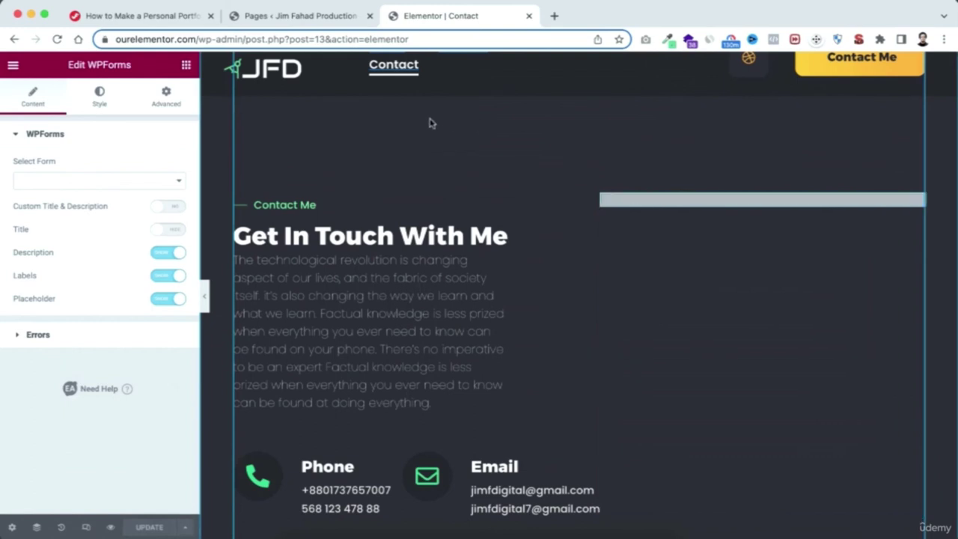
click(298, 16)
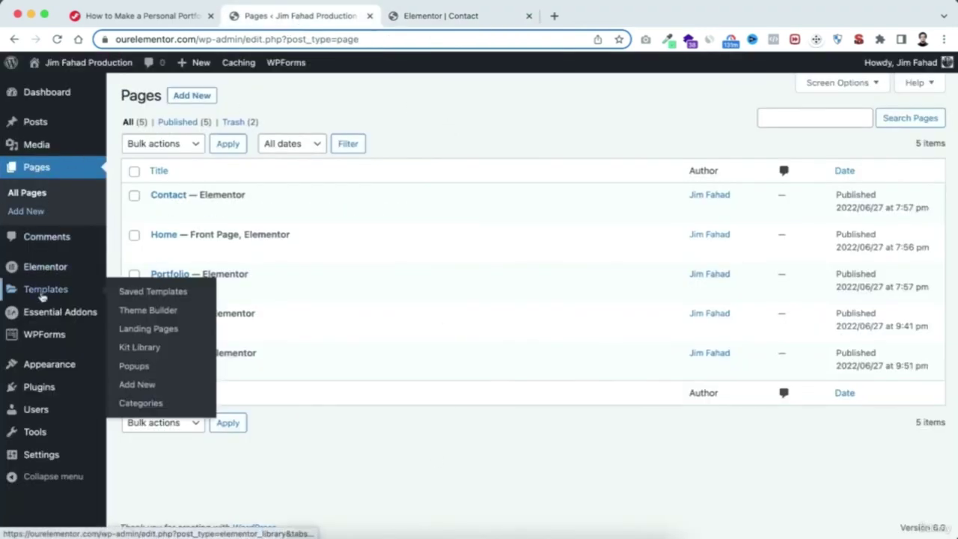
Step: Create a new WPForms form named 'Jim's Form' from the Simple Contact Form template
mouse_move(39, 339)
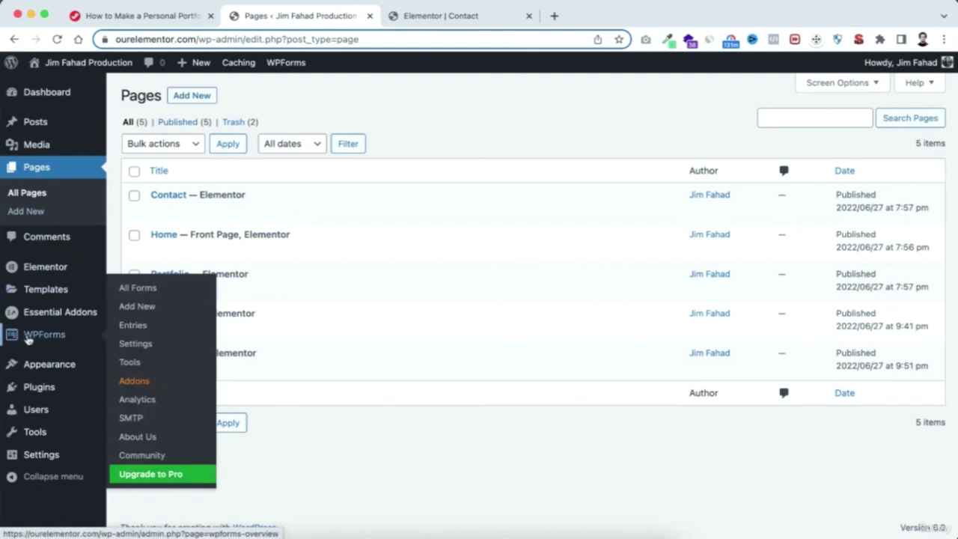
click(139, 307)
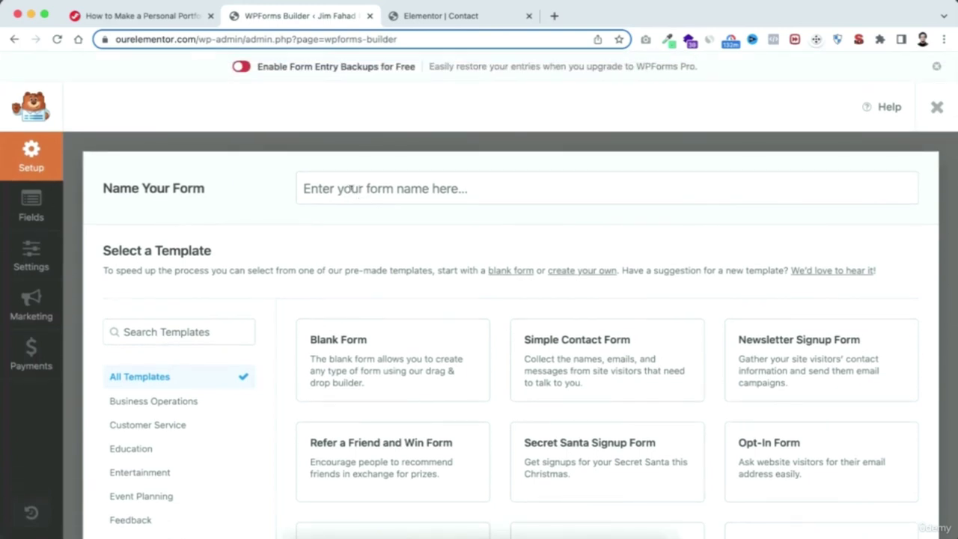
click(343, 192)
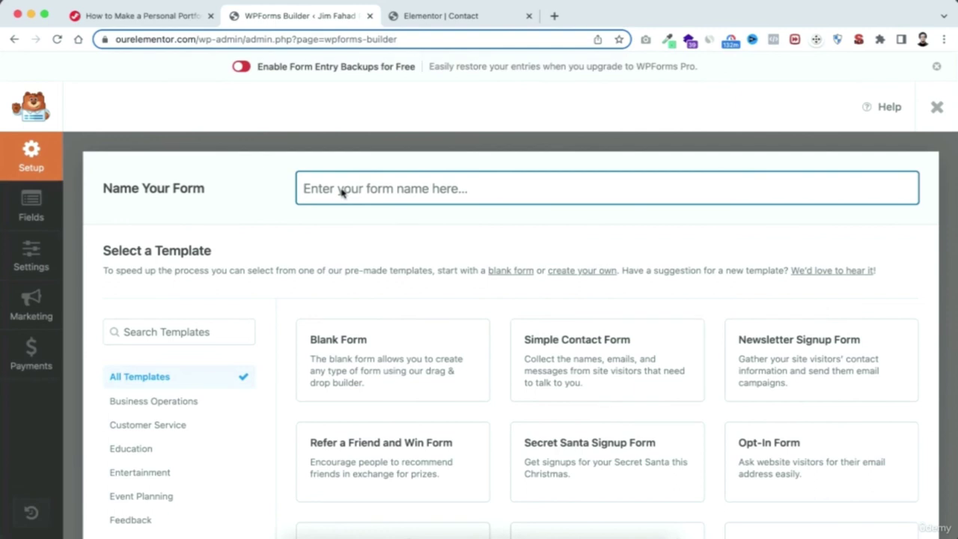
text(Jim's Form)
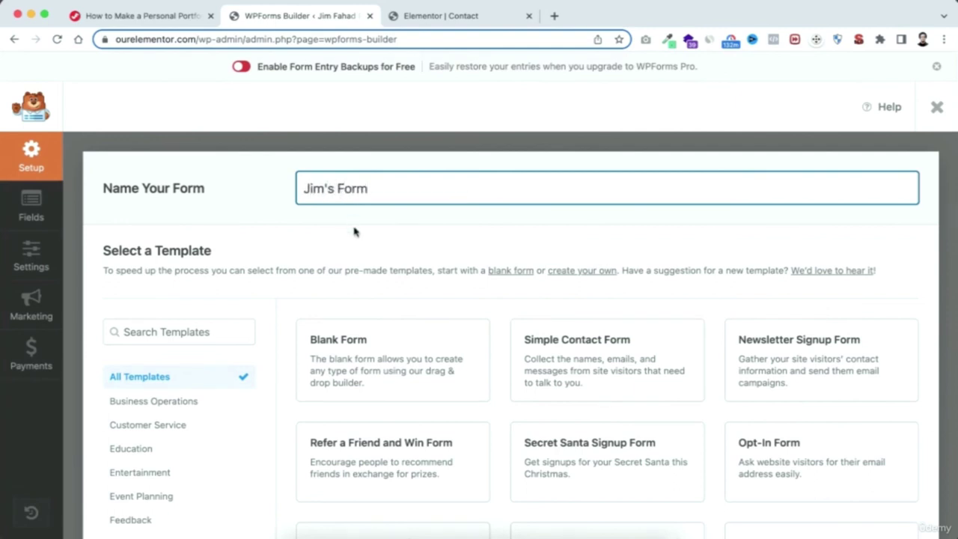
scroll(492, 312, down, 1)
mouse_move(536, 300)
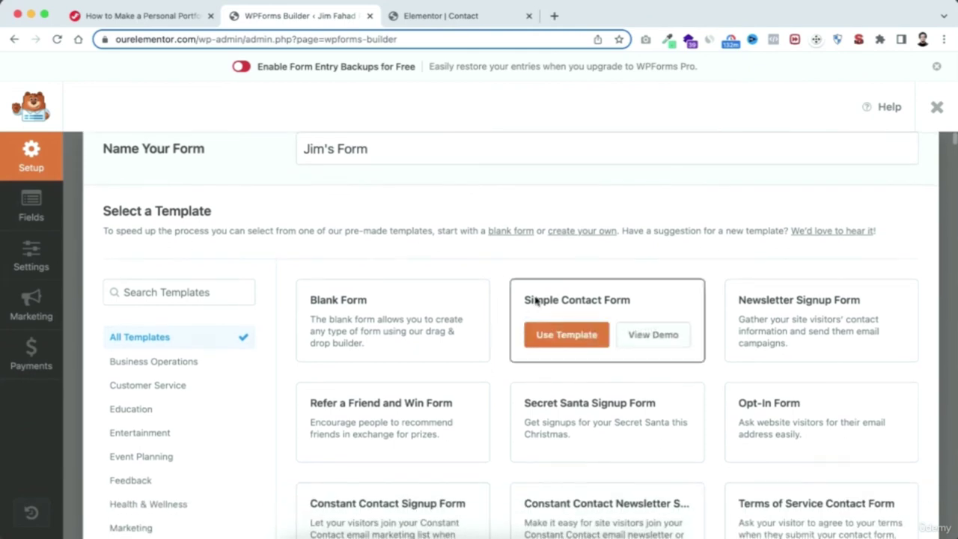
click(558, 336)
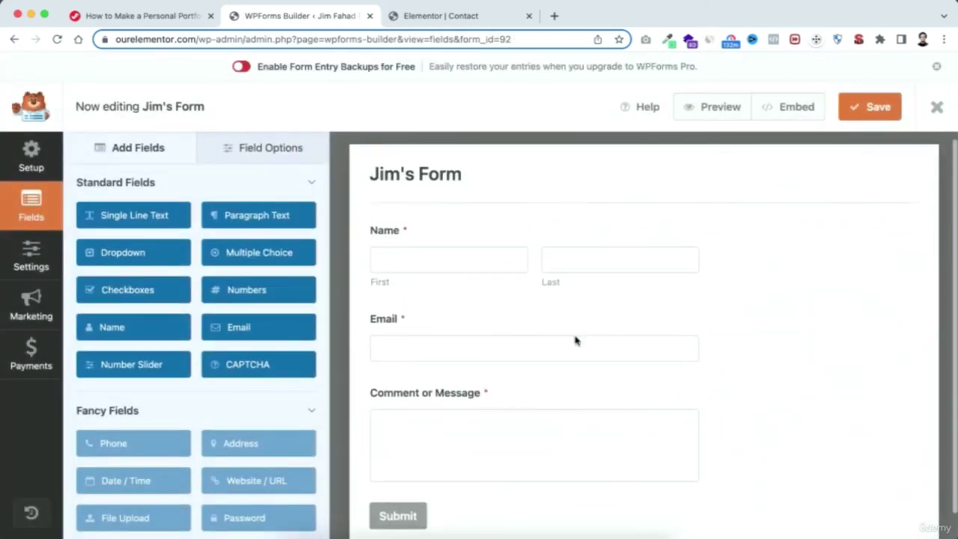
scroll(574, 338, down, 1)
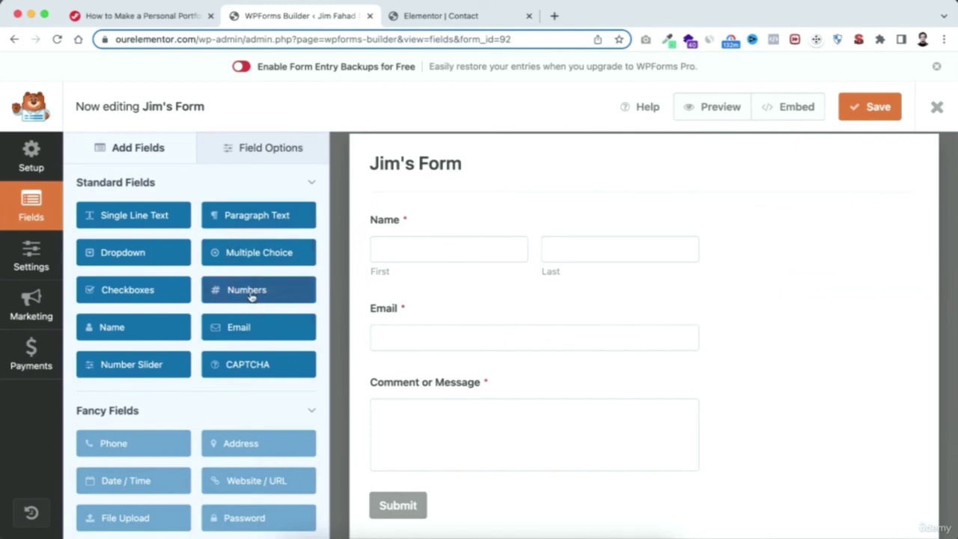
click(250, 293)
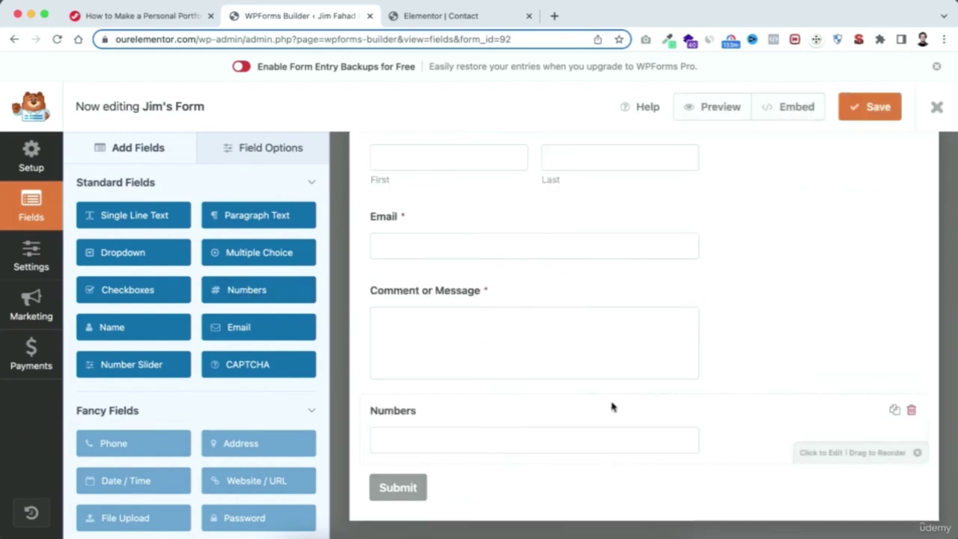
drag(765, 419, 744, 342)
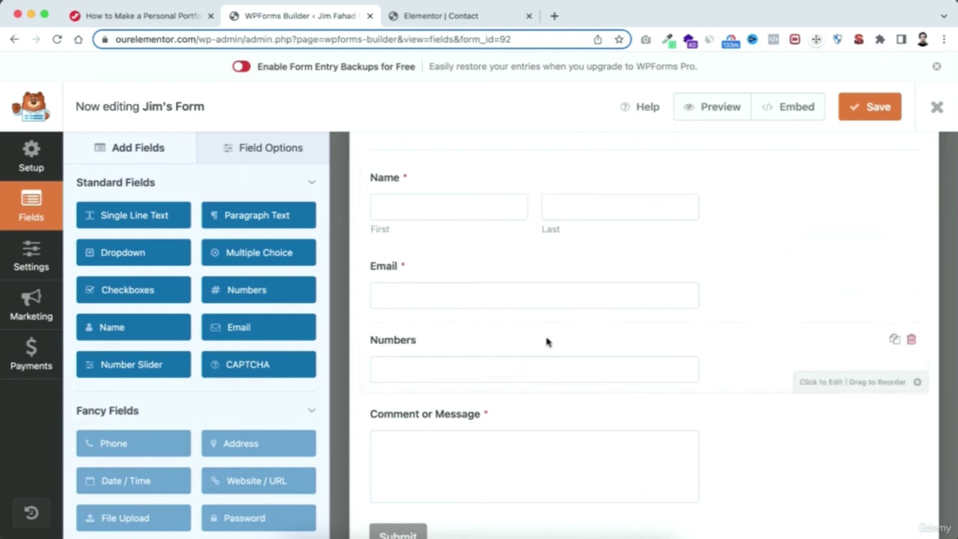
click(912, 341)
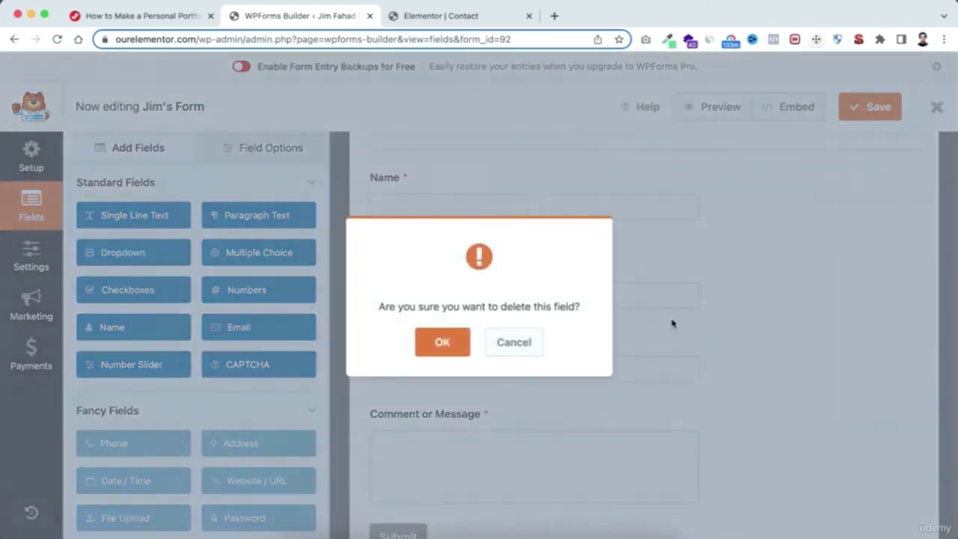
click(445, 349)
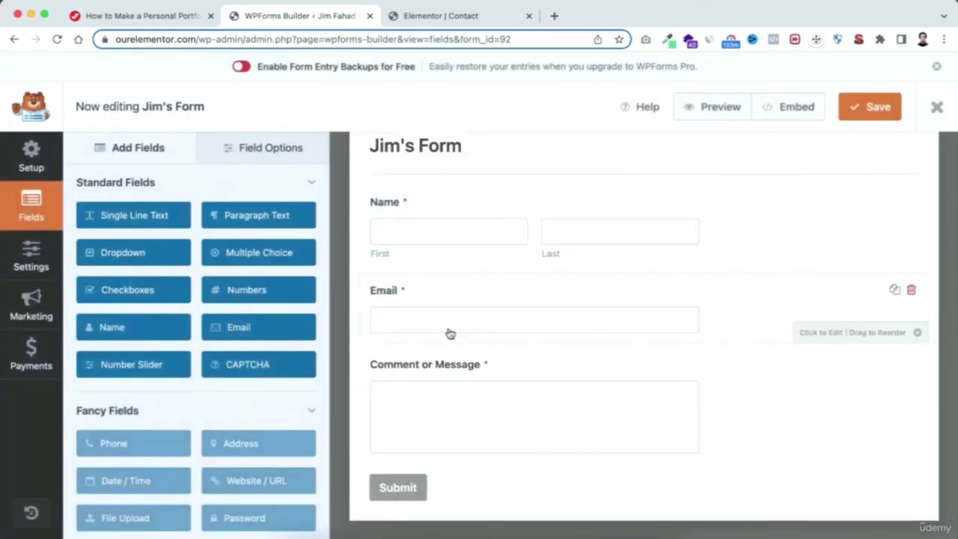
Step: Set the Name field's format to Simple, a single input
click(449, 232)
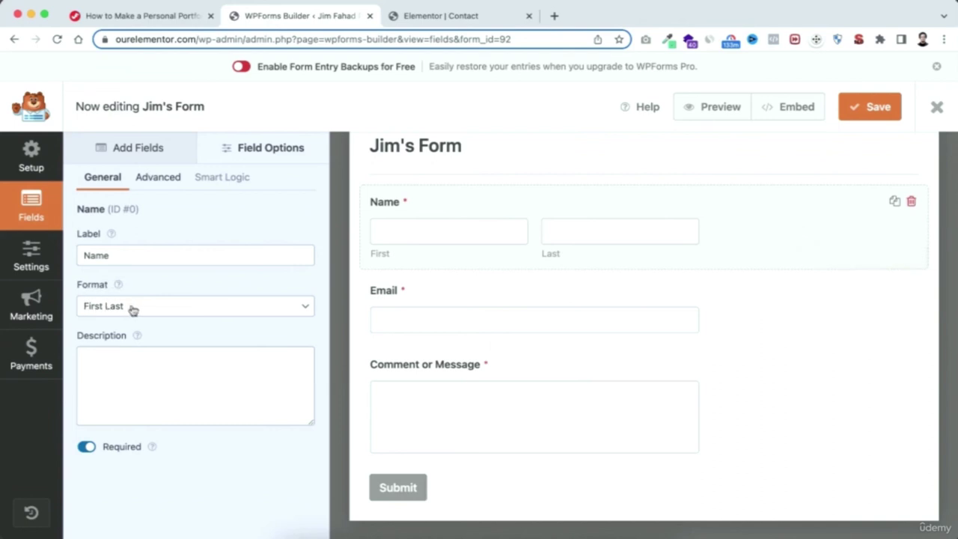
click(127, 310)
click(135, 295)
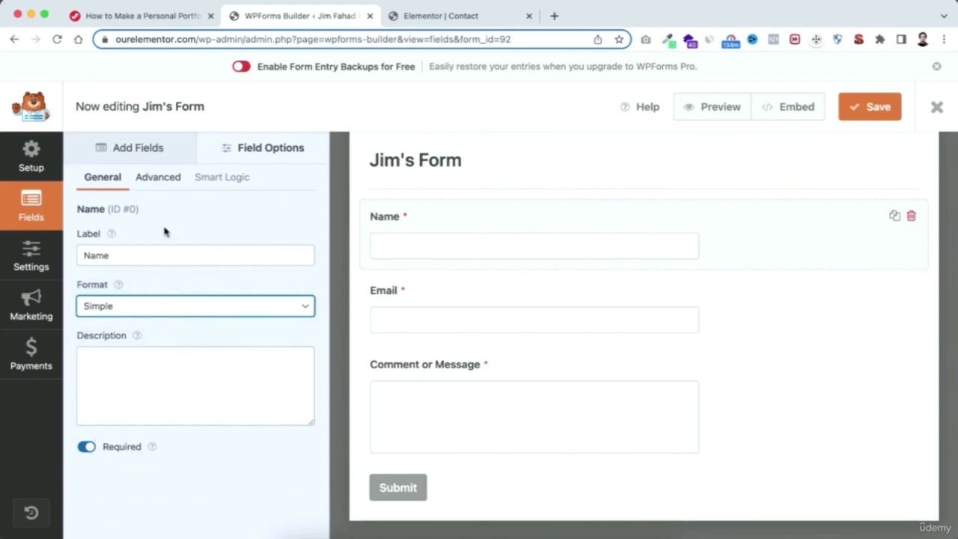
Step: Hide the Name label, add placeholder 'Full Name', and place it in the left half column
click(158, 180)
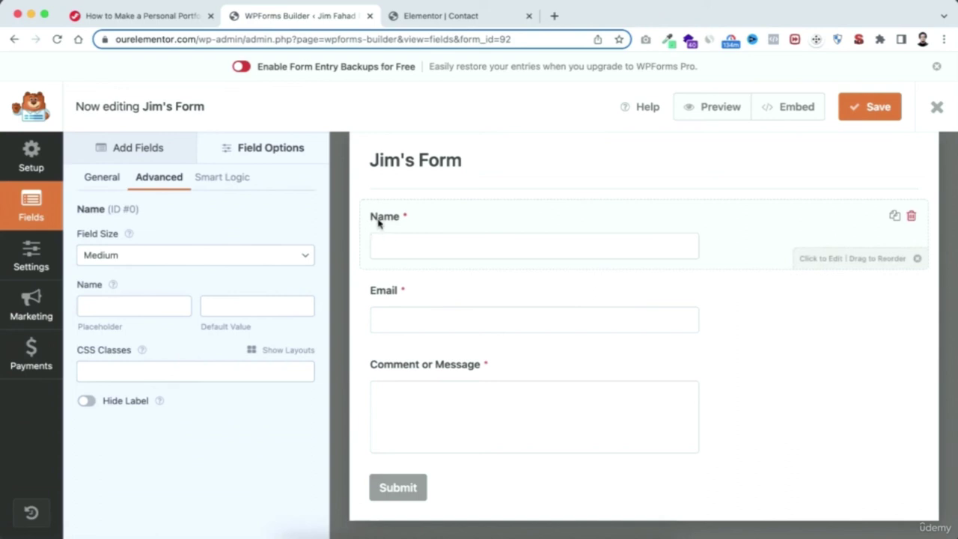
click(87, 402)
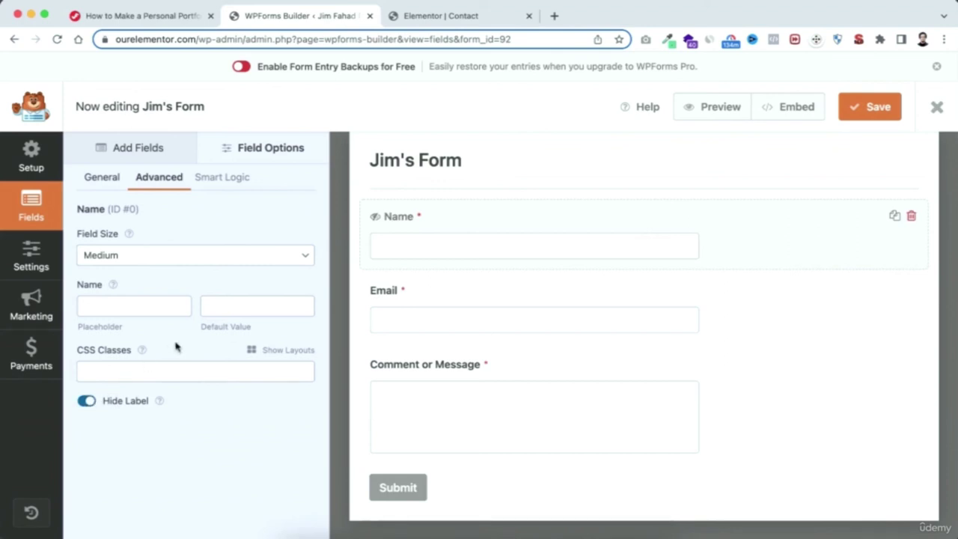
click(108, 305)
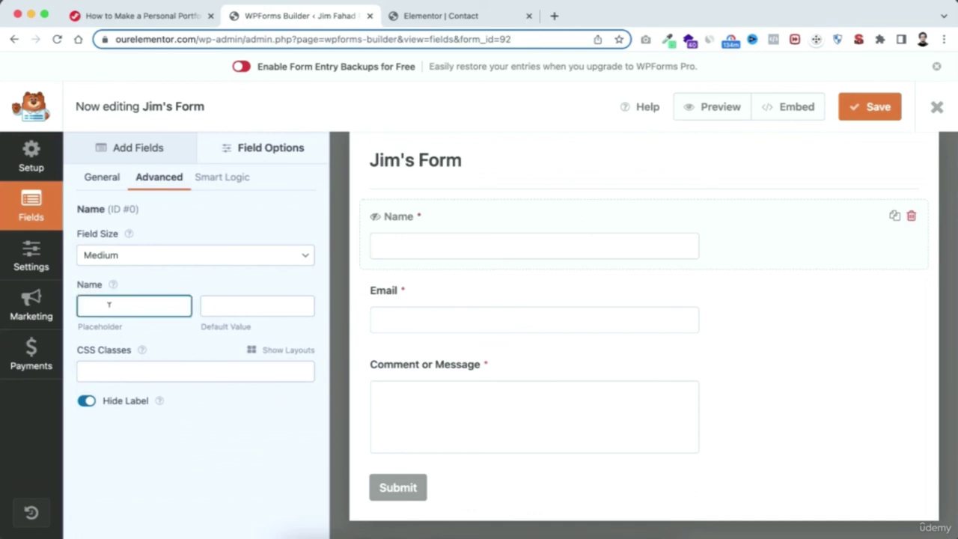
text(Full Name)
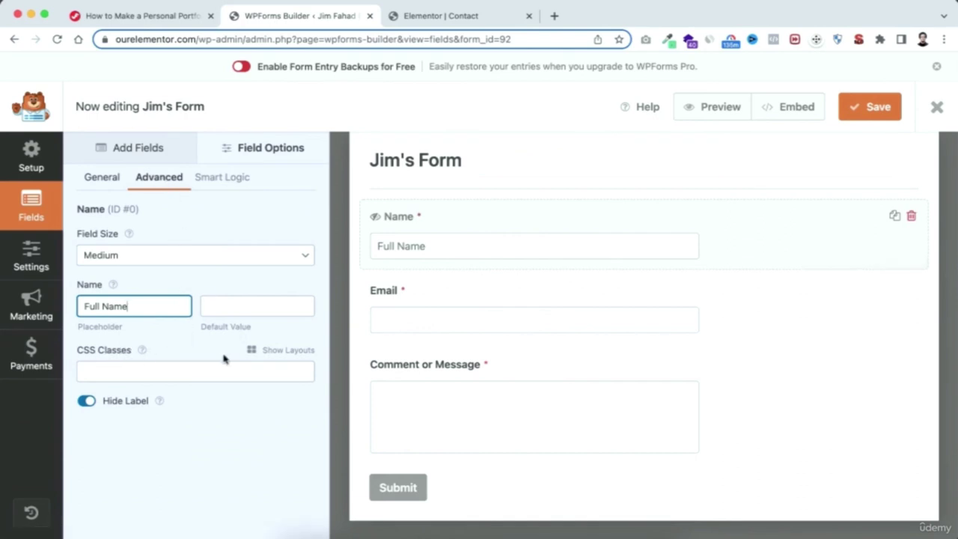
click(276, 353)
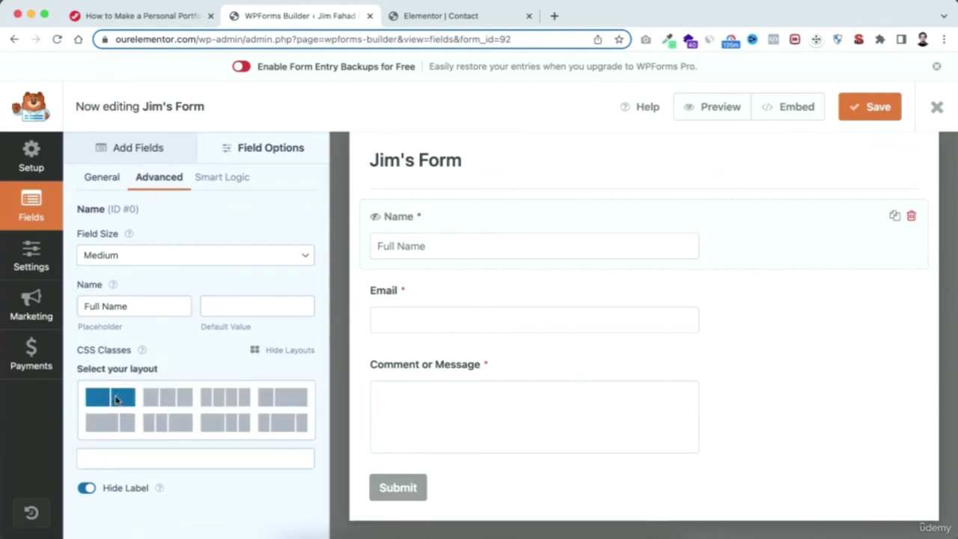
click(113, 400)
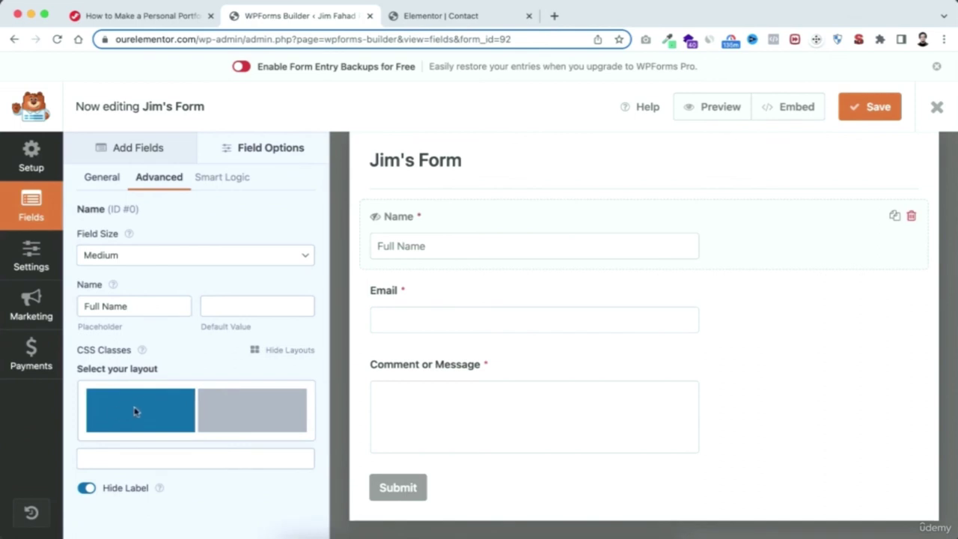
click(130, 411)
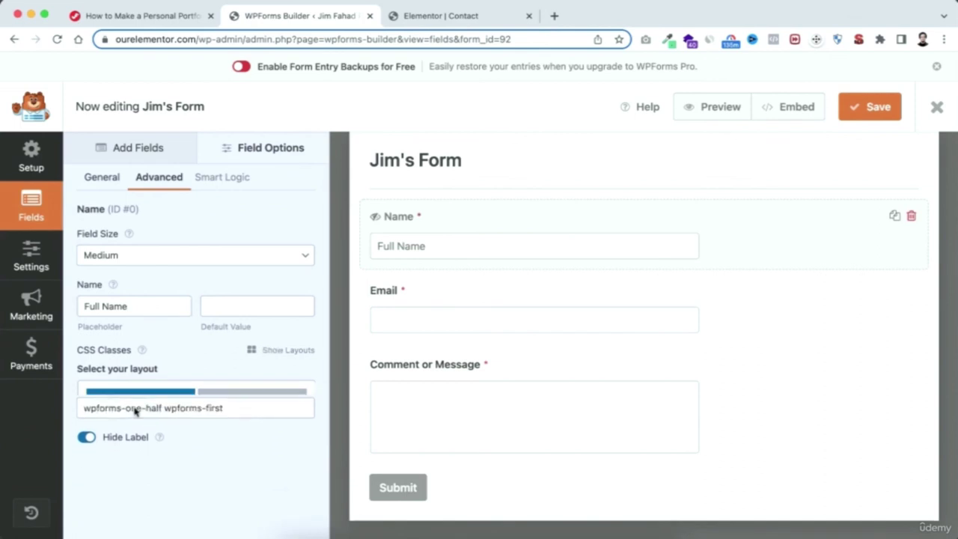
click(434, 297)
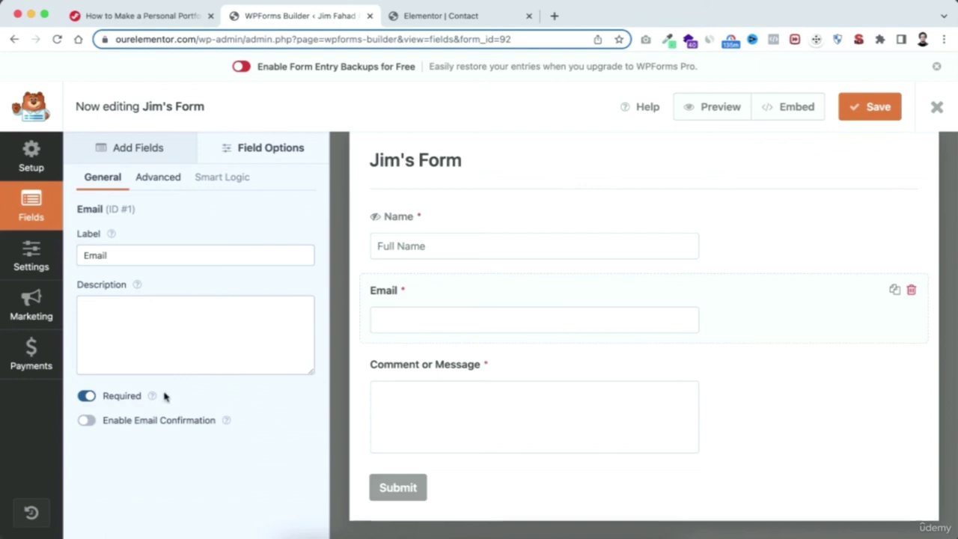
Step: Give the Email field placeholder 'Email' and hide its label
click(163, 179)
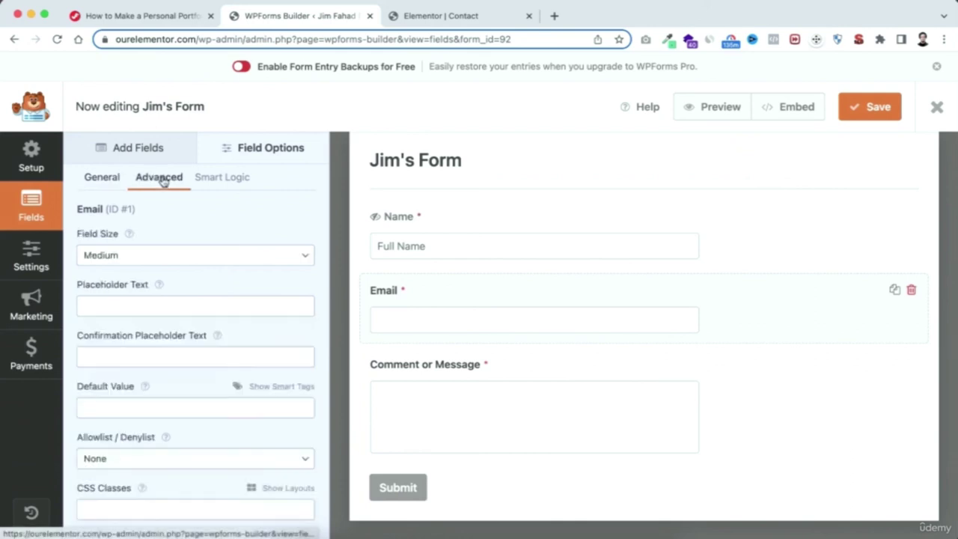
click(122, 305)
text(Email)
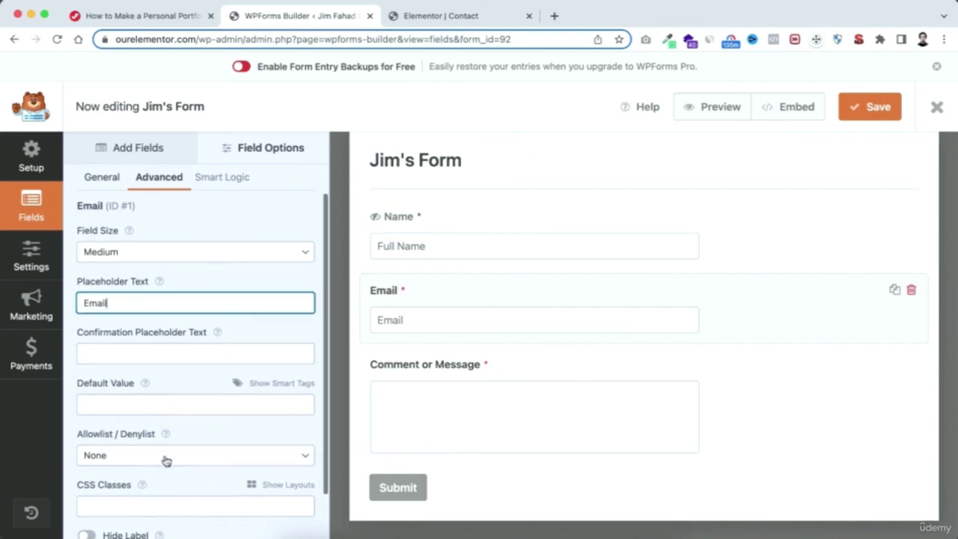
scroll(167, 460, down, 2)
click(87, 484)
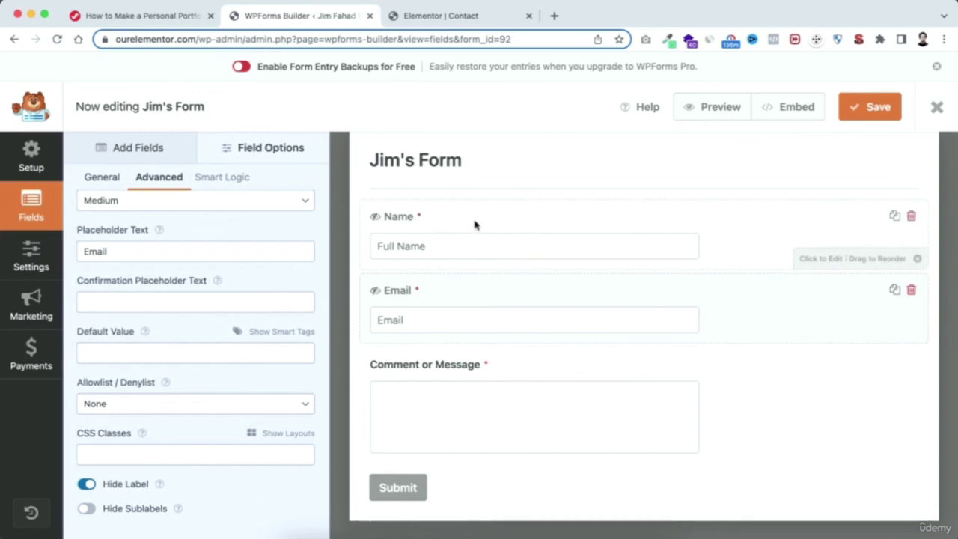
Step: Place the Email field in the right half-width column layout
click(277, 434)
scroll(199, 418, down, 1)
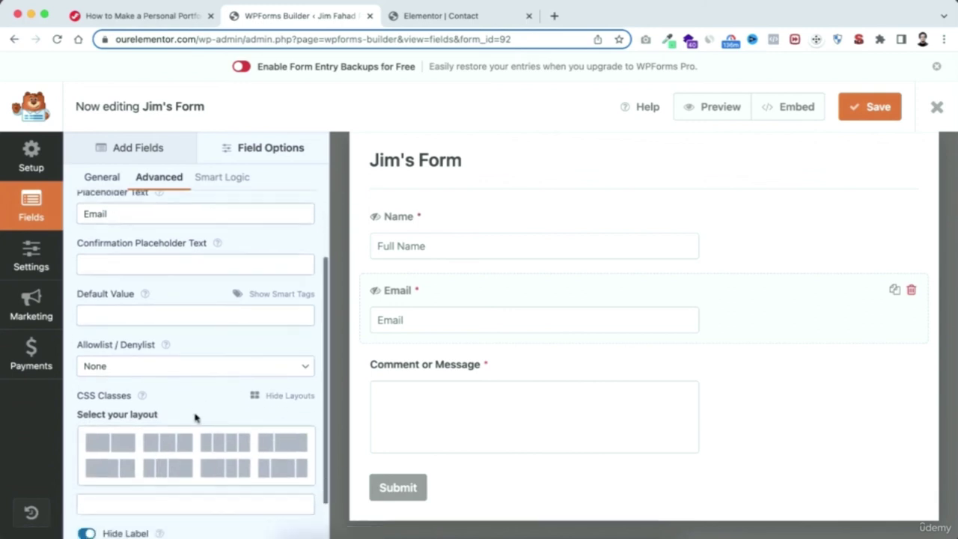
click(125, 444)
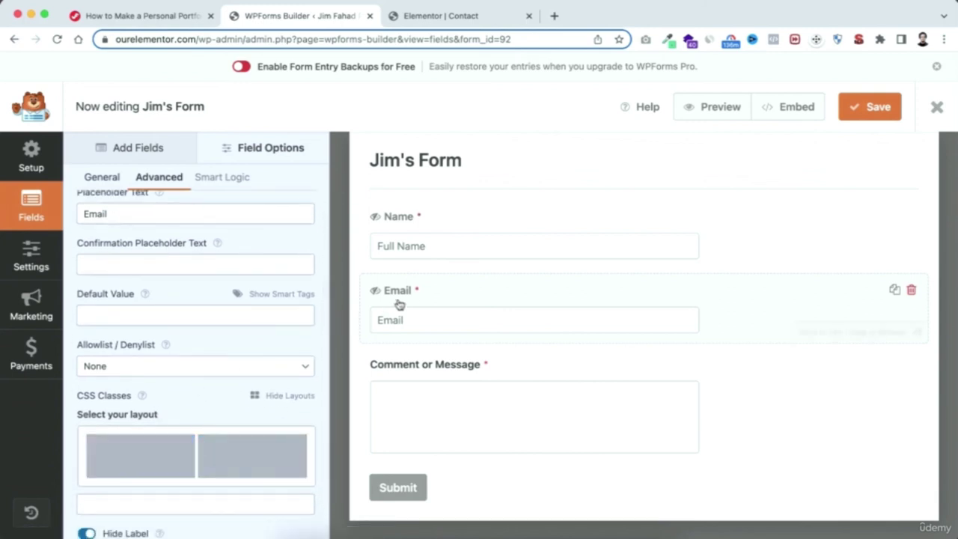
click(255, 459)
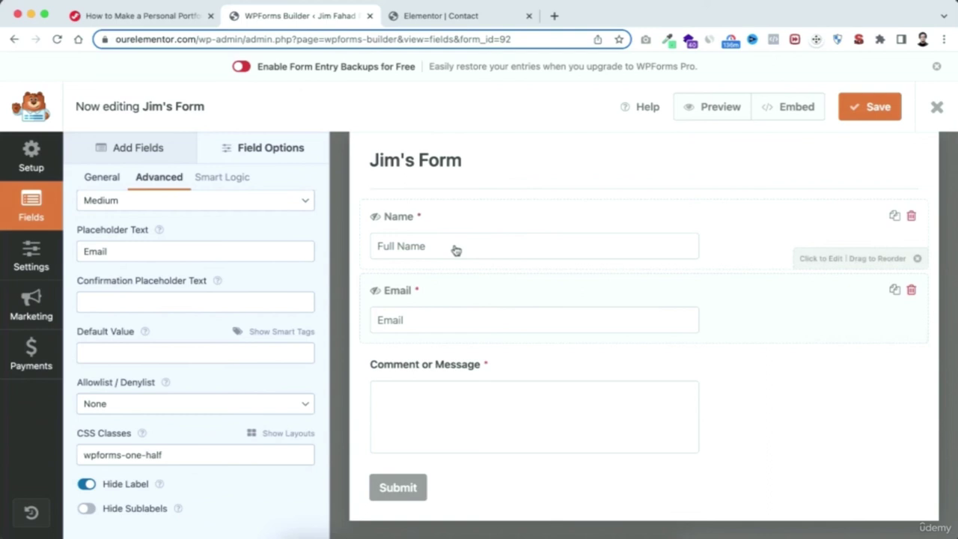
click(449, 400)
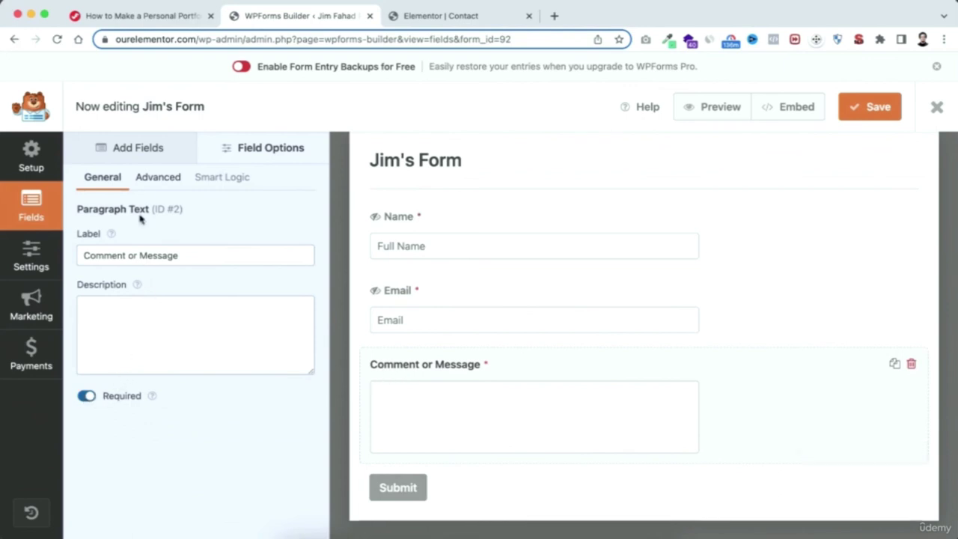
Step: Give the Comment or Message field placeholder 'Message' and hide its label
click(157, 184)
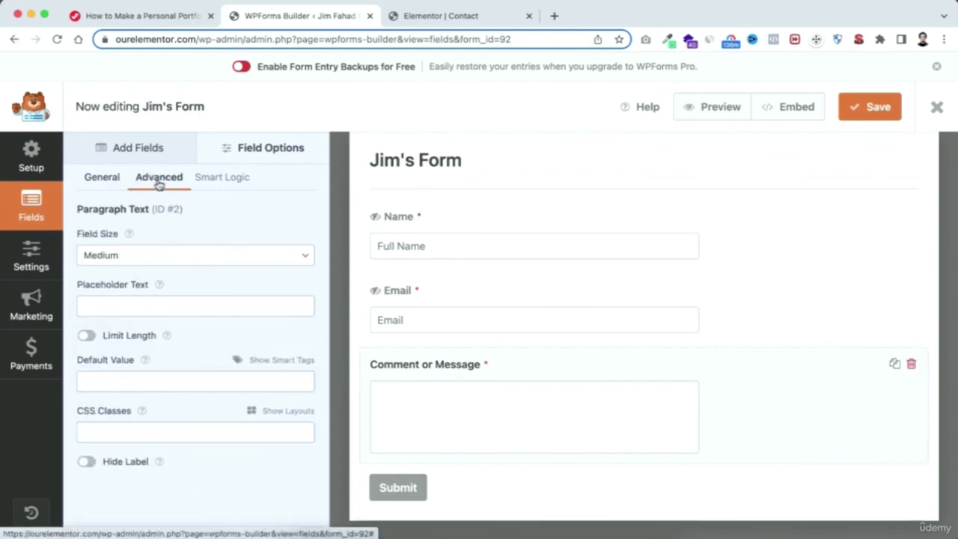
click(122, 300)
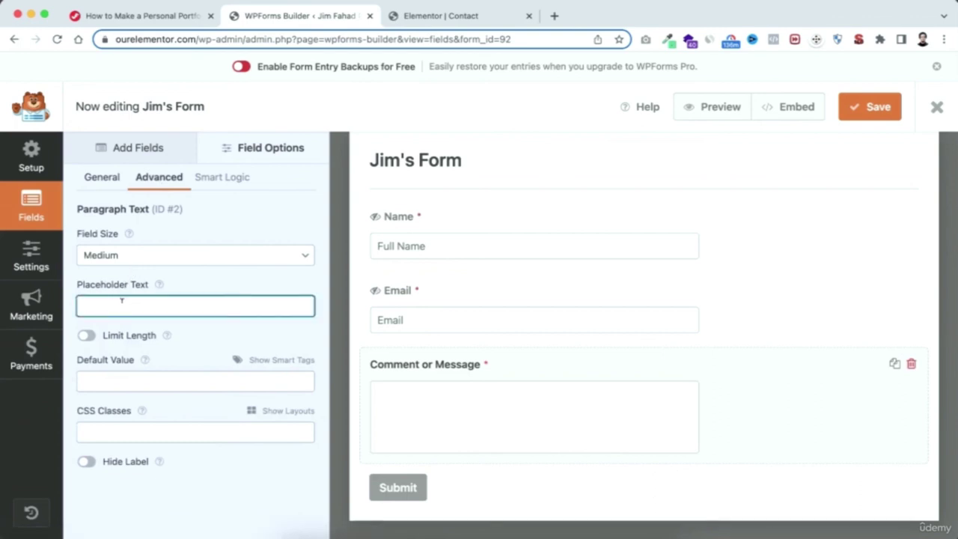
text(Message)
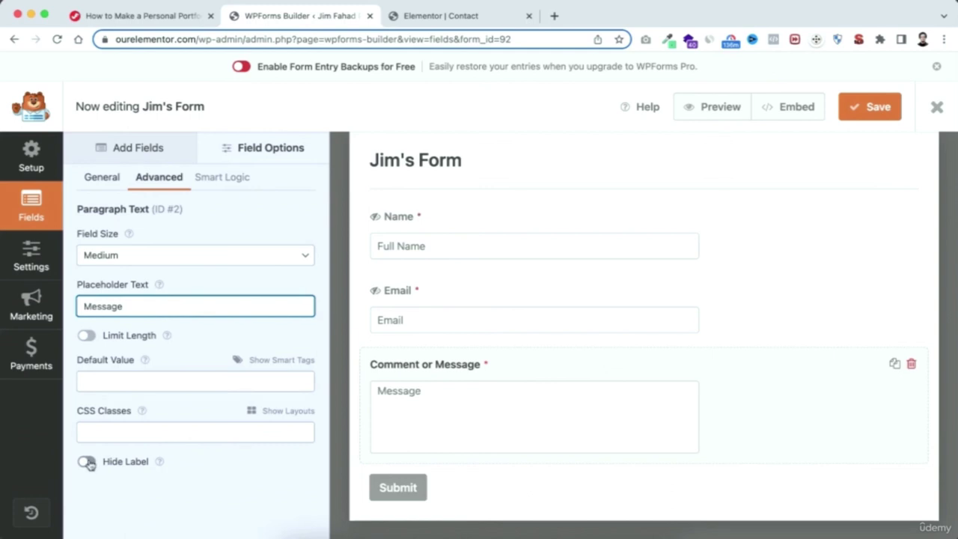
click(87, 462)
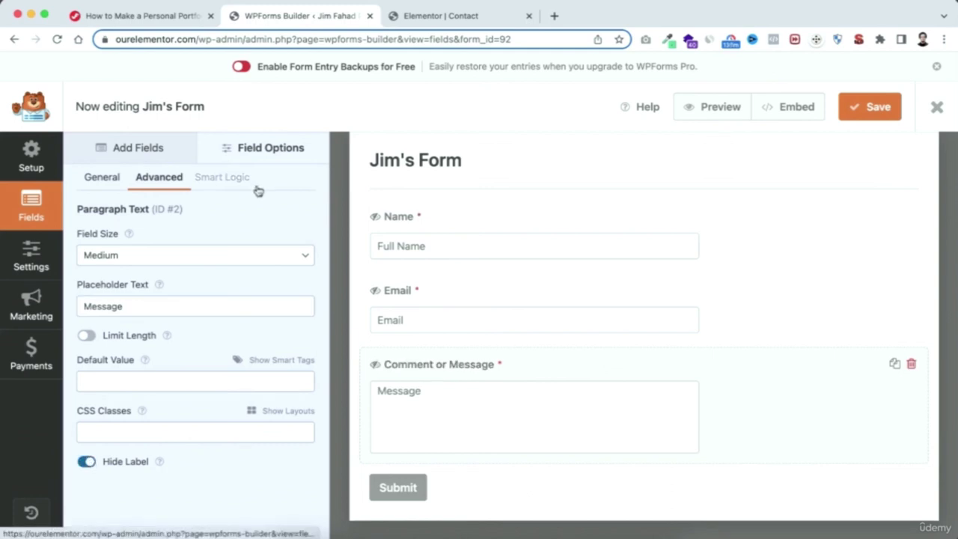
click(39, 267)
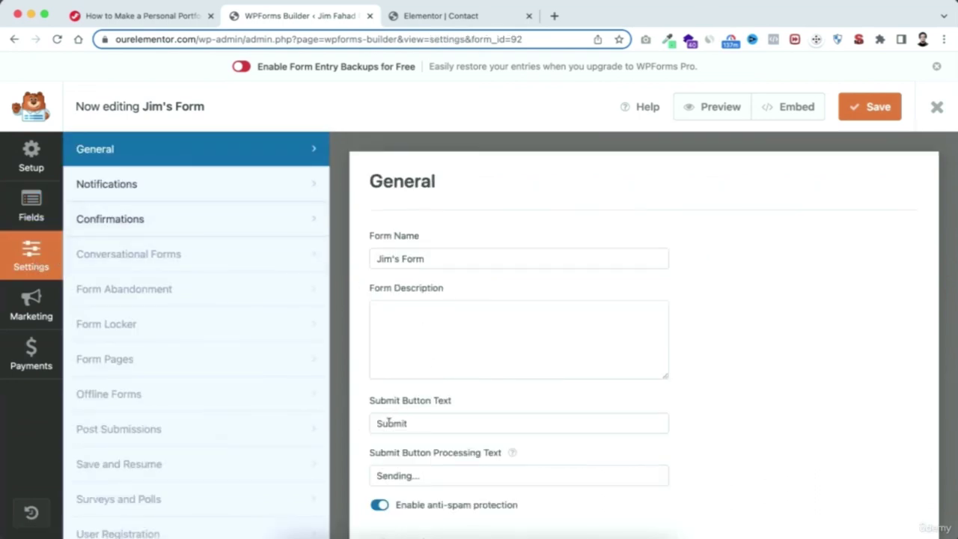
Step: Replace the submit button text 'Submit' with 'Send To Me'
scroll(388, 421, down, 2)
click(414, 405)
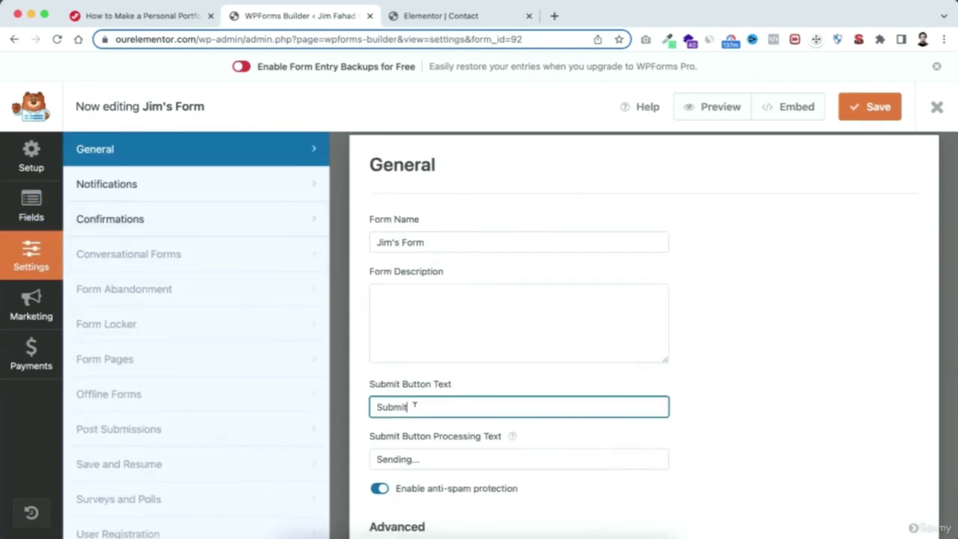
drag(414, 405, 363, 409)
text(Send To Me)
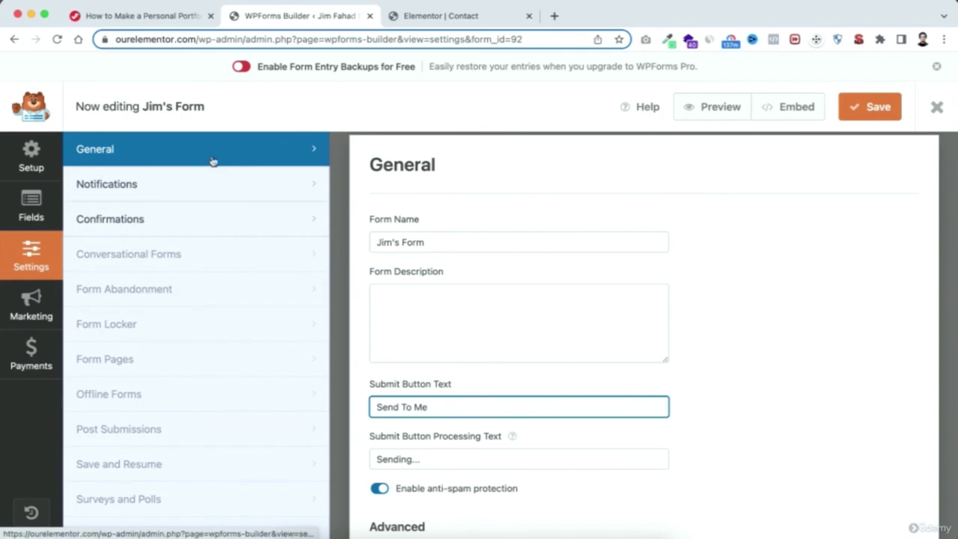
Step: Review the form's Notifications settings and the Default Notification
click(166, 191)
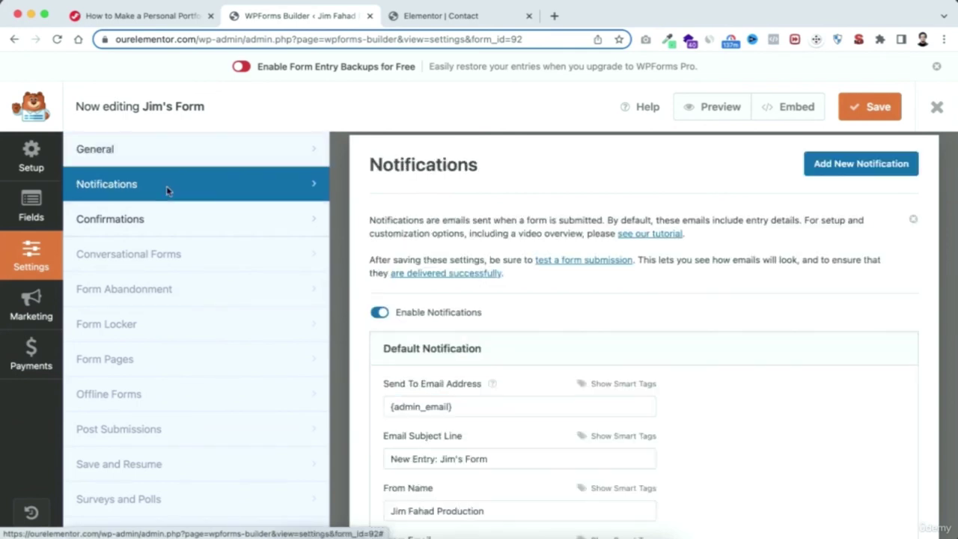
scroll(562, 427, down, 3)
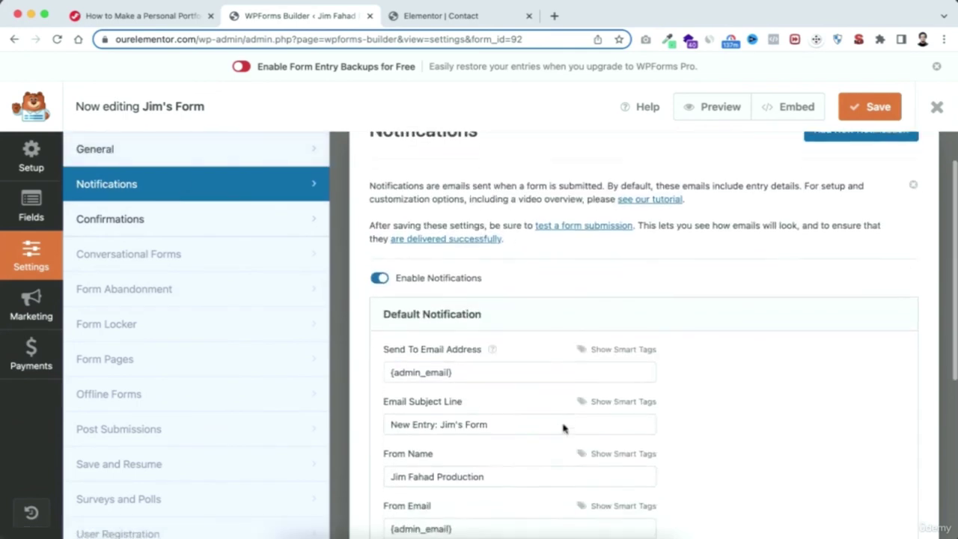
scroll(564, 428, down, 1)
scroll(564, 428, up, 2)
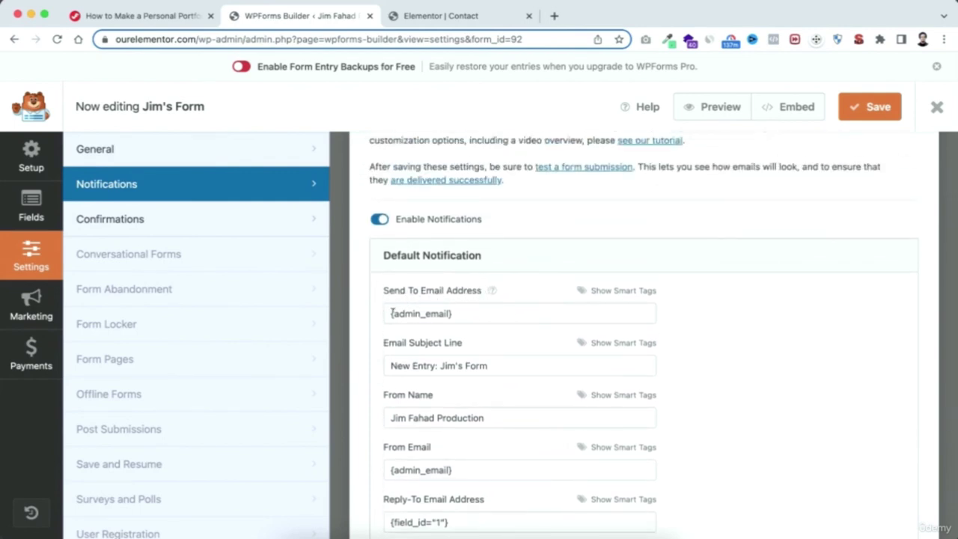
Step: Try a personal email as recipient, then undo it to keep {admin_email}
drag(388, 313, 471, 313)
click(471, 314)
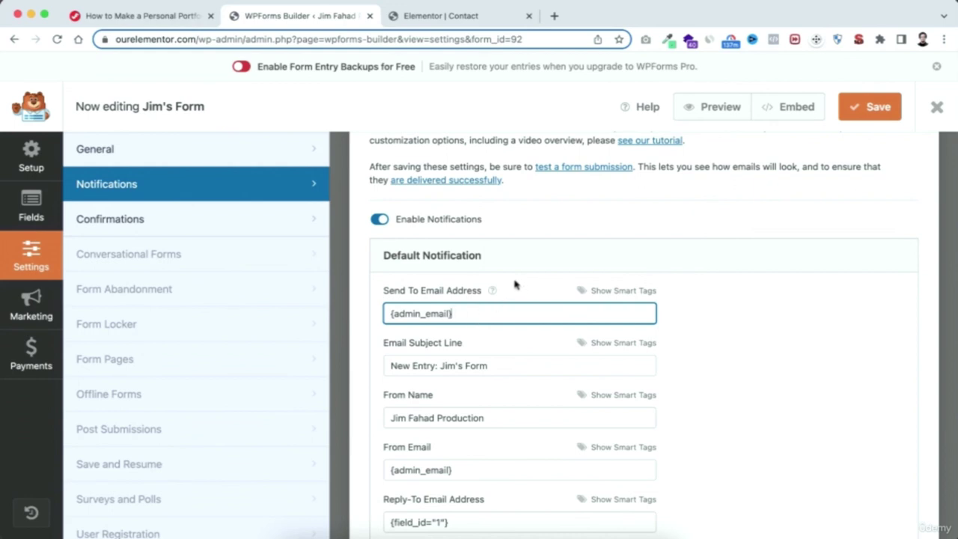
triple_click(433, 313)
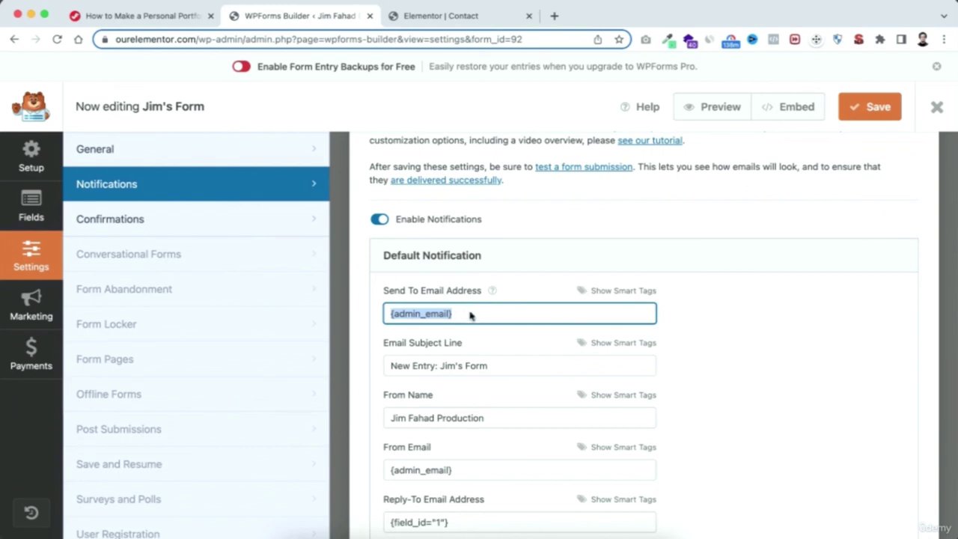
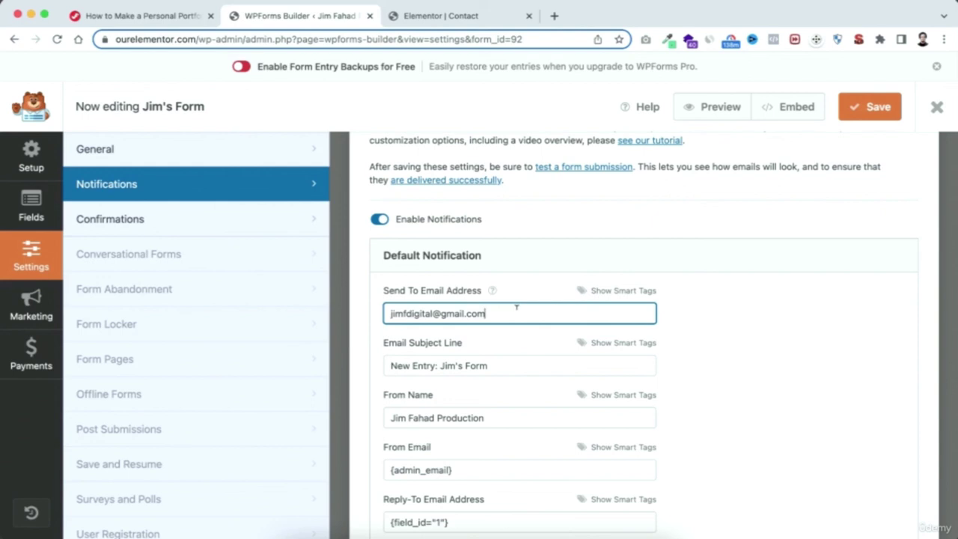
key(super+z)
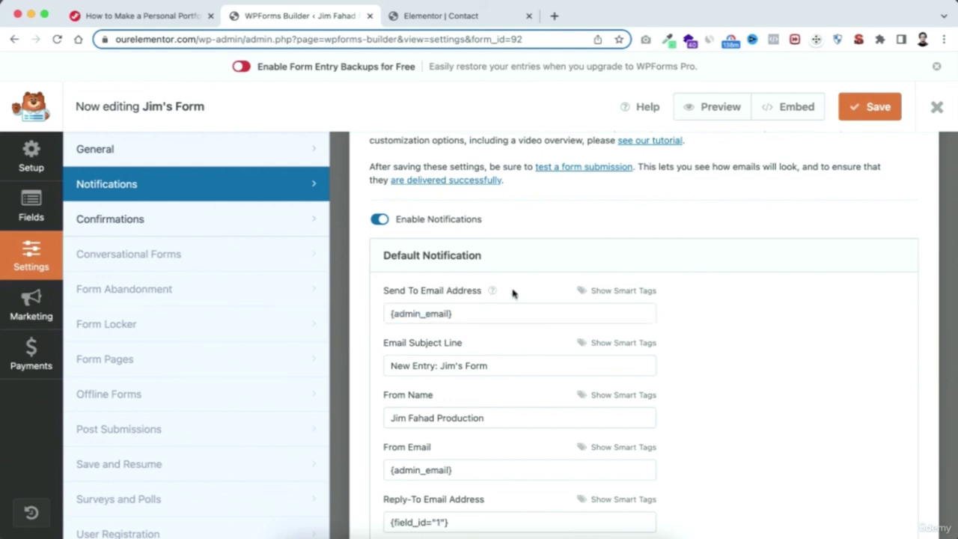
click(463, 316)
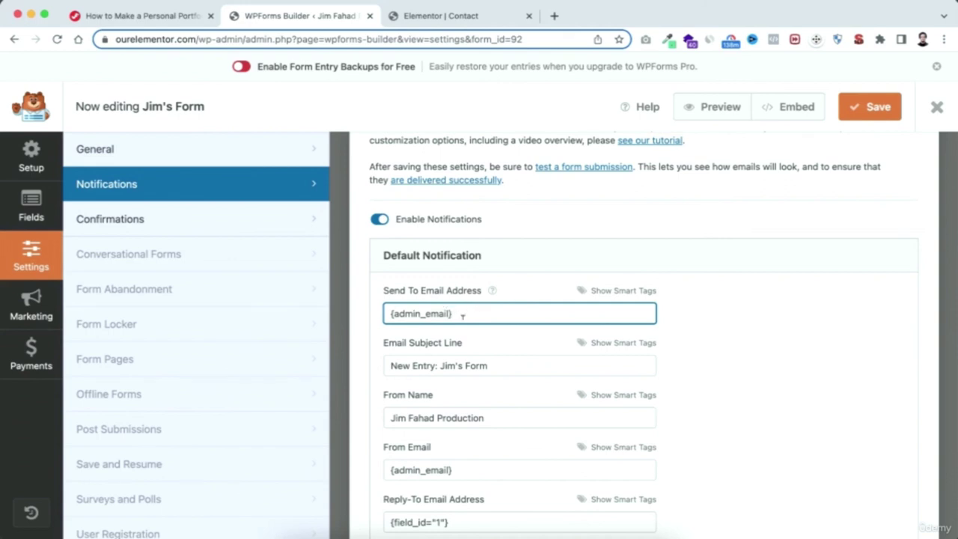
click(482, 384)
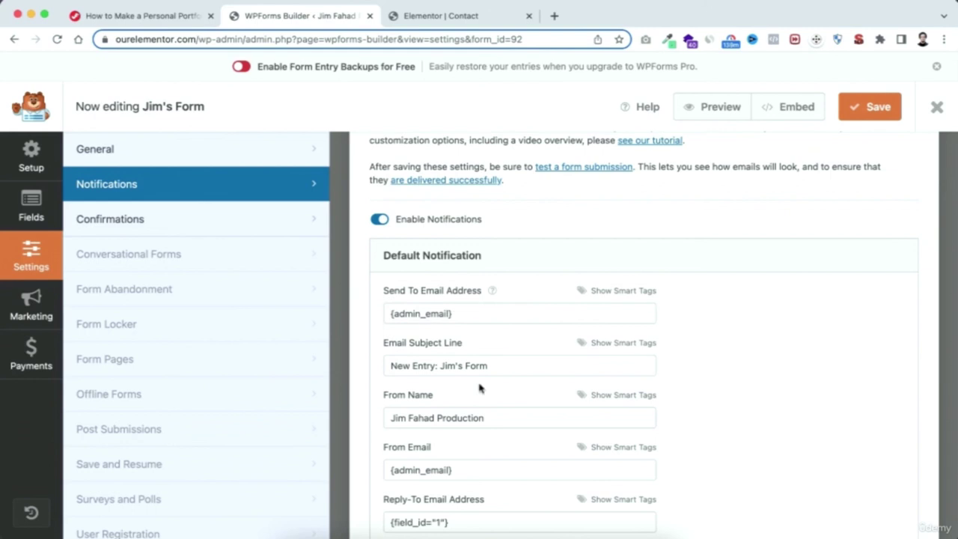
scroll(481, 386, down, 3)
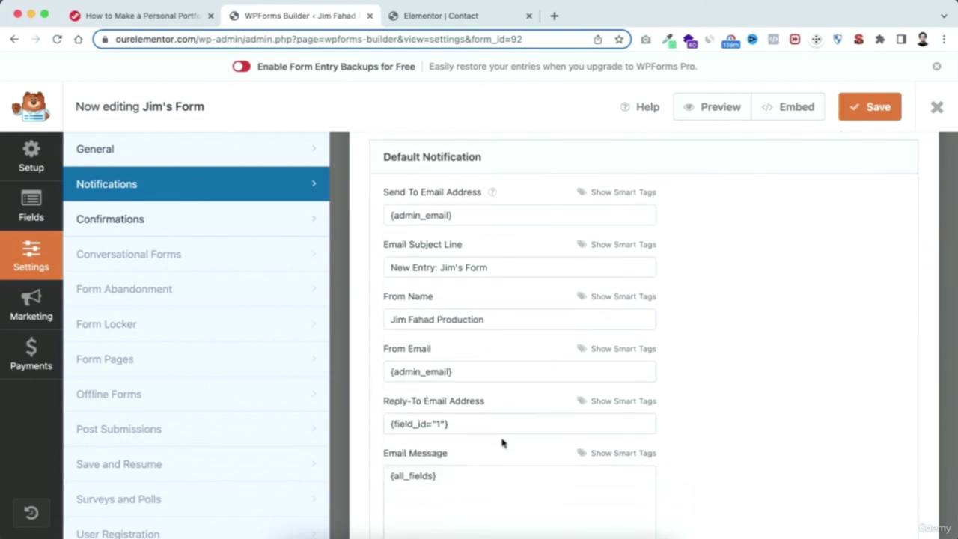
scroll(486, 449, up, 5)
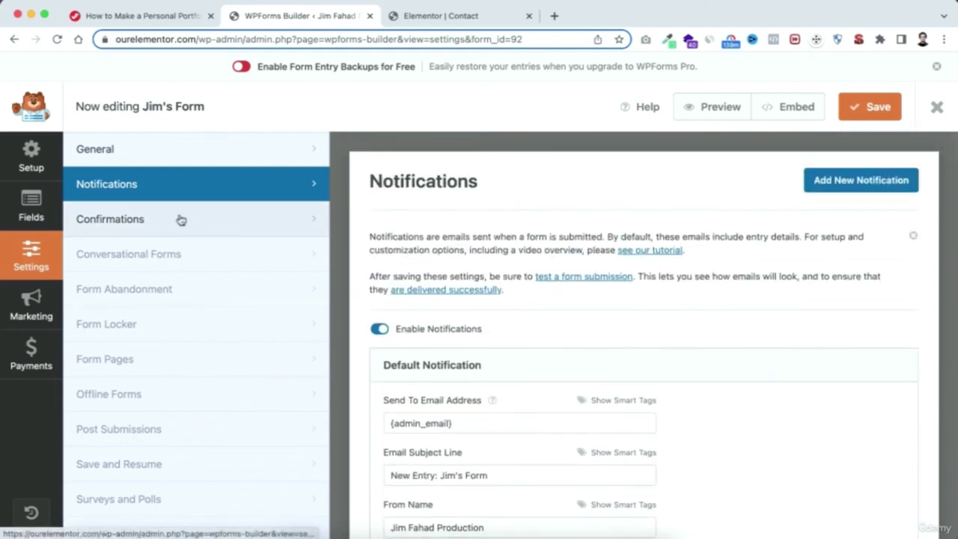
Step: Review the confirmation message, then save the form and close the builder
click(199, 218)
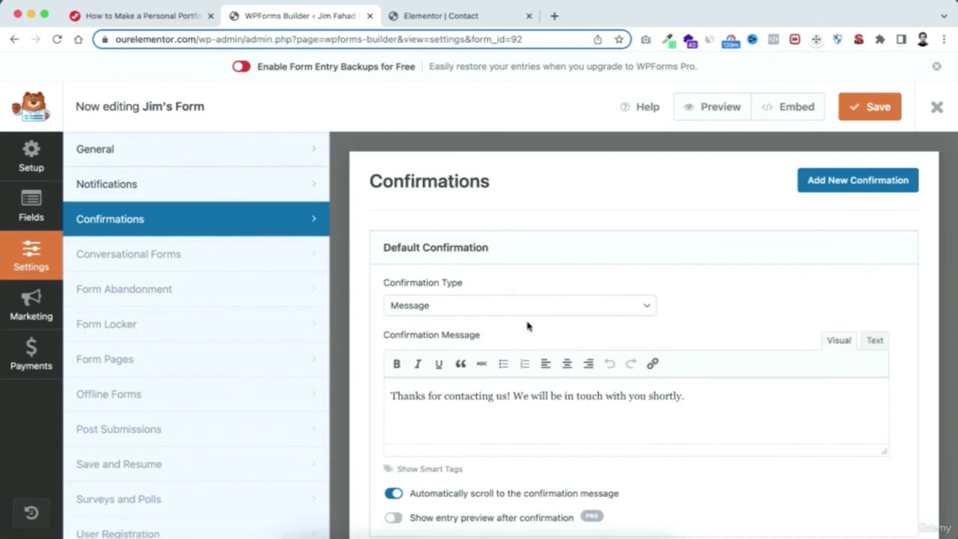
scroll(528, 325, down, 1)
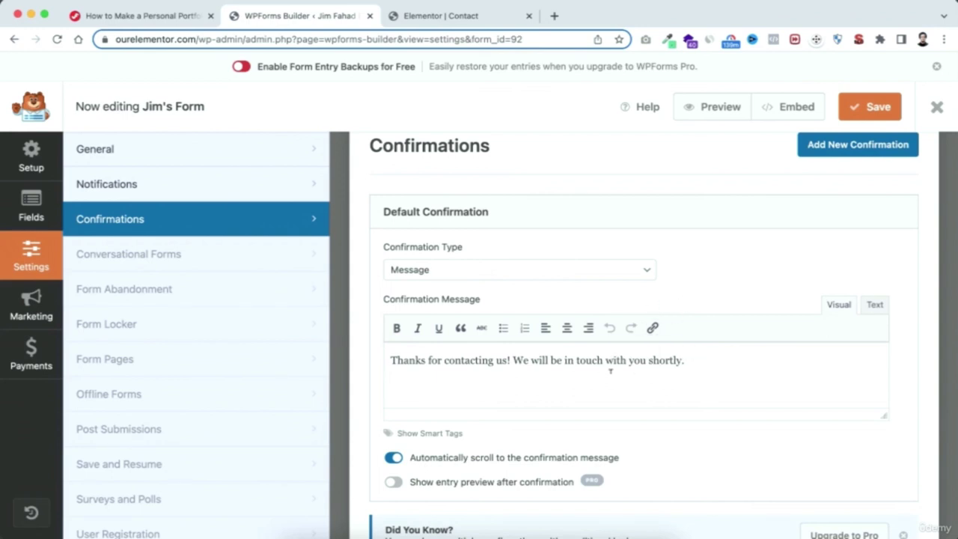
drag(390, 361, 702, 364)
click(701, 364)
click(862, 106)
click(938, 108)
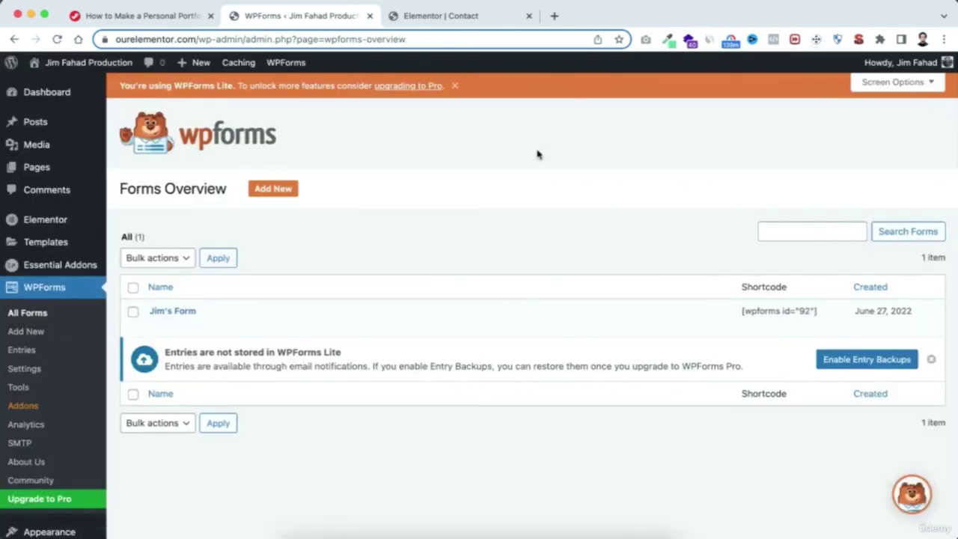
Step: Reload the Contact page in Elementor and select its empty WPForms widget
click(464, 17)
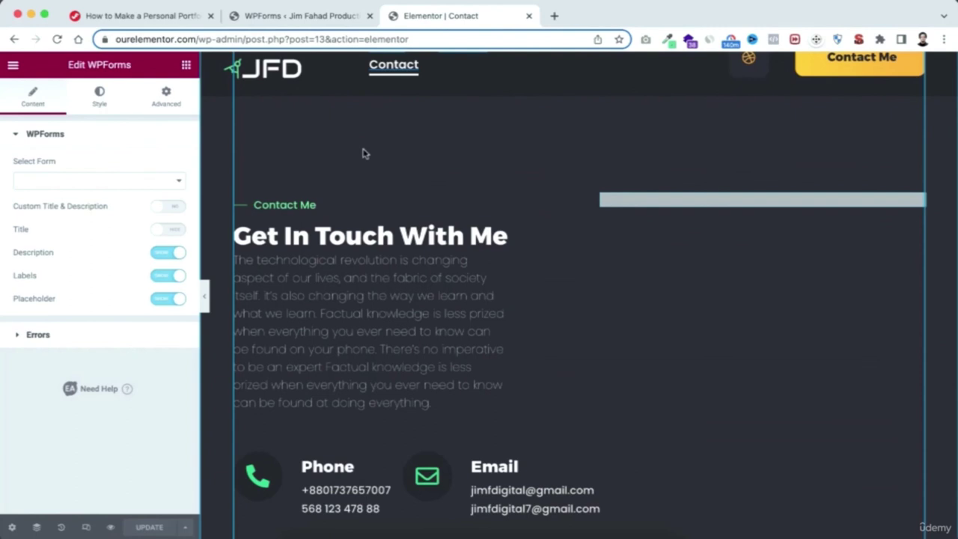
scroll(364, 153, up, 3)
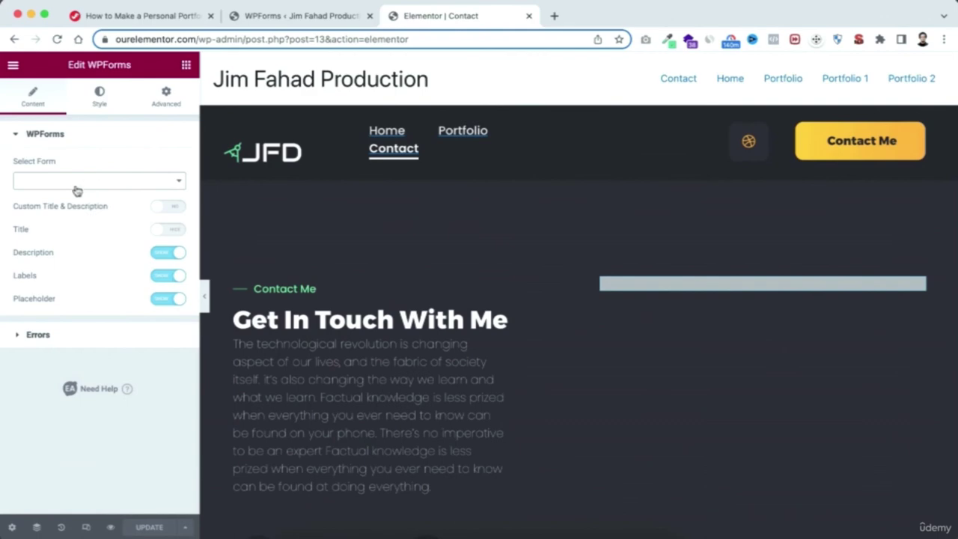
click(304, 15)
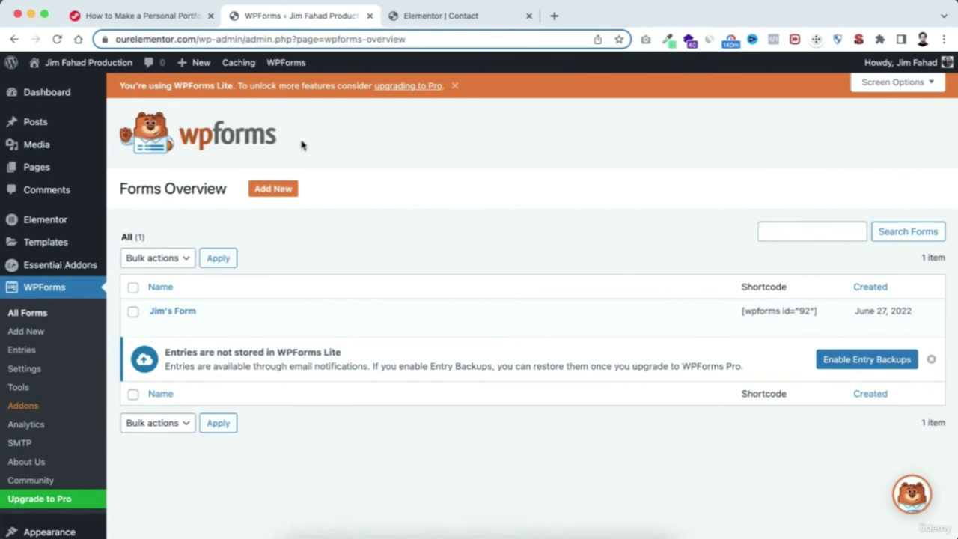
click(436, 17)
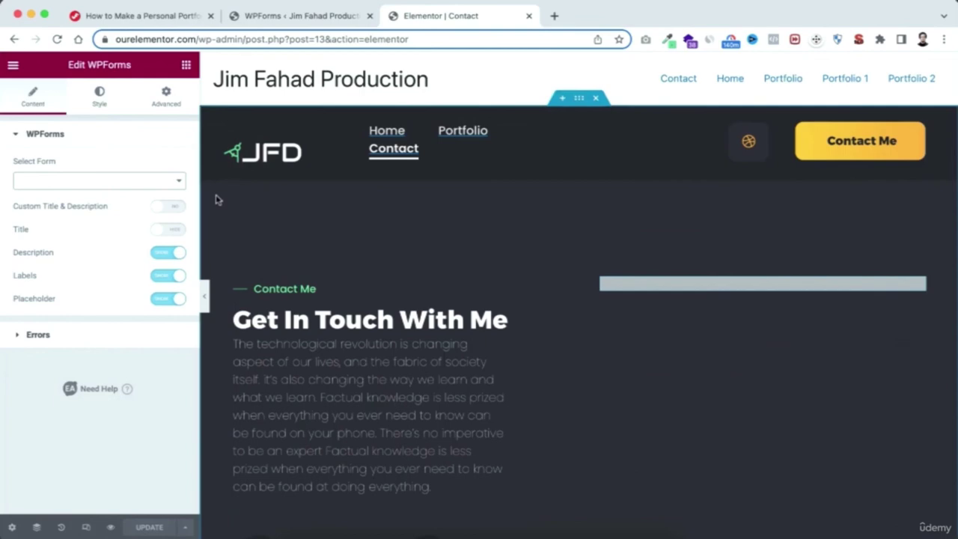
click(58, 39)
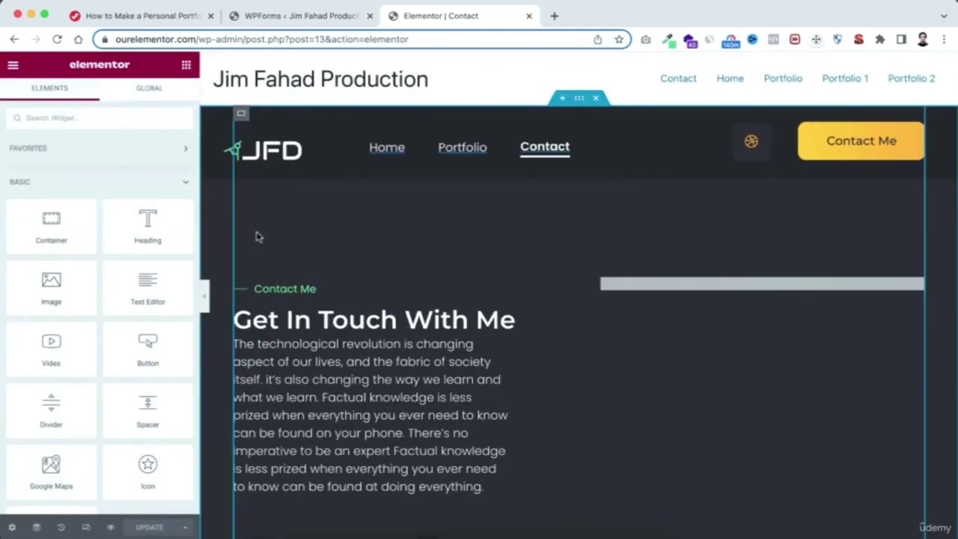
scroll(550, 429, down, 2)
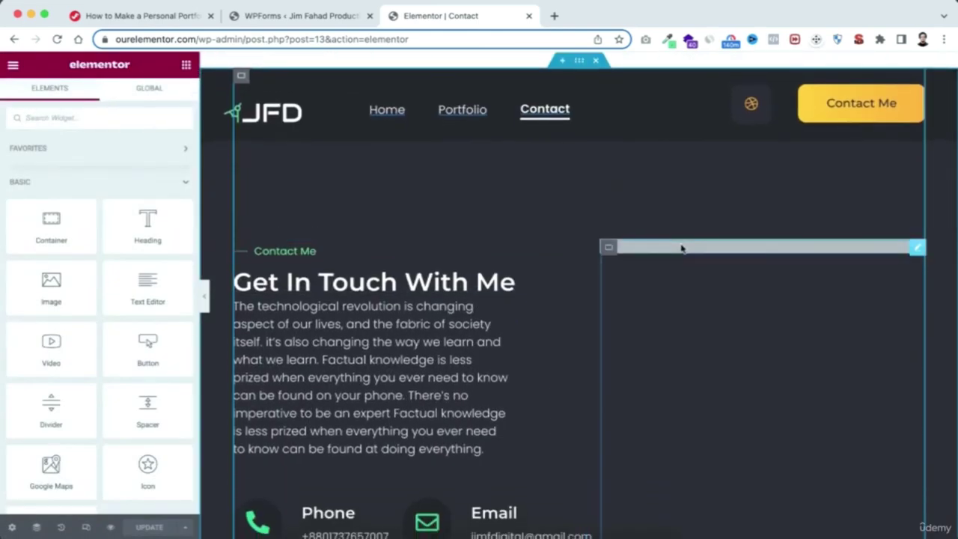
click(739, 250)
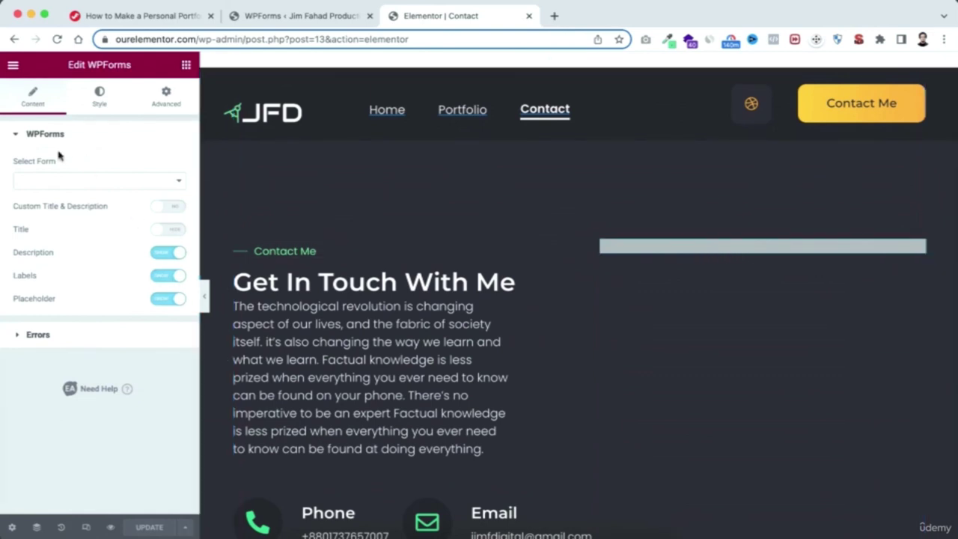
Step: Choose Jim's Form in the WPForms widget and update the Contact page
click(96, 184)
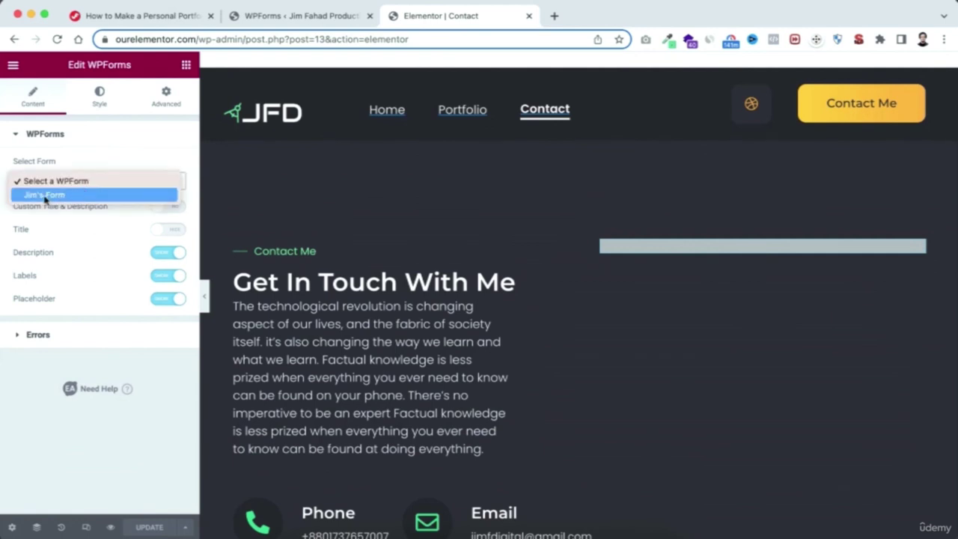
click(81, 196)
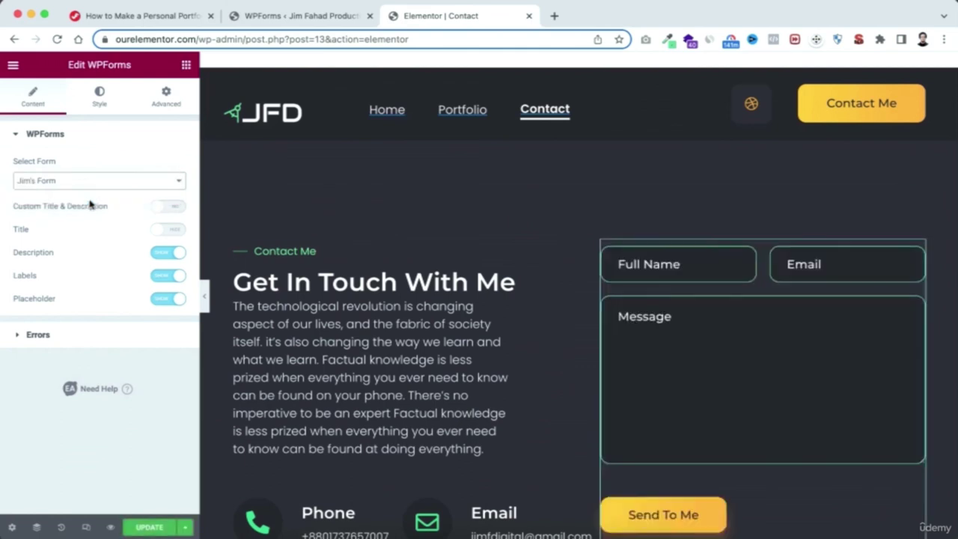
scroll(573, 359, down, 2)
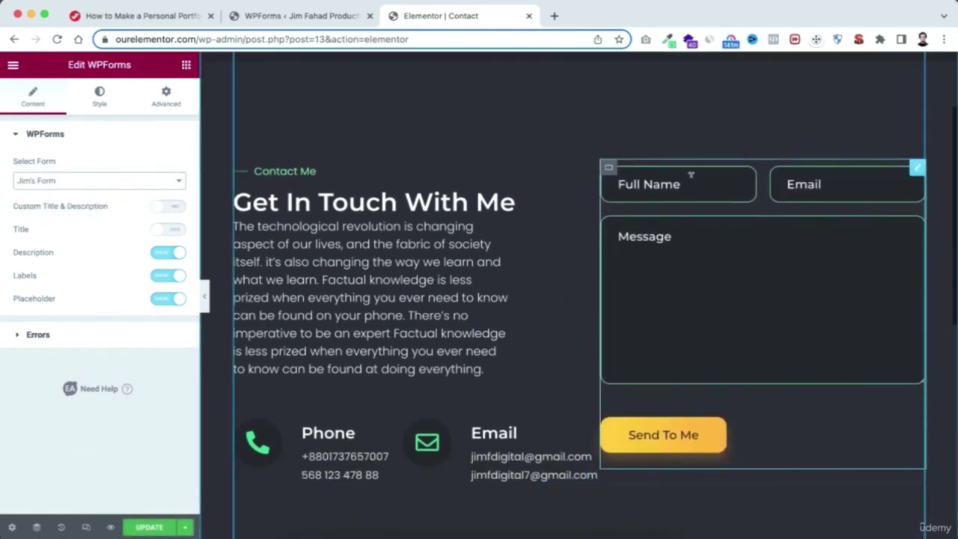
scroll(704, 311, up, 3)
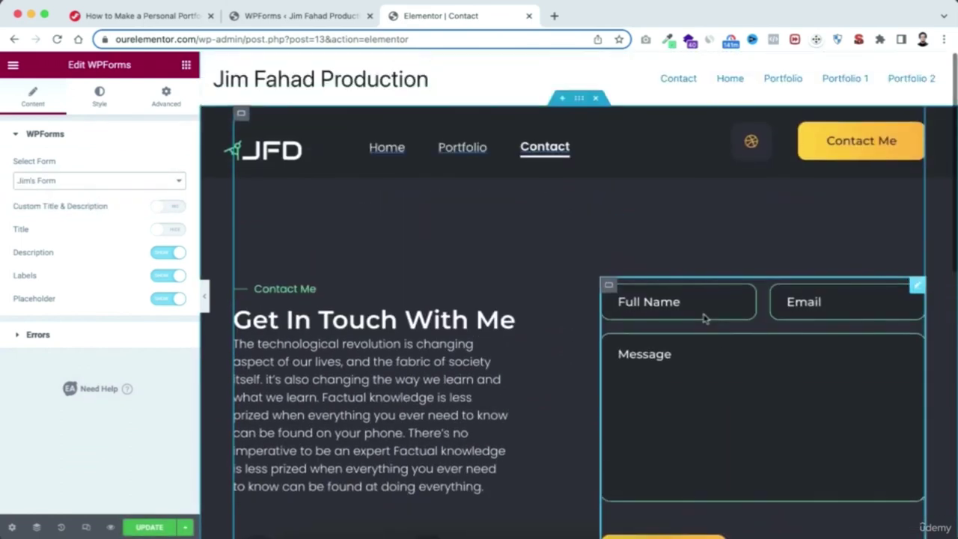
scroll(704, 316, down, 6)
scroll(704, 318, down, 4)
scroll(703, 316, up, 6)
scroll(674, 309, up, 2)
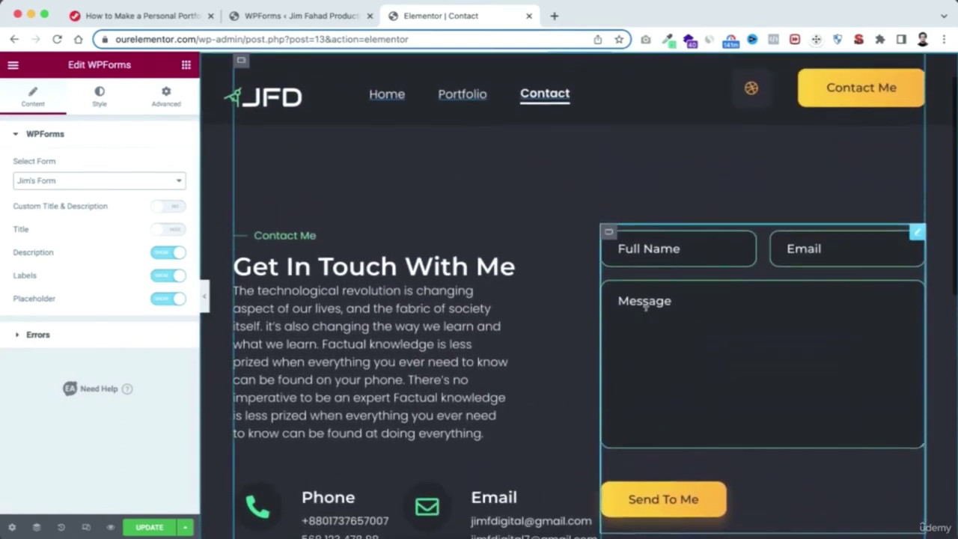
click(149, 528)
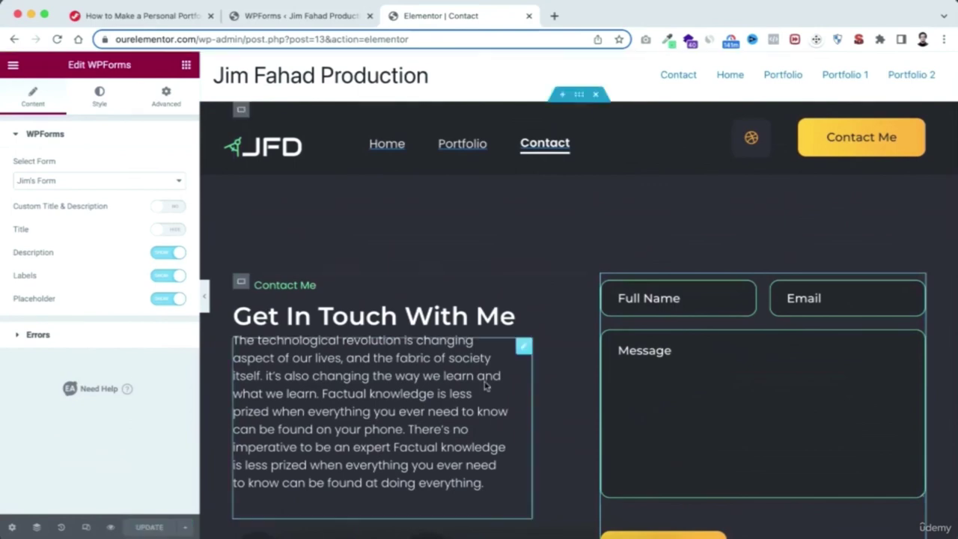
scroll(576, 375, down, 5)
scroll(576, 372, down, 1)
scroll(574, 371, up, 7)
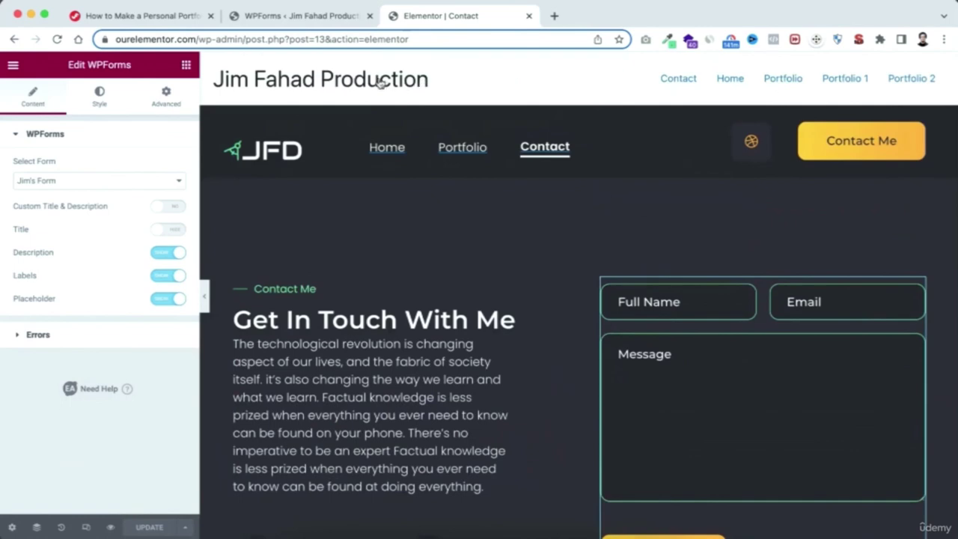
scroll(552, 284, down, 5)
scroll(551, 285, up, 5)
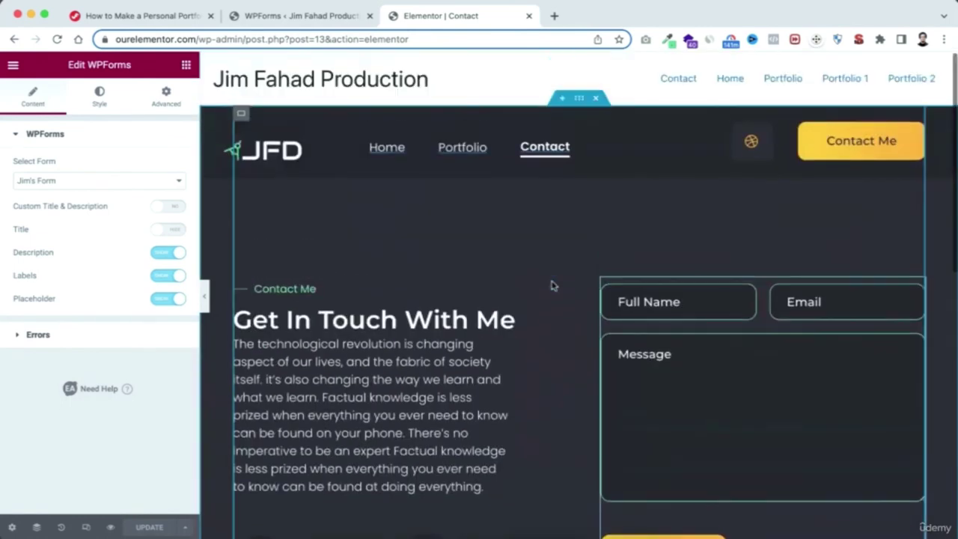
Step: Switch the Contact page to the Elementor Canvas layout, update it, and preview it live
click(12, 528)
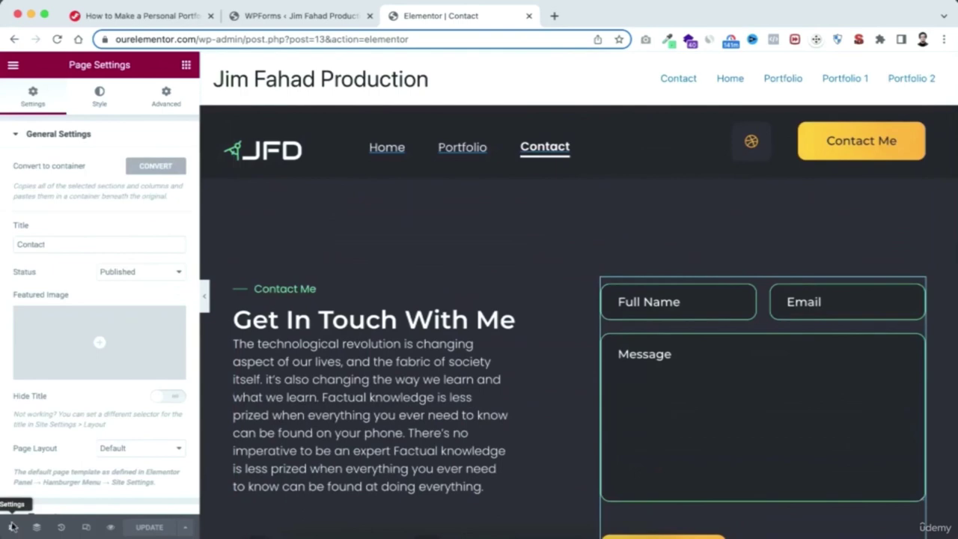
click(120, 450)
click(137, 463)
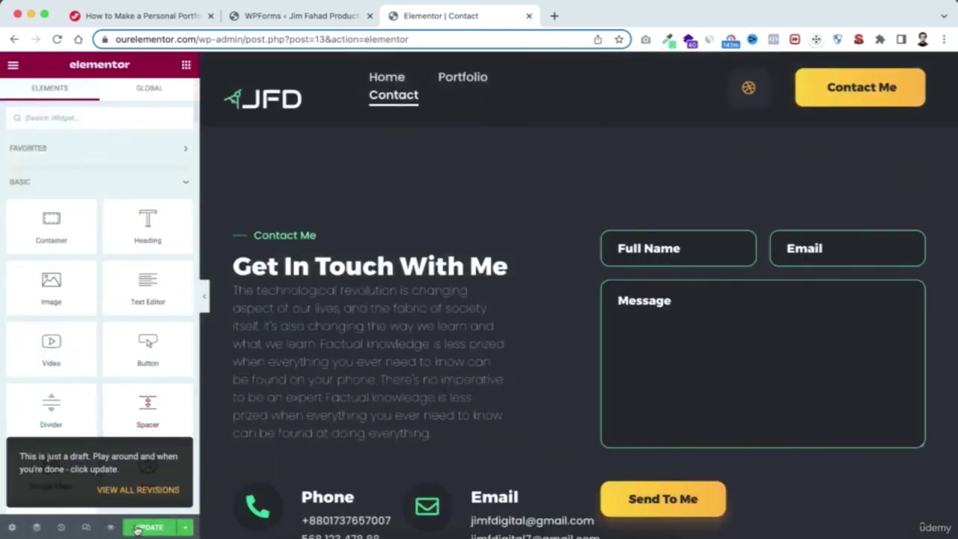
click(151, 528)
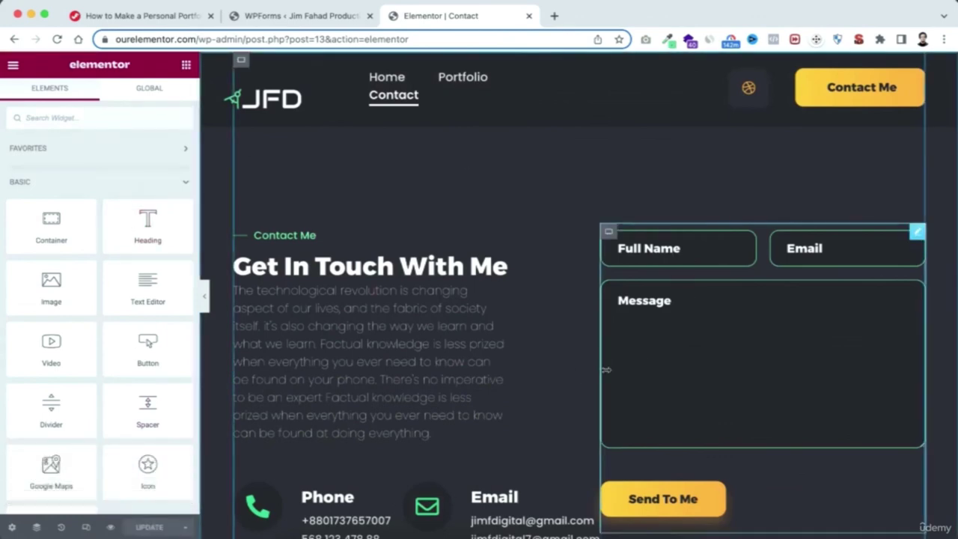
click(112, 529)
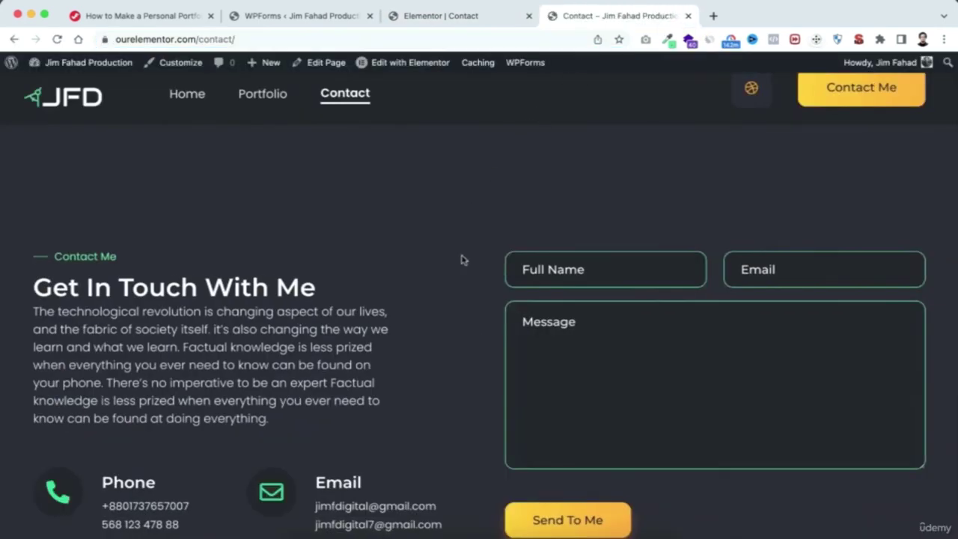
scroll(460, 327, down, 2)
Step: Fill the contact form with a test name, an e-mail and 'Hey can you do a wordpress project for me???????', then send it
scroll(460, 327, down, 3)
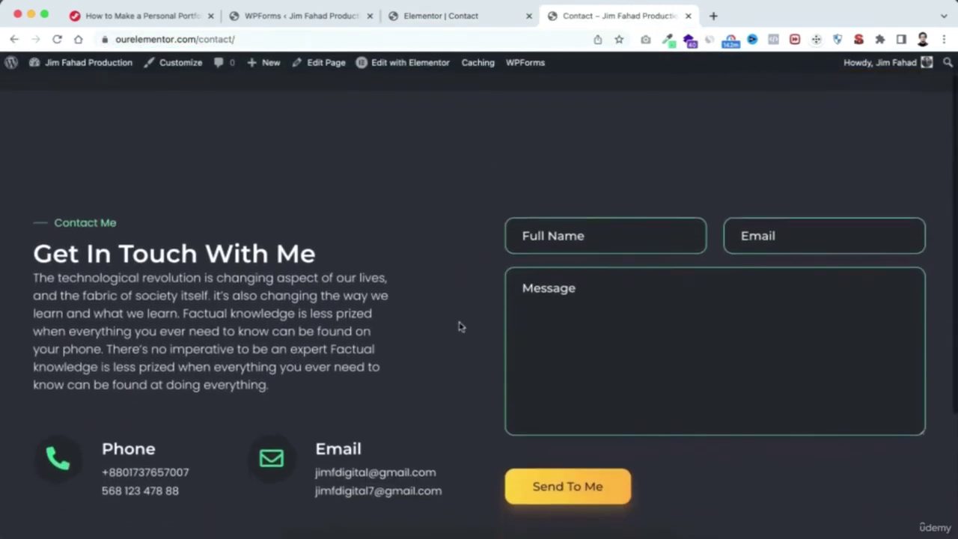
scroll(460, 327, up, 1)
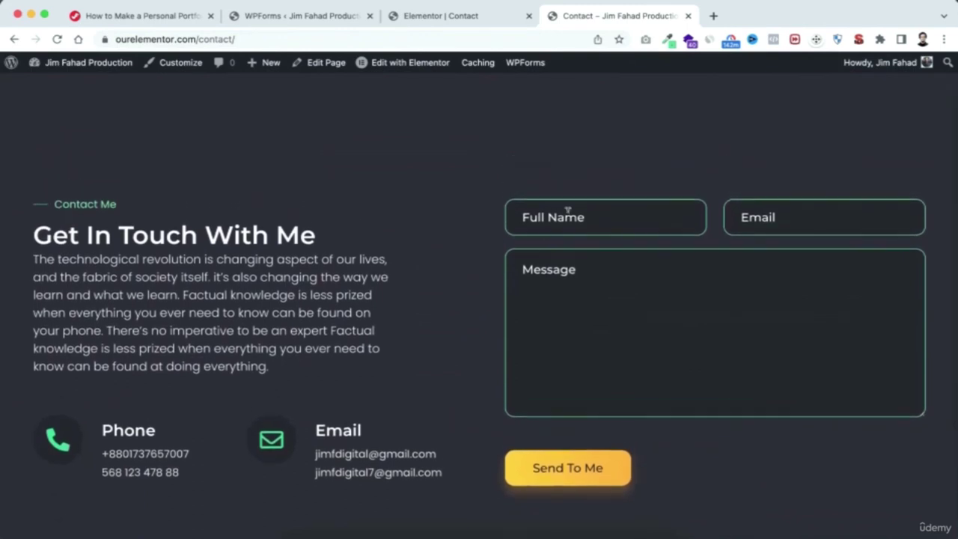
click(569, 223)
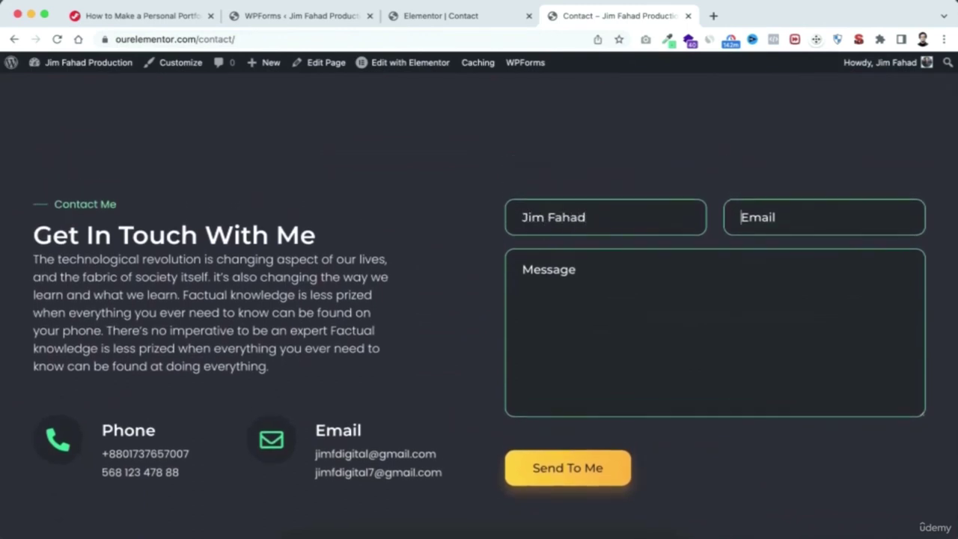
click(742, 217)
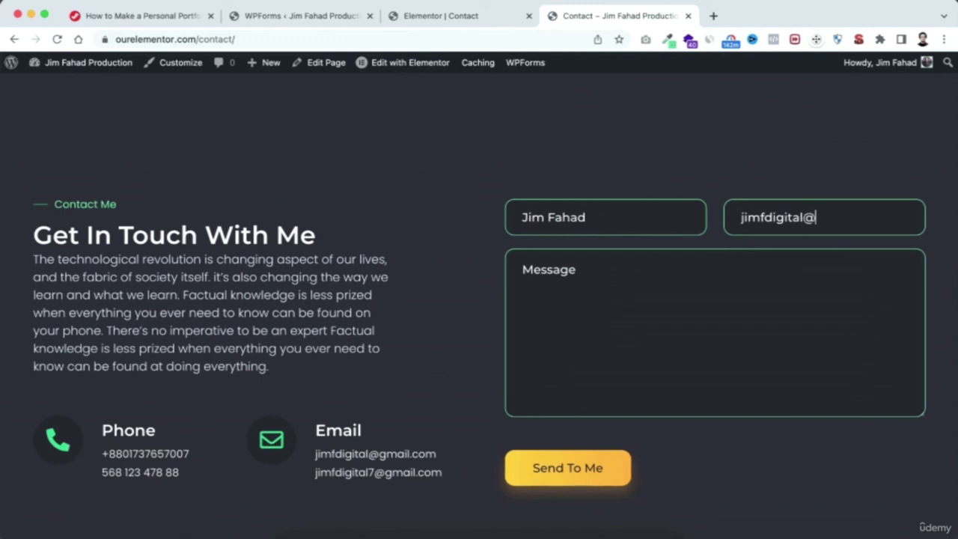
click(557, 274)
text(Hey can you do a wordpress project for me)
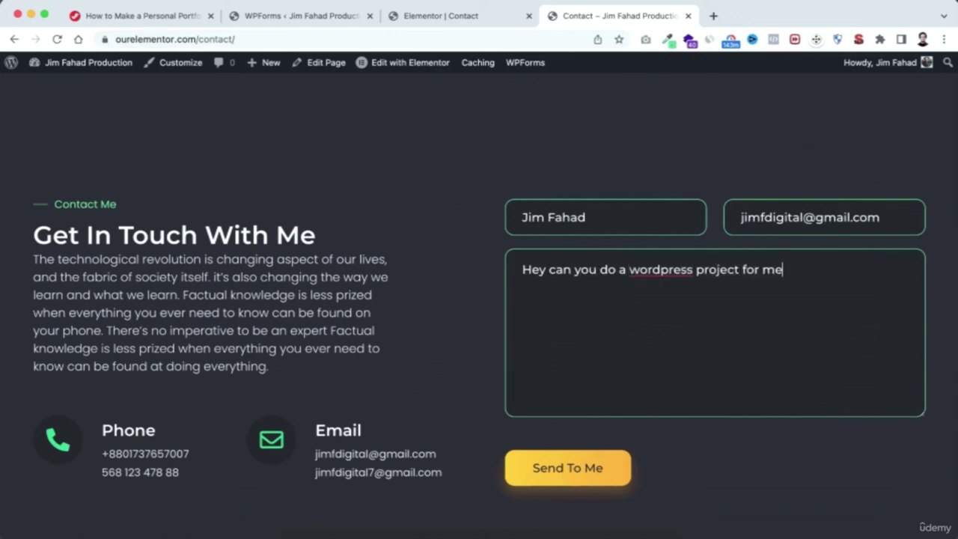
text(???????)
scroll(578, 442, down, 1)
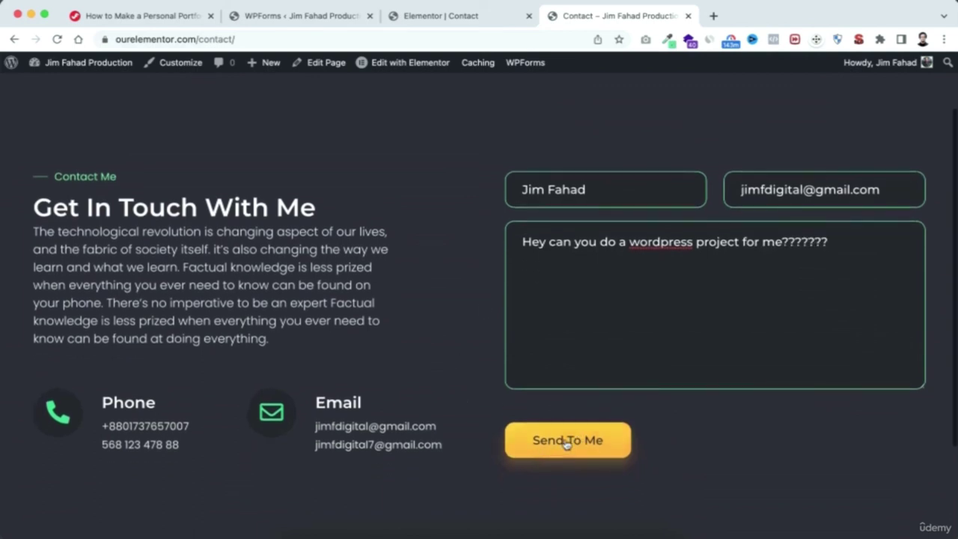
click(566, 443)
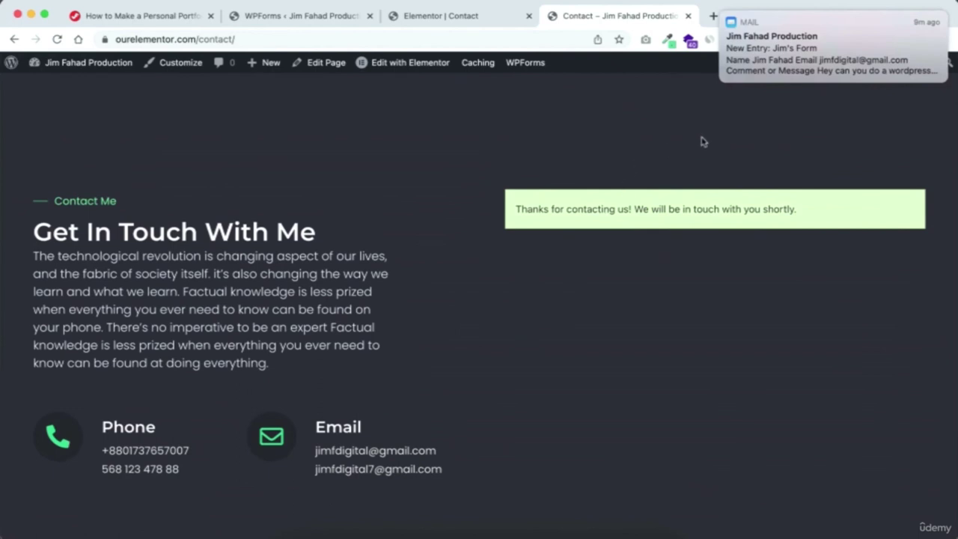
Step: Open the new form-entry notification e-mail in Mail
mouse_move(809, 48)
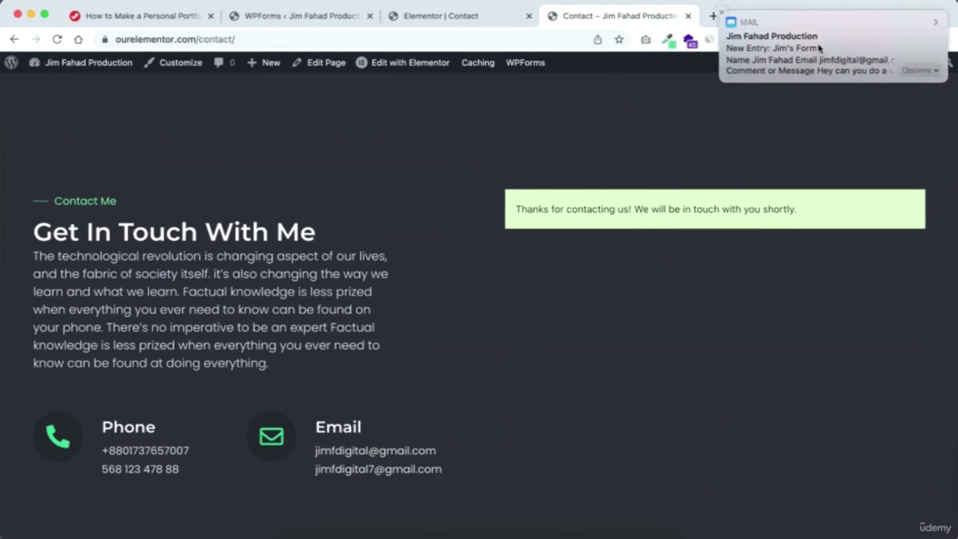
click(815, 48)
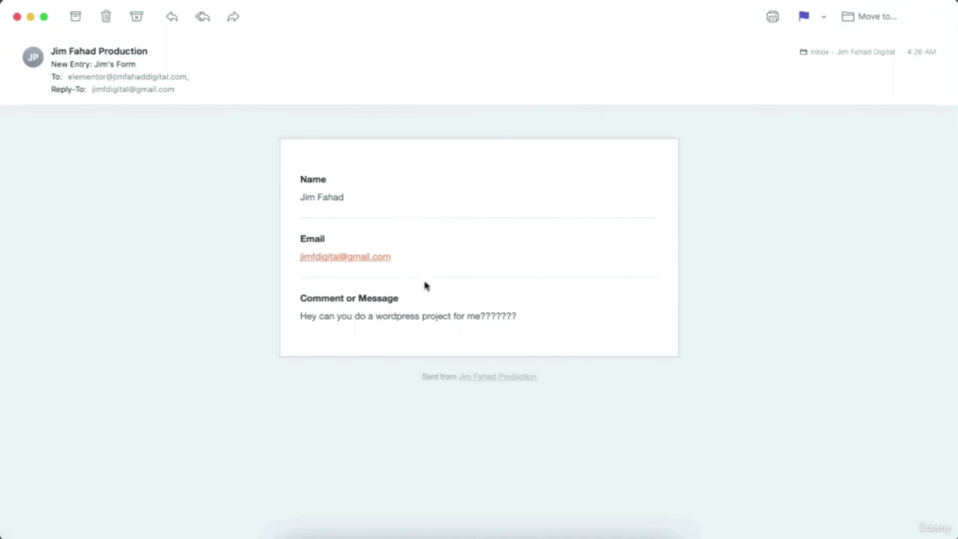
Step: Reply to the New Entry e-mail containing the test project message
mouse_move(436, 107)
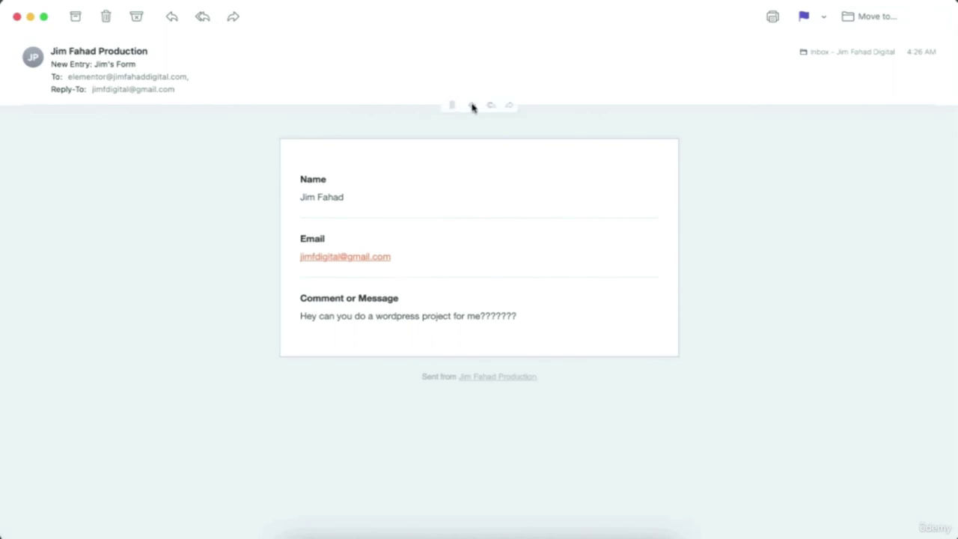
click(471, 107)
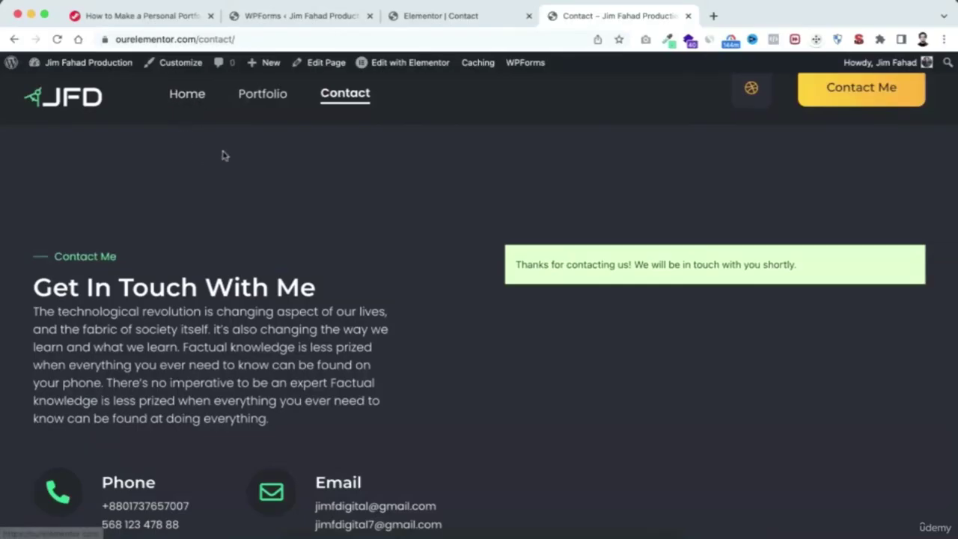
Step: Go to the live site's home page via the Home navigation link
click(191, 100)
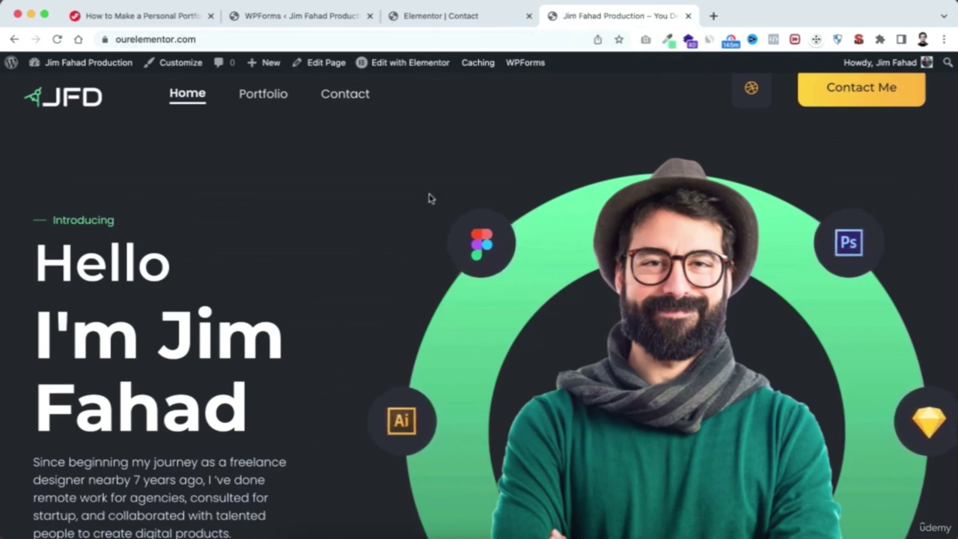
Step: Open the Customizer's Site Identity section and start selecting a site icon image
click(173, 65)
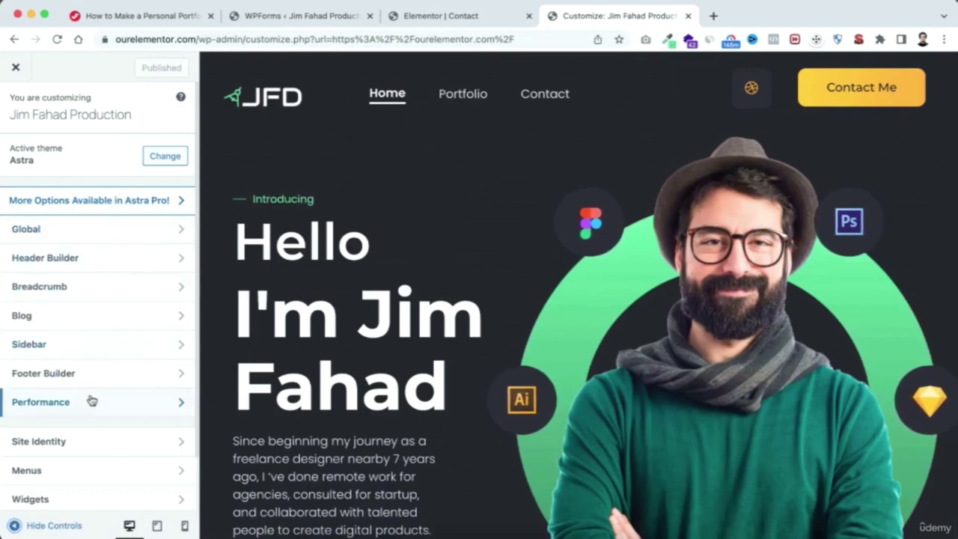
scroll(92, 427, down, 2)
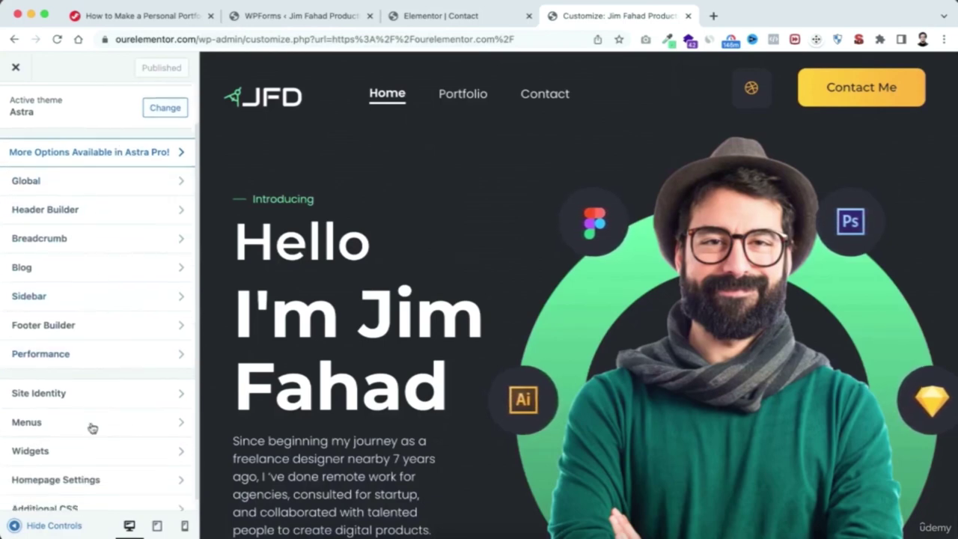
click(69, 394)
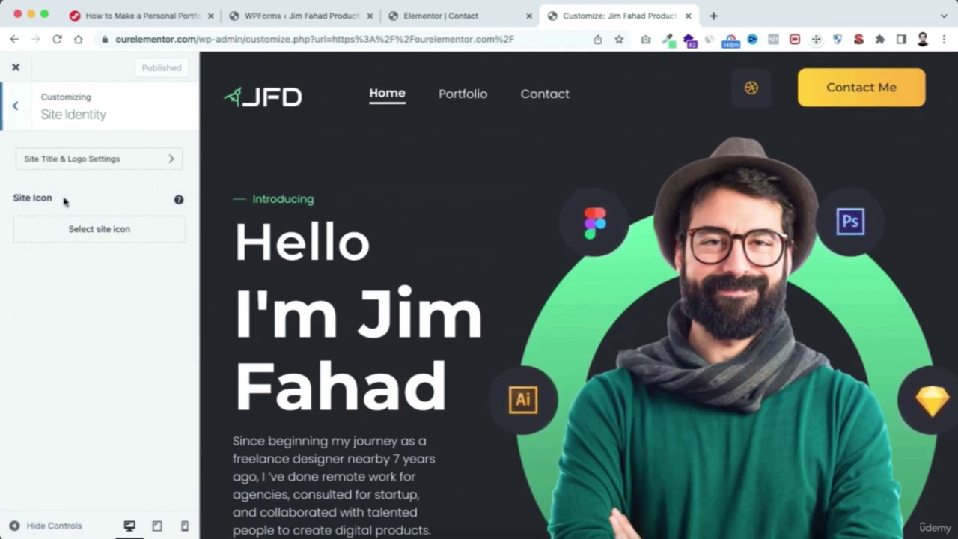
click(104, 231)
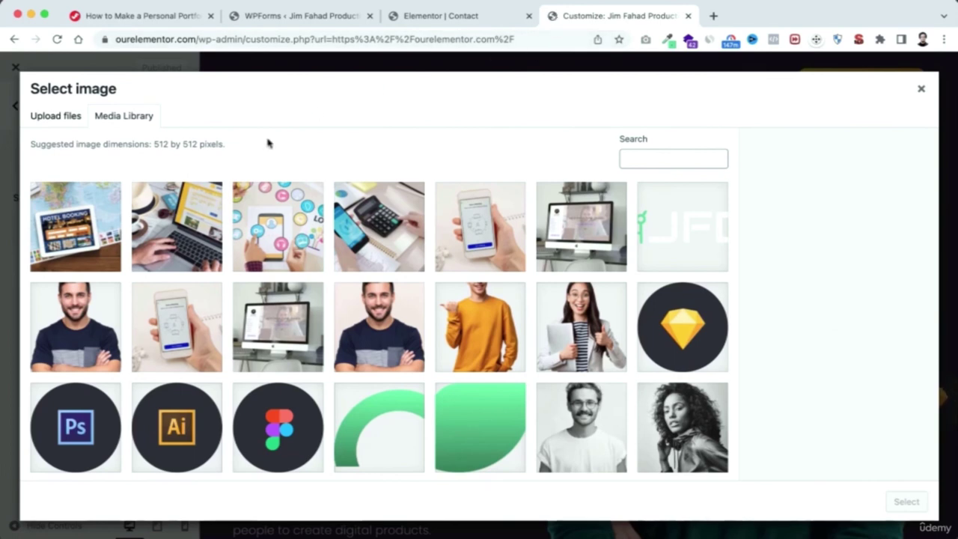
Step: Upload the favicon PNG from the IMAGES folder and select it as the site icon
click(68, 121)
click(481, 304)
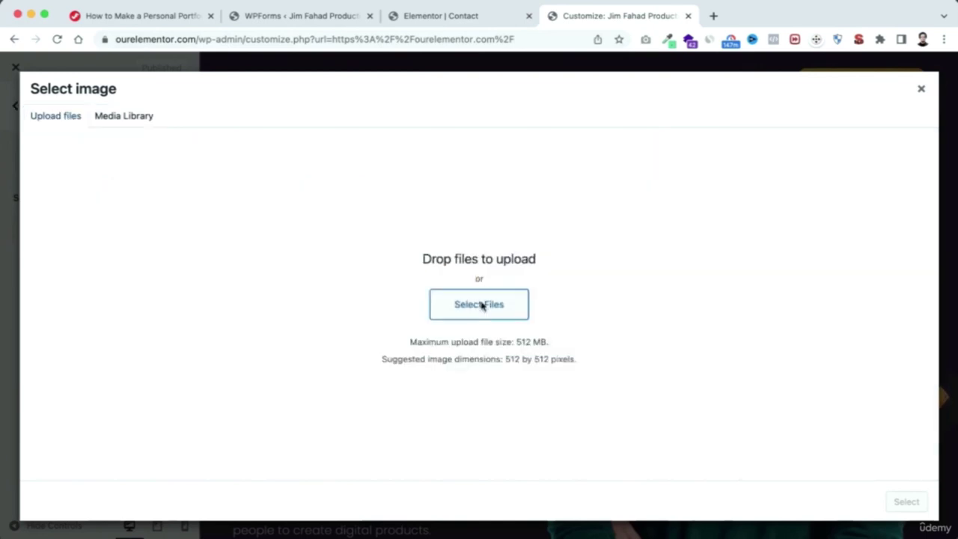
double_click(334, 206)
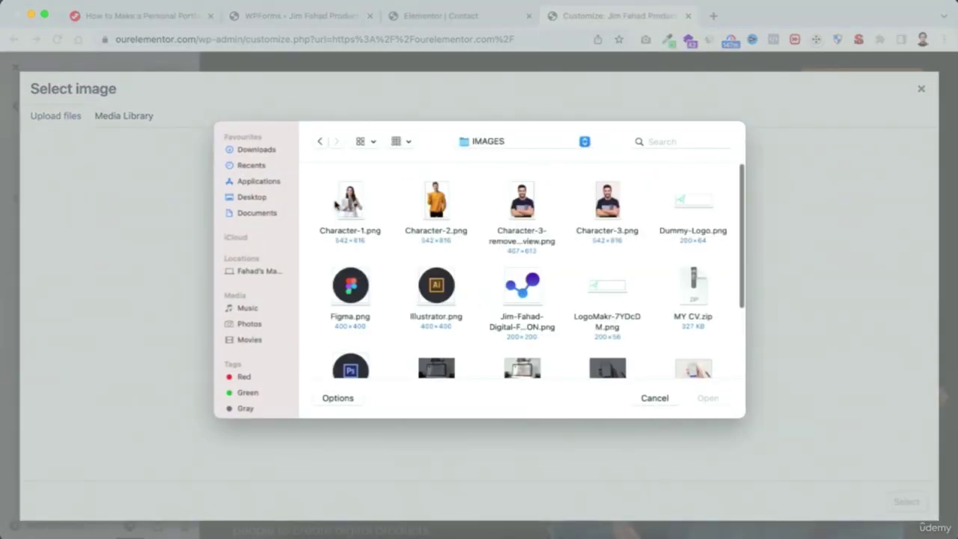
click(526, 292)
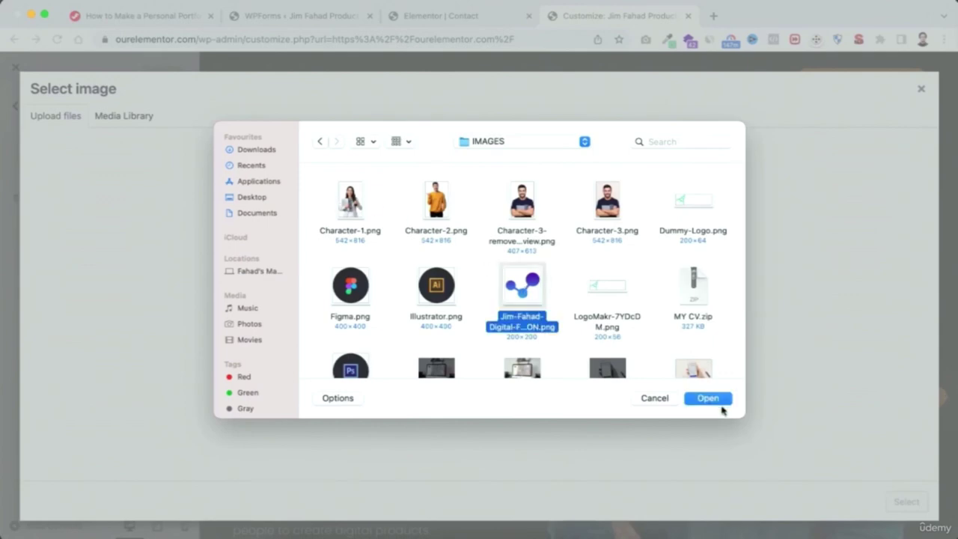
click(716, 400)
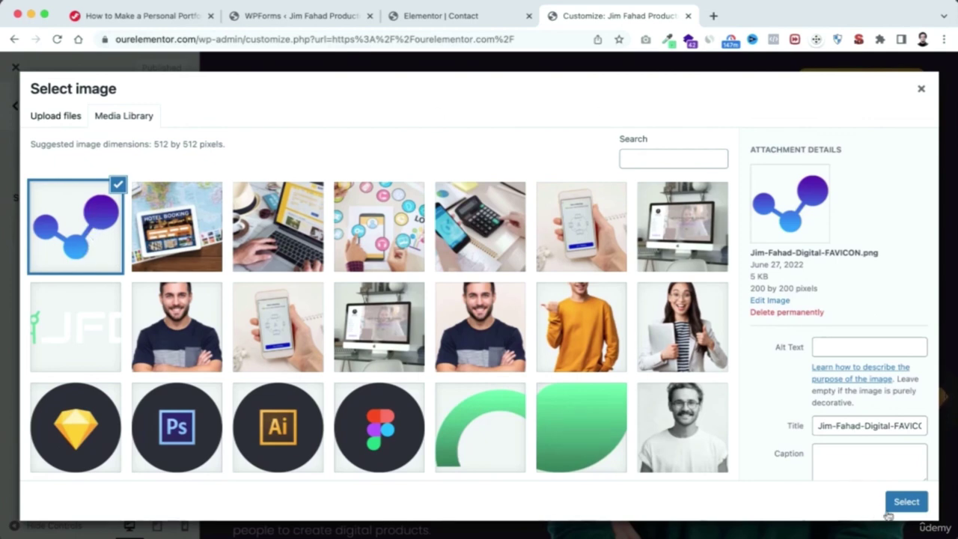
click(906, 501)
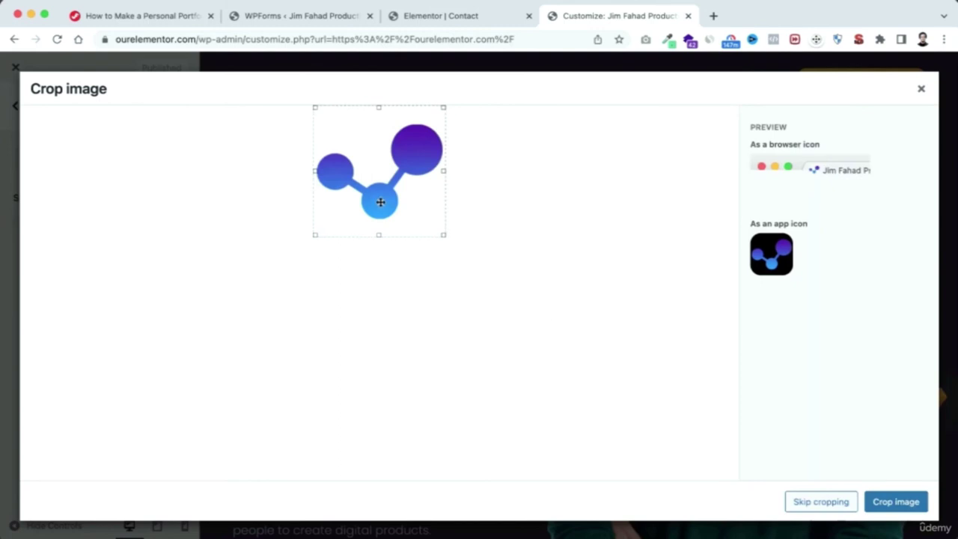
Step: Skip cropping the connected-dots favicon and publish the Site Icon change
click(823, 505)
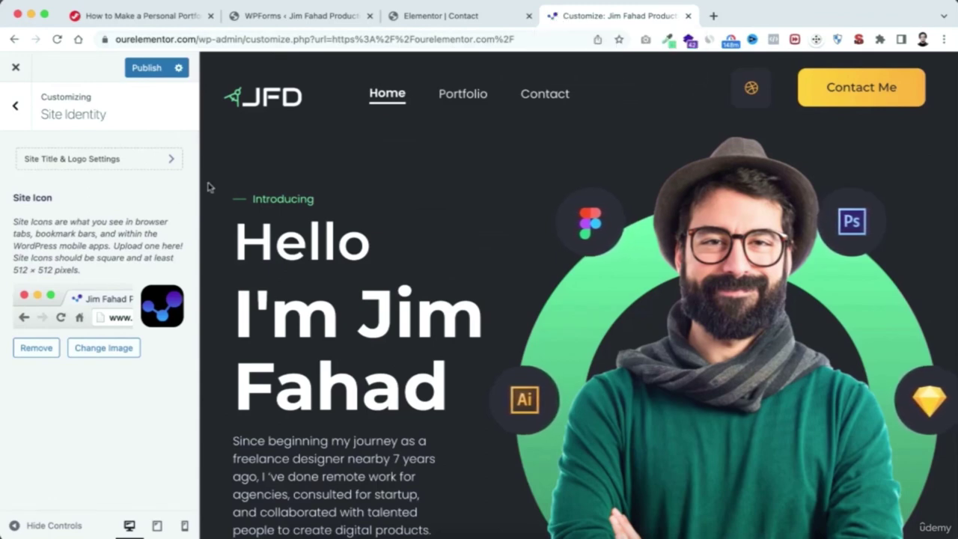
click(146, 69)
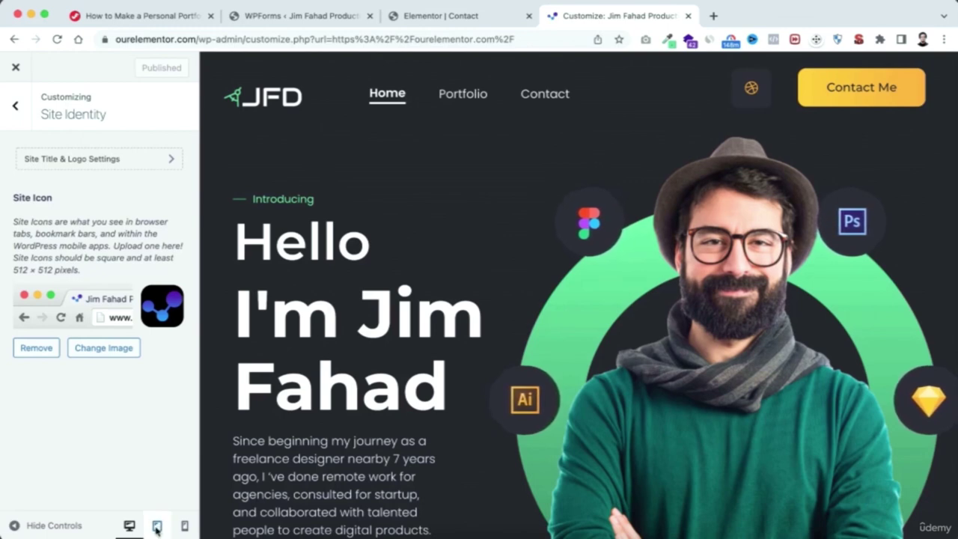
Step: Preview the home page at tablet width, scrolling from the hero down to the footer
click(157, 526)
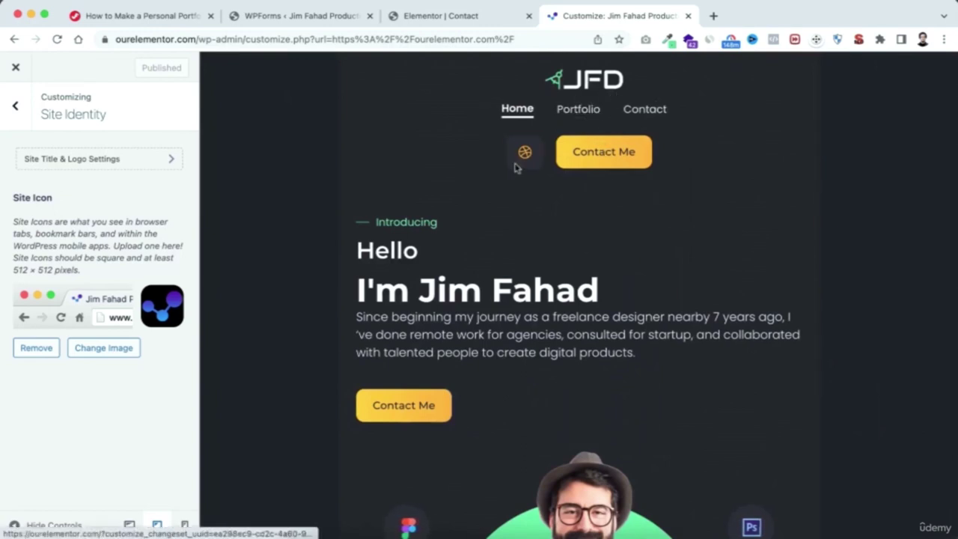
scroll(600, 342, down, 5)
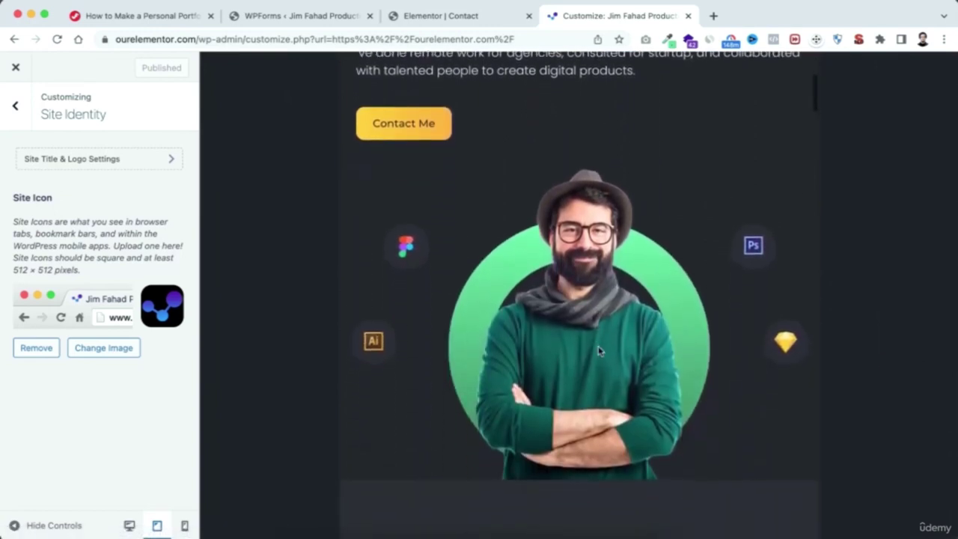
scroll(599, 349, down, 5)
scroll(599, 352, down, 5)
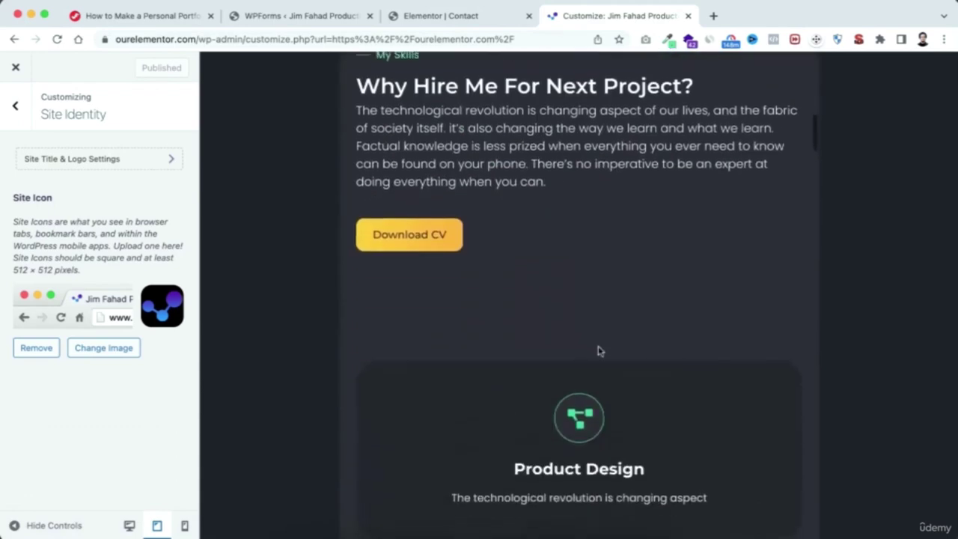
scroll(603, 360, down, 10)
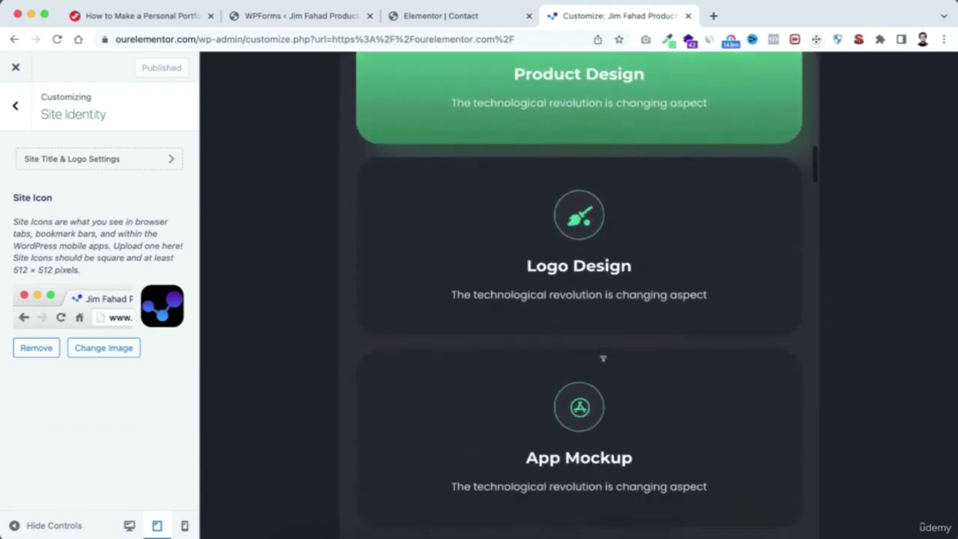
scroll(605, 366, down, 8)
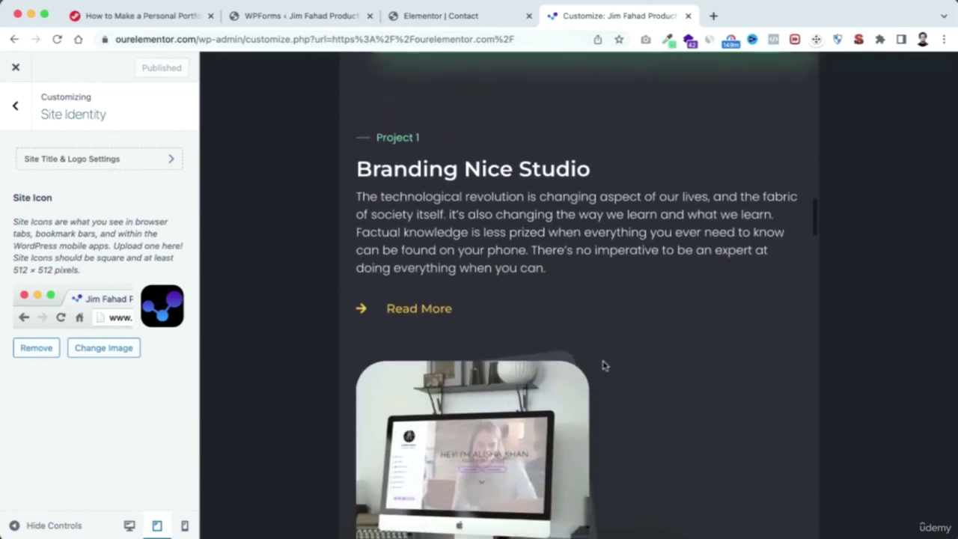
scroll(604, 362, down, 10)
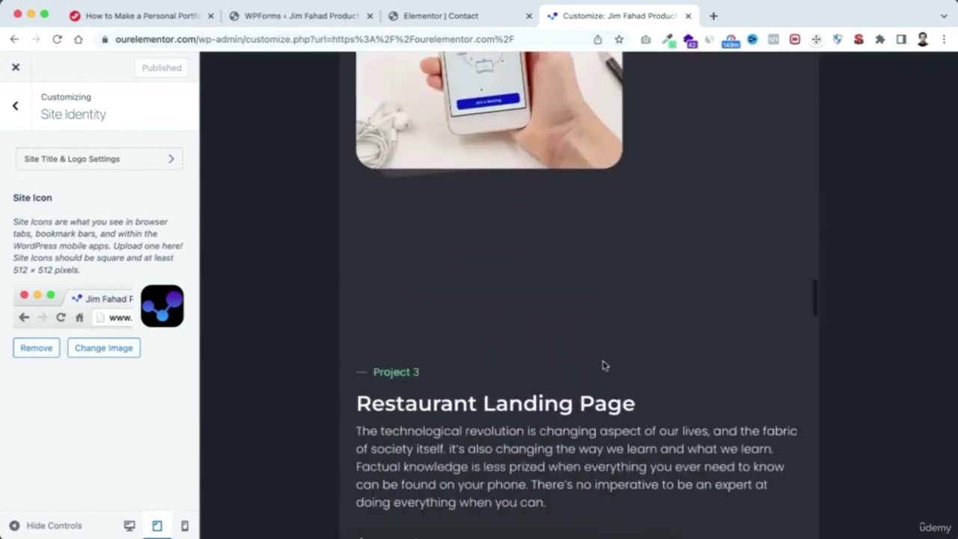
scroll(605, 366, down, 10)
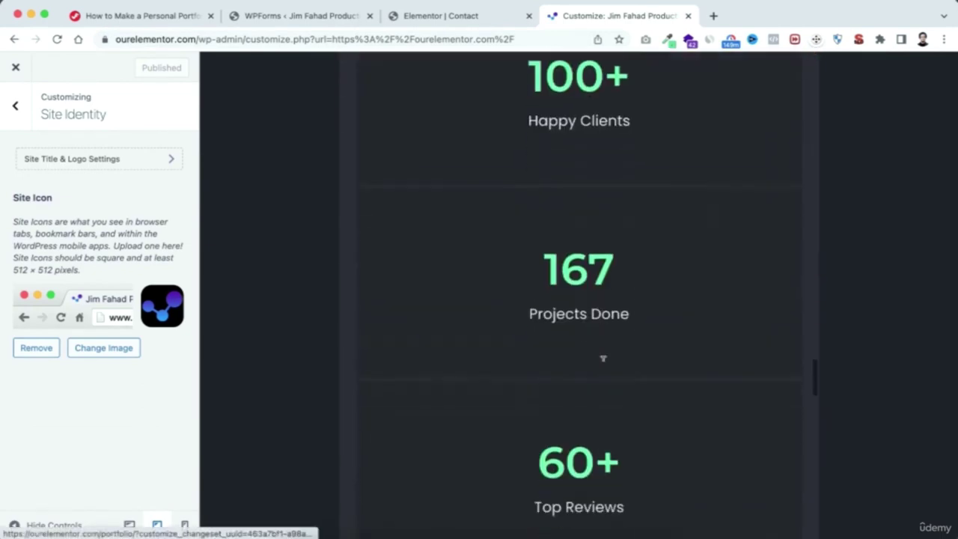
scroll(605, 365, down, 10)
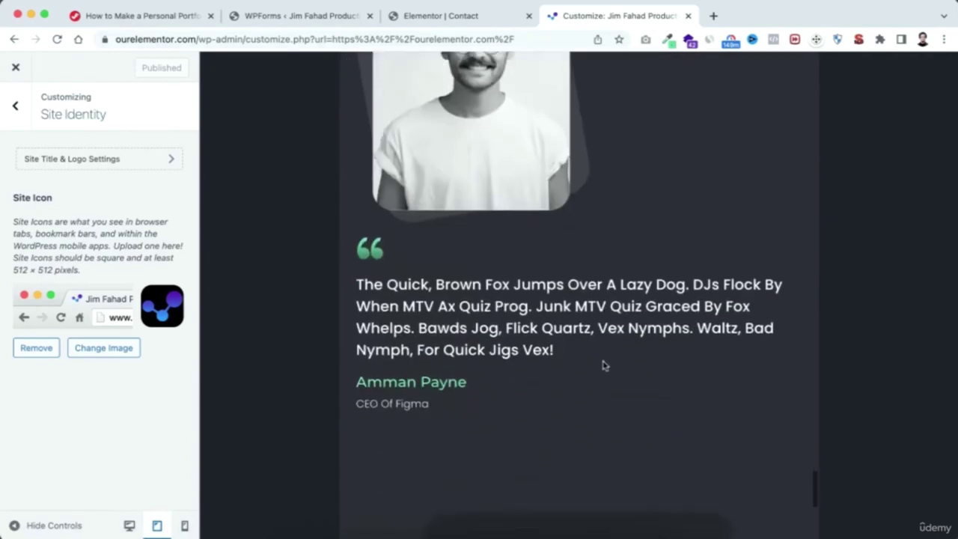
scroll(603, 235, up, 20)
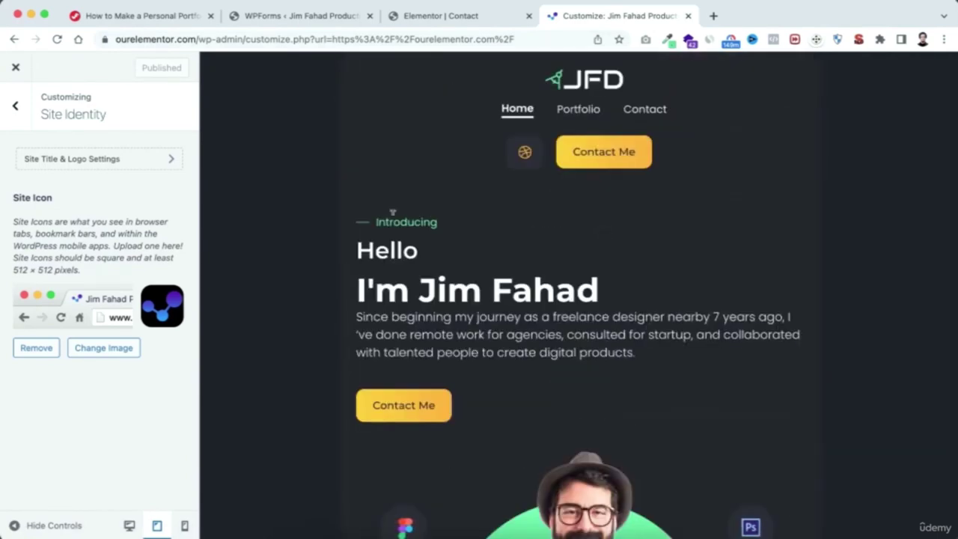
Step: Check every home page section at mobile width, then return the preview to desktop width
click(187, 527)
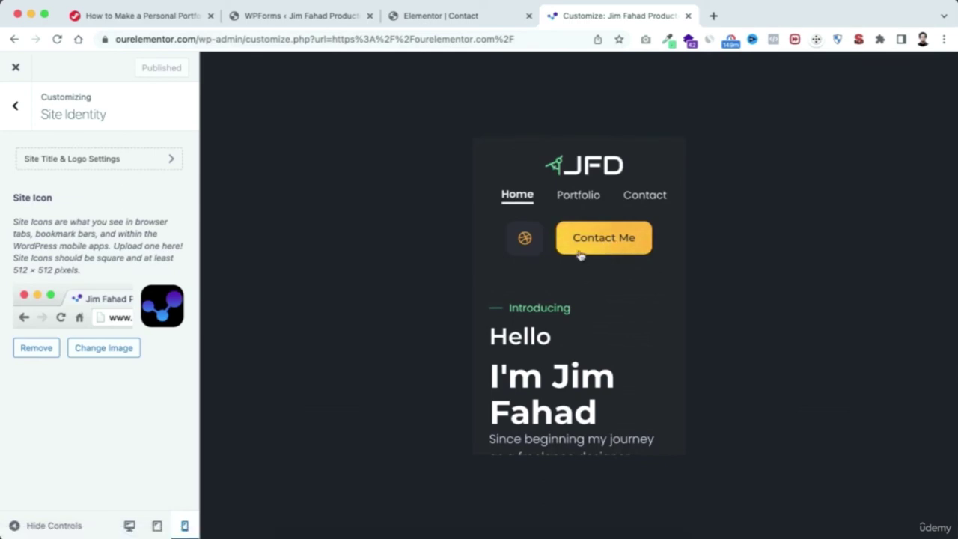
scroll(591, 353, down, 10)
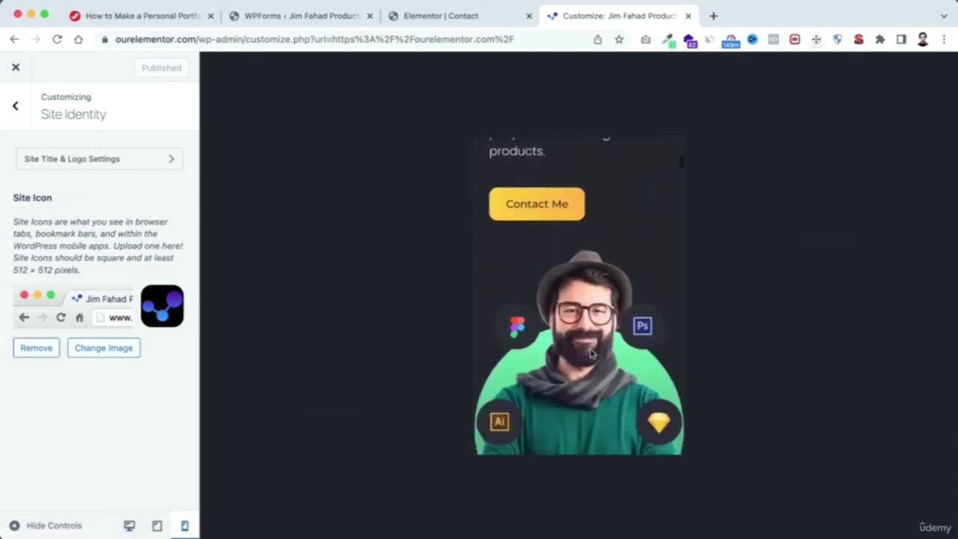
scroll(590, 354, down, 10)
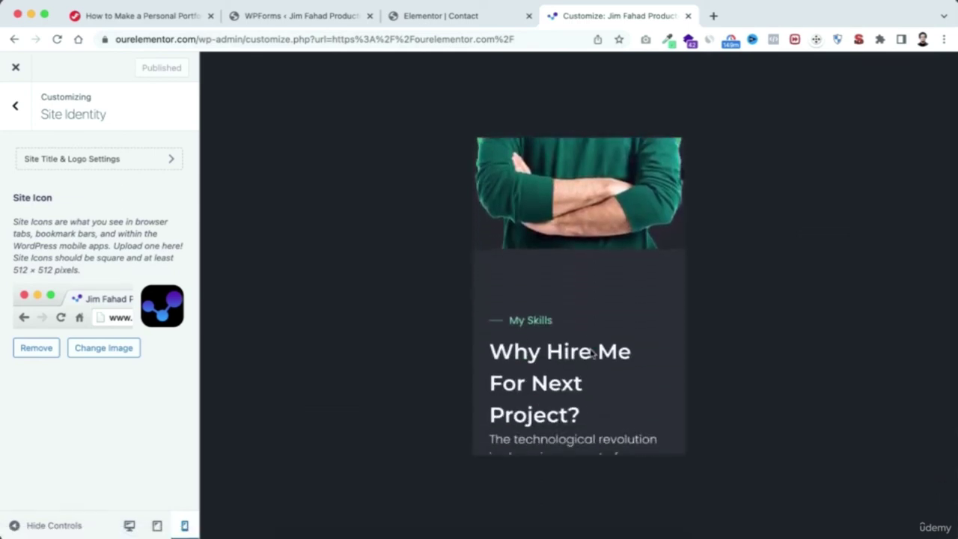
scroll(591, 353, down, 10)
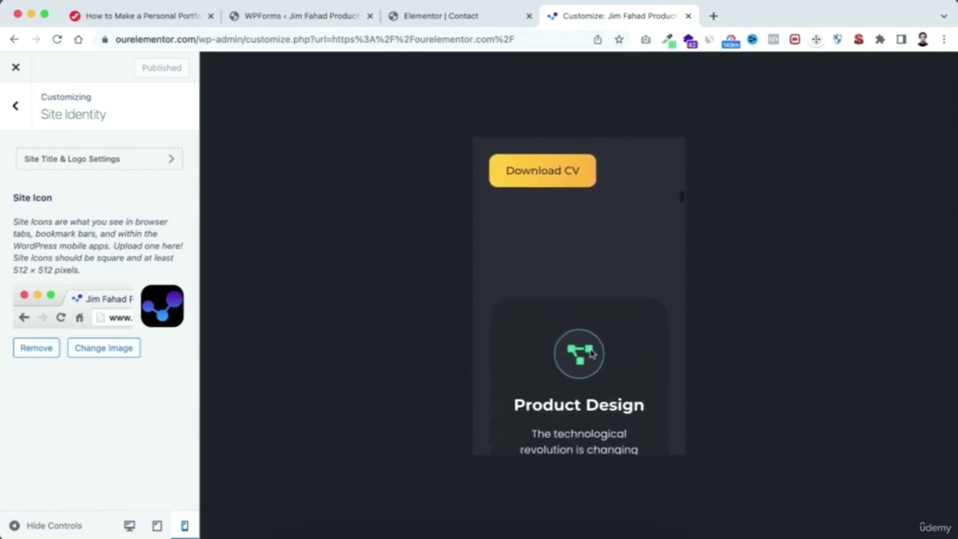
scroll(591, 354, down, 8)
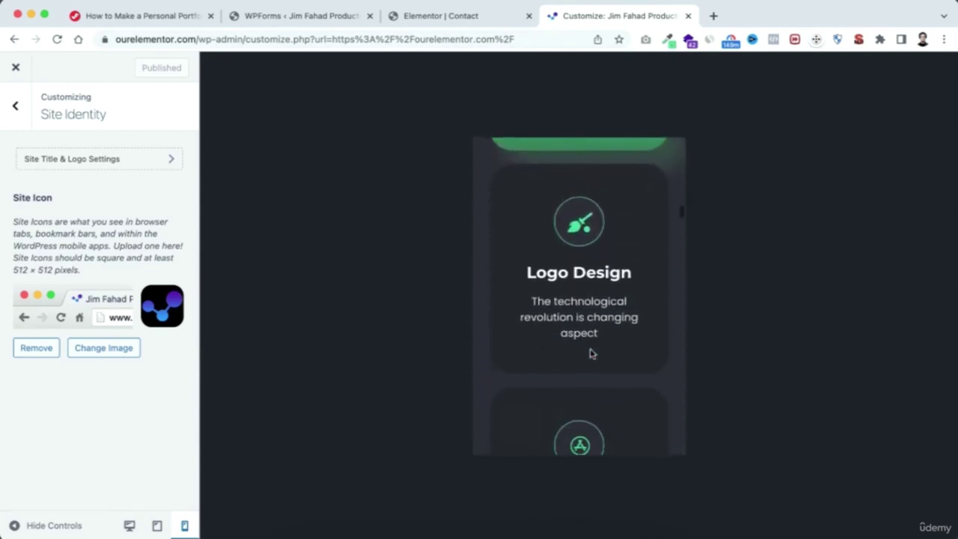
scroll(591, 354, down, 8)
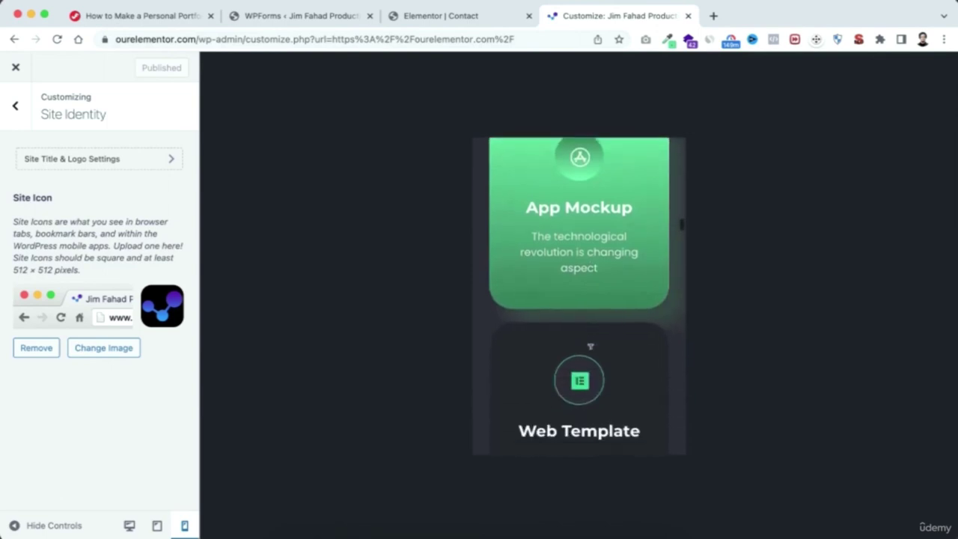
scroll(590, 352, down, 8)
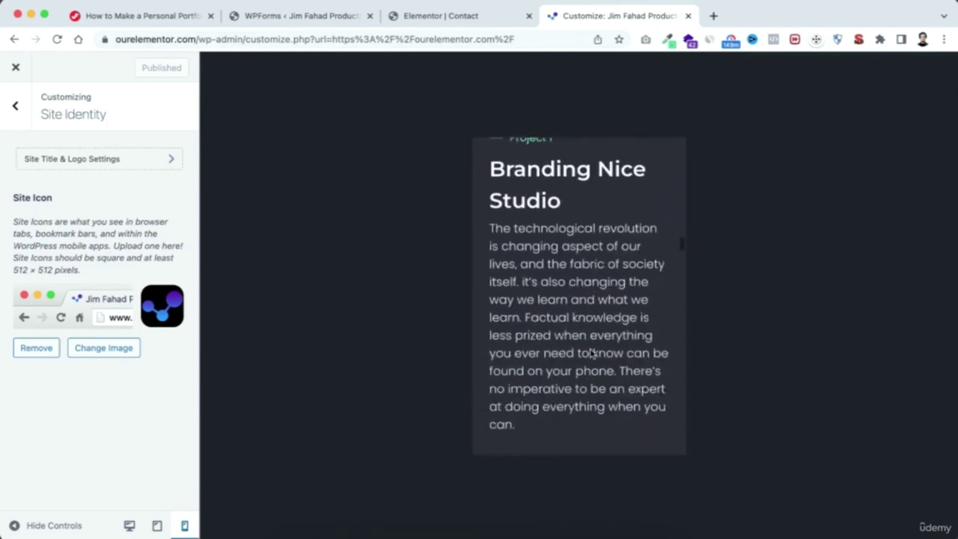
scroll(590, 353, down, 8)
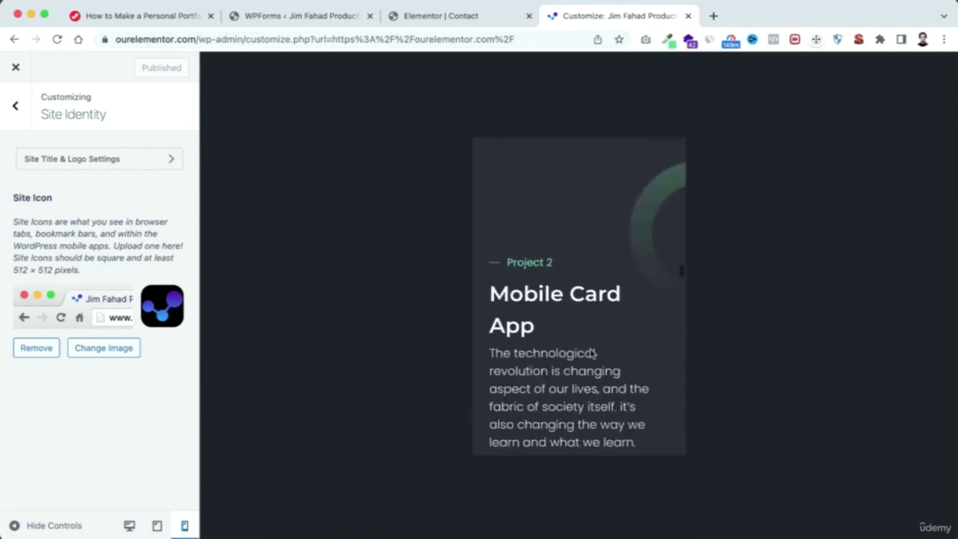
scroll(590, 348, down, 8)
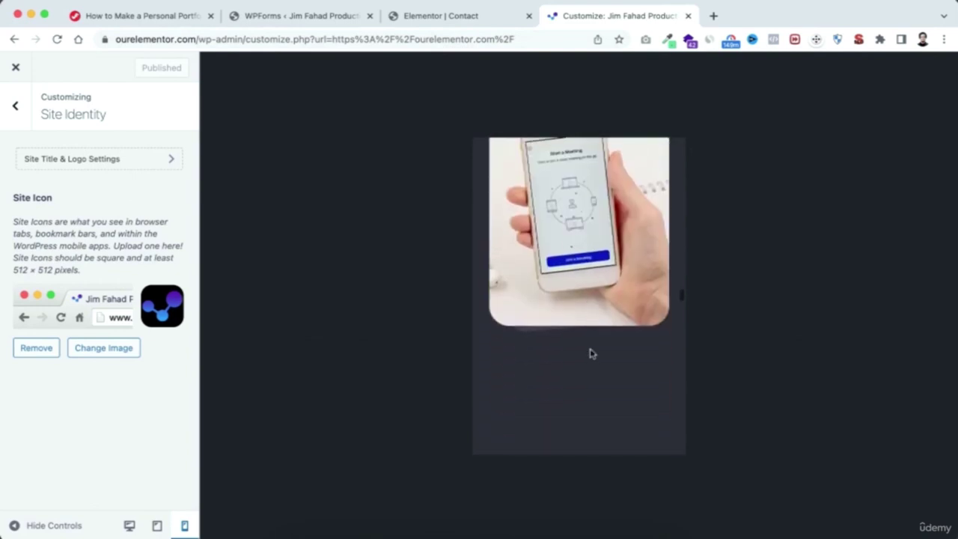
scroll(591, 353, down, 8)
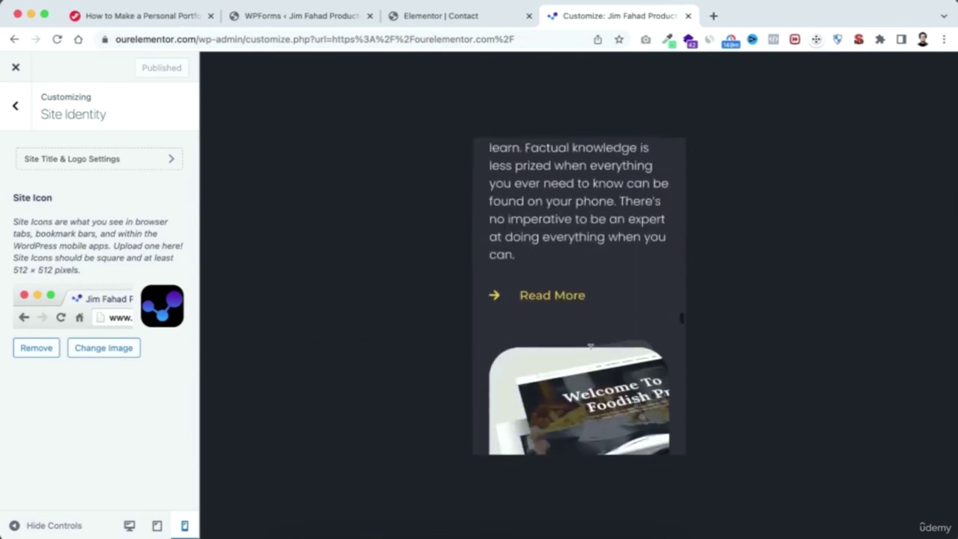
scroll(591, 353, down, 10)
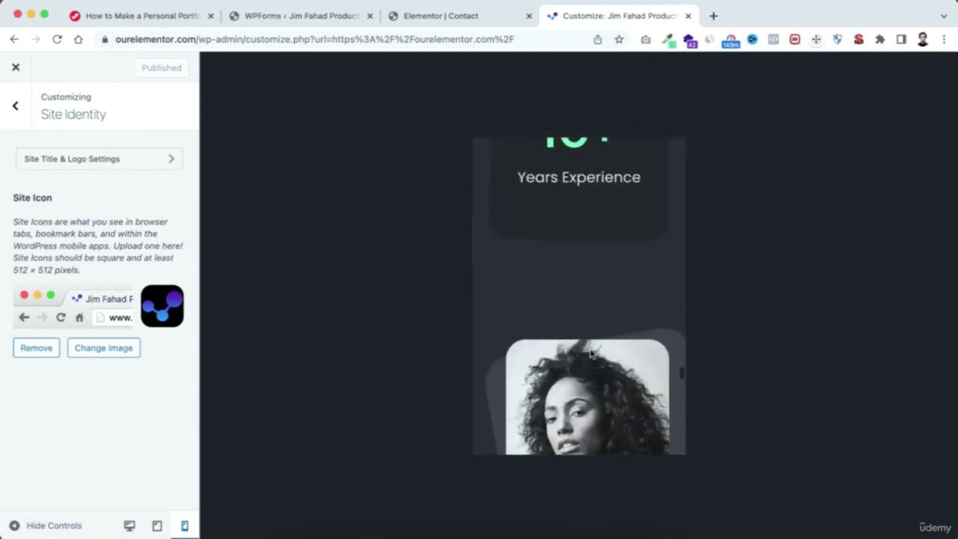
scroll(591, 353, down, 10)
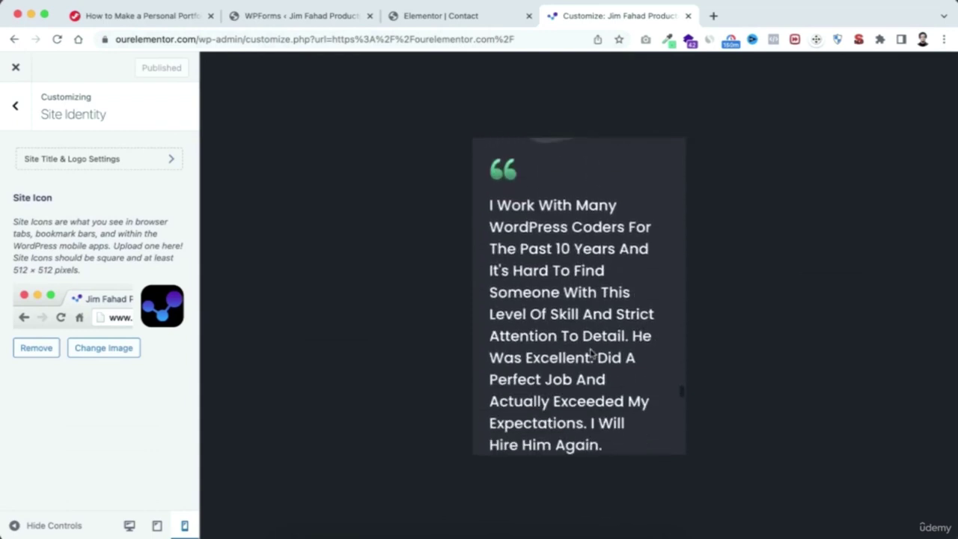
scroll(591, 353, down, 15)
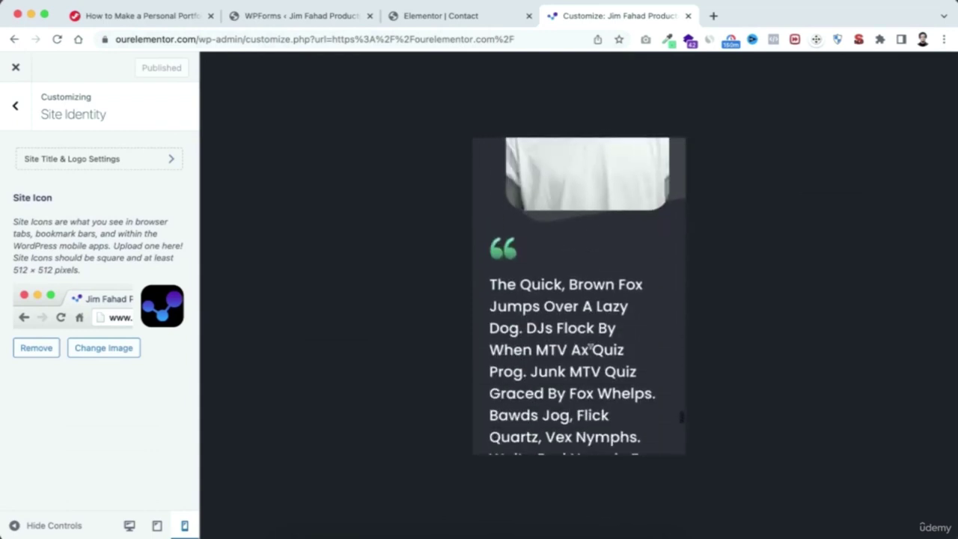
click(591, 353)
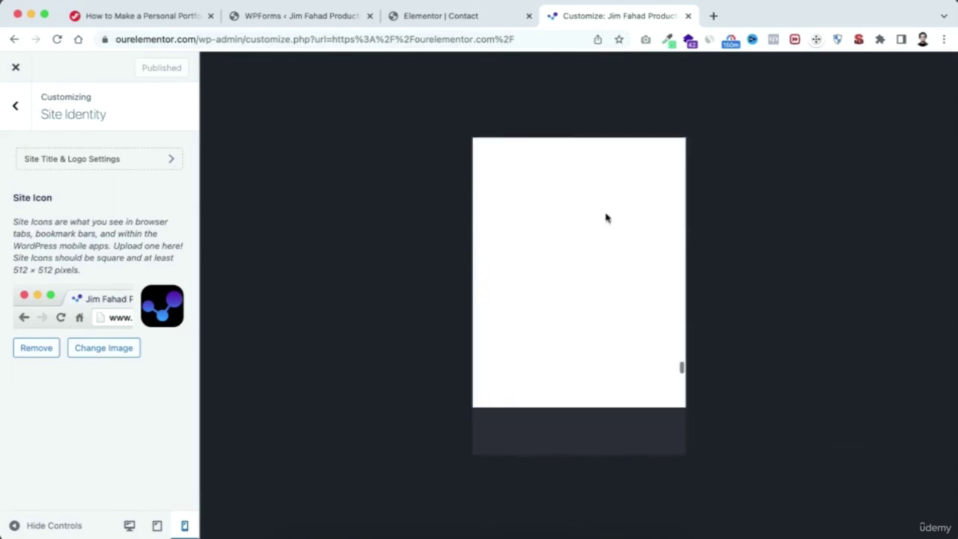
click(131, 526)
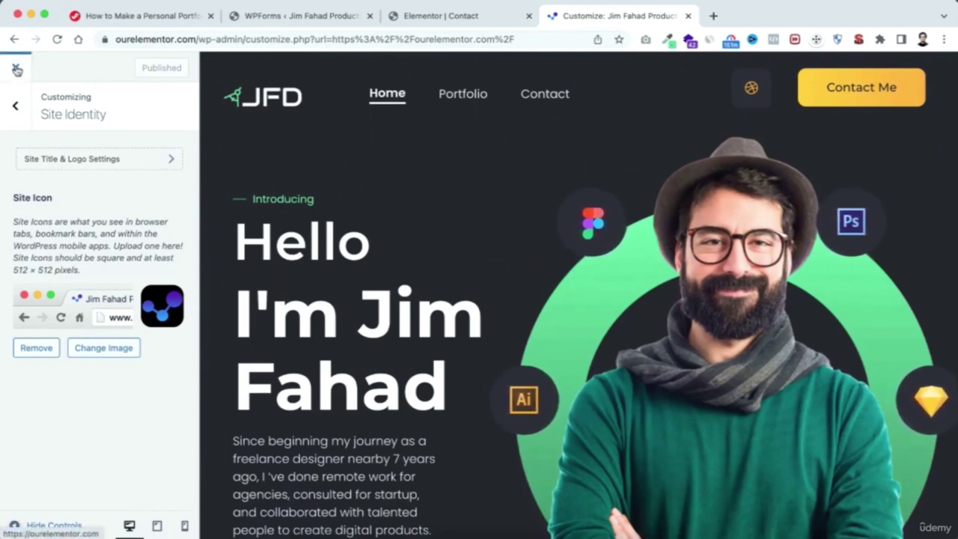
Step: Close the Customizer to return to the live JFD home page with the admin bar
click(15, 71)
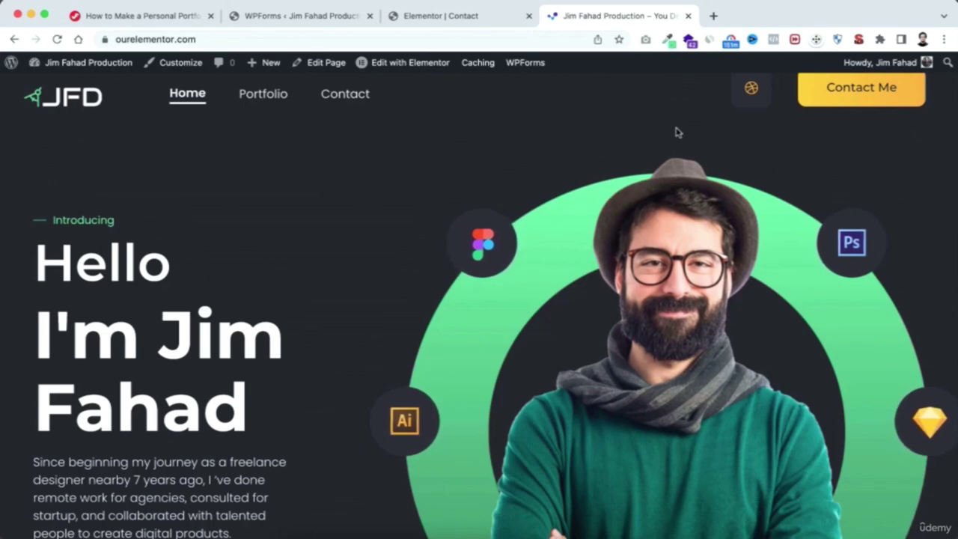
click(273, 38)
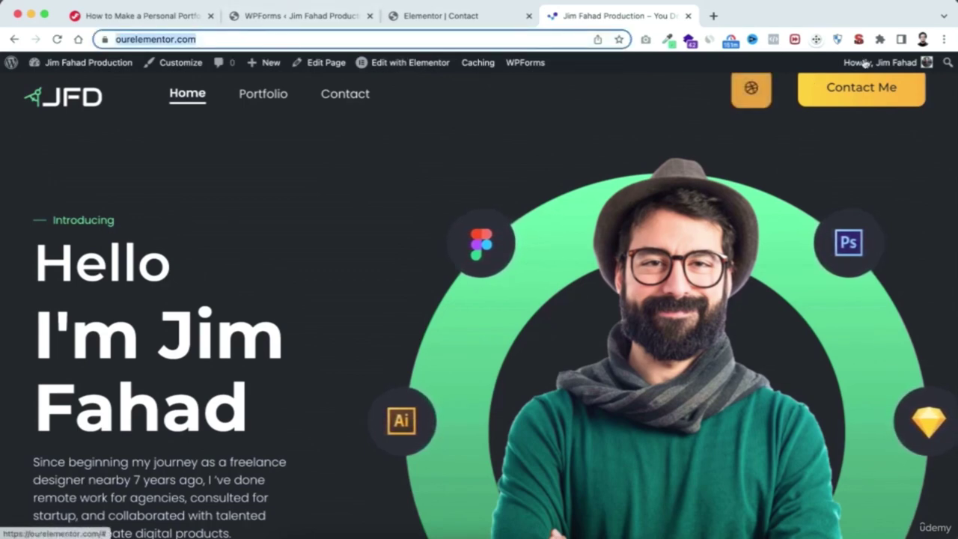
click(944, 39)
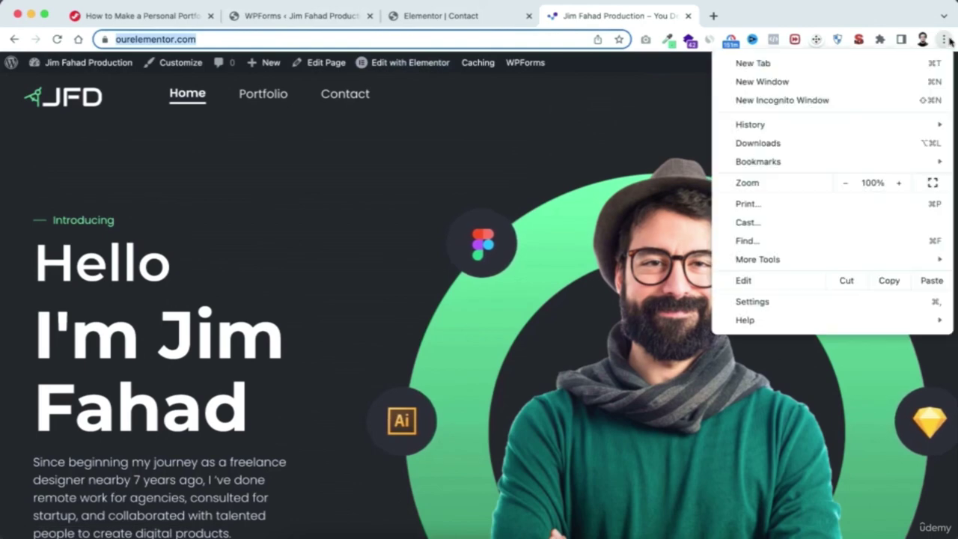
Step: Load ourelementor.com in a new Incognito window
click(798, 102)
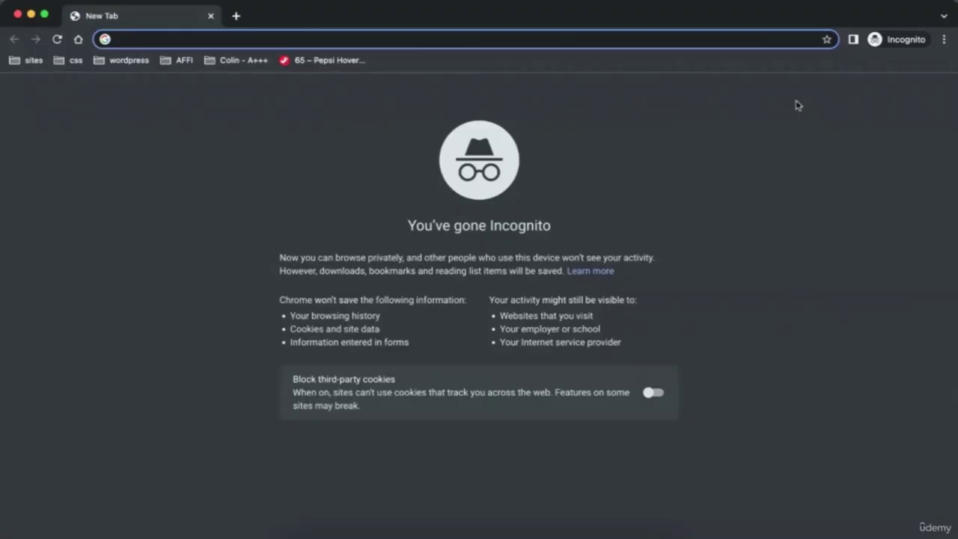
text(ourelementor.com)
key(Return)
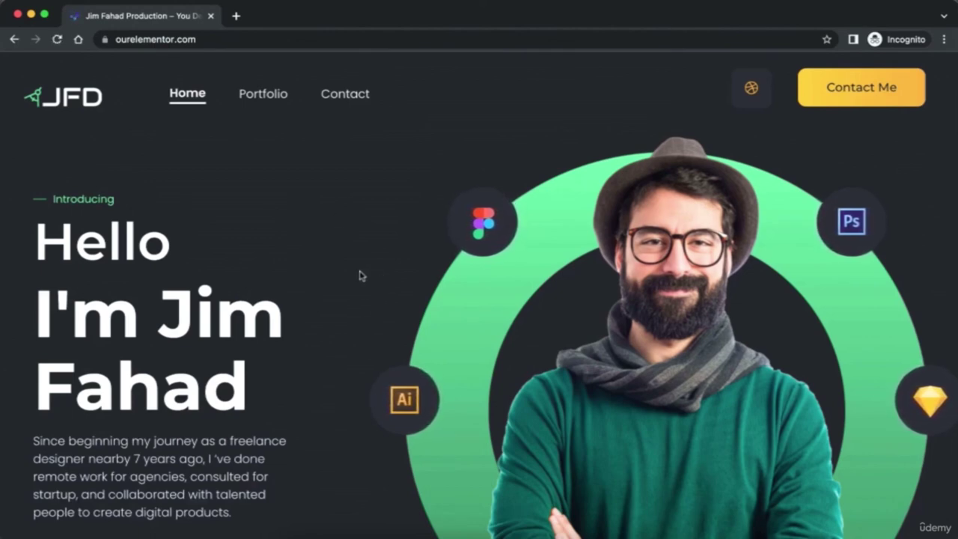
Step: Review the live home page from its projects and stats down to the footer
scroll(366, 396, down, 3)
scroll(366, 396, down, 7)
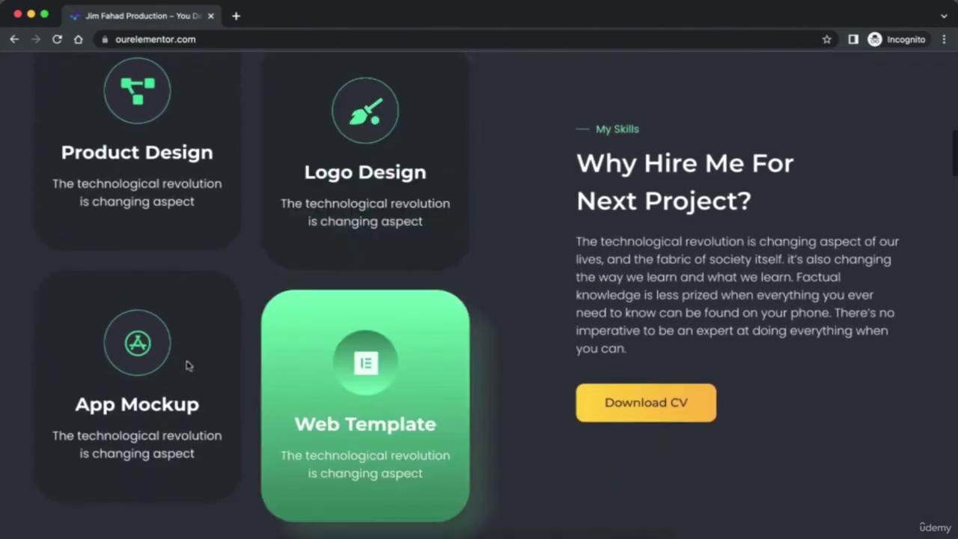
scroll(158, 170, down, 1)
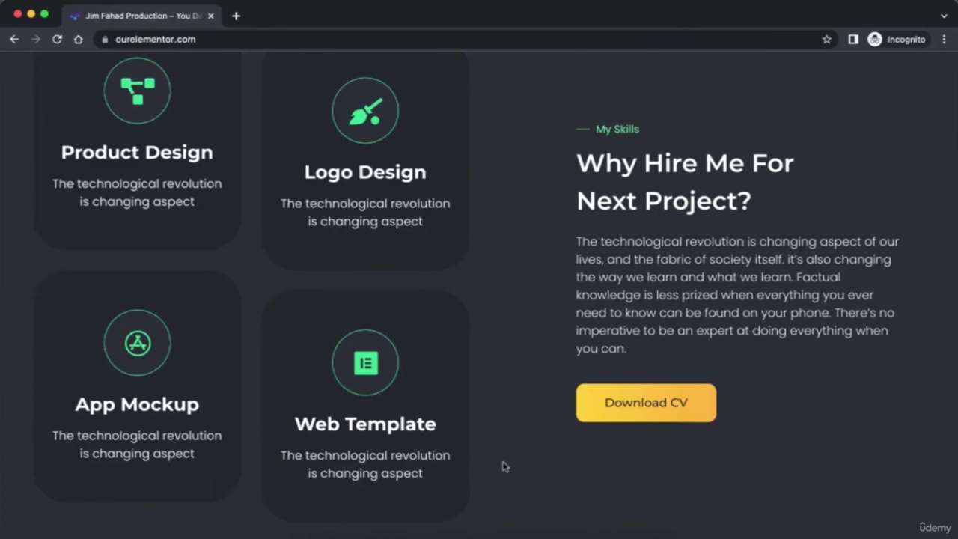
scroll(504, 467, down, 1)
scroll(593, 404, down, 3)
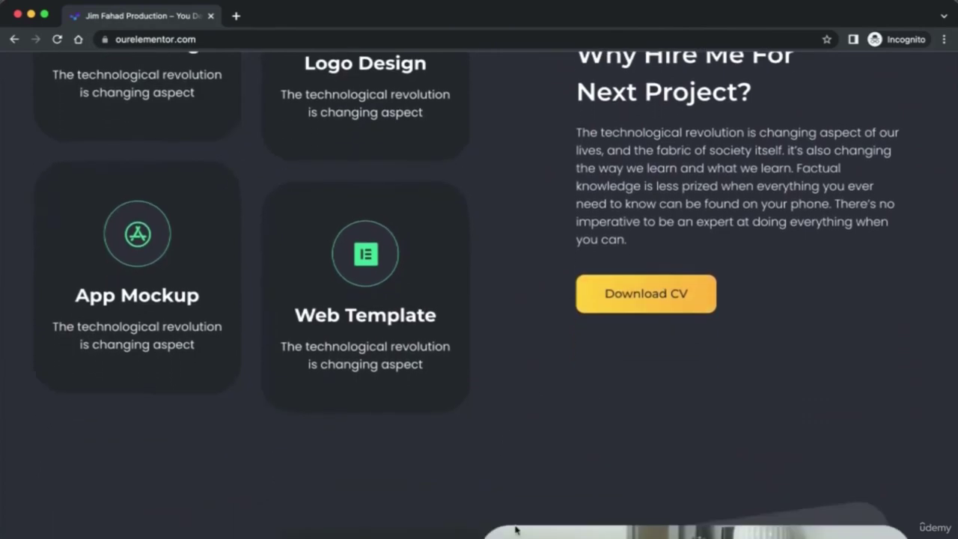
scroll(515, 529, down, 8)
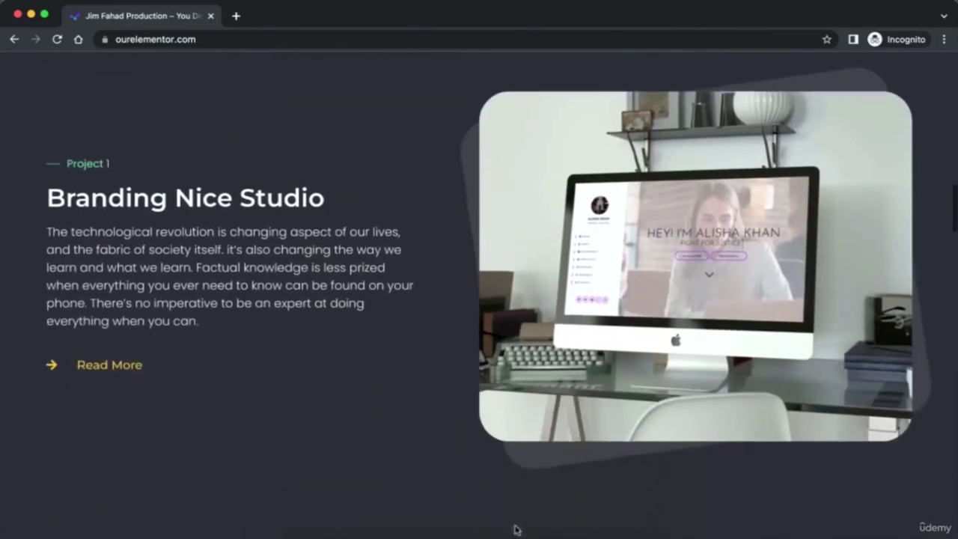
scroll(515, 529, down, 6)
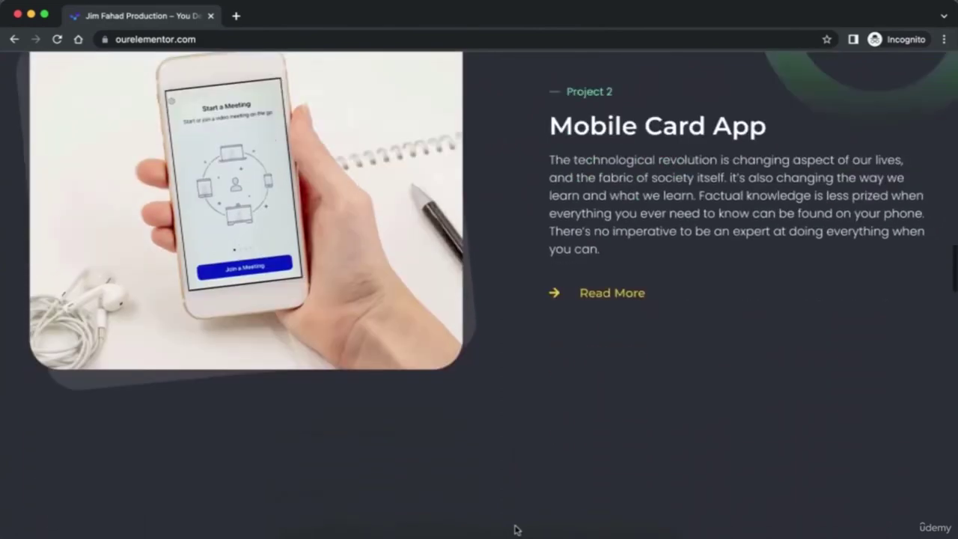
scroll(515, 529, down, 4)
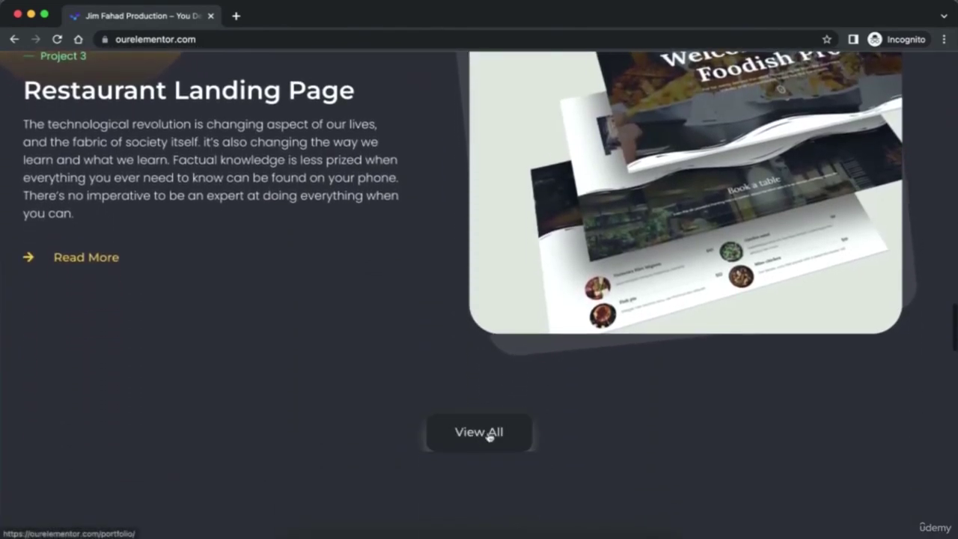
scroll(481, 502, down, 4)
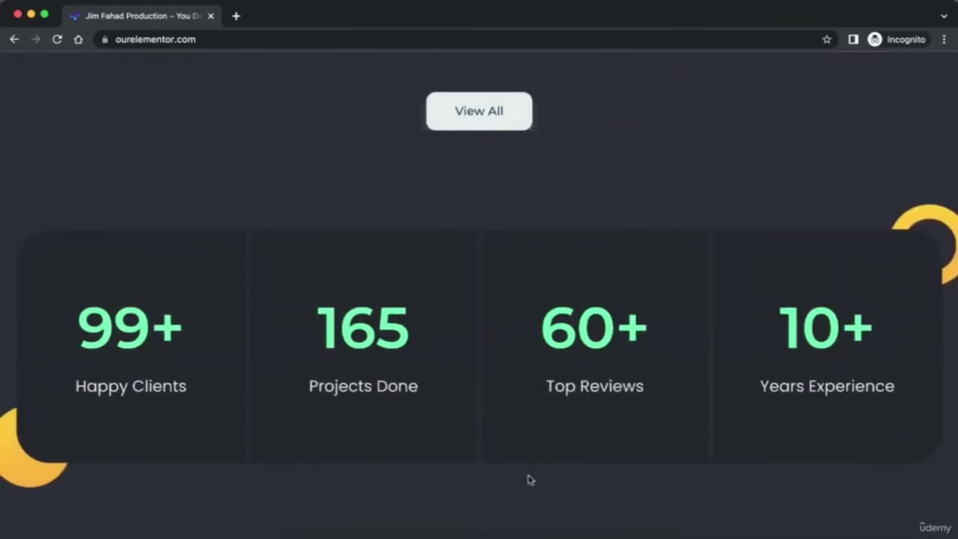
scroll(529, 480, down, 5)
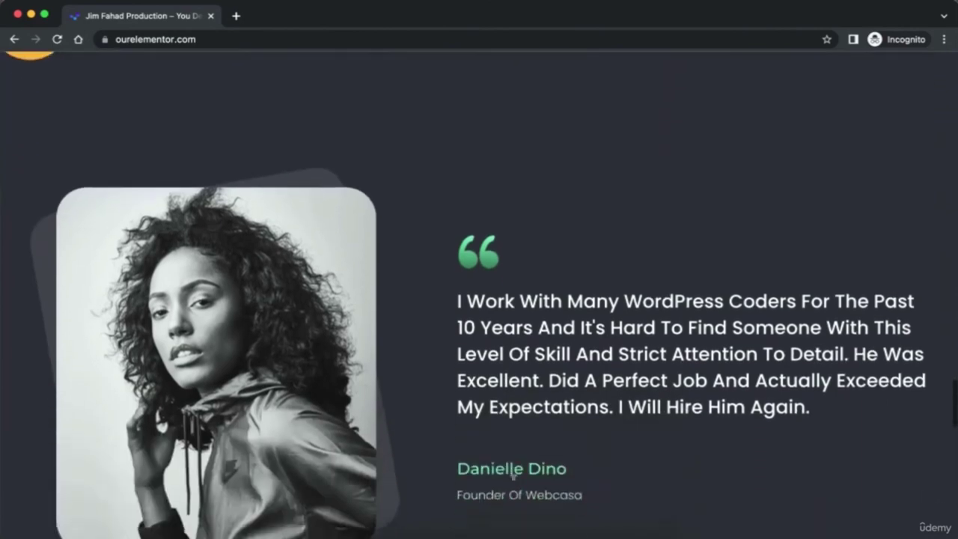
scroll(512, 474, down, 4)
scroll(515, 485, down, 10)
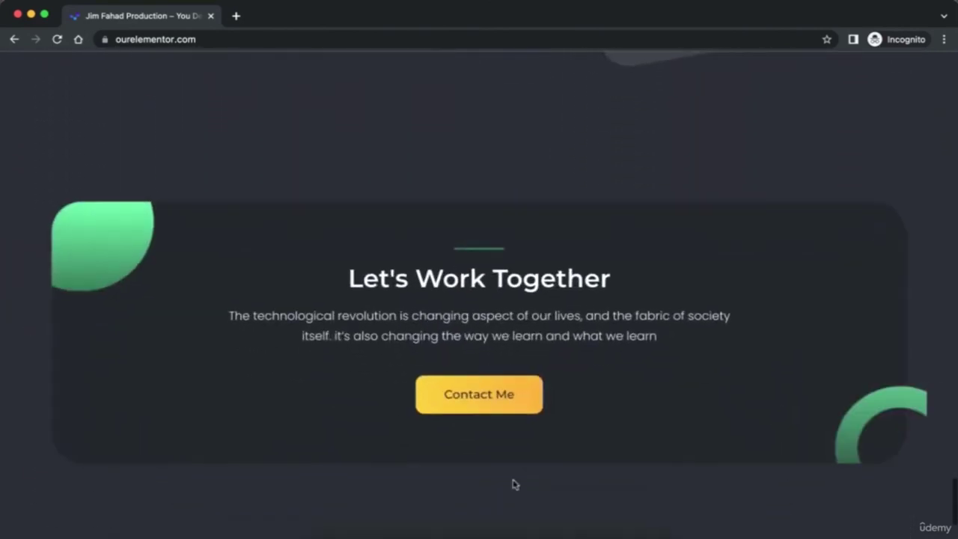
scroll(520, 442, down, 2)
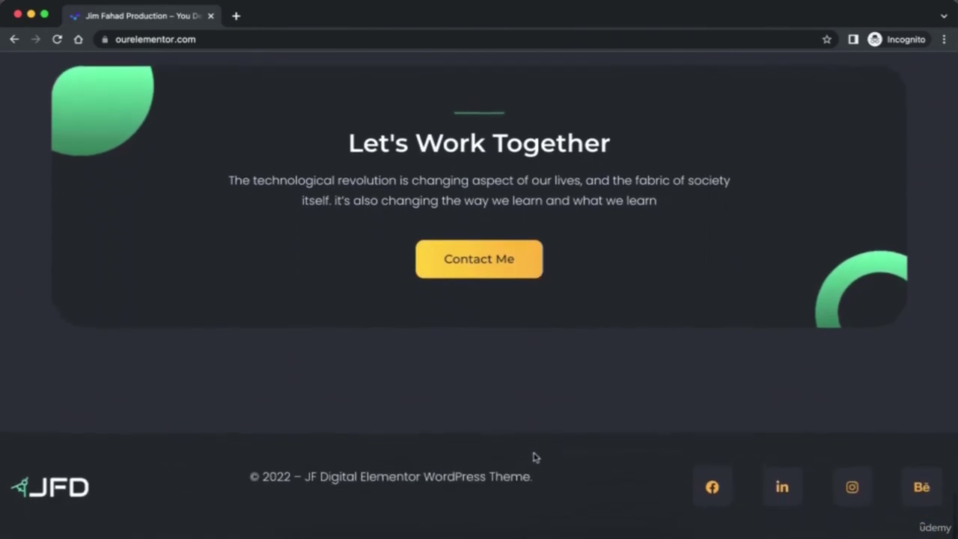
scroll(531, 241, up, 20)
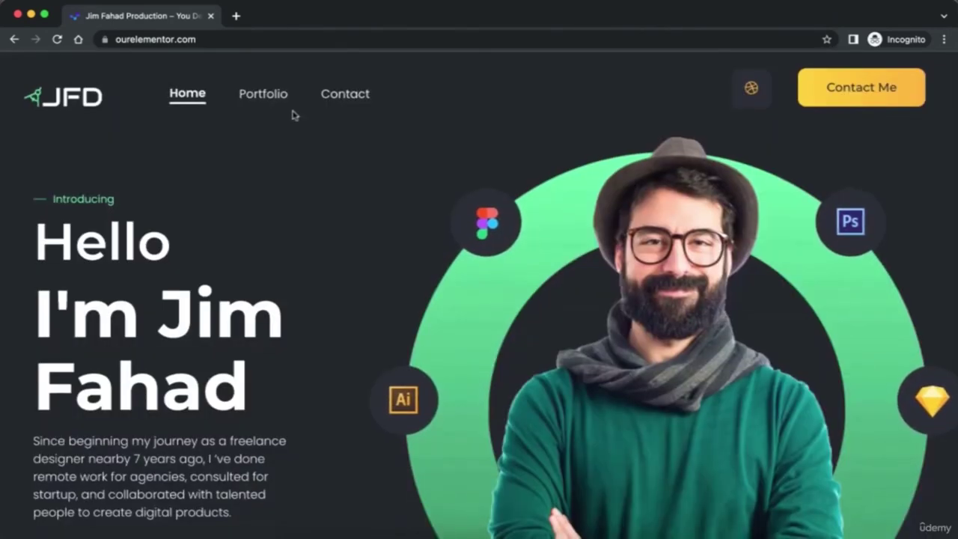
Step: Browse the Portfolio page projects from Branding Nice Studio to Essential UI Icon Pack
click(269, 102)
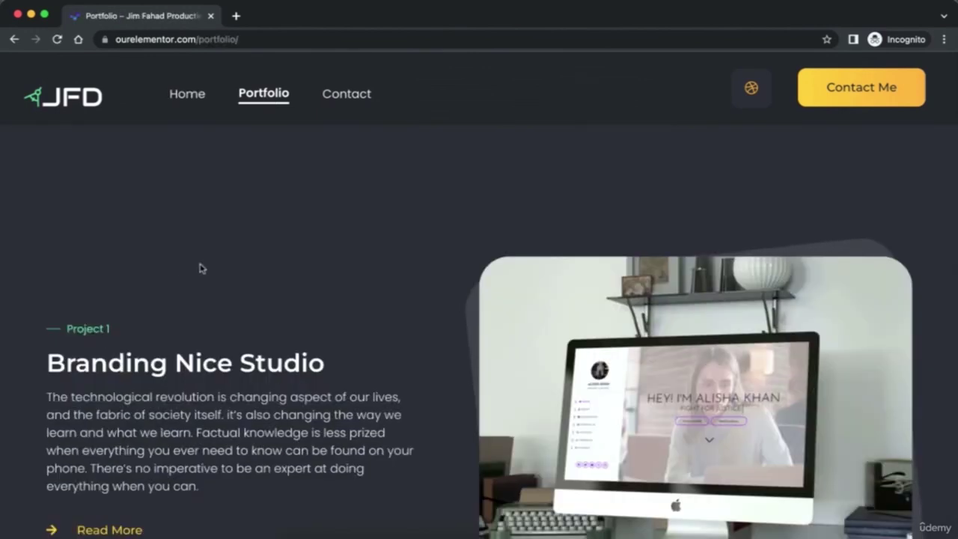
scroll(445, 411, down, 6)
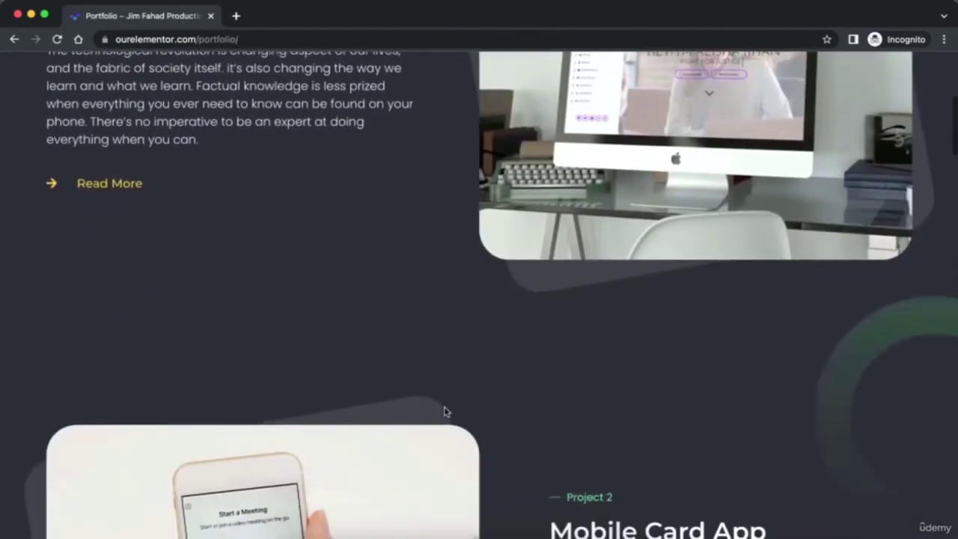
scroll(445, 411, down, 2)
scroll(445, 411, down, 3)
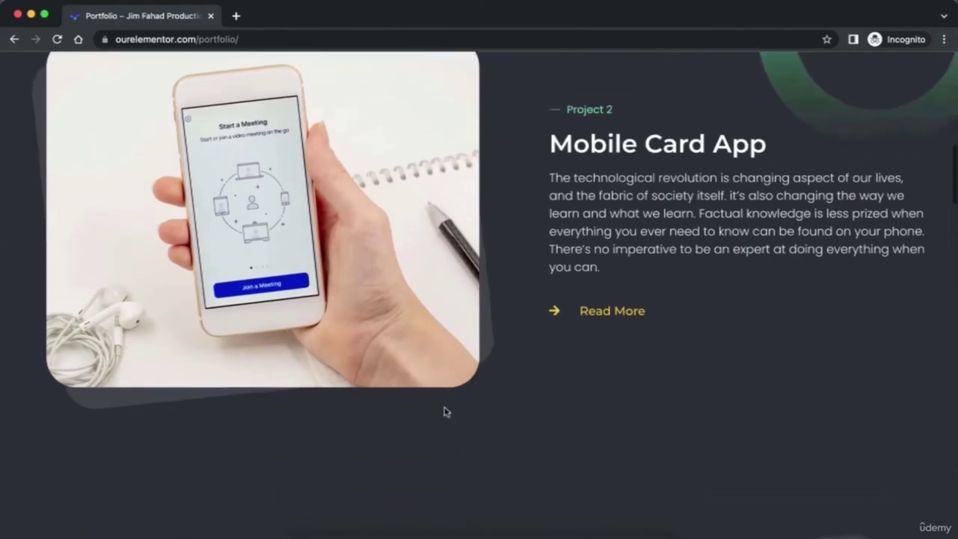
scroll(445, 411, down, 7)
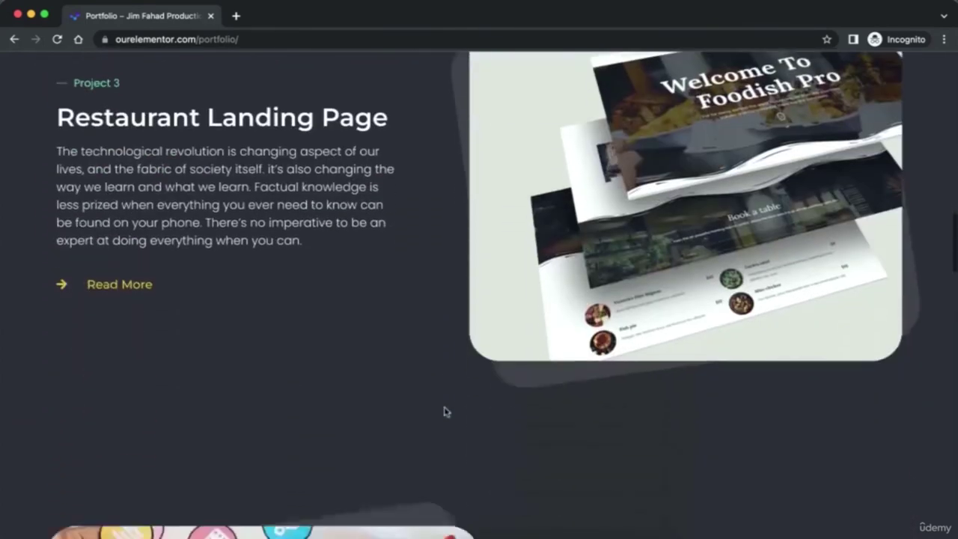
scroll(445, 411, down, 7)
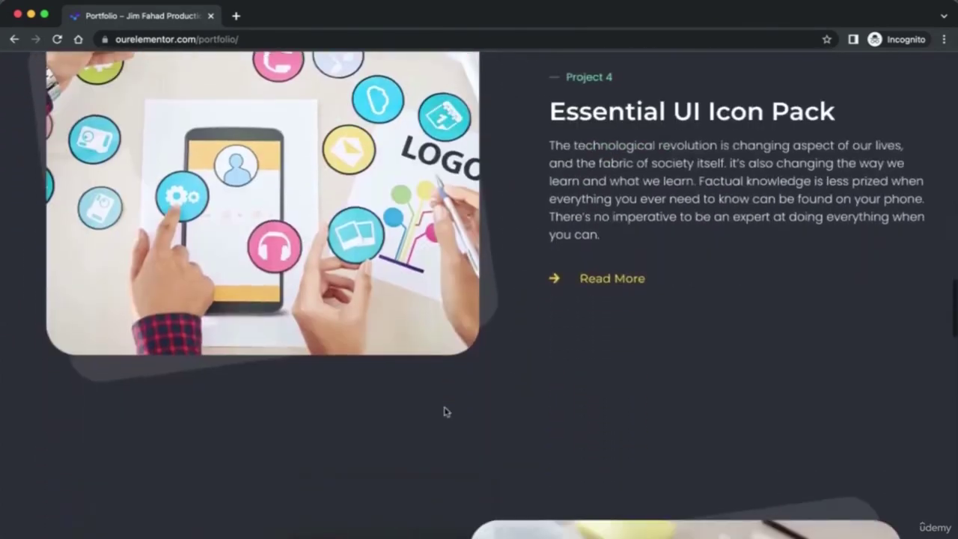
scroll(460, 299, up, 15)
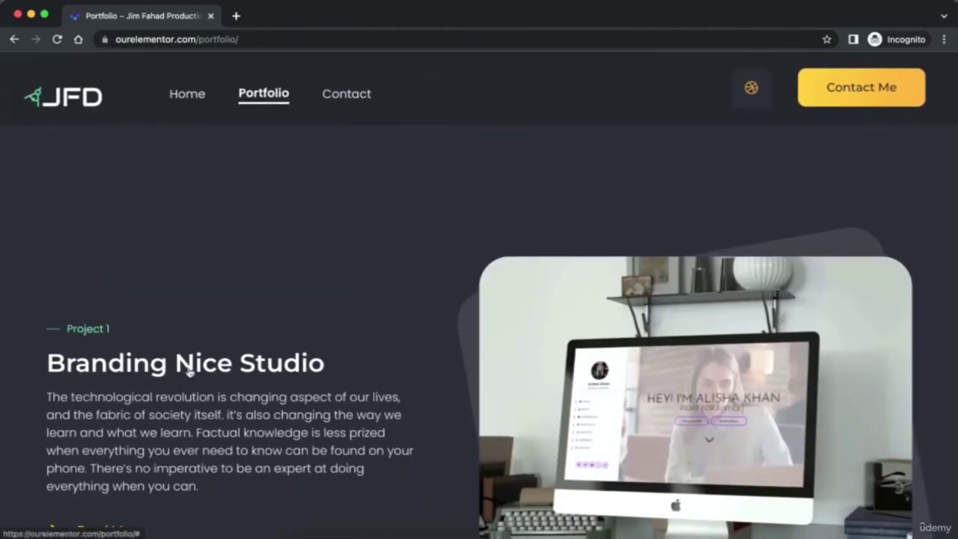
scroll(119, 443, down, 2)
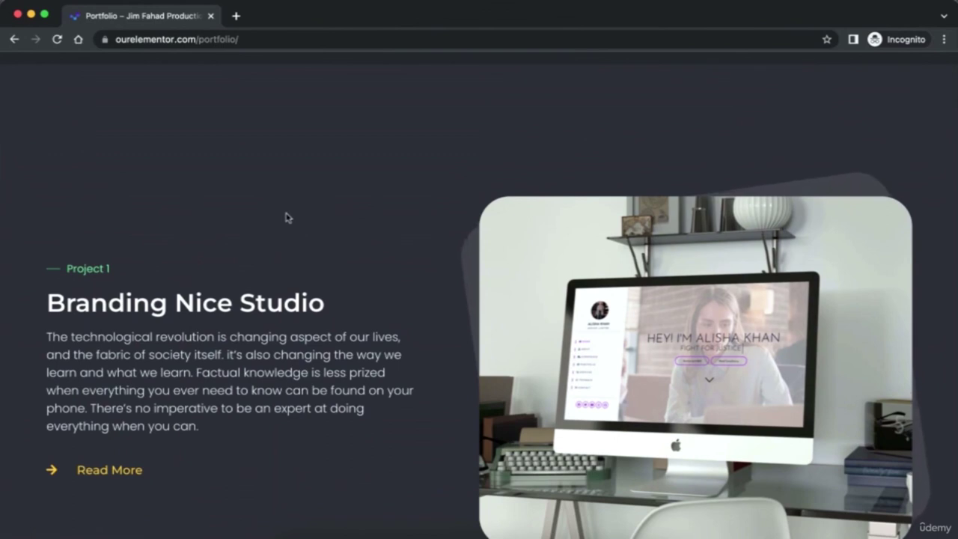
scroll(285, 217, up, 2)
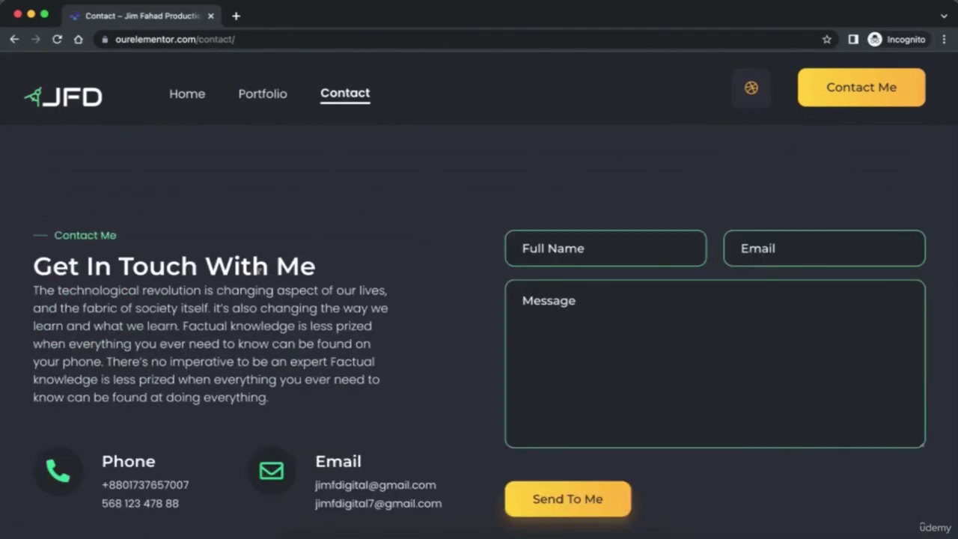
Step: Check the Contact page's Get In Touch text and Send To Me form
scroll(253, 343, down, 3)
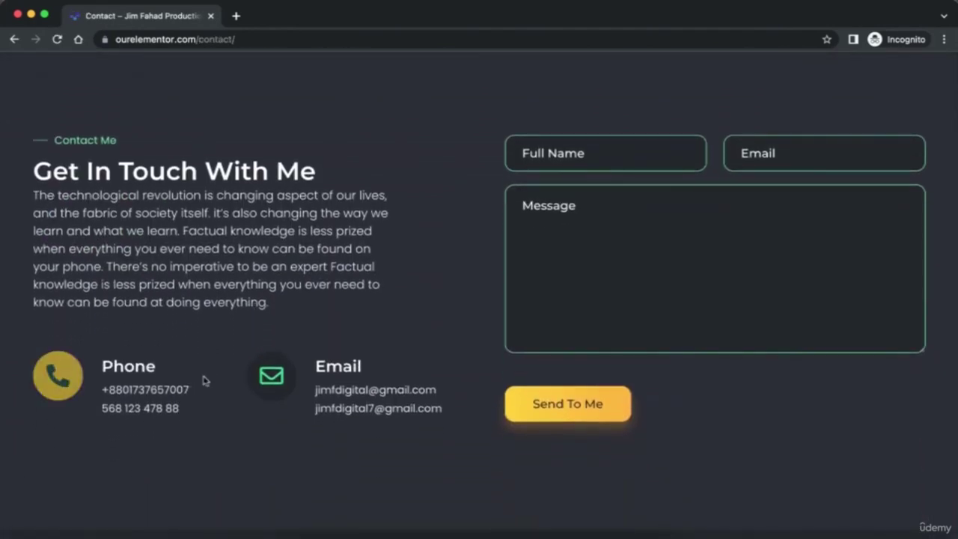
scroll(380, 400, down, 2)
scroll(457, 307, up, 3)
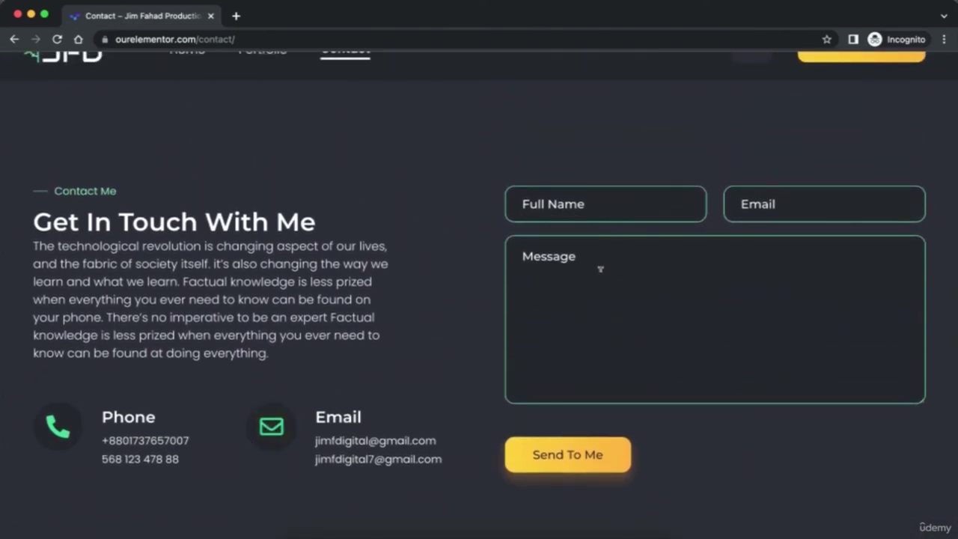
scroll(601, 269, up, 1)
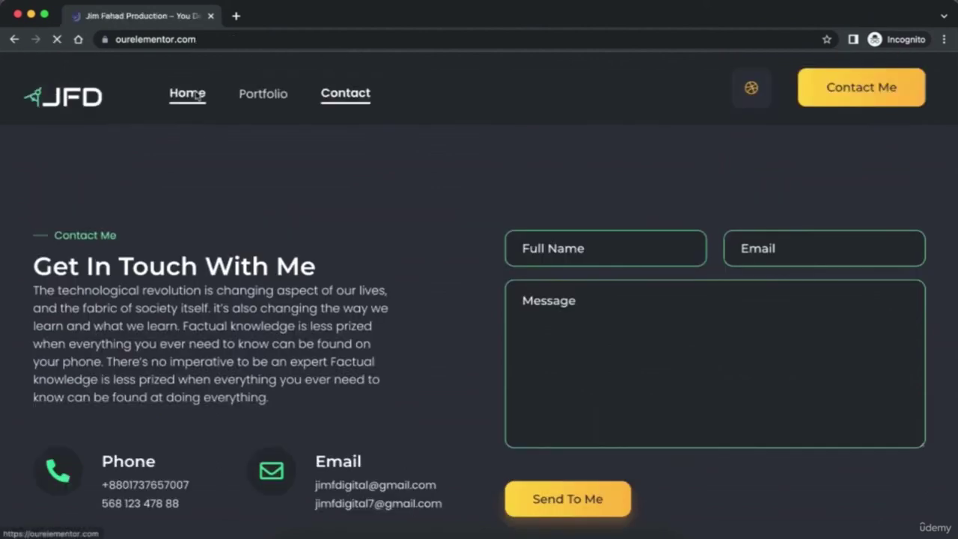